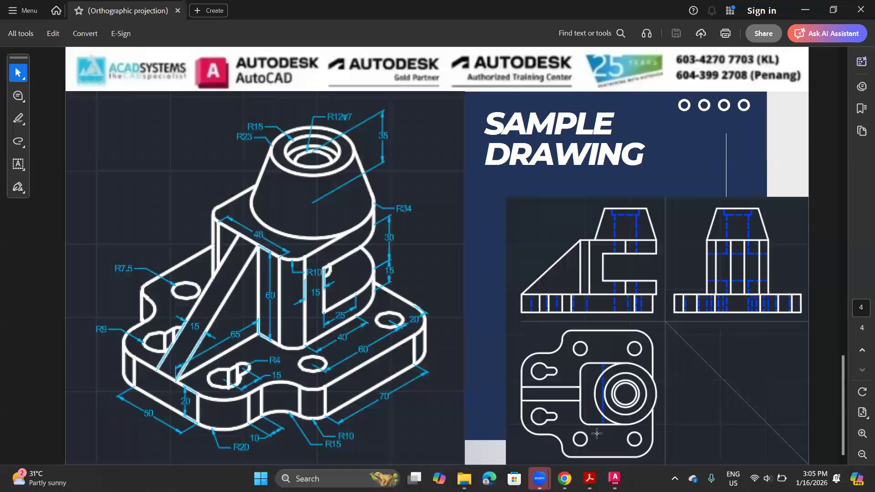
Step: Switch to the FOL 8.1 drawing in AutoCAD
mouse_move(615, 478)
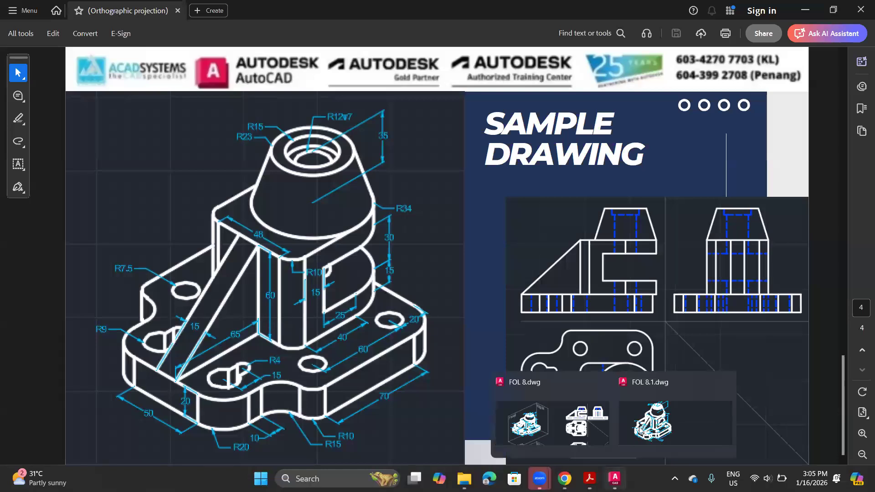
left_click(651, 424)
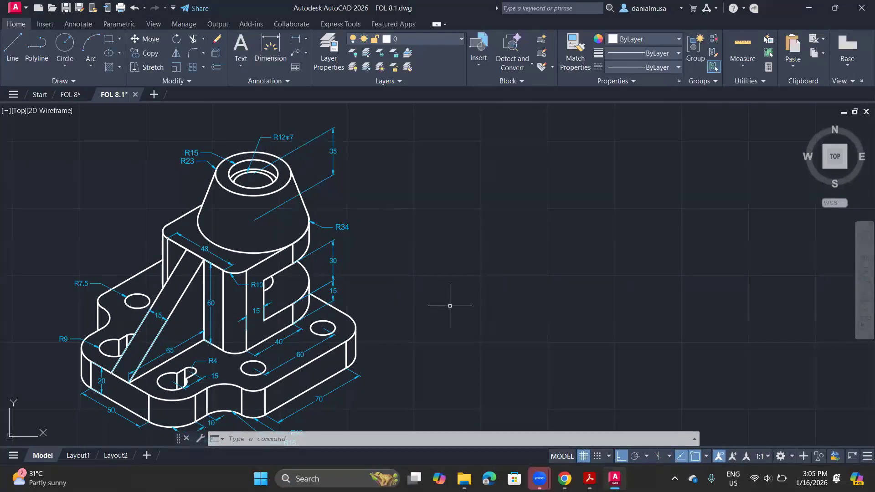
middle_click_drag(488, 336, 432, 339)
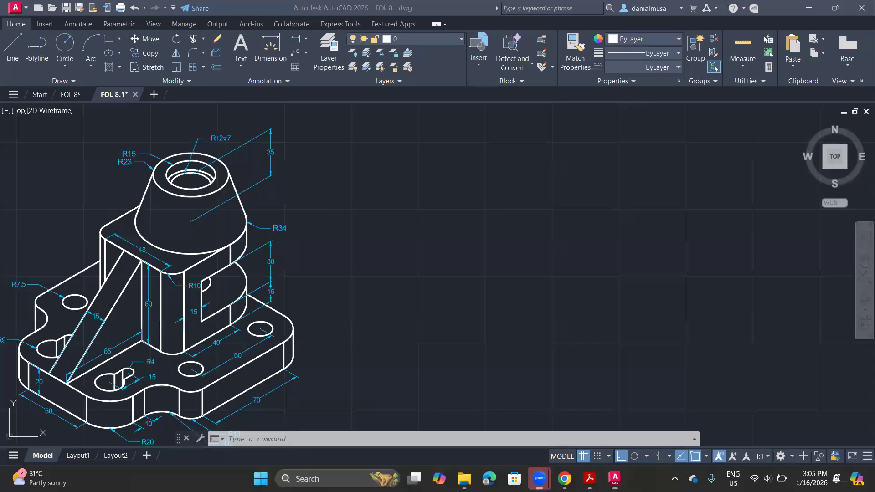
Step: Create a new layer named Const.L and make it the current layer
left_click(328, 59)
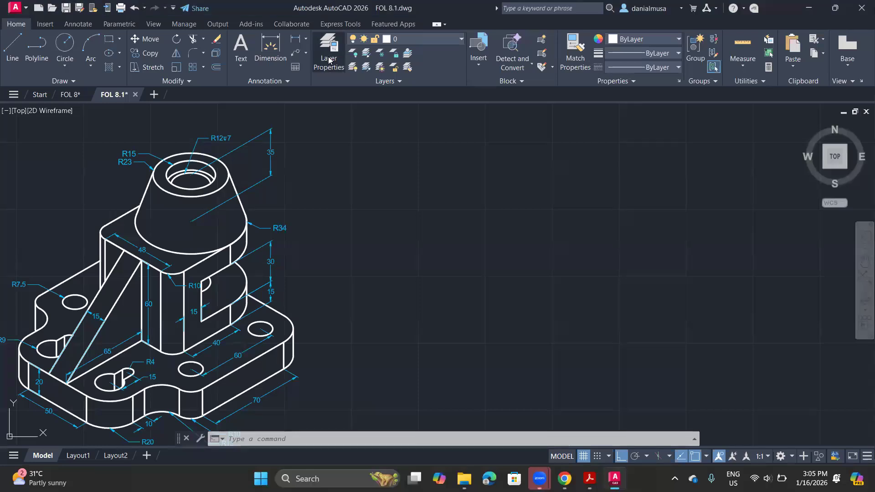
left_click(329, 60)
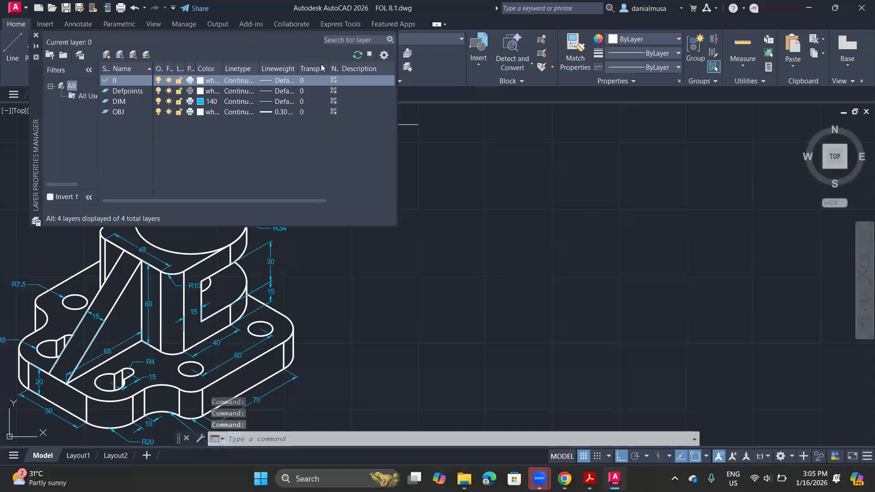
right_click(203, 144)
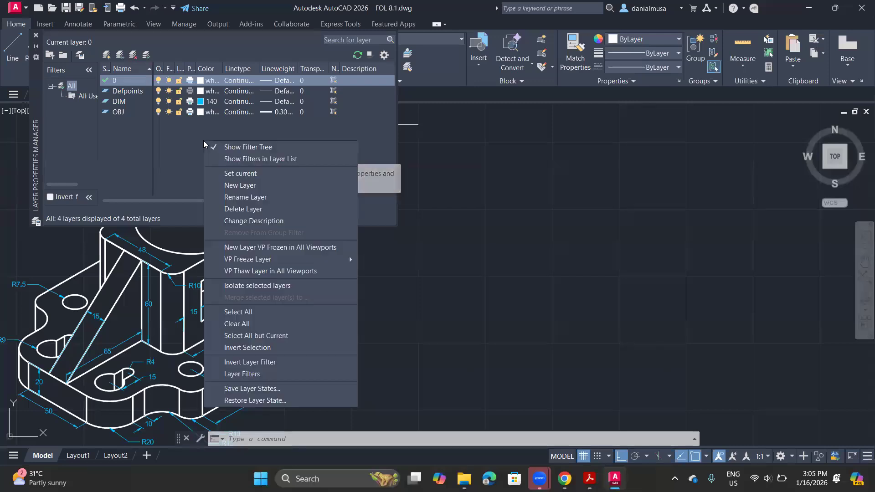
left_click(233, 185)
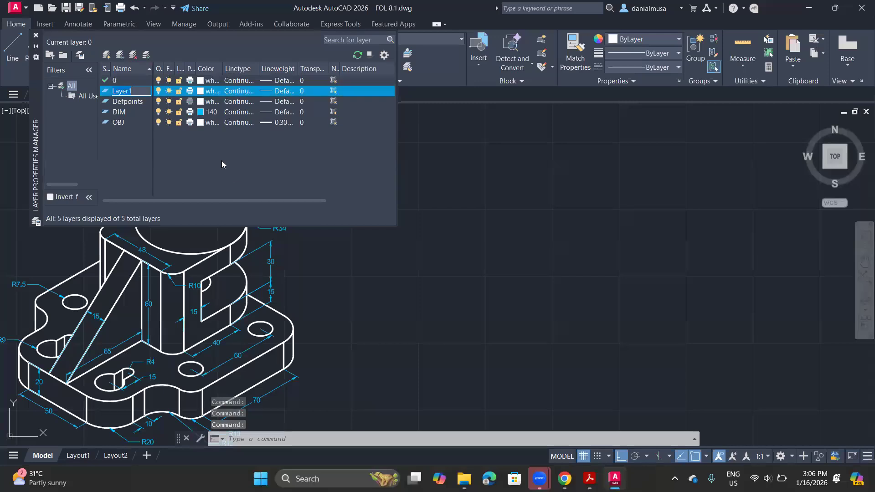
type("C")
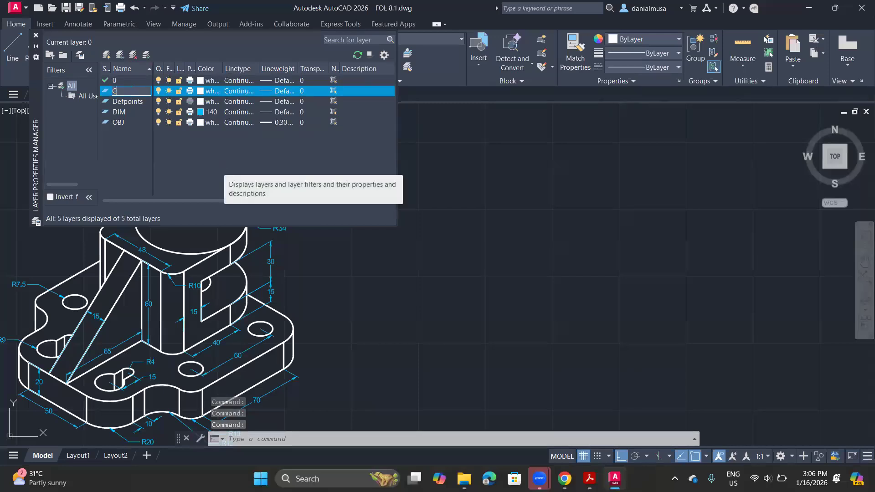
type("onst.")
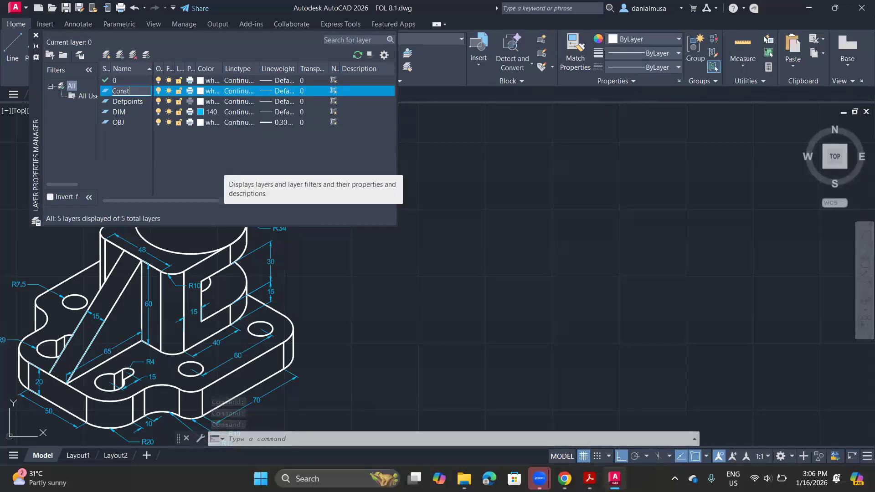
type("L")
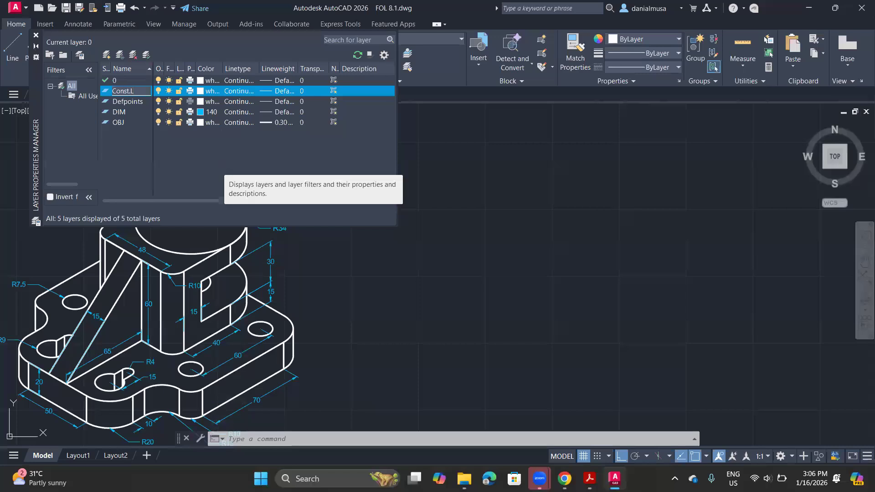
key("Return")
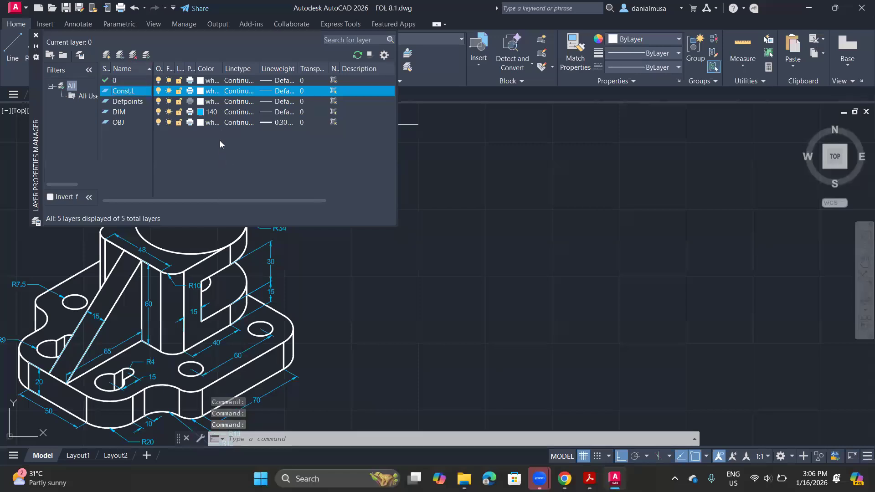
left_click(36, 35)
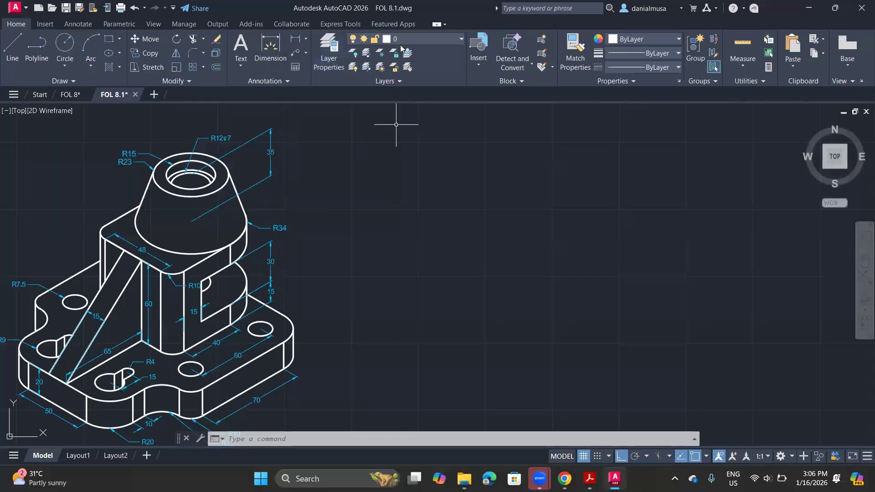
left_click(437, 41)
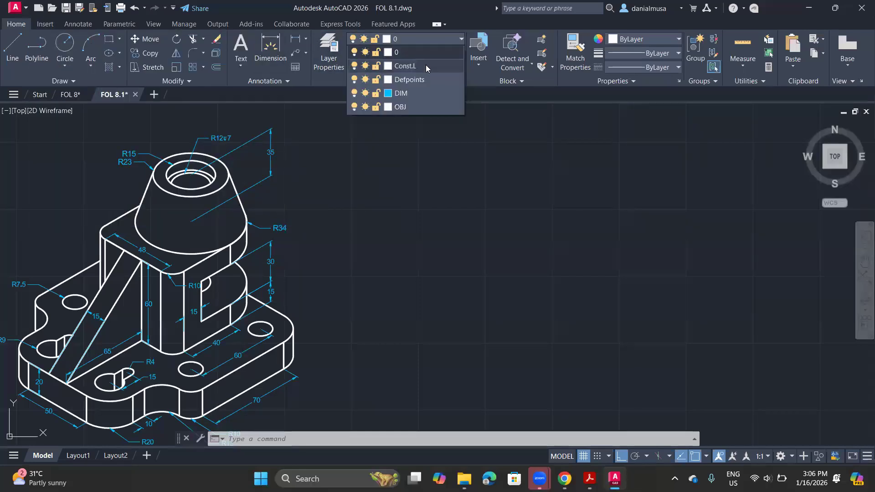
left_click(425, 66)
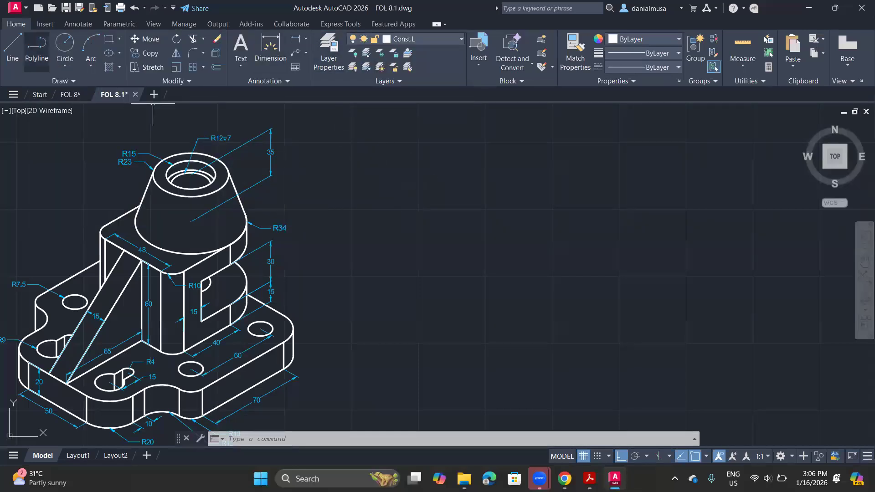
Step: Draw a 200 by 200 rectangle in the empty space to the right of the isometric view
middle_click_drag(394, 256, 357, 262)
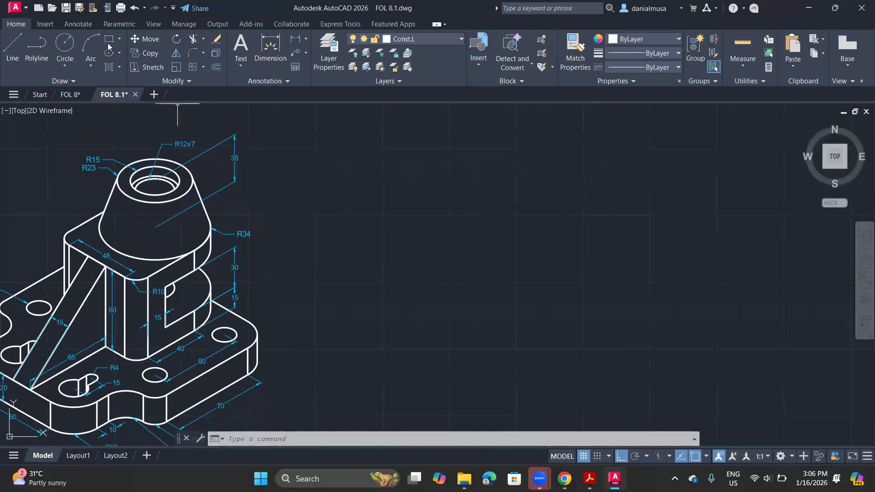
left_click(109, 44)
mouse_move(378, 201)
middle_mouse_down()
mouse_move(374, 236)
mouse_move(414, 152)
mouse_move(380, 252)
mouse_move(398, 253)
middle_mouse_up()
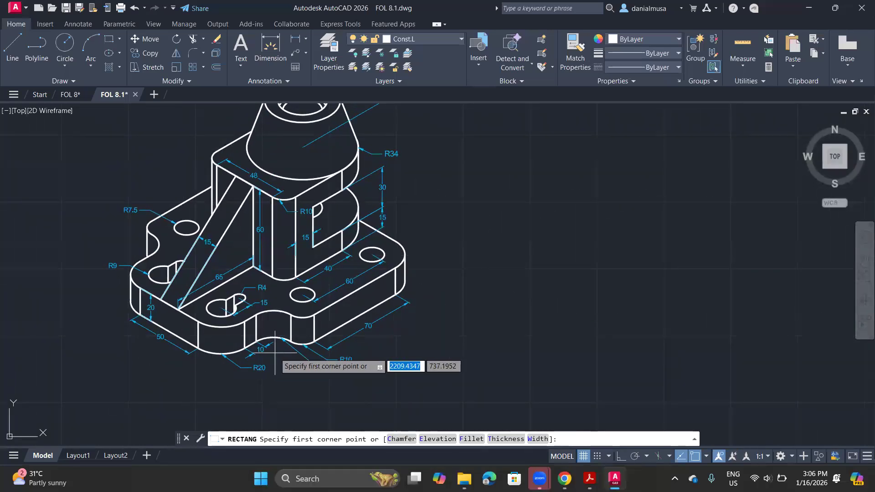
mouse_move(463, 297)
middle_mouse_down()
mouse_move(453, 348)
mouse_move(481, 261)
middle_mouse_up()
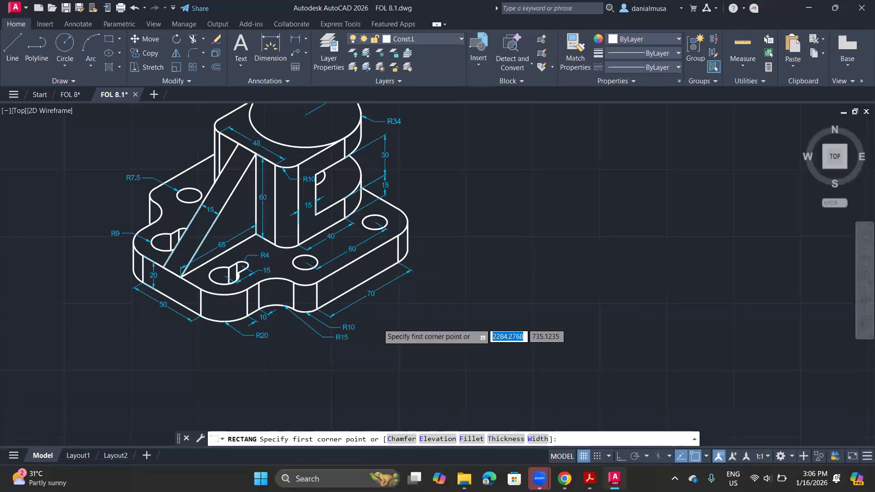
scroll(379, 326, "up", 2)
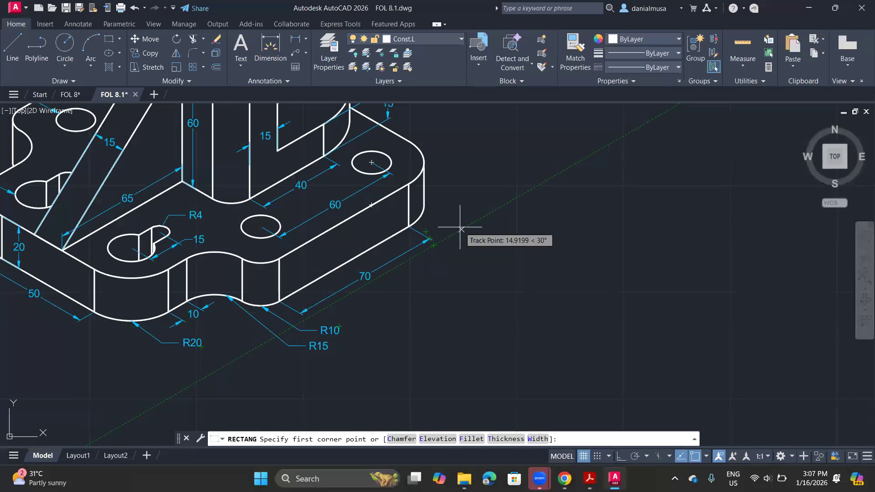
mouse_move(417, 165)
middle_mouse_down()
mouse_move(442, 203)
mouse_move(461, 324)
middle_mouse_up()
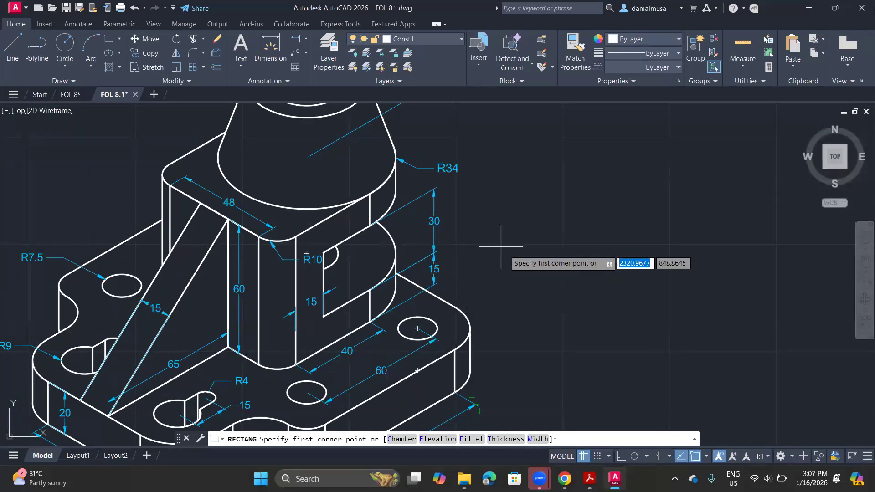
scroll(492, 255, "down", 2)
scroll(450, 256, "down", 1)
middle_click_drag(449, 261, 416, 308)
left_click(424, 147)
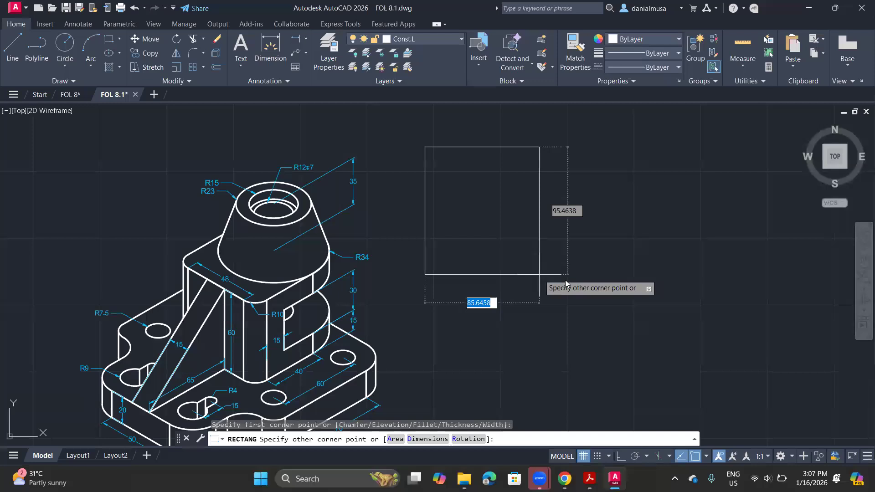
type("200")
key("Tab")
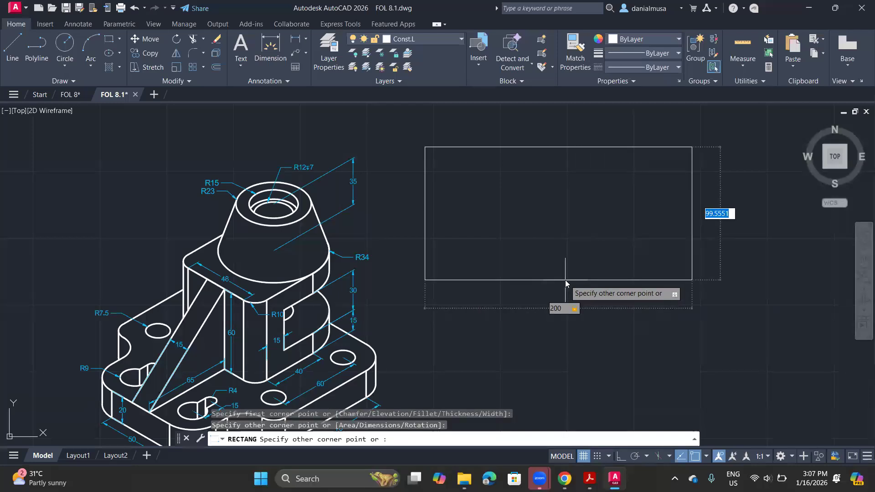
type("200")
key("Return")
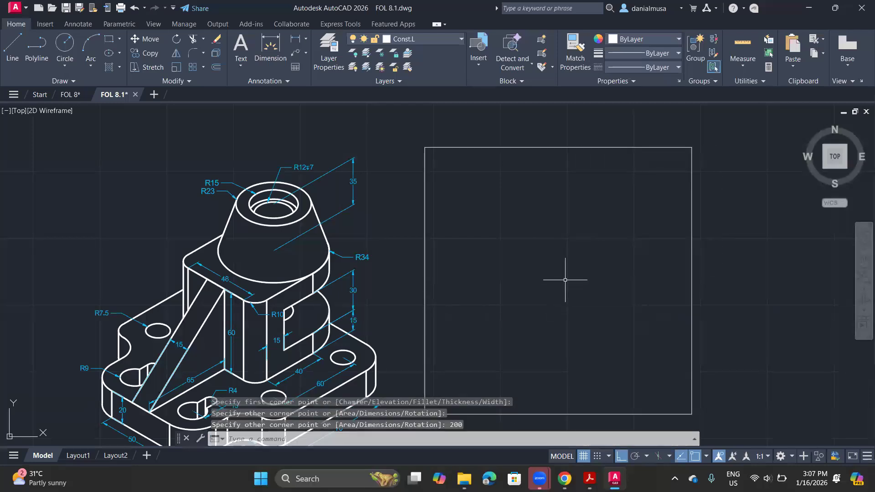
Step: Draw a second 200 by 200 rectangle down and to the right from the first square's lower-right corner
scroll(565, 279, "down", 2)
middle_click_drag(502, 255, 358, 207)
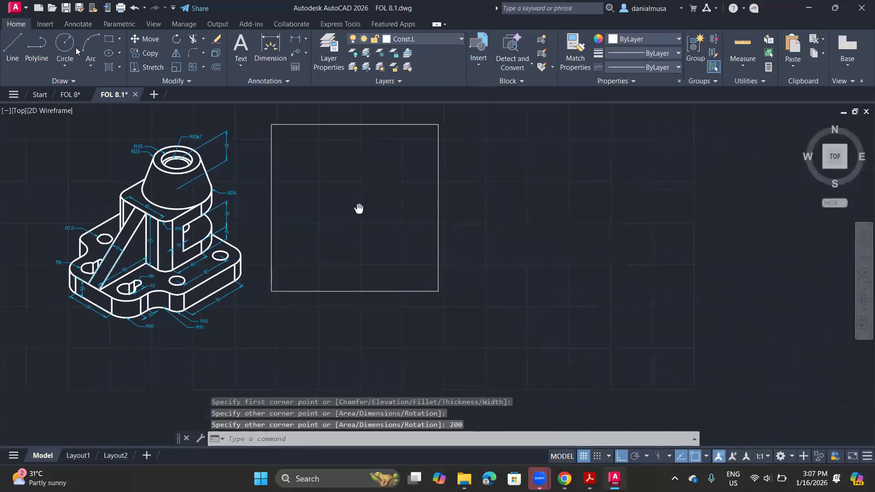
left_click(113, 42)
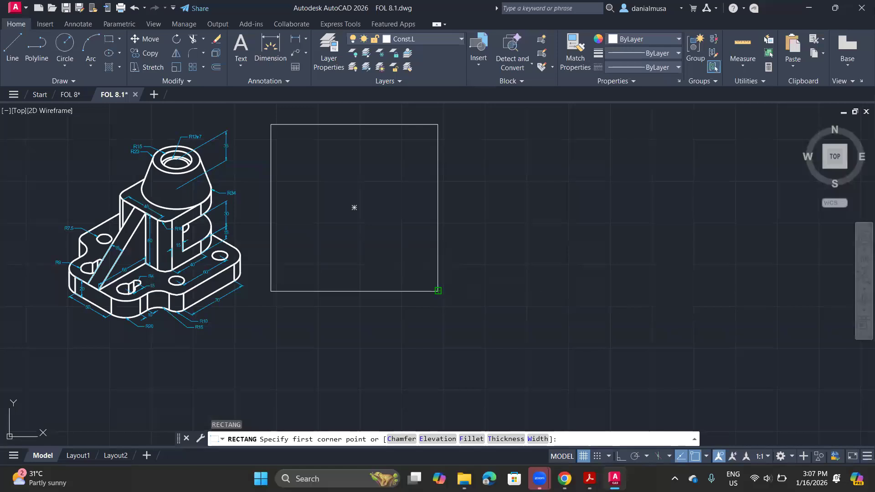
left_click(438, 291)
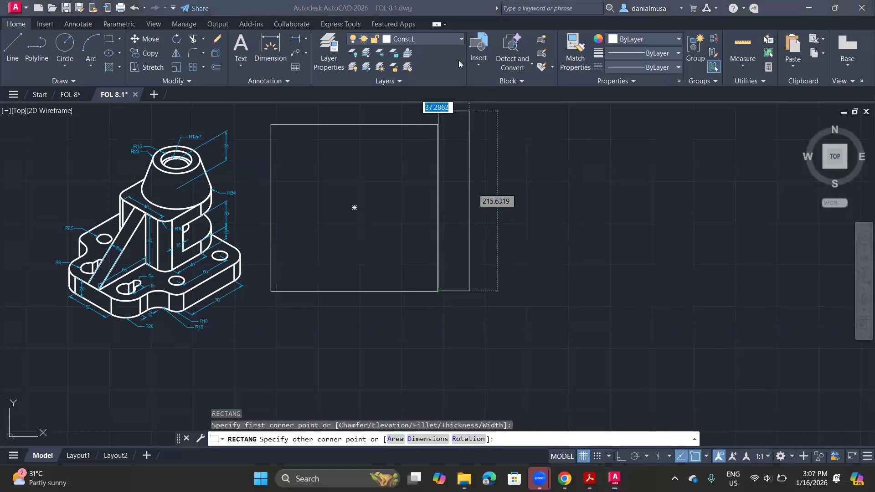
type("200")
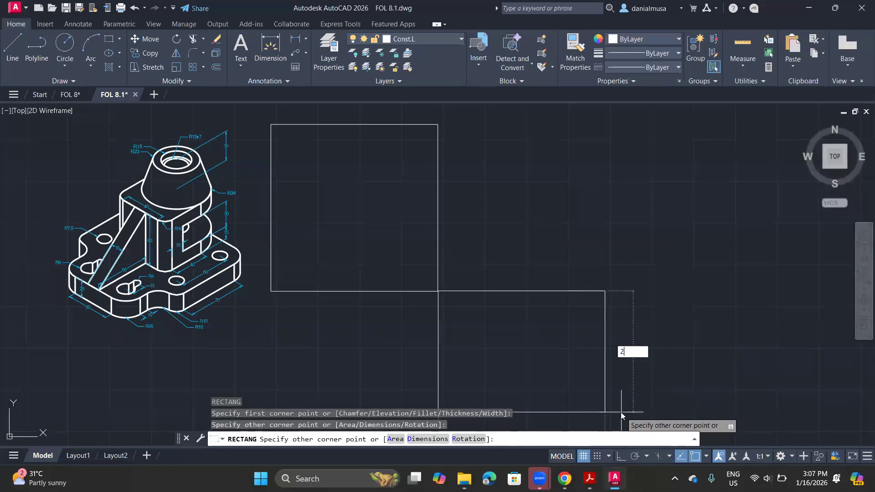
key("Return")
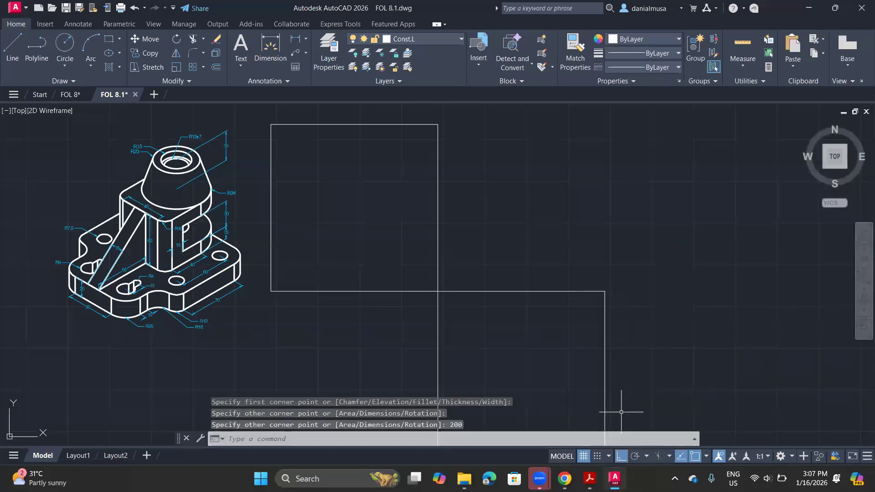
Step: With Ortho off, draw a diagonal line across the lower square from the shared corner to its lower-right corner
scroll(620, 412, "up", 2)
scroll(630, 354, "down", 2)
mouse_move(631, 354)
middle_mouse_down()
mouse_move(646, 273)
mouse_move(569, 312)
middle_mouse_up()
scroll(646, 273, "down", 2)
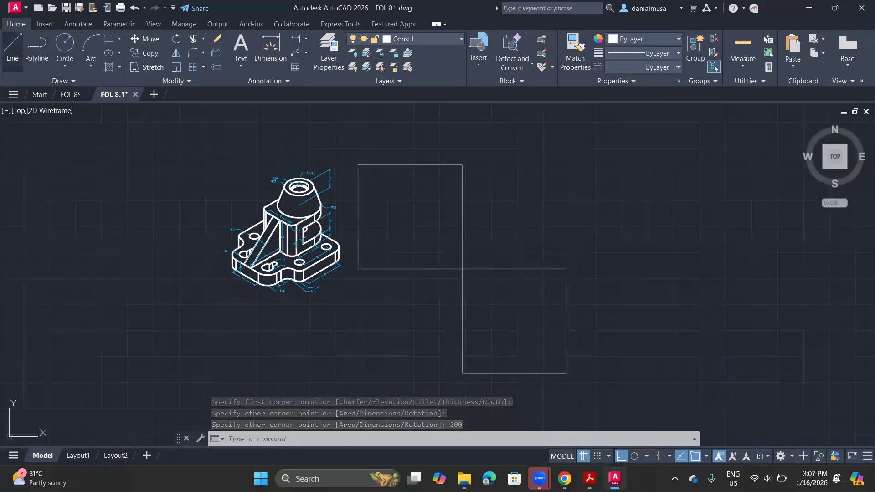
key("l")
key("Return")
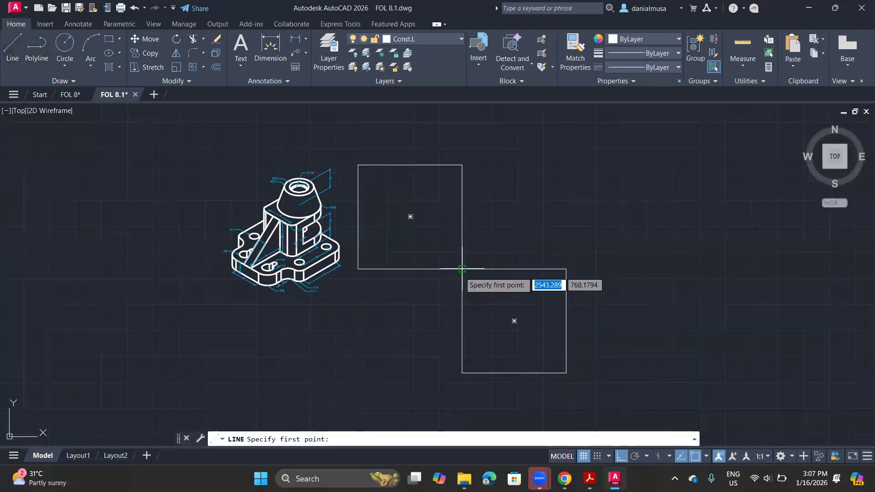
left_click(462, 269)
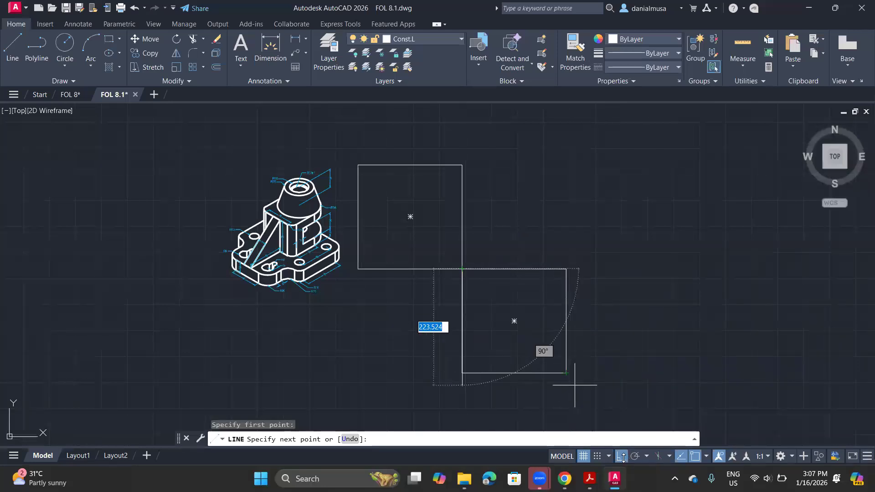
key("F8")
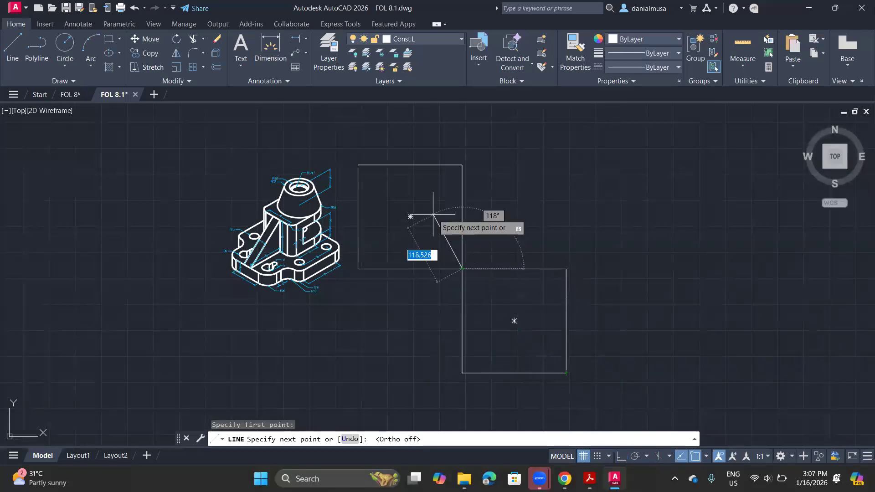
left_click(566, 373)
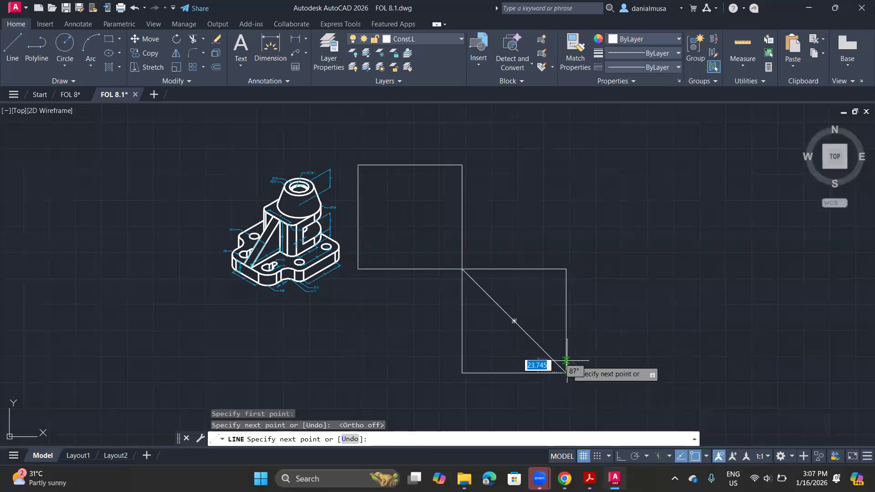
key("Escape")
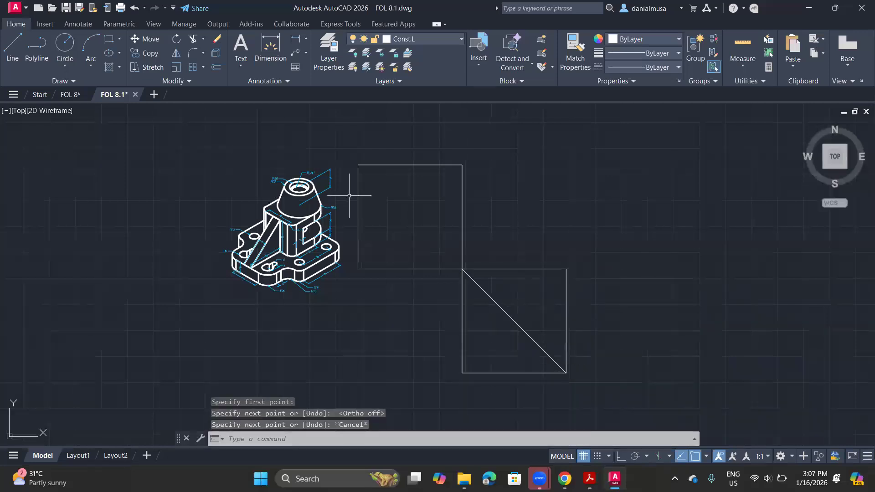
Step: Trim away the upper square's top and left edges and the lower square's right and bottom edges, leaving the crossing axes and diagonal
left_click(194, 42)
left_click_drag(398, 142, 351, 205)
left_click_drag(608, 312, 553, 312)
left_click_drag(481, 340, 485, 393)
key("Escape")
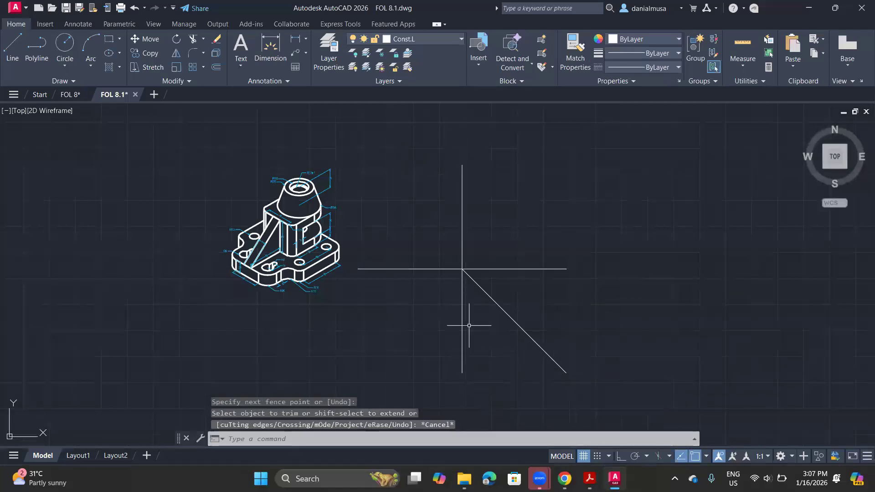
scroll(462, 266, "up", 2)
middle_click_drag(462, 266, 462, 320)
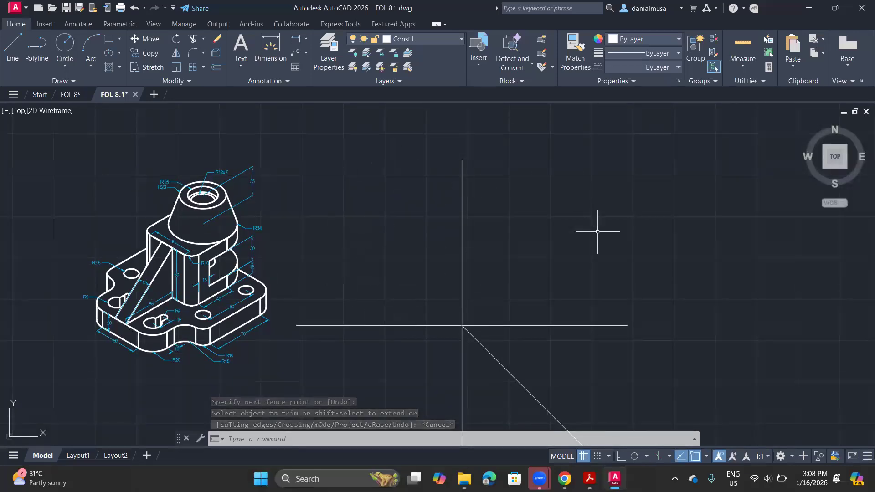
Step: Draw a 15 by 15 rectangle up and to the left from the intersection of the crossing axes
middle_click_drag(548, 317, 639, 178)
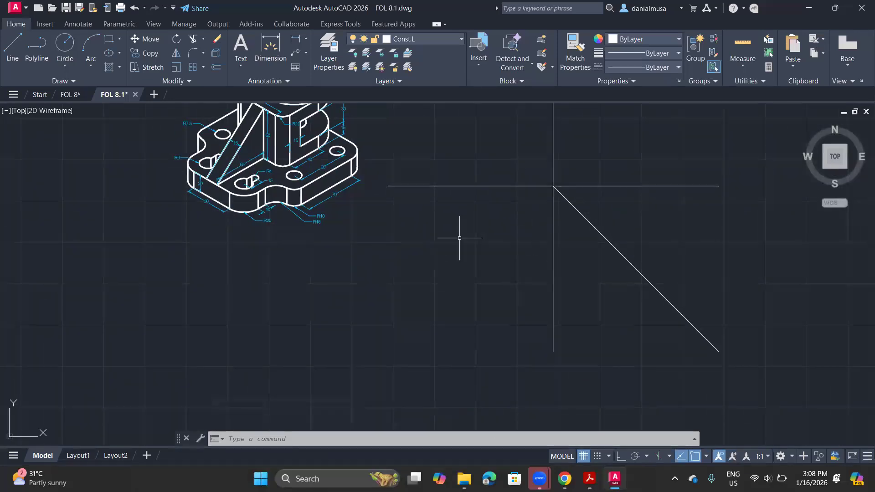
mouse_move(597, 256)
middle_mouse_down()
mouse_move(552, 307)
mouse_move(457, 369)
middle_mouse_up()
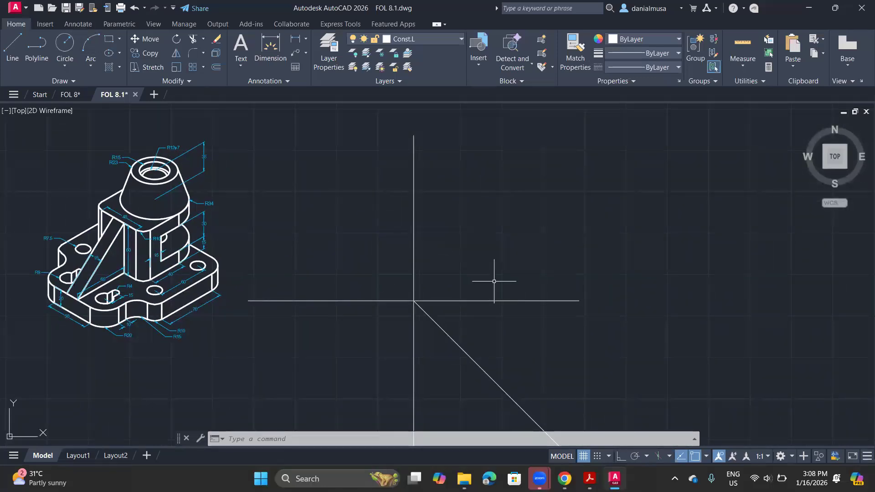
mouse_move(508, 279)
middle_mouse_down()
mouse_move(574, 226)
mouse_move(537, 249)
middle_mouse_up()
scroll(537, 249, "down", 3)
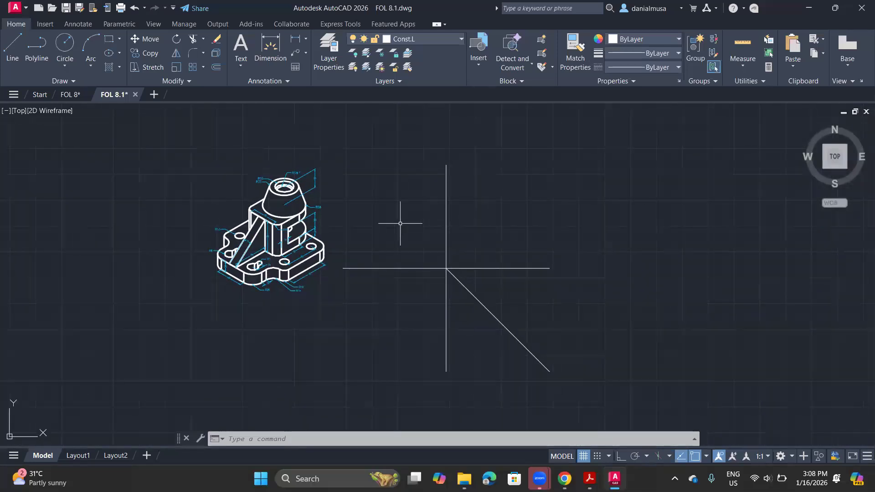
scroll(404, 240, "up", 2)
scroll(469, 245, "down", 2)
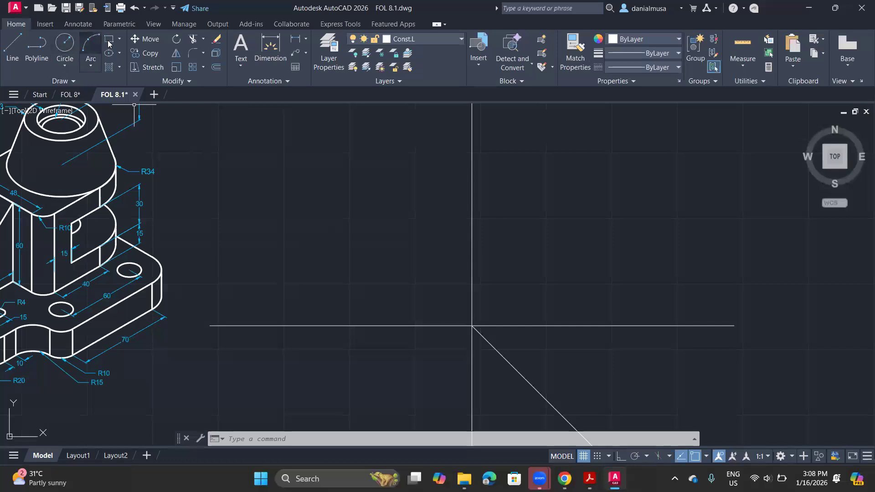
type("rec")
key("Return")
left_click(472, 325)
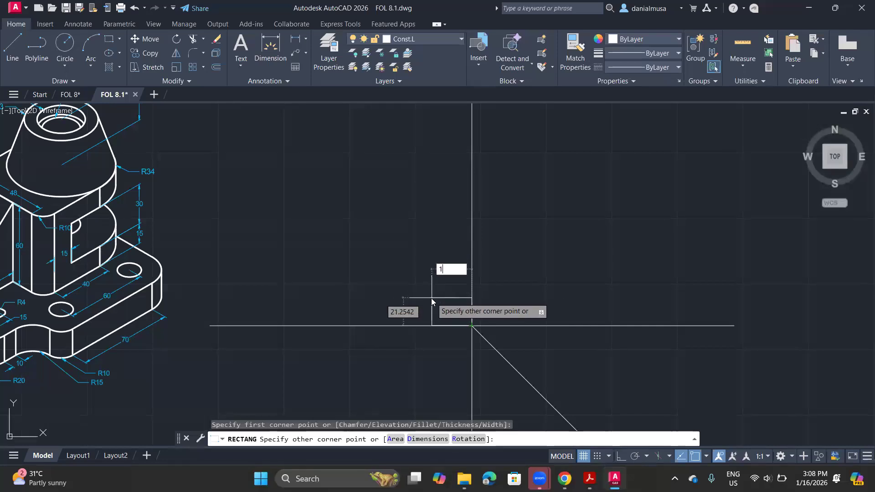
key("Tab")
type("15")
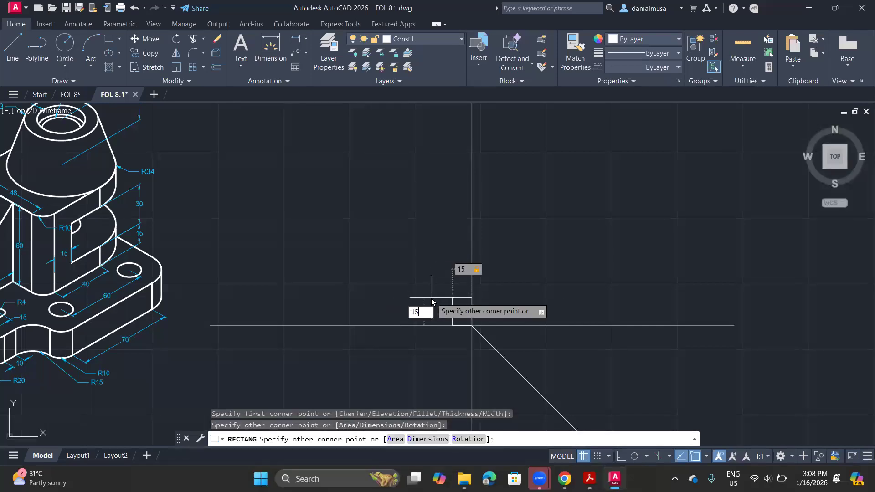
key("Return")
Step: Draw a second 15 by 15 rectangle down and to the right from the axes' intersection
key("Return")
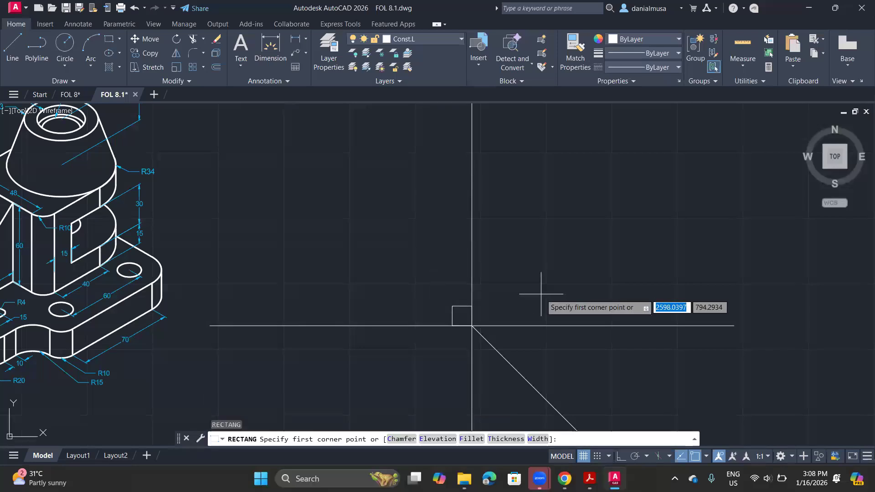
left_click(472, 325)
type("15")
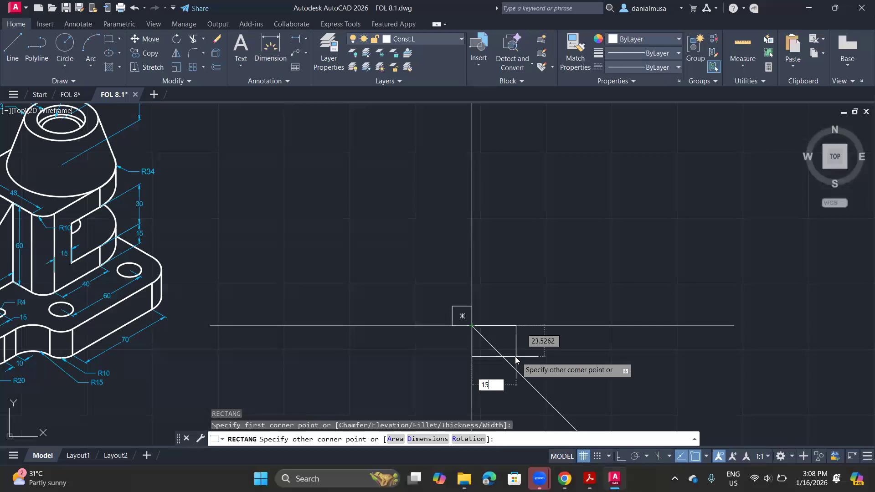
type("1")
key("Return")
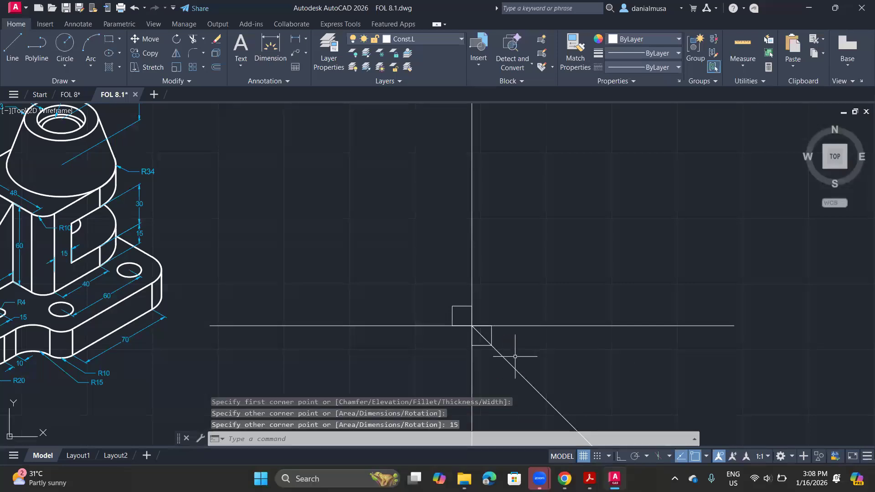
Step: Draw a rectangle enclosing both small squares, from the first square's upper-left corner to the second square's lower-right corner
key("Return")
left_click(453, 306)
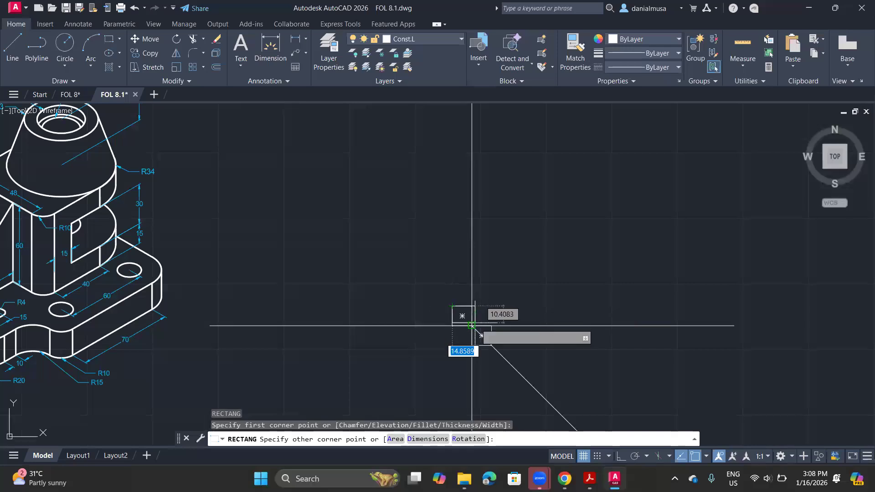
left_click(491, 345)
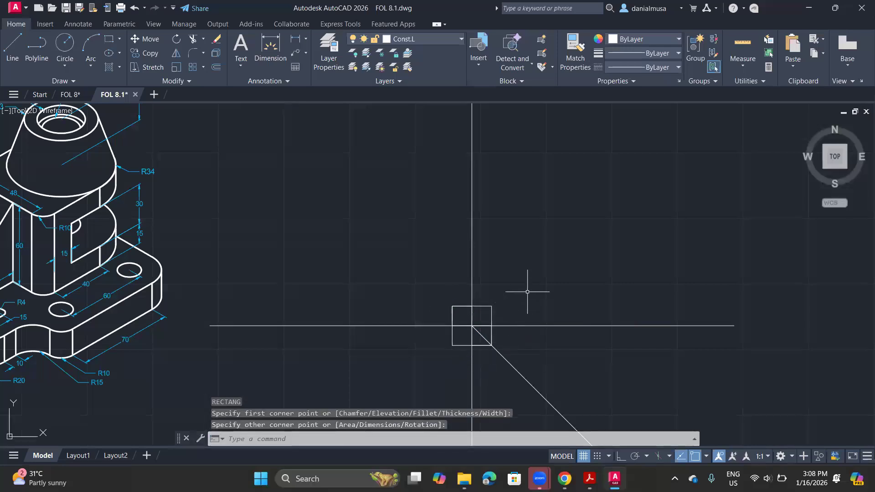
key("Escape")
Step: Draw the front view's base as a 145 by 20 rectangle, up and to the left from the enclosing square's upper-left corner
scroll(527, 289, "down", 4)
mouse_move(527, 289)
middle_mouse_down()
mouse_move(558, 223)
mouse_move(568, 276)
middle_mouse_up()
scroll(552, 282, "up", 4)
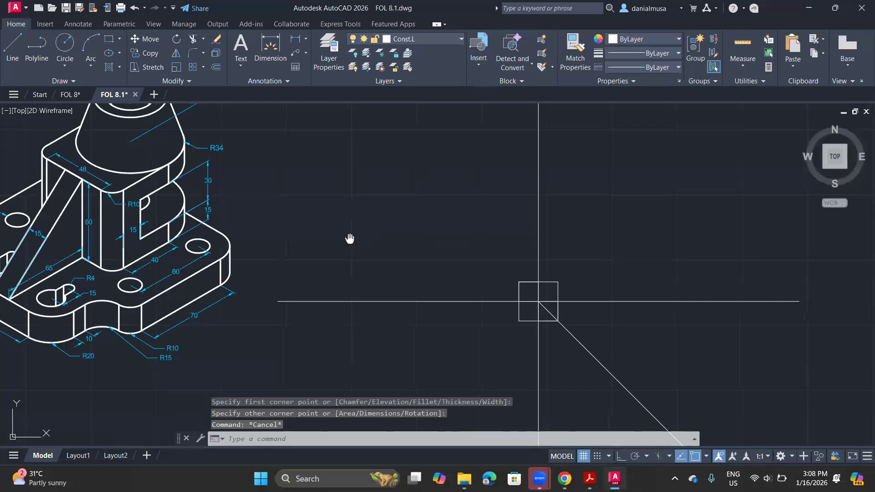
middle_click_drag(350, 239, 522, 307)
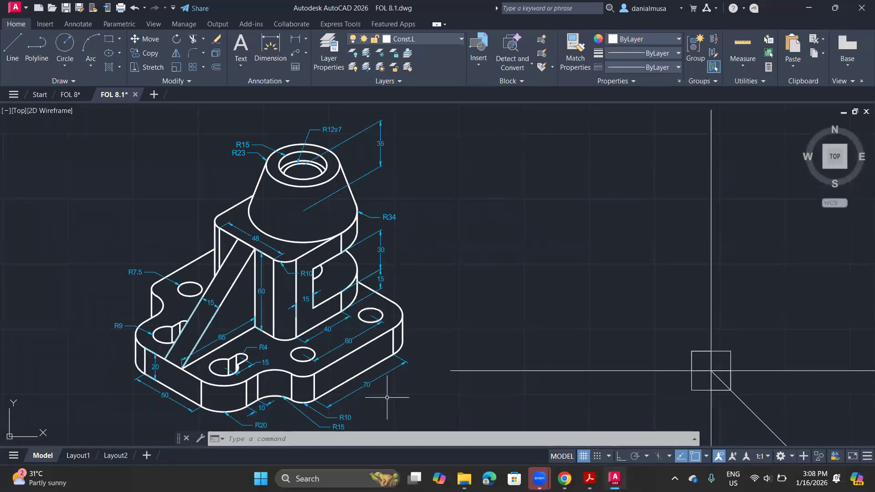
middle_click_drag(404, 396, 397, 329)
scroll(379, 320, "up", 2)
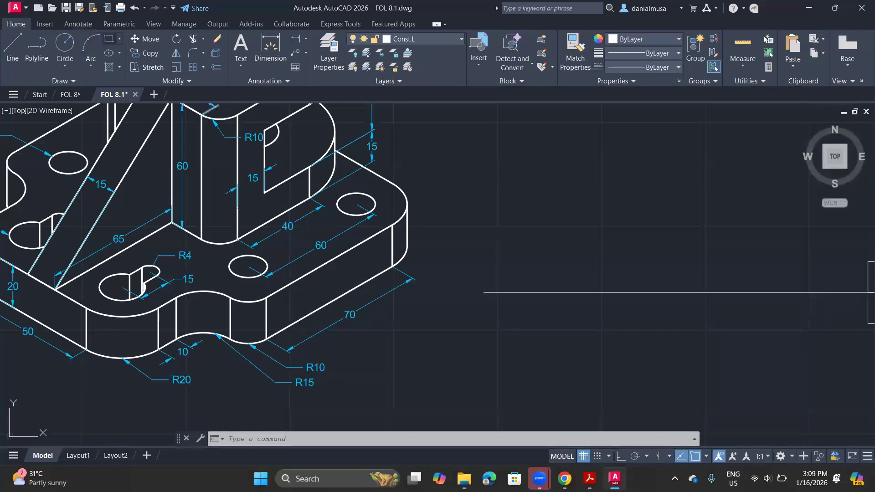
type("rec")
key("Return")
scroll(384, 295, "down", 3)
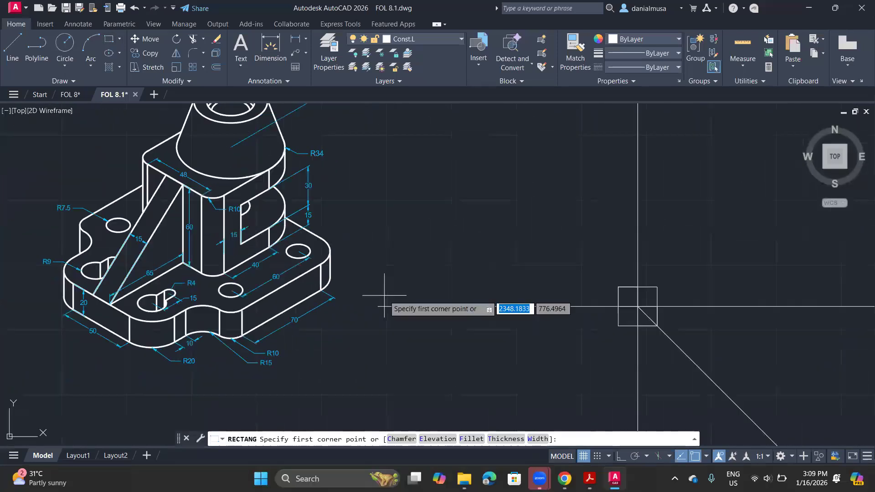
middle_click_drag(384, 295, 460, 279)
scroll(437, 260, "up", 2)
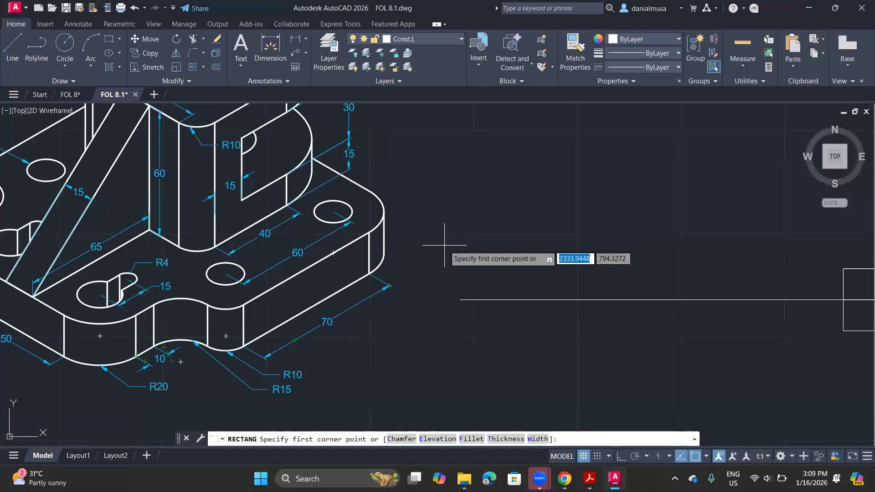
middle_click_drag(557, 256, 342, 325)
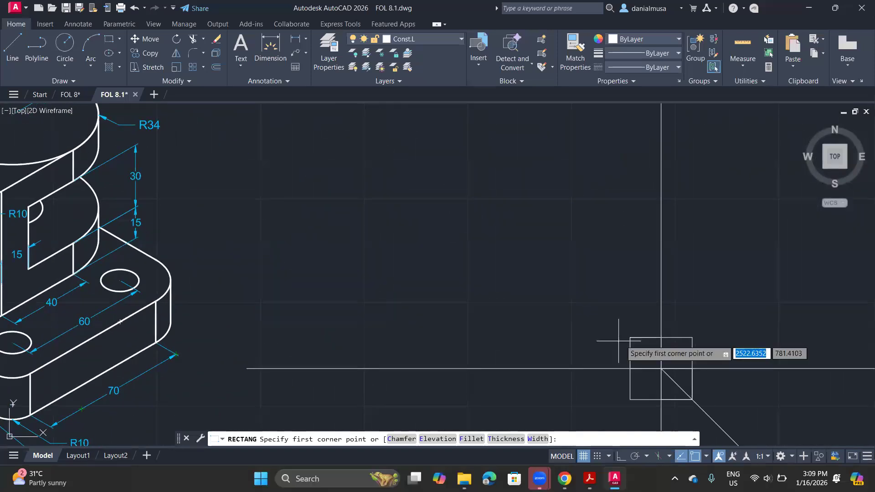
left_click(630, 337)
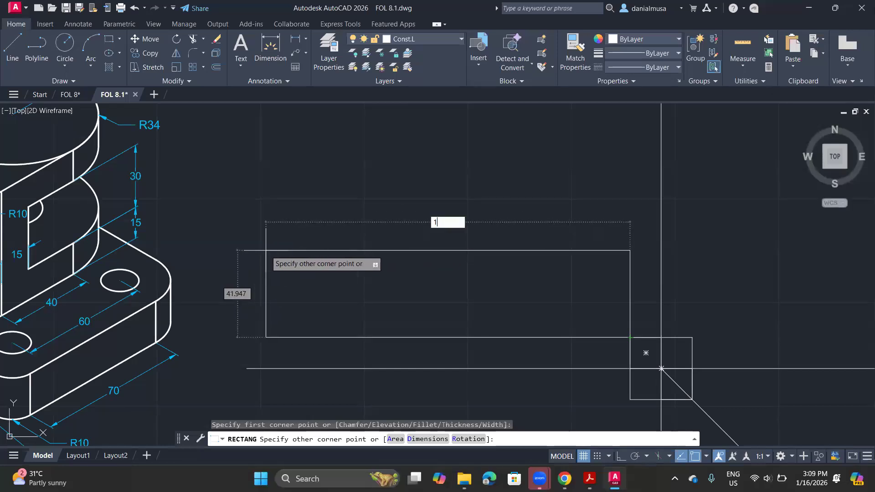
key("Tab")
middle_click_drag(274, 293, 383, 235)
middle_click_drag(336, 276, 518, 234)
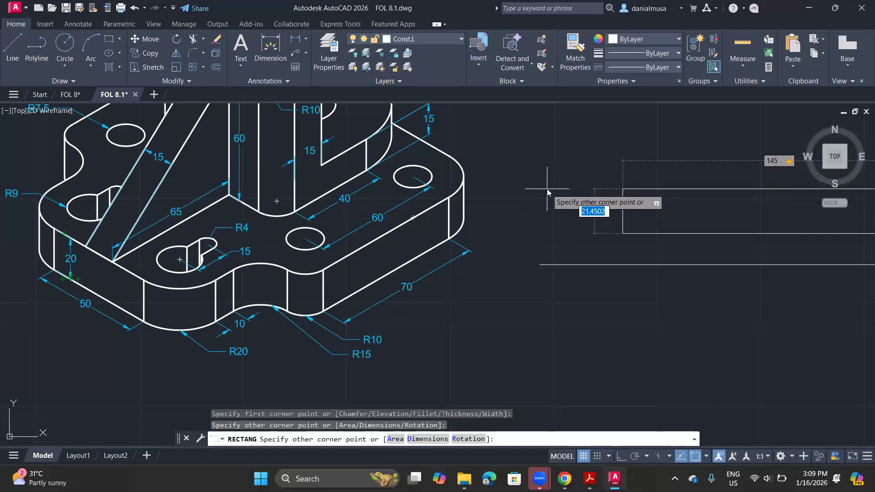
key("Return")
middle_click_drag(556, 229, 333, 311)
scroll(336, 311, "down", 3)
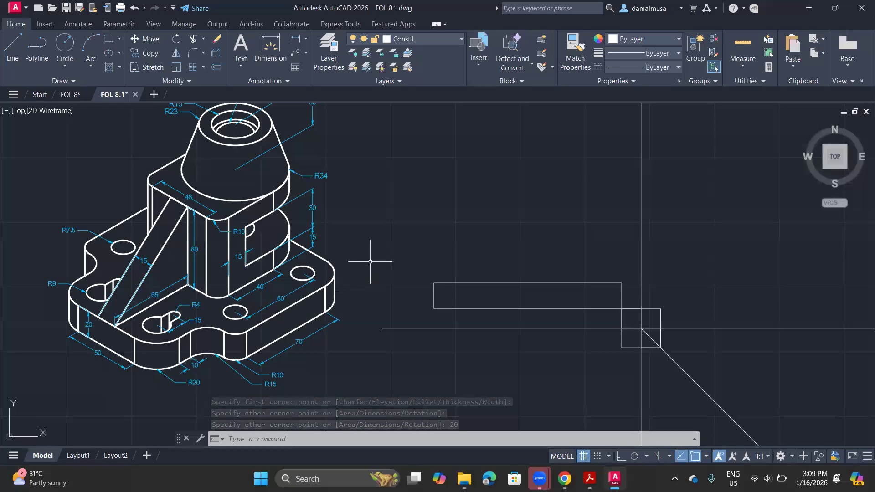
Step: Start a line at the base rectangle's upper-left corner and, with Ortho on, run it 65 to the right along the top edge
left_click(13, 51)
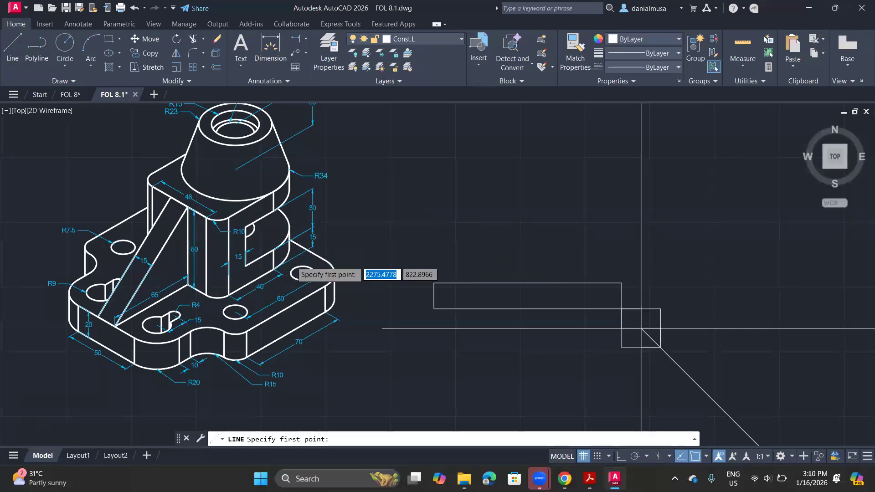
scroll(293, 262, "up", 4)
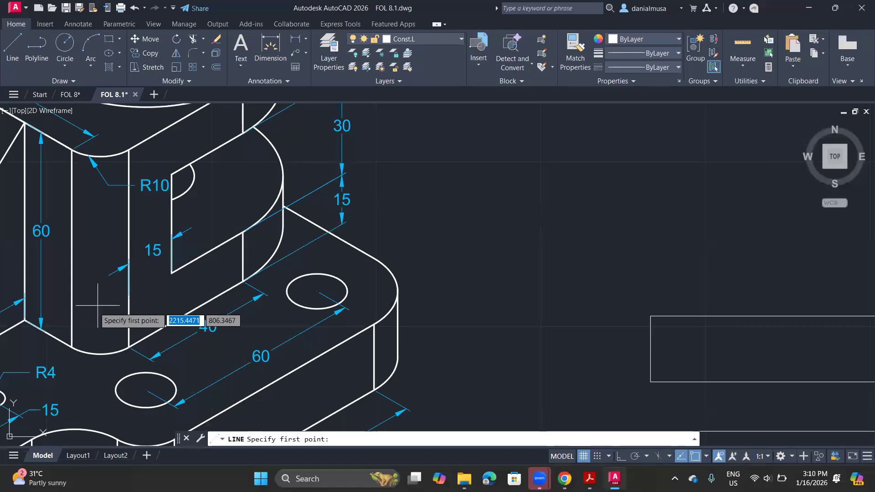
mouse_move(130, 351)
middle_mouse_down()
mouse_move(182, 319)
mouse_move(305, 285)
middle_mouse_up()
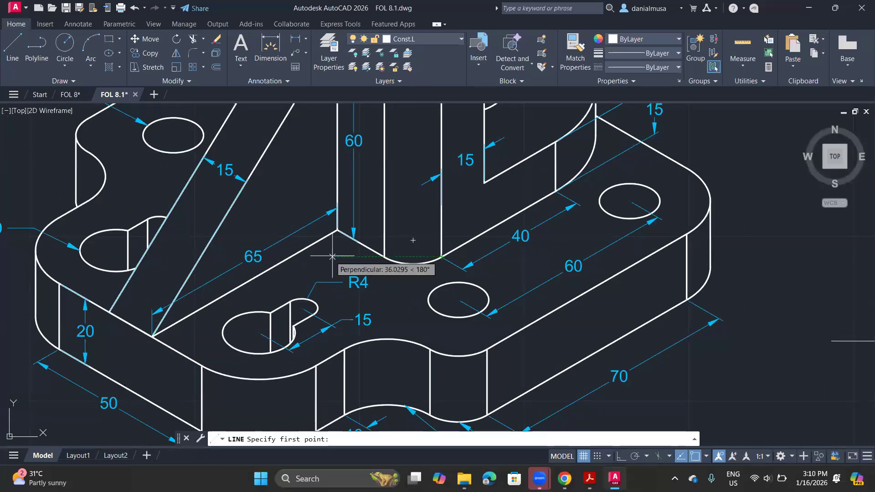
scroll(243, 295, "down", 2)
middle_click_drag(333, 304, 110, 313)
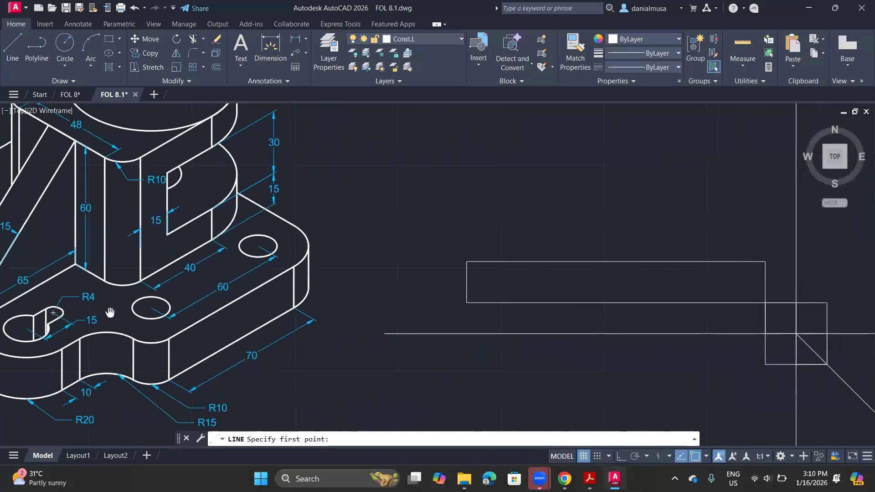
left_click(465, 262)
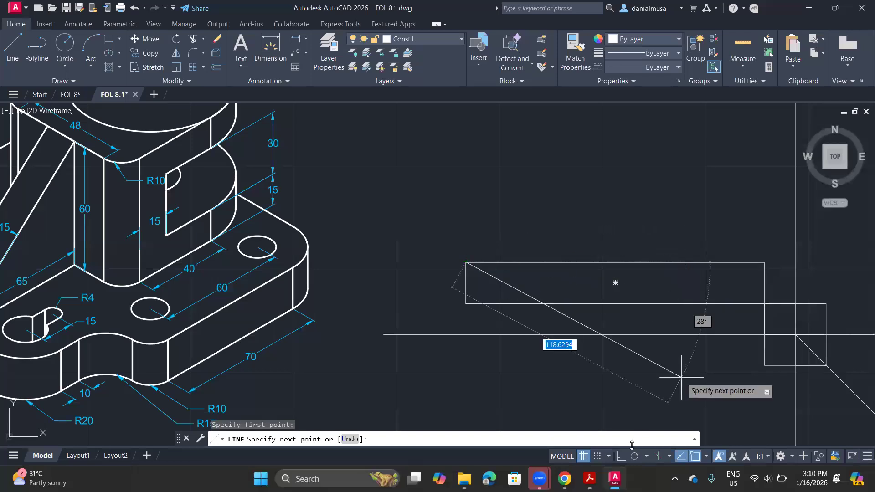
left_click(620, 456)
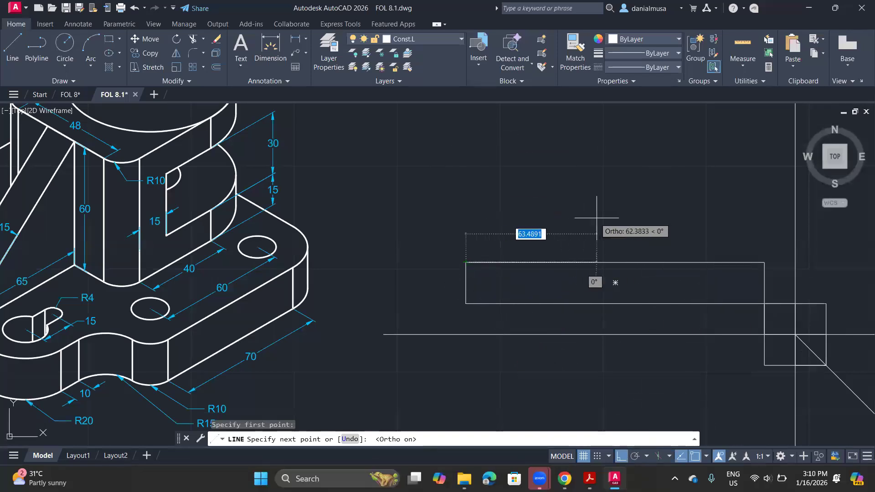
middle_click_drag(639, 230, 687, 252)
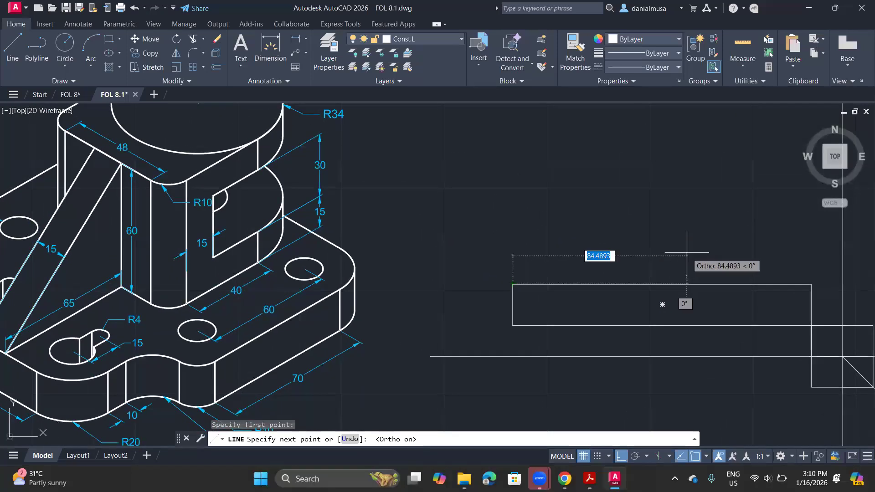
type("65")
key("Return")
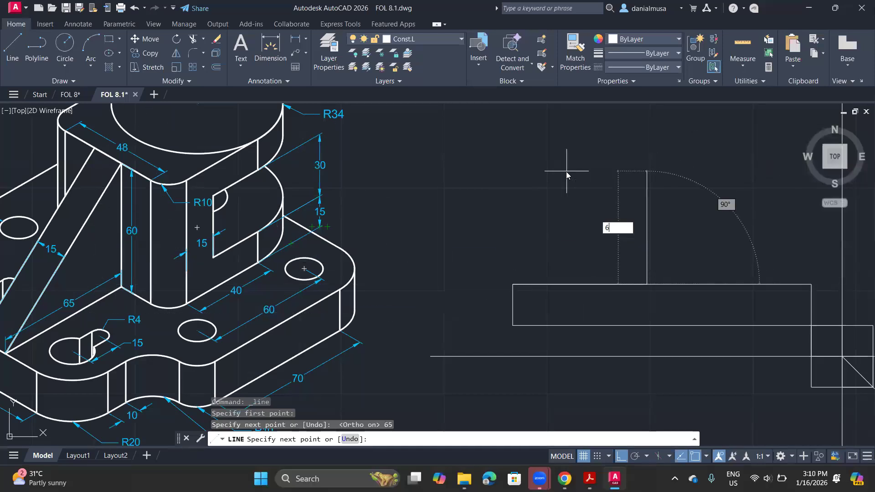
Step: Continue the line 60 upward, followed by consecutive segments of 10, 40 and 34 to the right
type("60")
key("Return")
middle_click_drag(567, 173, 460, 233)
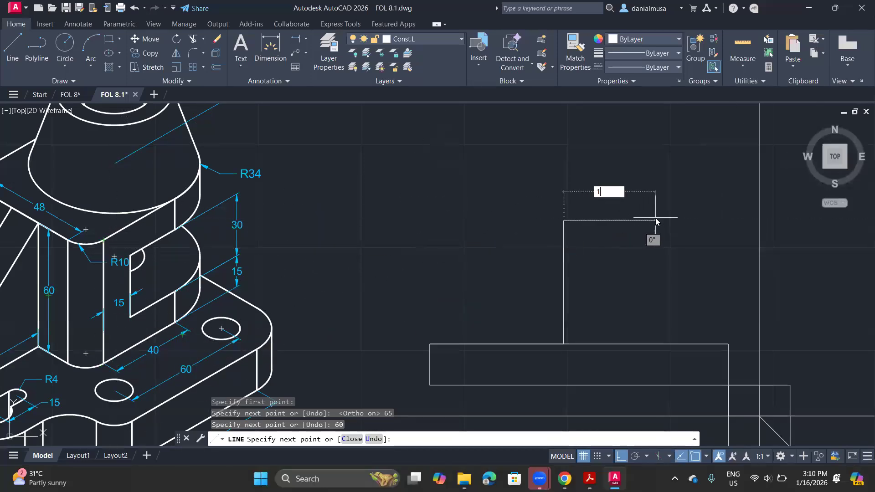
key("Return")
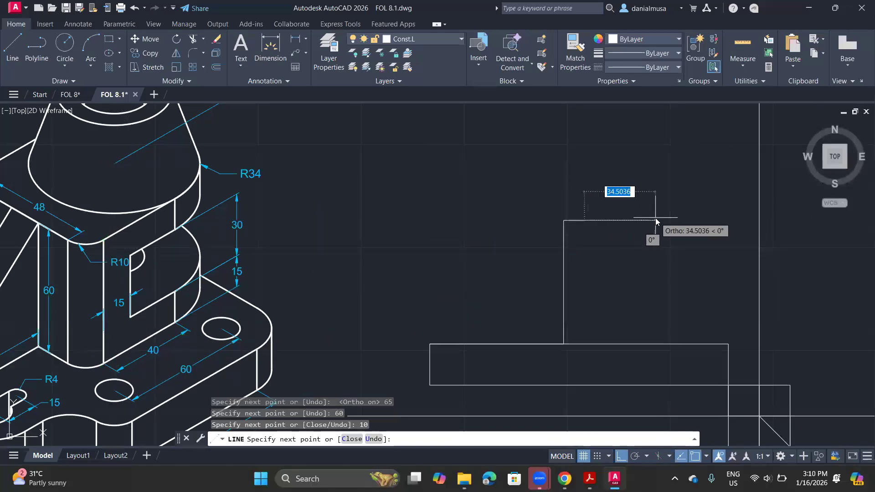
type("40")
key("Return")
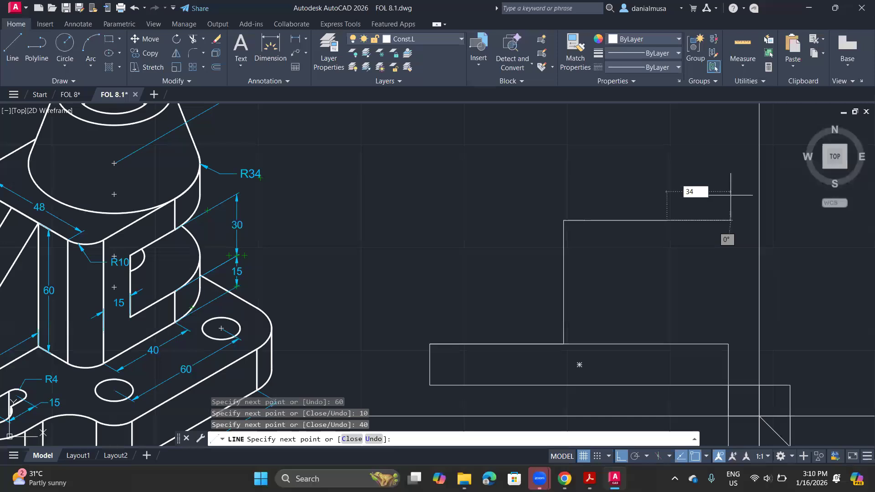
key("Return")
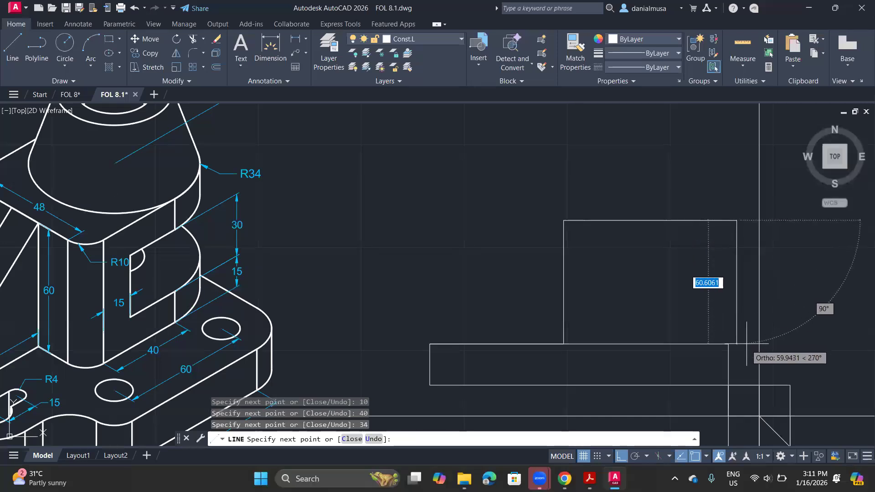
Step: Drop the line vertically to the level of the base's top edge, join it to the base's upper-right corner, and end the line
scroll(720, 364, "up", 5)
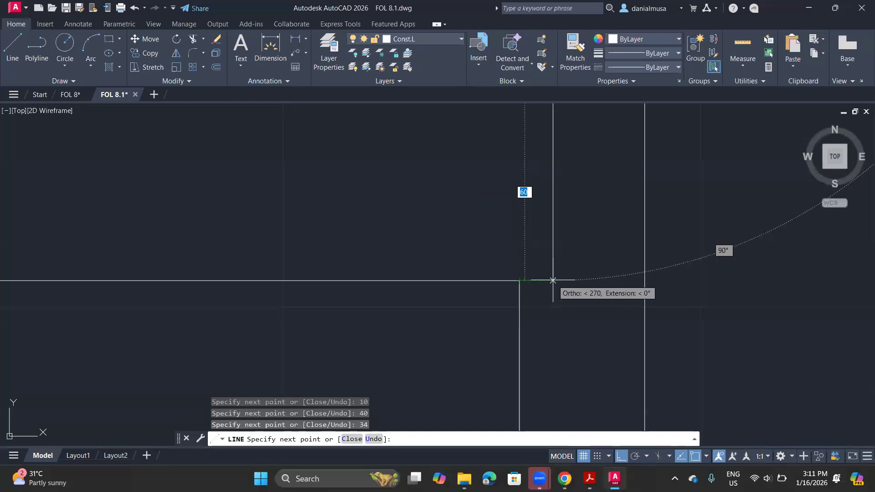
left_click(552, 280)
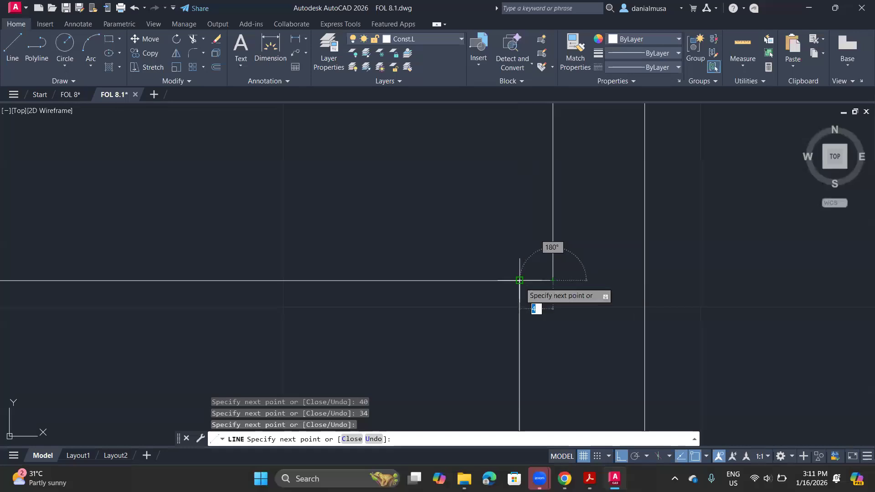
key("Return")
scroll(549, 260, "down", 5)
scroll(523, 266, "up", 2)
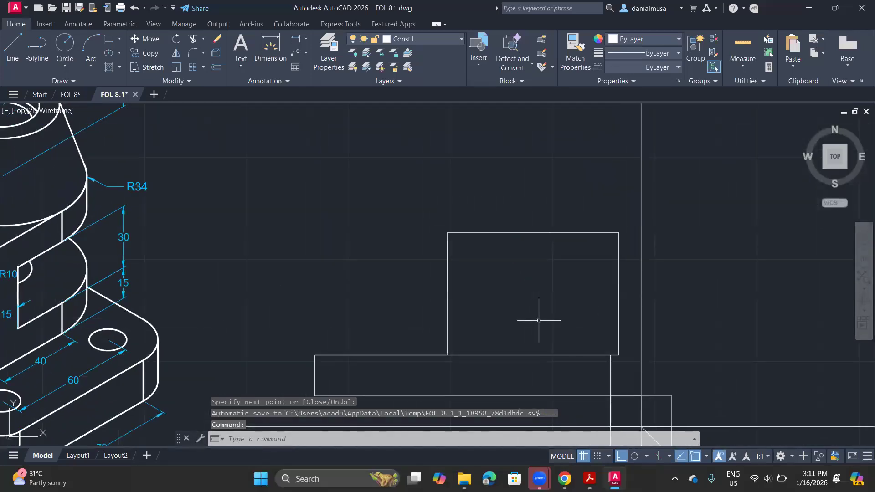
Step: Start a line at the upright's upper-right corner, running 15 down its edge and 34 to the left
key("Return")
scroll(520, 296, "down", 2)
middle_click_drag(524, 306, 579, 247)
scroll(671, 207, "up", 2)
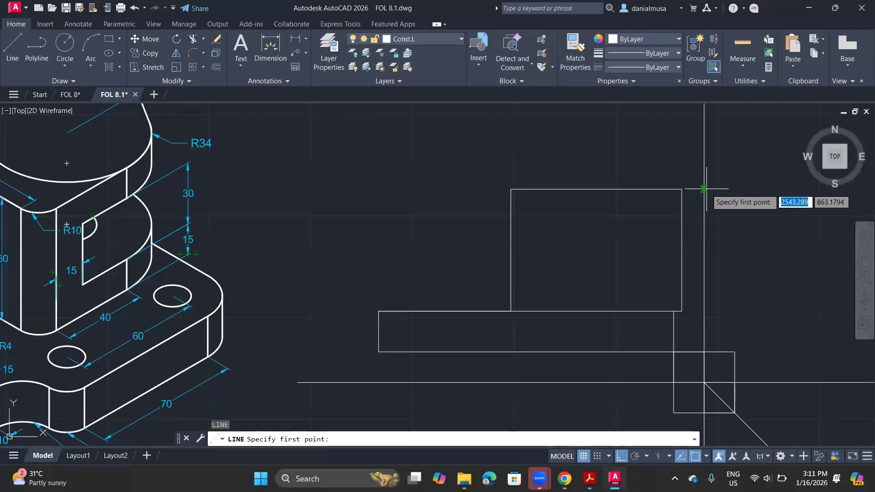
left_click(682, 189)
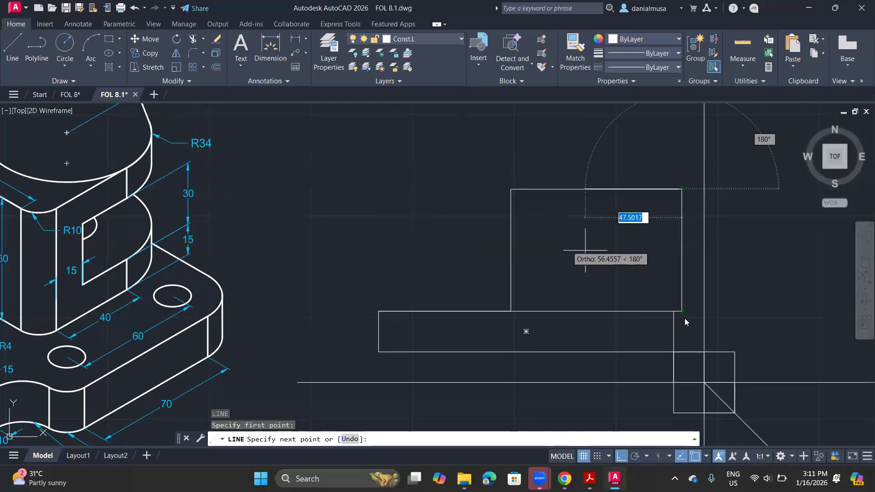
type("15")
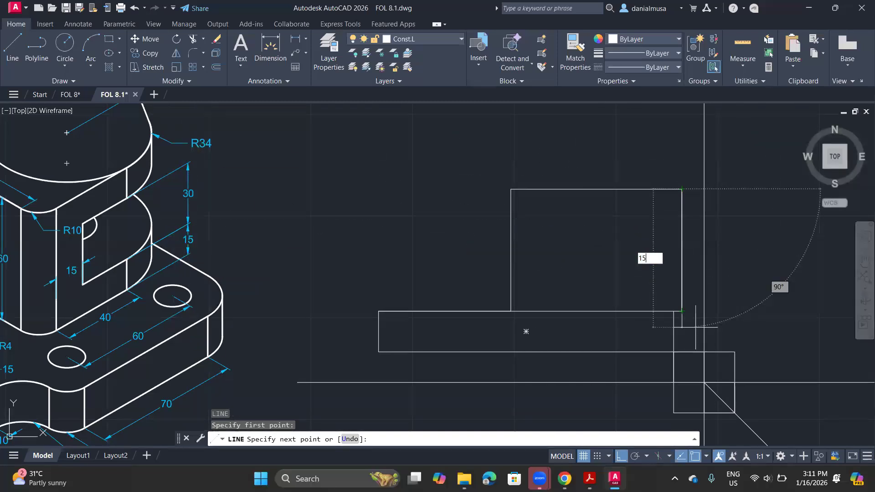
key("Return")
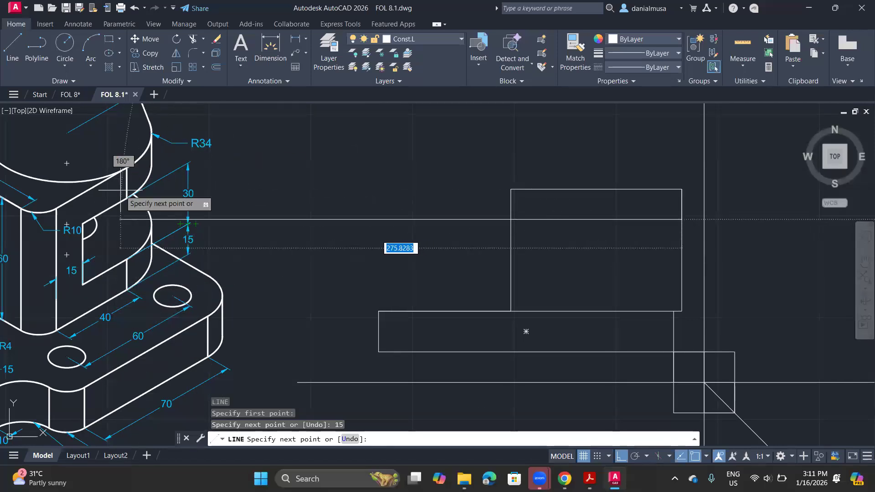
type("34")
key("Return")
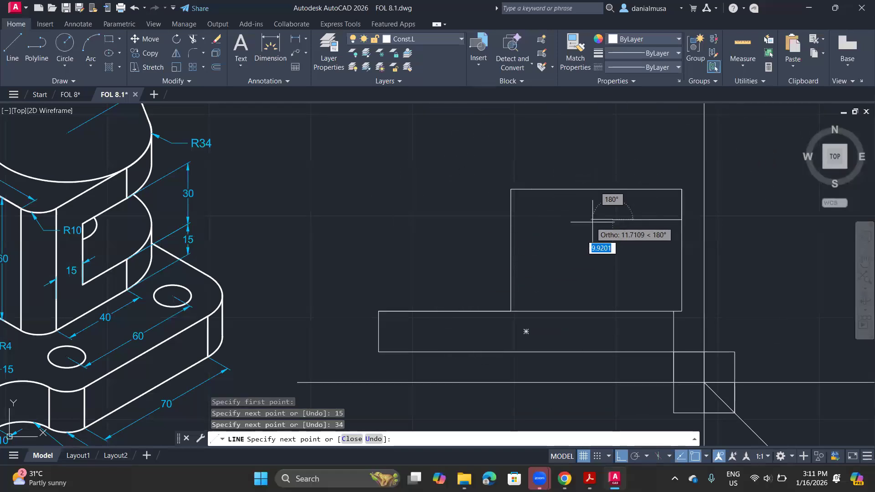
Step: Continue the slot line 25 to the left and 30 downward, close it horizontally onto the upright's right edge, and end the line
scroll(254, 234, "up", 3)
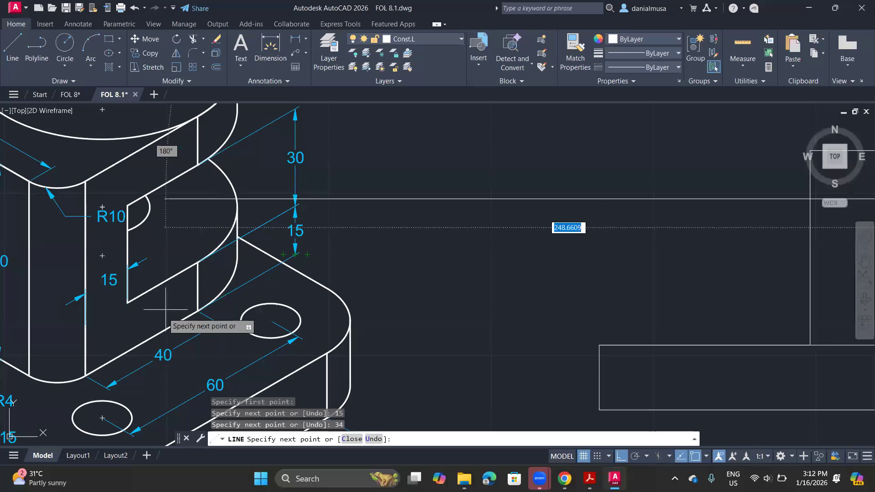
type("25")
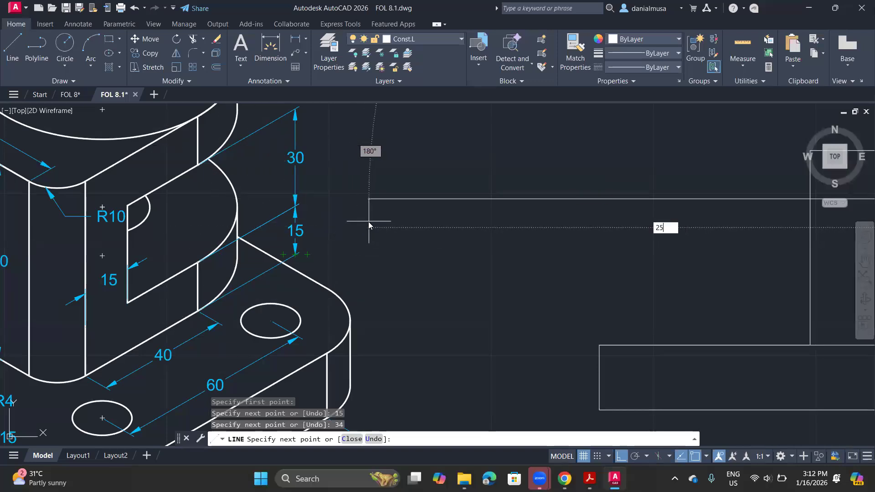
key("Return")
scroll(369, 221, "down", 4)
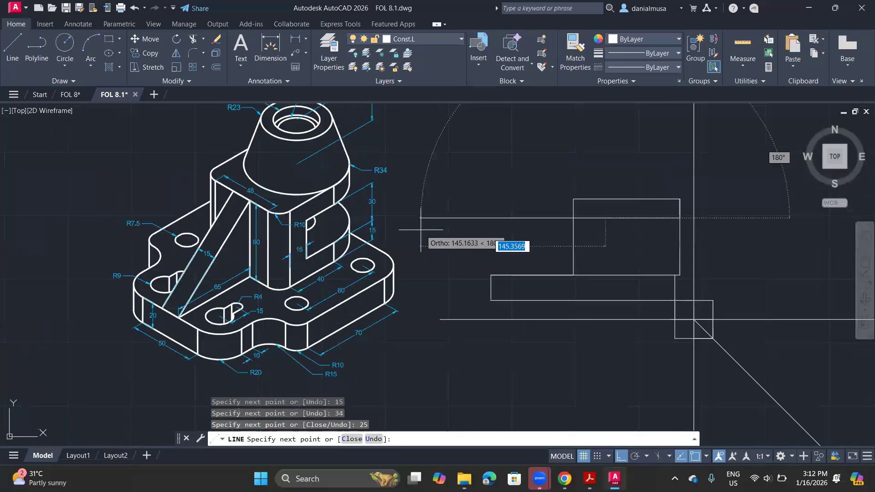
middle_click_drag(428, 237, 380, 249)
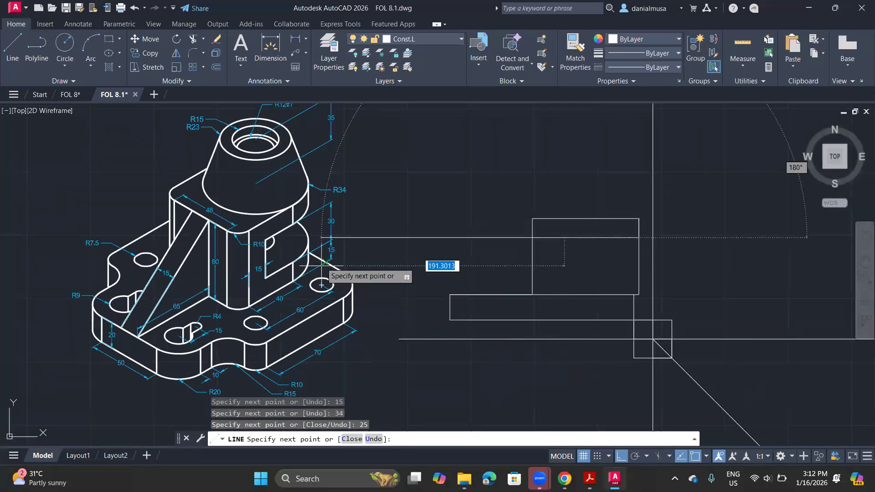
type("3")
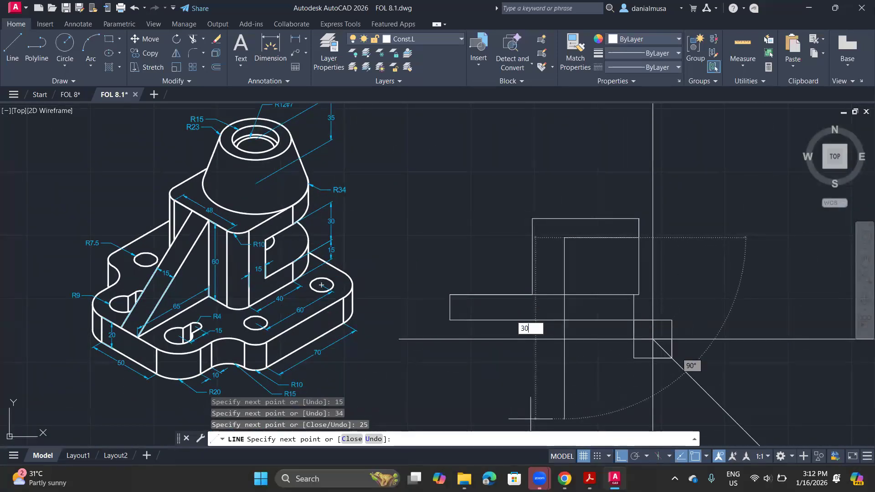
type("0")
key("Return")
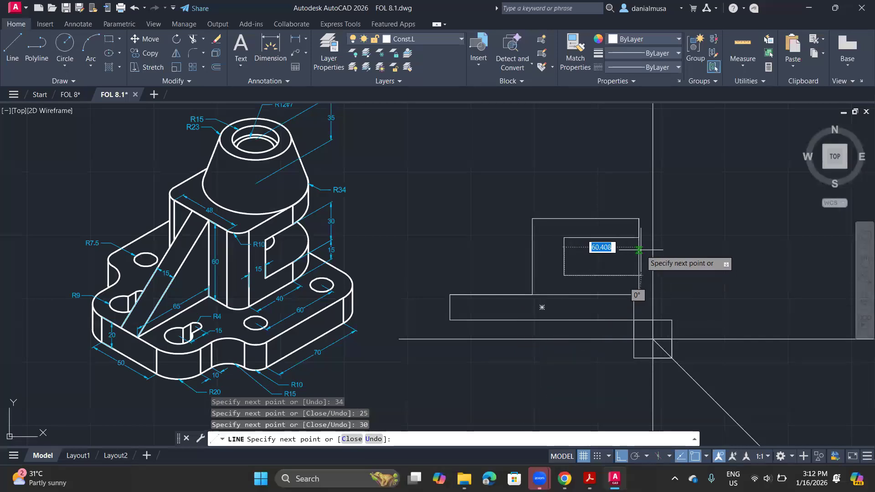
scroll(639, 251, "up", 4)
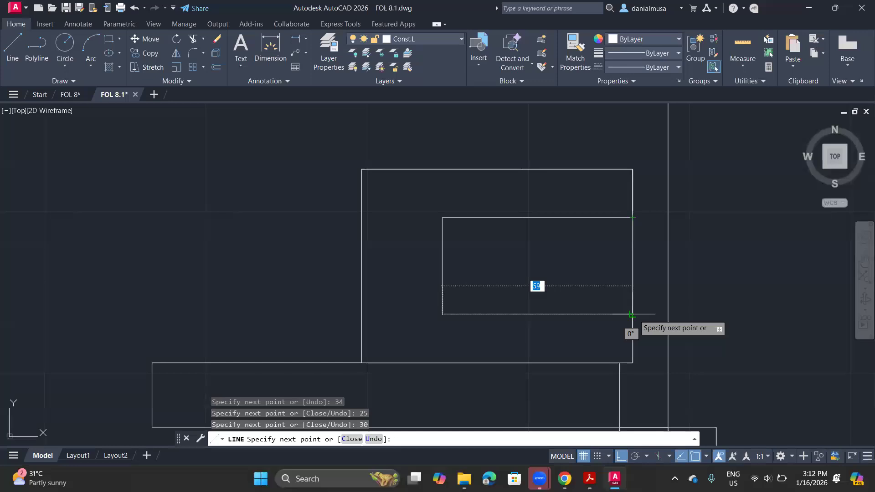
left_click(632, 314)
key("Return")
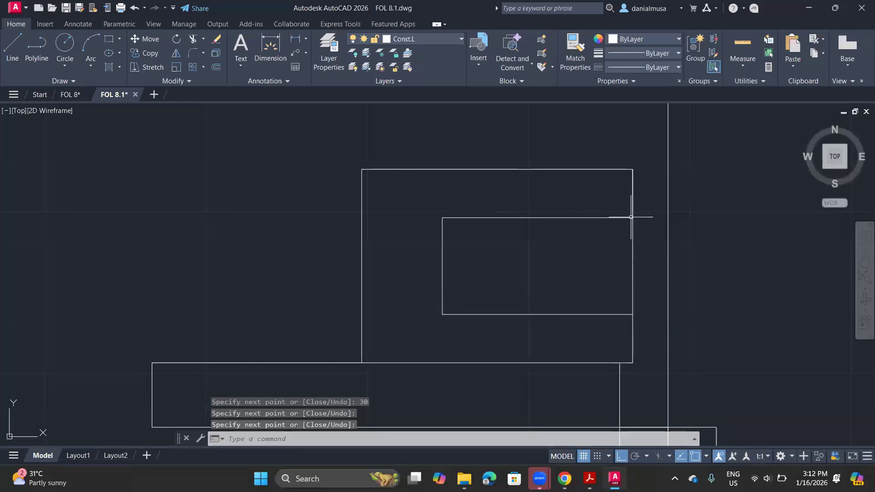
Step: Trim the upright's right edge between the two horizontal slot lines to open the slot
left_click(193, 40)
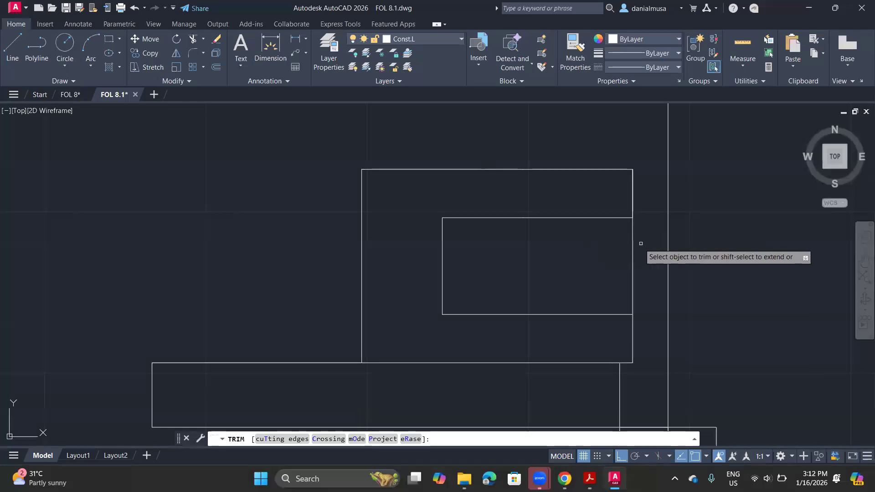
left_click_drag(640, 244, 562, 259)
scroll(562, 259, "down", 4)
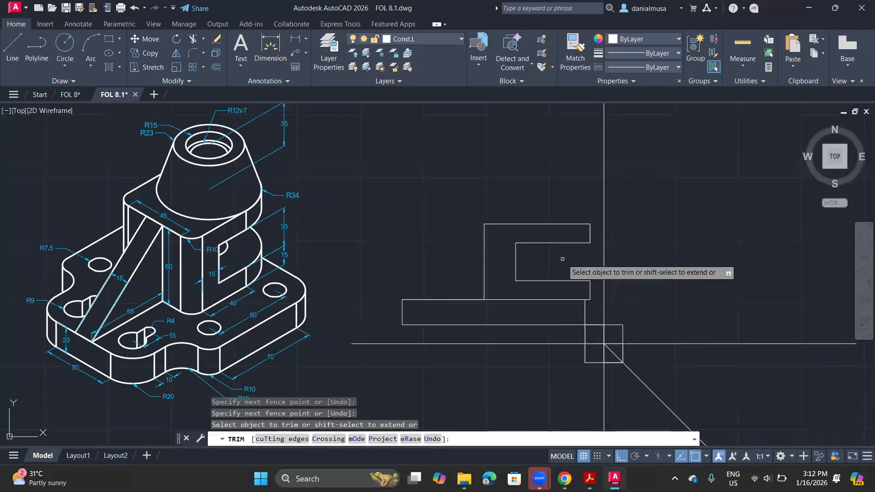
key("Escape")
middle_click_drag(358, 182, 434, 210)
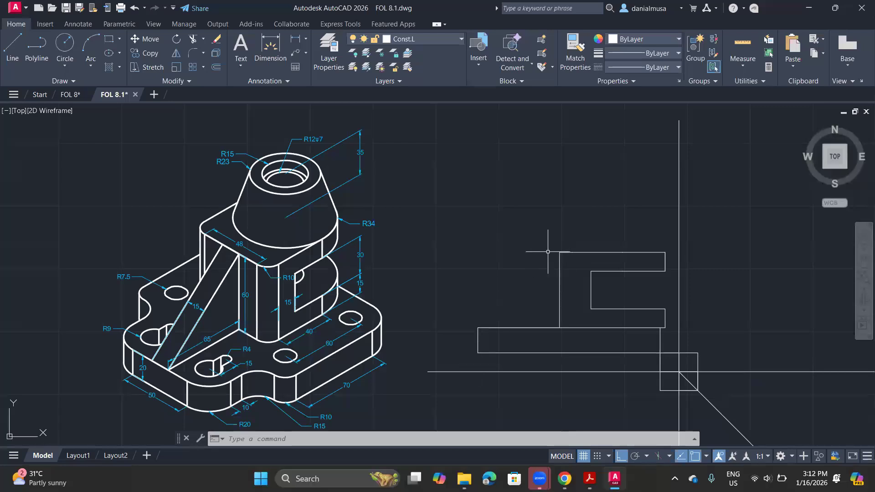
Step: Draw the rib's sloping line from the upright's upper-left corner to the base's upper-left corner
key("Return")
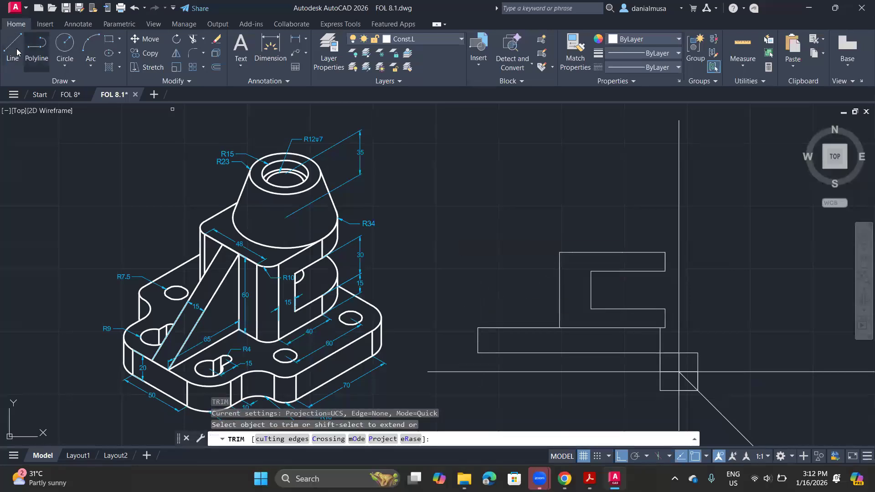
left_click(12, 47)
left_click(559, 252)
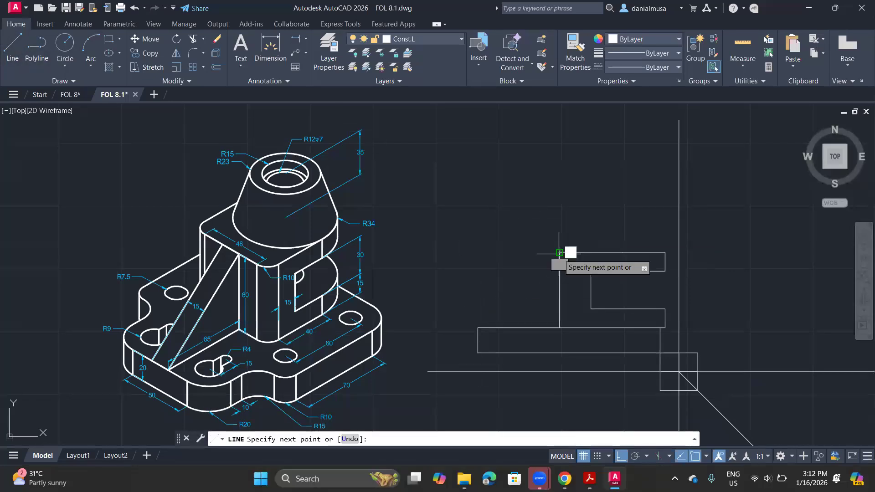
left_click(478, 327)
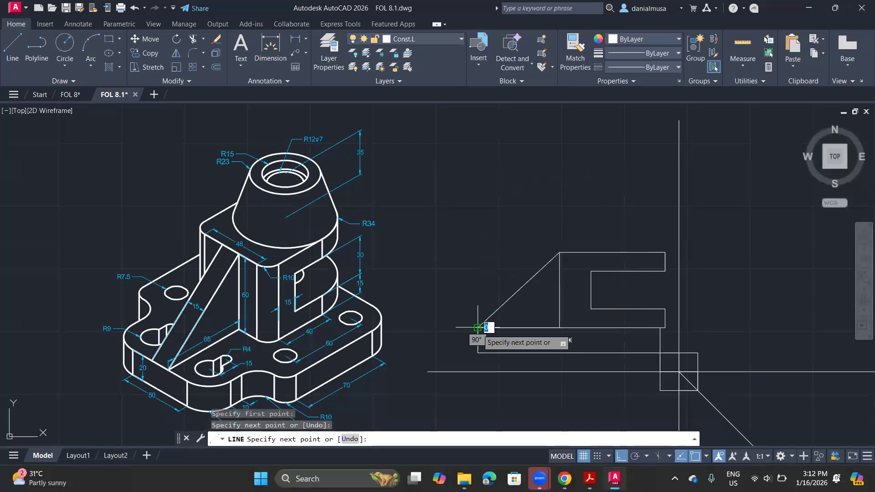
key("Return")
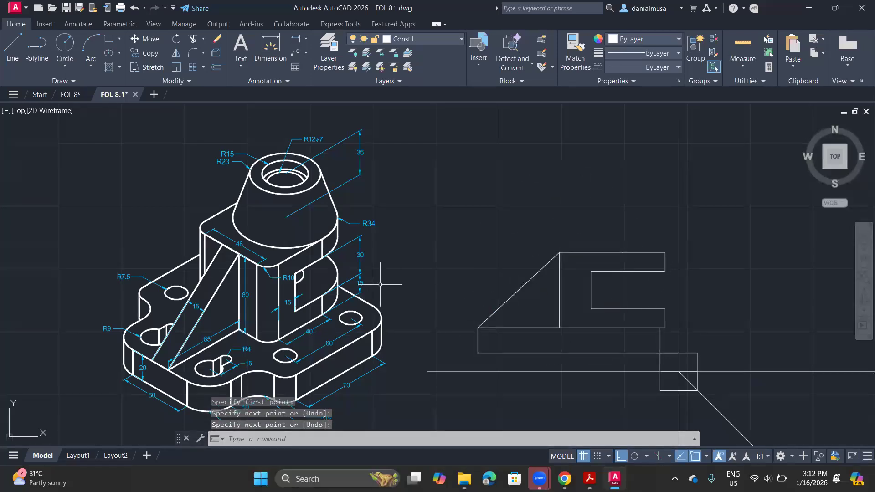
Step: Check the R34 arcs in the isometric sample and start a line at the upright's upper-right corner, running 34 left along the top edge
scroll(348, 266, "up", 3)
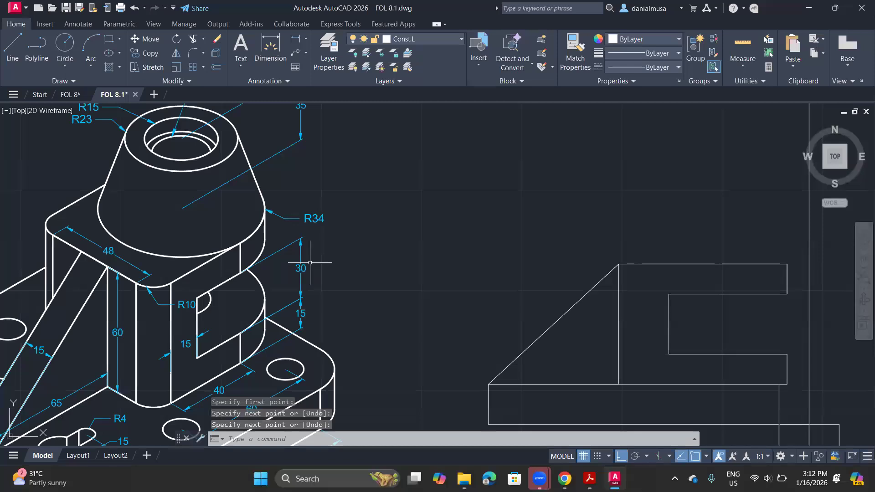
scroll(309, 263, "down", 3)
scroll(232, 225, "up", 3)
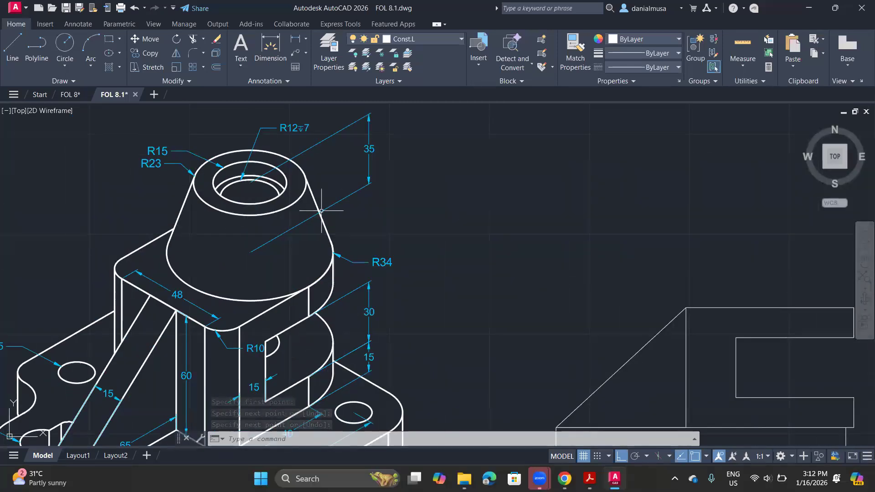
mouse_move(533, 296)
middle_mouse_down()
mouse_move(337, 312)
mouse_move(405, 304)
middle_mouse_up()
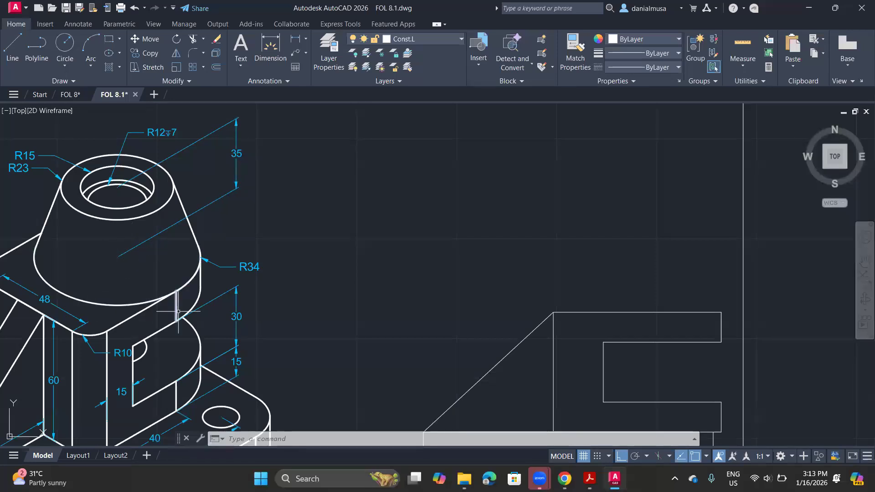
left_click(196, 302)
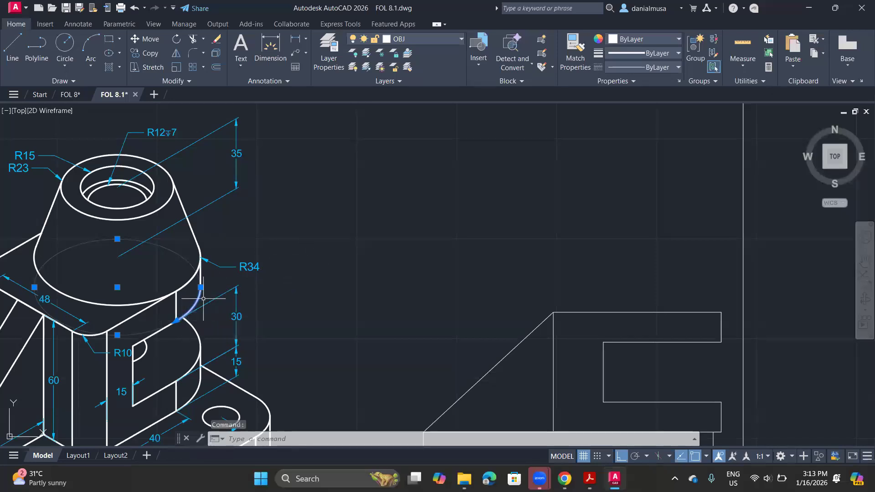
left_click(183, 295)
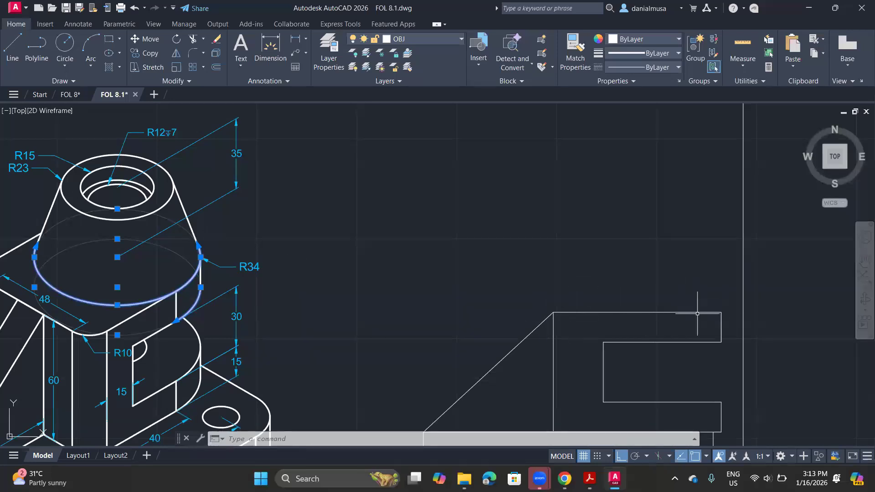
left_click(13, 50)
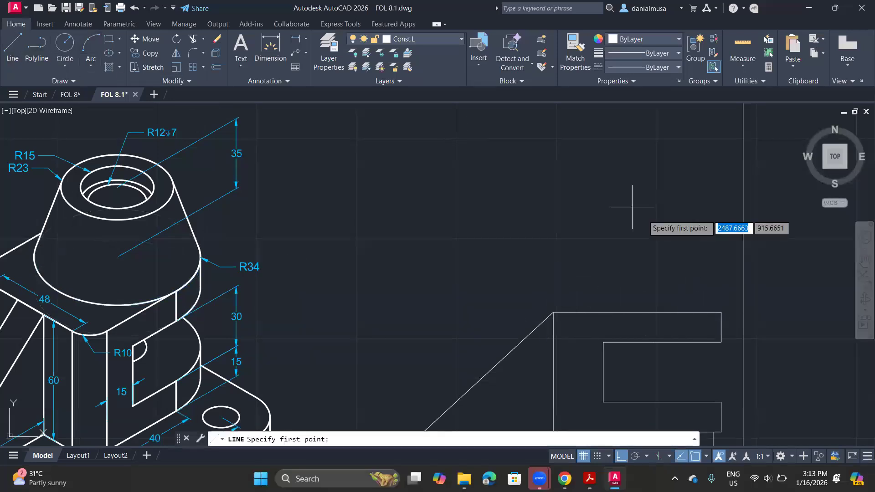
mouse_move(721, 312)
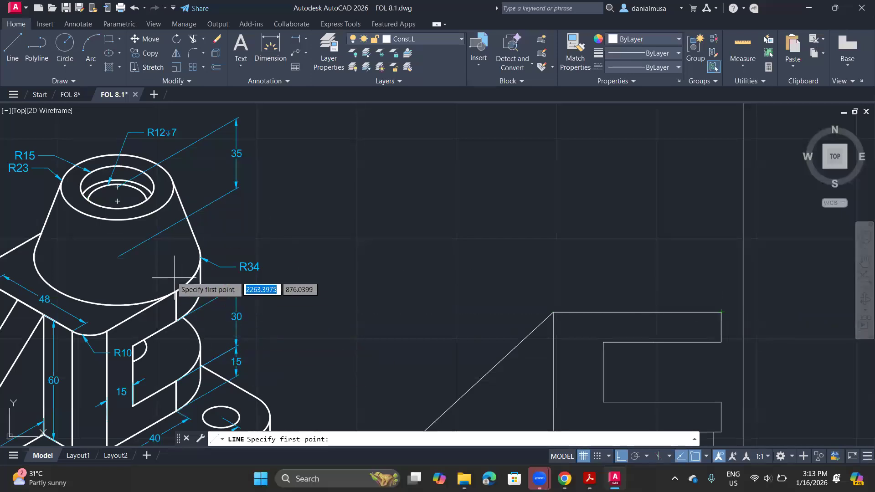
left_click(721, 312)
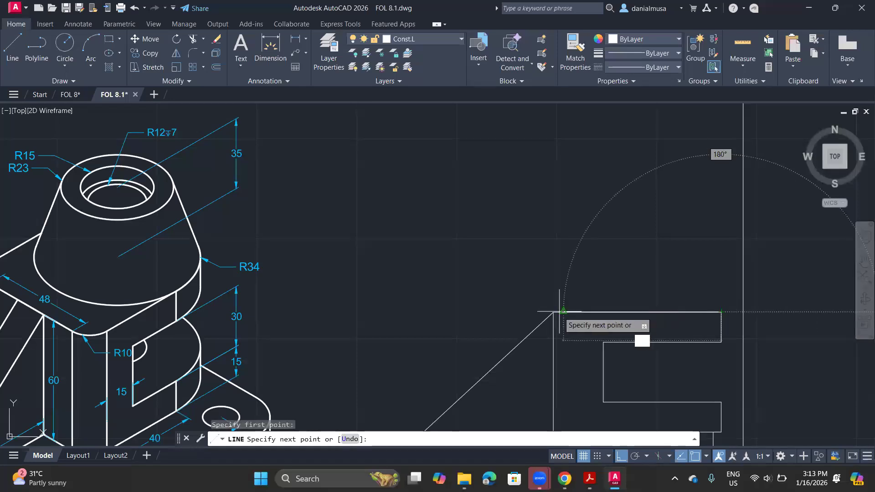
type("34")
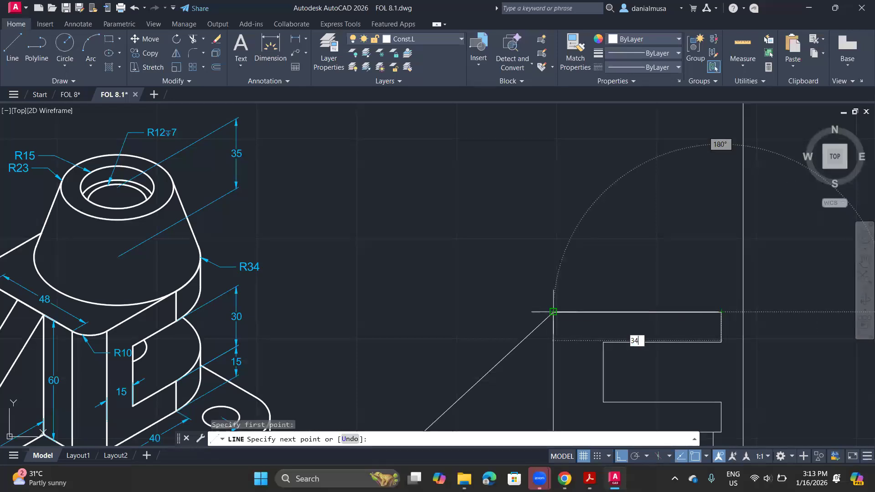
key("Return")
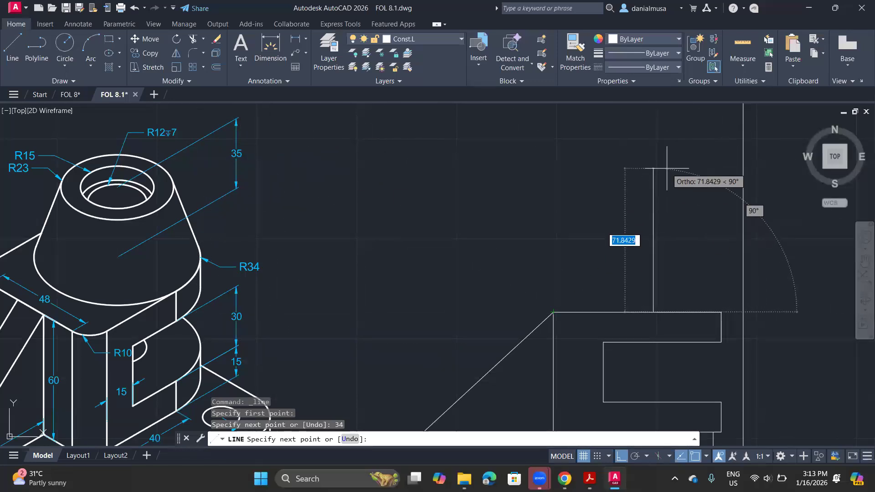
Step: Continue the line 35 upward and 23 to the right, slope it down to the upright's upper-right corner, and end the line
type("35")
key("Return")
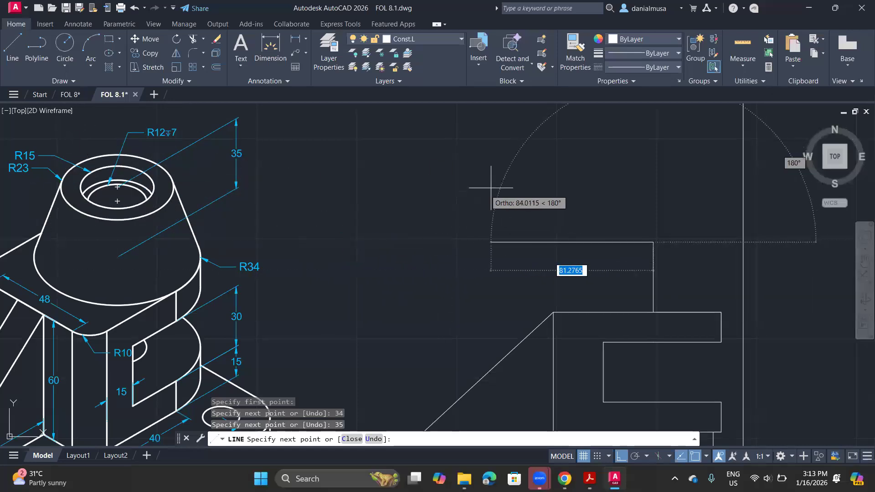
type("23")
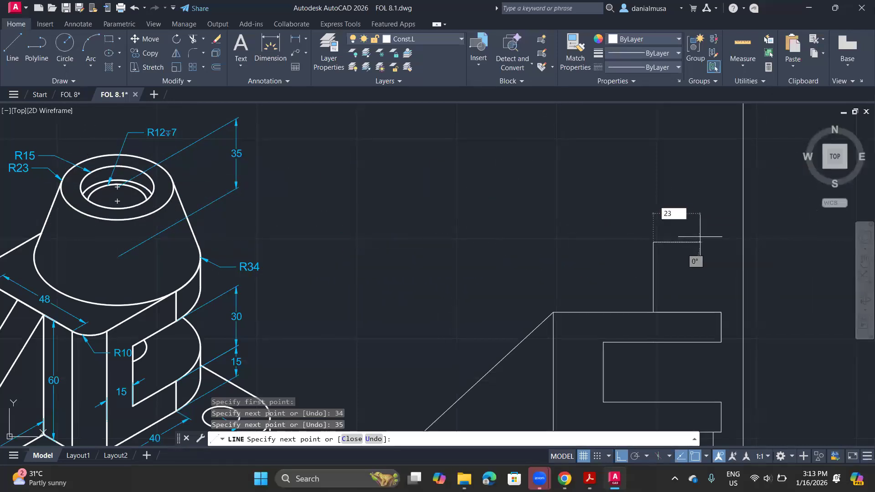
key("Return")
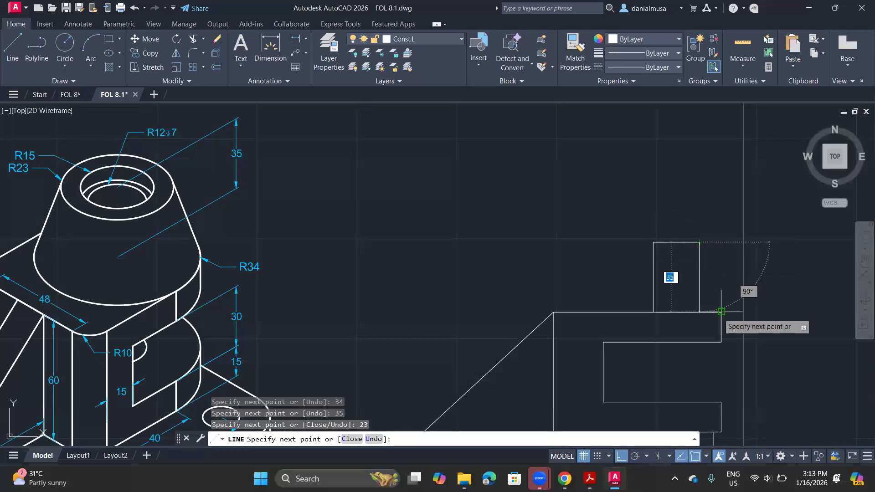
left_click(721, 312)
key("Return")
Step: Draw a construction line 34 long leftward along the upright's top edge from the foot of the boss's centre line
key("Return")
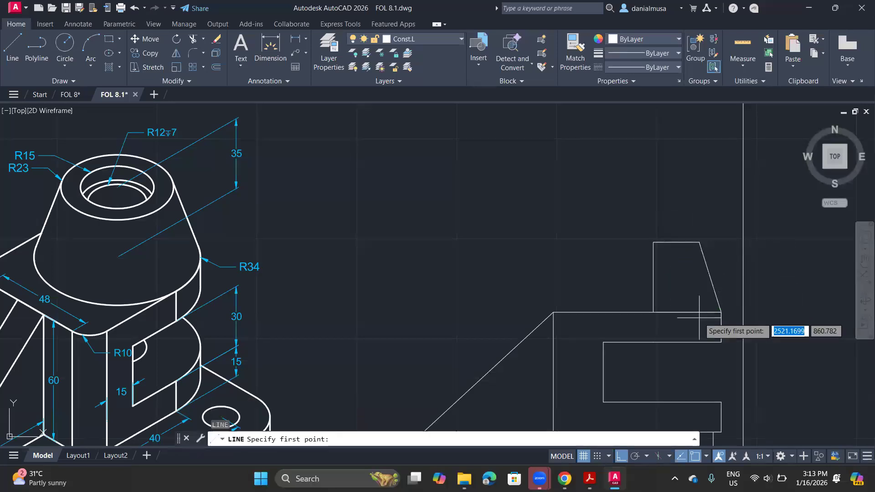
left_click(653, 311)
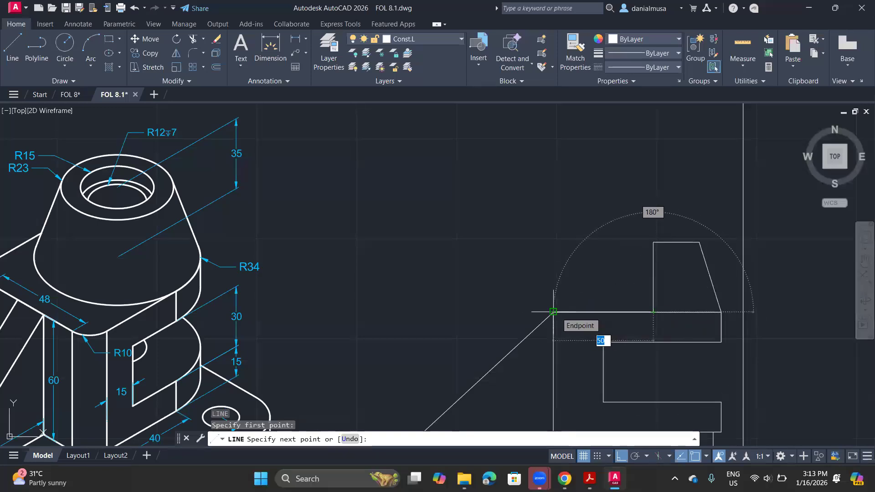
type("34")
key("Return")
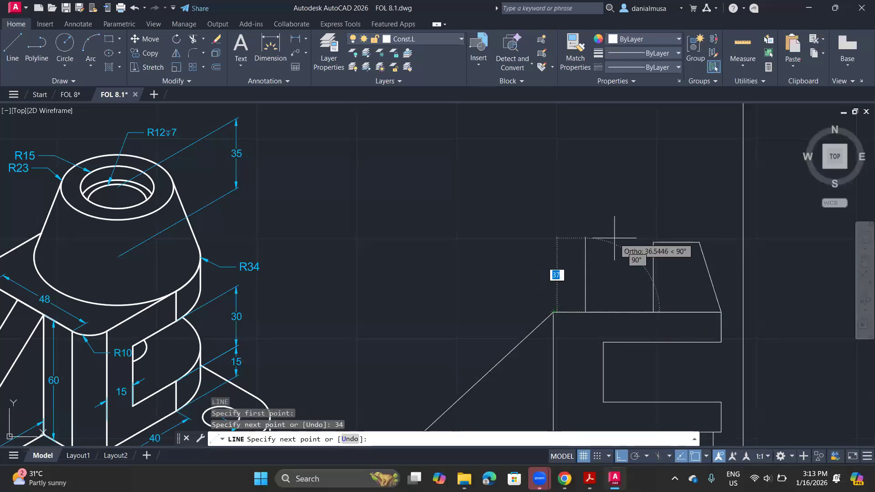
key("Return")
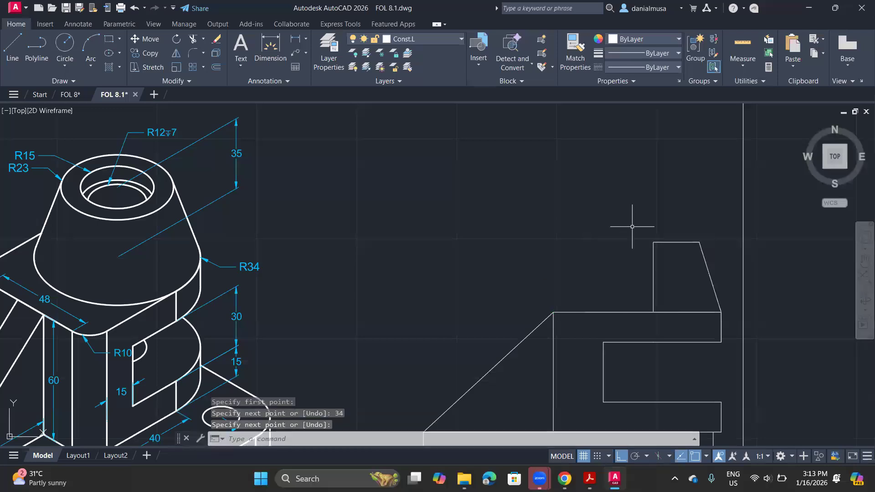
Step: Draw the boss's other half from its centre line's upper end: 23 left, then sloping down to the end of the 34-long line
key("Return")
left_click(652, 242)
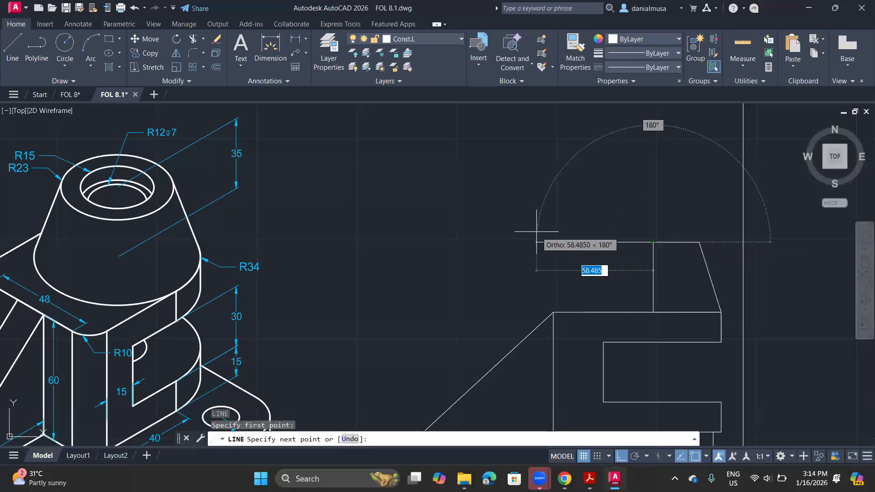
type("23")
key("Return")
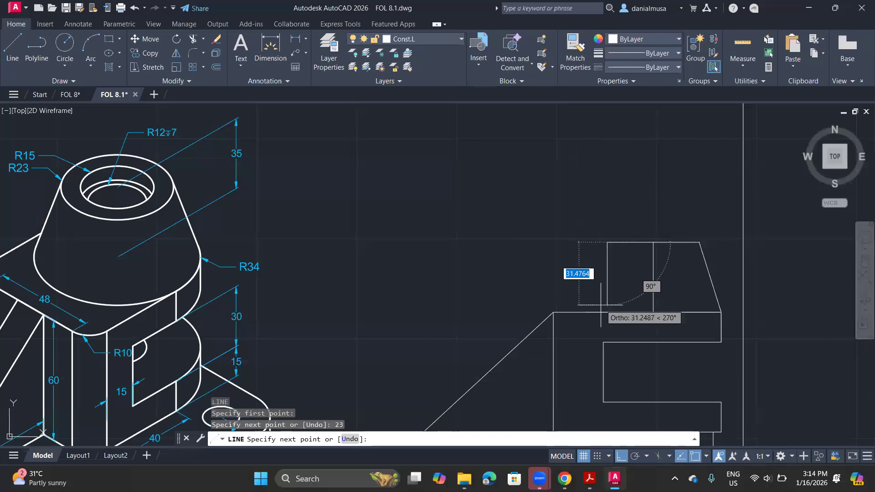
left_click(585, 312)
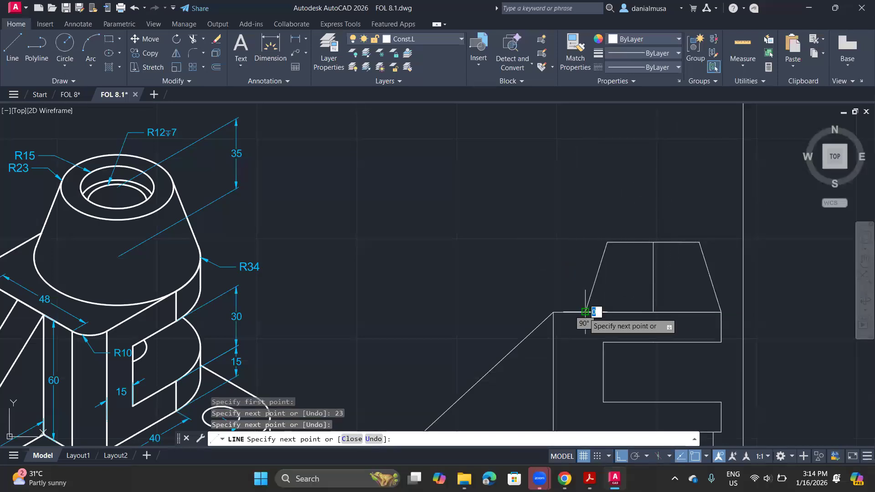
key("Escape")
Step: Delete the vertical centre line inside the conical boss
scroll(637, 248, "down", 3)
scroll(637, 247, "up", 3)
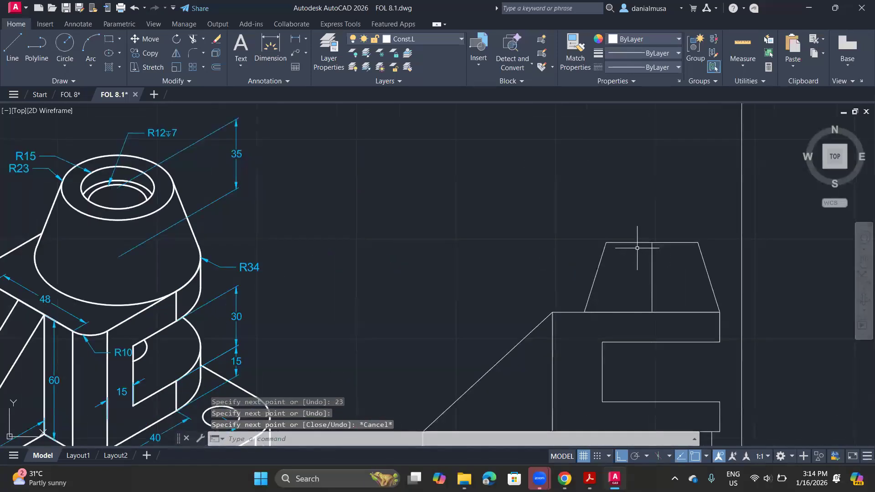
left_click(652, 289)
key("Delete")
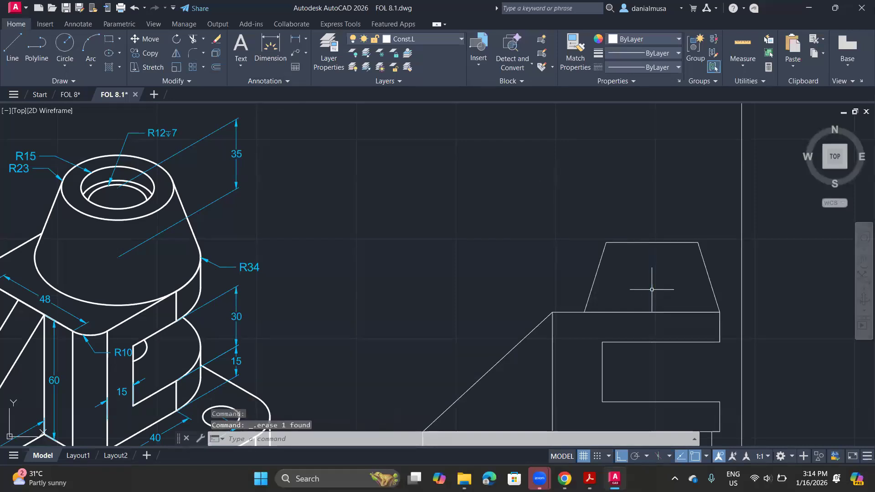
Step: Start a line at the base's lower-right corner and run it 20 and then 70 to the left along the bottom edge
scroll(626, 312, "down", 2)
mouse_move(622, 322)
middle_mouse_down()
mouse_move(613, 228)
mouse_move(600, 251)
middle_mouse_up()
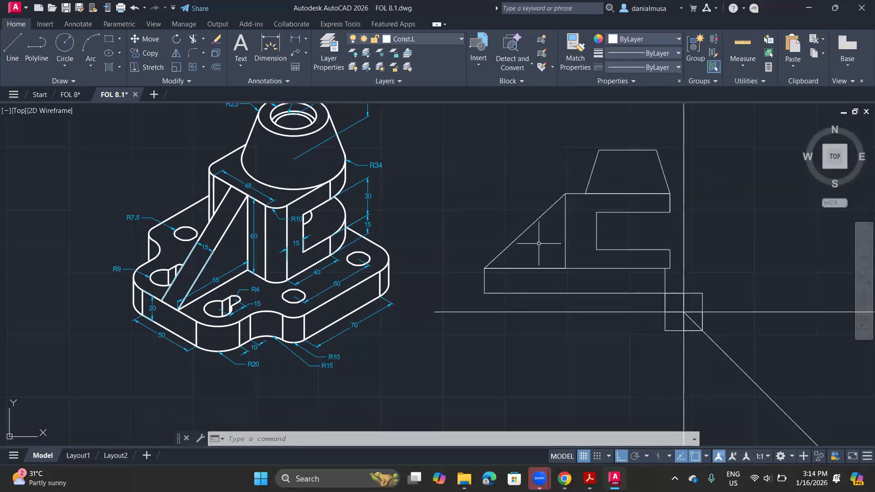
scroll(269, 337, "up", 2)
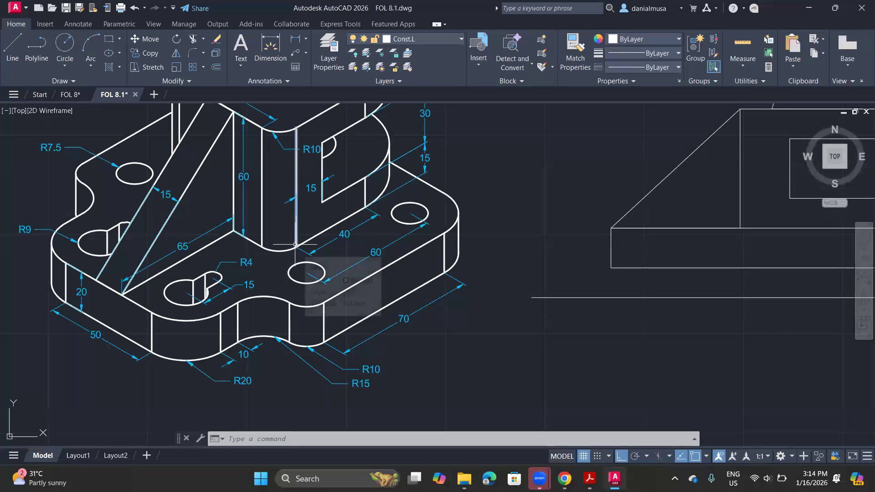
left_click(12, 48)
middle_click_drag(410, 212, 197, 231)
left_click(685, 315)
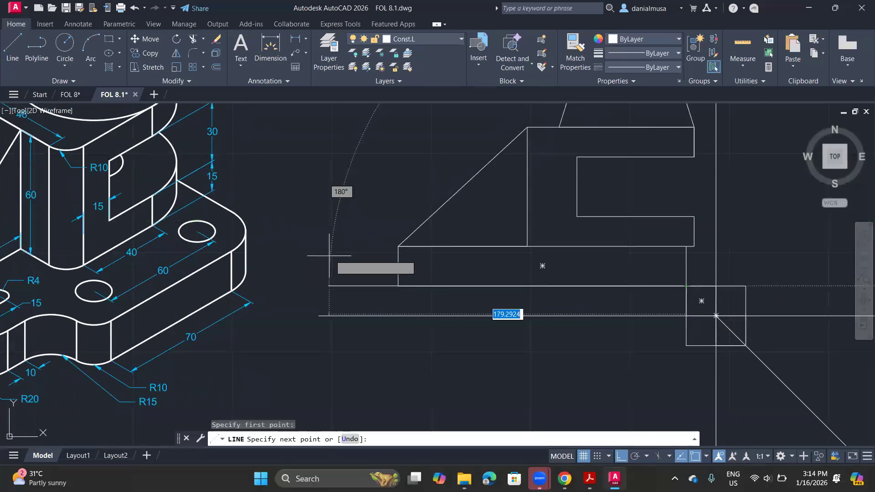
type("20")
key("Return")
type("70")
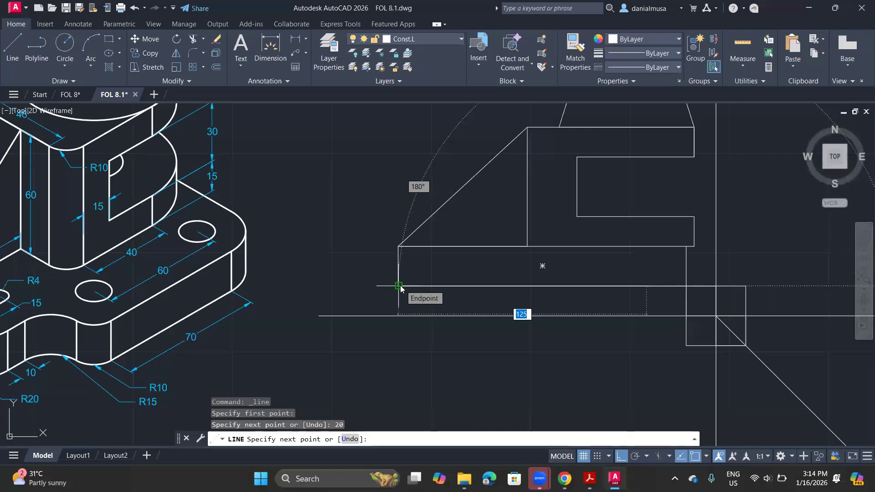
key("Return")
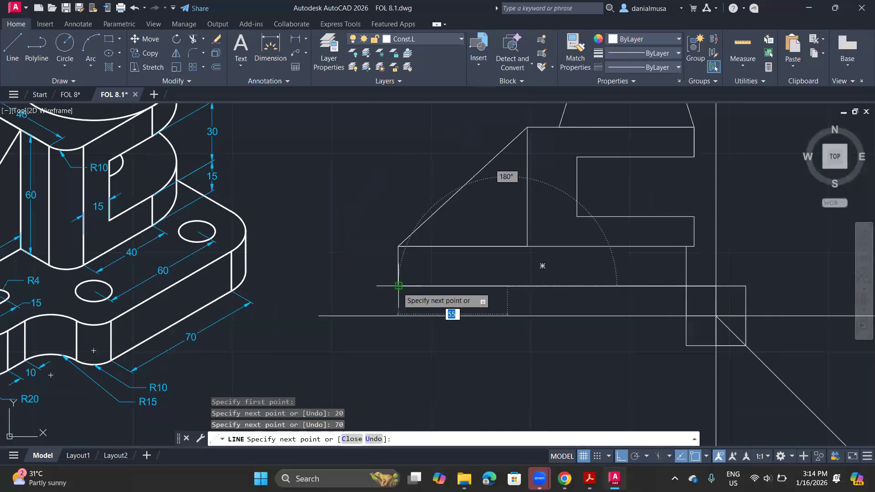
Step: Continue the line 10 to the left, take it vertically up to the base's top edge, and end the line
type("1")
key("Return")
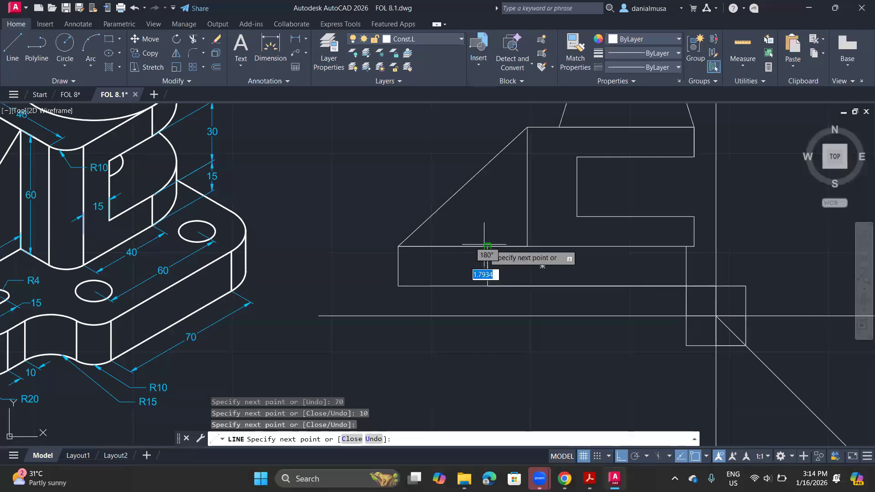
key("Escape")
scroll(533, 233, "down", 2)
middle_click_drag(531, 236, 431, 299)
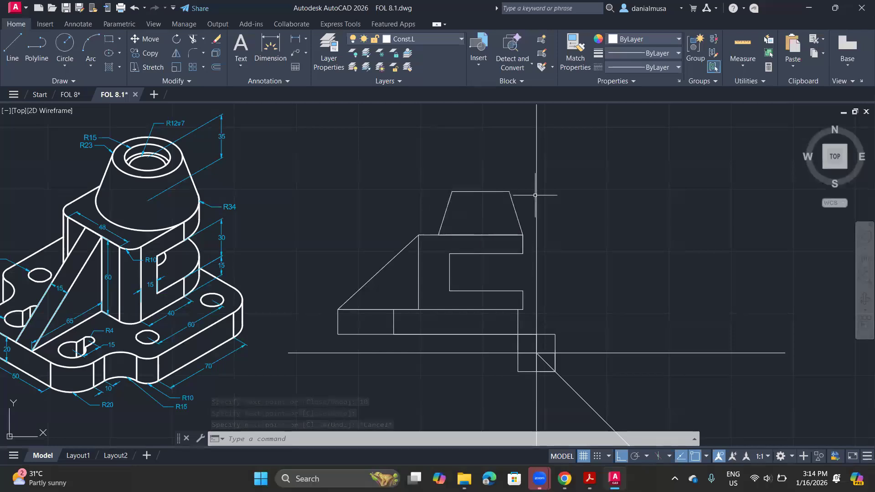
left_click(470, 234)
key("Escape")
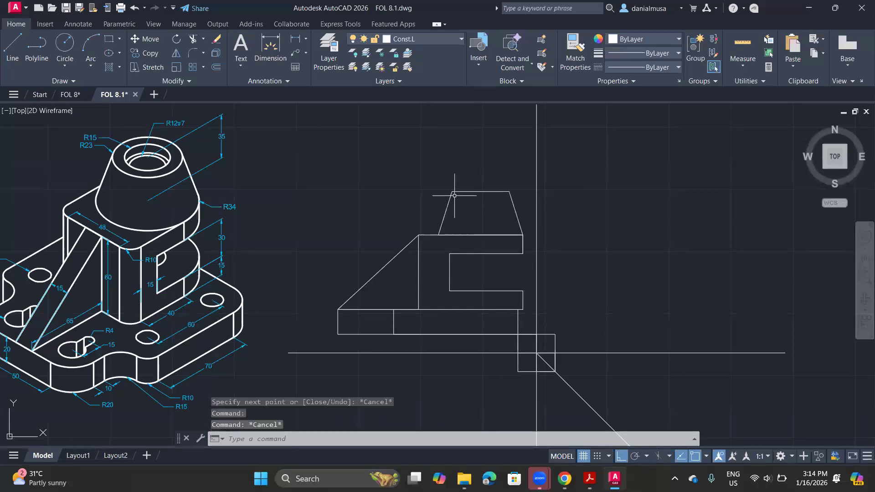
Step: Create a new layer named OBJ.L
left_click(328, 55)
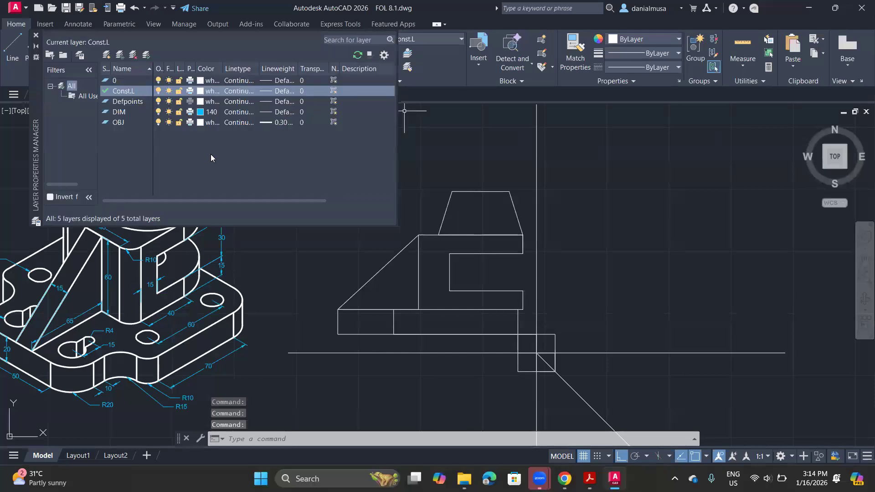
right_click(211, 155)
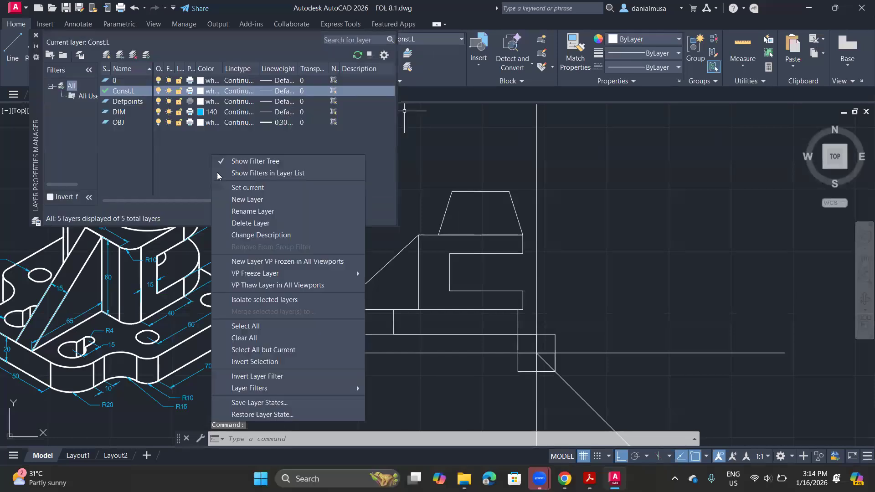
left_click(246, 199)
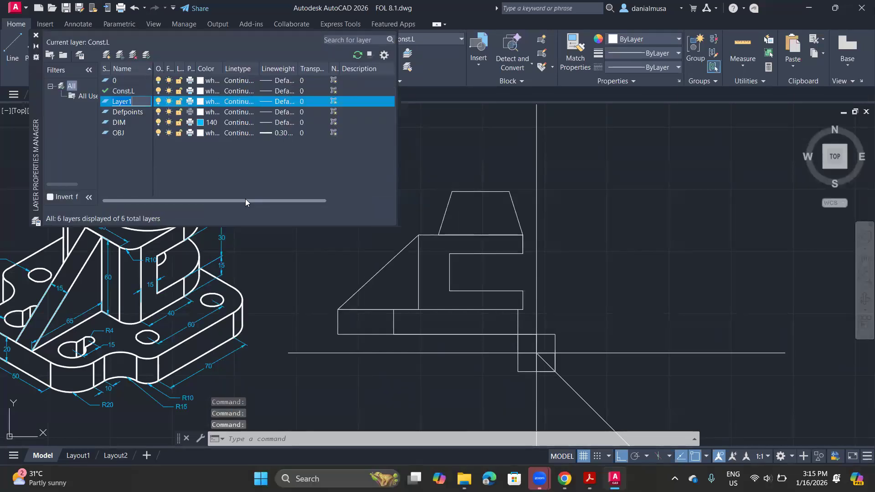
type("OBJ.L")
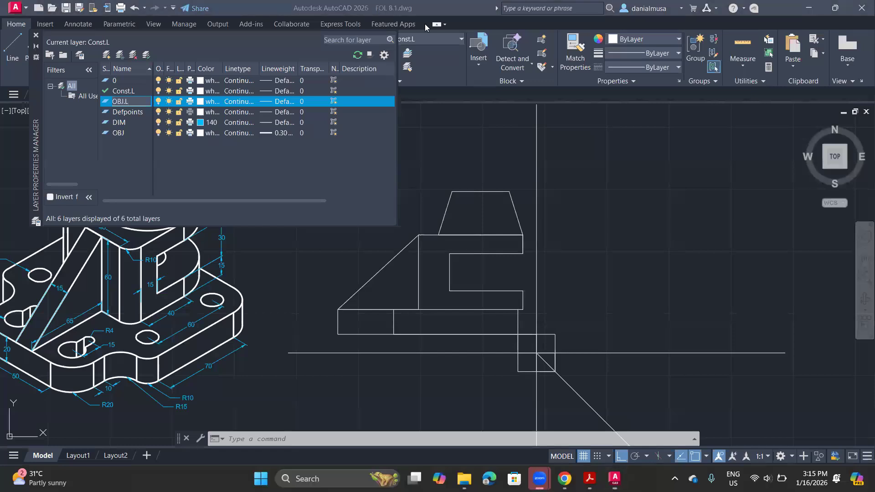
left_click(223, 184)
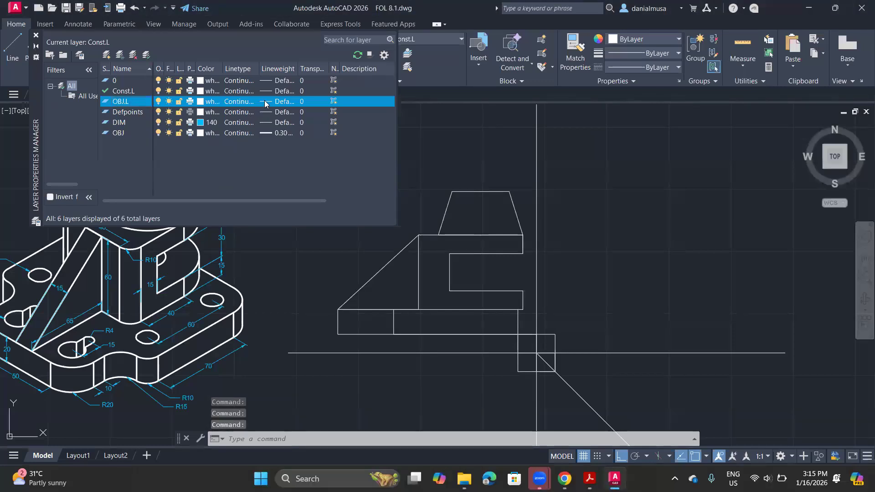
Step: Set the OBJ.L layer's lineweight to 0.30 mm and close the layer manager
left_click(265, 104)
scroll(398, 228, "down", 2)
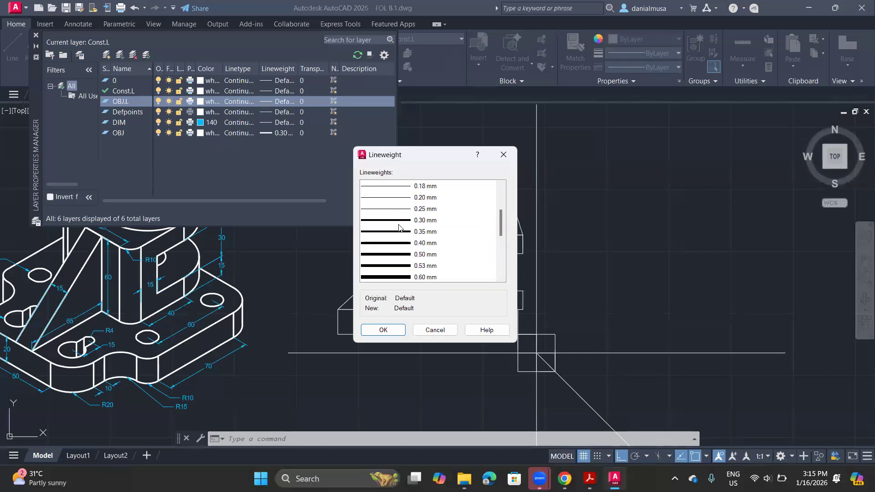
left_click(399, 220)
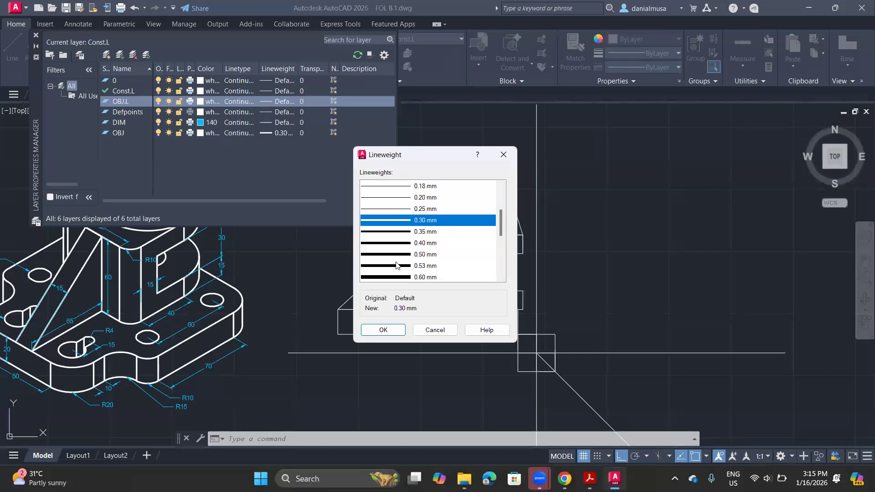
left_click(382, 329)
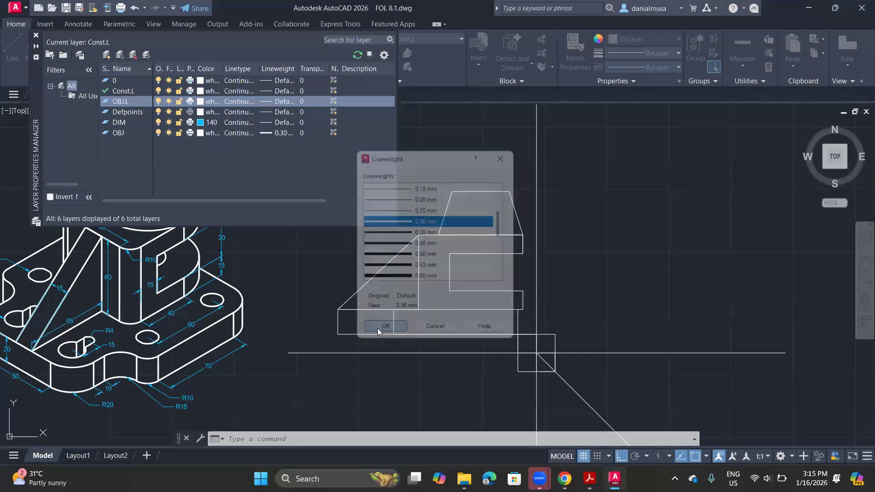
left_click(36, 35)
Step: Move all the front view's lines to layer OBJ.L, keeping Const.L as the current layer
mouse_move(437, 275)
middle_mouse_down()
mouse_move(416, 287)
mouse_move(370, 285)
middle_mouse_up()
left_click(246, 169)
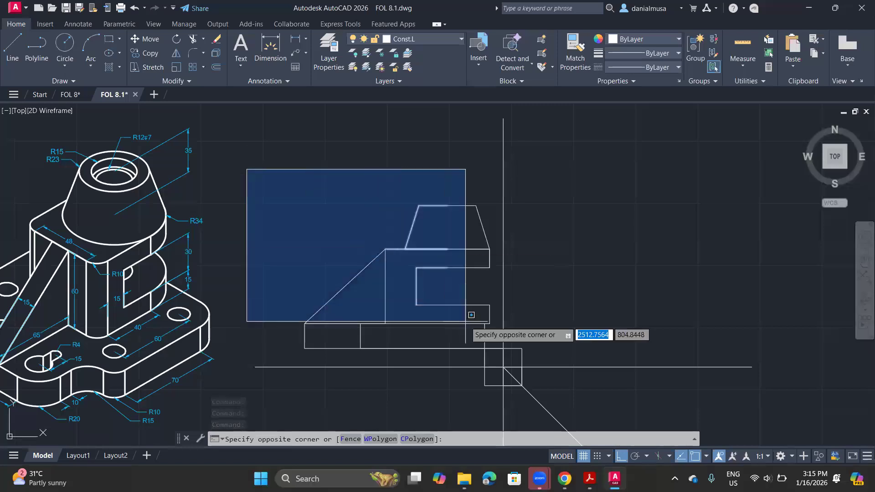
left_click(497, 356)
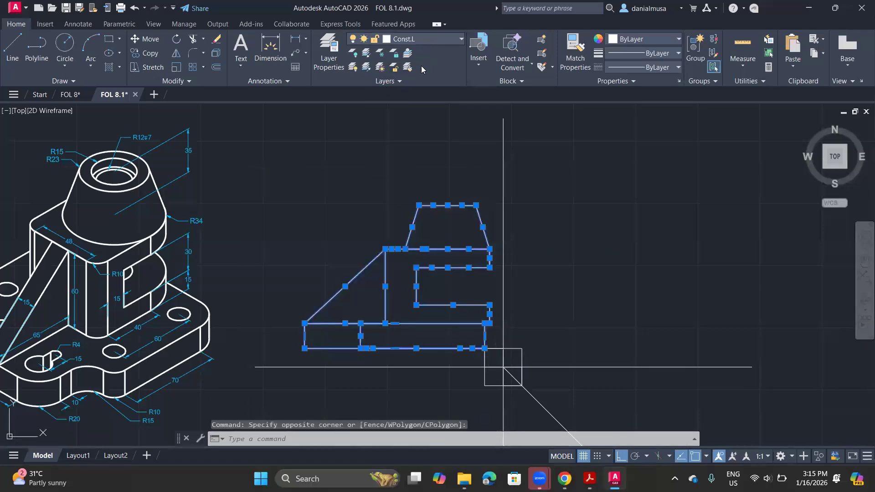
left_click(422, 39)
left_click(414, 120)
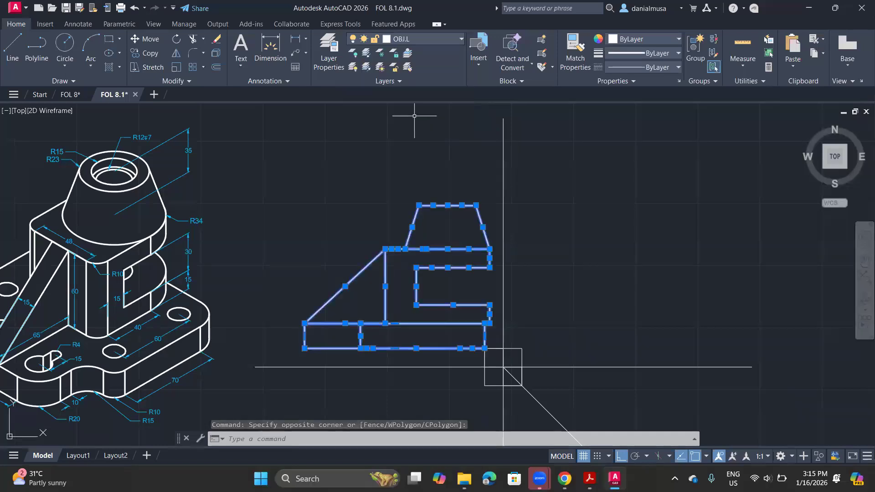
key("Escape")
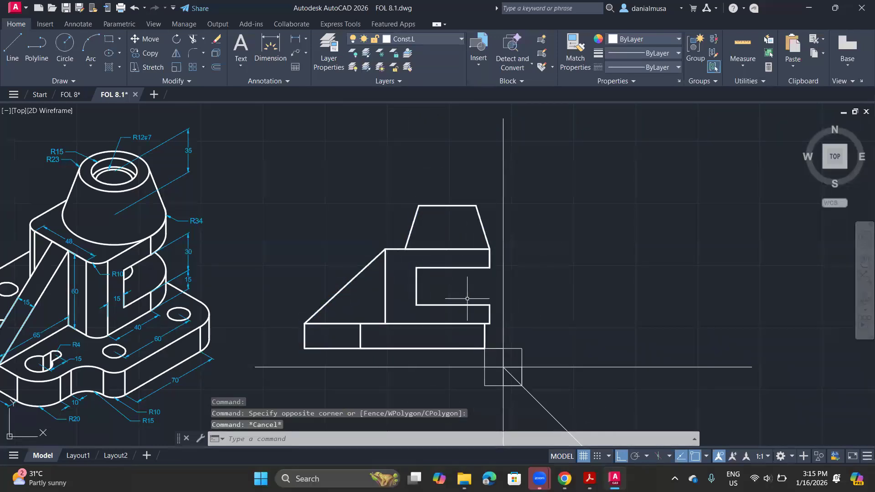
left_click(431, 40)
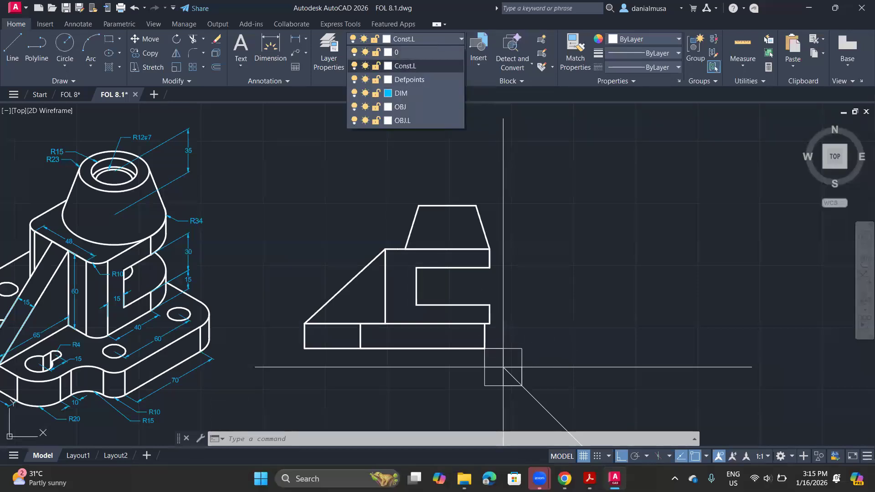
left_click(405, 65)
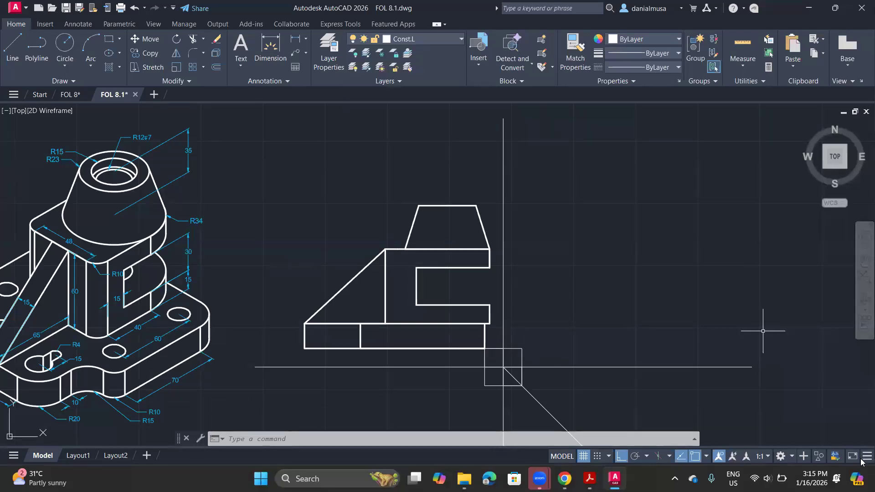
Step: Add the LineWeight toggle to the status bar and turn off the lineweight display
left_click(866, 456)
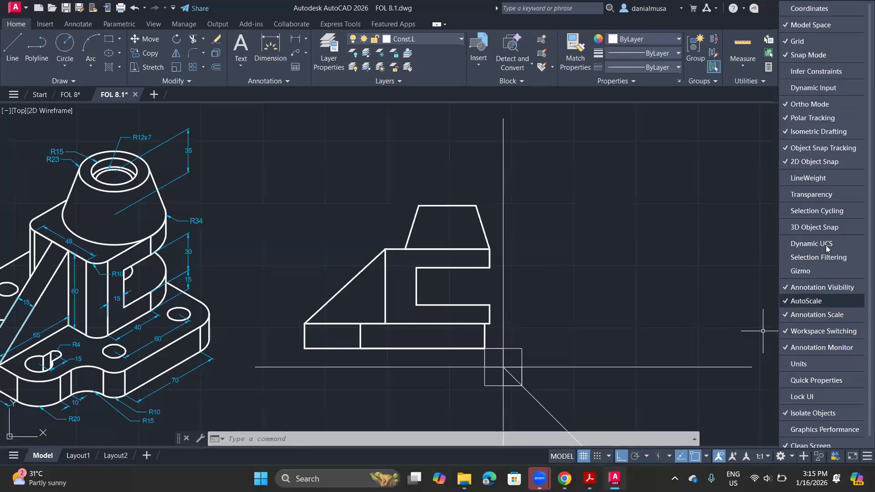
left_click(829, 184)
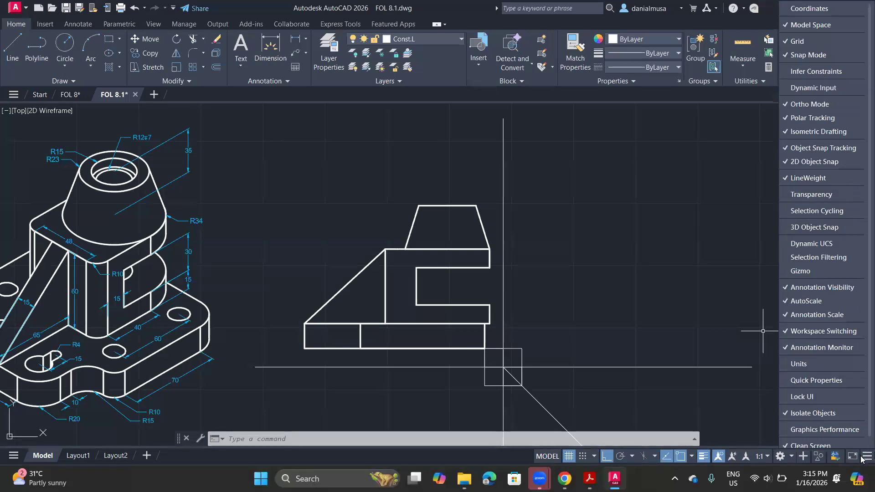
left_click(780, 456)
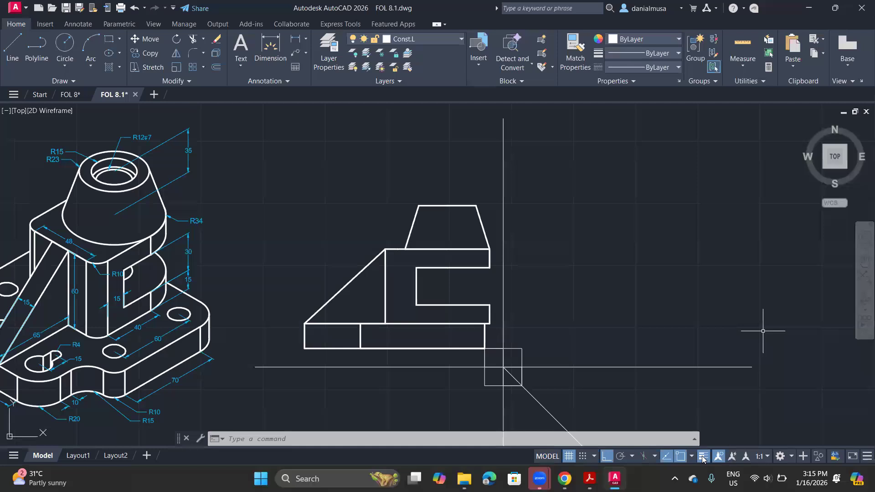
left_click(702, 457)
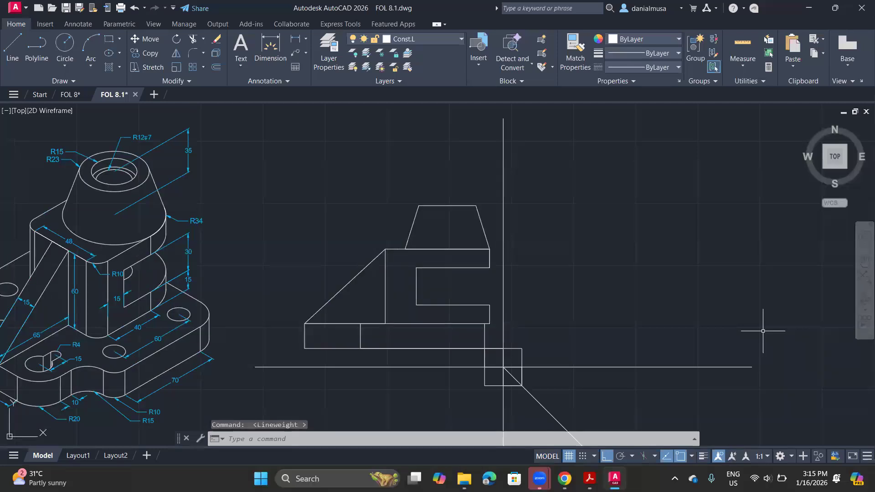
Step: Switch the lineweight display on to check the thickness of the object lines, and switch it back off
left_click(702, 457)
middle_click_drag(383, 300, 543, 306)
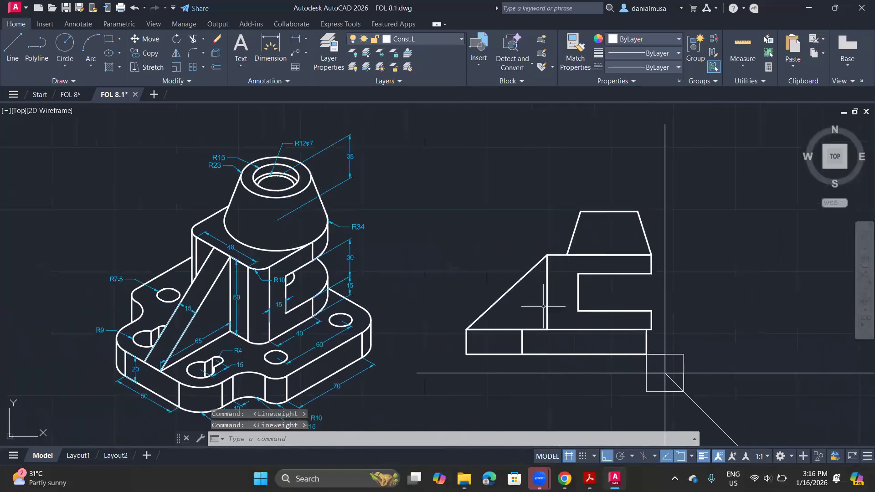
left_click(703, 456)
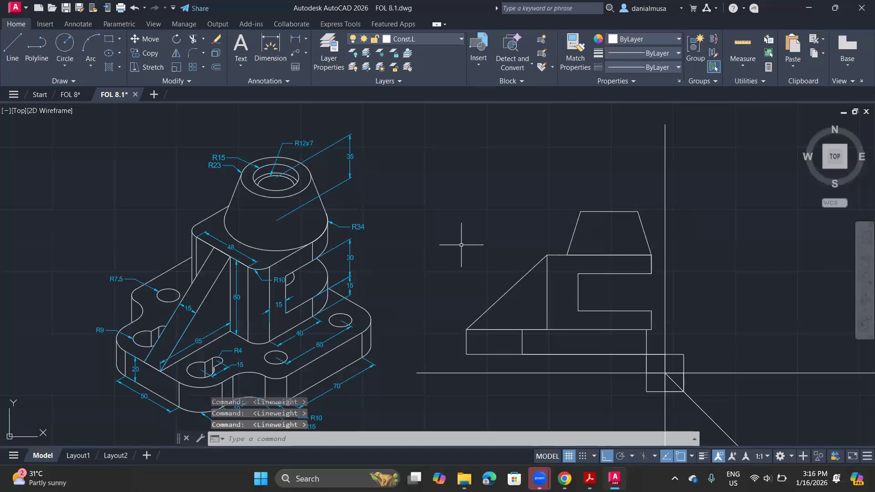
Step: Make OBJ.L the current layer
middle_click_drag(553, 275, 452, 284)
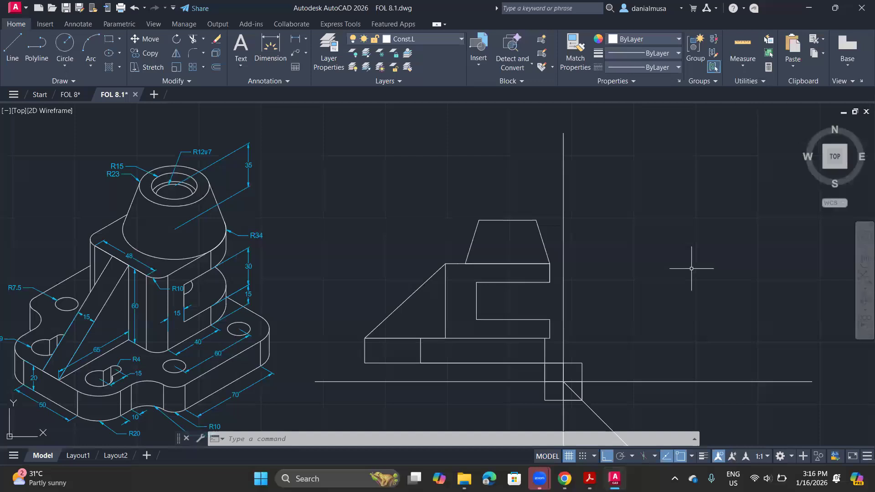
middle_click_drag(271, 285, 367, 242)
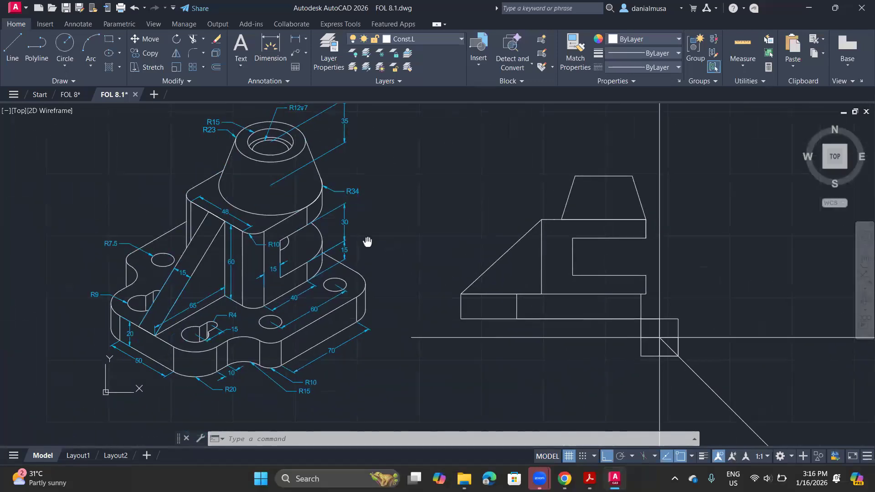
left_click(453, 37)
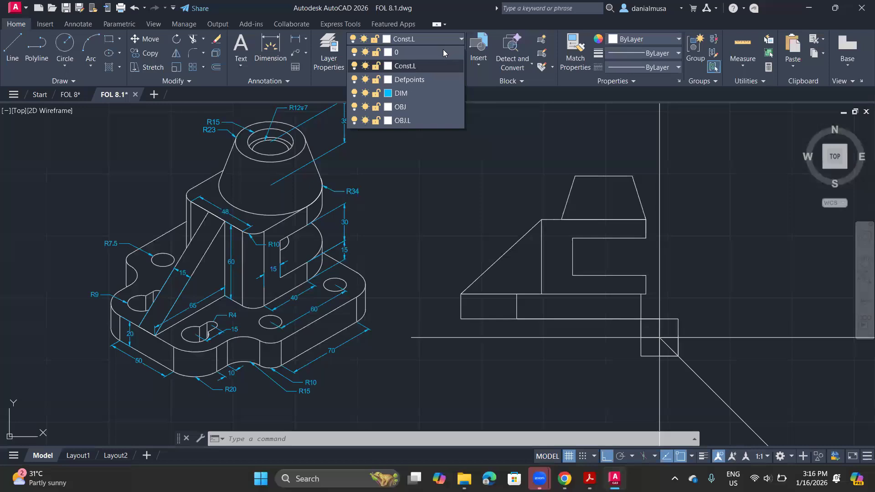
left_click(412, 121)
middle_click_drag(513, 235, 261, 291)
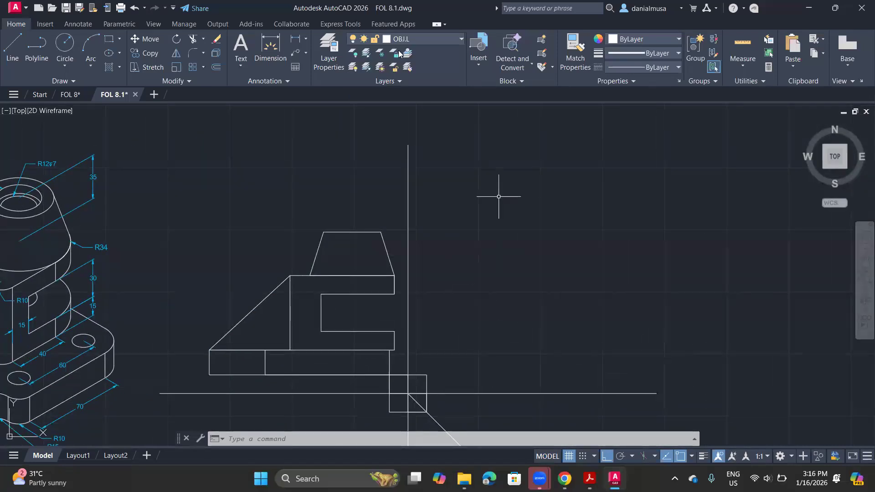
left_click(12, 57)
scroll(360, 347, "down", 2)
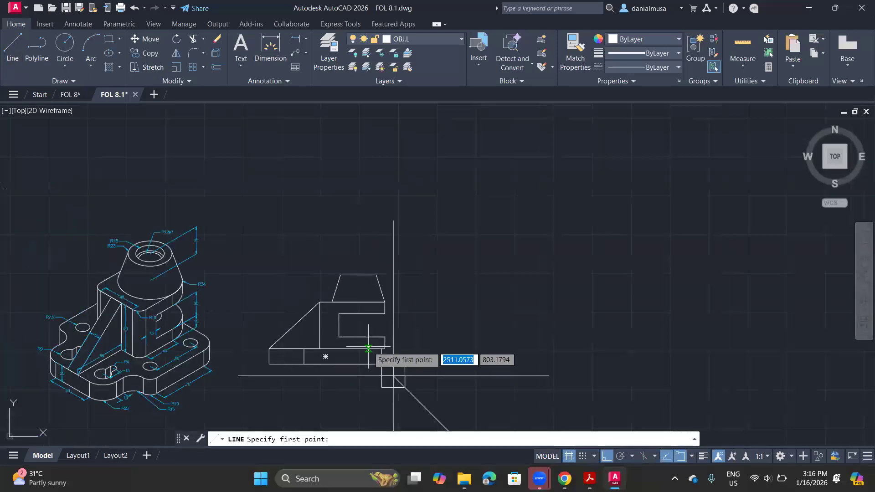
middle_click_drag(367, 347, 441, 296)
scroll(227, 365, "up", 2)
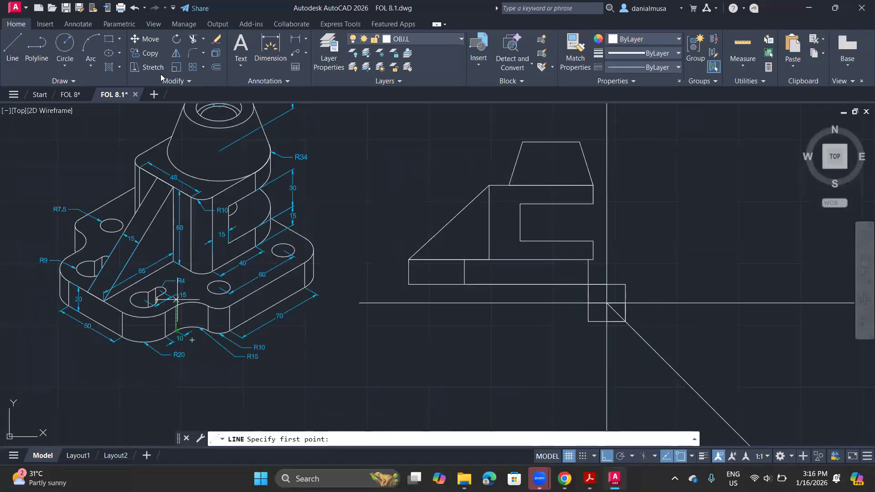
Step: Draw a 140 by 20 rectangle for the side view's base, starting at the upper-right corner of the small construction square
left_click(110, 42)
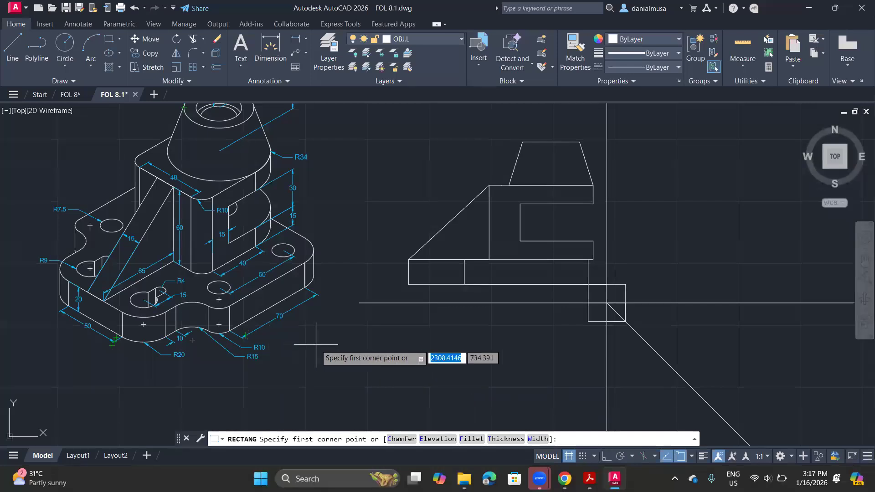
middle_click_drag(556, 302, 458, 314)
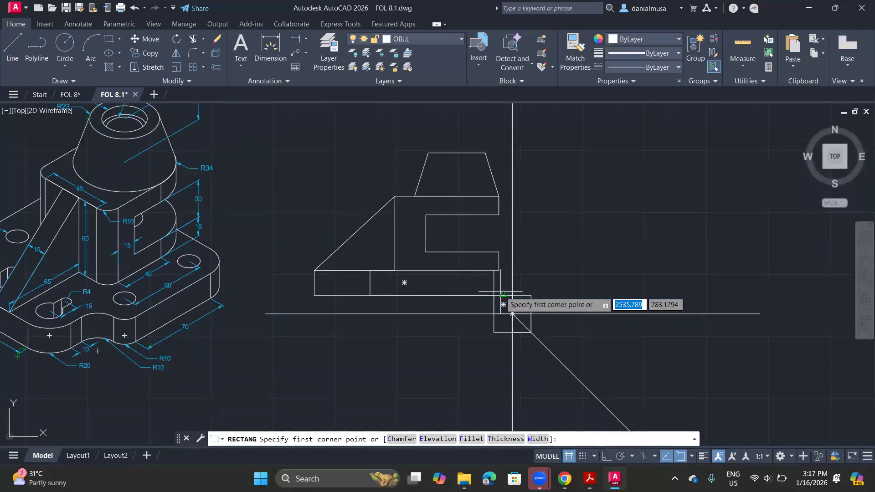
scroll(504, 299, "down", 2)
scroll(540, 286, "up", 2)
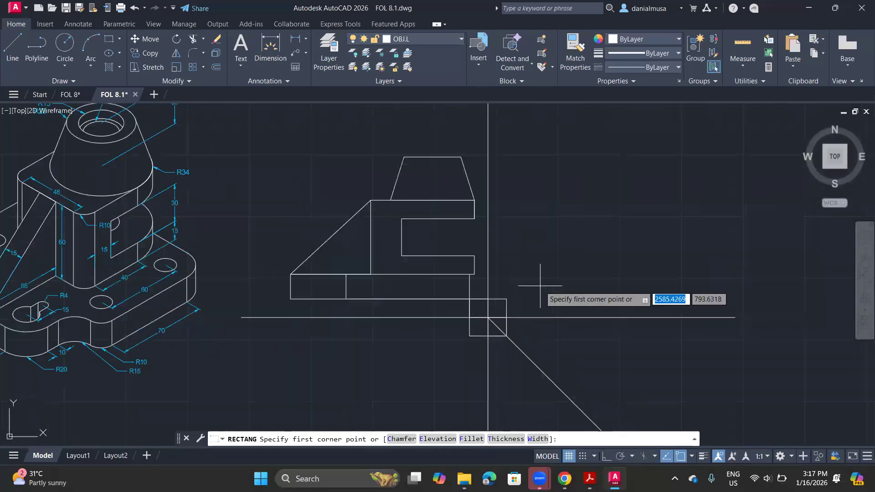
left_click(505, 298)
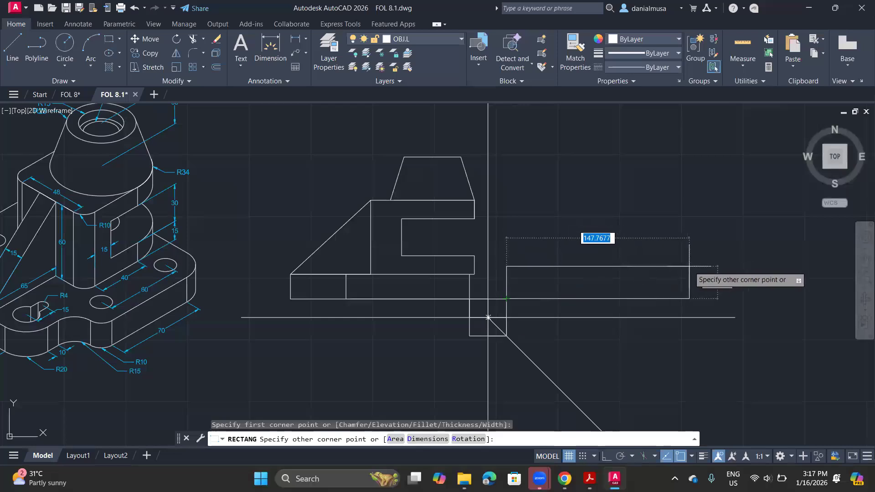
type("140")
key("Tab")
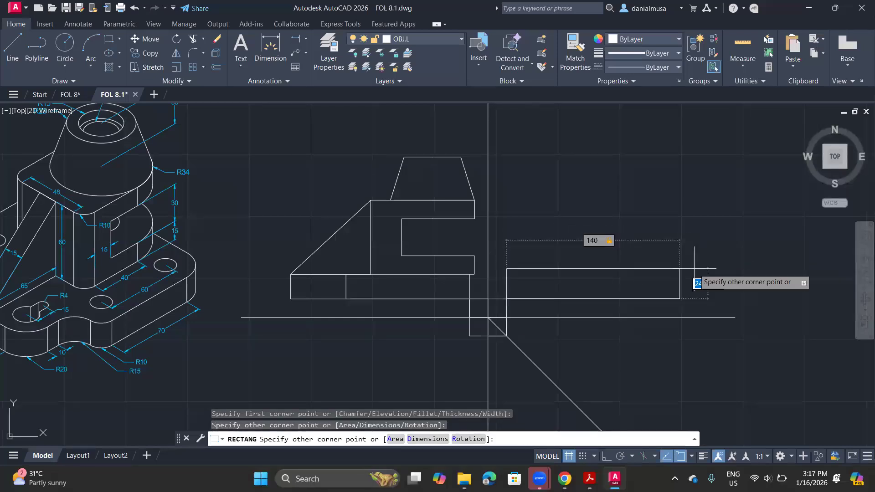
middle_click_drag(296, 317, 381, 308)
type("20")
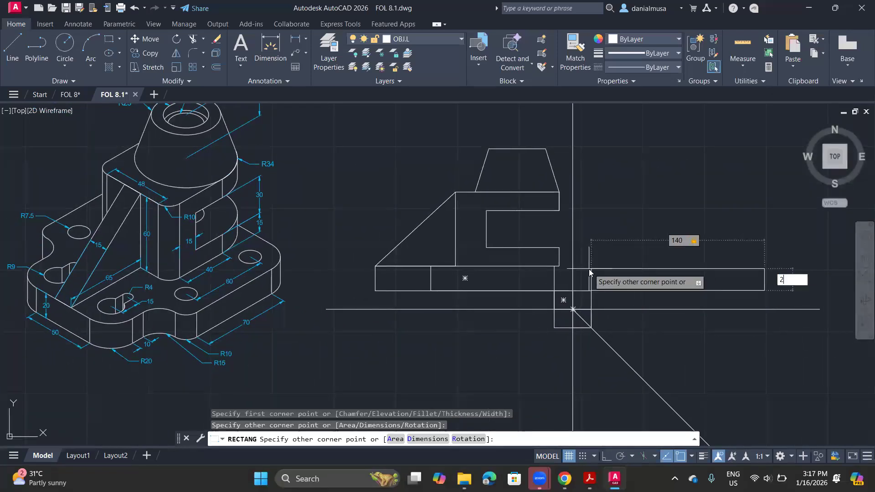
key("Return")
Step: Set the Const.L layer's transparency to 50 and close the layer manager
scroll(542, 248, "down", 3)
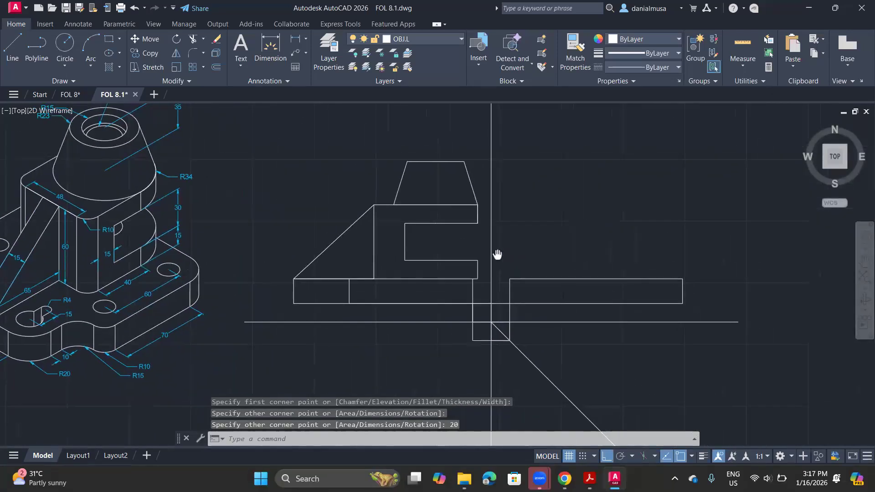
middle_click_drag(518, 252, 539, 262)
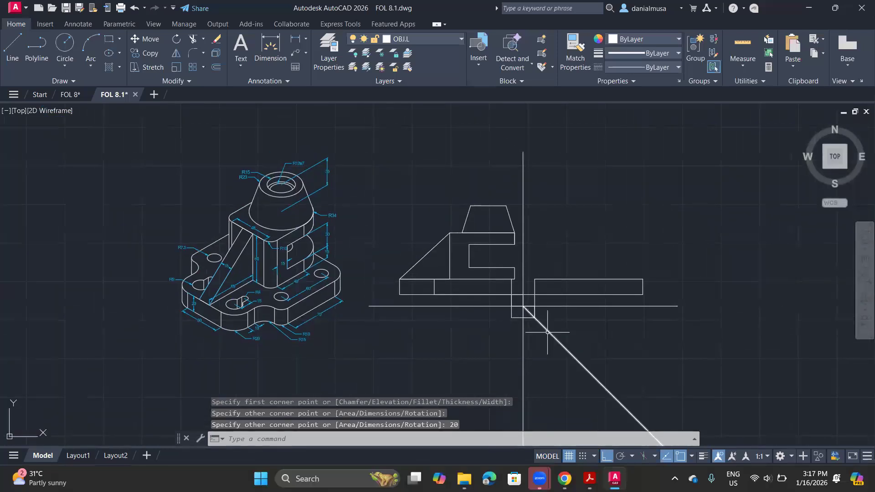
scroll(534, 303, "up", 2)
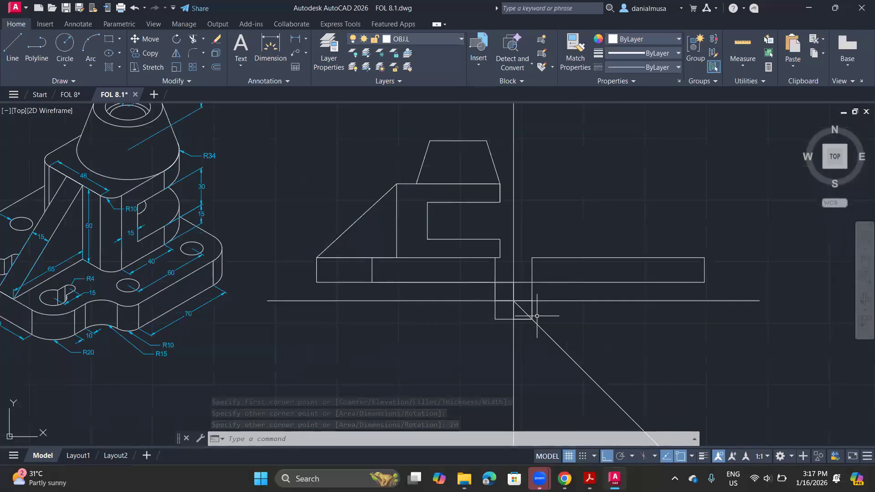
middle_click_drag(527, 248, 456, 326)
middle_click_drag(469, 383, 446, 354)
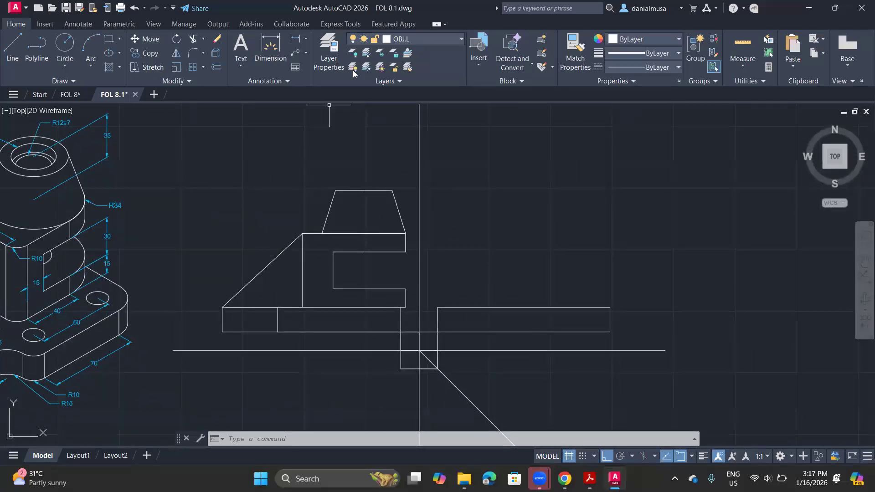
left_click(333, 68)
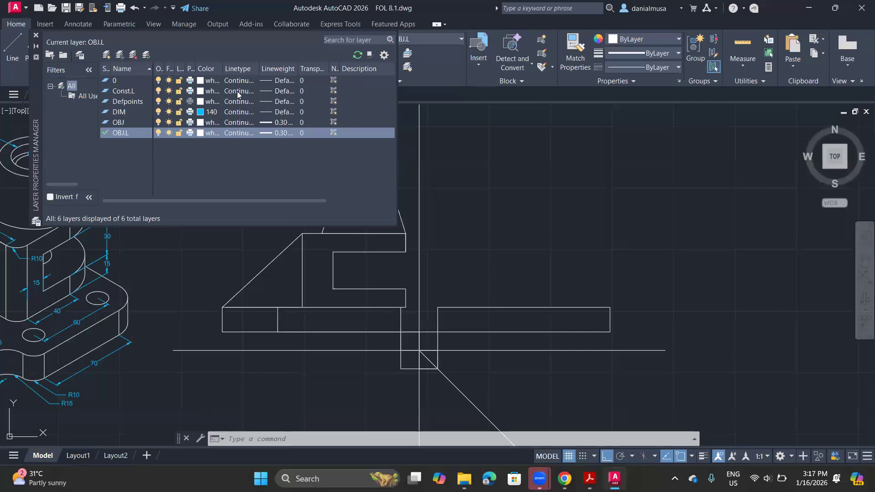
left_click(302, 92)
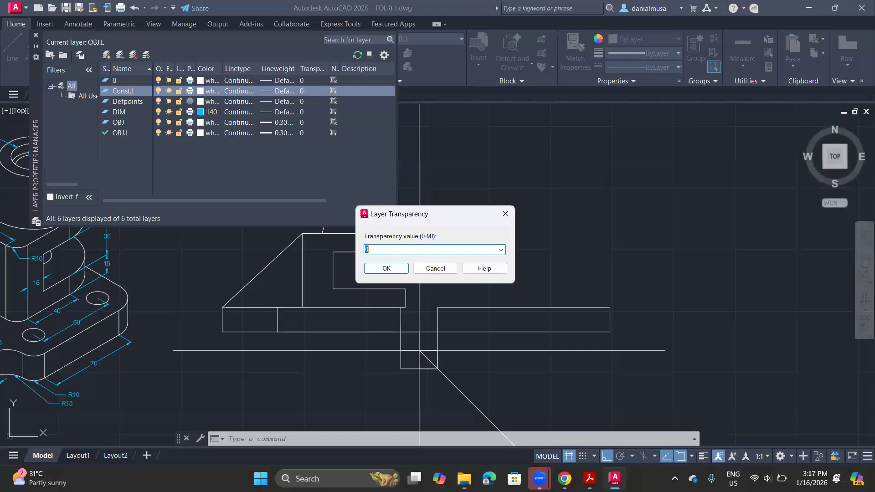
left_click(387, 270)
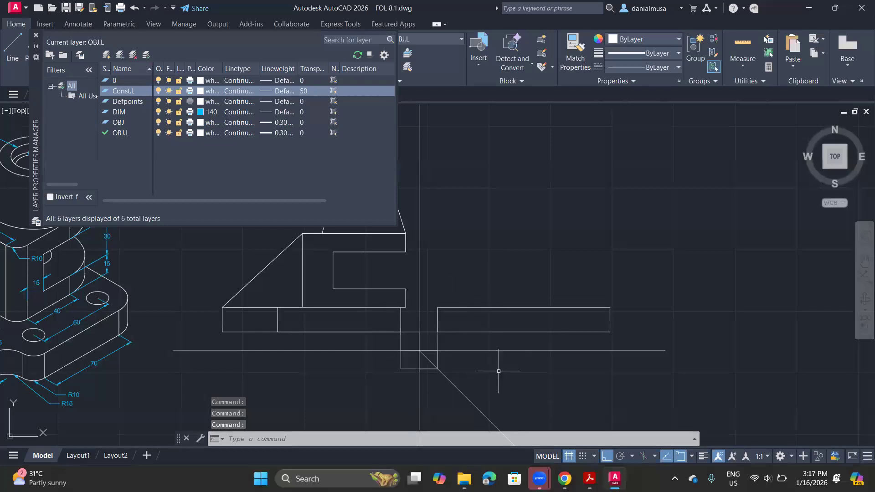
scroll(456, 383, "down", 2)
scroll(457, 382, "up", 3)
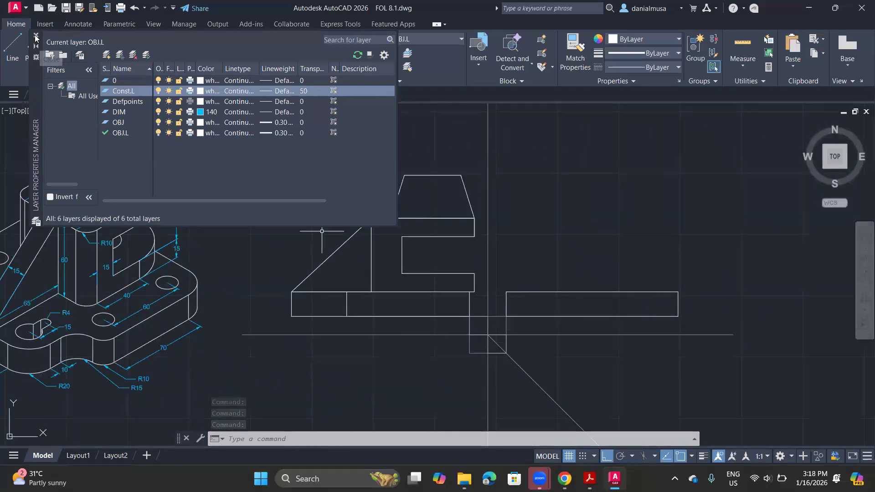
Step: Draw a vertical line 60 long upward from the midpoint of the side view base's top edge
middle_click_drag(469, 283, 549, 272)
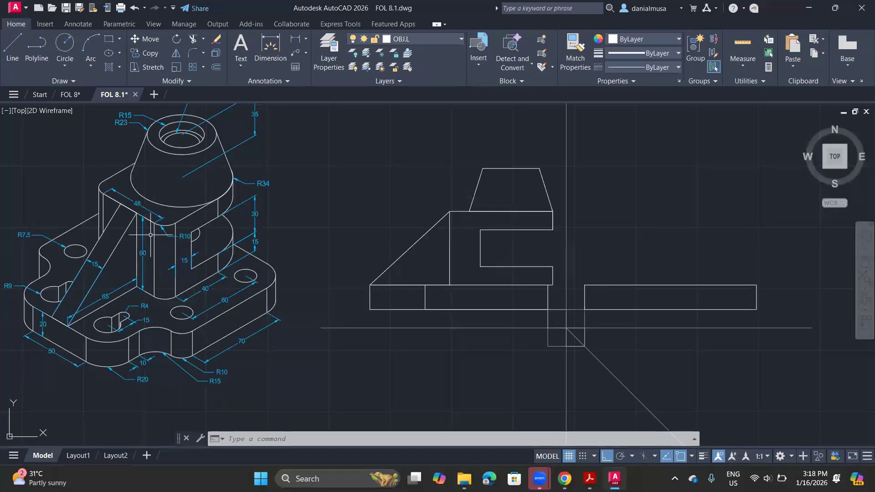
left_click(13, 53)
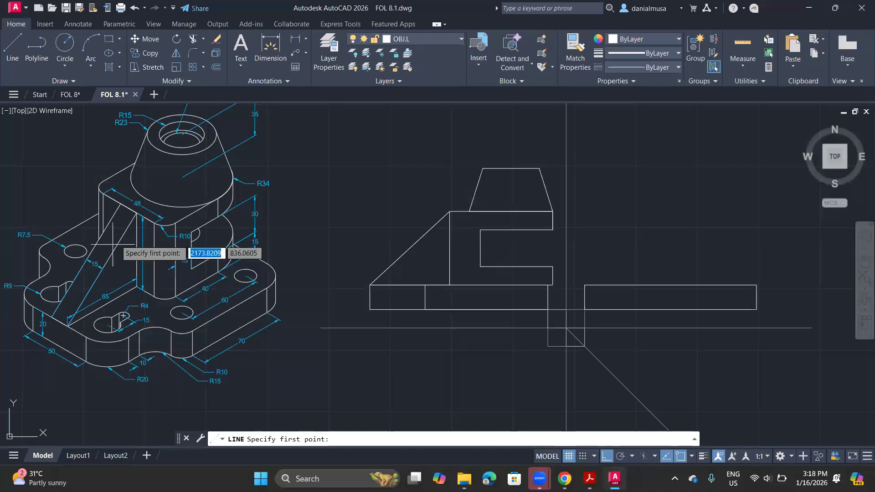
mouse_move(483, 264)
middle_mouse_down()
mouse_move(391, 275)
mouse_move(435, 285)
middle_mouse_up()
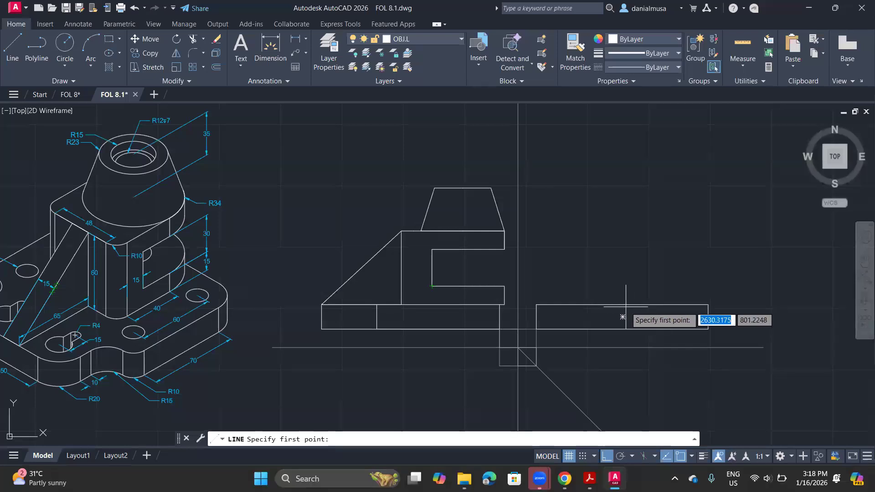
left_click(691, 456)
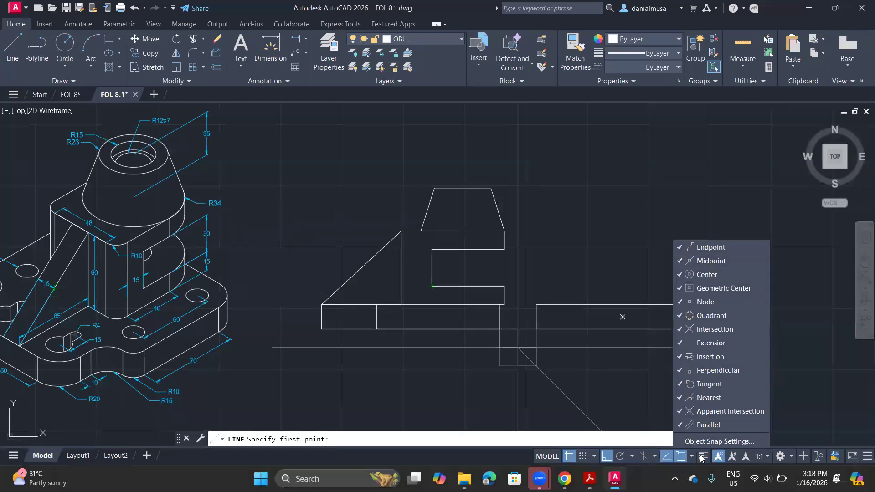
right_click(613, 224, "shift")
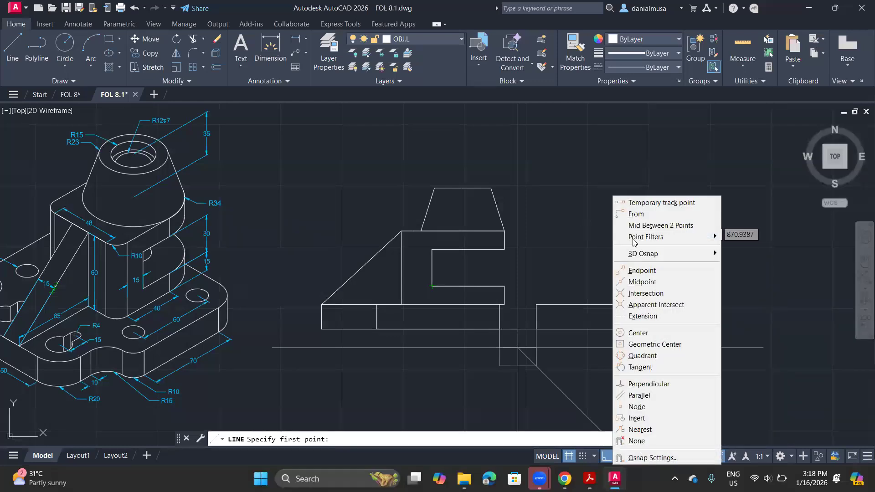
left_click(646, 283)
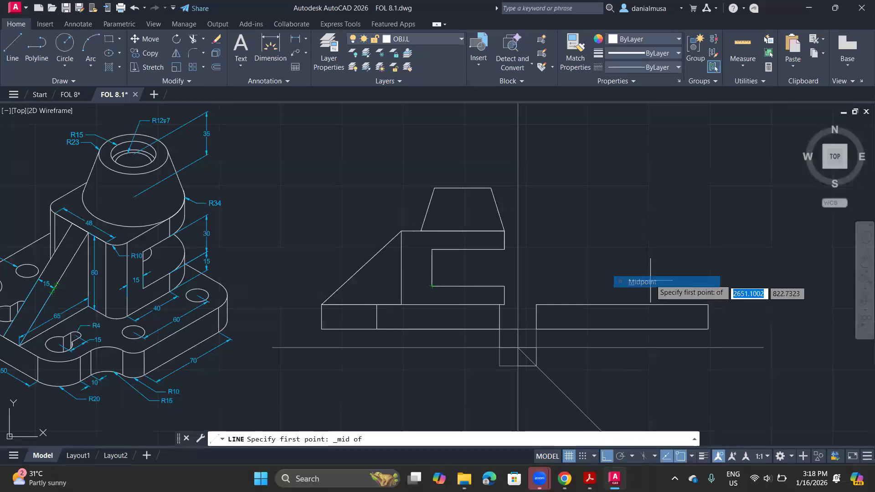
left_click(621, 303)
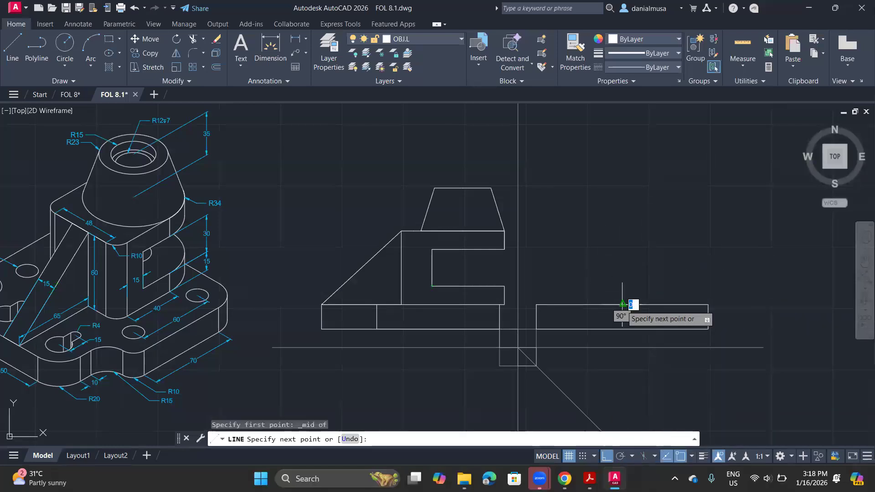
middle_click_drag(625, 219, 646, 227)
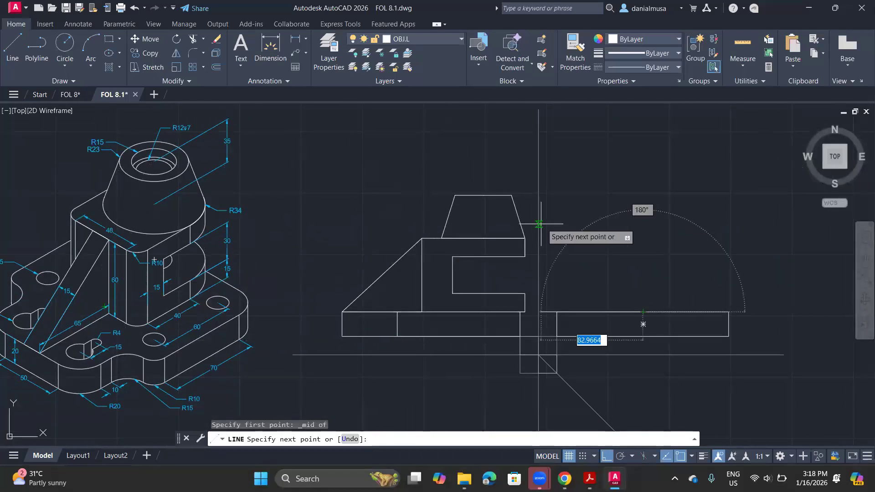
type("60")
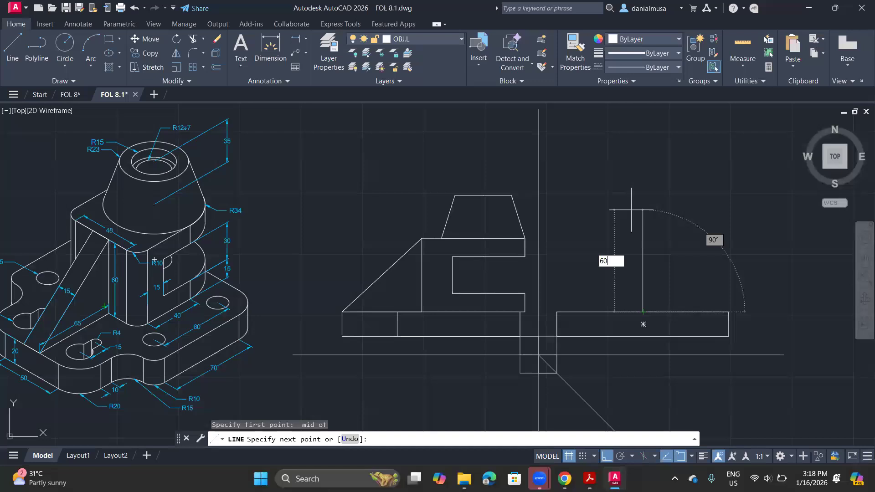
key("Return")
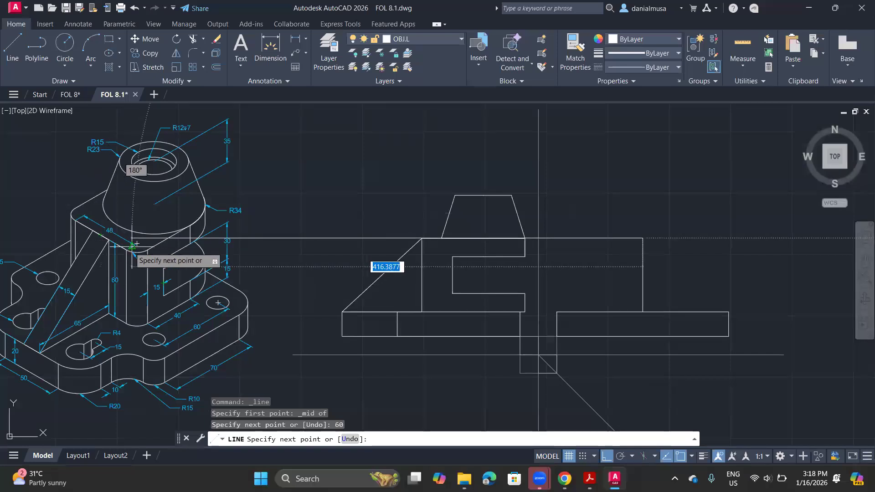
Step: Continue the line horizontally 24 toward the front view from the top of the vertical centre line
scroll(99, 237, "up", 4)
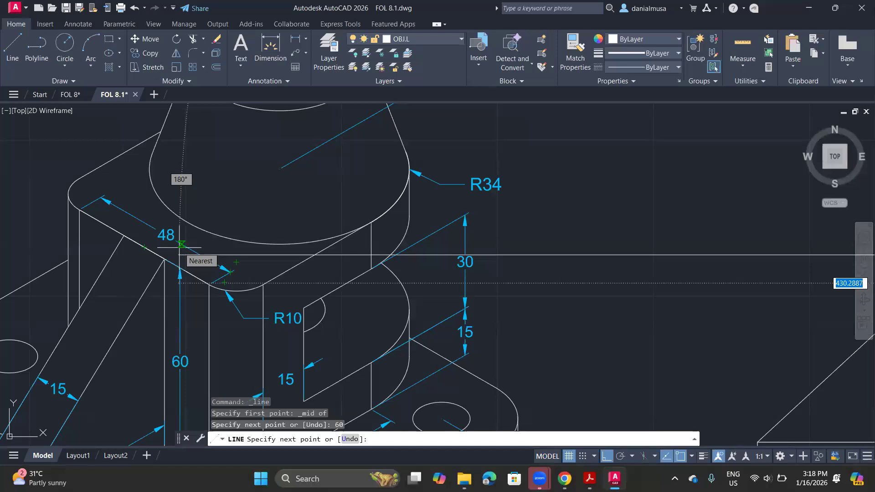
scroll(182, 245, "down", 5)
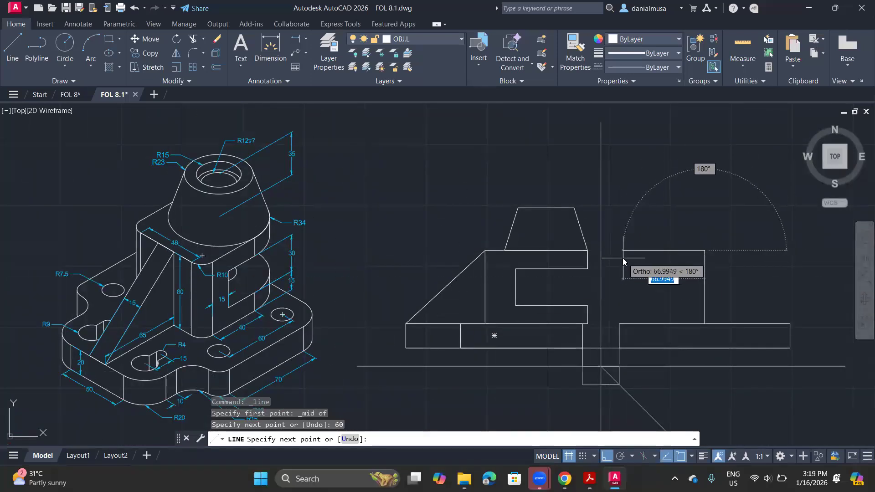
key("Return")
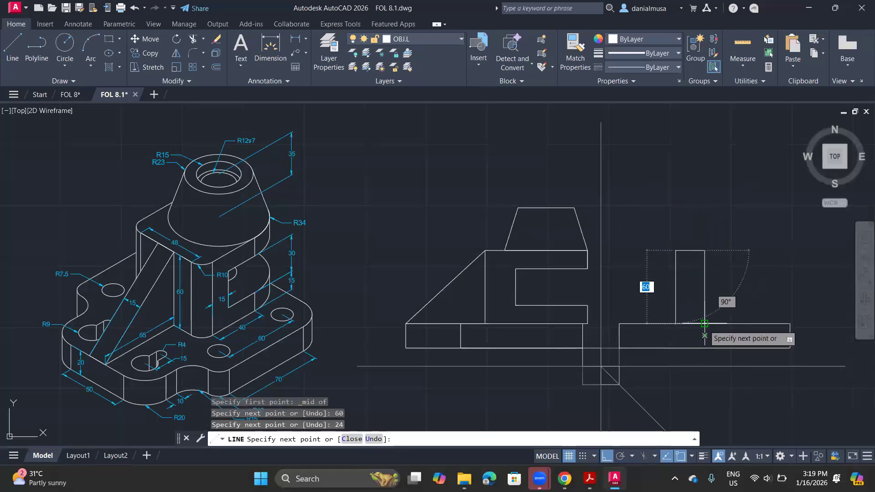
Step: Continue the line vertically down from the end of the 24-long segment to the side view base's top edge
left_click(675, 324)
key("Return")
middle_click_drag(707, 300, 639, 309)
Step: Draw a 48-long horizontal line from the upright's upper-left corner, then drop its far end vertically to the base's top edge
key("Return")
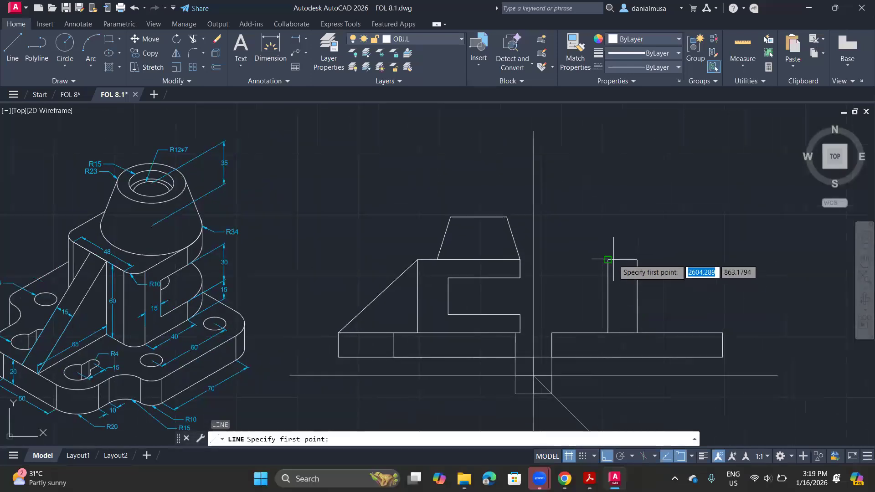
left_click(608, 259)
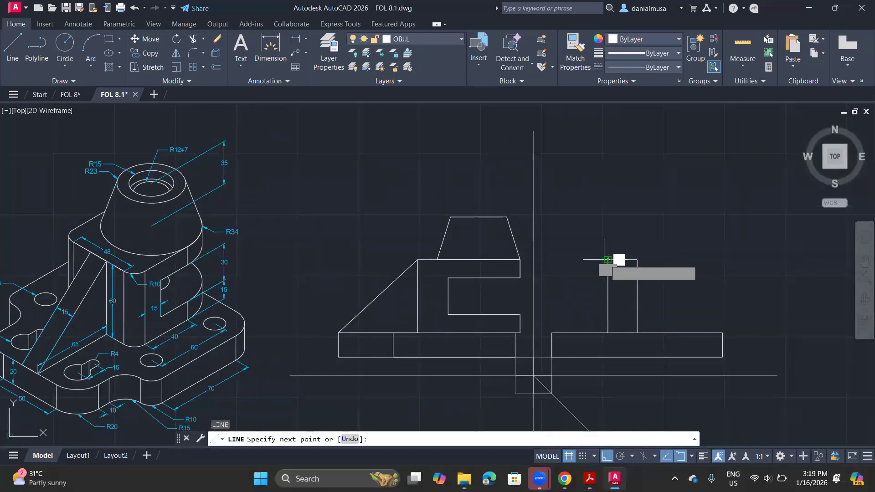
type("4")
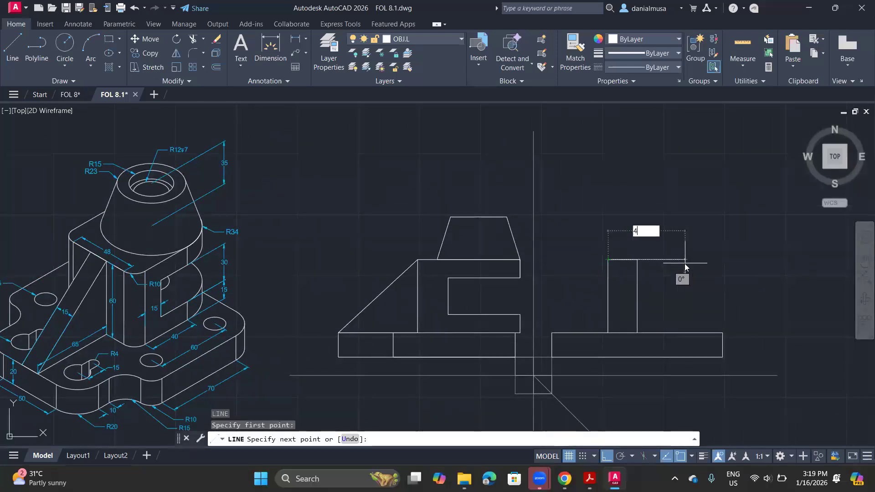
type("8")
key("Return")
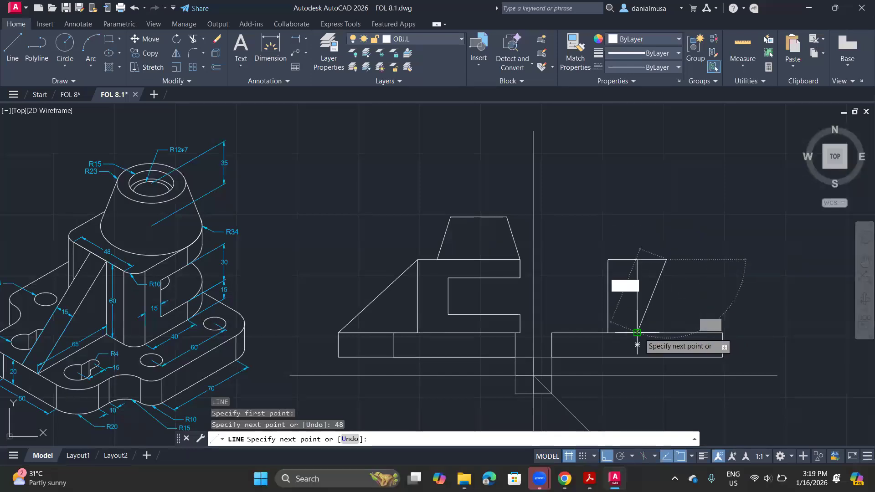
left_click(665, 334)
key("Return")
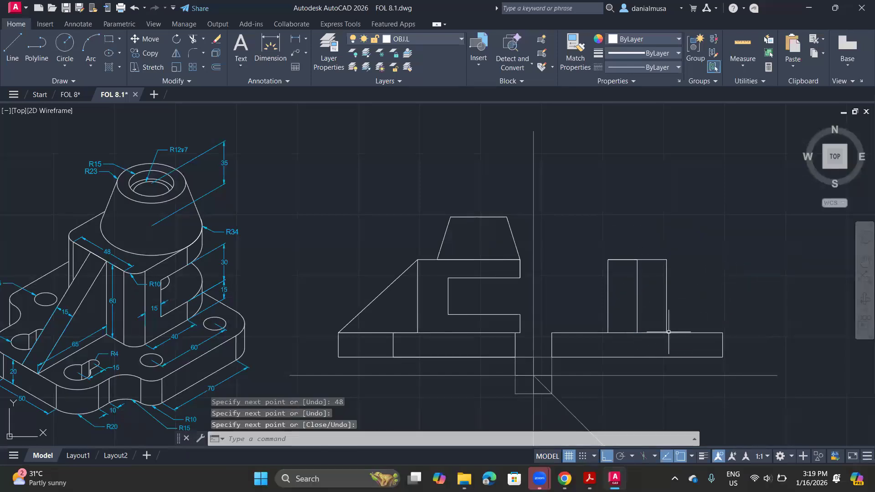
Step: Extend the upright's top edge 10 toward the front view and drop a vertical line from there to the base's top edge
key("Return")
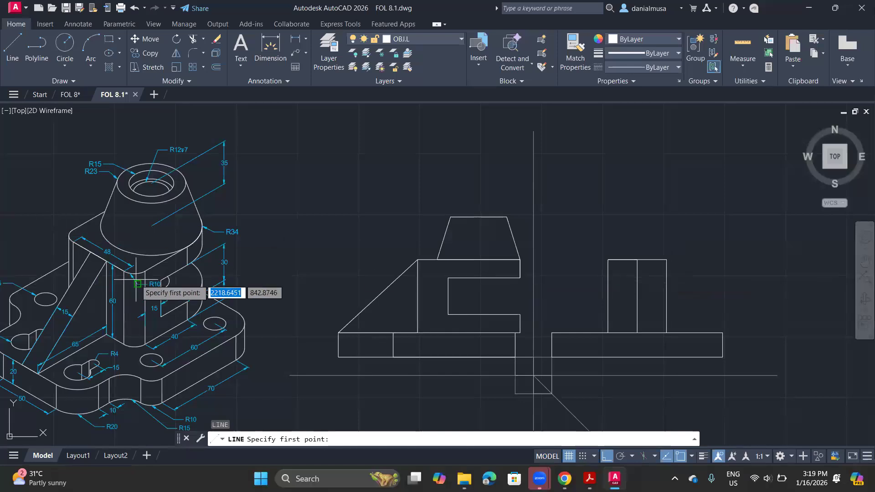
scroll(105, 290, "up", 2)
scroll(105, 290, "up", 3)
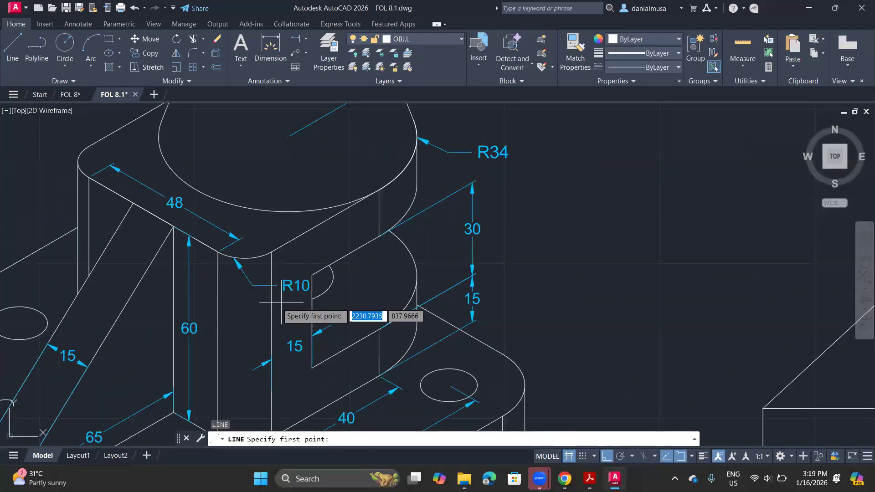
scroll(314, 259, "down", 5)
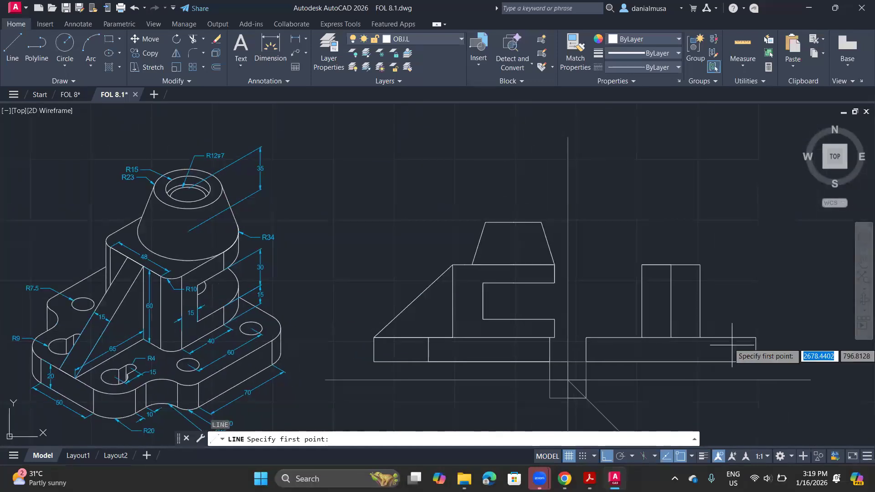
left_click(642, 265)
type("10")
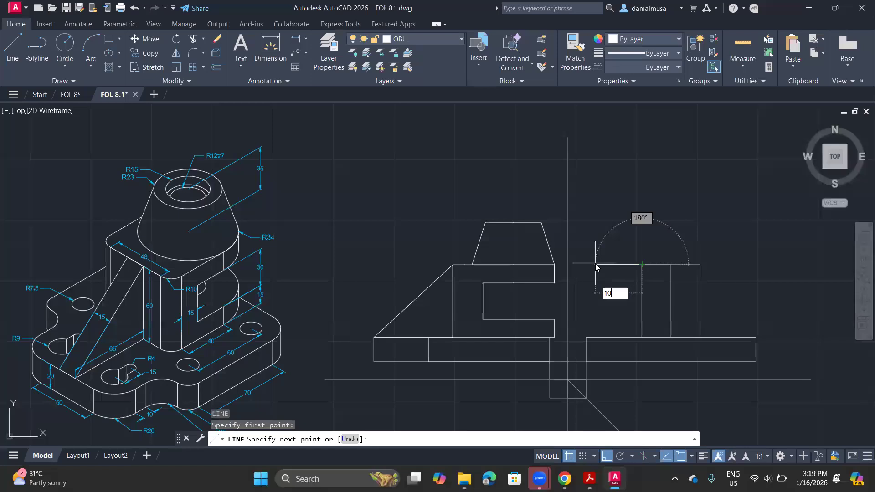
key("Return")
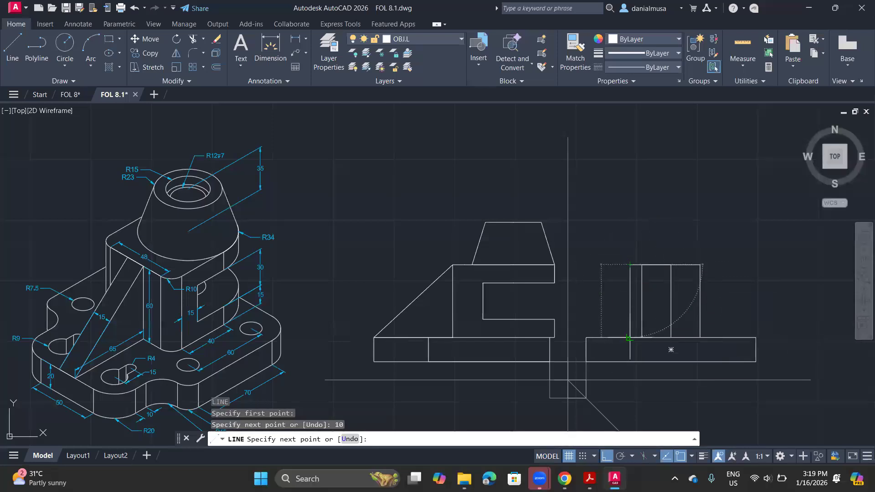
left_click(630, 340)
key("Return")
Step: Extend the upright's top edge 10 away from the front view and drop a vertical line from there to the base
key("Return")
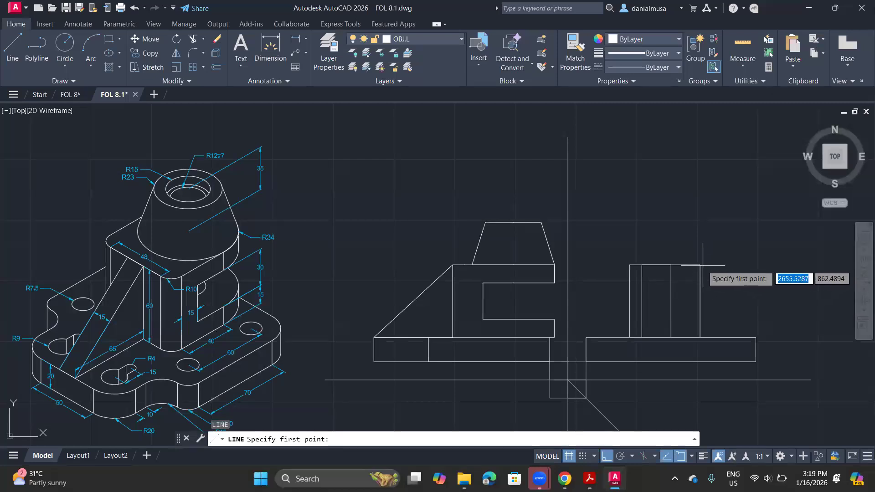
left_click(700, 265)
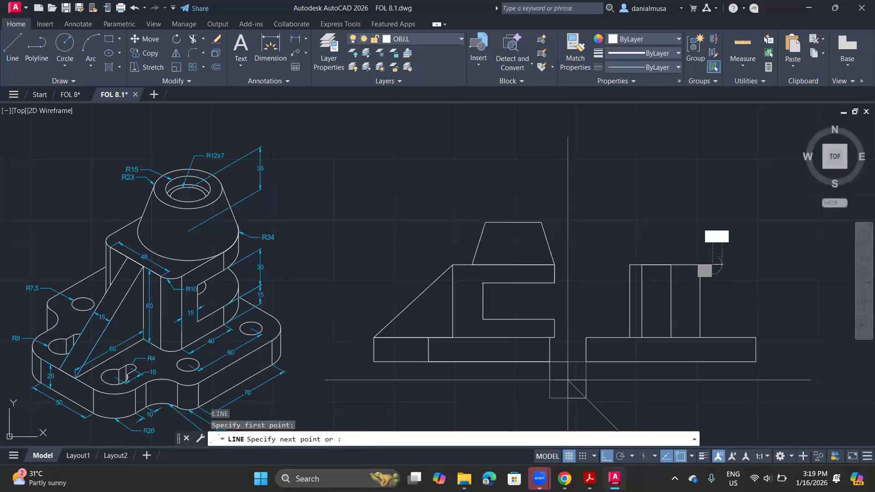
type("10")
key("Return")
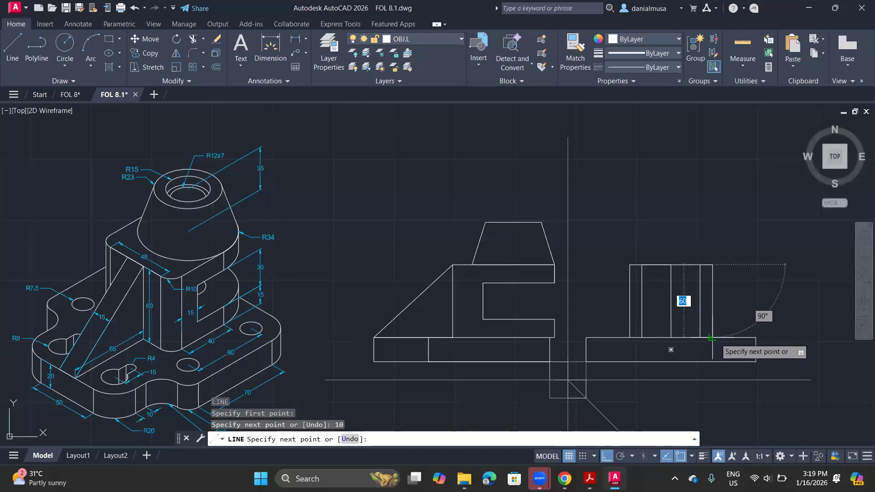
left_click(712, 338)
key("Return")
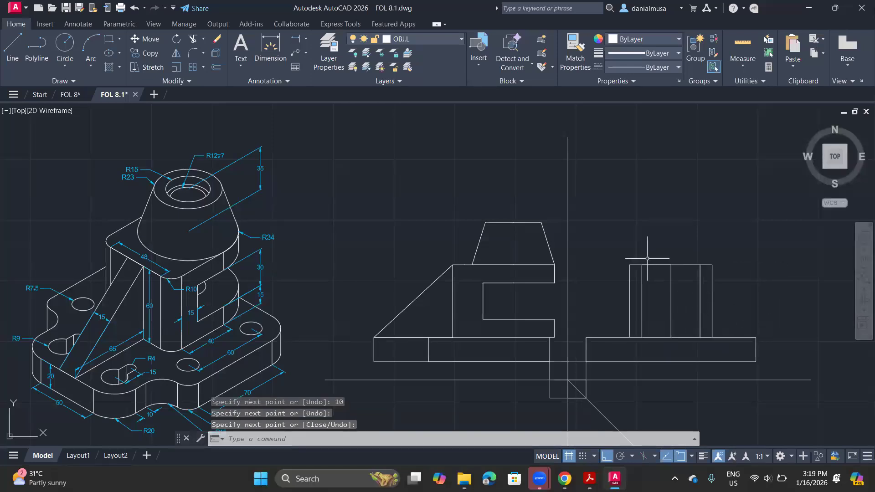
Step: Trim away the two inner vertical lines next to the upright's outer sides, keeping the centre line
scroll(134, 328, "up", 2)
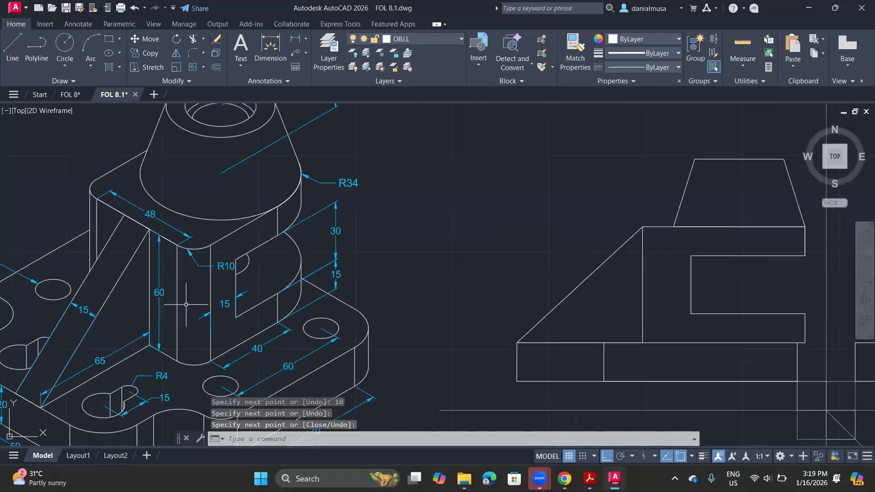
middle_click_drag(378, 283, 341, 289)
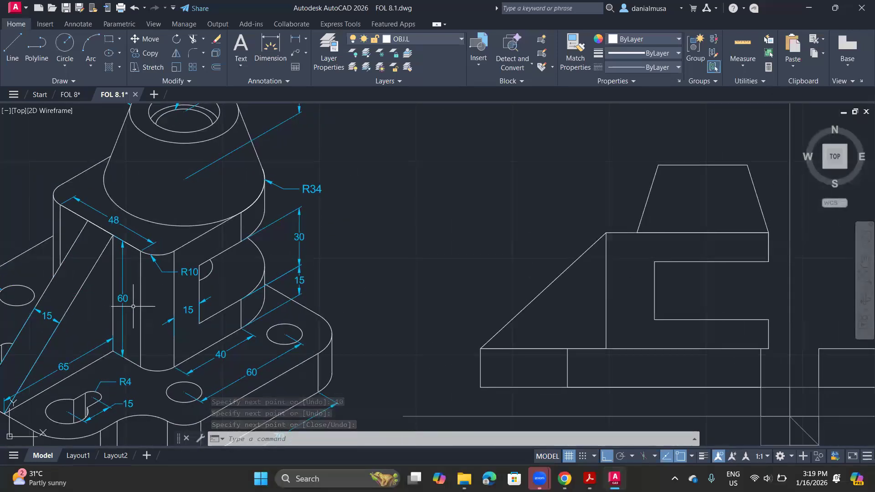
scroll(136, 313, "up", 2)
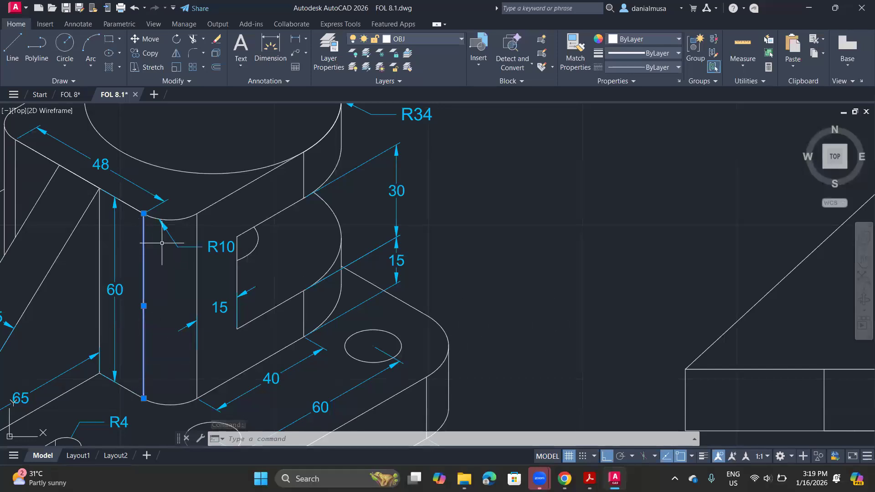
key("Escape")
scroll(531, 376, "down", 3)
middle_click_drag(511, 377, 177, 364)
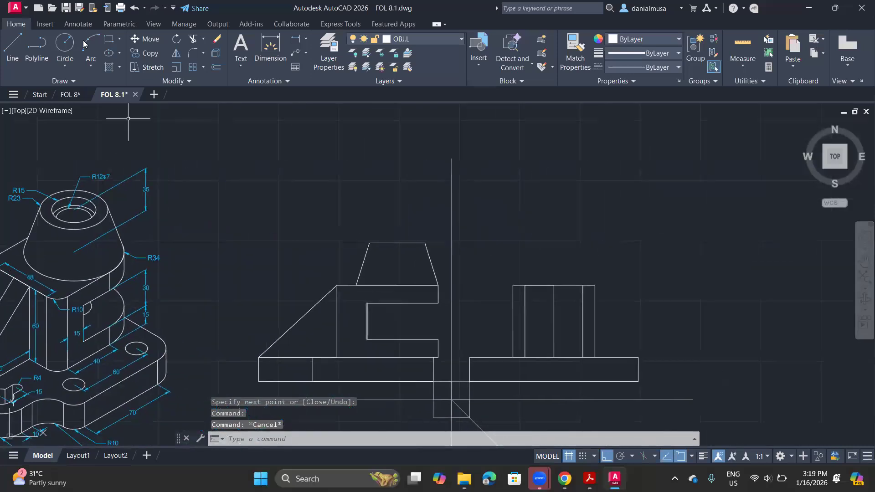
left_click(193, 39)
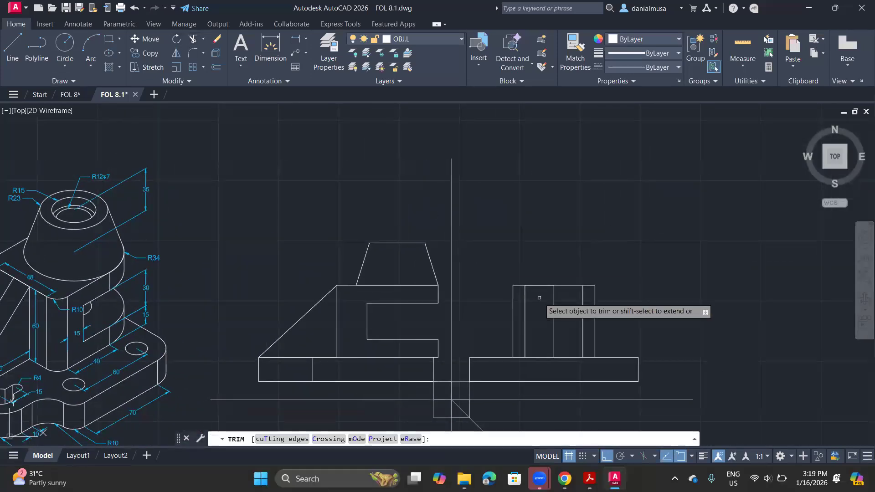
mouse_move(539, 304)
left_mouse_down()
mouse_move(519, 313)
mouse_move(590, 315)
left_mouse_up()
key("Escape")
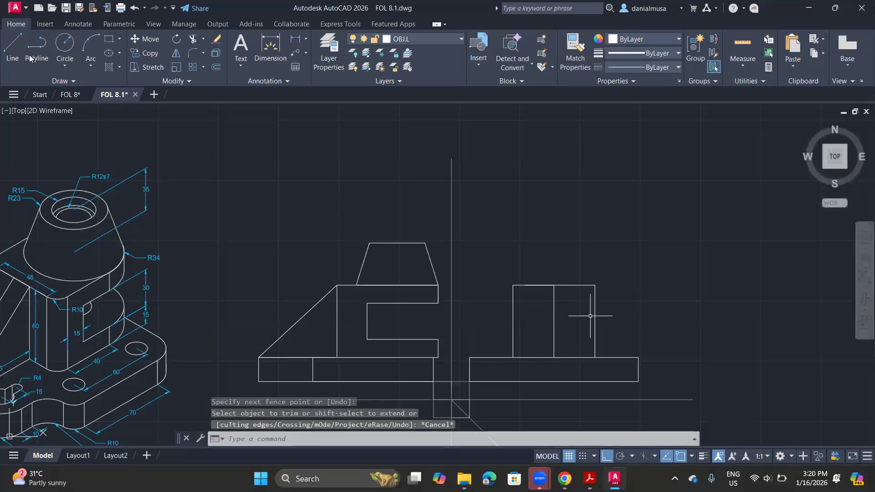
Step: Draw a rib edge in the side view: 7.5 toward the front view from the centre line's top, then down to the base
left_click(12, 48)
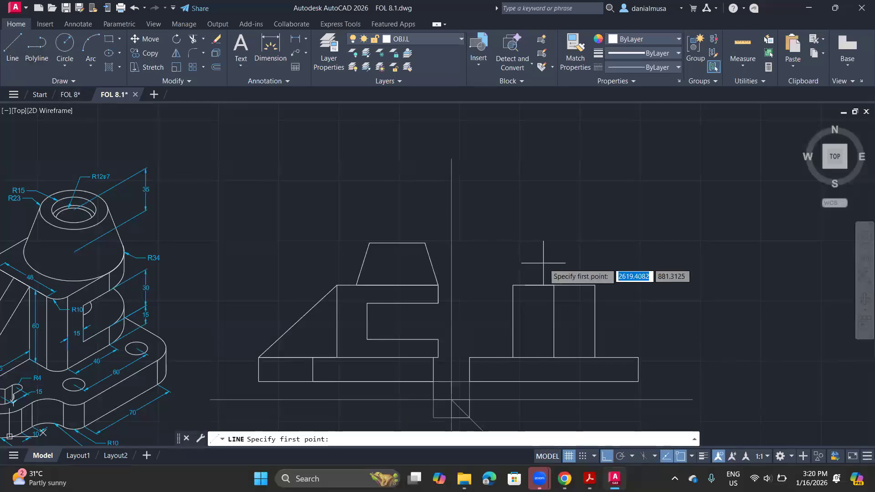
left_click(554, 285)
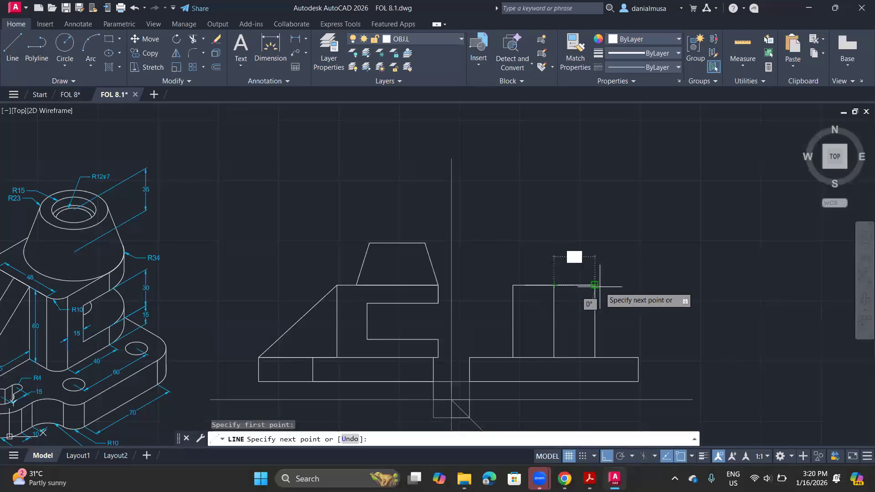
middle_click_drag(85, 262, 337, 214)
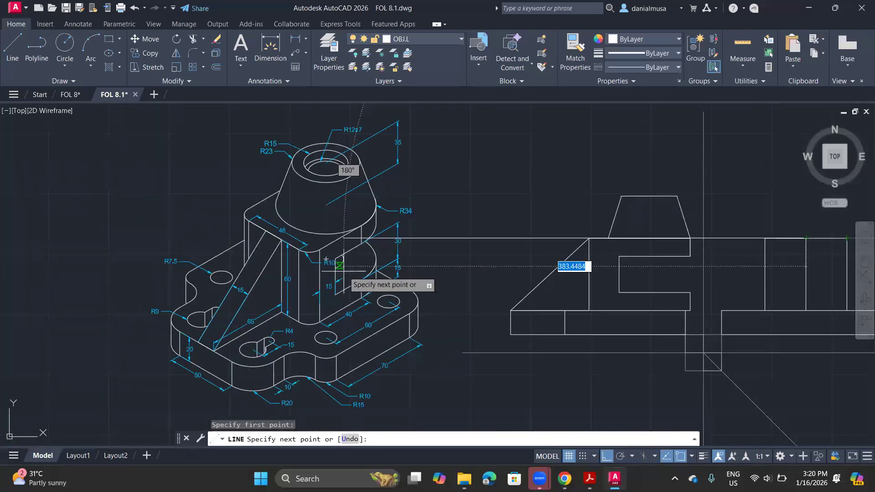
scroll(343, 270, "up", 2)
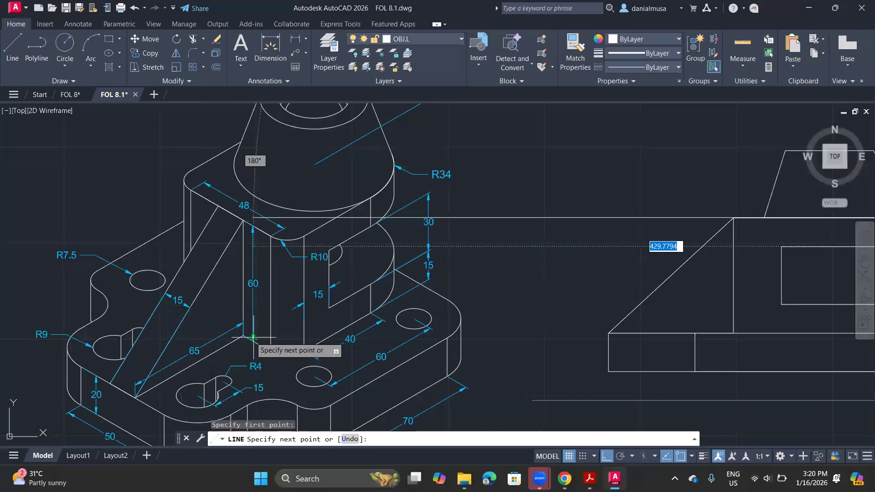
middle_click_drag(417, 312, 2, 337)
type("7.5")
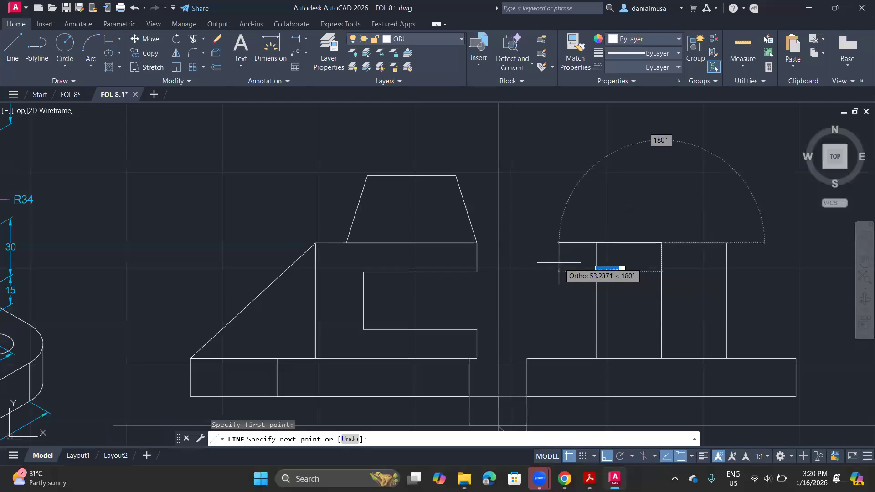
key("Return")
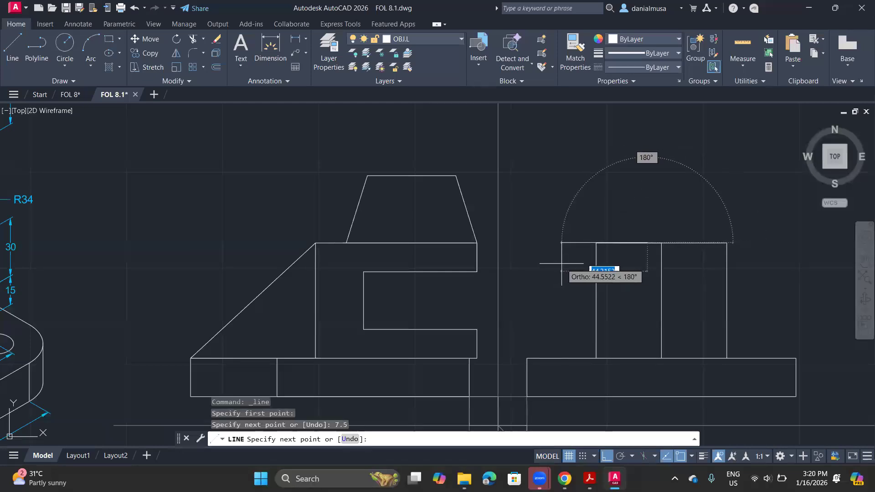
left_click(647, 358)
key("Return")
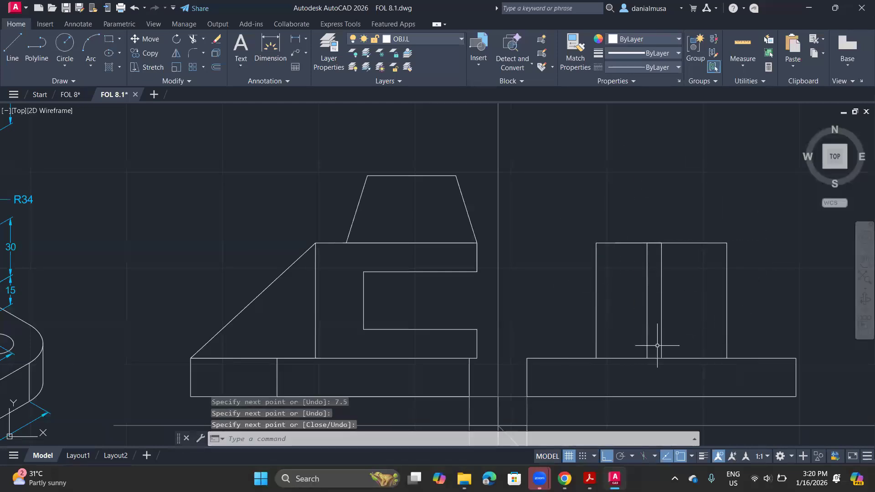
Step: Draw the opposite rib edge: 7.5 away from the front view from the centre line's top, then down to the base
key("Return")
left_click(661, 243)
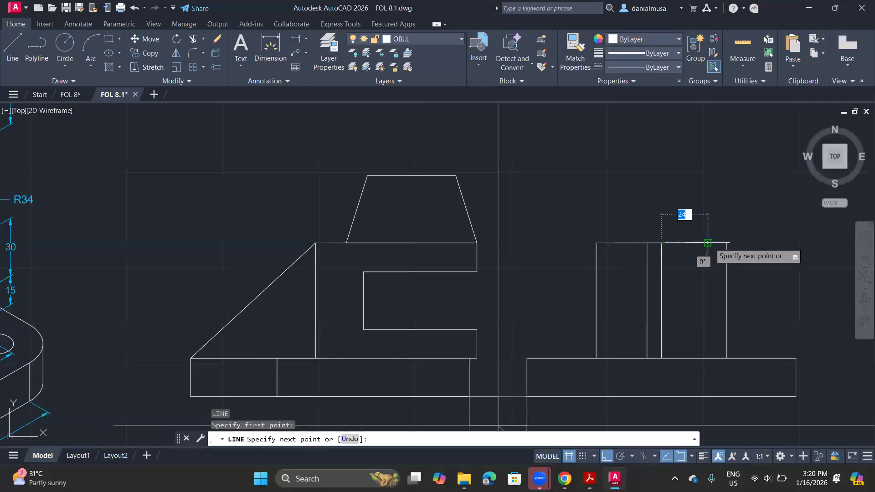
type("7.5")
key("Return")
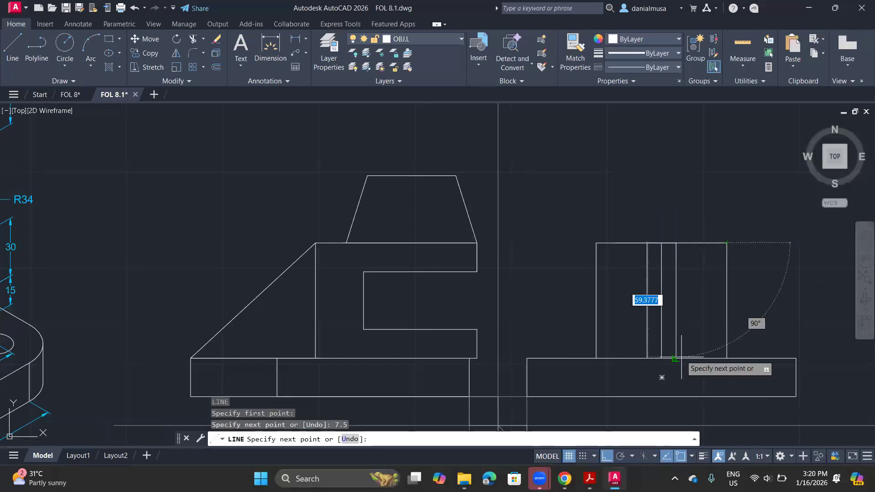
left_click(670, 348)
key("Return")
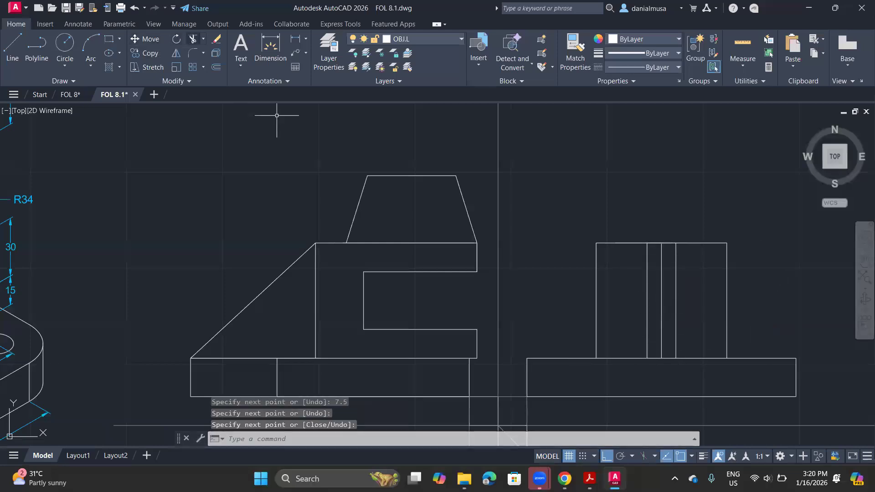
Step: Trim away the vertical centre line between the two rib edges in the side view
left_click(190, 40)
left_click(661, 283)
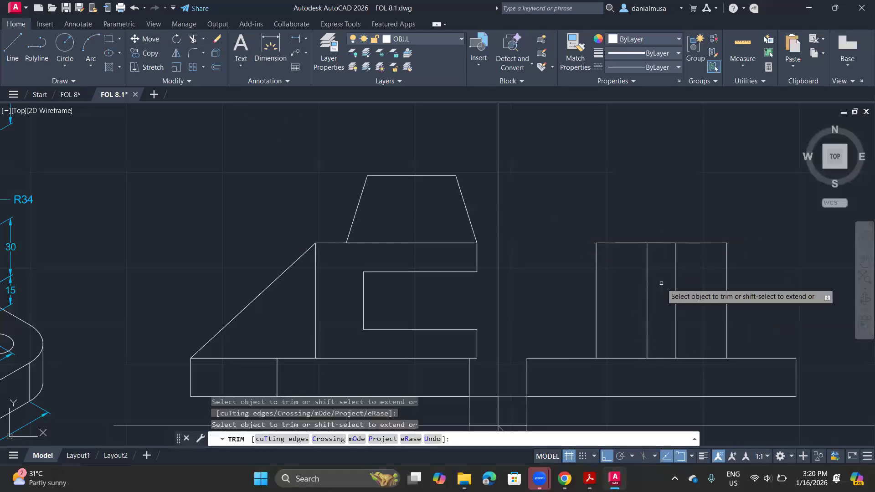
key("Escape")
Step: Draw a 35-long vertical centre line upward from the midpoint of the upright's top edge in the side view
scroll(652, 274, "down", 3)
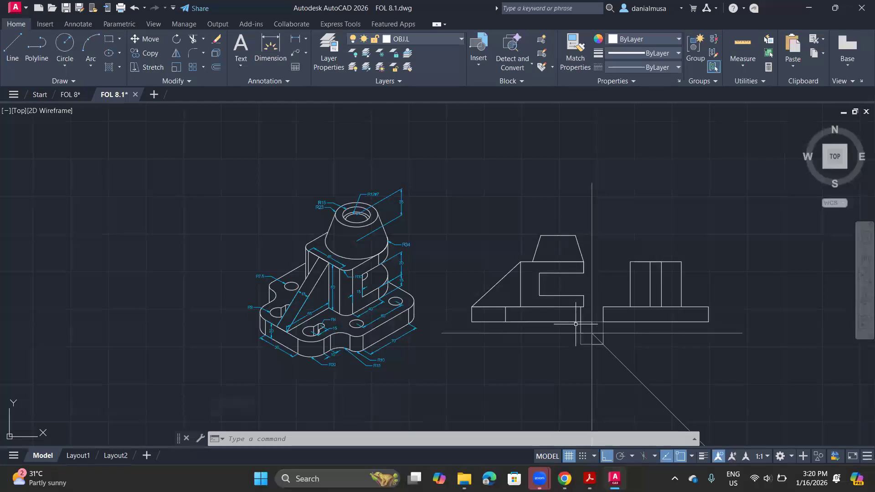
scroll(701, 317, "up", 2)
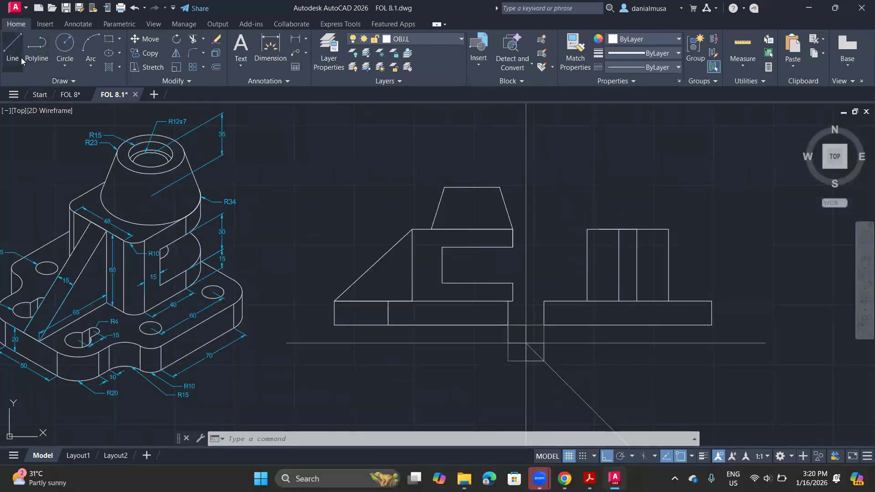
mouse_move(173, 188)
middle_mouse_down()
mouse_move(201, 199)
mouse_move(234, 254)
middle_mouse_up()
scroll(234, 254, "up", 2)
middle_click_drag(201, 287, 180, 326)
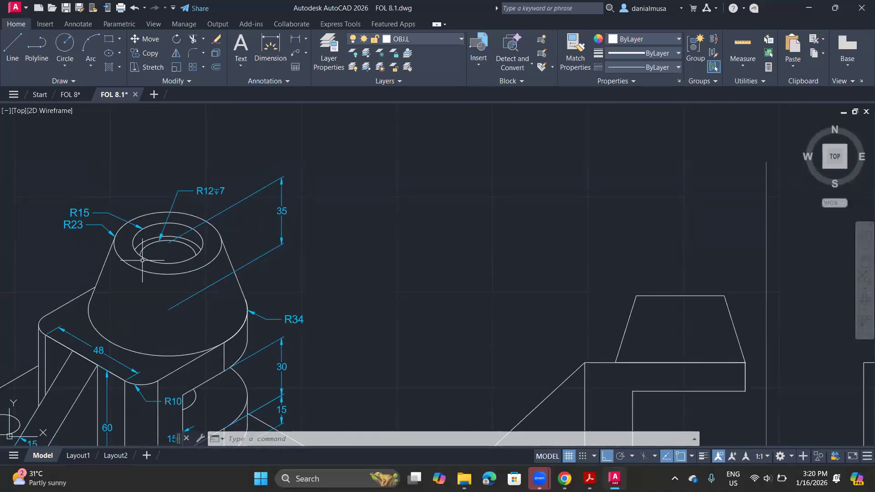
middle_click_drag(142, 260, 75, 261)
left_click(12, 48)
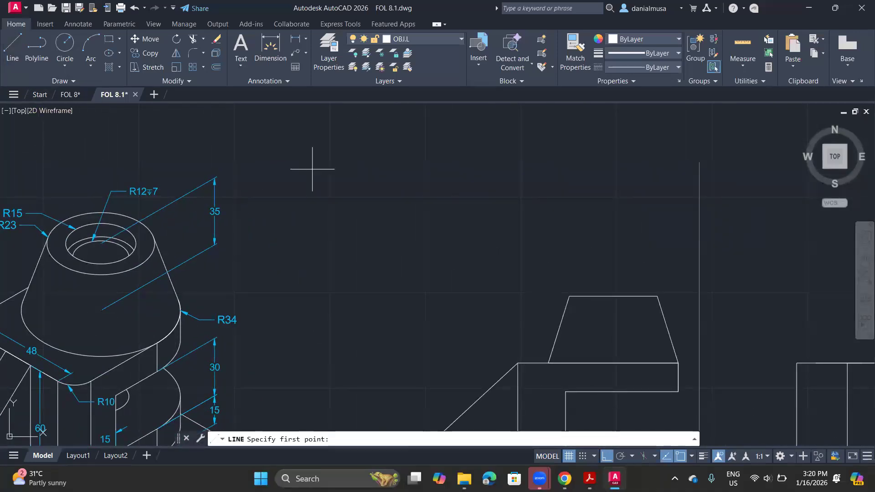
middle_click_drag(525, 305, 3, 337)
middle_click_drag(277, 406, 352, 274)
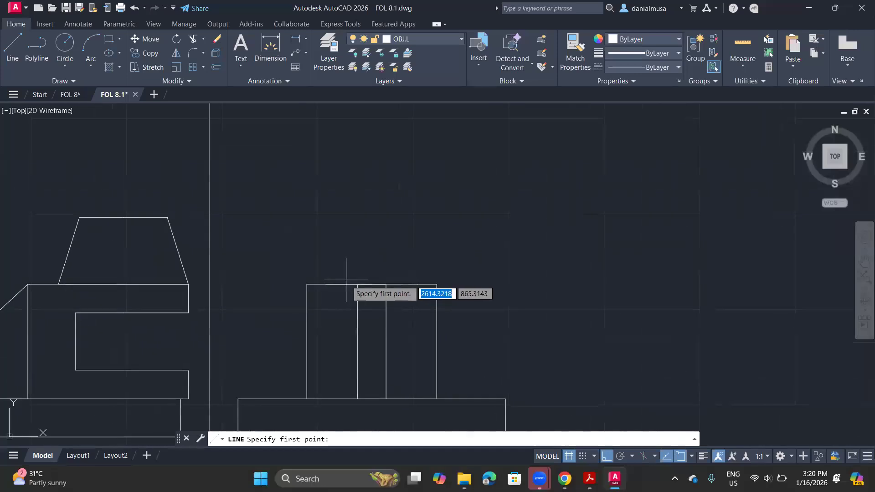
left_click(372, 283)
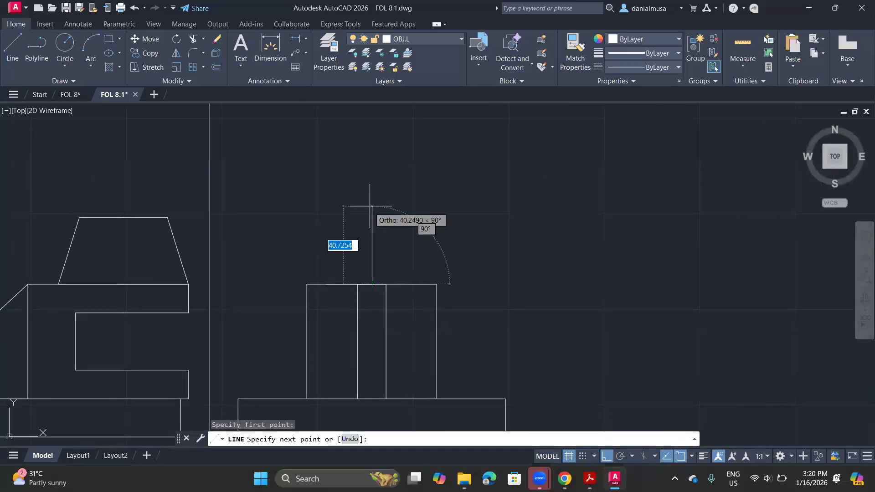
type("35")
key("Return")
Step: Continue from the centre line's top with a 23-long edge toward the front view, then slant down to the upright's near top corner
scroll(375, 195, "down", 3)
middle_click_drag(478, 216, 562, 236)
type("23")
key("Return")
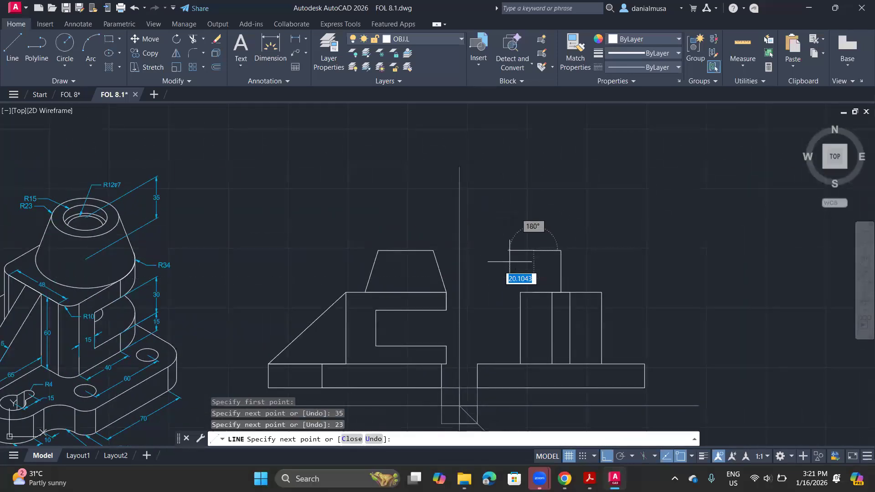
left_click(520, 292)
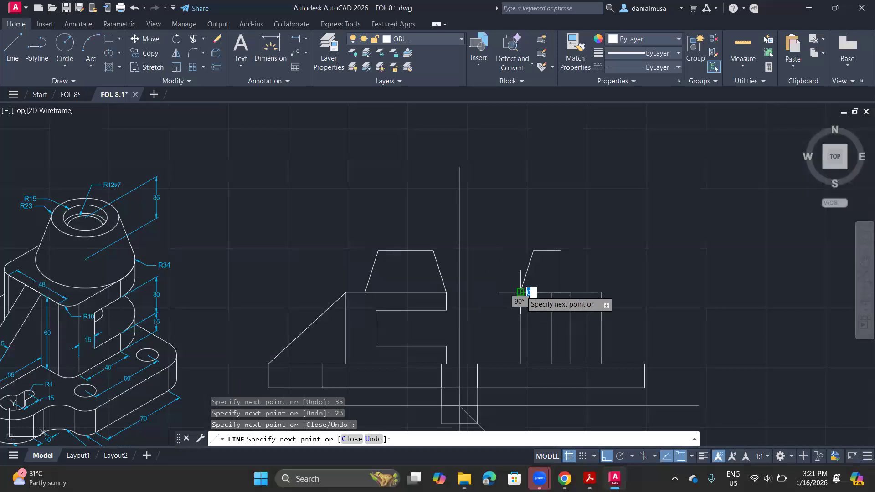
key("Return")
Step: Draw the cone's other half: 23 from the centre line's top away from the front view, then slant down to the upright's far top corner
key("Return")
left_click(561, 250)
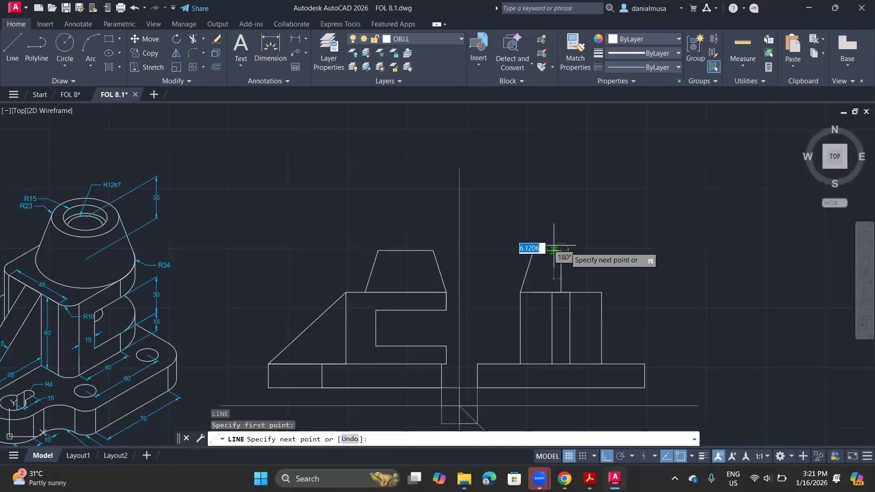
type("2")
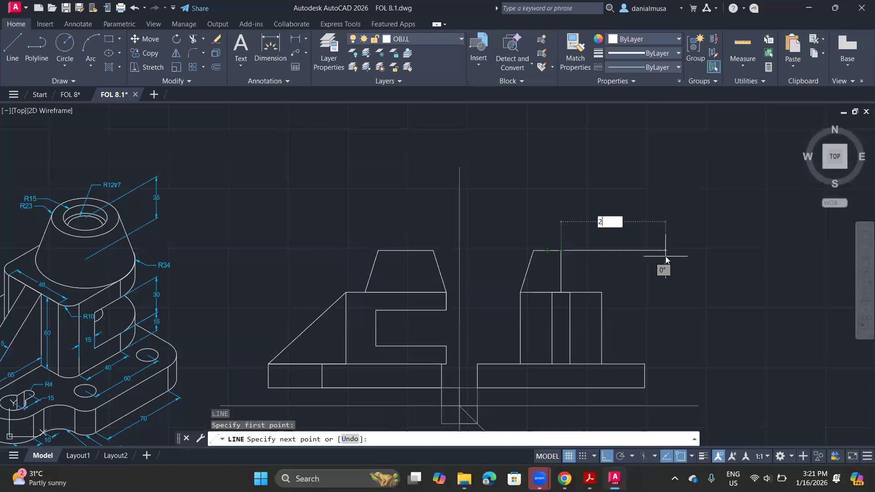
type("3")
key("Return")
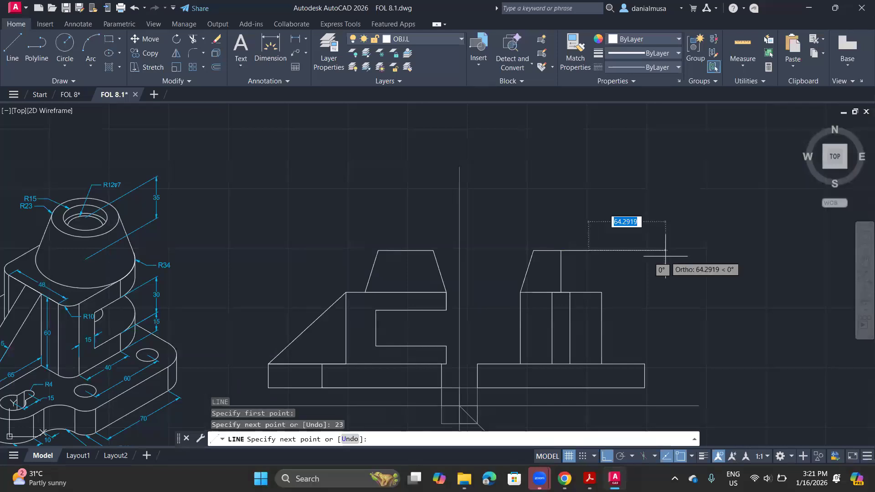
left_click(602, 292)
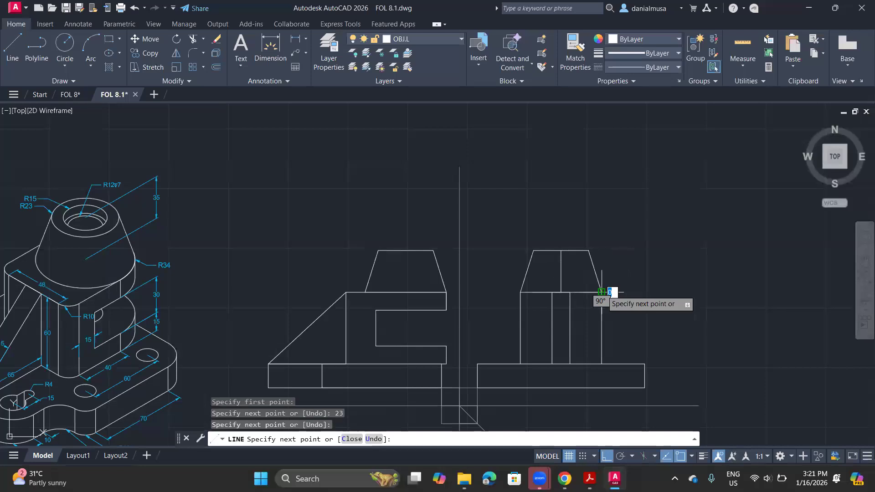
key("Return")
Step: Check the length of the cone's top edge nearest the front view in its properties
scroll(623, 295, "up", 2)
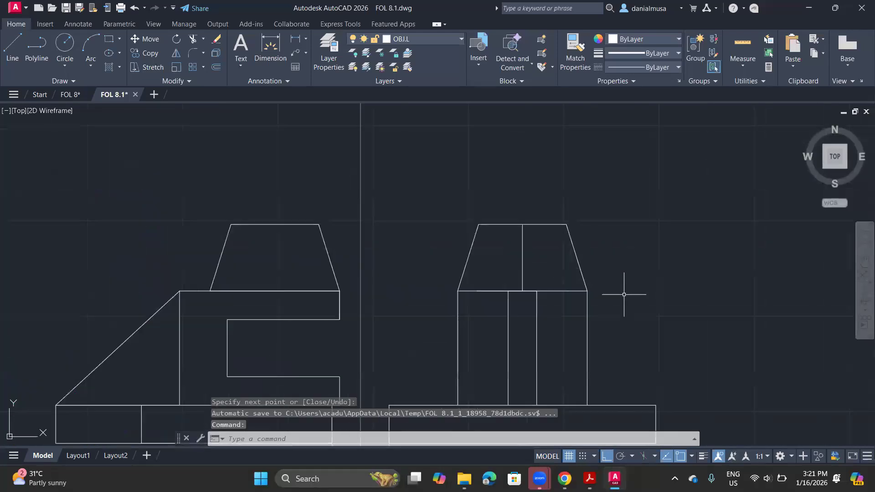
left_click(508, 222)
right_click(507, 223)
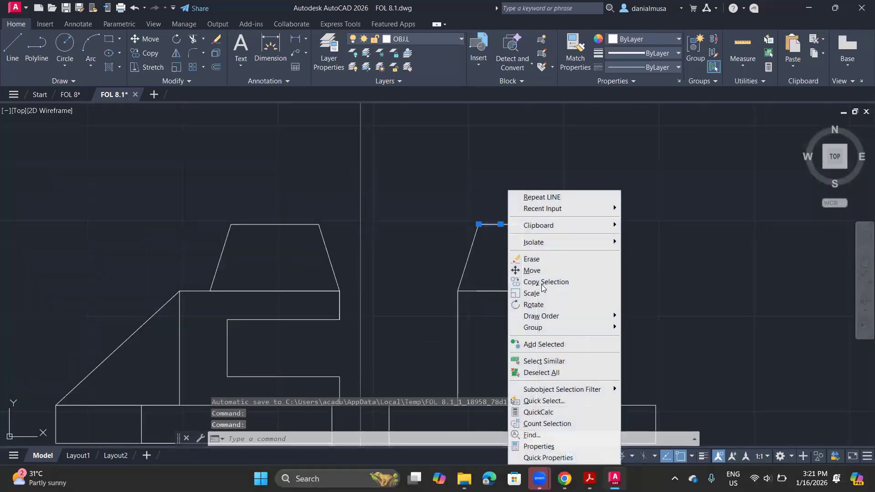
left_click(539, 446)
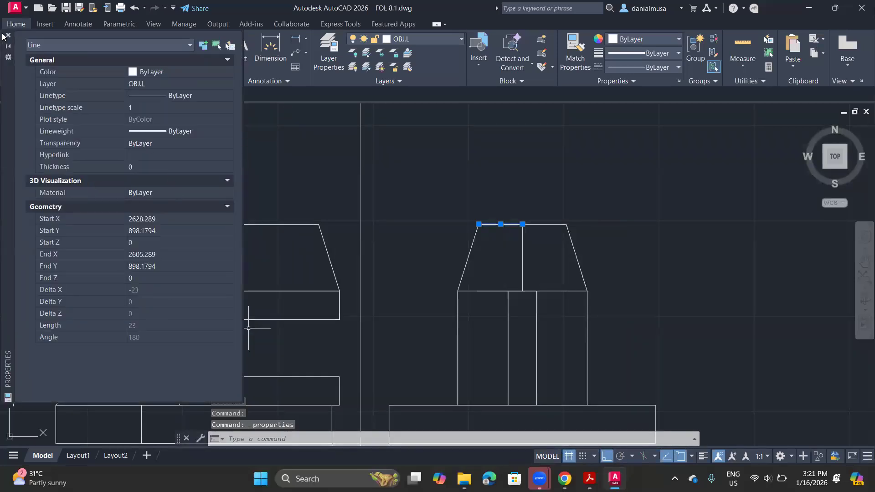
left_click(144, 289)
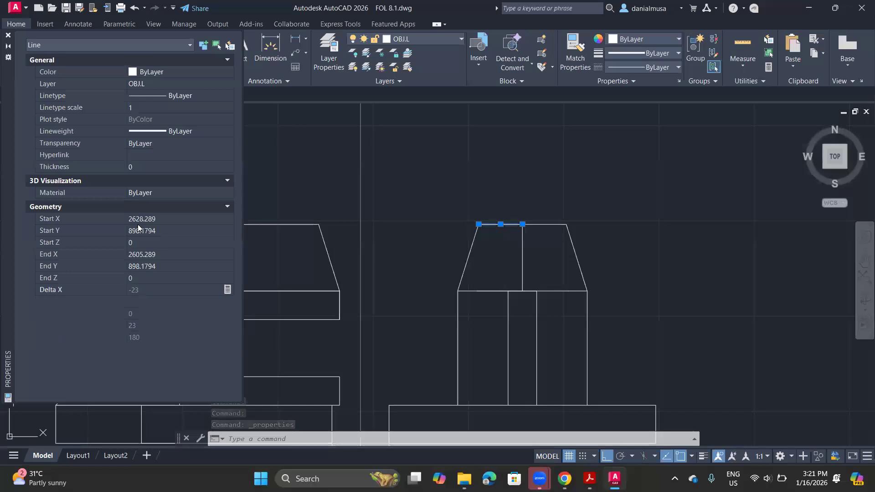
left_click(8, 35)
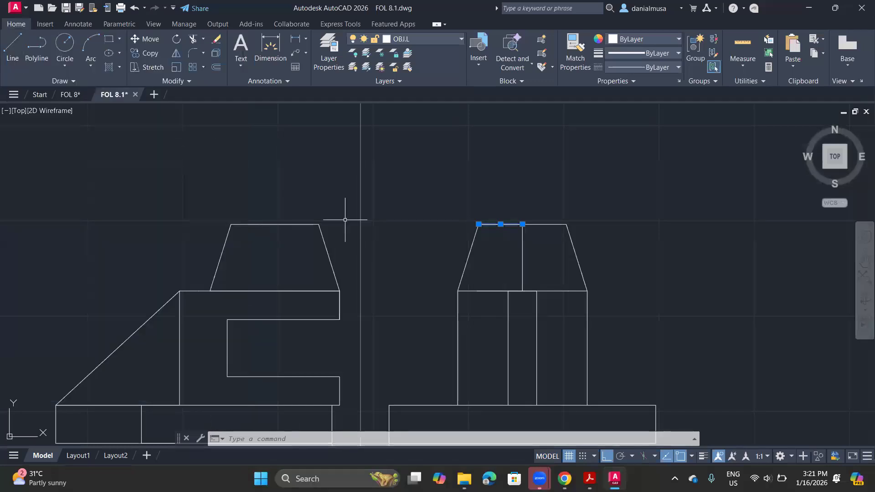
key("Escape")
Step: Erase the vertical centre line inside the side view's cone
scroll(507, 275, "down", 2)
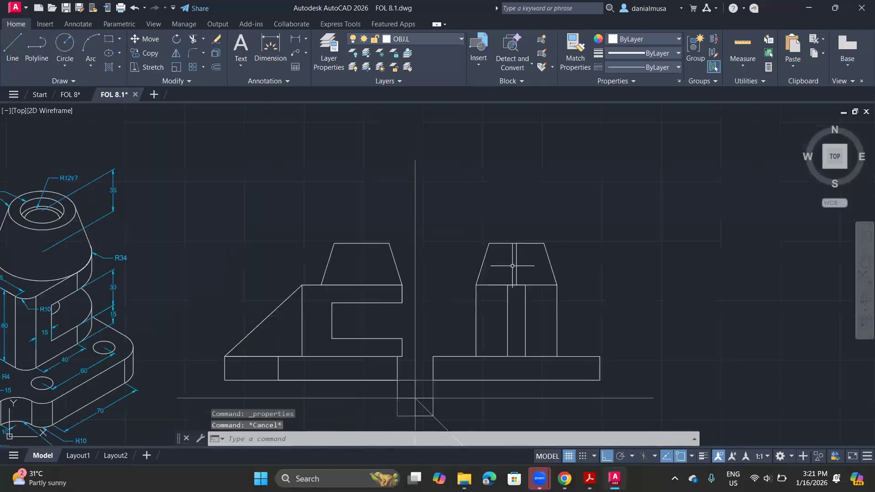
left_click(518, 270)
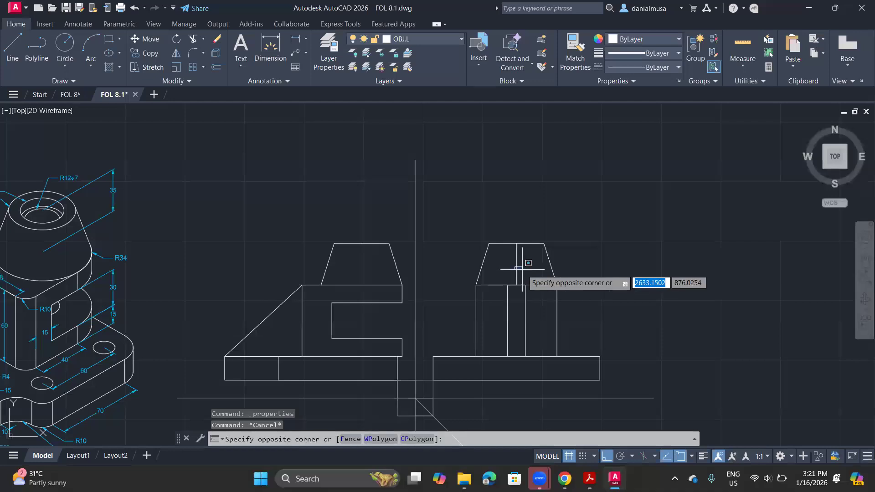
left_click(513, 265)
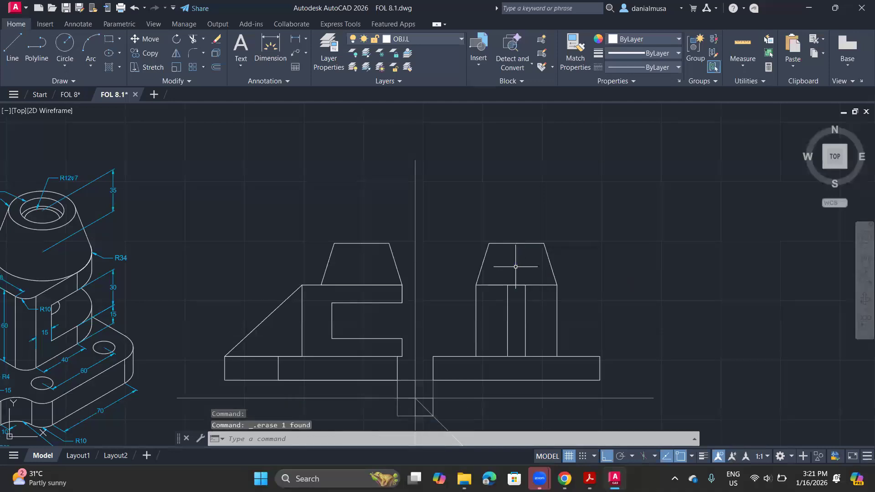
Step: From the midpoint of the side view base's top edge, draw lines 25 and 20 toward the front view, then down to the bottom edge
scroll(516, 266, "down", 2)
scroll(263, 394, "up", 2)
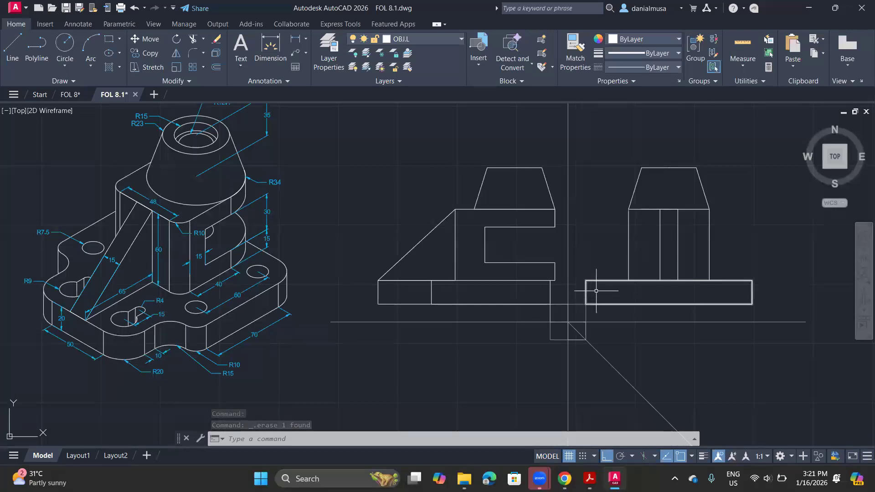
left_click(12, 49)
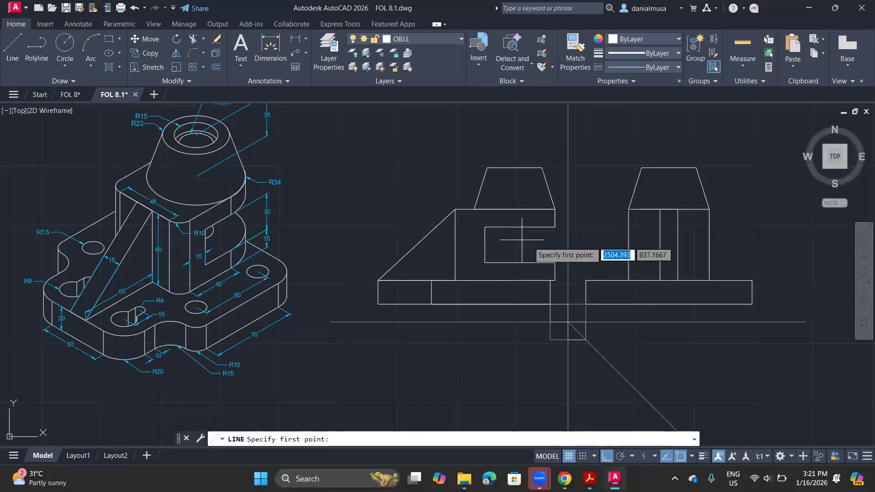
left_click(668, 279)
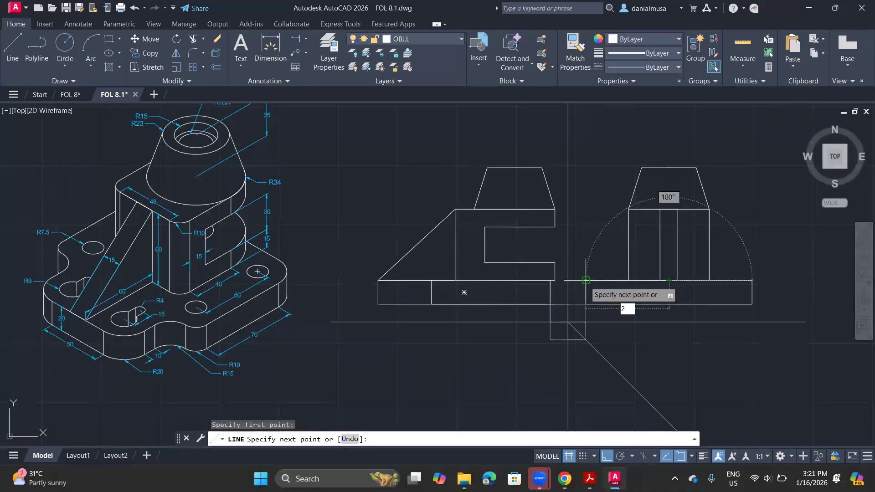
key("Return")
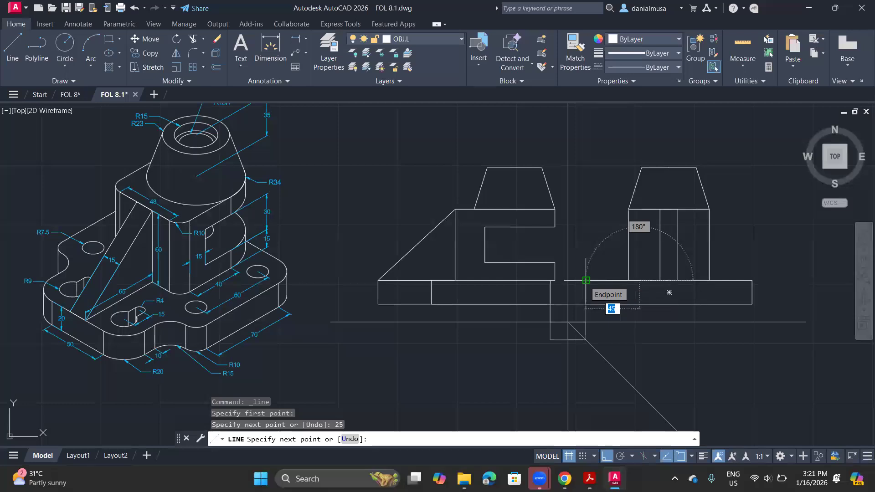
type("20")
key("Return")
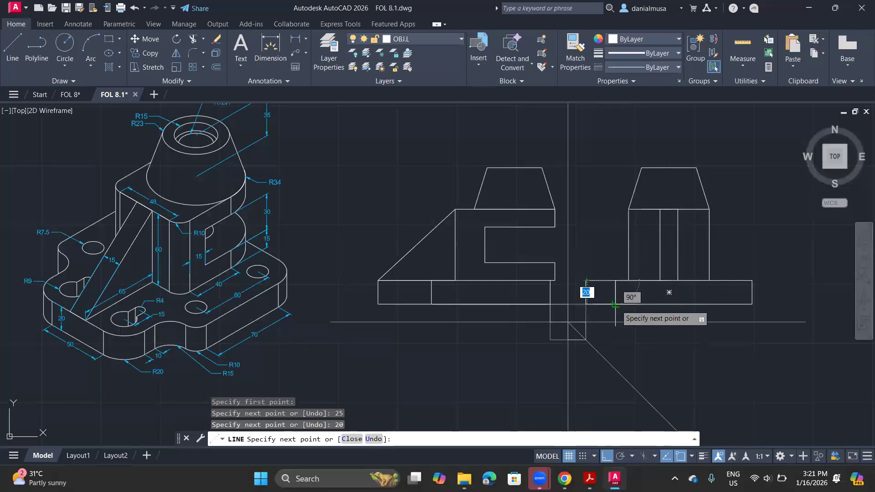
key("Return")
key("Return")
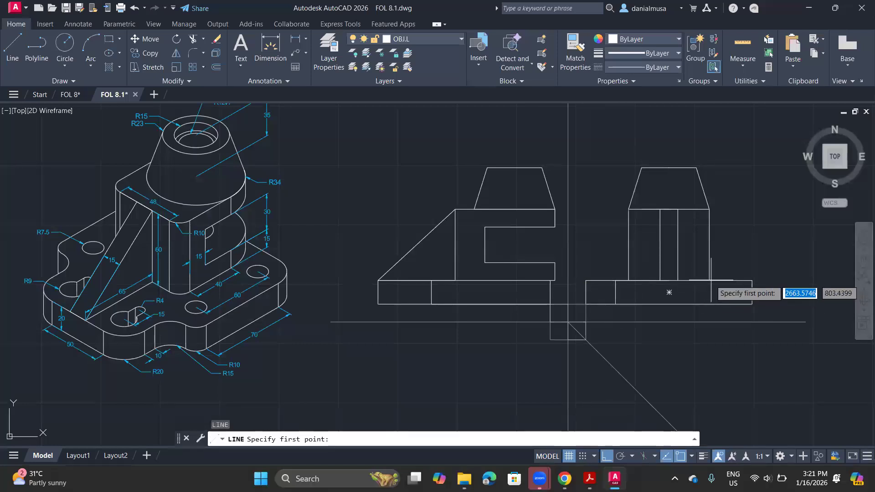
left_click(752, 280)
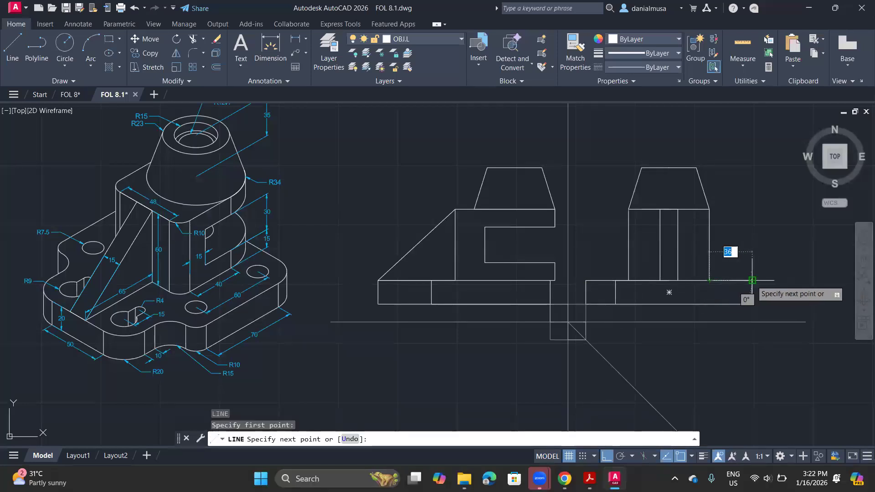
key("Escape")
Step: From the same base midpoint, draw lines 25 and 20 away from the front view, then down to the base's bottom edge
key("Return")
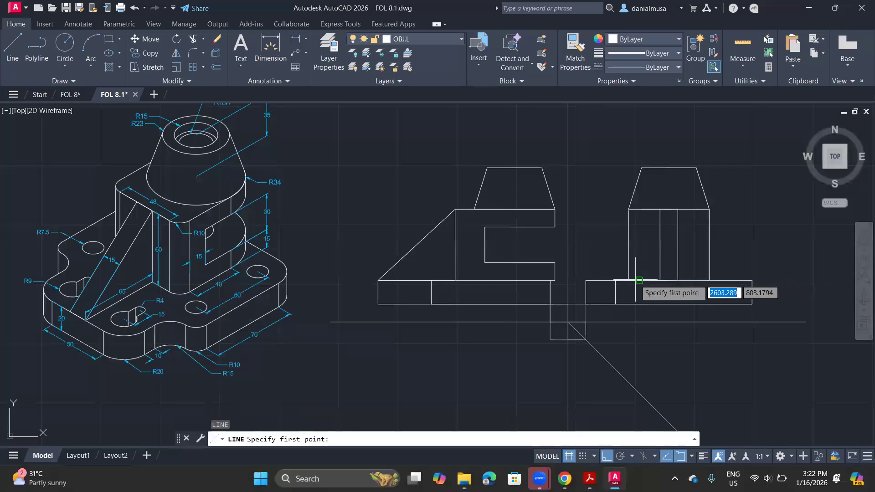
left_click(669, 279)
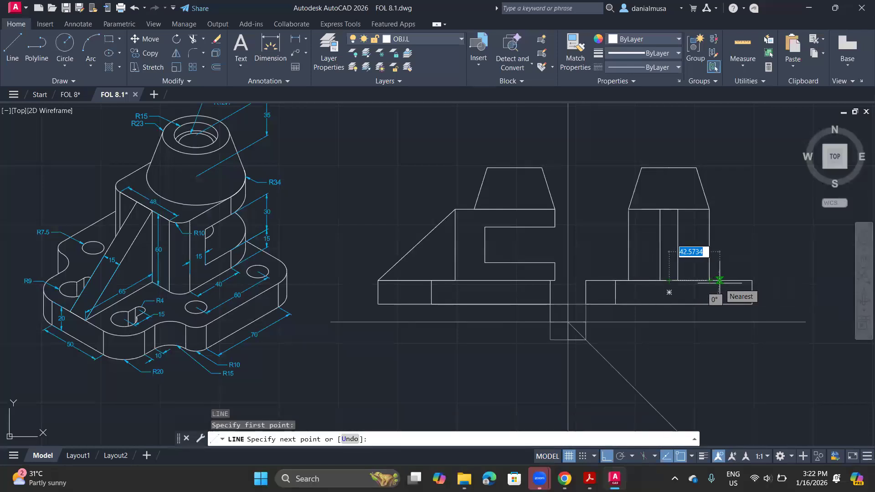
type("25")
key("Return")
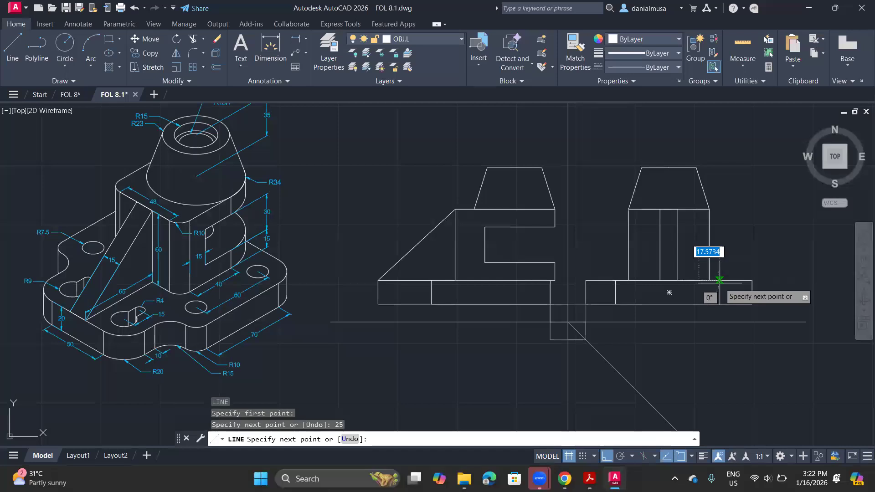
type("20")
key("Return")
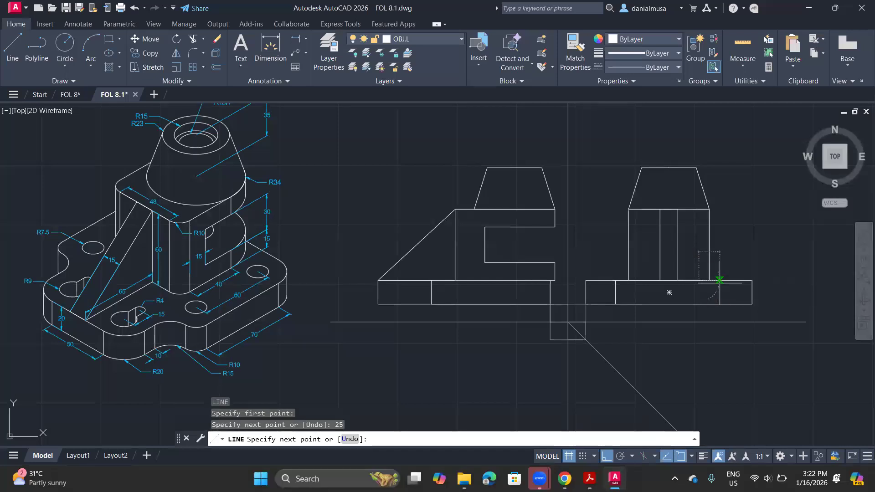
left_click(722, 304)
key("Return")
Step: Make Const.L the current layer
scroll(617, 308, "down", 2)
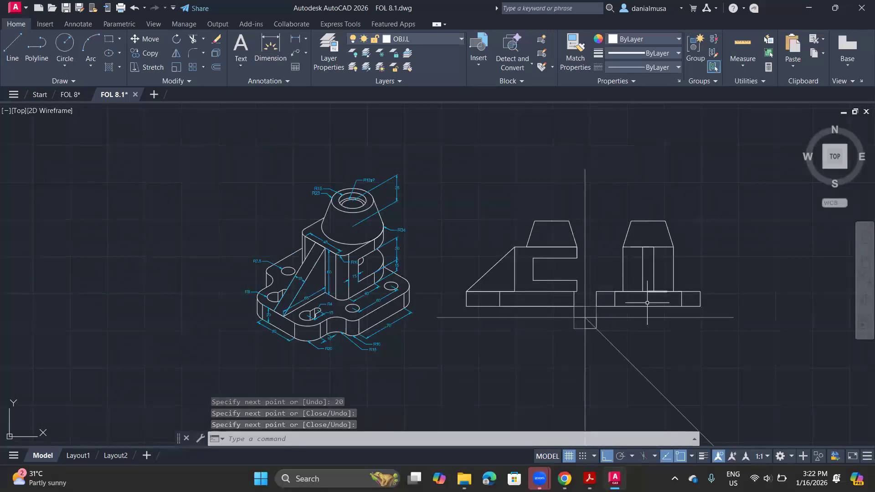
scroll(584, 332, "up", 3)
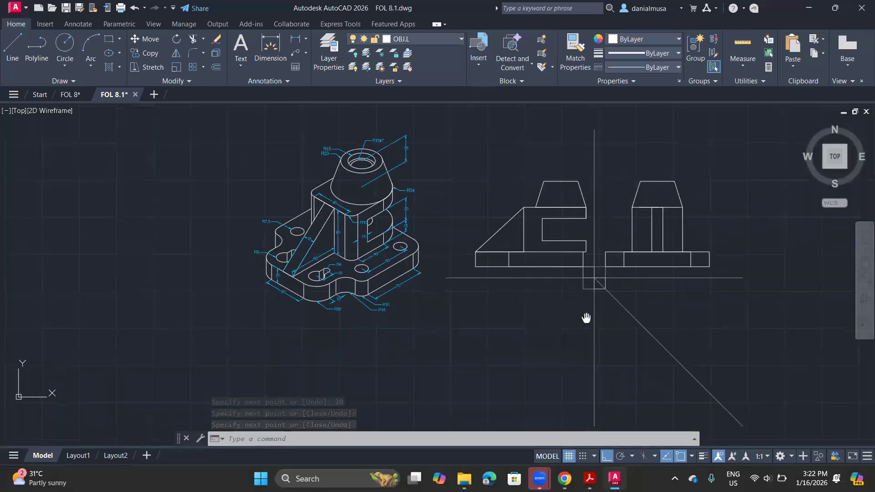
scroll(533, 296, "down", 2)
mouse_move(533, 297)
middle_mouse_down()
mouse_move(438, 347)
mouse_move(453, 309)
middle_mouse_up()
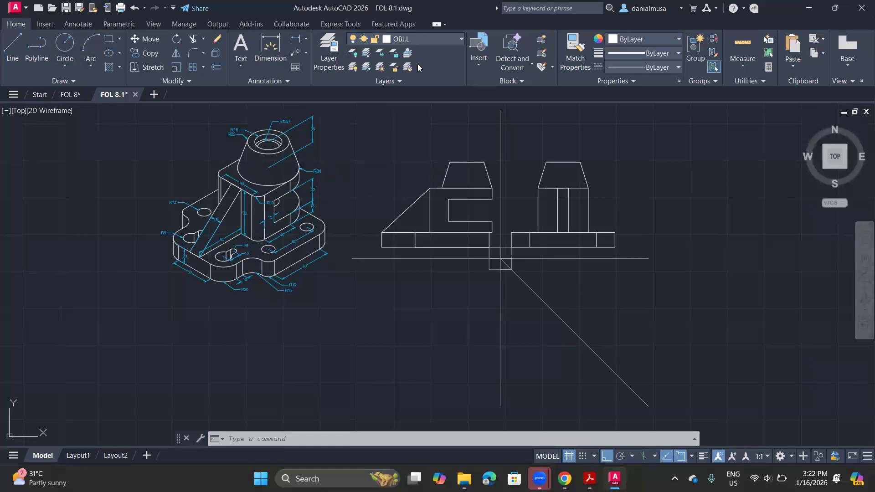
left_click(418, 40)
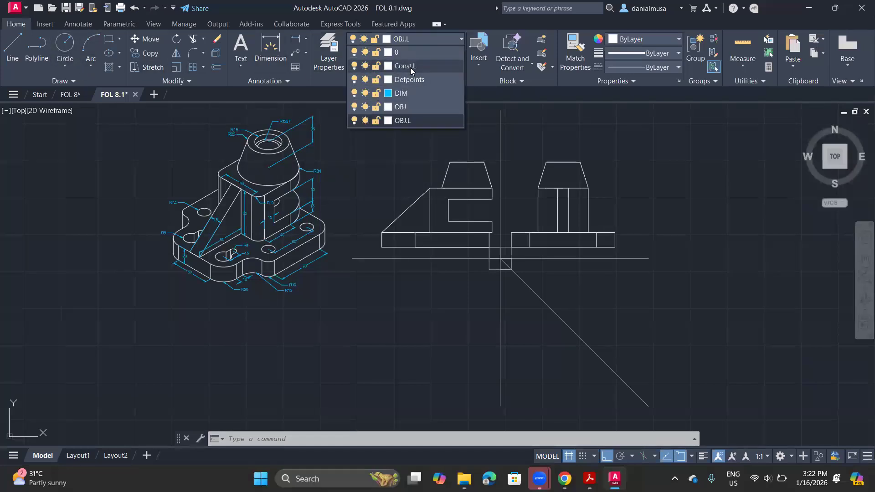
left_click(410, 66)
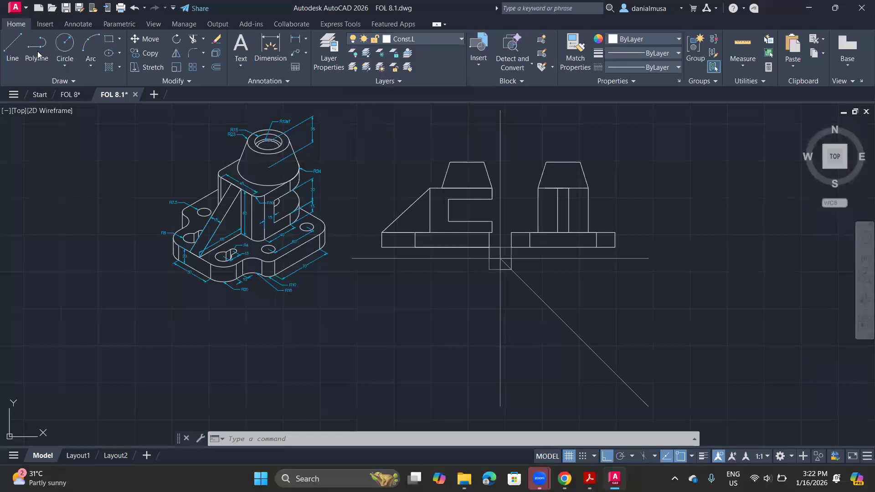
Step: Draw a vertical construction line through the outer bottom corner of the front view's base, on the rib side
left_click(64, 81)
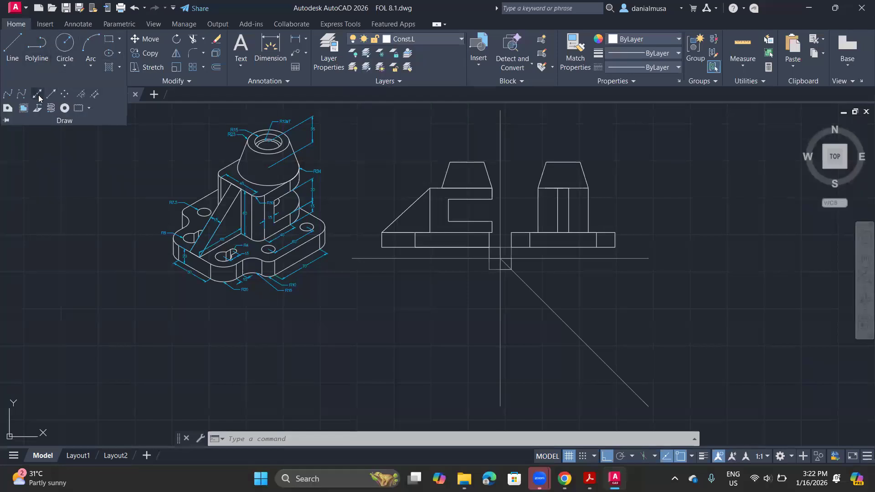
left_click(38, 99)
middle_click_drag(481, 269, 451, 300)
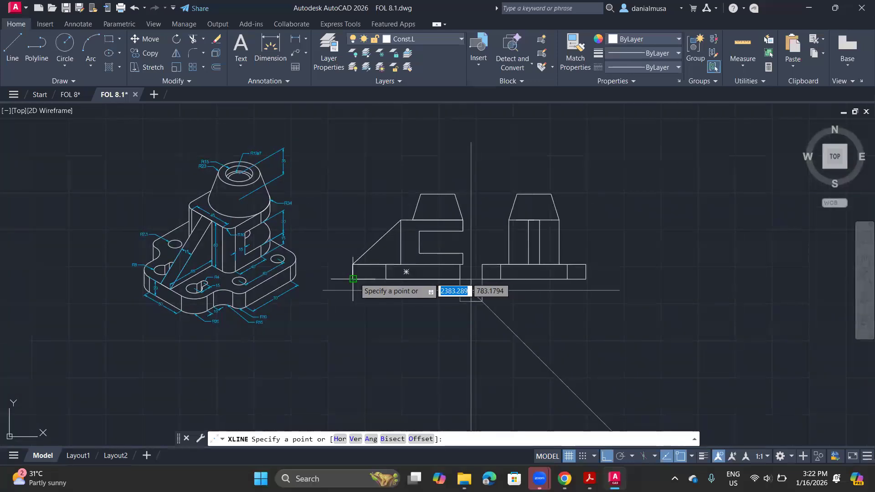
left_click(352, 279)
left_click(365, 215)
key("Return")
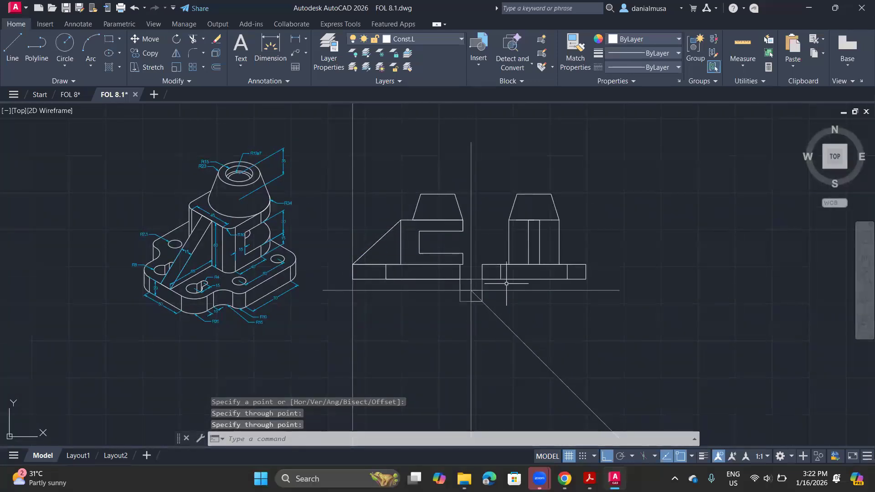
Step: Try vertical construction lines through the side view base's end edge and inner edge nearest the front view, and undo both
key("Return")
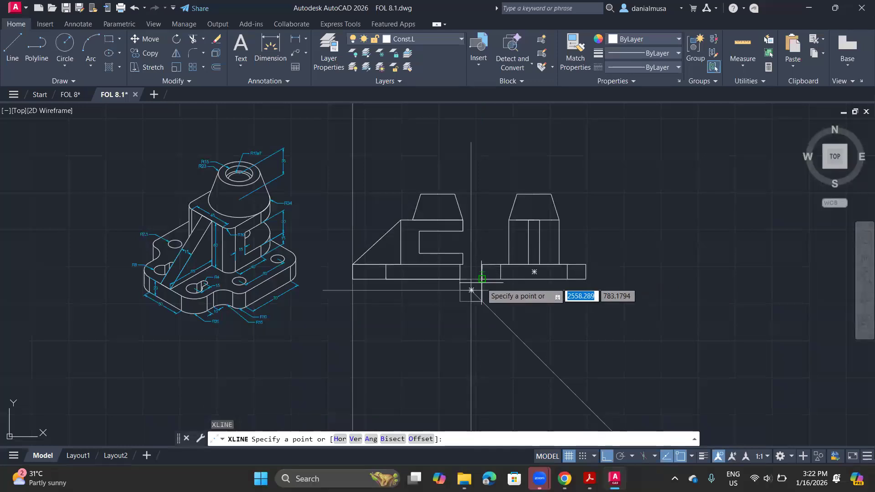
left_click(481, 278)
left_click(489, 229)
key("Return")
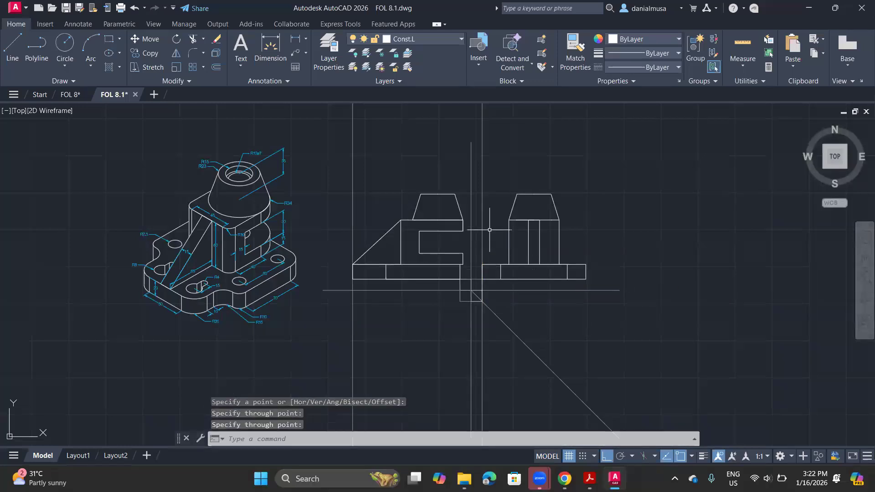
key("Return")
left_click(501, 272)
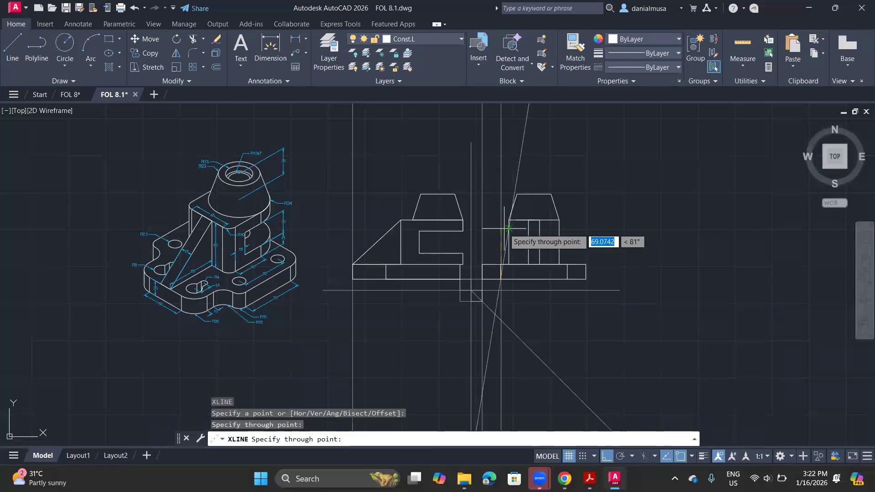
key("Return")
key("ctrl+z")
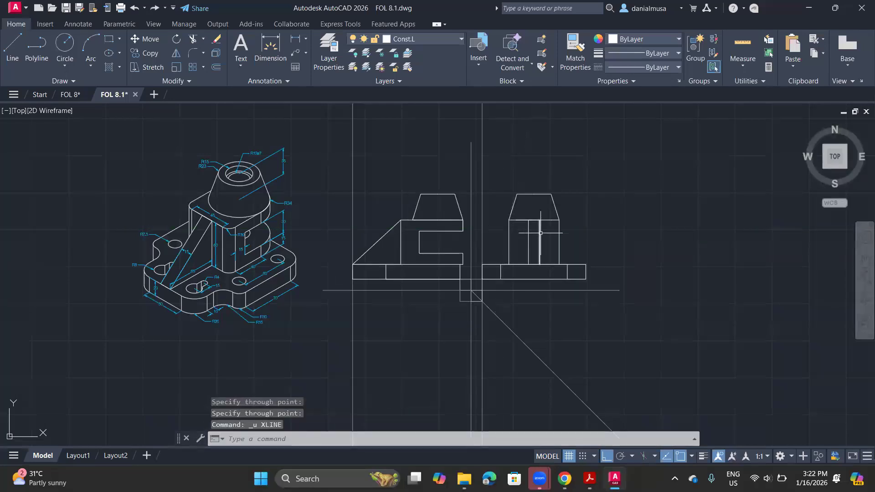
type("u")
key("Return")
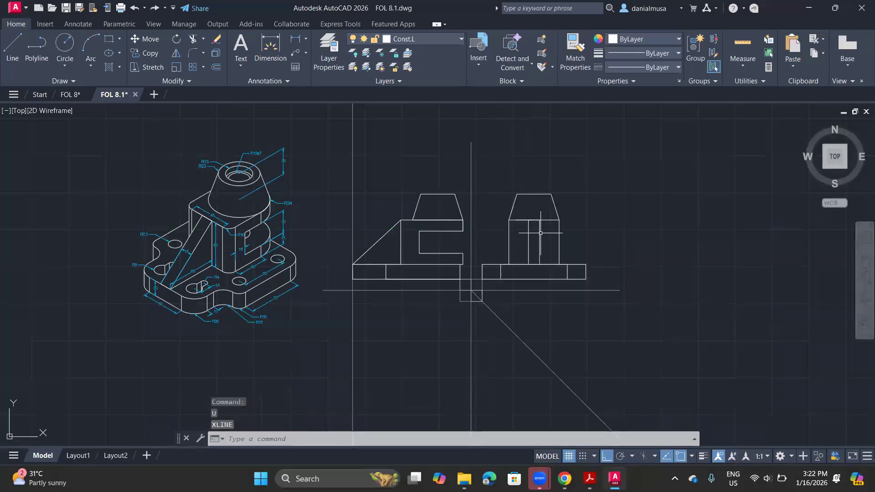
Step: Project the side view base's inner edge nearest the front view with a vertical construction line, plus a horizontal one where it crosses the diagonal
left_click(58, 81)
left_click(37, 93)
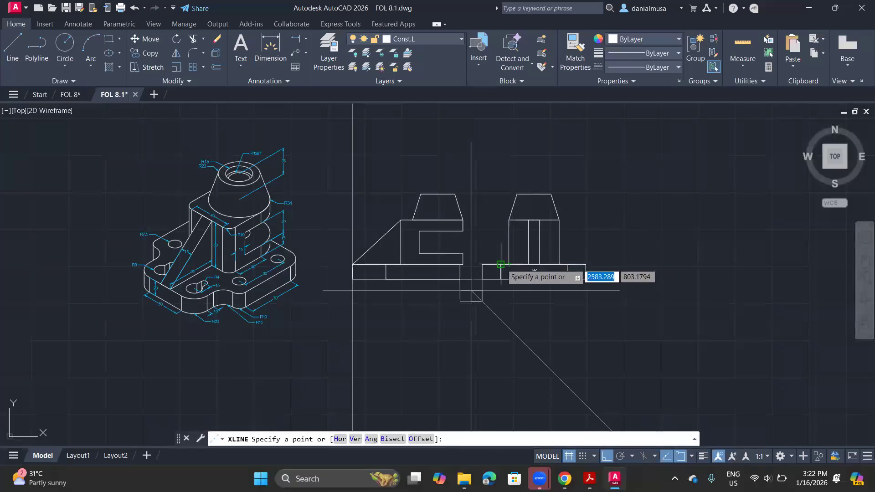
left_click(500, 265)
left_click(501, 200)
key("Return")
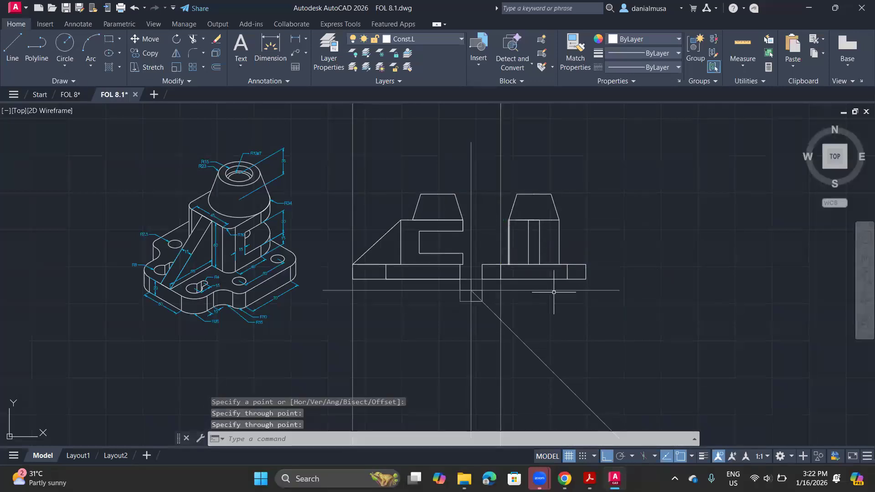
key("Return")
left_click(501, 320)
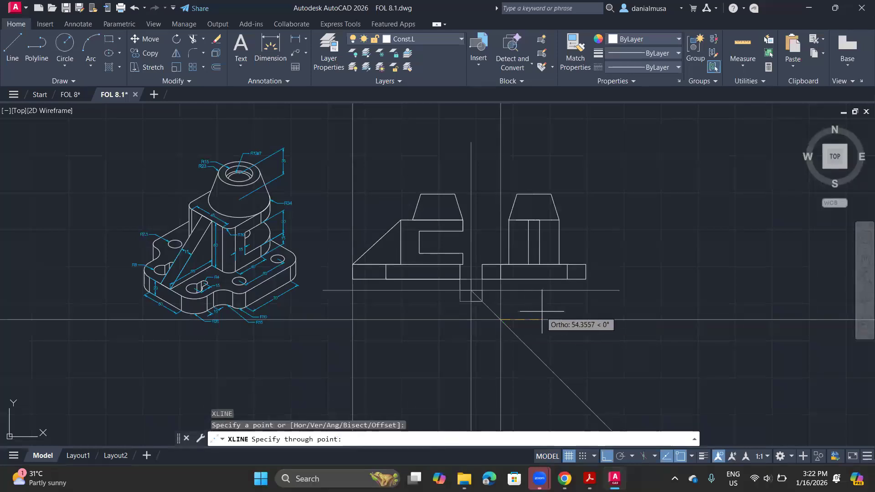
left_click(541, 311)
key("Return")
Step: Project the side view base's end edge nearest the front view with vertical and horizontal construction lines meeting at the diagonal's square corner
key("Return")
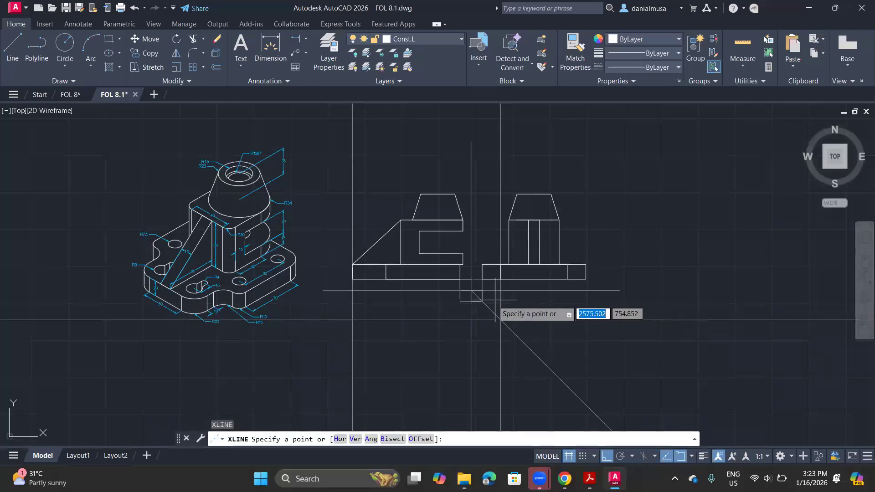
left_click(482, 301)
left_click(482, 233)
key("Return")
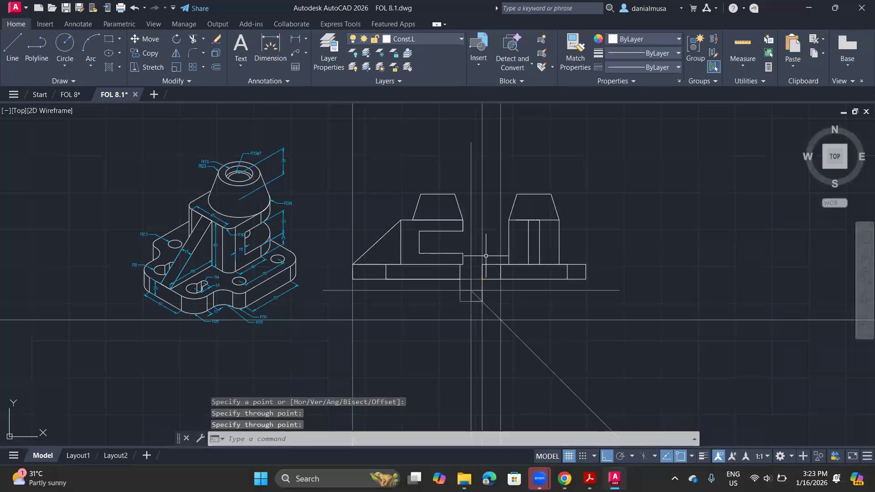
key("Return")
left_click(476, 298)
left_click(555, 301)
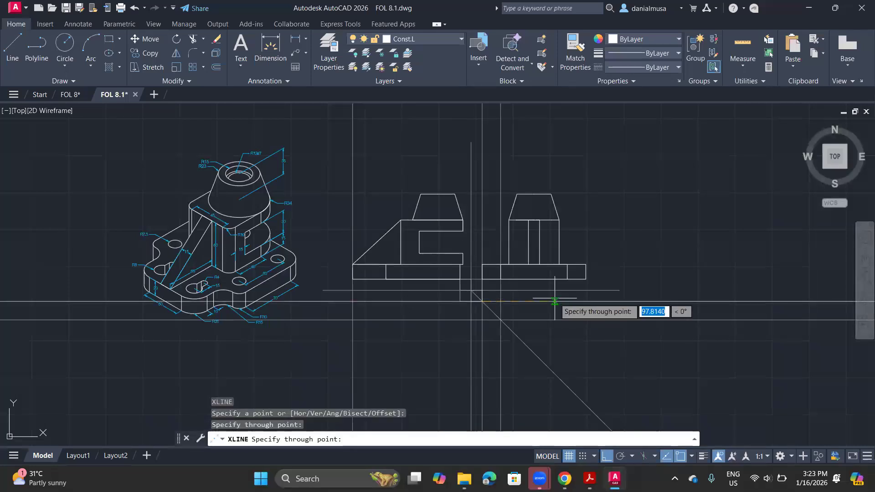
key("Return")
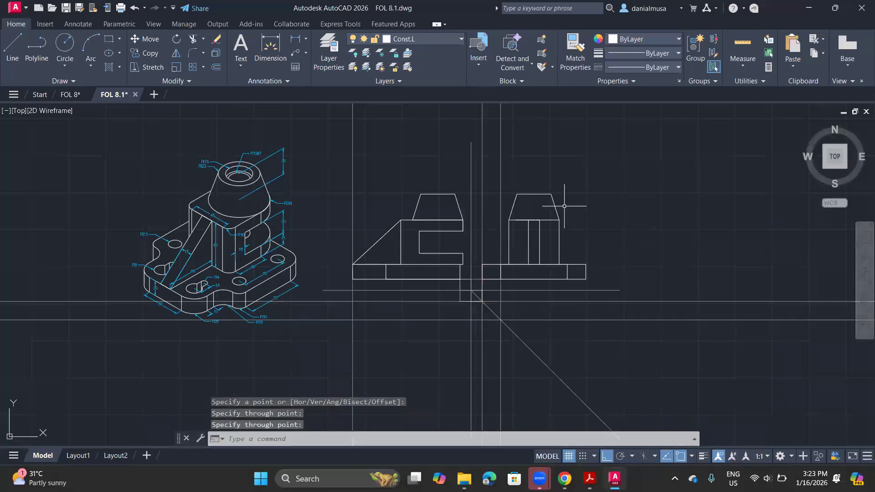
Step: Project the side view base's inner edge farthest from the front view with a vertical construction line and a horizontal one from the diagonal
key("Return")
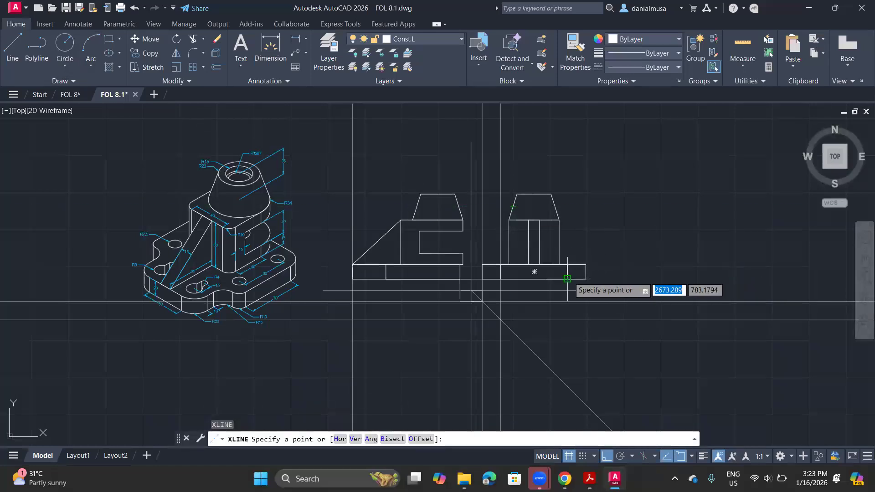
left_click(567, 275)
left_click(577, 214)
key("Return")
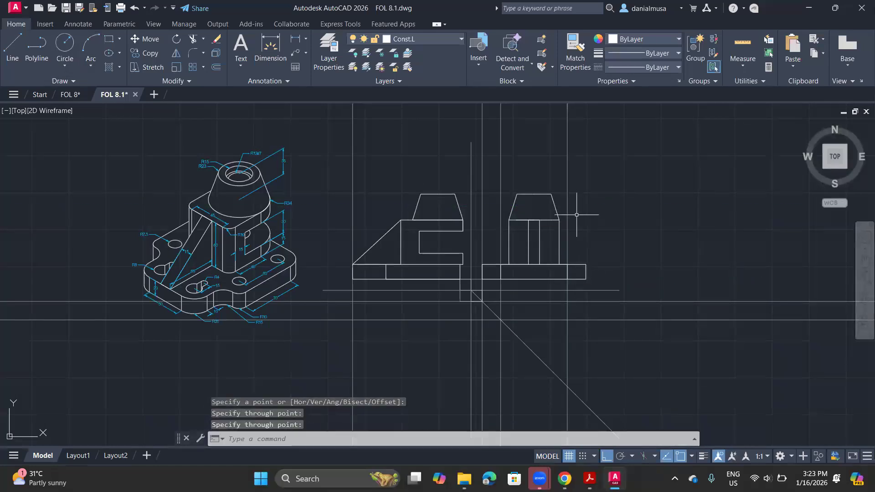
key("Return")
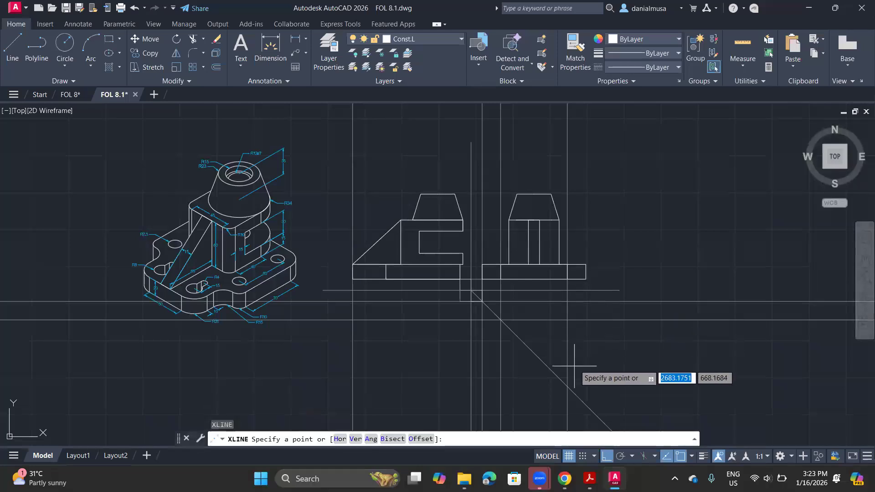
left_click(567, 387)
left_click(646, 375)
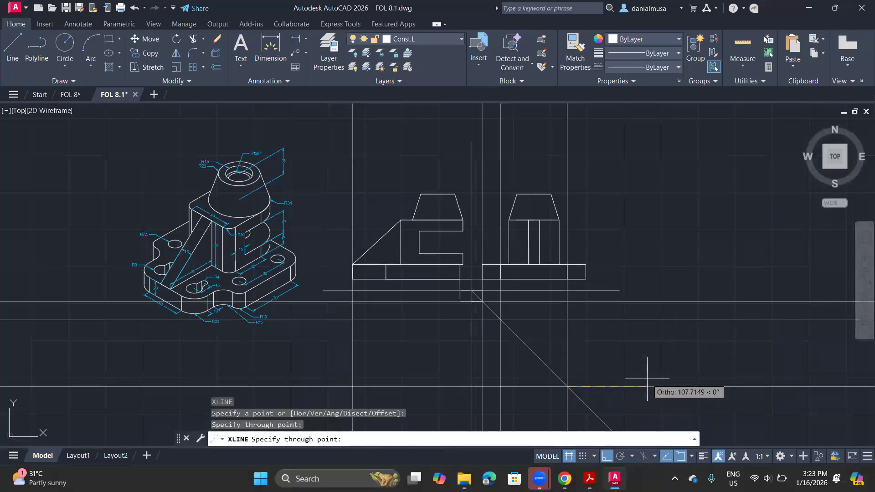
key("Return")
Step: Project the side view base's far end edge with a vertical construction line and a horizontal one from its crossing with the diagonal
key("Return")
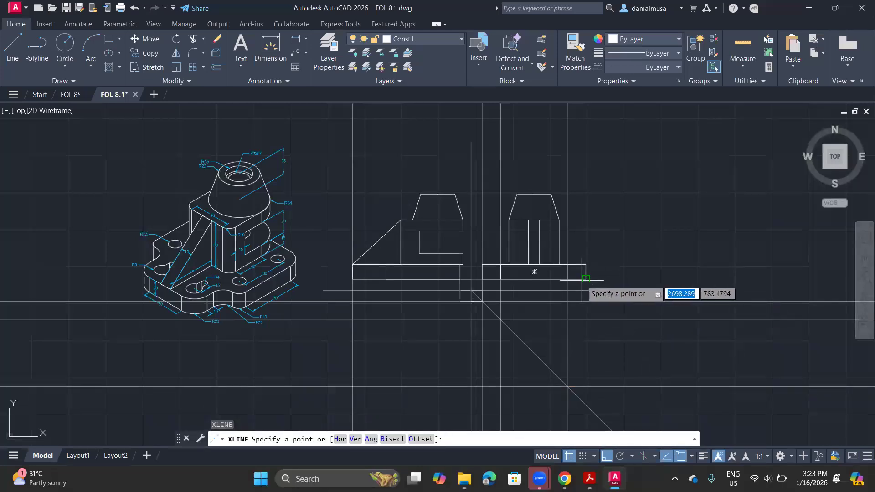
left_click(585, 278)
left_click(585, 228)
key("Return")
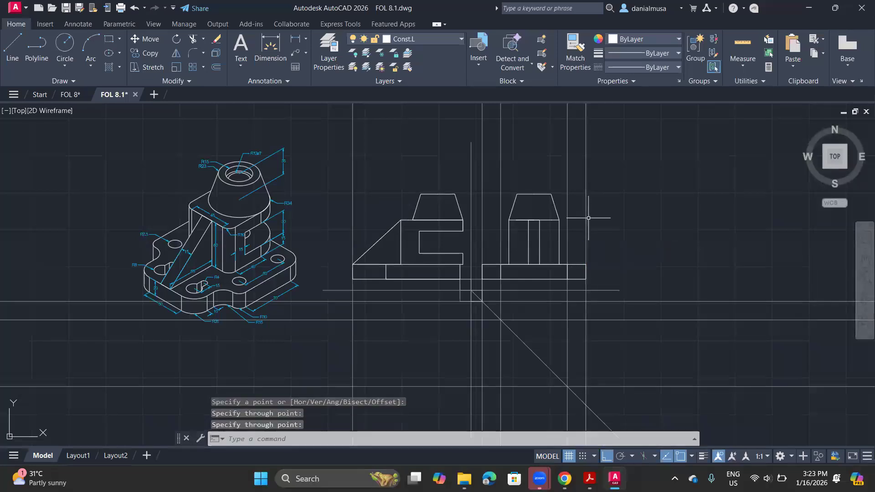
key("Return")
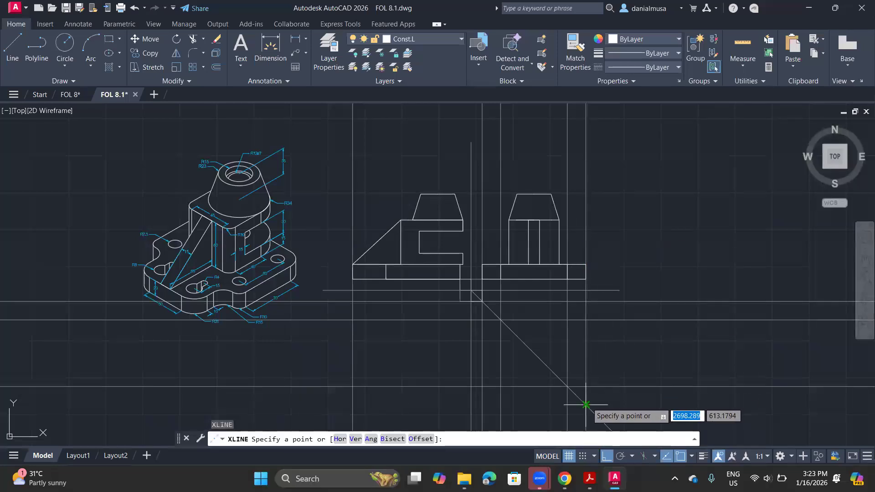
left_click(586, 405)
left_click(642, 400)
key("Return")
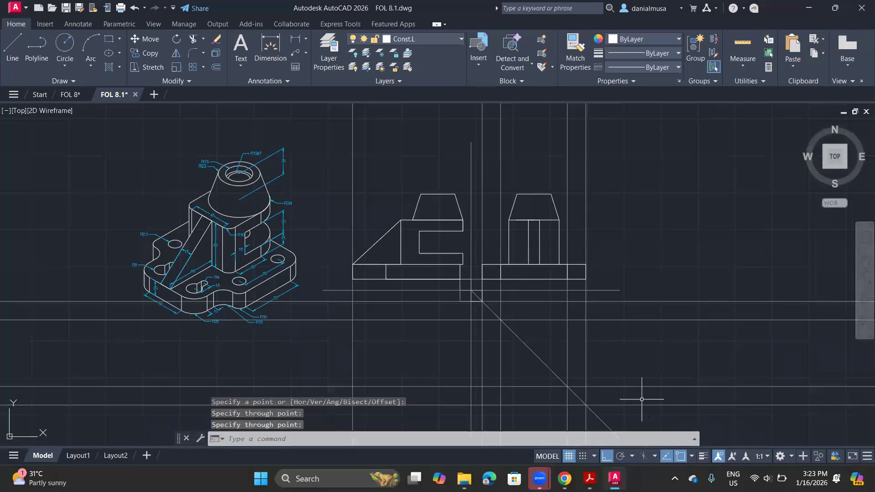
Step: Draw a vertical construction line through the inner edge line of the front view's base
key("Return")
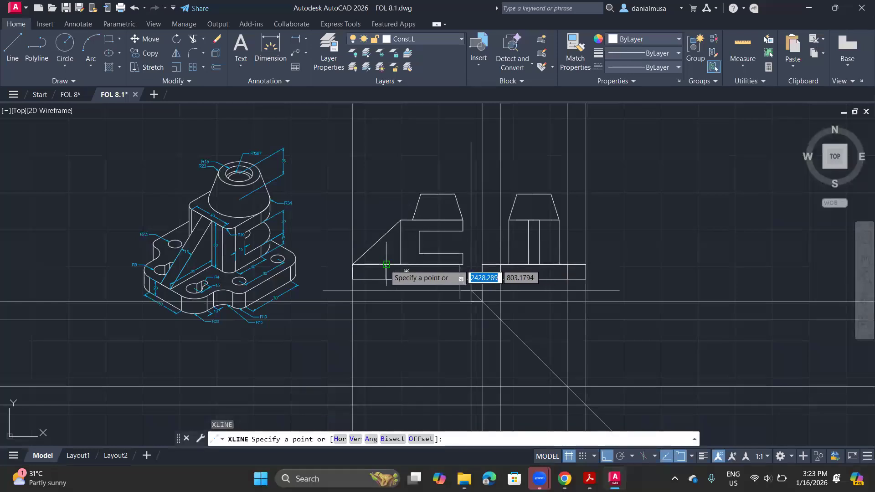
left_click(386, 264)
left_click(389, 193)
key("Return")
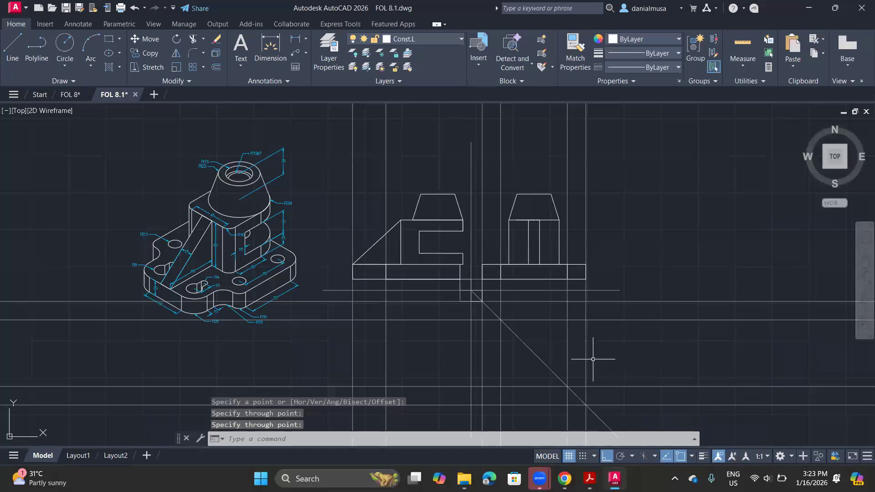
Step: Set the Const.L layer's transparency to 80 and close the layer properties
scroll(592, 355, "up", 2)
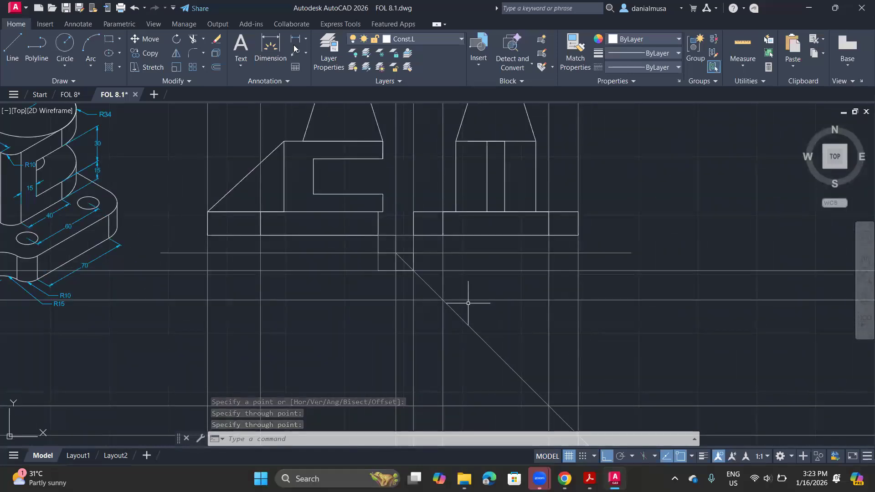
left_click(335, 59)
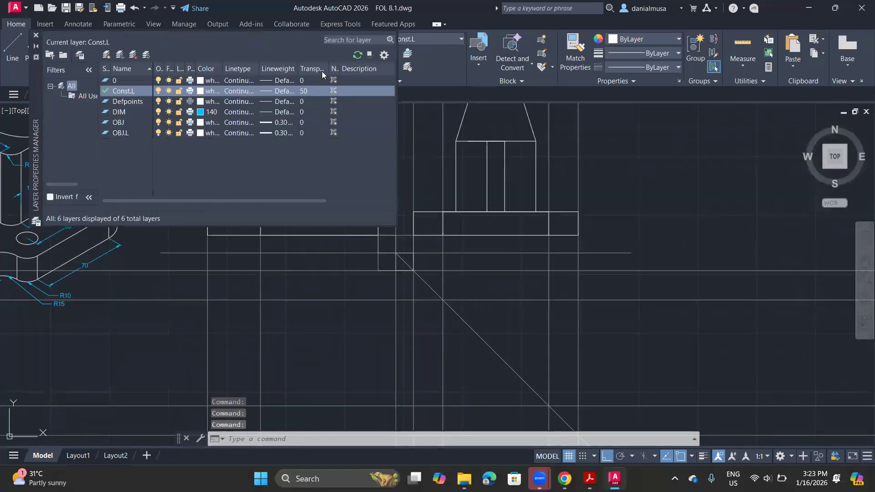
left_click(305, 91)
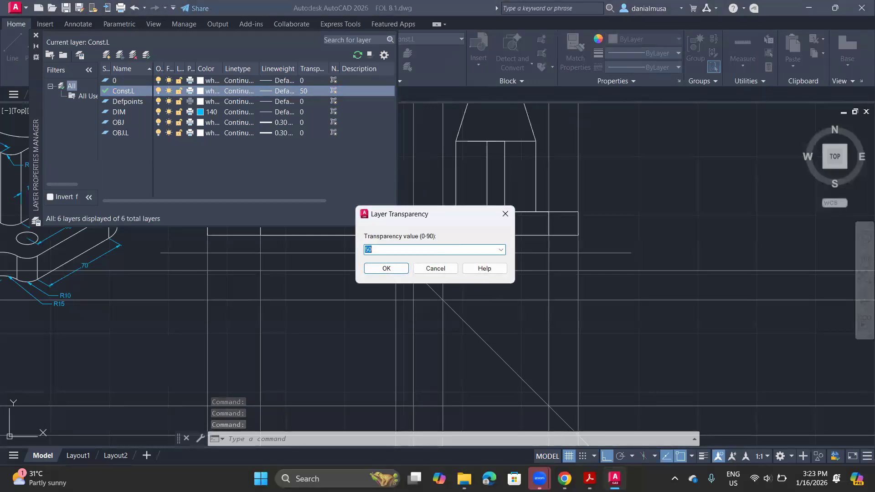
left_click(390, 269)
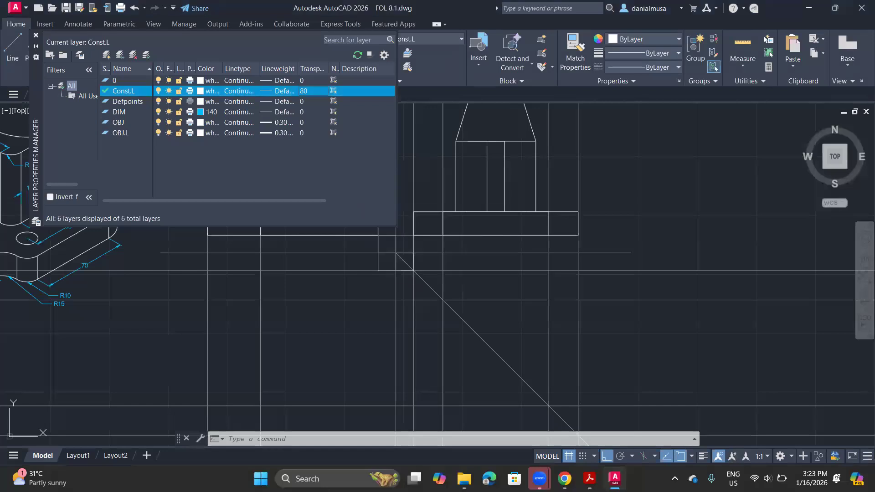
left_click(36, 35)
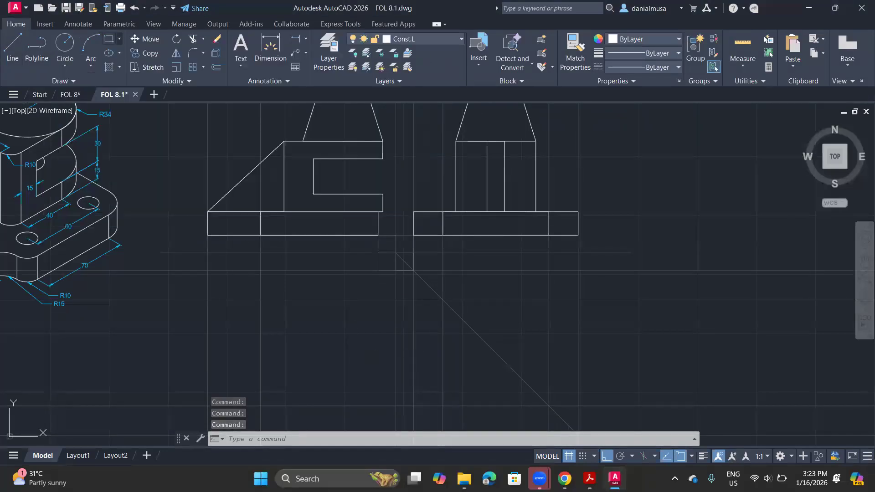
scroll(294, 331, "down", 2)
middle_click_drag(294, 331, 369, 305)
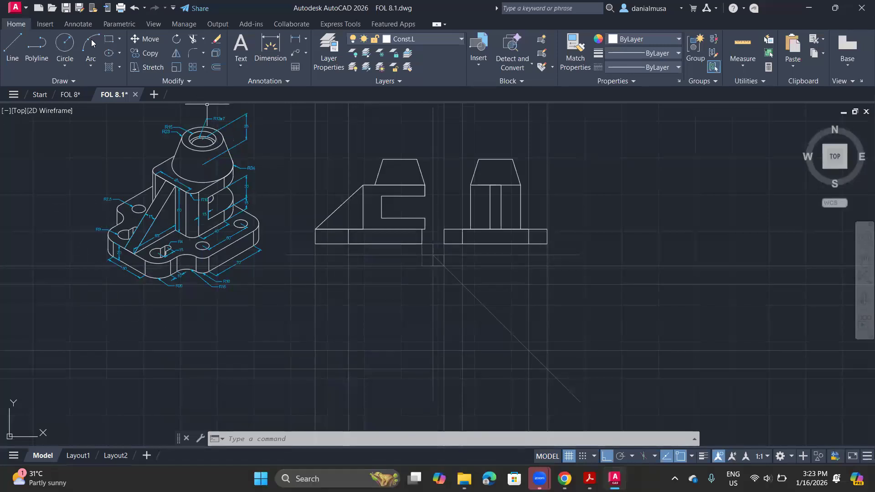
key("Return")
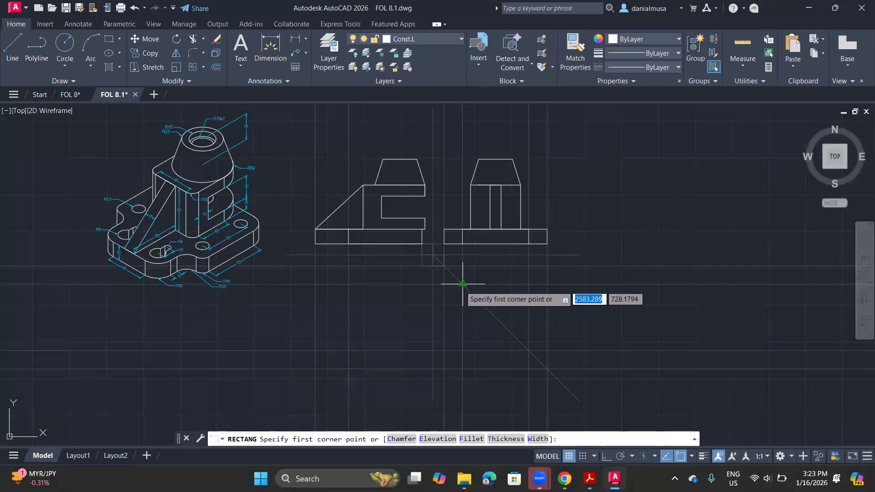
left_click(315, 284)
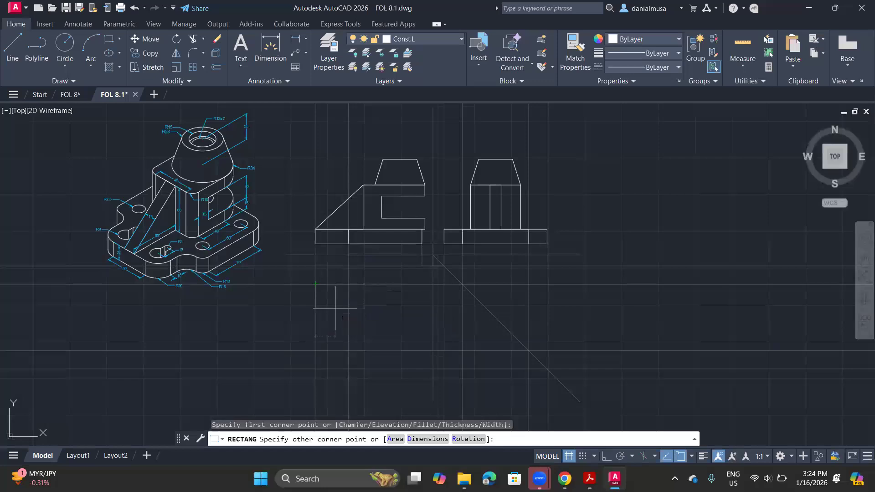
key("Escape")
Step: Make OBJ.L the current layer and draw the top view base's narrow rectangle between the outer construction-line intersections below the front view
left_click(446, 41)
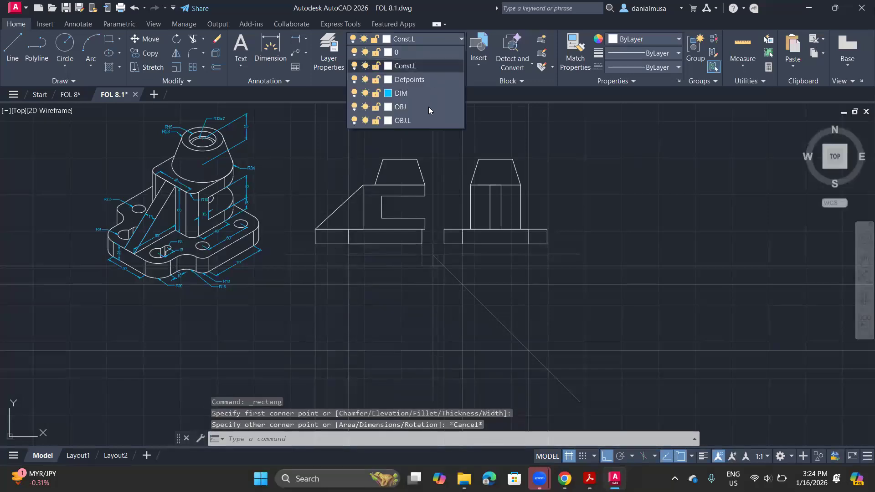
left_click(427, 121)
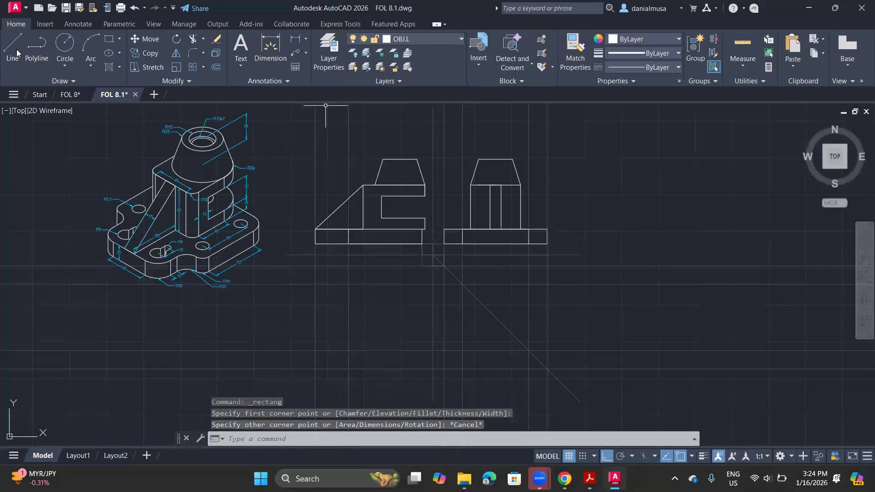
left_click(109, 39)
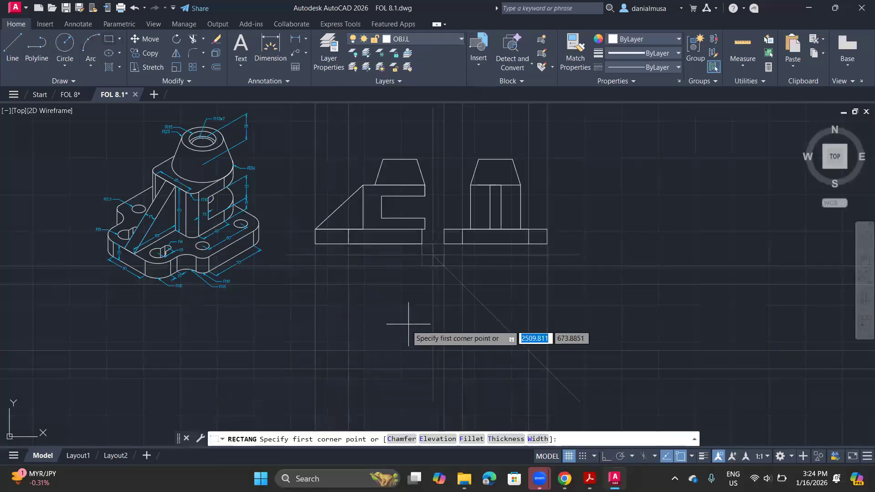
left_click(314, 284)
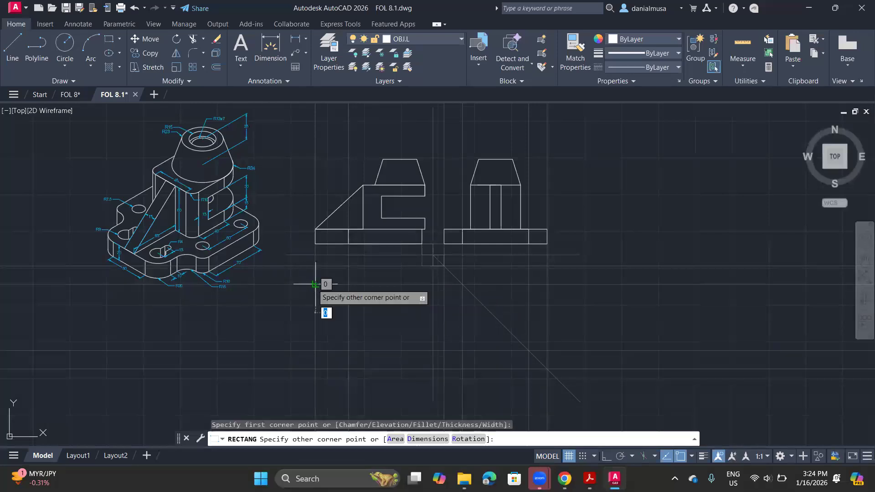
left_click(348, 350)
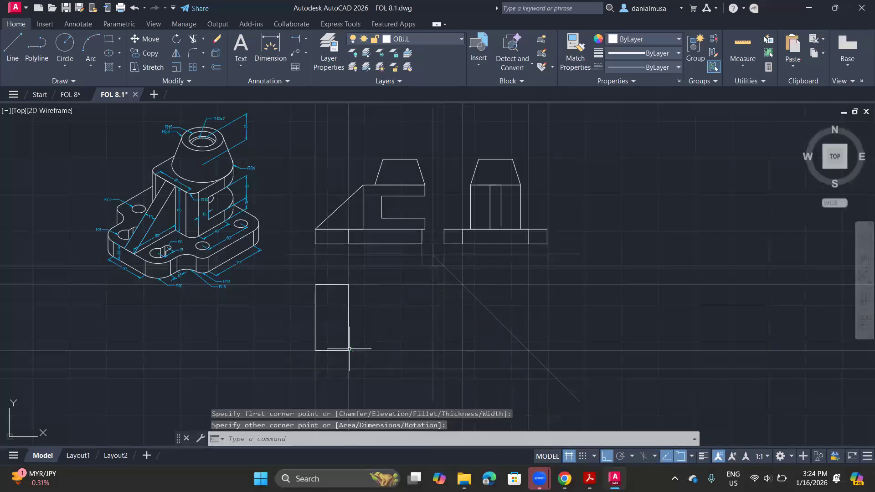
Step: Try to draw the top view base's wide rectangle as 115 by 140, starting on the narrow rectangle's inner edge line
key("Return")
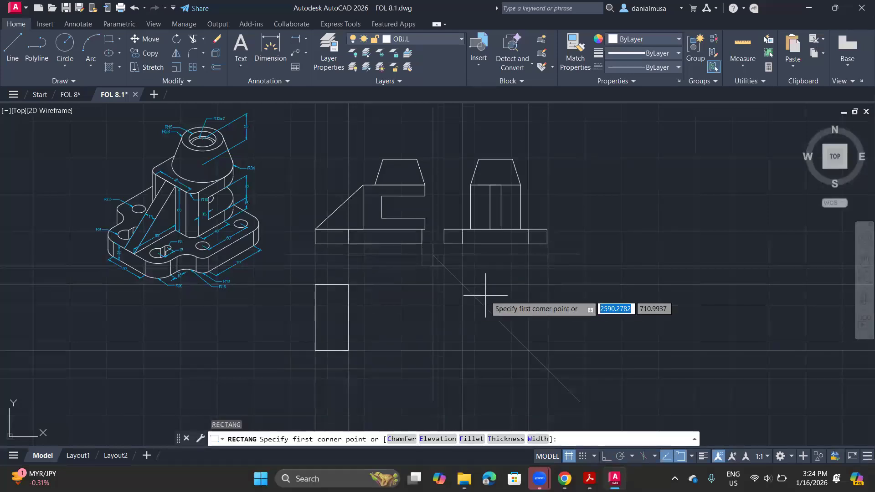
left_click(348, 265)
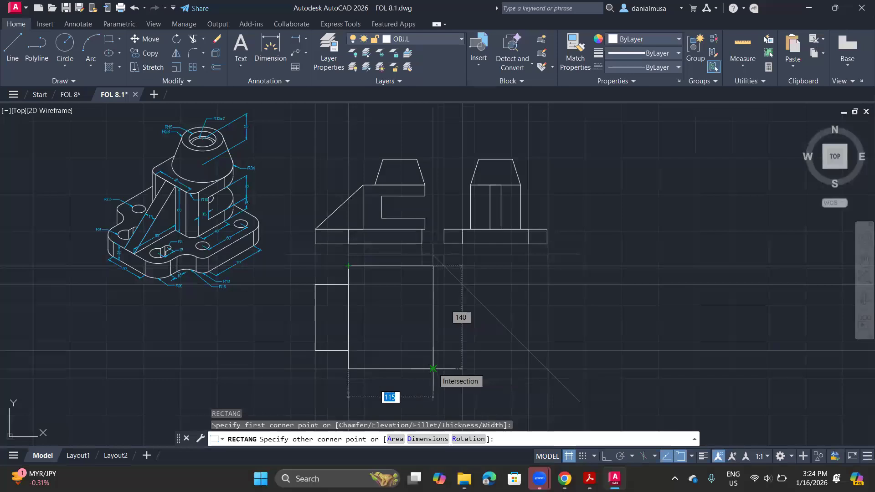
left_click(433, 368)
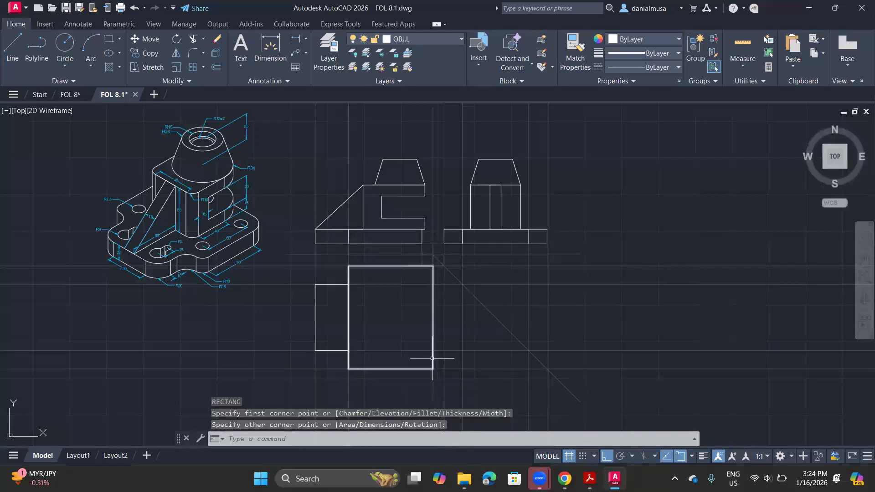
key("ctrl+z")
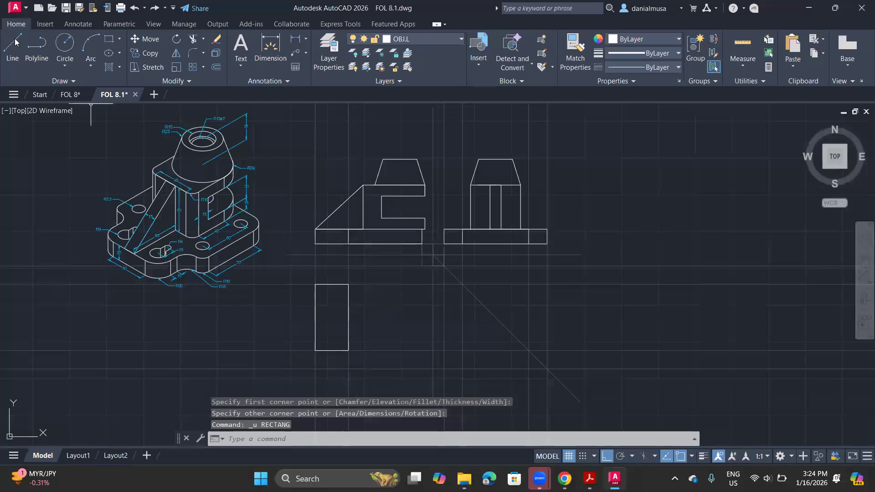
left_click(109, 38)
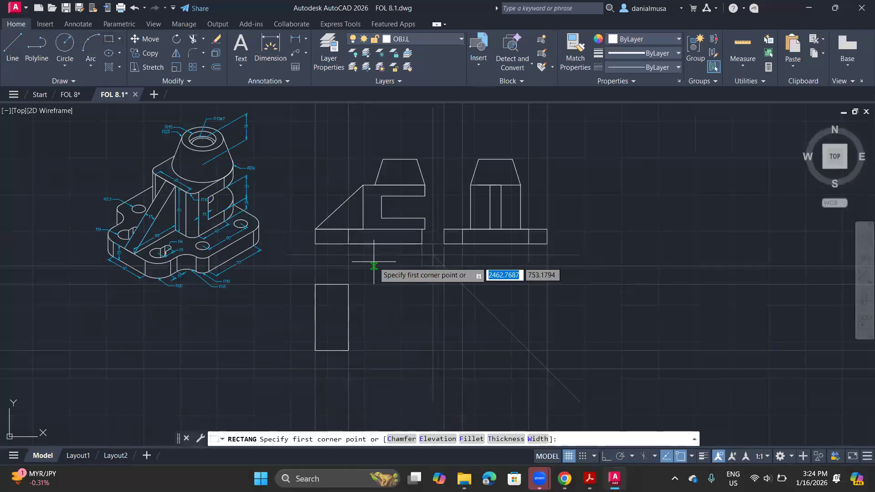
left_click(348, 266)
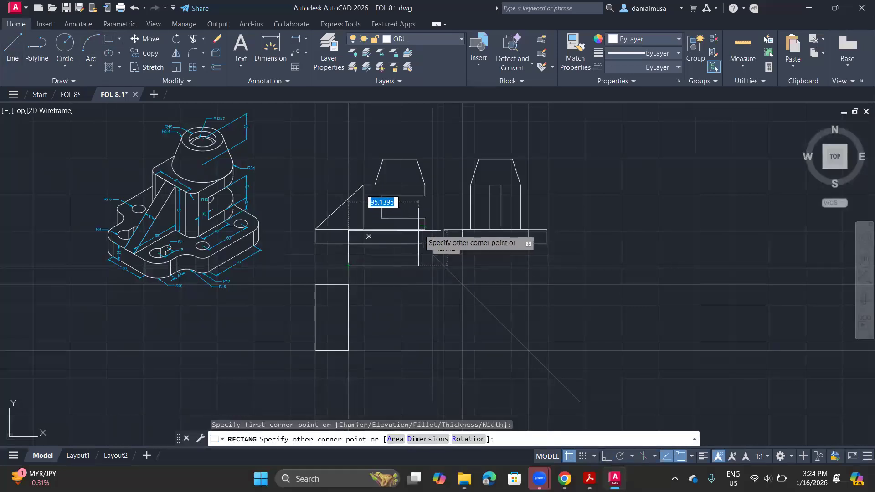
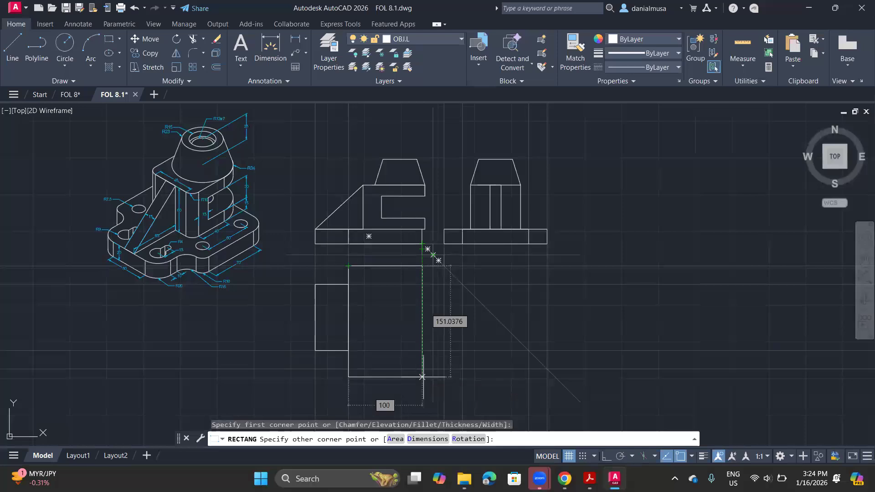
key("Escape")
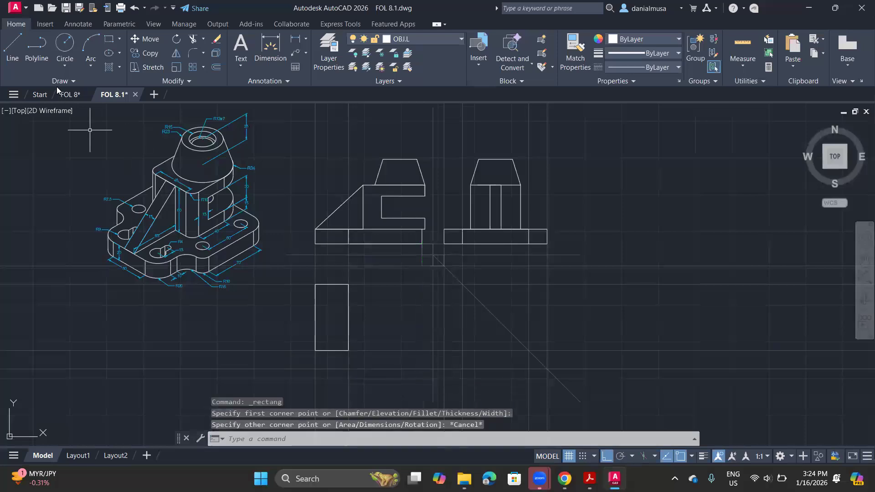
Step: Make Const.L the current layer and draw a vertical construction line through the front view base's end nearest the side view
left_click(426, 39)
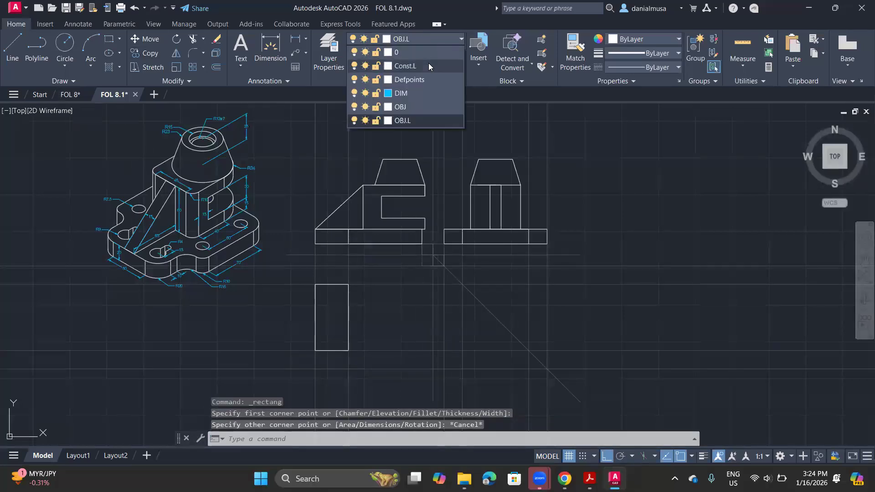
left_click(64, 81)
left_click(36, 94)
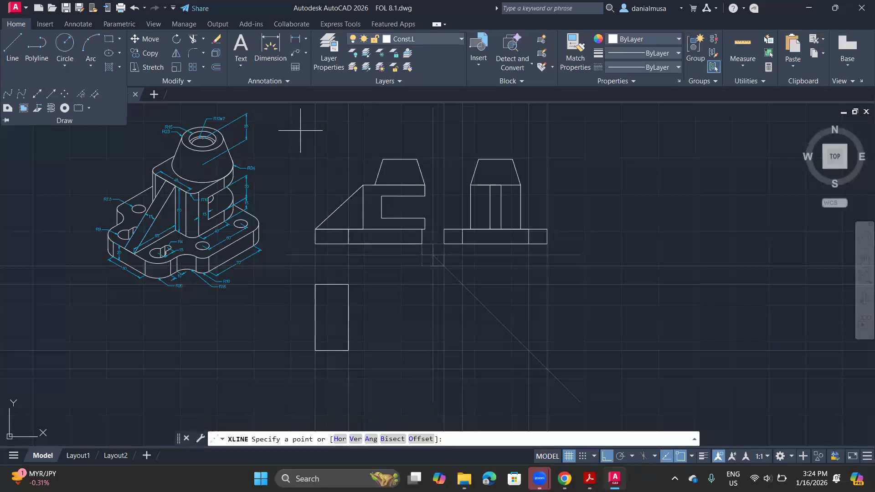
left_click(423, 229)
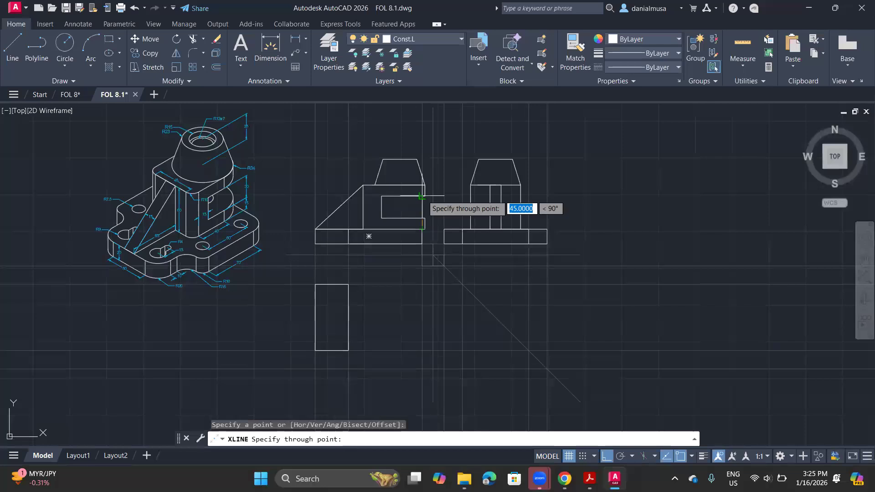
left_click(422, 197)
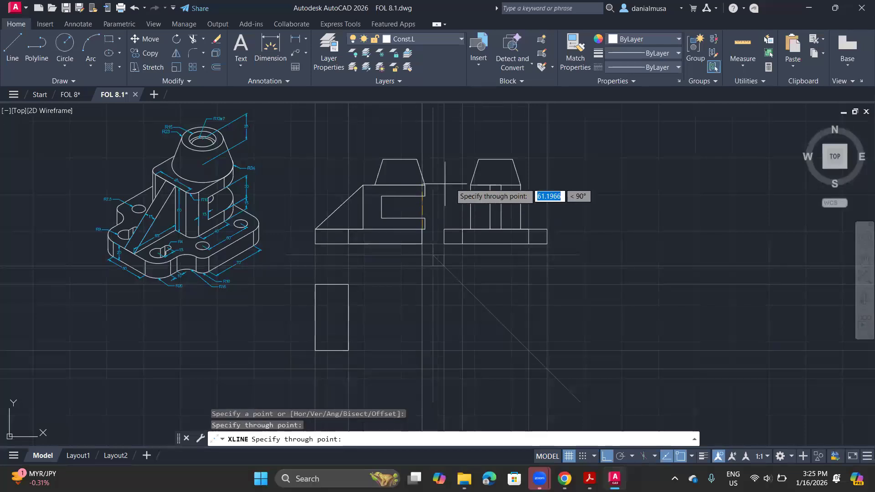
key("Escape")
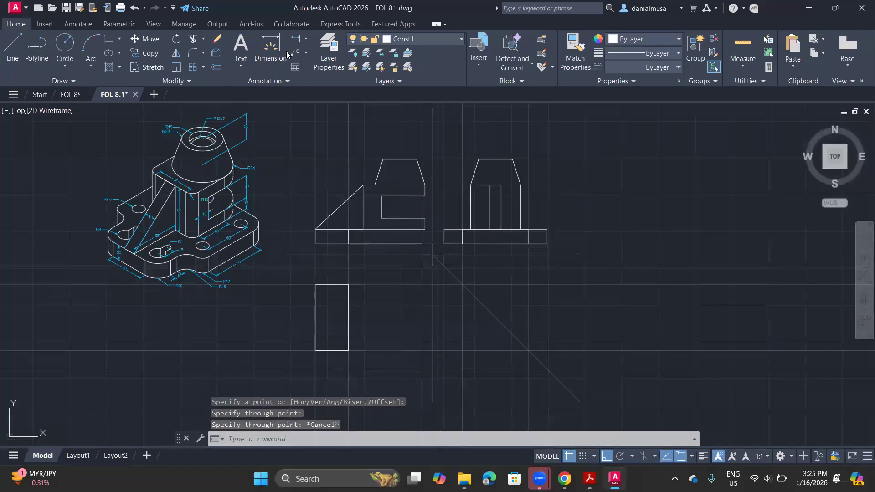
Step: On layer OBJ.L, draw the top view base's wide rectangle, 100 by 140, between the construction-line intersections beside the narrow rectangle
left_click(418, 39)
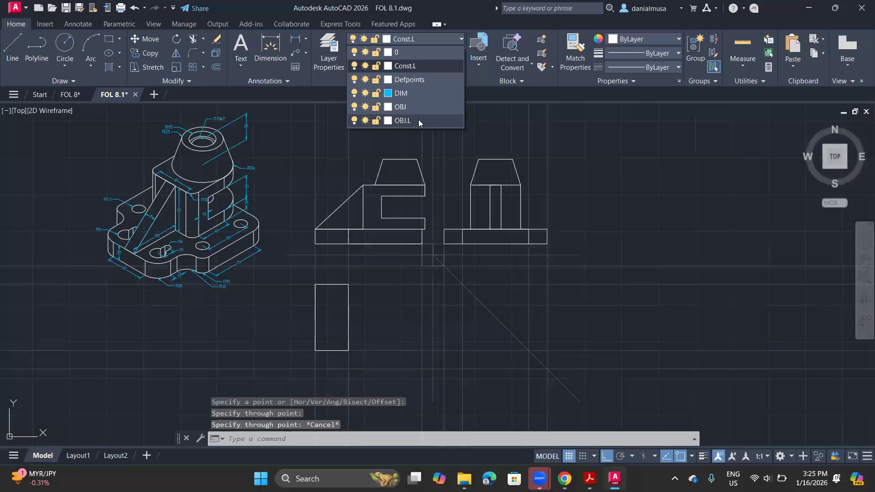
left_click(420, 121)
type("rec")
key("Return")
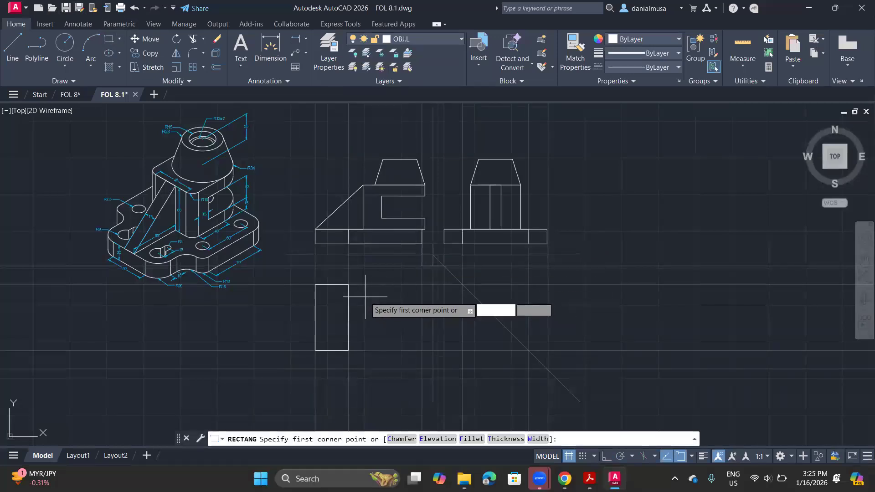
left_click(348, 266)
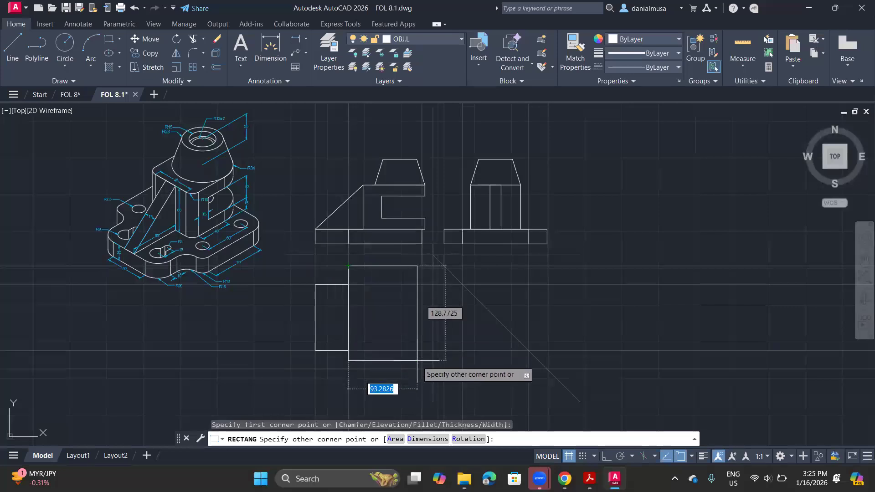
left_click(422, 368)
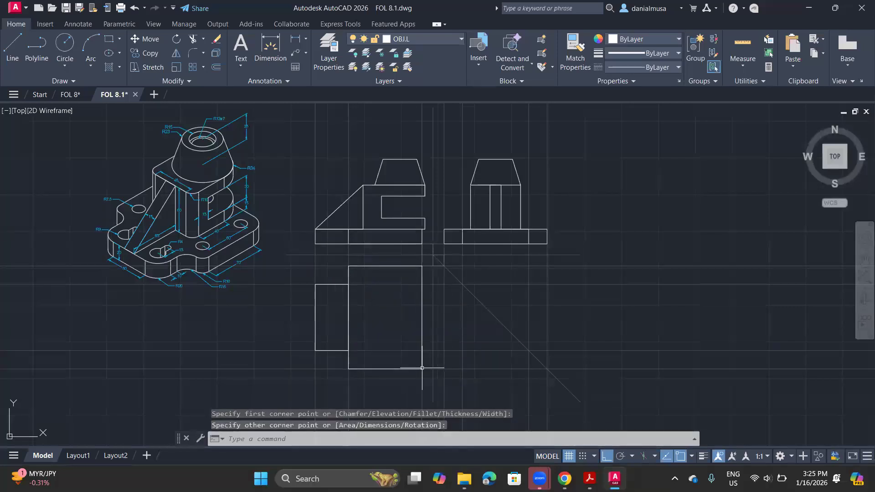
key("Escape")
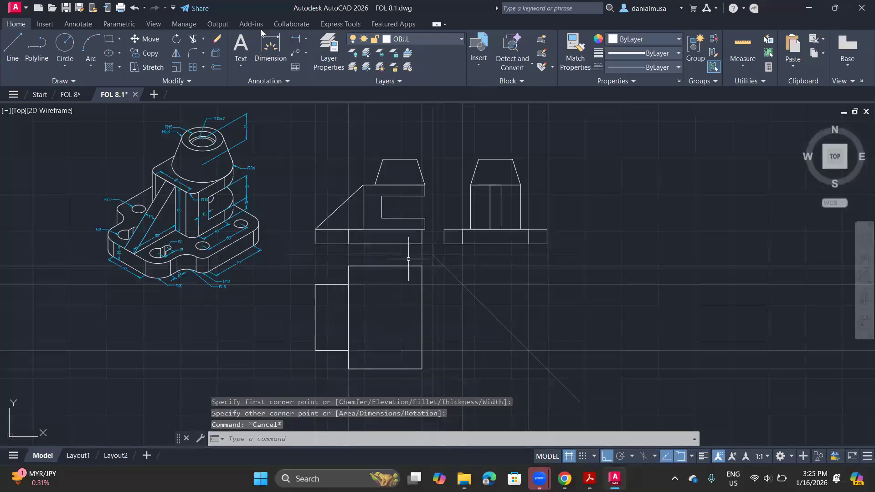
Step: Trim the shared edge between the narrow and wide rectangles to leave one stepped base outline in the top view
left_click(192, 39)
left_click_drag(350, 294, 329, 310)
key("Escape")
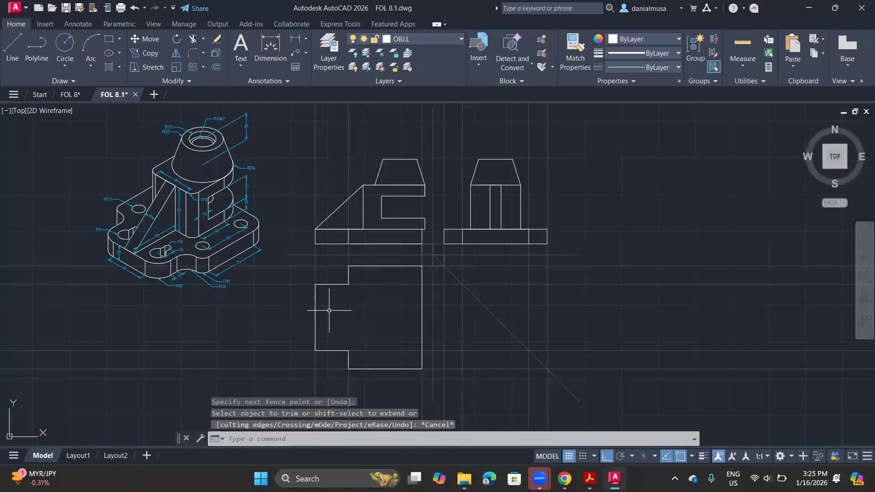
Step: Delete all the horizontal and vertical construction lines projected through the three views, keeping the diagonal and its reference lines
left_click(272, 254)
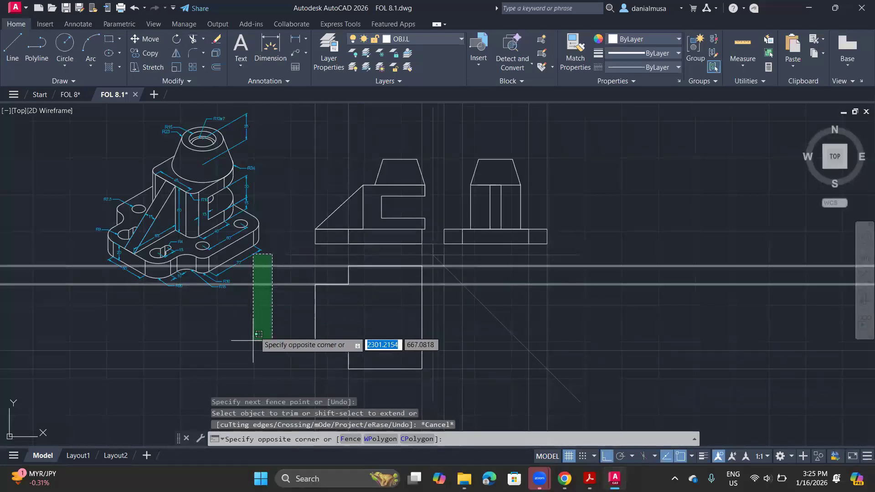
left_click(269, 379)
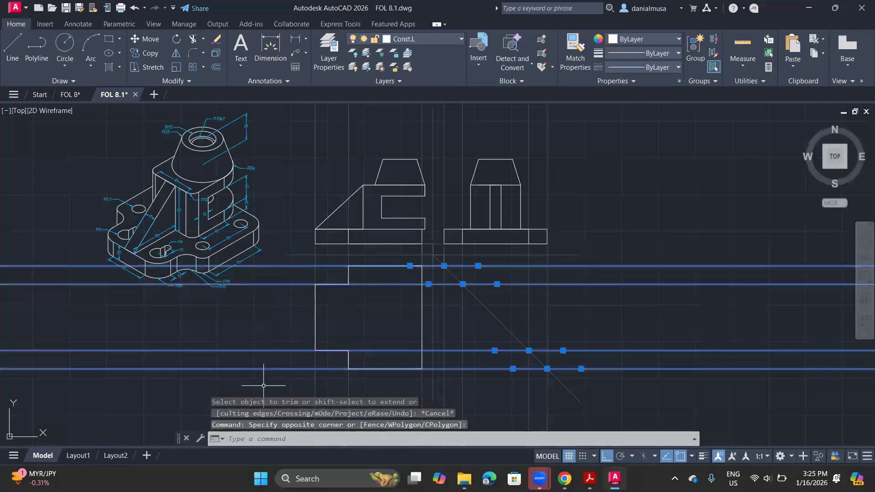
mouse_move(531, 336)
middle_mouse_down()
mouse_move(469, 381)
mouse_move(493, 253)
middle_mouse_up()
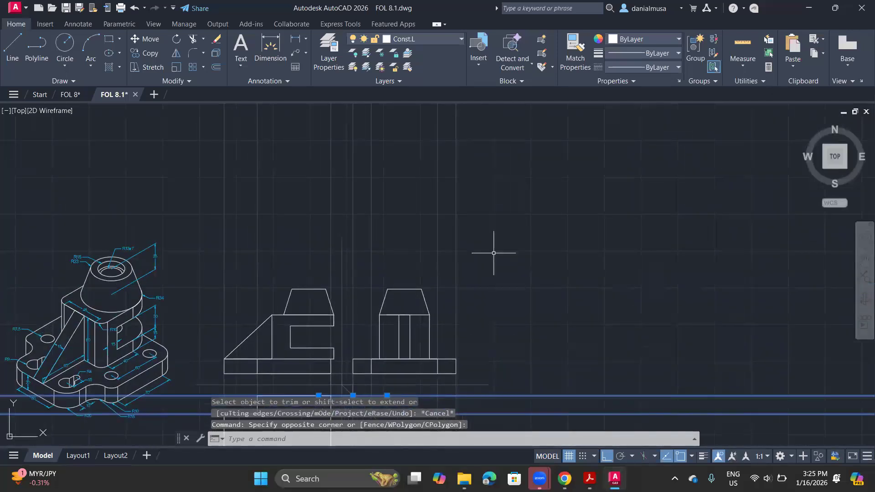
left_click(496, 197)
left_click(192, 182)
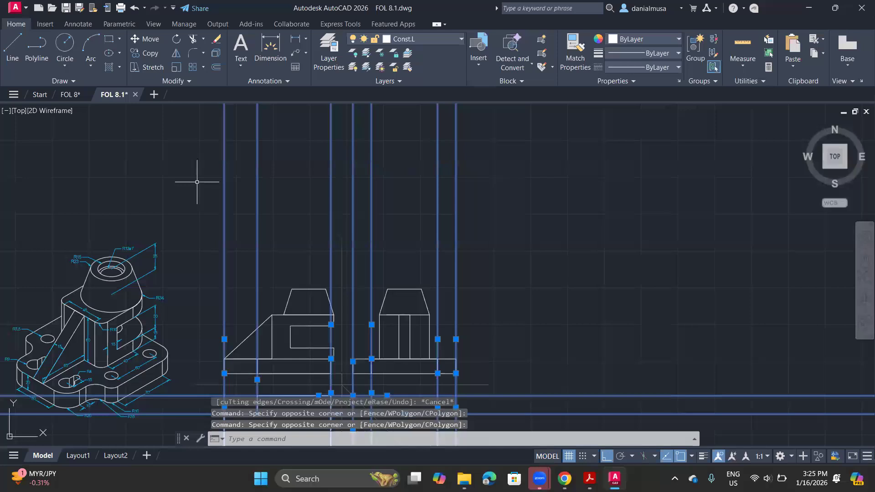
key("Delete")
Step: Make Const.L the current layer and draw a vertical construction line through the side view column's outer edge nearest the front view
scroll(521, 350, "down", 2)
middle_click_drag(518, 262, 521, 212)
scroll(410, 273, "up", 2)
middle_click_drag(410, 273, 411, 310)
scroll(355, 334, "up", 2)
mouse_move(357, 333)
middle_mouse_down()
mouse_move(405, 363)
mouse_move(420, 338)
middle_mouse_up()
scroll(162, 234, "down", 2)
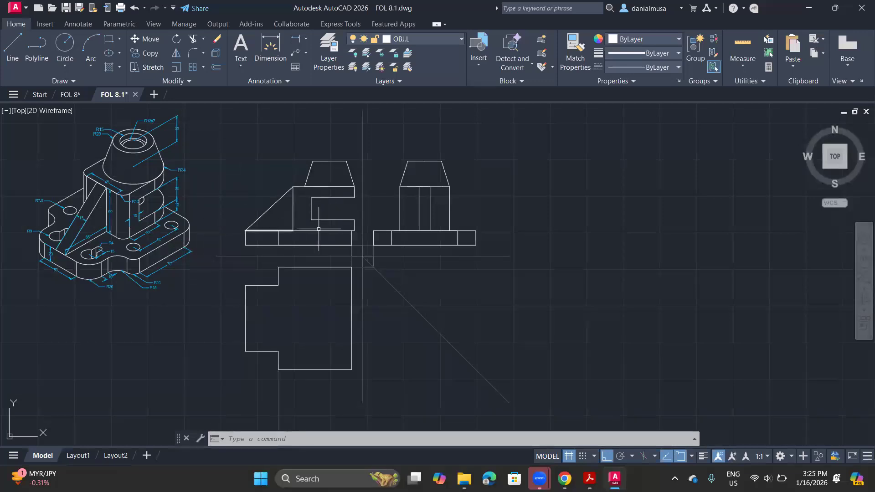
left_click(418, 38)
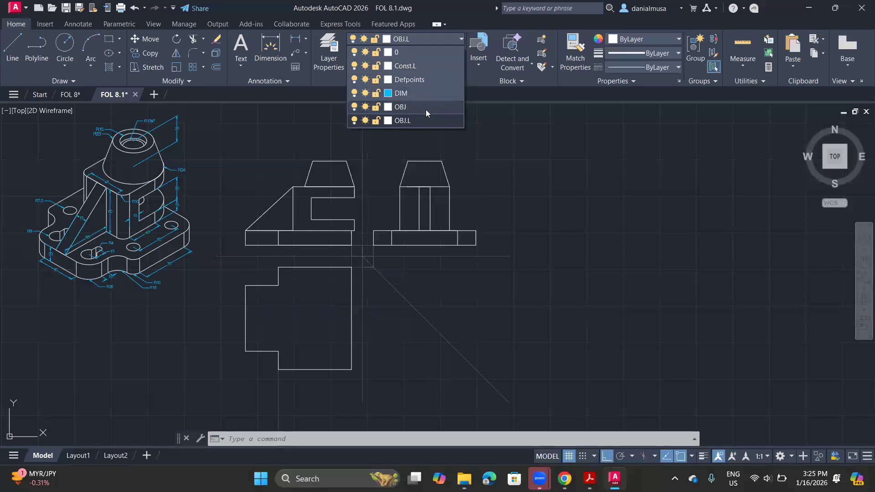
left_click(425, 66)
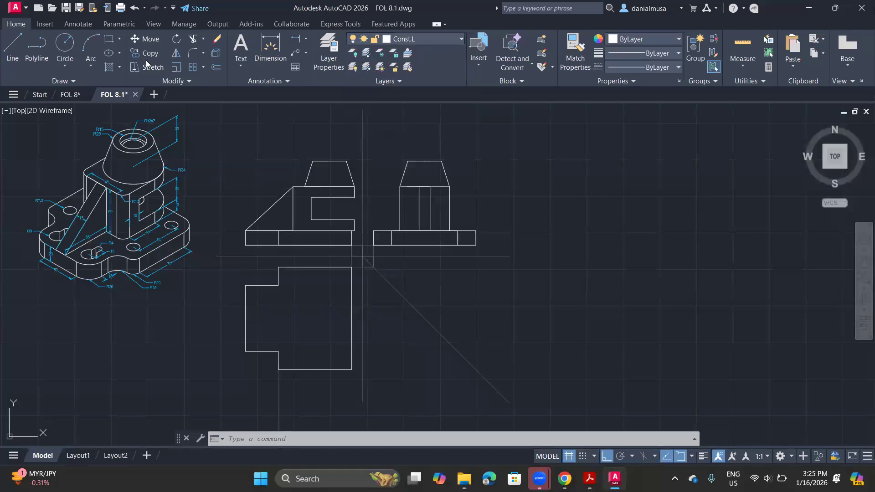
left_click(66, 82)
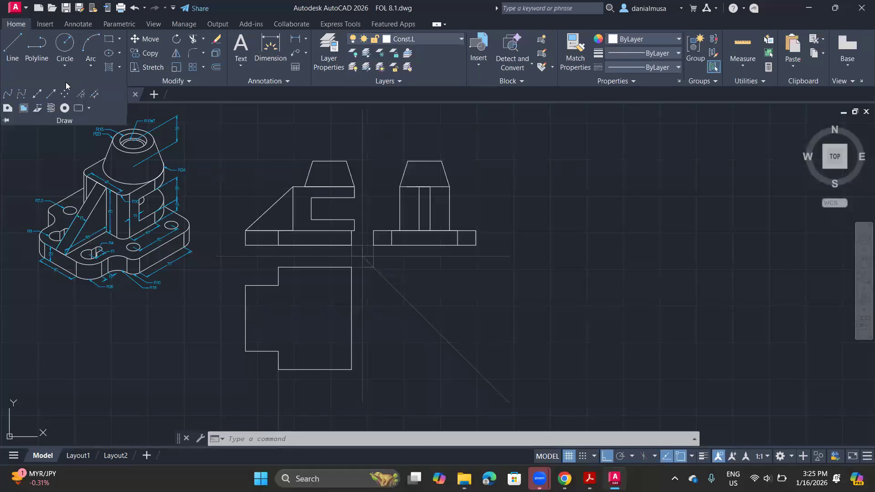
left_click(37, 93)
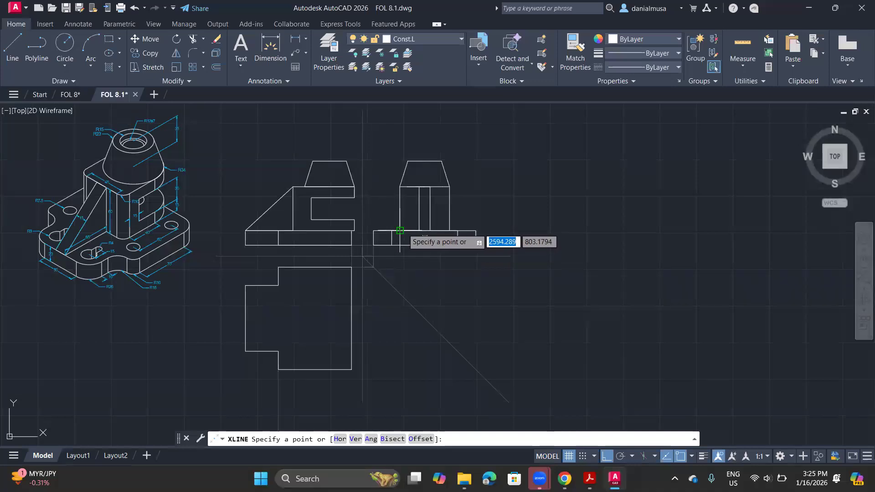
left_click(399, 230)
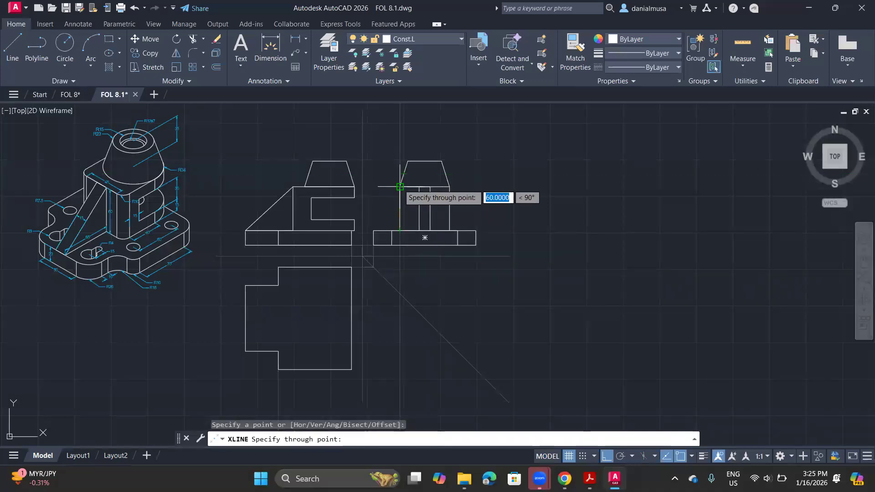
left_click(400, 187)
key("Return")
Step: Draw a second vertical construction line through the side view column's outer edge farthest from the front view
key("Return")
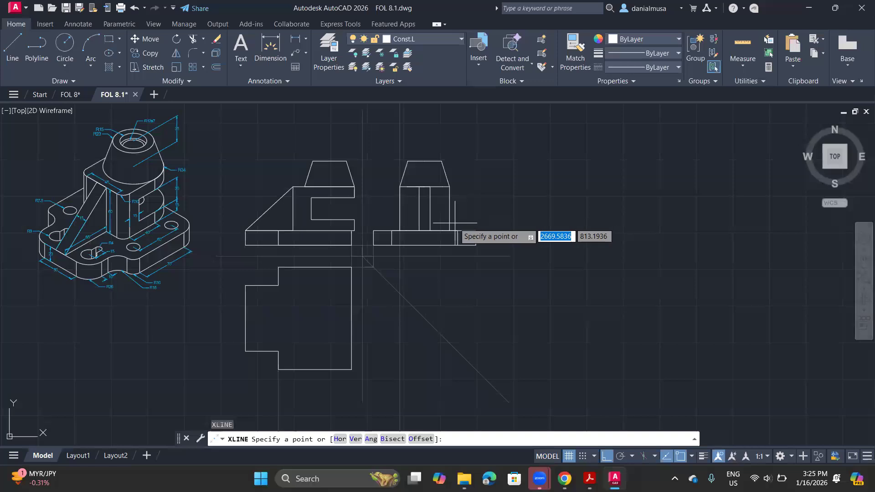
left_click(424, 237)
left_click(449, 187)
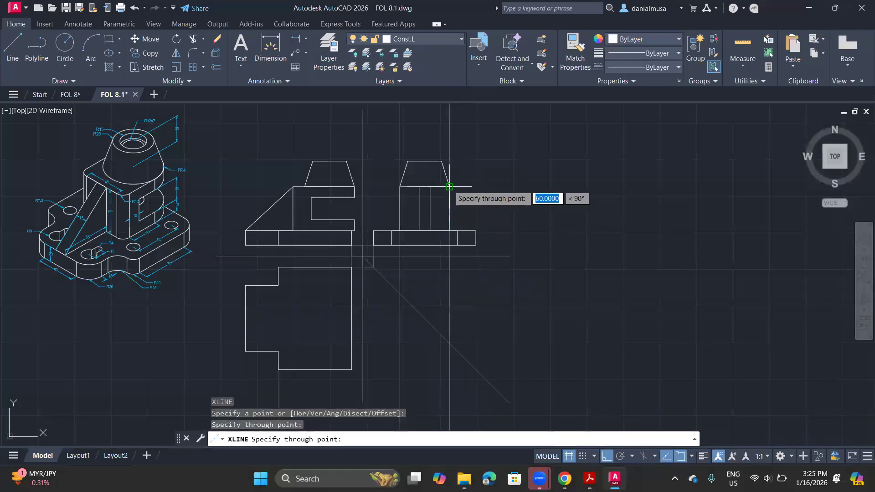
key("Return")
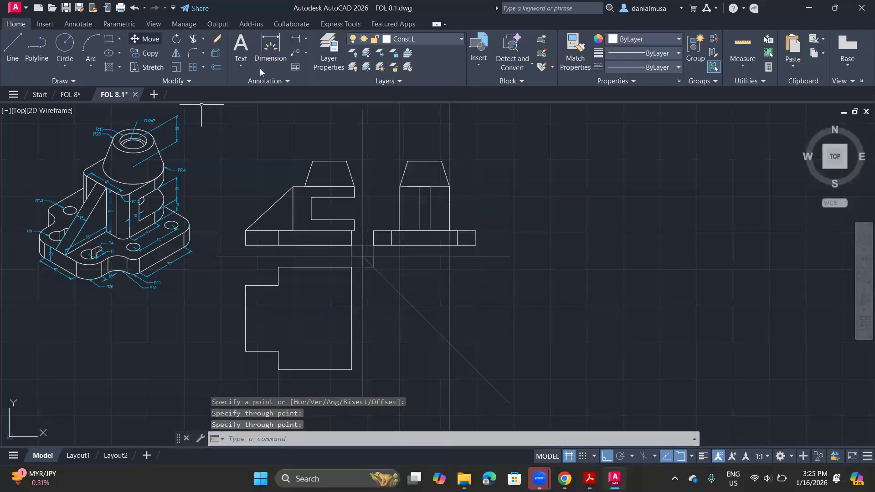
Step: Set the transparency of layer Const.L to 60
left_click(328, 70)
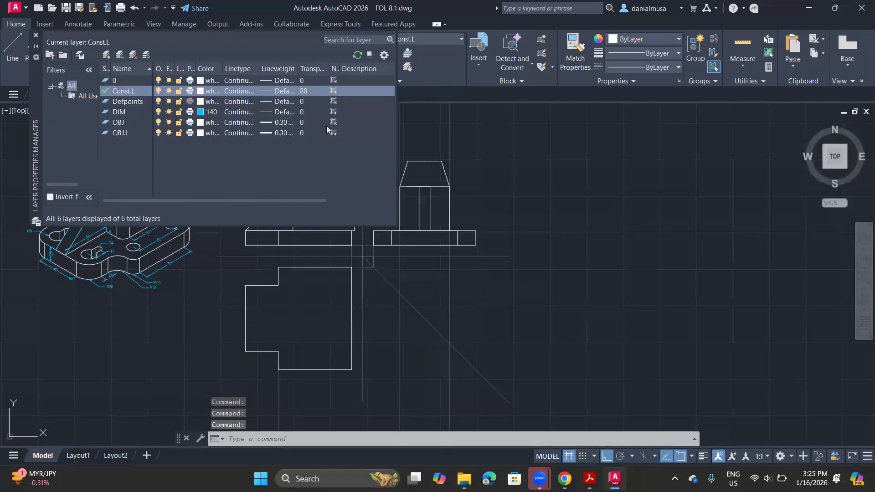
right_click(300, 91)
left_click(319, 94)
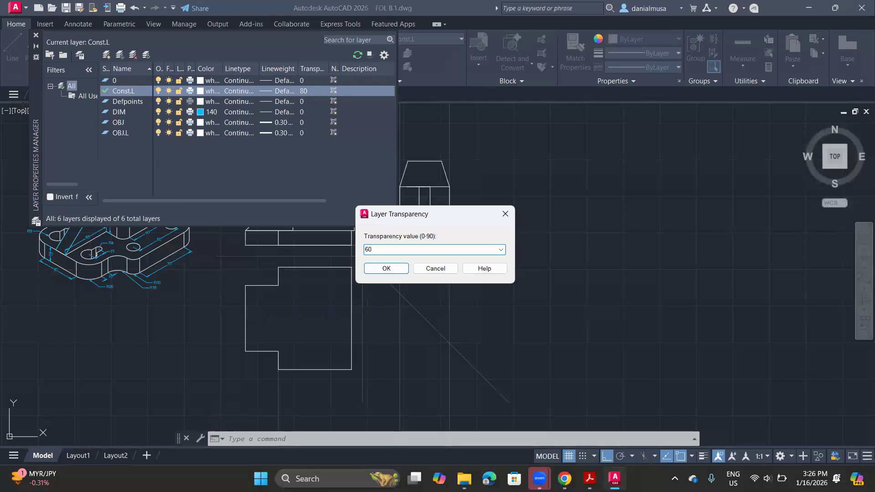
key("Return")
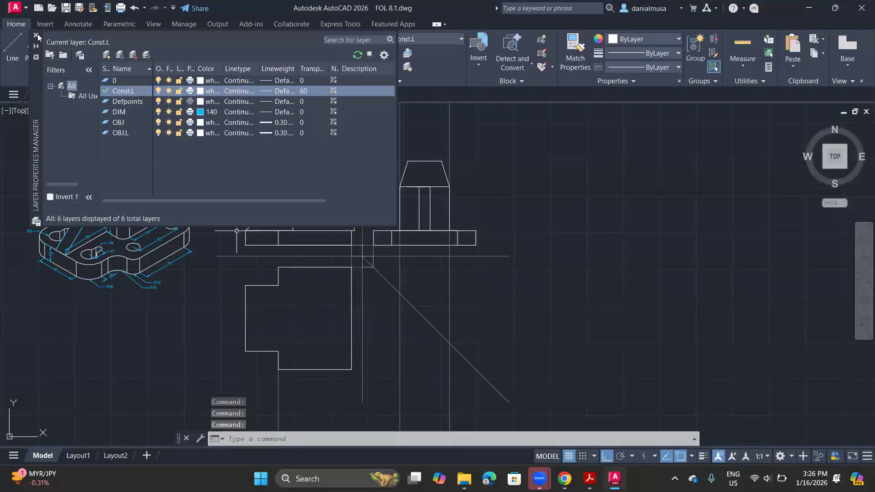
left_click(36, 36)
Step: Draw horizontal construction lines through the points where the two vertical column lines cross the diagonal, projecting them into the top view
left_click(63, 82)
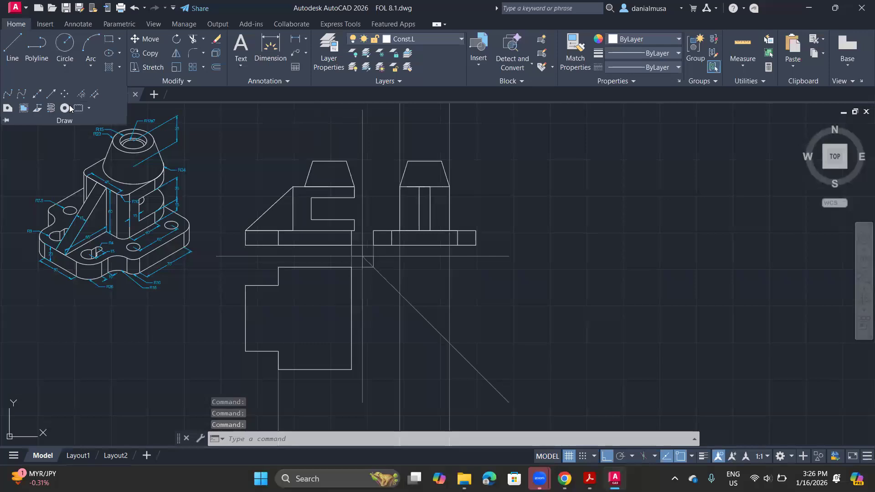
left_click(37, 94)
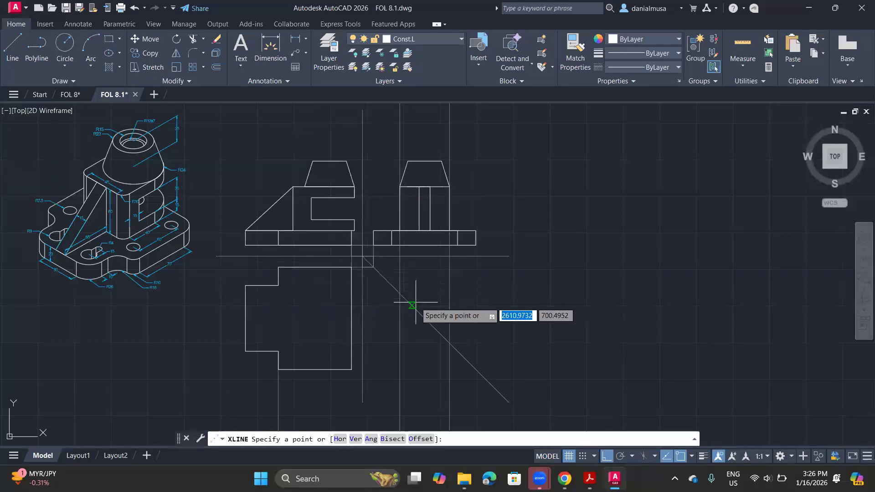
left_click(399, 293)
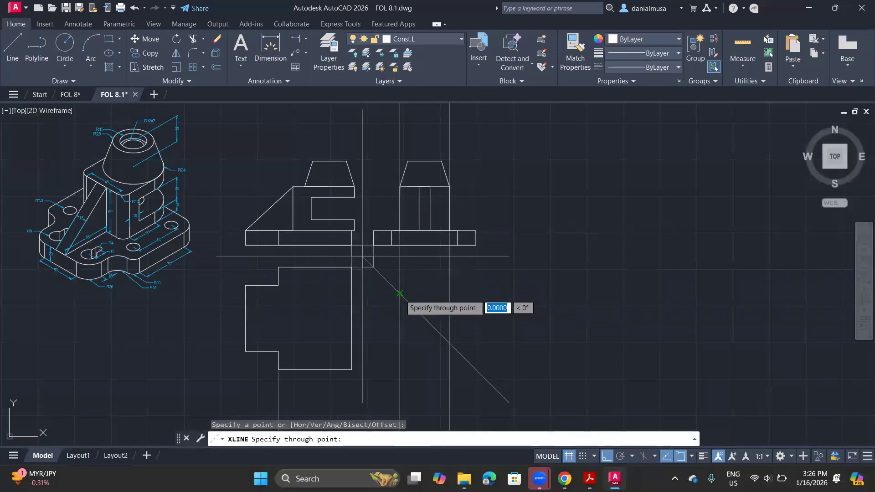
left_click(488, 295)
key("Return")
key("Return")
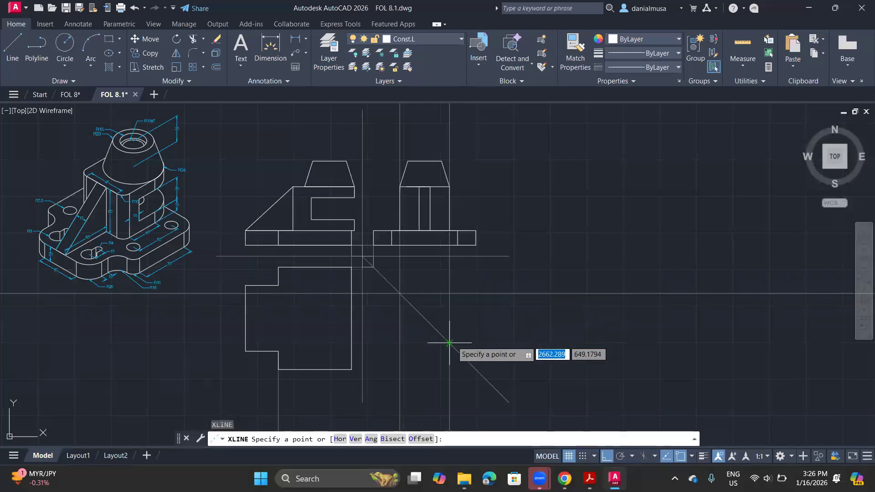
left_click(450, 342)
left_click(497, 339)
key("Return")
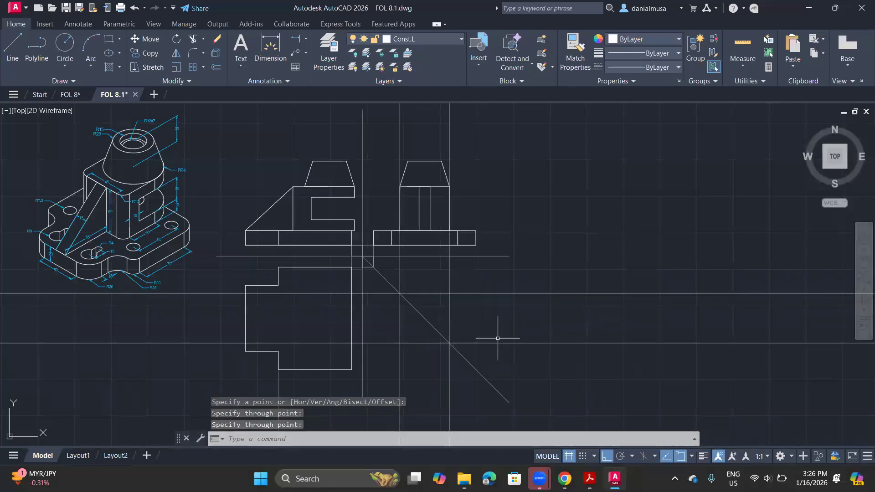
Step: Draw a vertical construction line through the midpoint of the cone's top edge in the front view
middle_click_drag(377, 279, 447, 334)
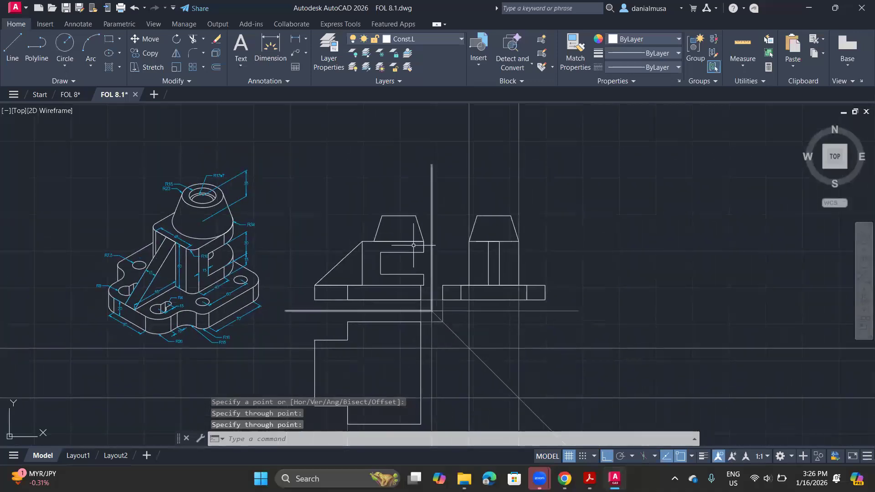
key("Return")
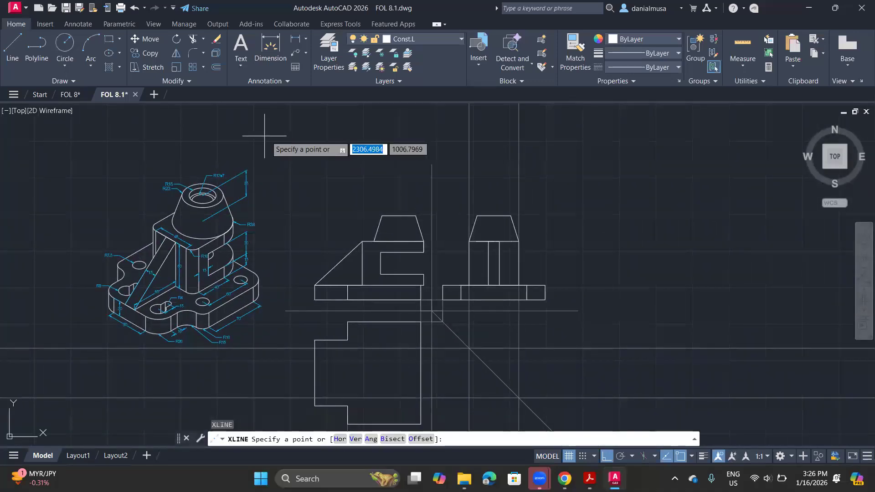
left_click(399, 216)
left_click(399, 187)
key("Return")
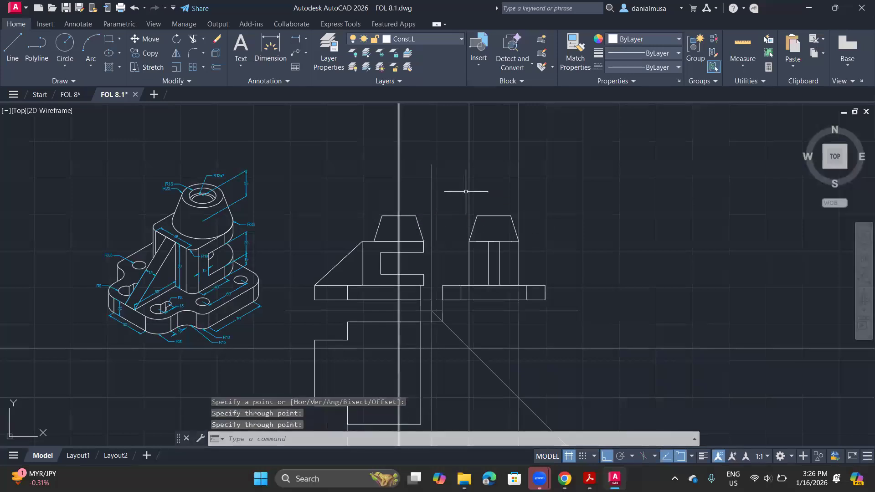
Step: Draw a vertical construction line through the midpoint of the cone's top edge in the side view
key("Return")
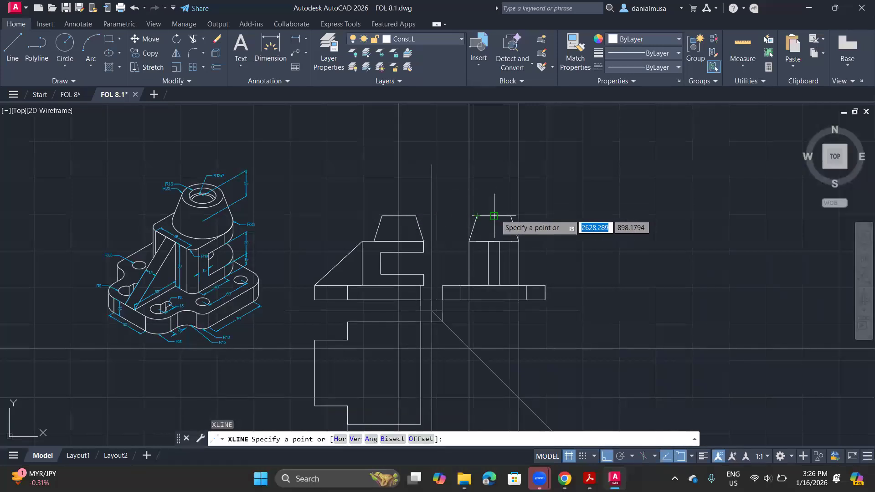
left_click(494, 216)
left_click(494, 201)
key("Return")
Step: Draw a horizontal construction line through the point where the side view's cone centre line crosses the diagonal
middle_click_drag(576, 303, 581, 249)
key("Return")
left_click(500, 317)
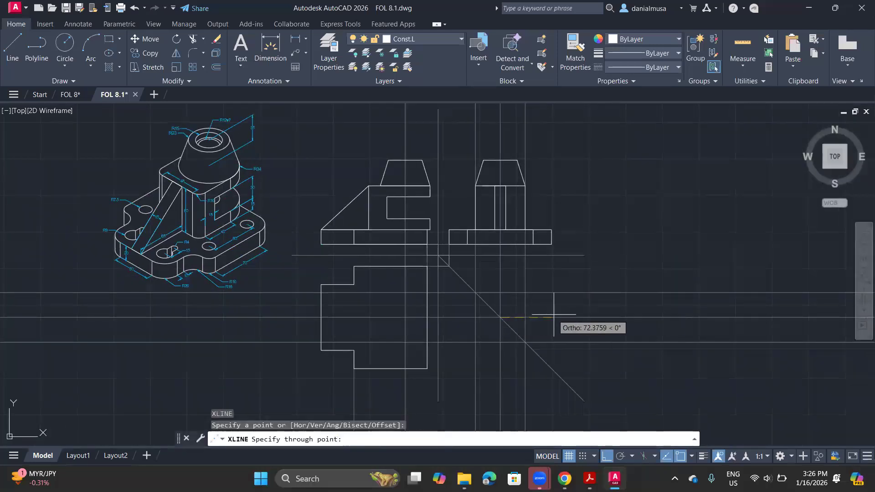
Step: Finish the horizontal centre construction line across the top view and add a vertical one through the front view column's upper-left corner
left_click(554, 314)
key("Return")
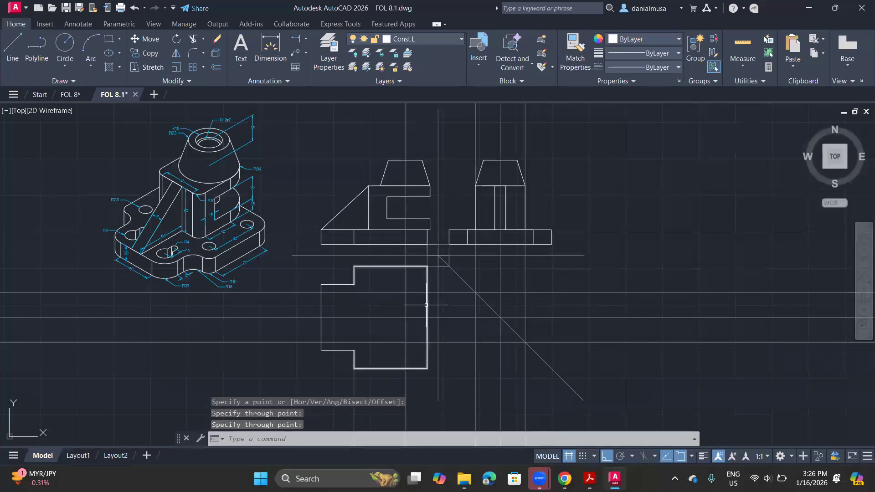
mouse_move(444, 287)
middle_mouse_down()
mouse_move(461, 296)
mouse_move(461, 308)
middle_mouse_up()
key("Return")
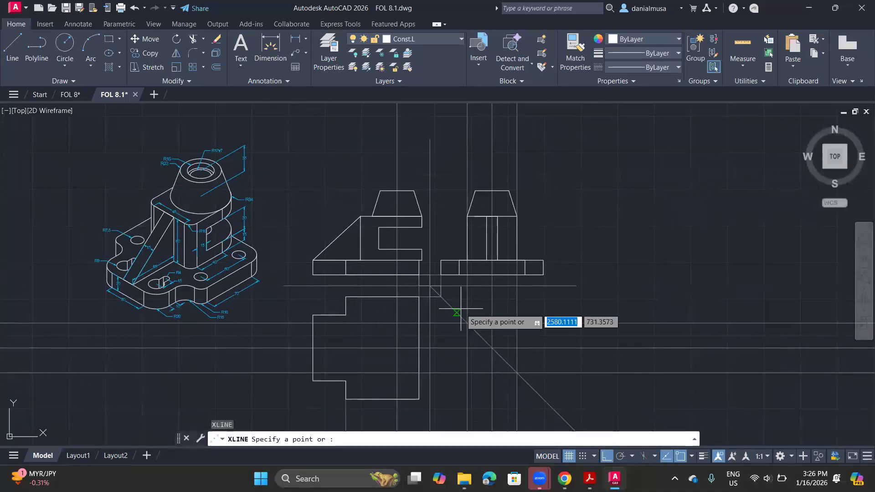
left_click(360, 216)
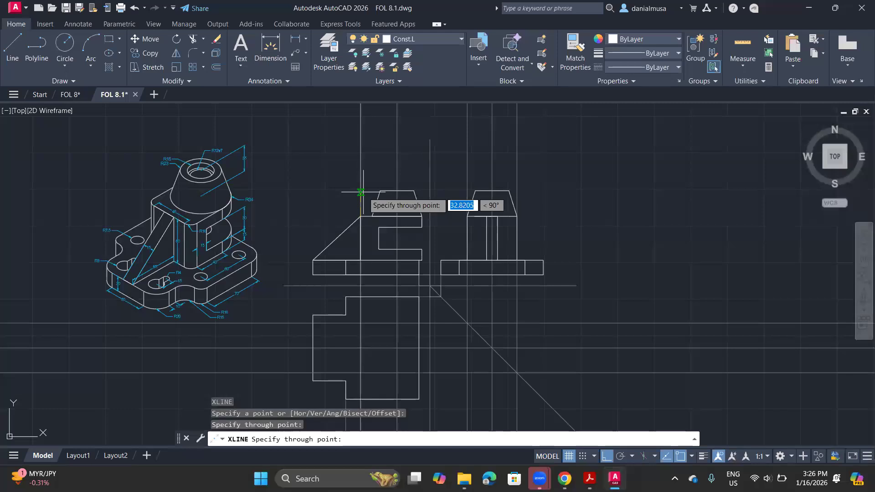
left_click(361, 191)
key("Return")
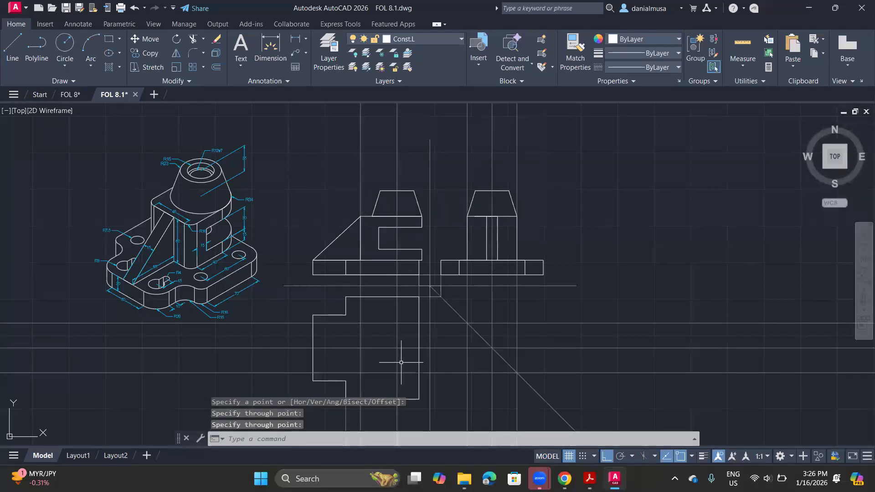
Step: Make OBJ.L the current layer
left_click(418, 39)
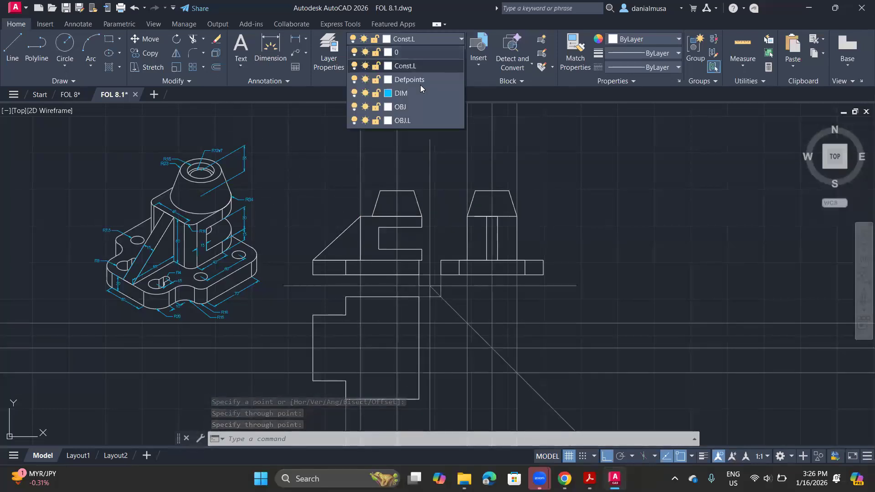
left_click(412, 118)
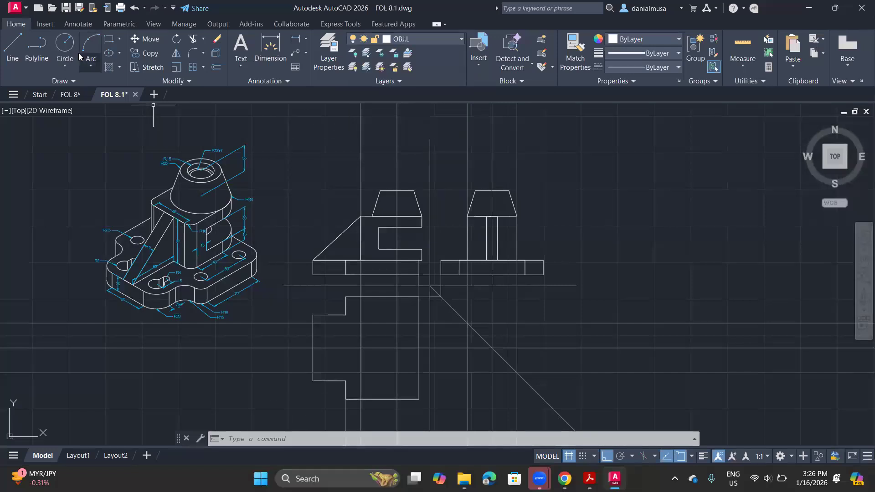
left_click(65, 43)
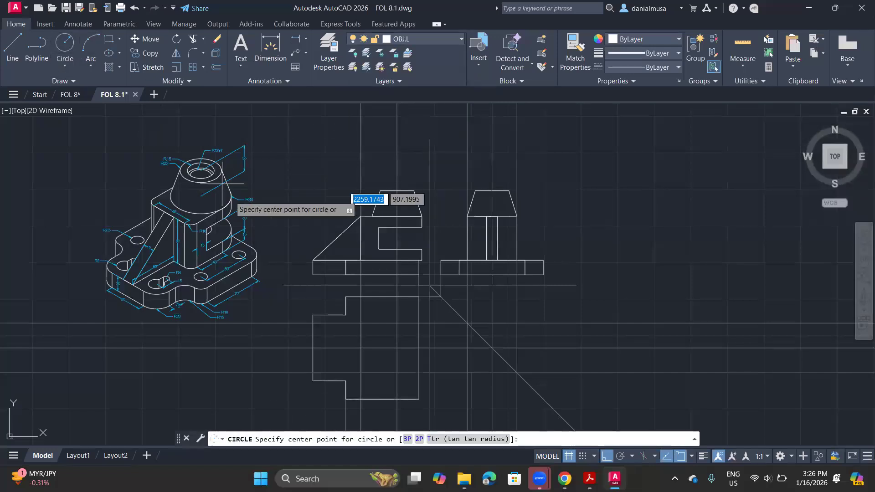
scroll(246, 238, "up", 2)
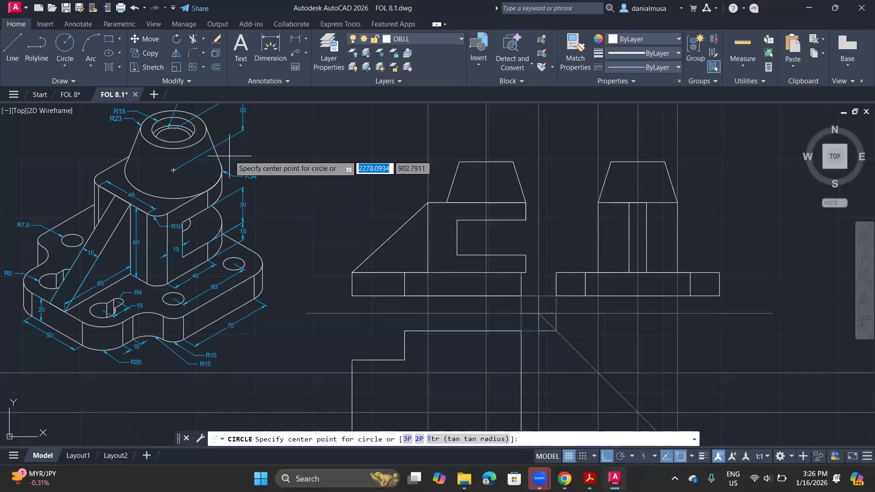
mouse_move(367, 328)
middle_mouse_down()
mouse_move(324, 287)
mouse_move(236, 237)
middle_mouse_up()
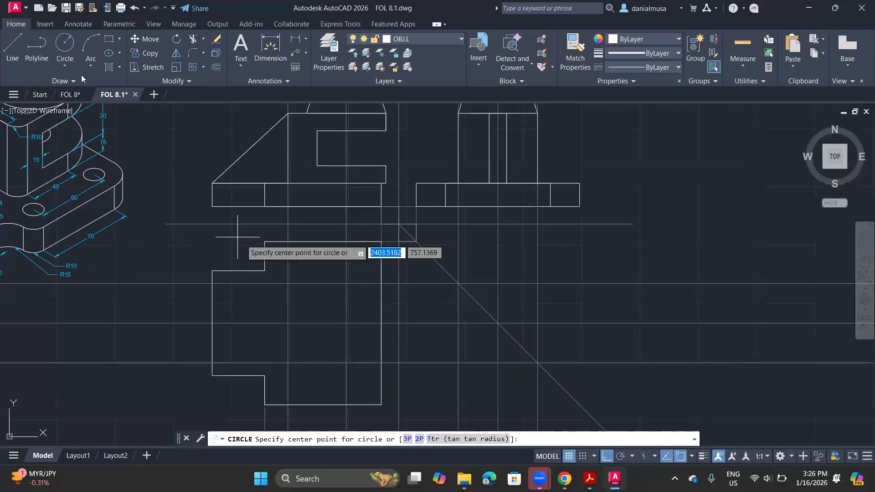
key("Escape")
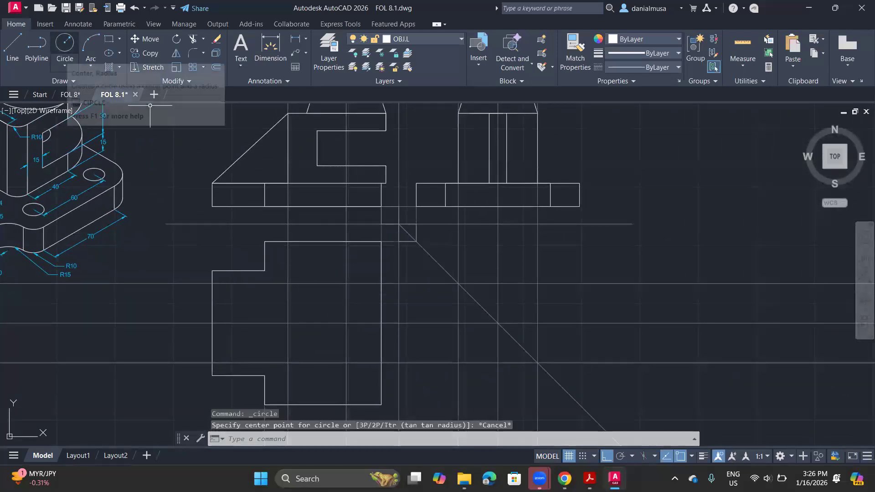
right_click(183, 236)
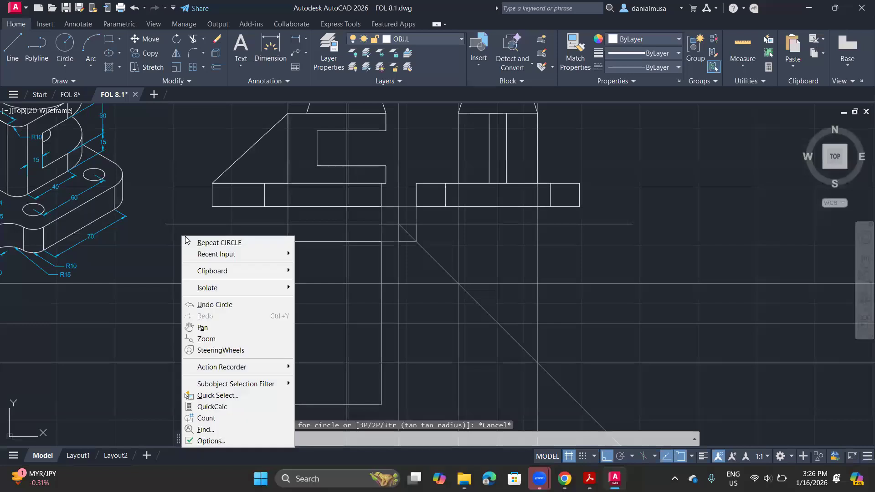
key("Escape")
Step: Check the insertion scale unit in the Drawing Units settings and accept them without changes
type("un")
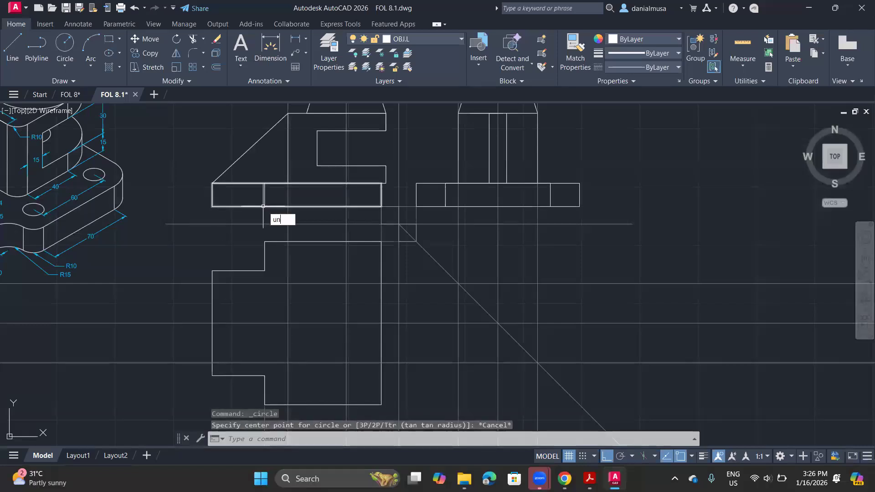
type("it")
key("Return")
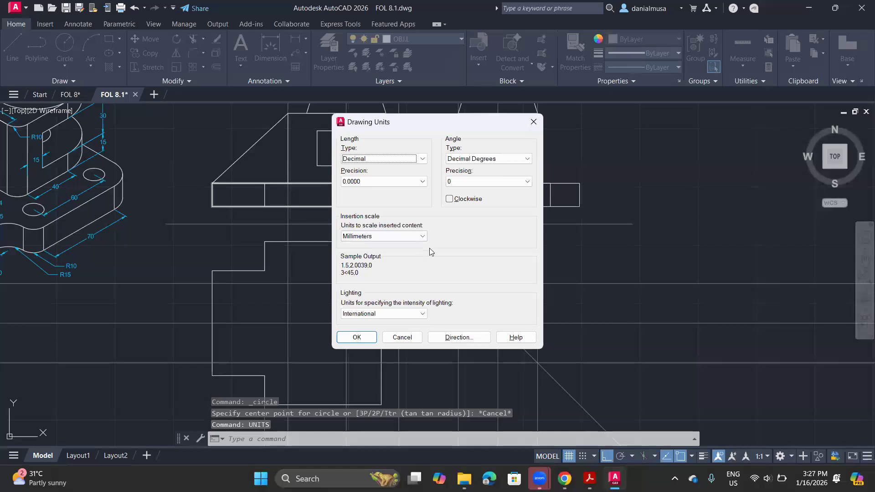
left_click(421, 236)
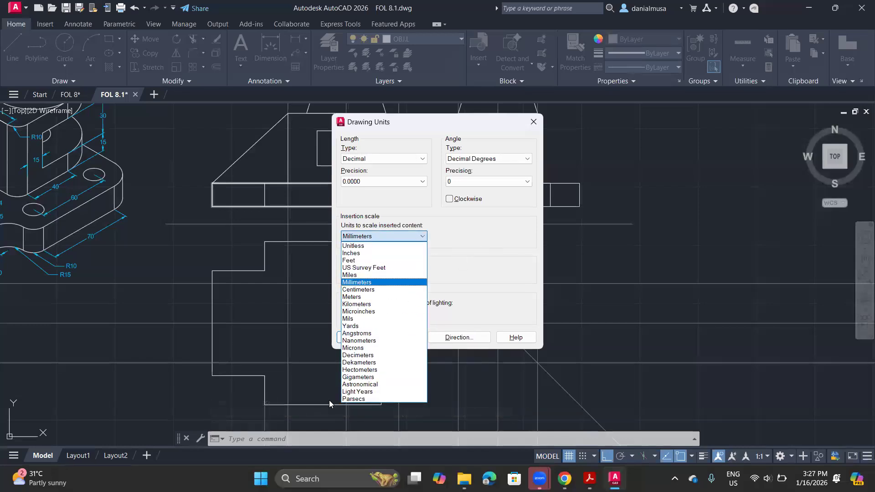
left_click(477, 256)
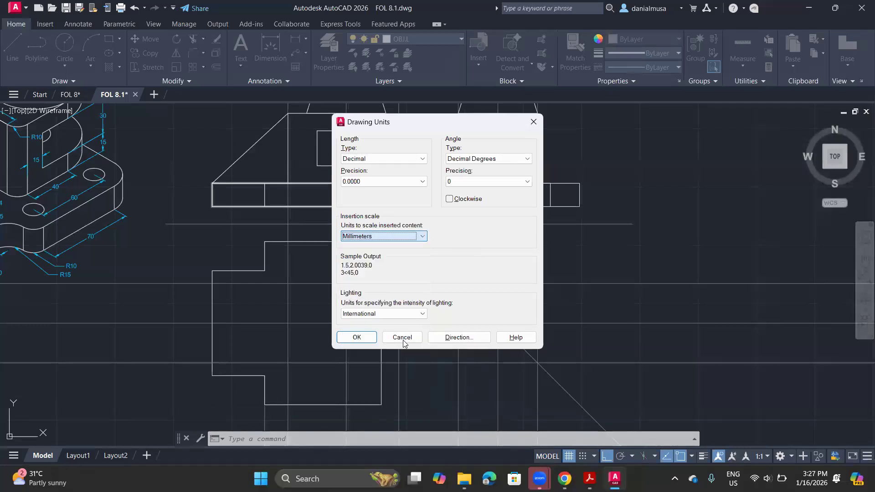
left_click(357, 338)
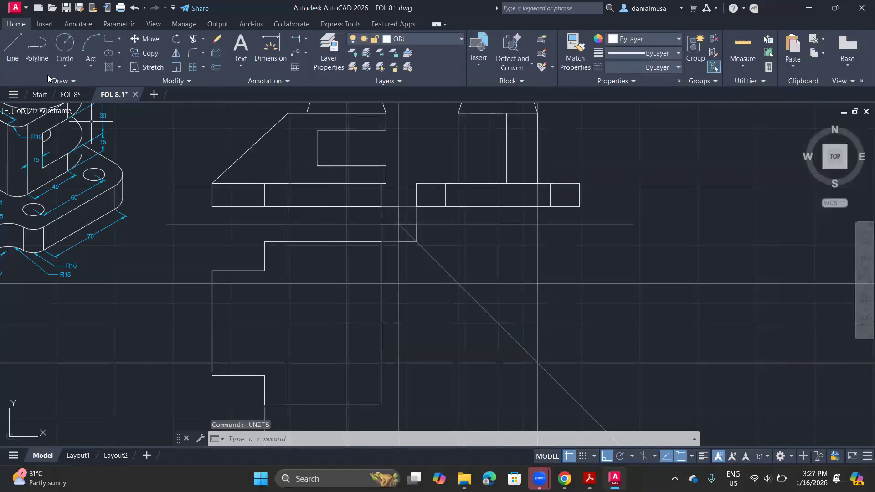
Step: Draw a circle of radius 34 in the top view, centred where the vertical and horizontal centre construction lines cross
left_click(65, 44)
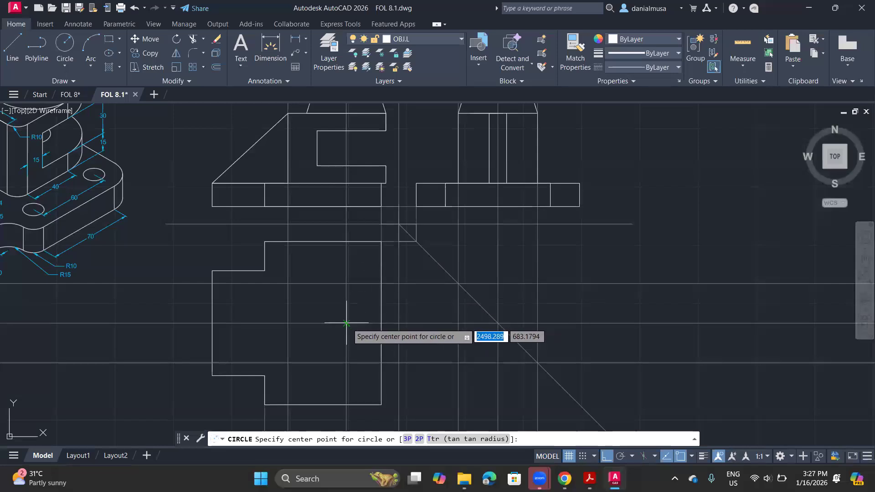
scroll(360, 332, "down", 3)
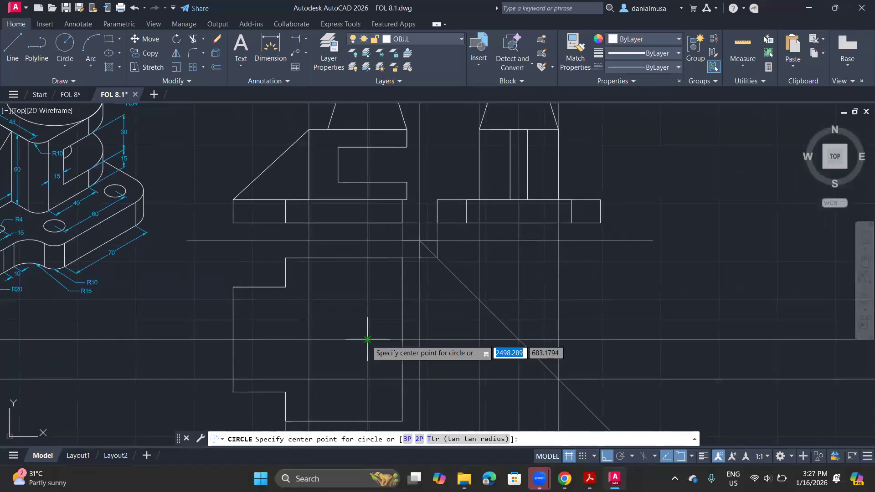
left_click(366, 339)
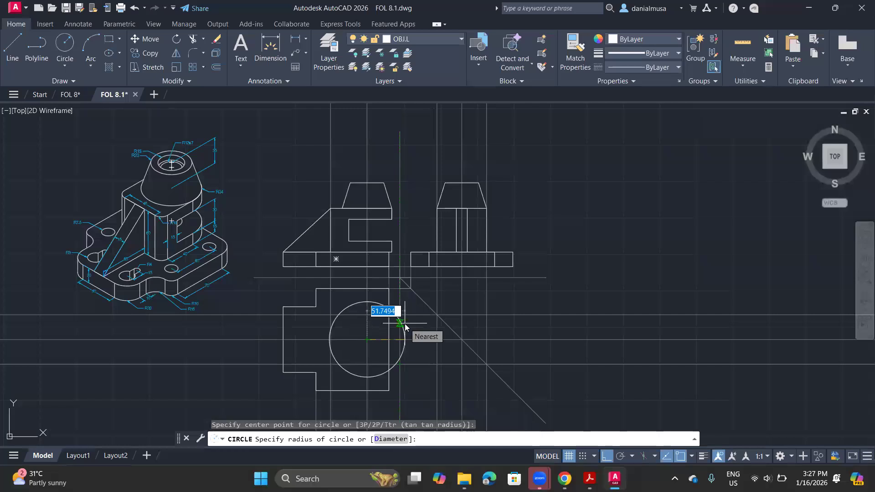
type("34")
key("Return")
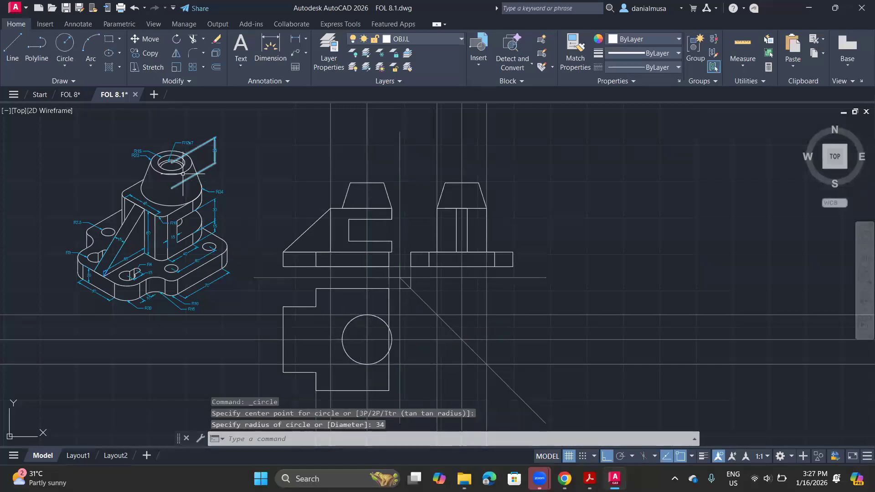
Step: Check the rim ellipse of the isometric cone, and draw a second circle of radius 34 on the same top-view centre
left_click(158, 171)
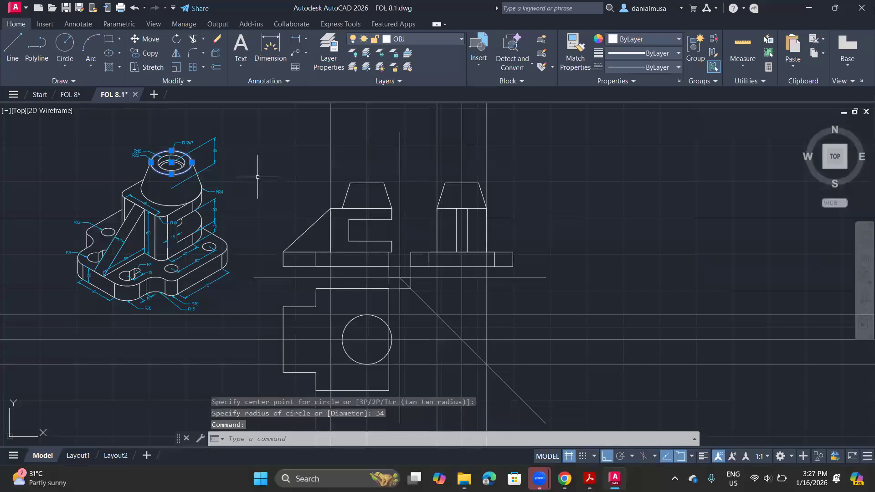
scroll(178, 150, "up", 4)
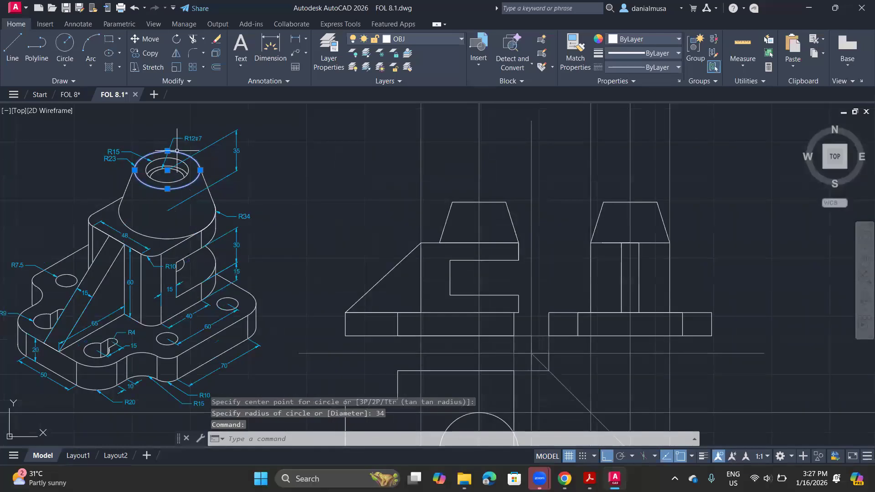
key("Escape")
scroll(148, 147, "down", 3)
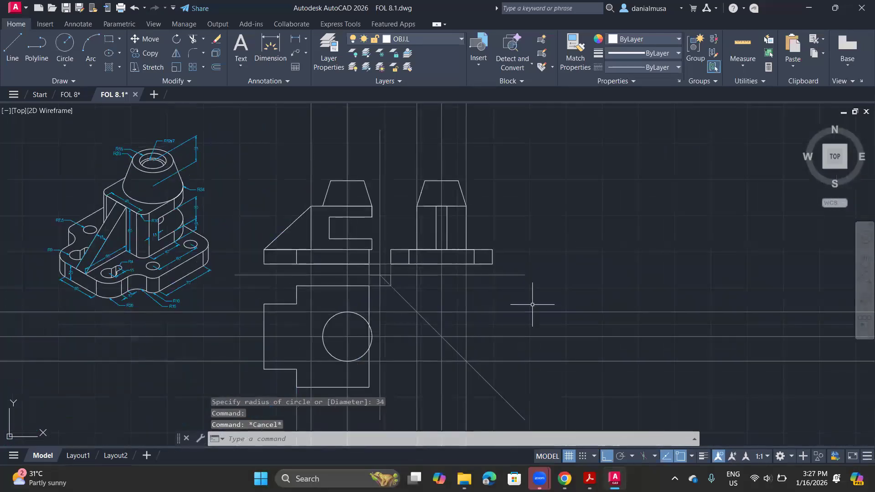
key("Return")
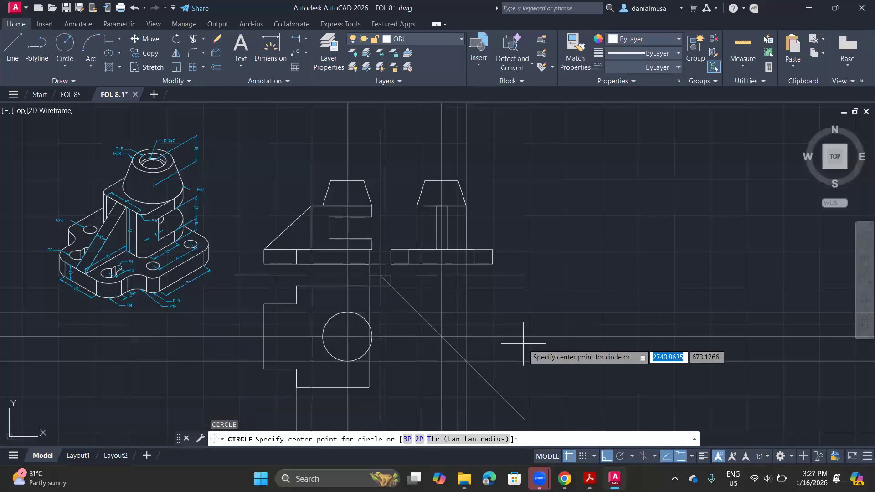
left_click(344, 336)
type("3")
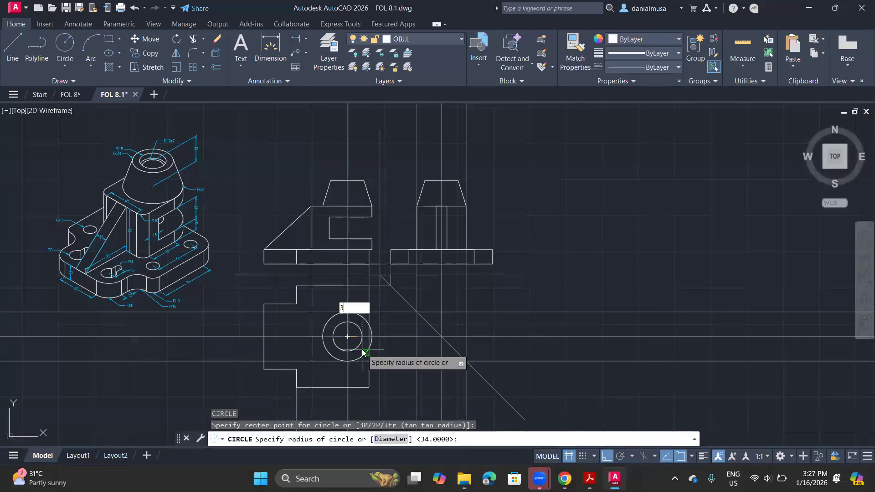
type("4")
key("Return")
Step: Draw a circle of radius 23 concentric with the radius 34 circle in the top view
left_click(58, 61)
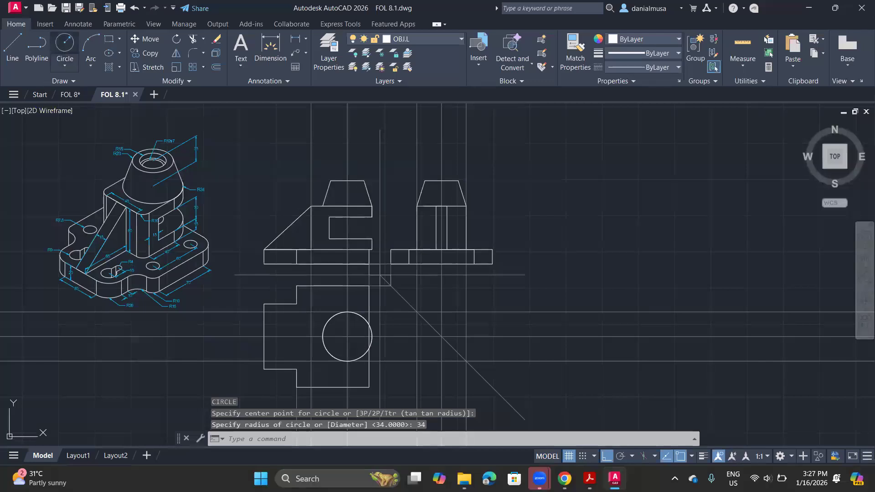
left_click(345, 337)
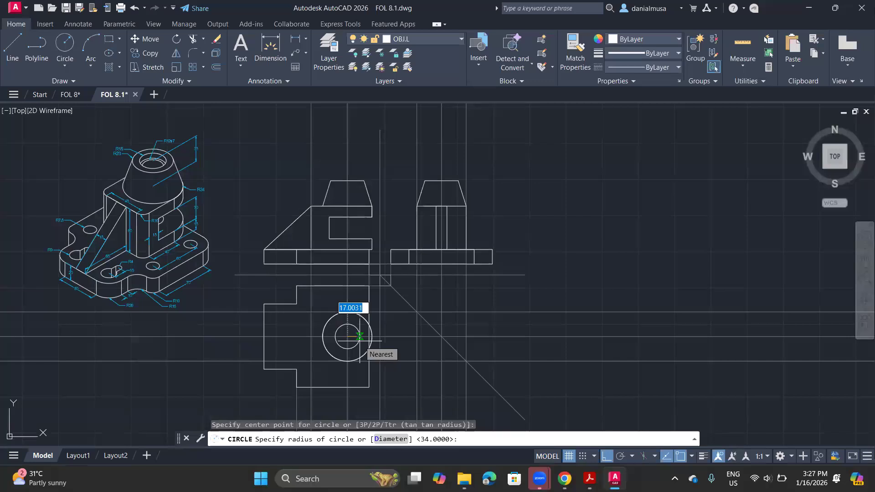
type("23")
key("Return")
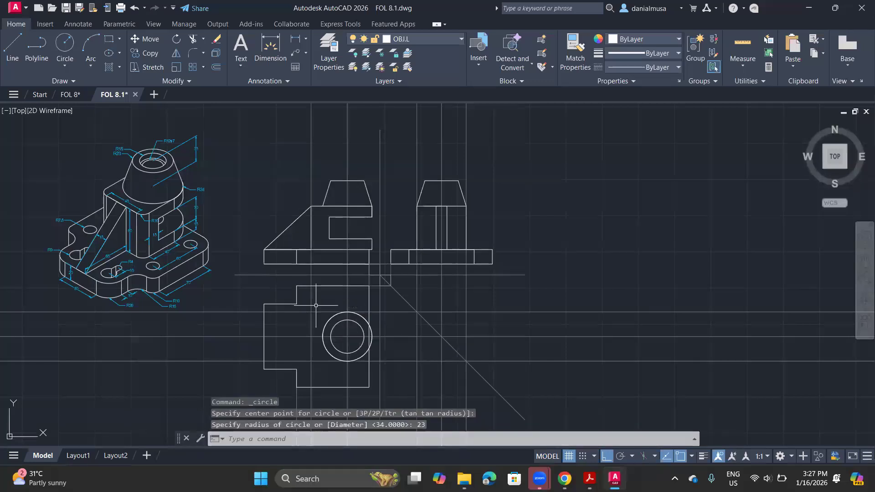
Step: Check the hole's radius on the isometric reference and draw a concentric circle of radius 15 in the top view
scroll(153, 175, "up", 2)
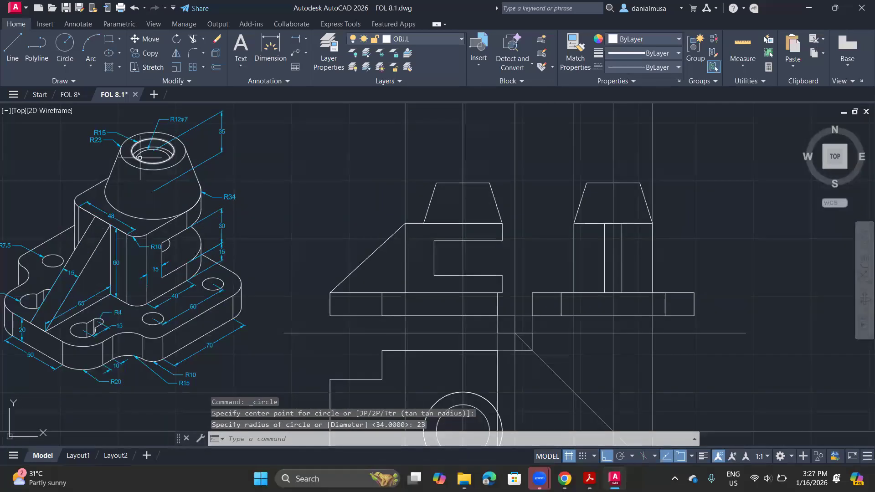
left_click(141, 159)
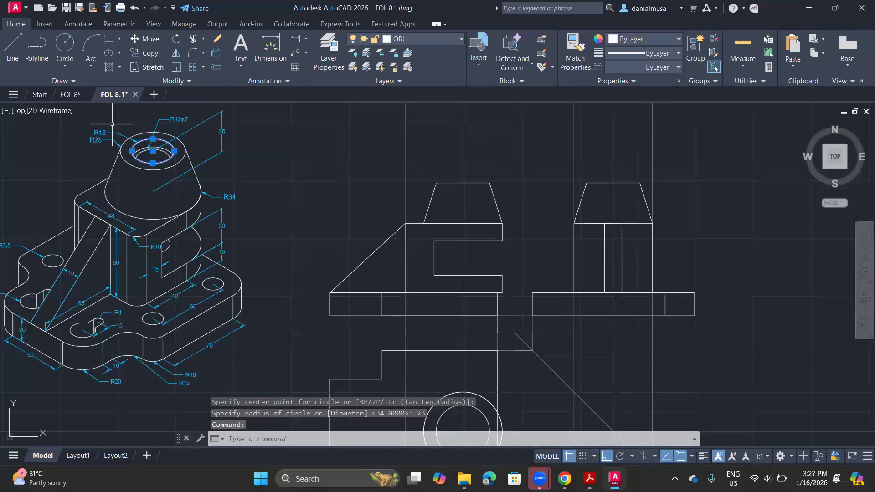
key("Escape")
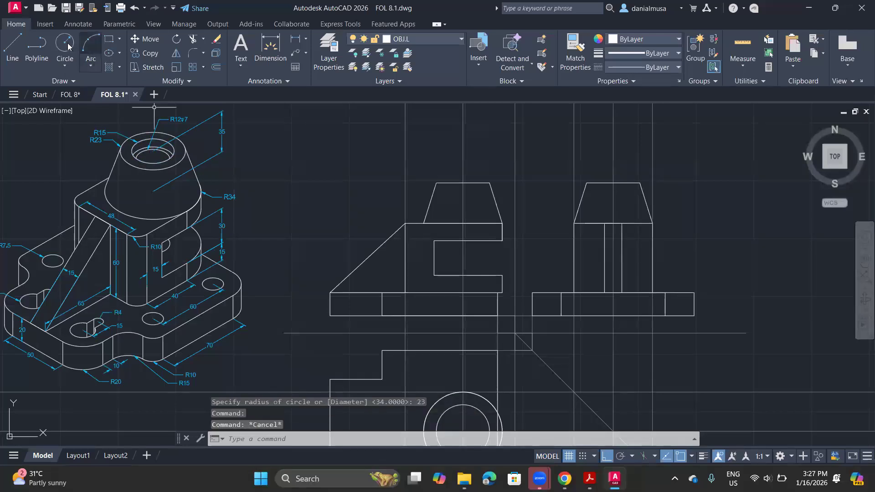
key("Return")
middle_click_drag(466, 430, 418, 319)
left_click(415, 319)
type("15")
key("Return")
Step: Examine the inner bore's radius and depth label on the isometric cone and compare it with the top view circles
mouse_move(266, 225)
middle_mouse_down()
mouse_move(297, 244)
mouse_move(401, 391)
middle_mouse_up()
scroll(241, 200, "up", 4)
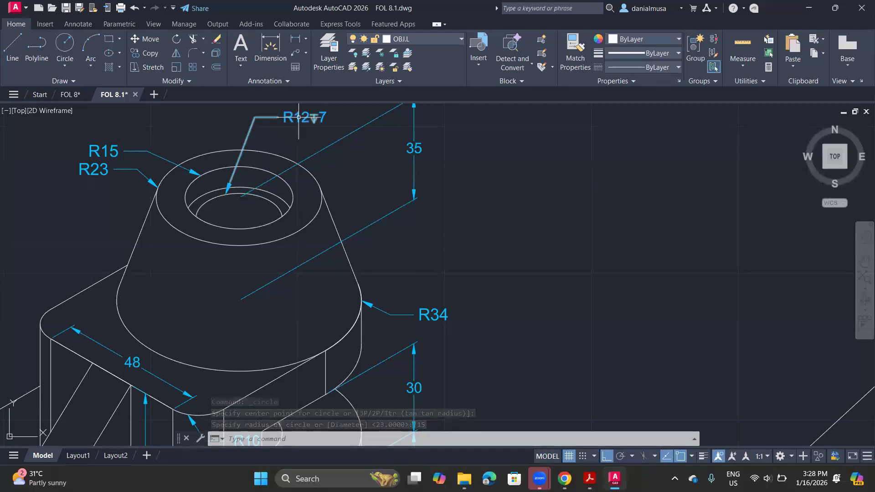
scroll(486, 327, "down", 2)
scroll(487, 327, "down", 2)
scroll(390, 254, "up", 2)
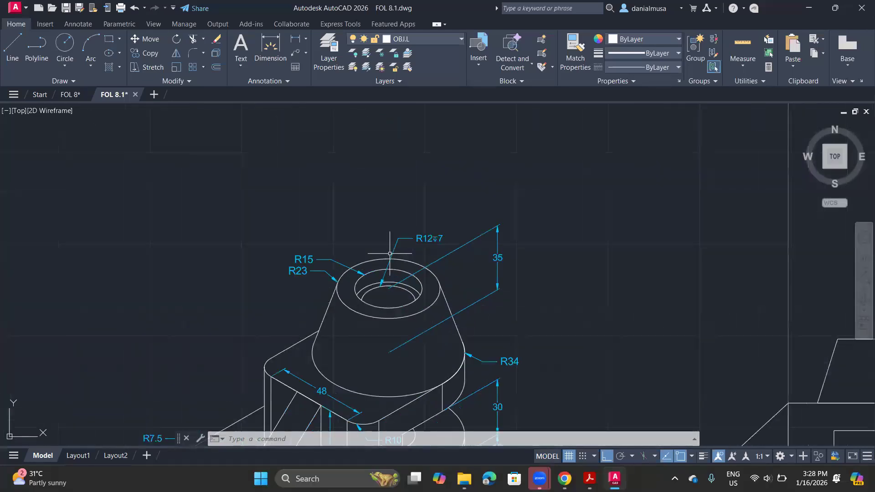
middle_click_drag(518, 319, 445, 260)
scroll(425, 294, "down", 2)
middle_click_drag(460, 326, 371, 207)
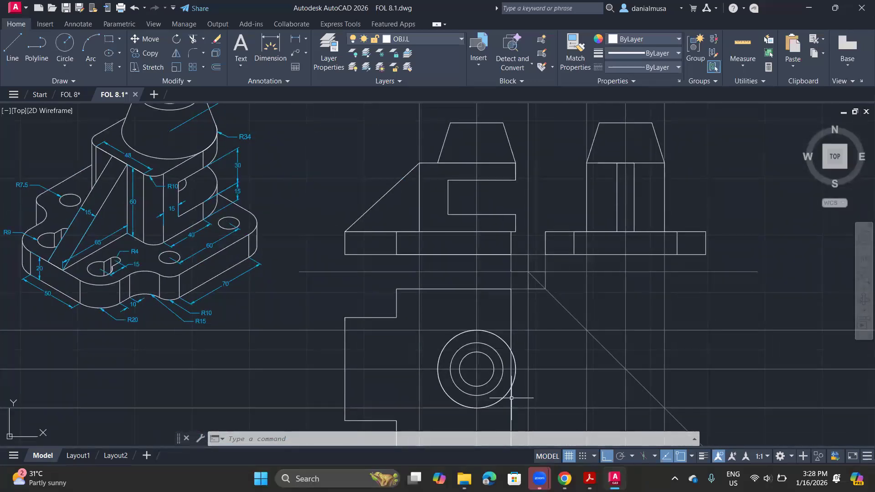
scroll(501, 400, "up", 2)
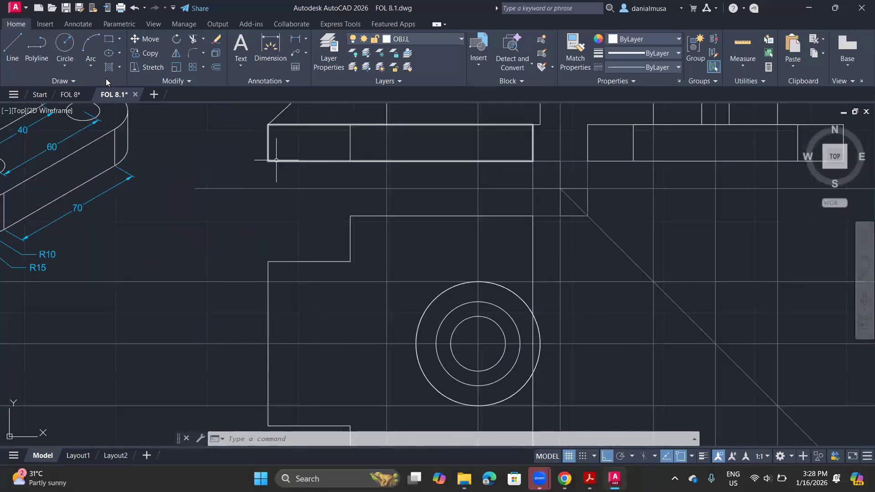
Step: Draw a circle of radius 12 concentric with the existing circles in the top view
left_click(65, 45)
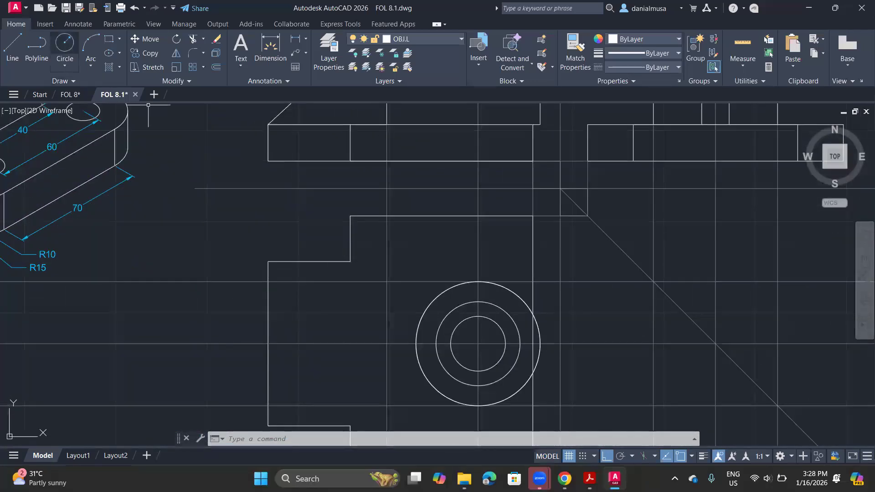
left_click(478, 344)
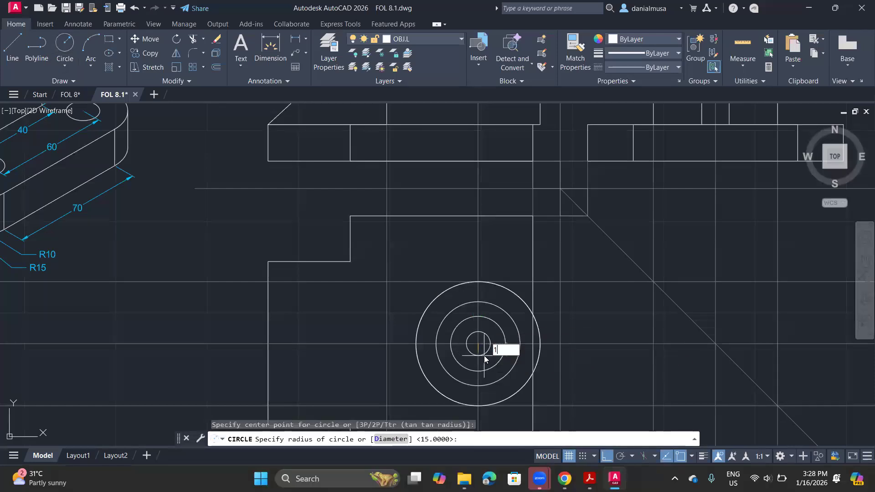
type("12")
key("Return")
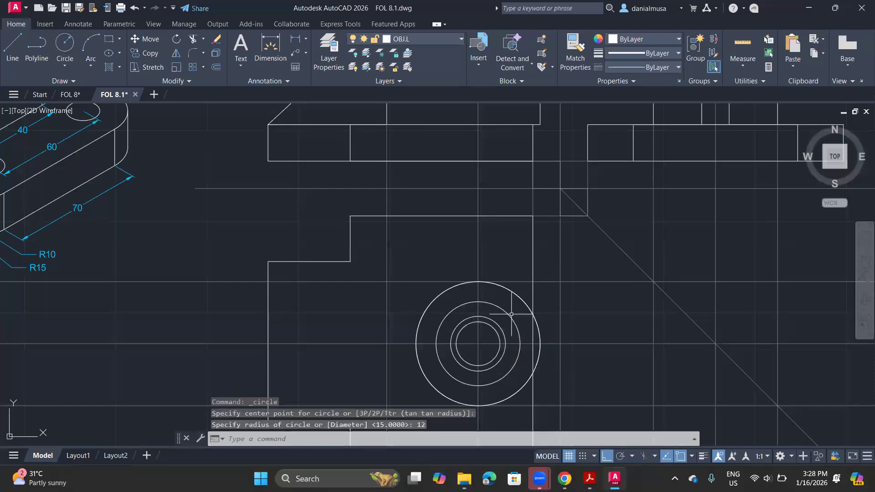
Step: Draw a rectangle in the top view from the outer circle's top quadrant to the lower construction line intersection at the block's left edge
scroll(515, 306, "down", 4)
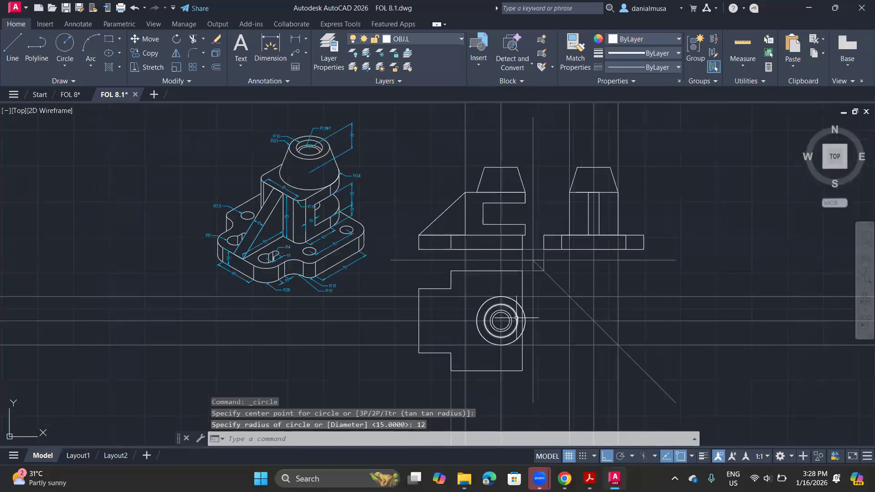
middle_click_drag(516, 318, 484, 344)
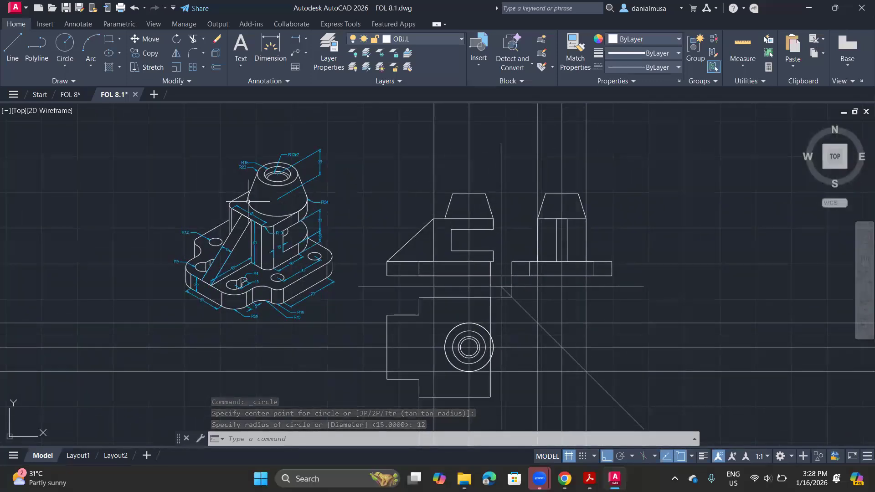
left_click(108, 40)
scroll(461, 354, "up", 2)
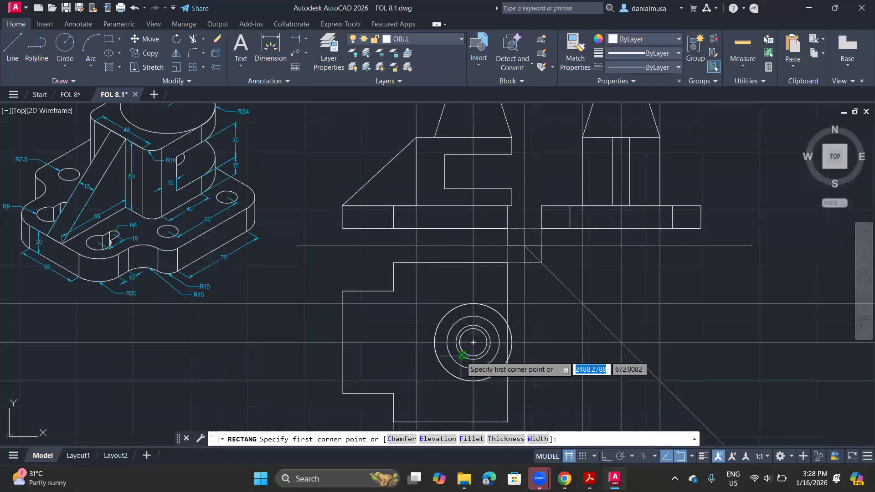
scroll(461, 354, "up", 2)
left_click(479, 273)
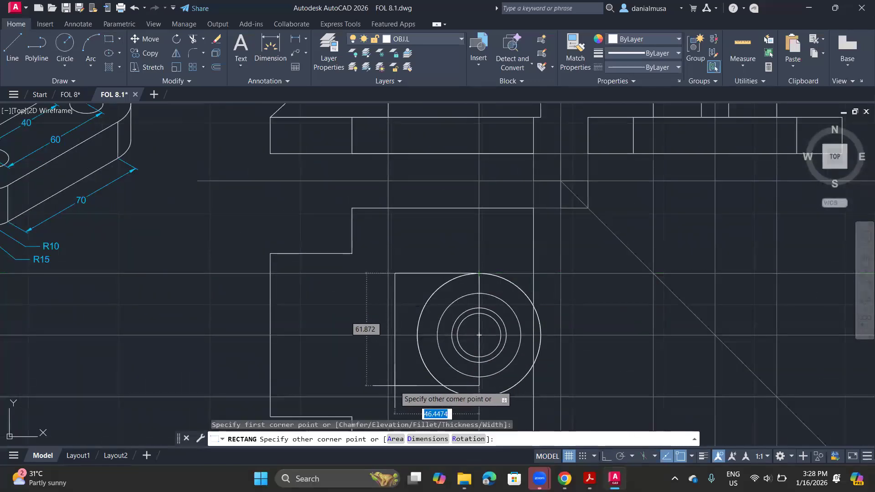
left_click(387, 396)
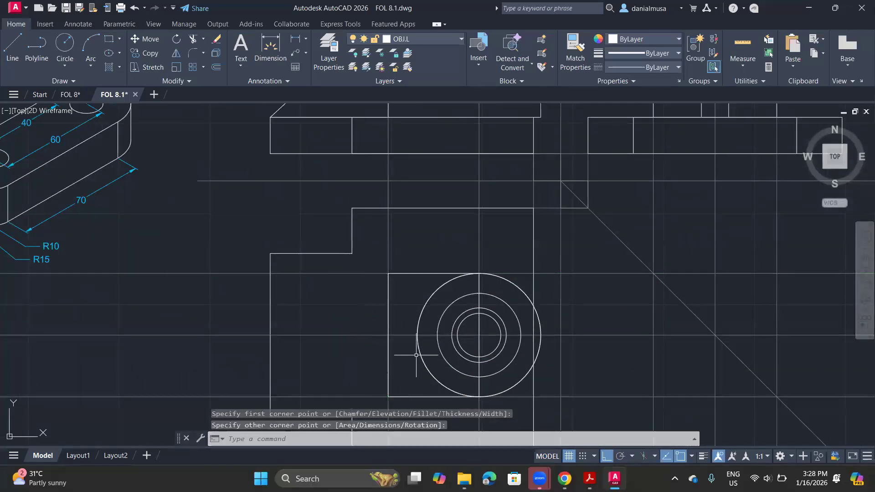
Step: Trim the rectangle's vertical edge inside the top-view circles and delete its remaining middle piece
left_click(191, 39)
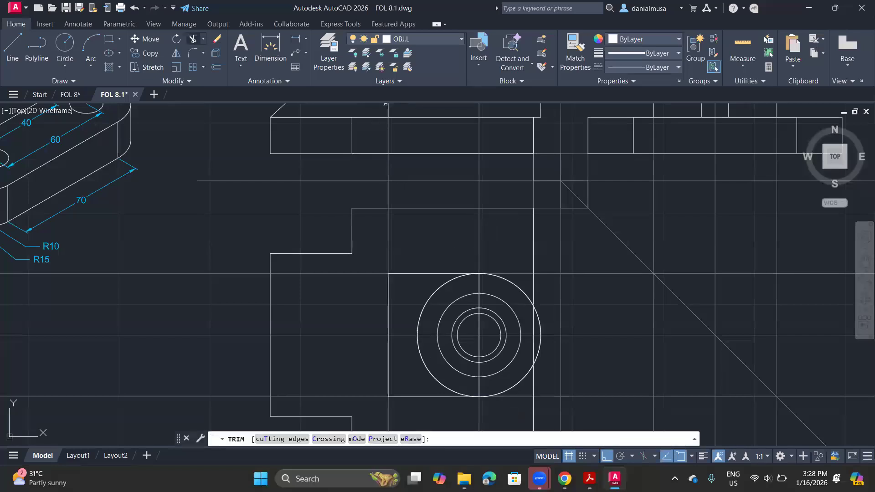
left_click(479, 284)
left_click(479, 391)
key("Return")
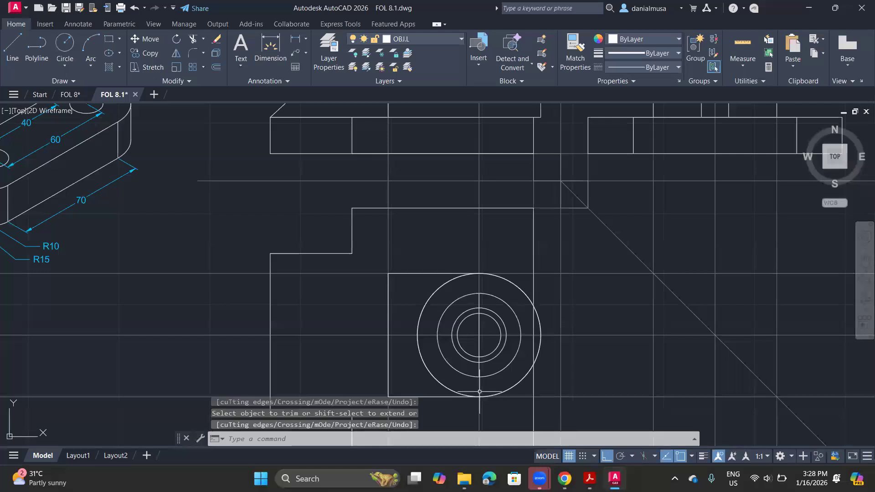
left_click(478, 339)
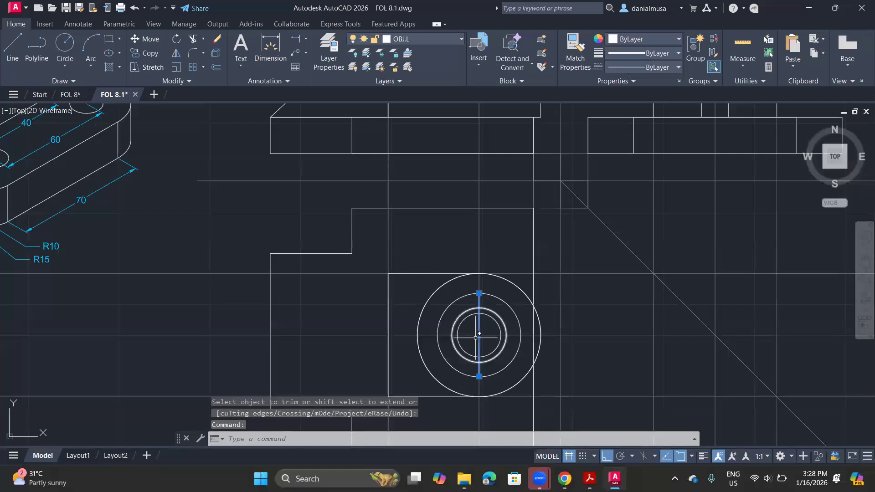
key("Delete")
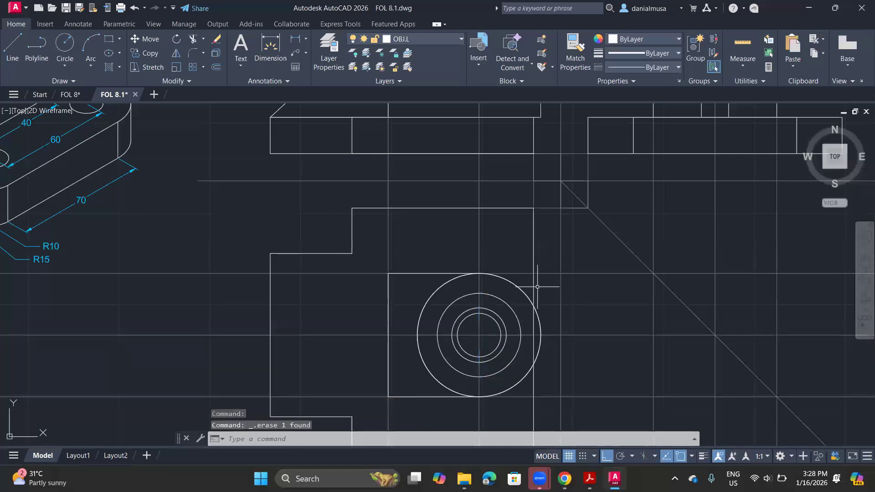
Step: Erase the three horizontal construction lines crossing the top view
scroll(537, 287, "down", 4)
left_click(395, 274)
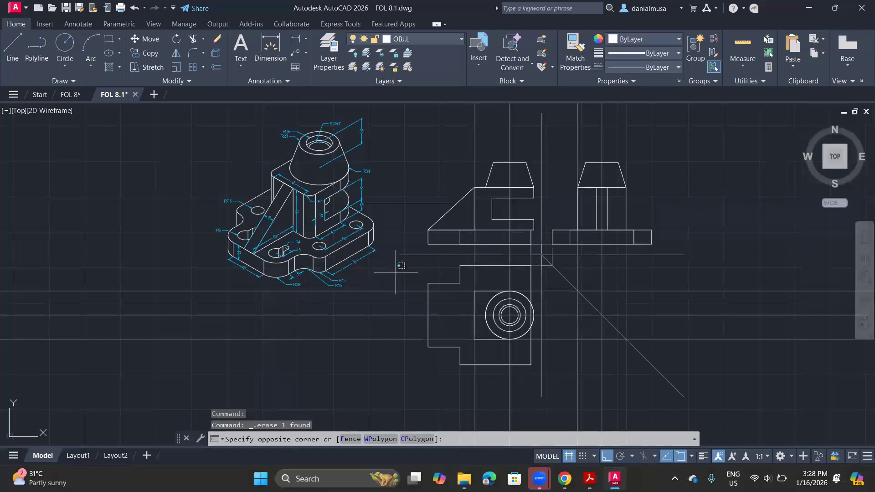
left_click(373, 346)
key("Delete")
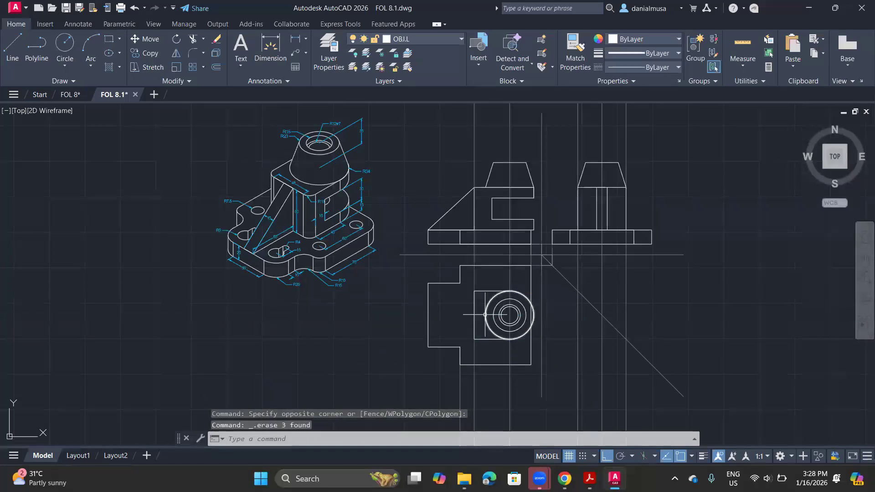
Step: Erase the vertical construction lines running through the front, side and top views
scroll(372, 366, "down", 2)
mouse_move(535, 222)
middle_mouse_down()
mouse_move(523, 296)
mouse_move(515, 234)
middle_mouse_up()
left_click(545, 228)
left_click(389, 230)
key("Delete")
left_click(432, 381)
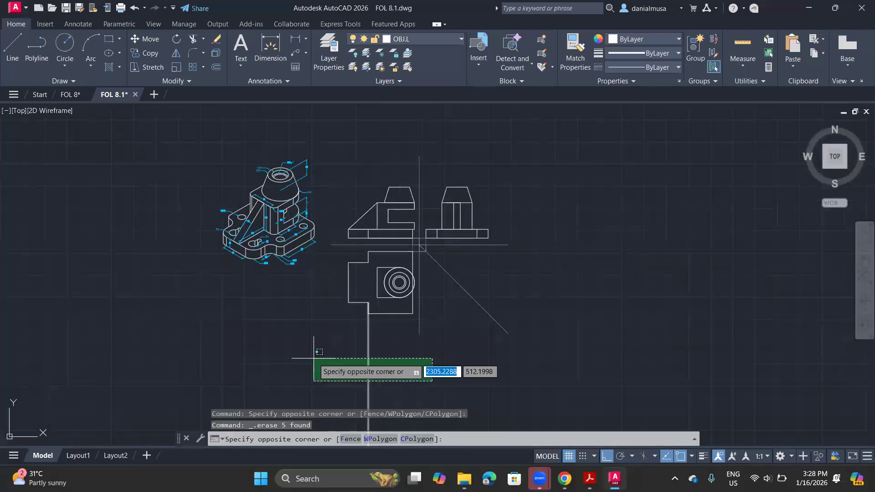
left_click(314, 358)
key("Delete")
Step: Trim the base plate's right edge where it passes inside the outer circle of the top view
scroll(408, 271, "up", 6)
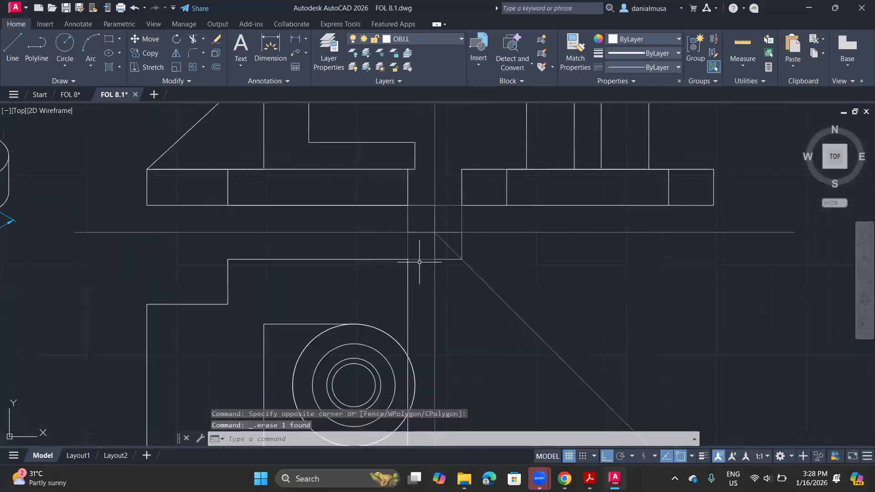
left_click(193, 39)
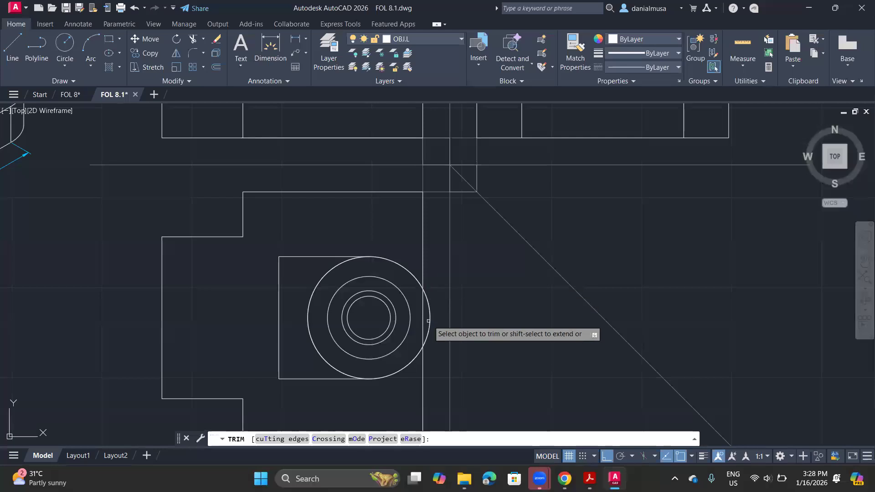
key("Escape")
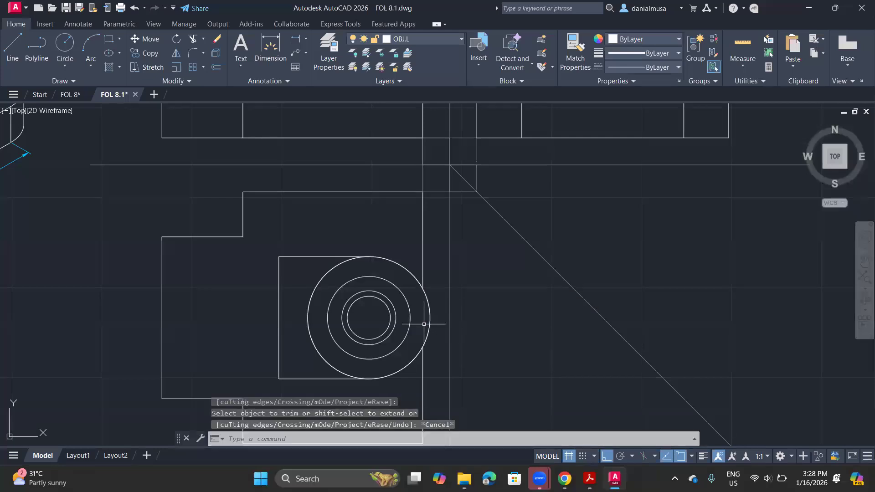
scroll(302, 307, "down", 4)
middle_click_drag(303, 307, 394, 344)
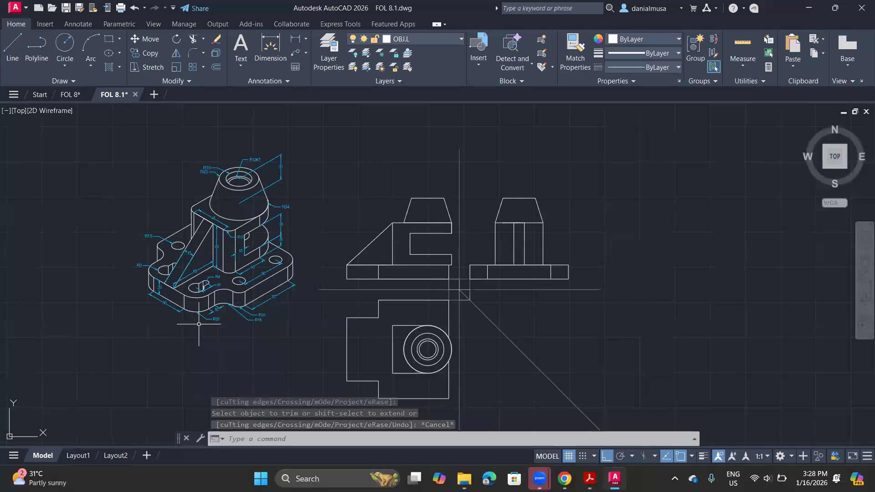
scroll(193, 304, "up", 3)
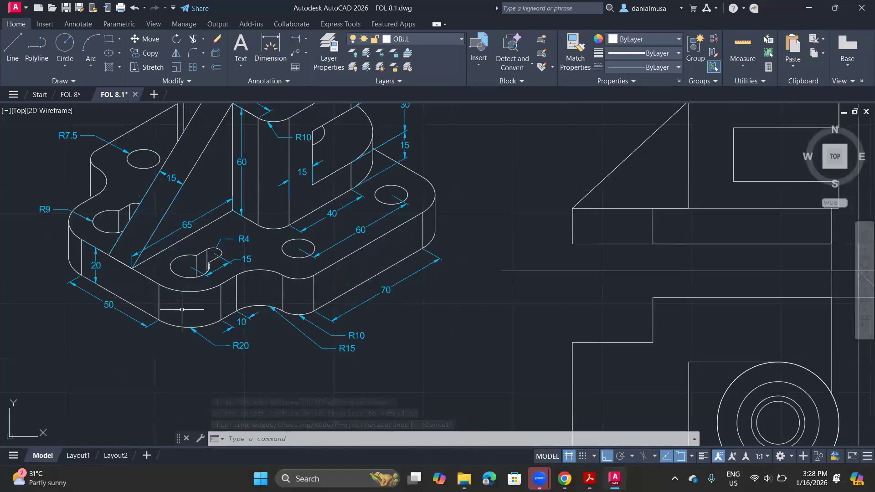
middle_click_drag(474, 415, 371, 388)
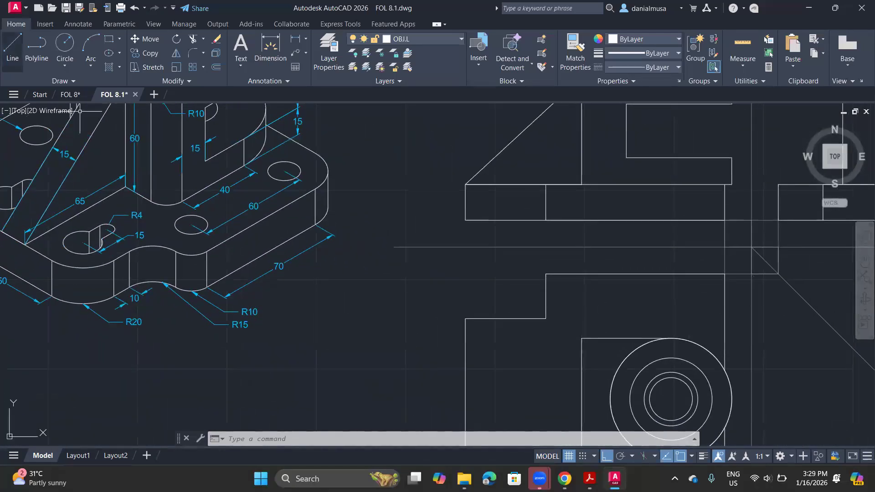
key("l")
key("Return")
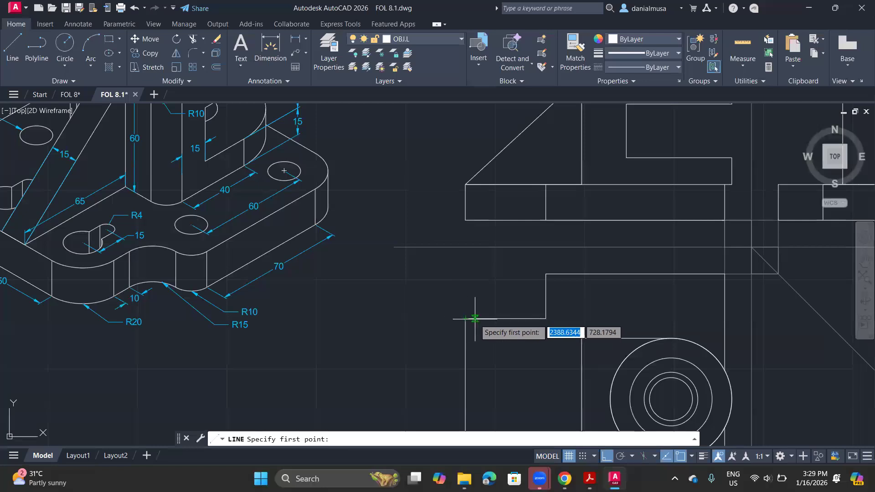
scroll(517, 357, "up", 2)
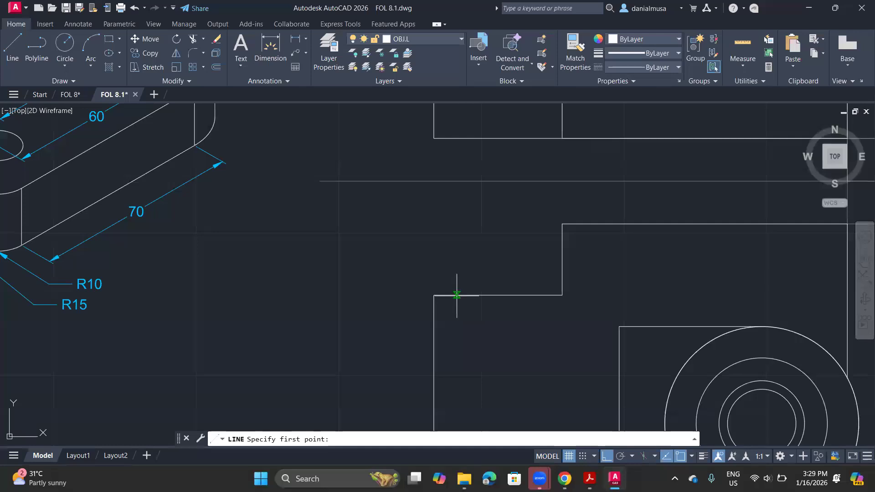
type("20")
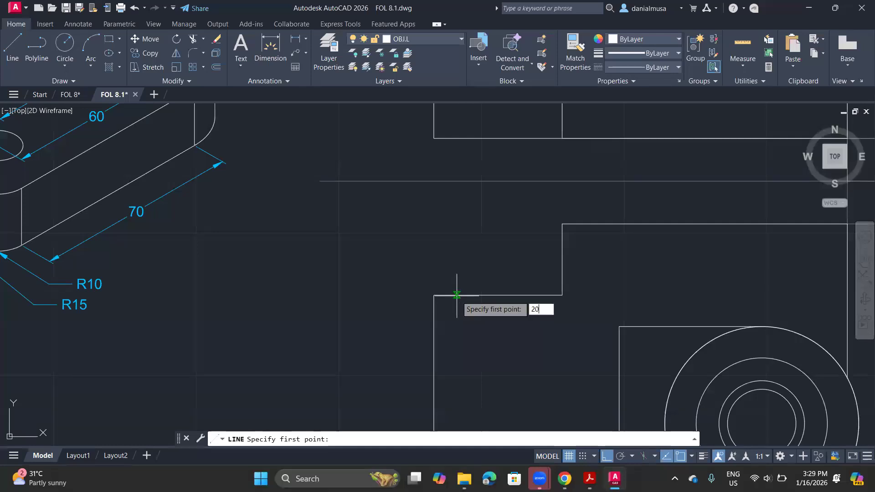
key("Return")
key("Escape")
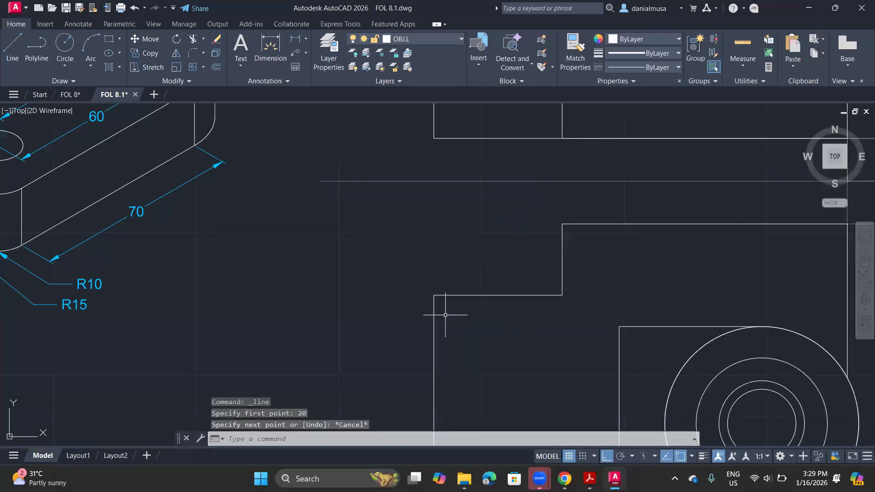
left_click(16, 48)
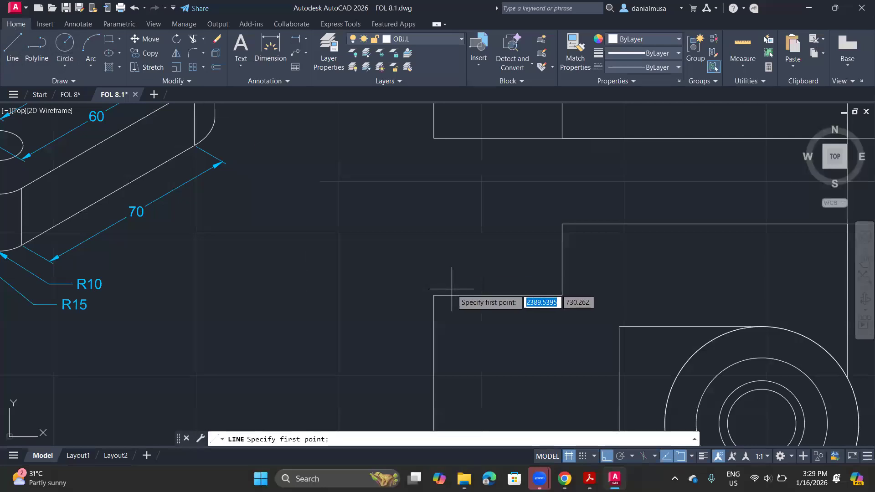
type("20")
key("Return")
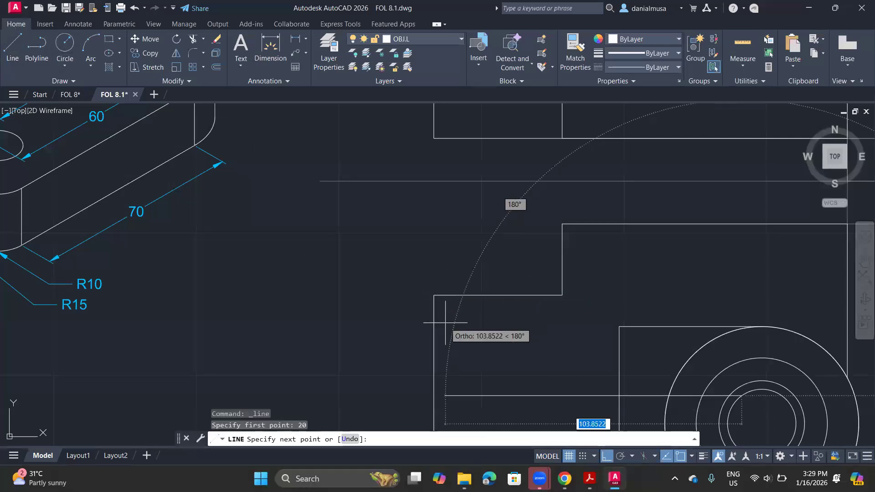
key("Escape")
Step: Draw a line from the top view's upper-left outer corner 20 to the right along the edge, continuing 20 straight down
left_click(15, 49)
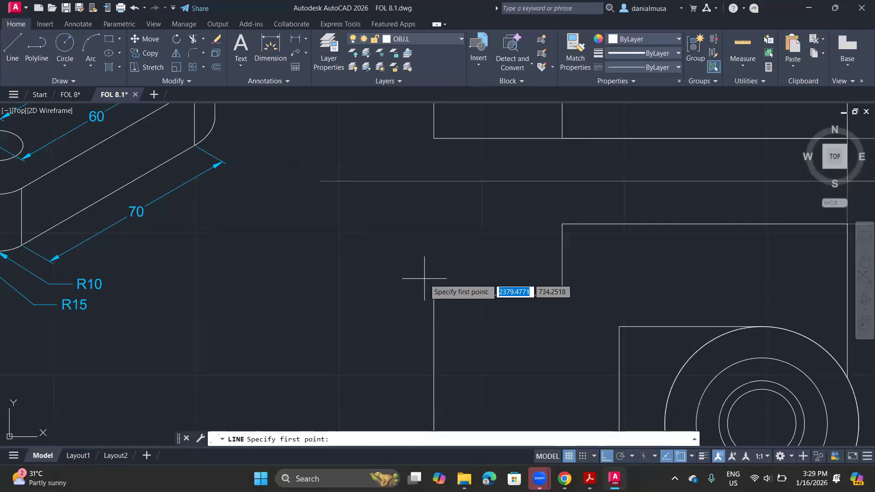
left_click(432, 295)
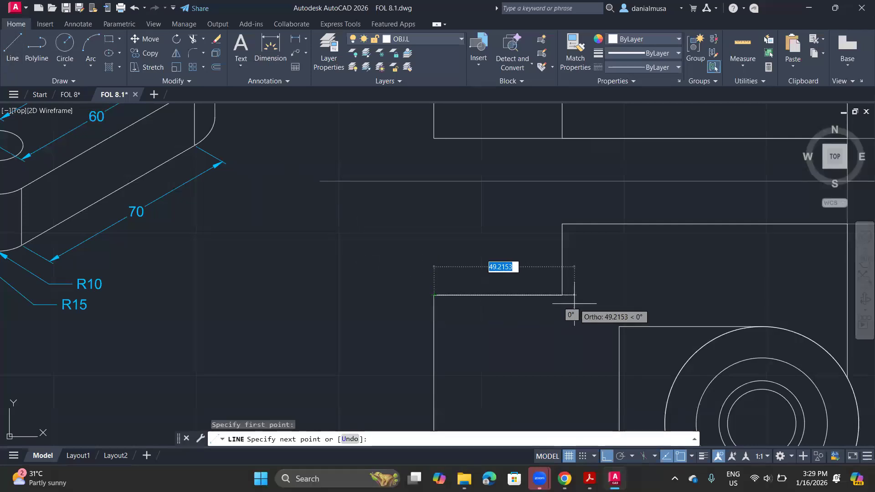
type("20")
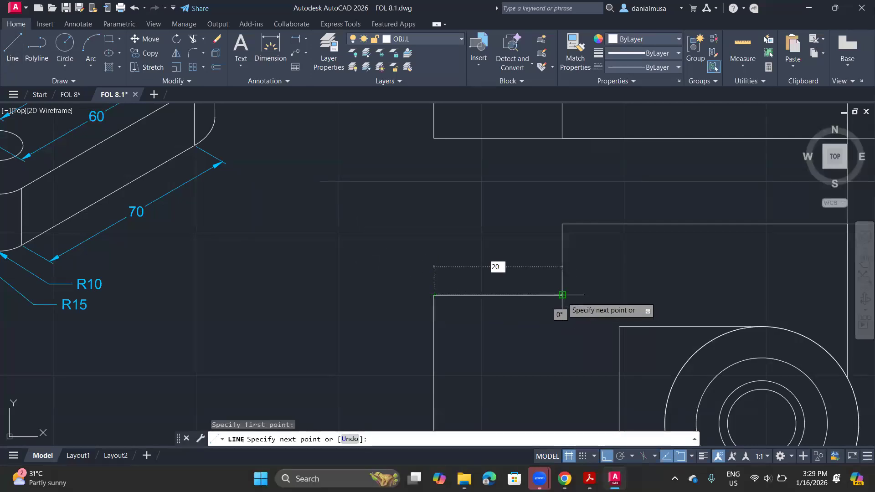
key("Return")
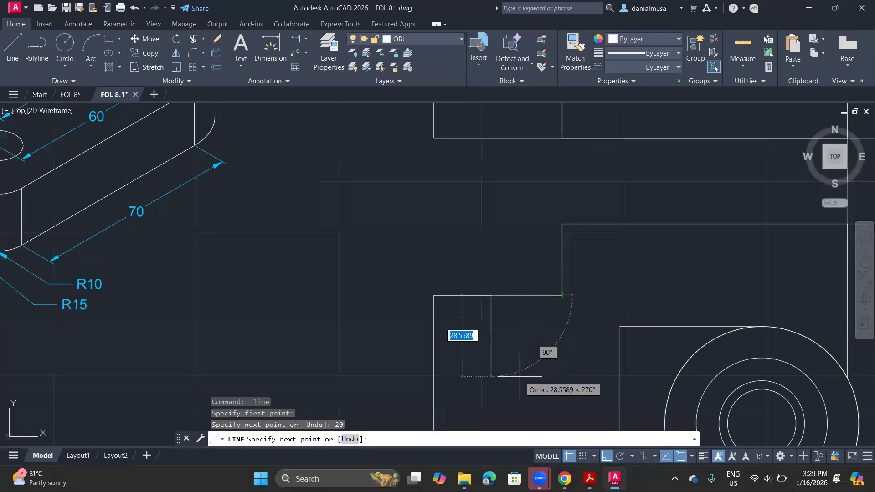
type("20")
key("Return")
key("Return")
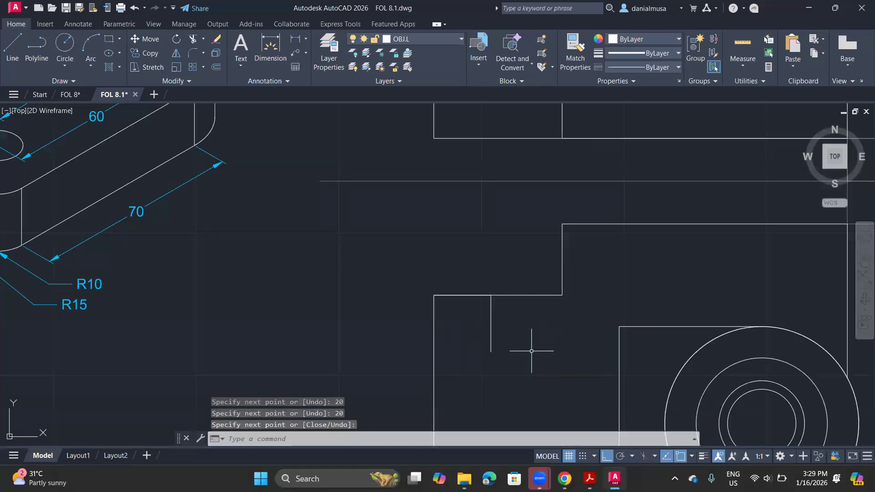
Step: Draw a line from the inner corner of the top view's upper-left notch 15 straight up, continuing 15 to the left
scroll(531, 351, "down", 6)
key("Return")
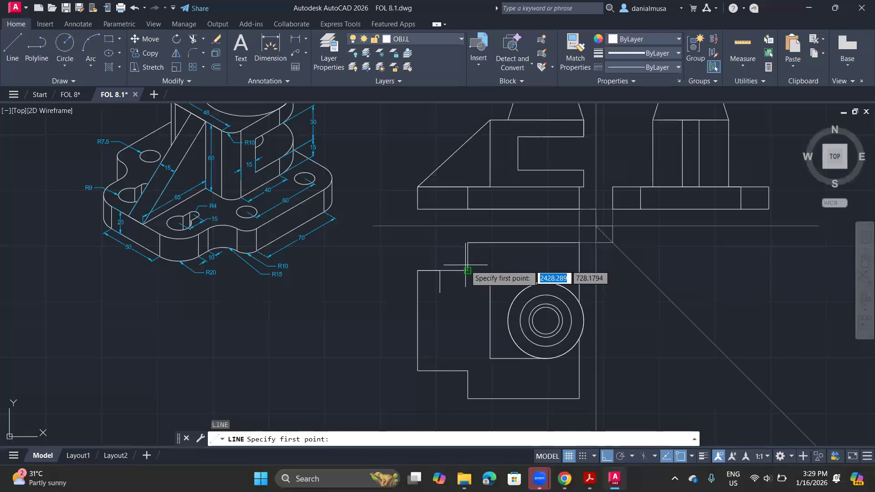
scroll(497, 286, "up", 2)
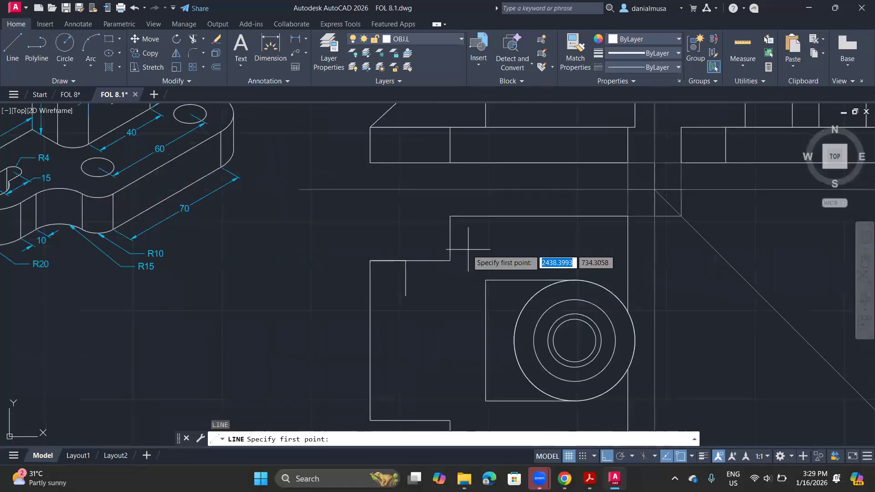
left_click(450, 261)
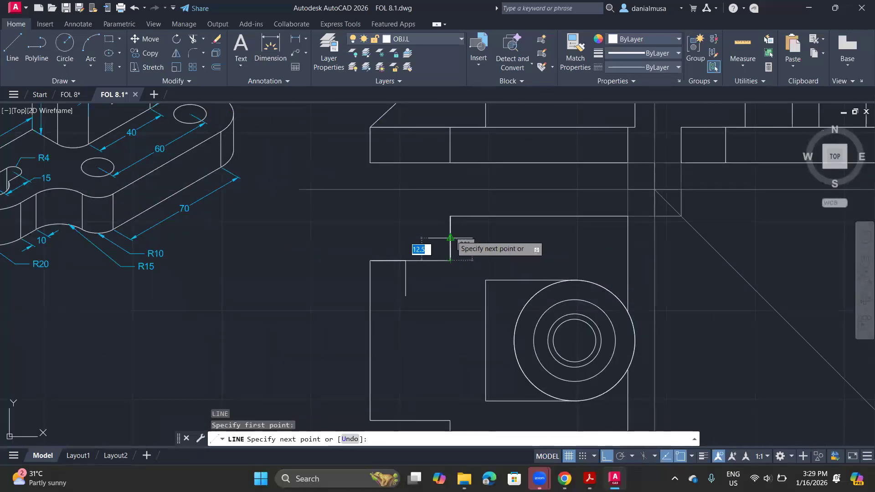
type("15")
key("Return")
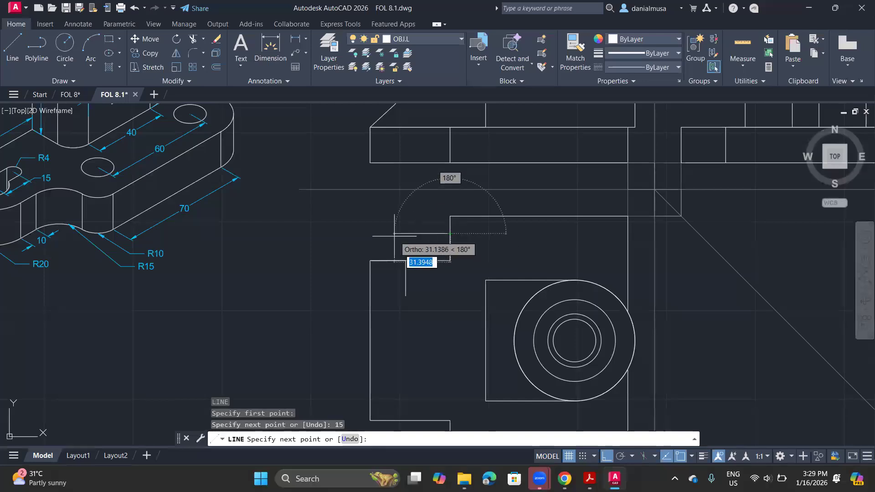
type("15")
key("Return")
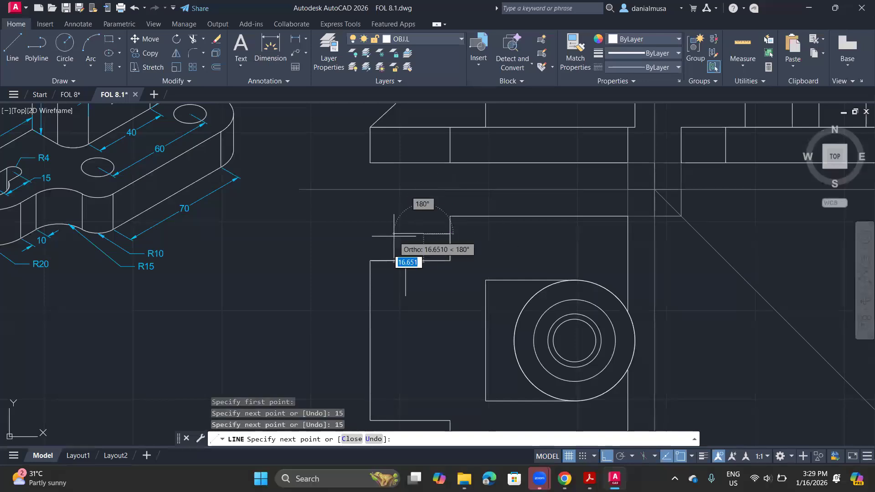
key("Return")
Step: Draw a line from the top view's upper corner beside the notch 10 right along the edge, continuing 10 straight down
key("Return")
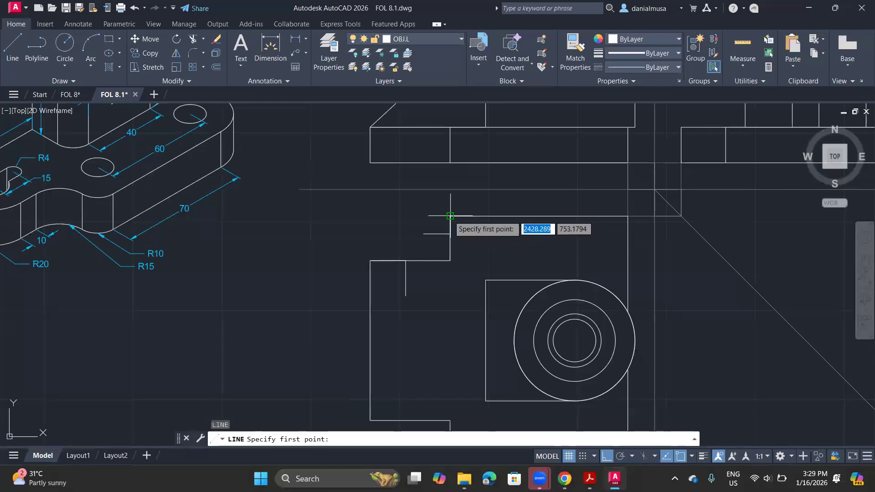
left_click(450, 216)
type("1")
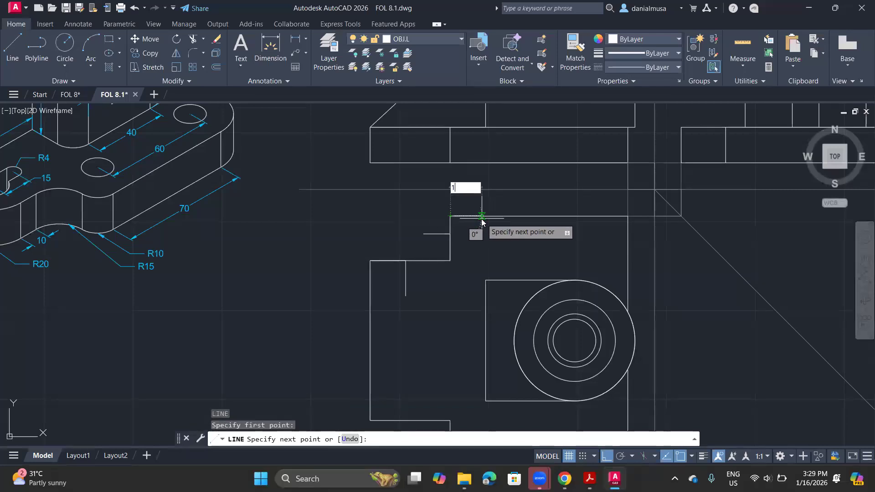
type("0")
key("Return")
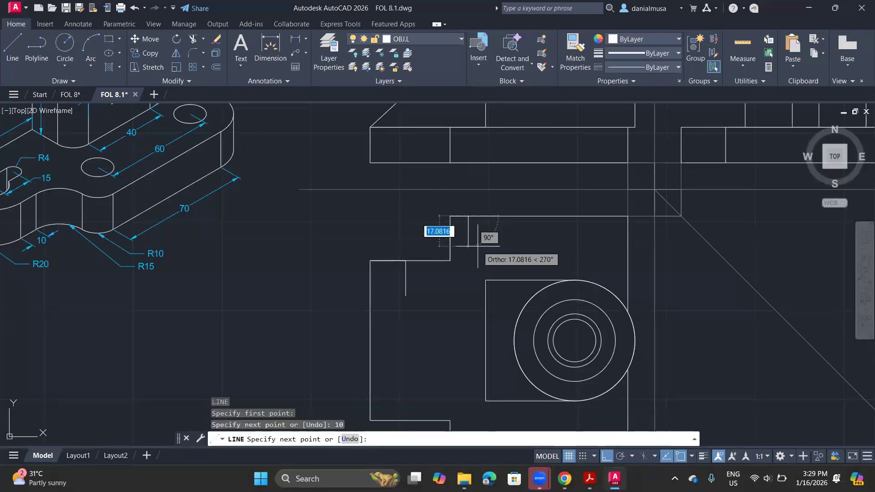
type("10")
key("Return")
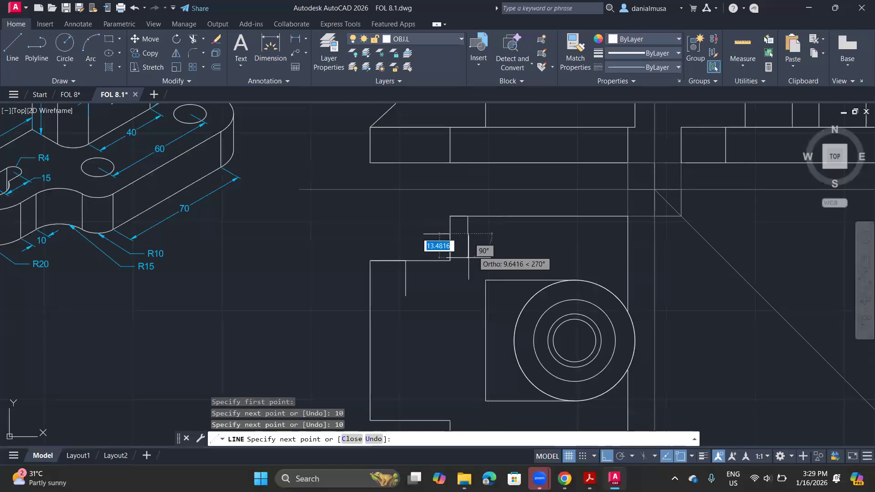
key("Return")
Step: Draw a line from the top view's upper-right corner 20 to the left along the edge, continuing 20 straight down
middle_click_drag(526, 240, 460, 261)
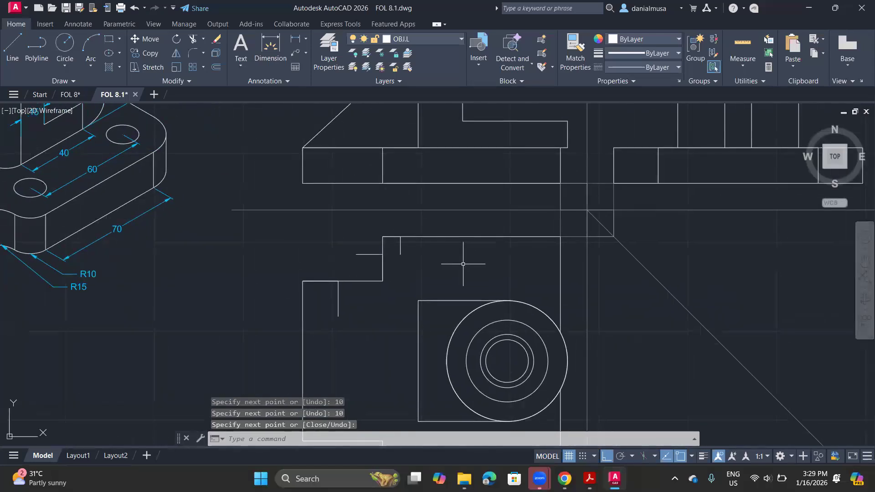
key("Return")
left_click(559, 237)
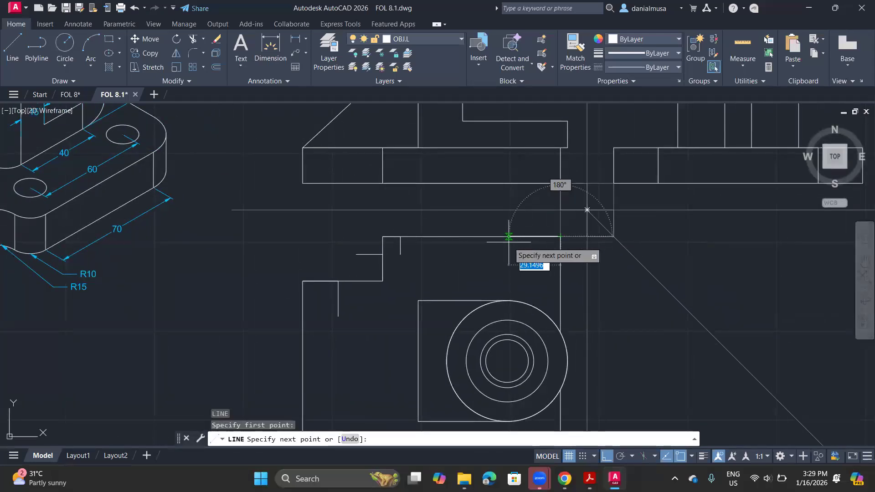
type("20")
key("Return")
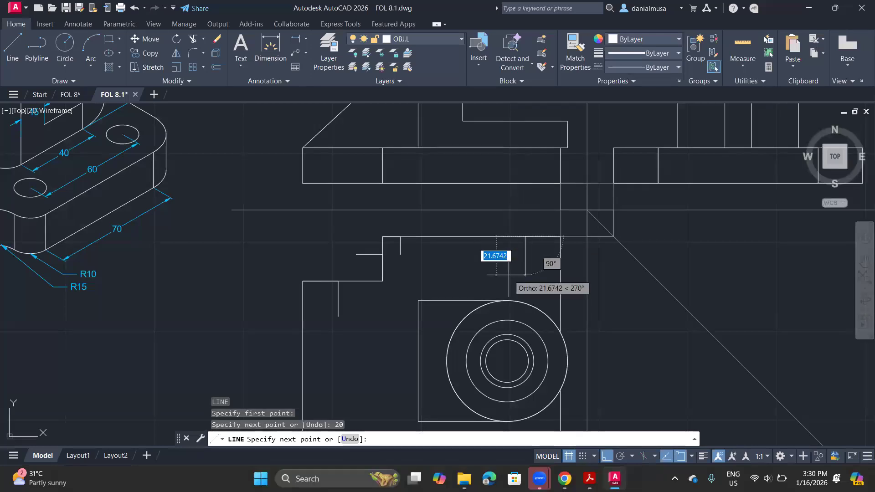
type("20")
key("Return")
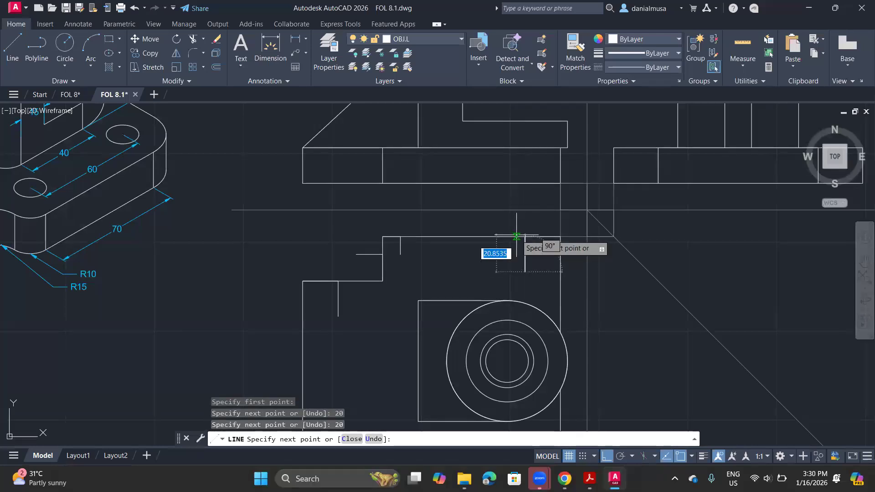
key("Return")
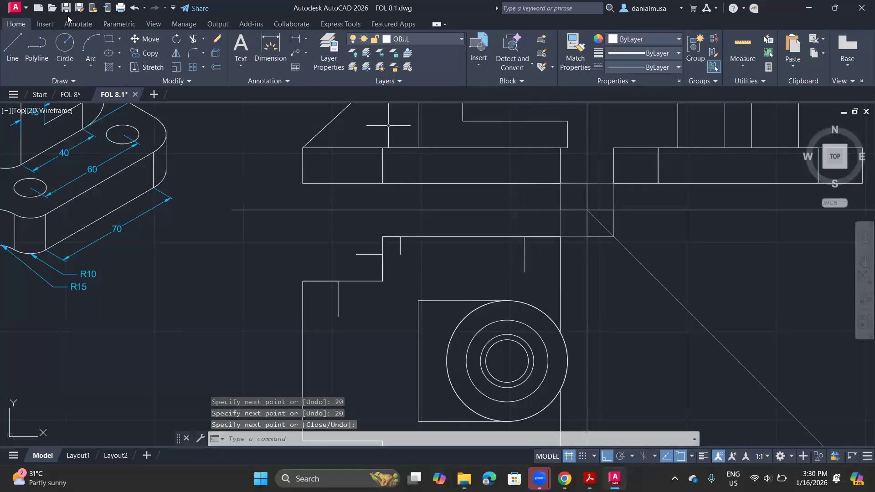
Step: Draw a radius 20 circle at the outer-left corner's guide endpoint and a radius 15 circle at the notch's guide endpoint
left_click(64, 43)
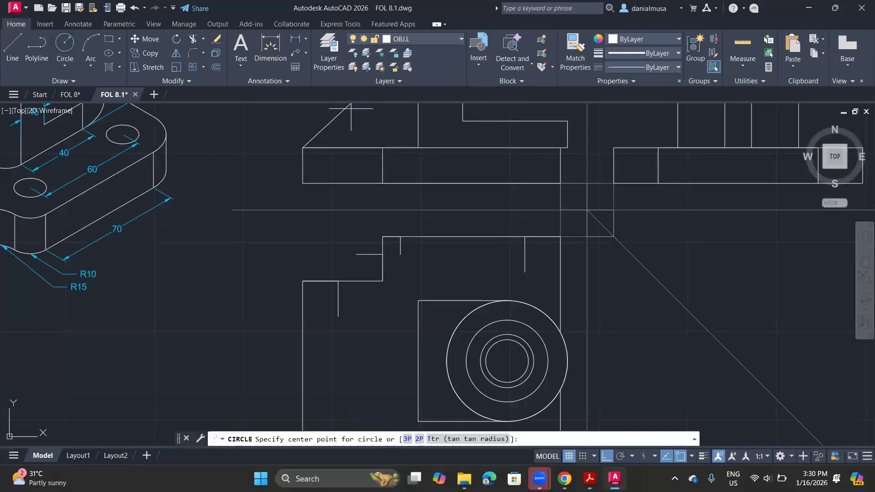
left_click(338, 316)
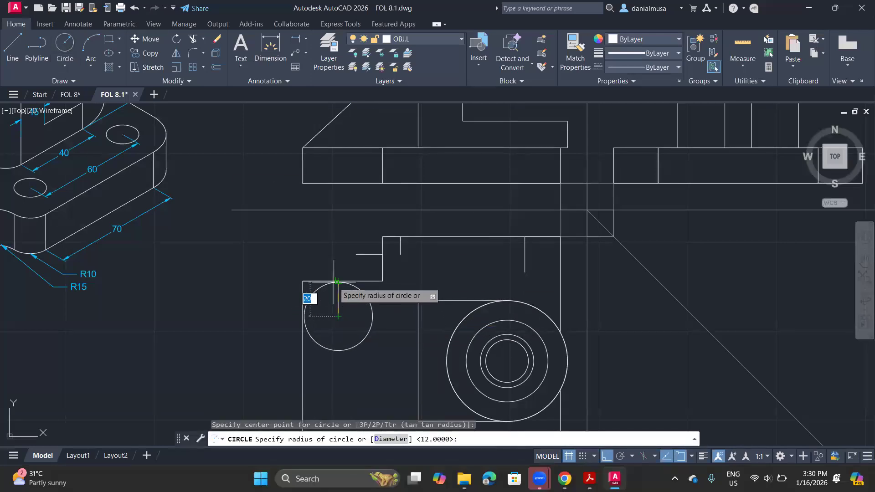
left_click(337, 282)
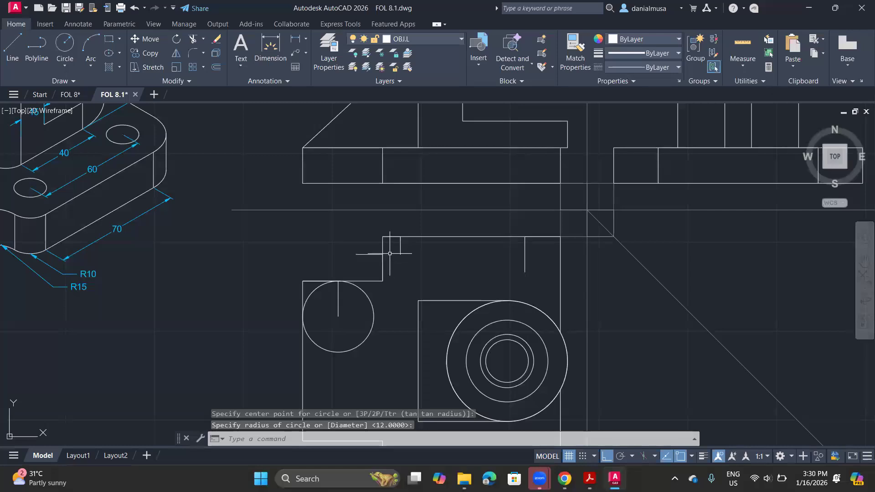
key("Return")
left_click(356, 253)
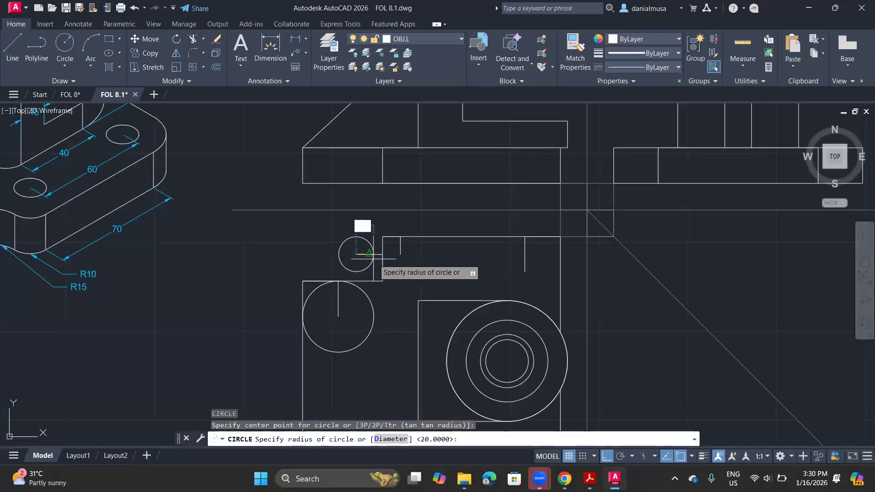
left_click(382, 254)
Step: Draw a radius 10 circle at the guide endpoint right of the notch and a radius 20 circle at the upper-right corner's guide endpoint
key("Return")
key("Return")
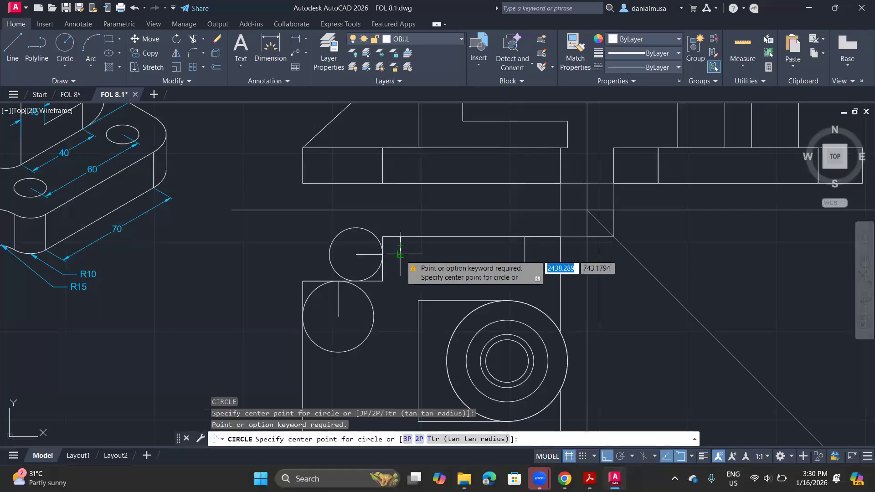
left_click(400, 254)
type("10")
key("Return")
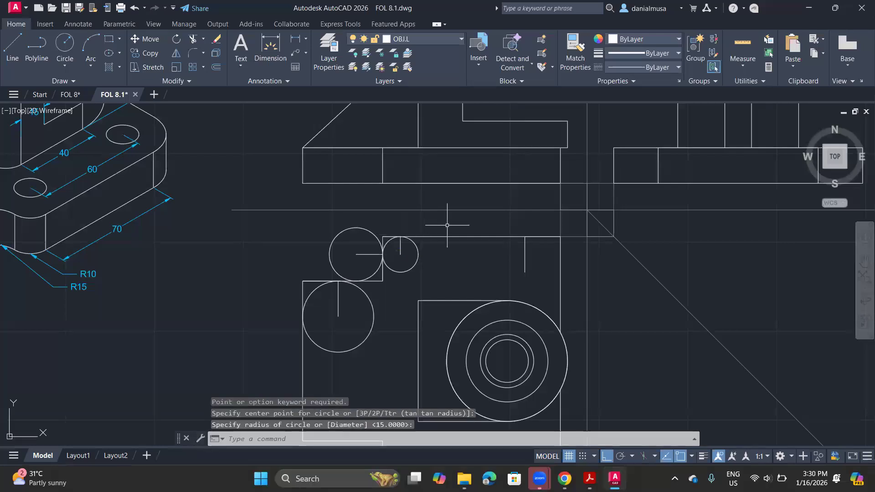
key("Return")
left_click(525, 272)
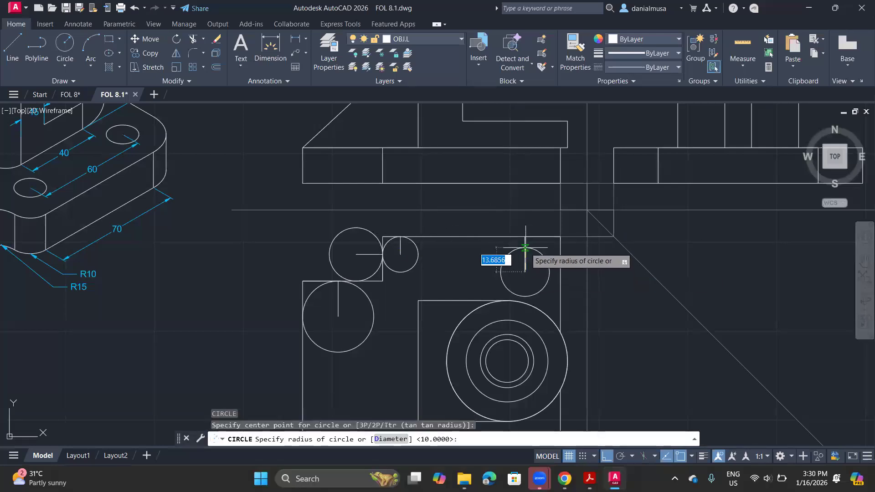
left_click(525, 236)
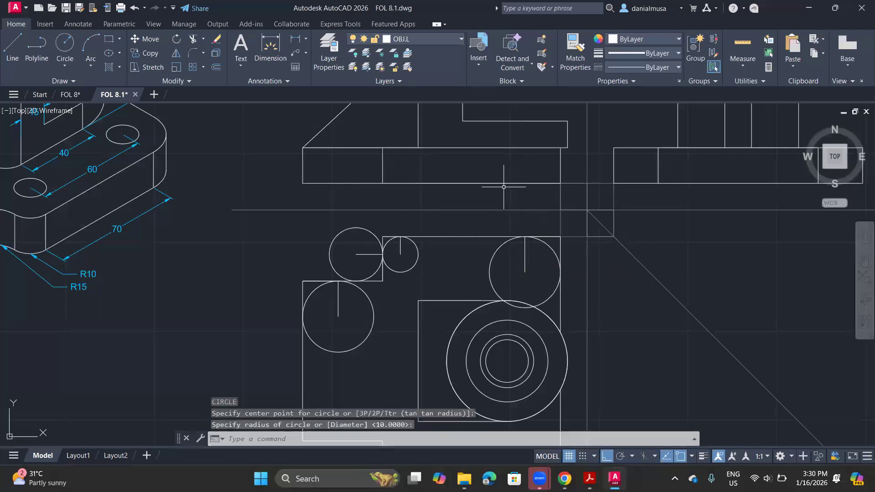
Step: Trim the three left-hand circles, square corners and guide lines of the top view, leaving one smooth rounded outline around the notch
left_click(193, 39)
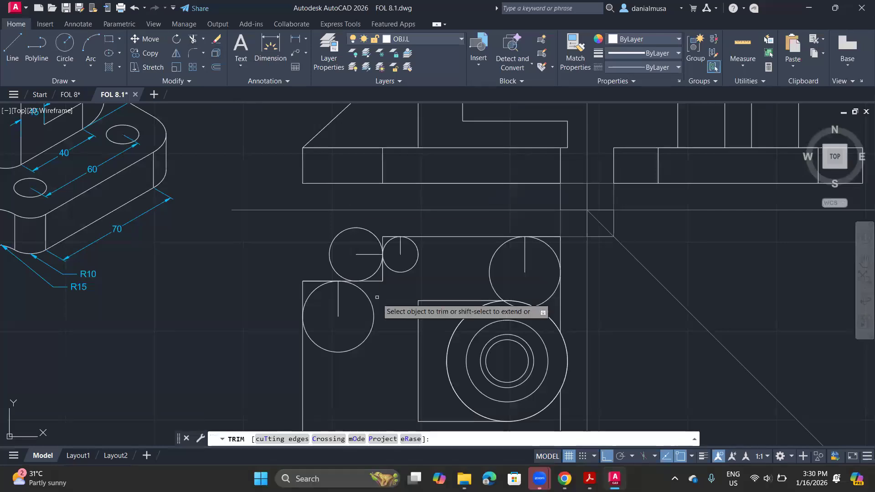
left_click_drag(313, 273, 291, 312)
left_click_drag(382, 307, 349, 321)
left_click_drag(355, 222, 322, 269)
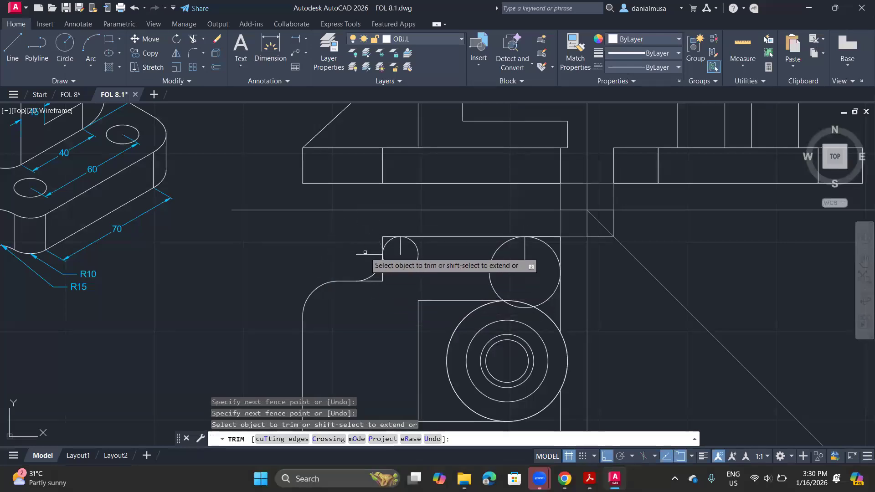
mouse_move(382, 231)
left_mouse_down()
mouse_move(400, 258)
mouse_move(386, 255)
mouse_move(371, 287)
left_mouse_up()
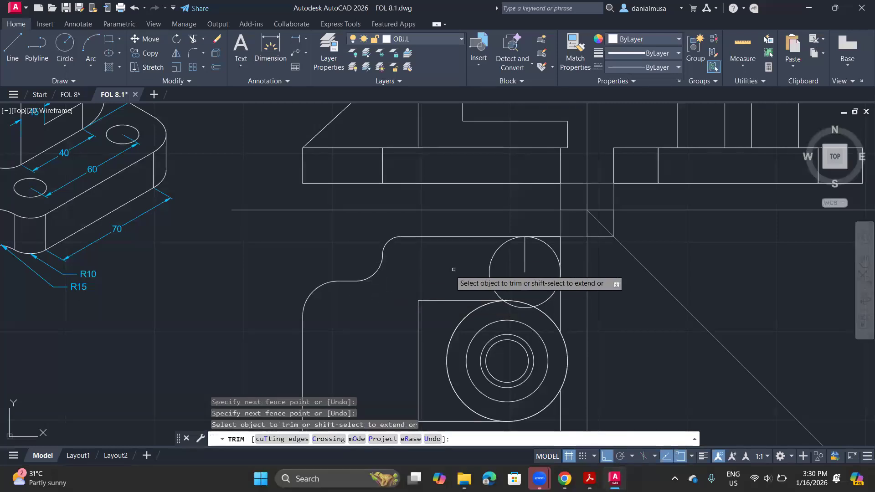
Step: Trim the upper-right circle, its guide line and the square corner, leaving only the rounded corner arc of the base plate
scroll(512, 270, "up", 2)
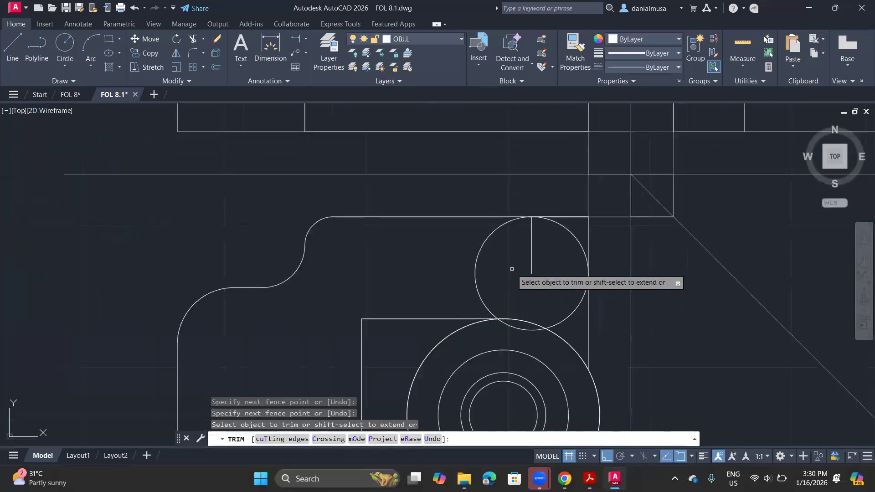
left_click(515, 328)
left_click_drag(449, 254, 523, 259)
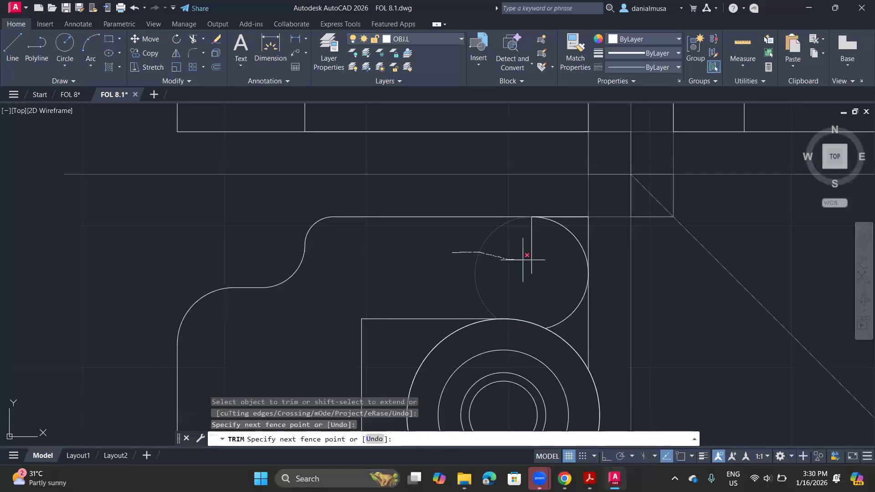
left_click_drag(568, 323, 570, 330)
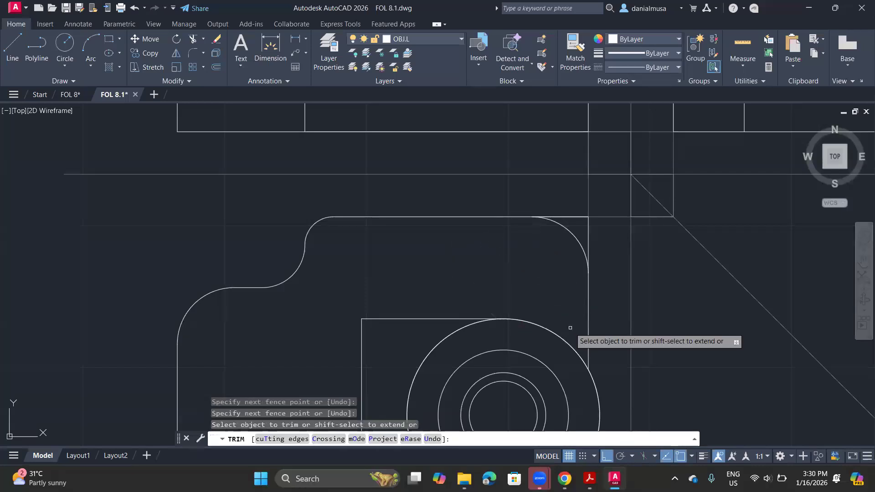
mouse_move(569, 207)
left_mouse_down()
mouse_move(617, 247)
mouse_move(605, 256)
left_mouse_up()
scroll(606, 256, "down", 5)
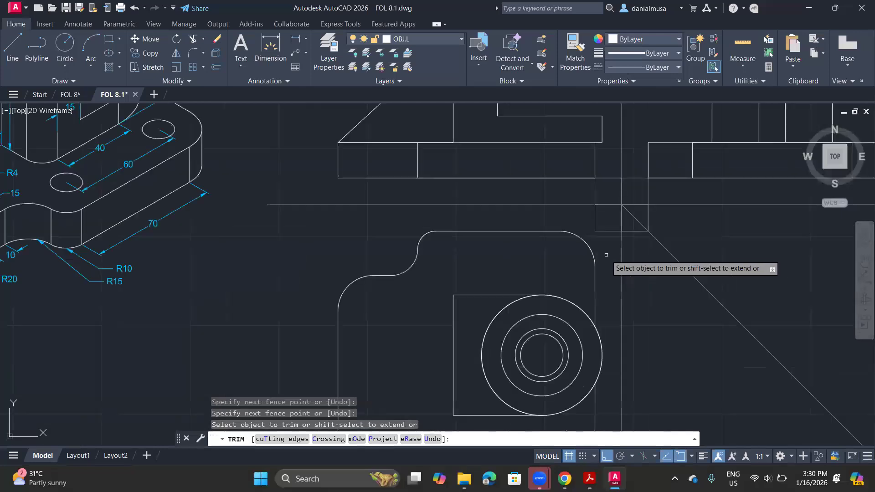
mouse_move(420, 244)
middle_mouse_down()
mouse_move(446, 263)
mouse_move(454, 288)
mouse_move(273, 143)
middle_mouse_up()
key("Escape")
Step: Draw a line from the upper-left corner of the inner block in the top view 10 right, continuing 10 straight down
scroll(377, 253, "up", 4)
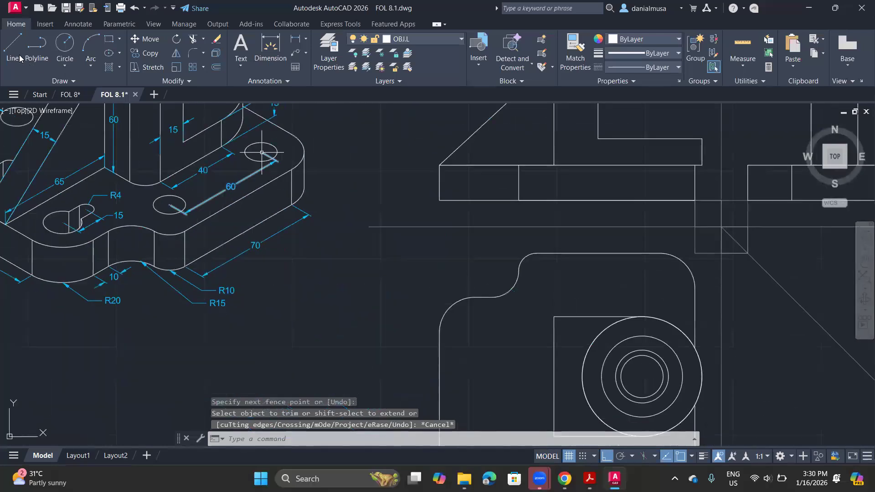
key("l")
key("Return")
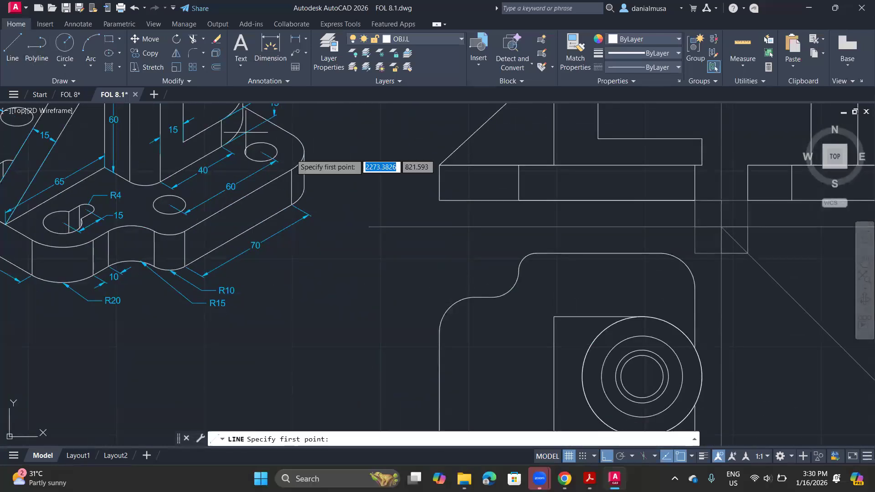
left_click(554, 316)
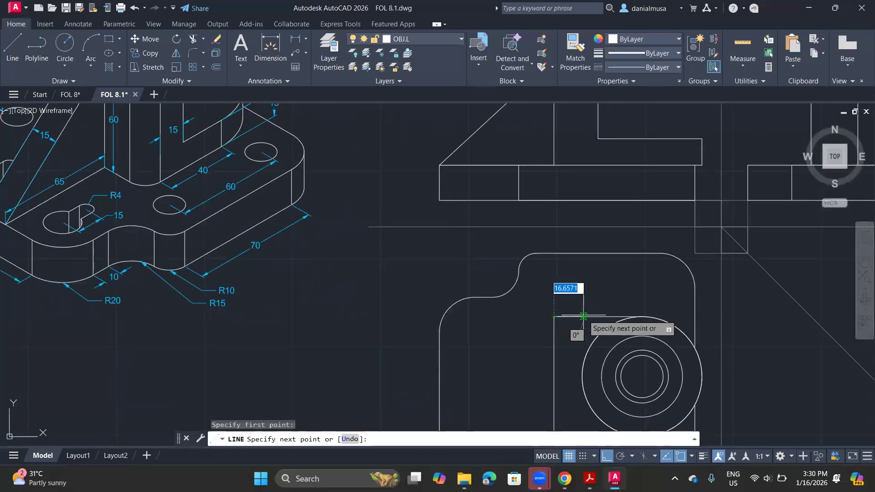
type("10")
key("Return")
type("10")
key("Return")
key("Return")
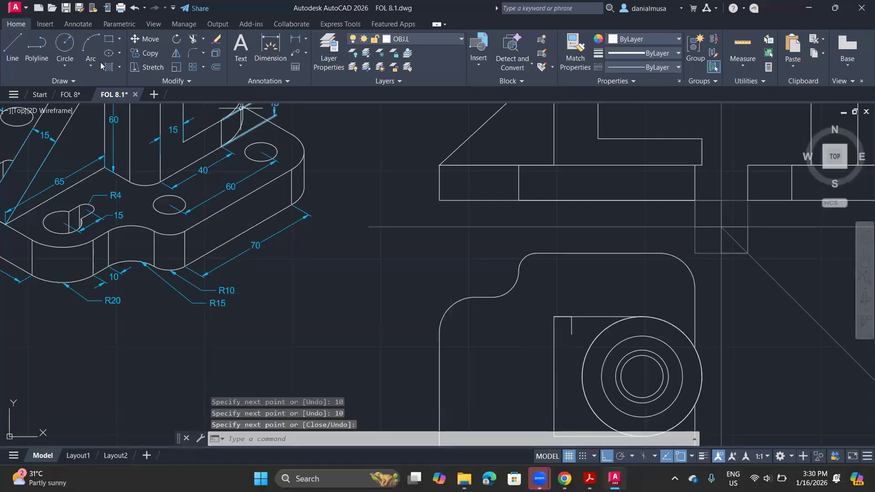
Step: Draw a radius 10 circle centred on the lower end of the inner block's corner guide line
type("c")
key("Return")
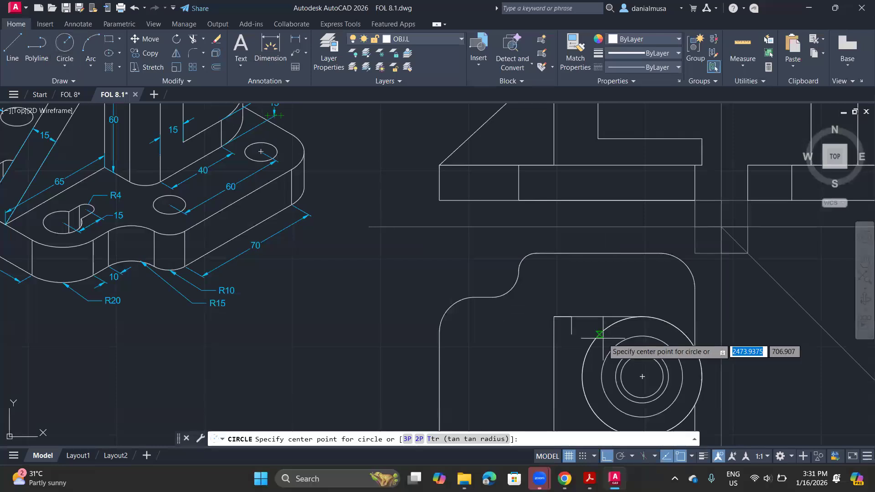
left_click(572, 335)
type("10")
key("Return")
key("Return")
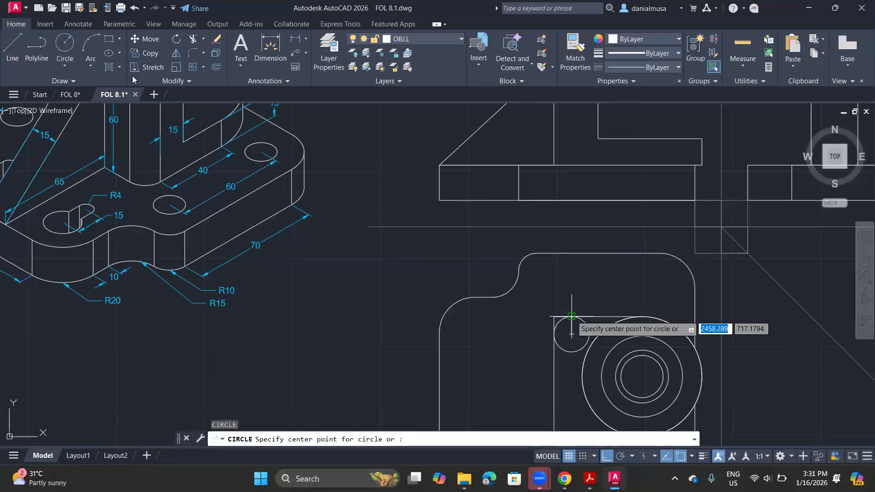
Step: Trim the corner circle, guide line and square corner of the inner block in the top view, leaving only the rounded corner arc
left_click(191, 42)
mouse_move(564, 306)
left_mouse_down()
mouse_move(550, 322)
mouse_move(561, 318)
left_mouse_up()
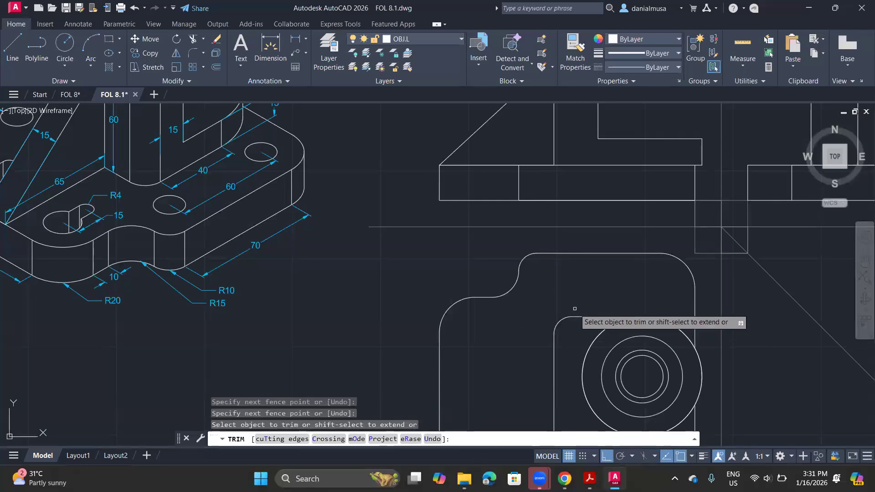
scroll(556, 295, "down", 5)
key("Escape")
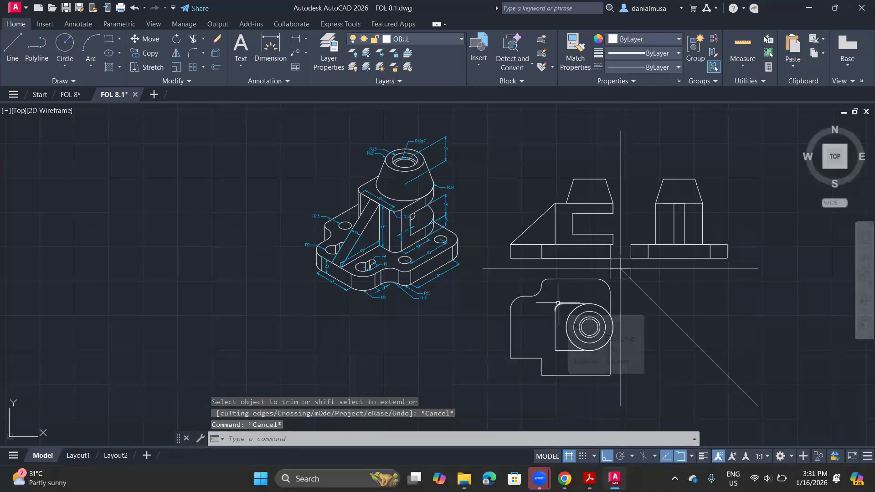
Step: Mirror the upper rounded outlines of the base plate and inner block about the horizontal centreline of the concentric circles, keeping the source objects
scroll(558, 303, "up", 3)
scroll(390, 280, "up", 2)
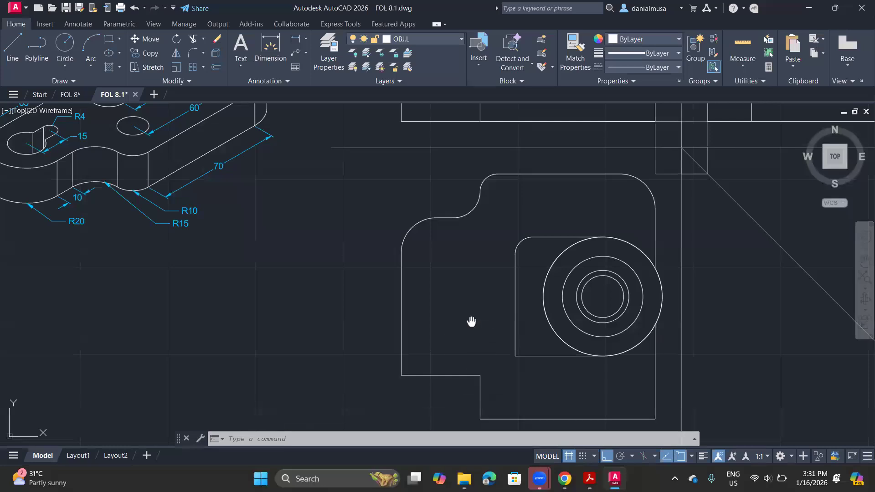
scroll(447, 330, "down", 2)
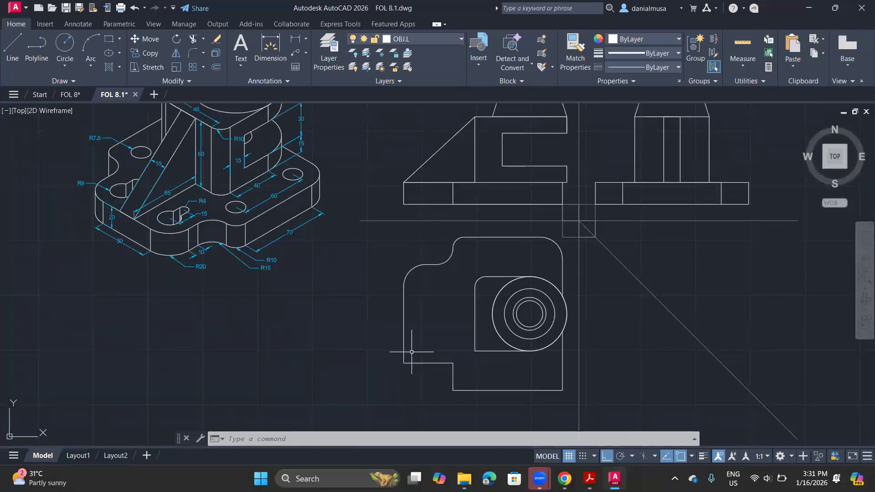
left_click(379, 333)
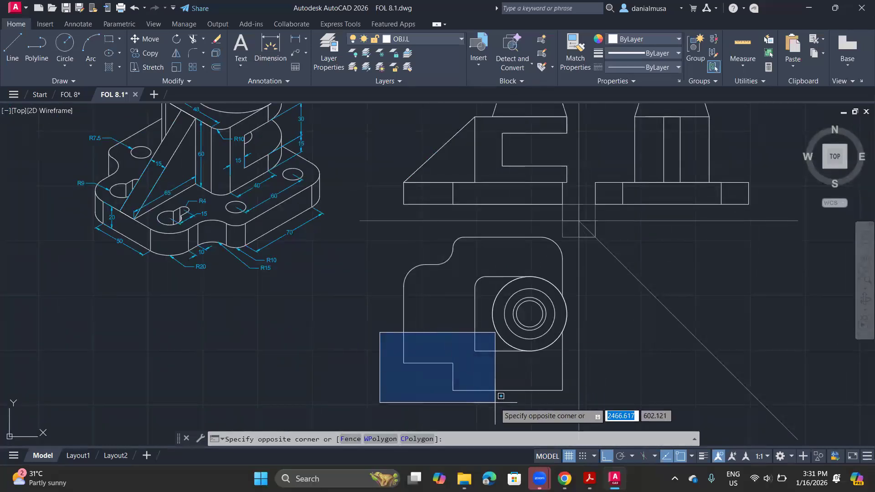
left_click(454, 367)
left_click(382, 225)
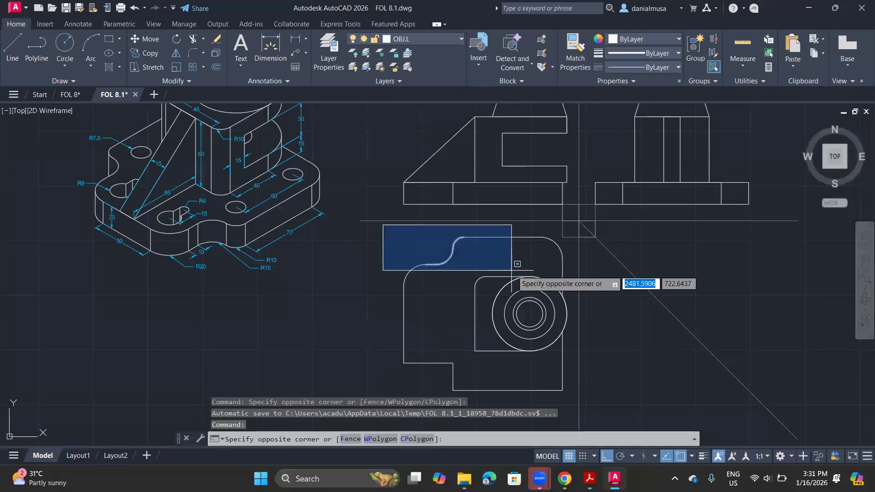
left_click(568, 289)
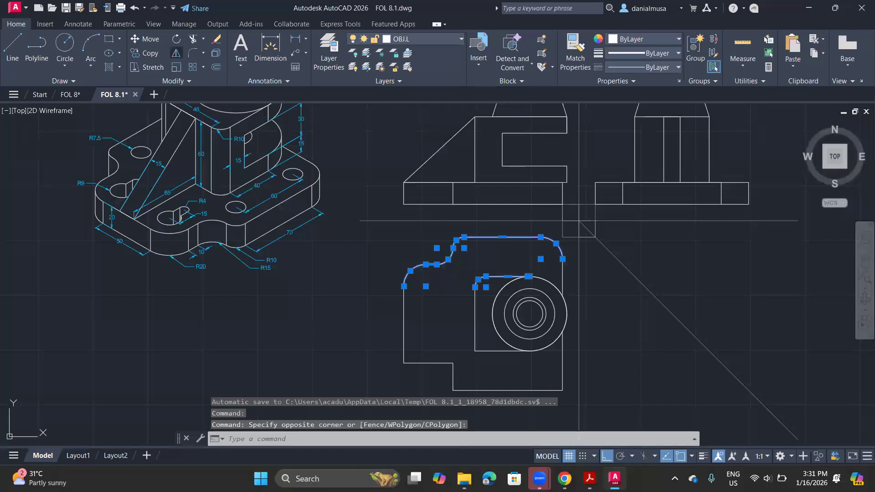
left_click(174, 53)
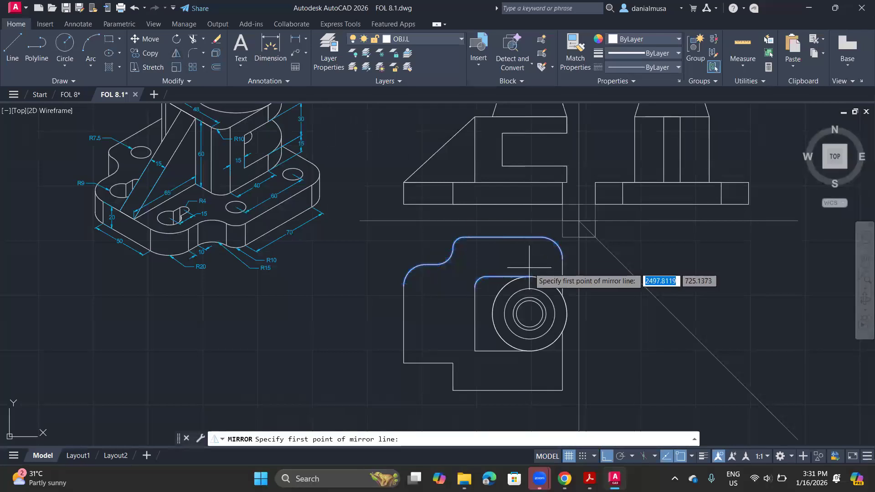
left_click(529, 313)
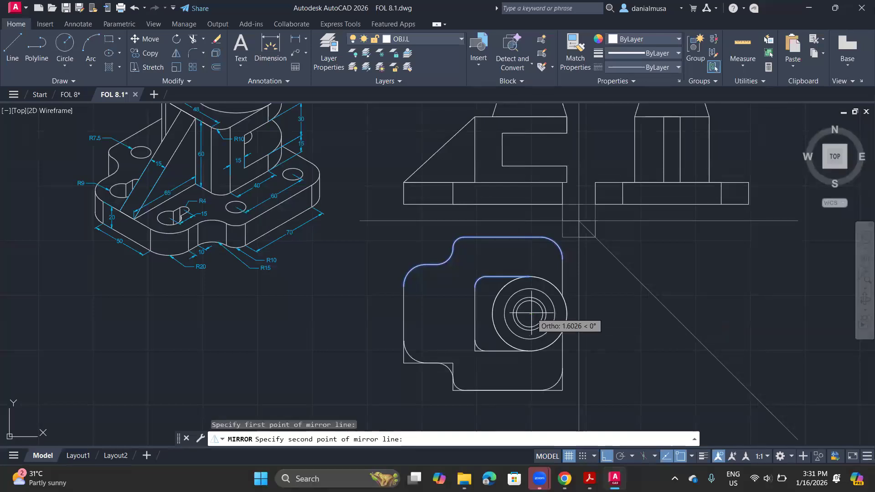
left_click(567, 313)
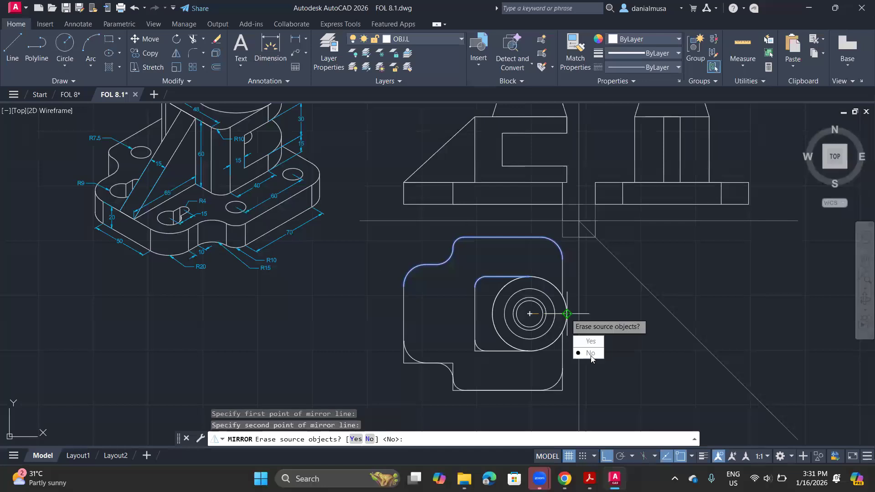
type("n")
key("Return")
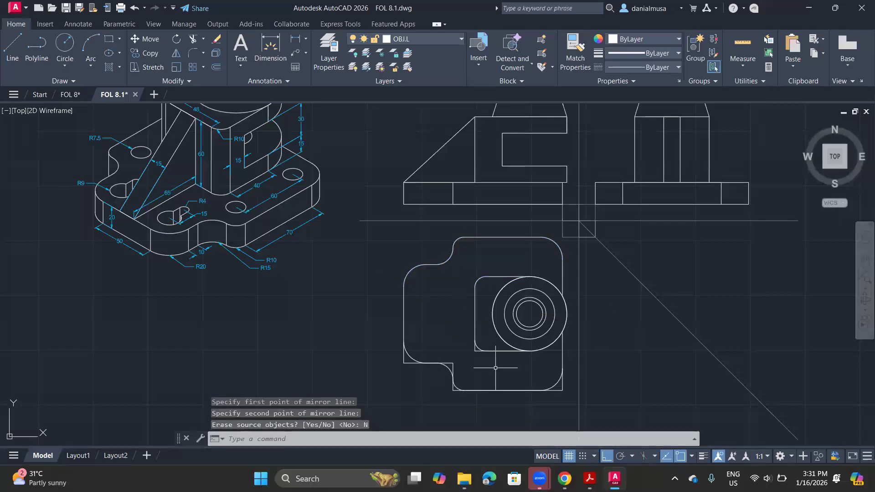
Step: Trim the leftover square corners behind the mirrored arcs on the lower half of the base plate and inner block in the top view
scroll(495, 367, "up", 2)
key("Escape")
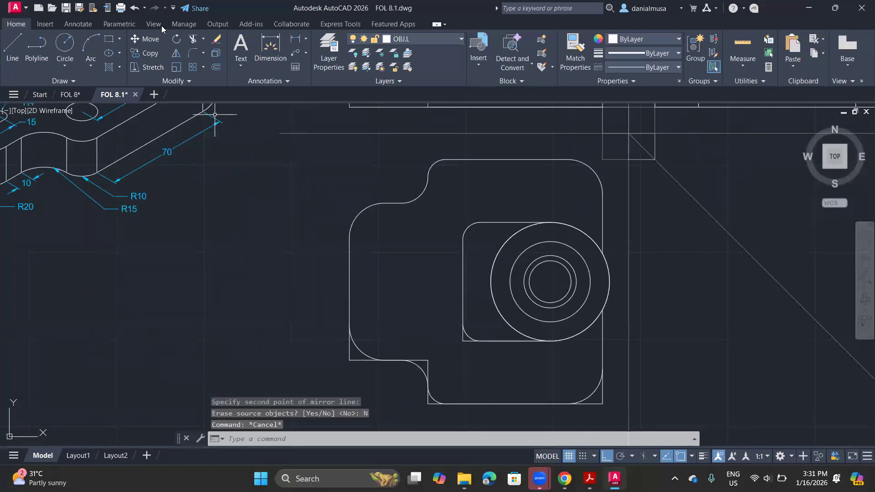
left_click(192, 42)
left_click(340, 340)
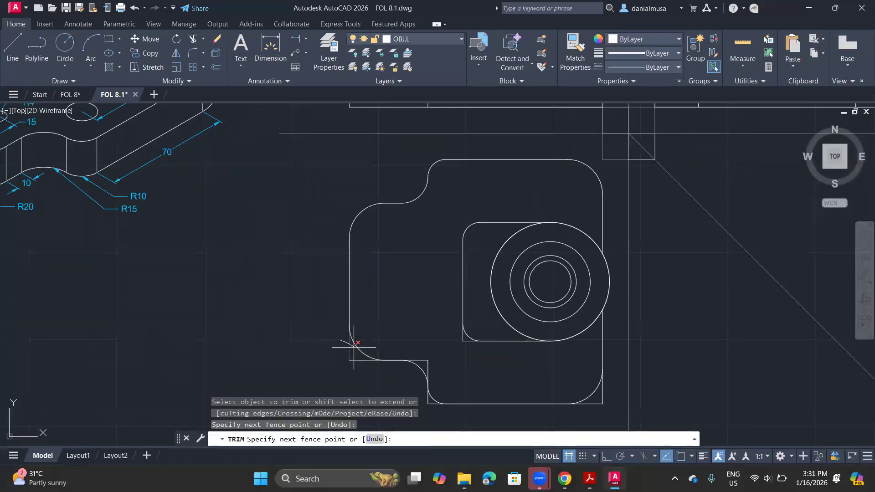
left_click_drag(415, 351, 433, 370)
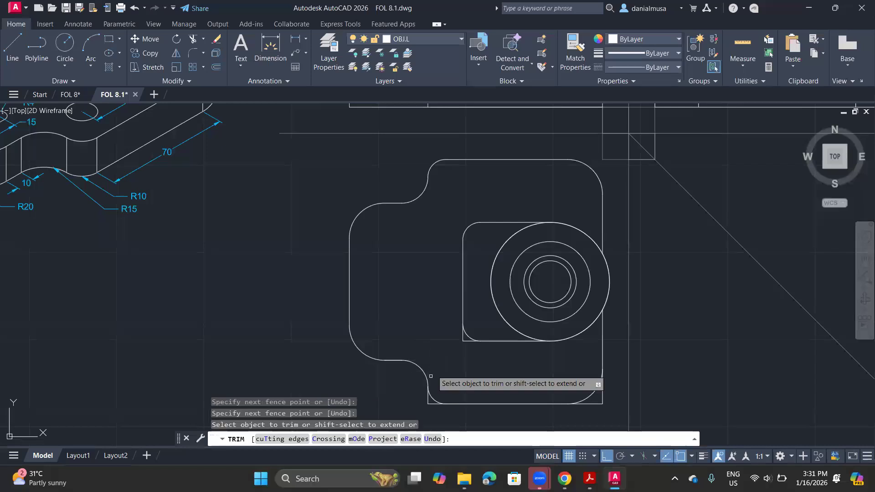
left_click_drag(423, 413, 472, 406)
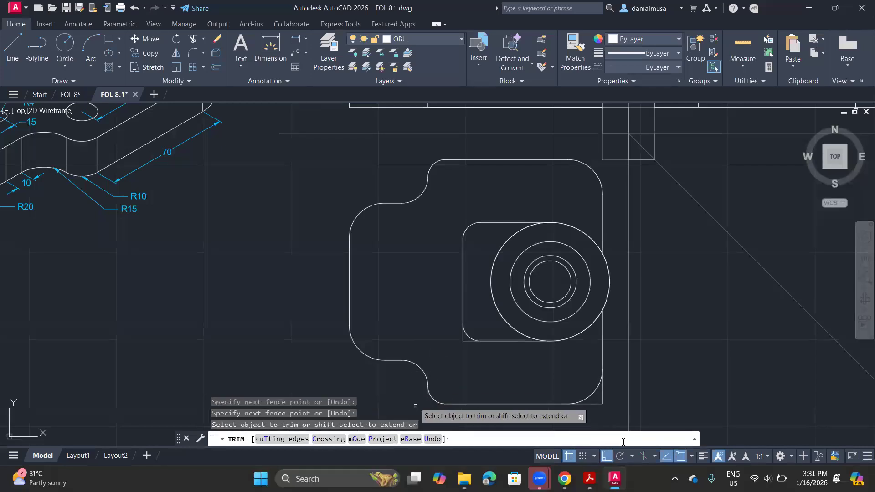
left_click(609, 386)
left_click(596, 418)
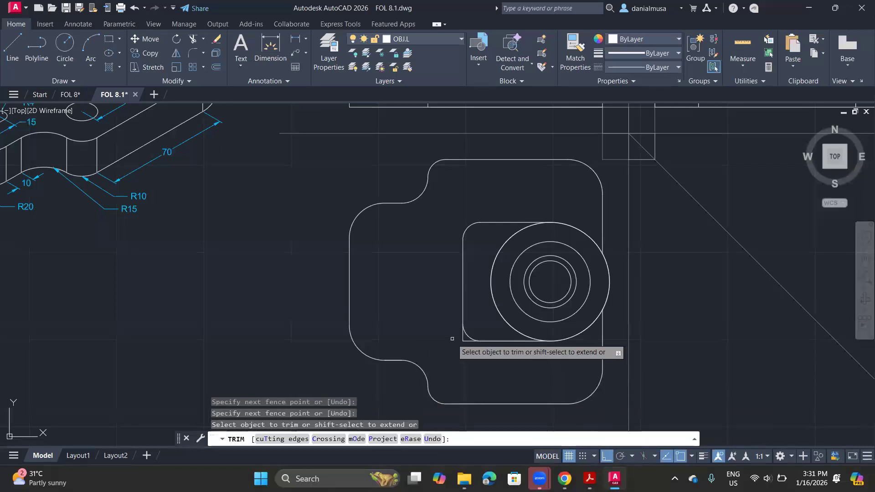
left_click(457, 327)
left_click(472, 353)
key("Escape")
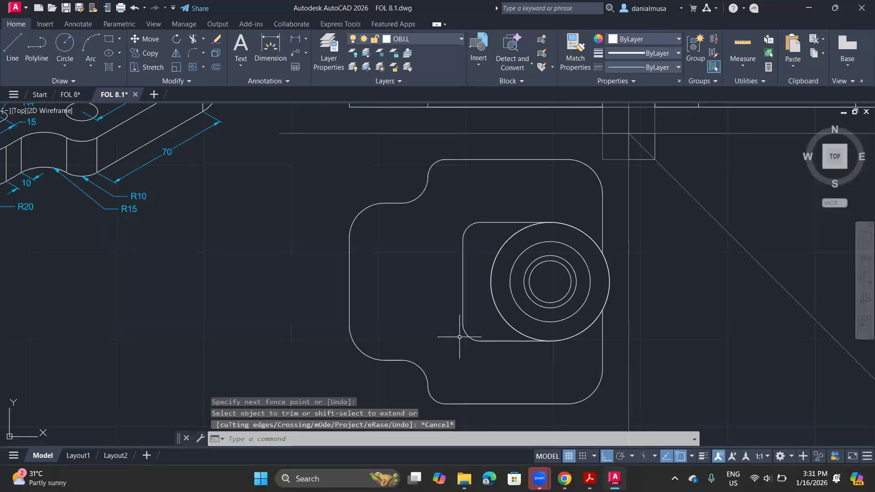
Step: Draw the rib in the top view: 7.5 up from the block's left-edge midpoint, across to the plate's left edge, 15 down, and back to the block
scroll(350, 226, "down", 2)
scroll(361, 250, "up", 3)
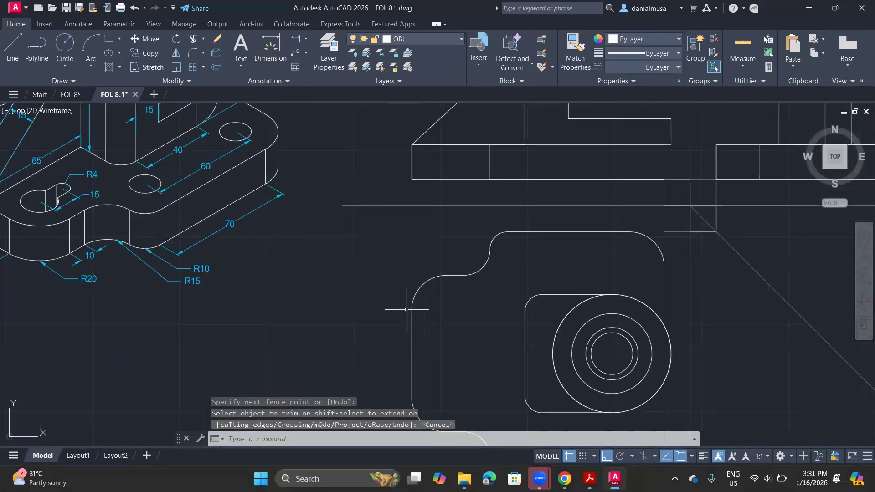
scroll(406, 309, "down", 2)
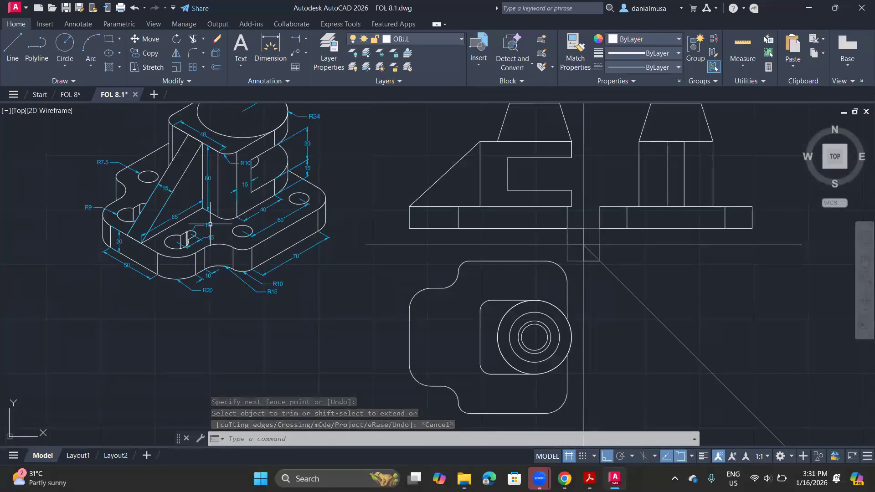
left_click(12, 45)
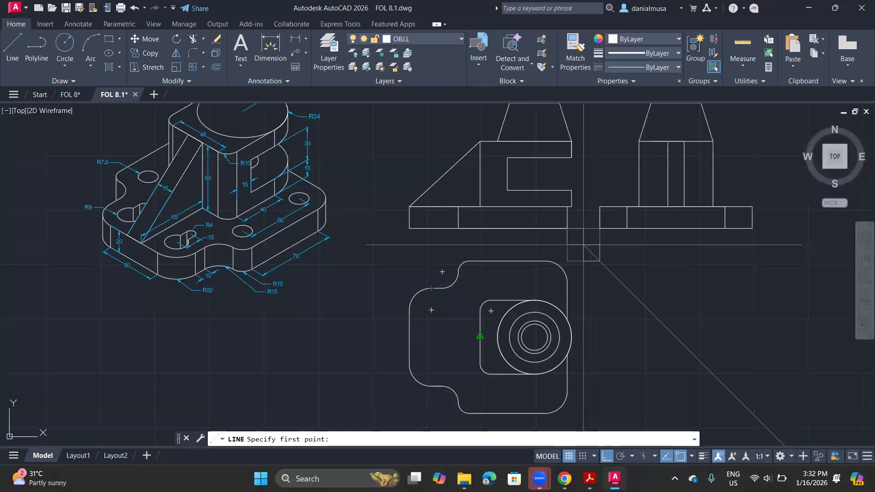
left_click(480, 337)
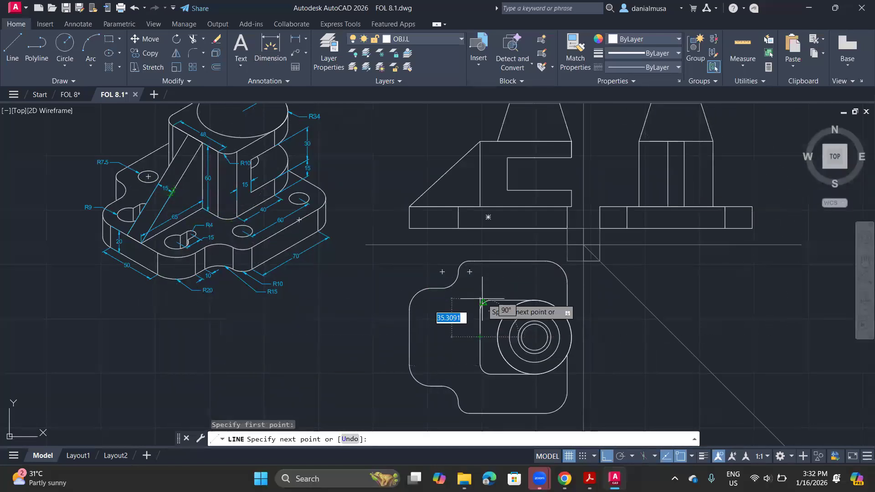
type("1")
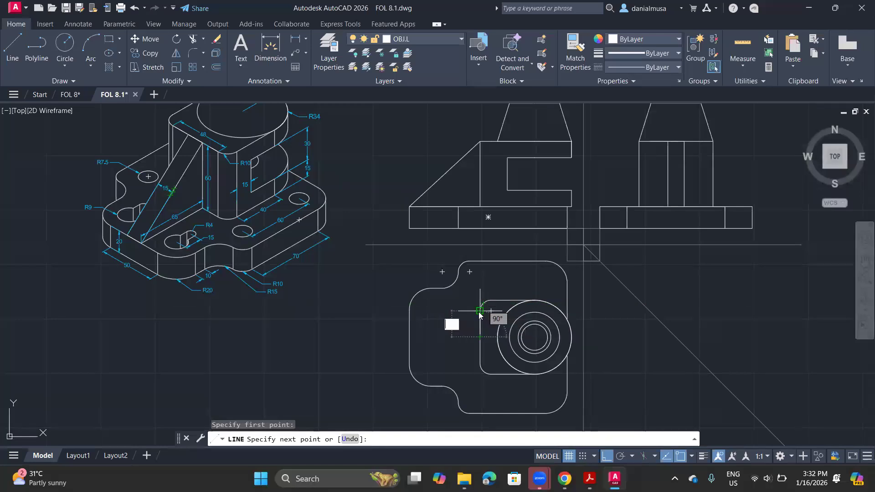
type(".5")
key("Return")
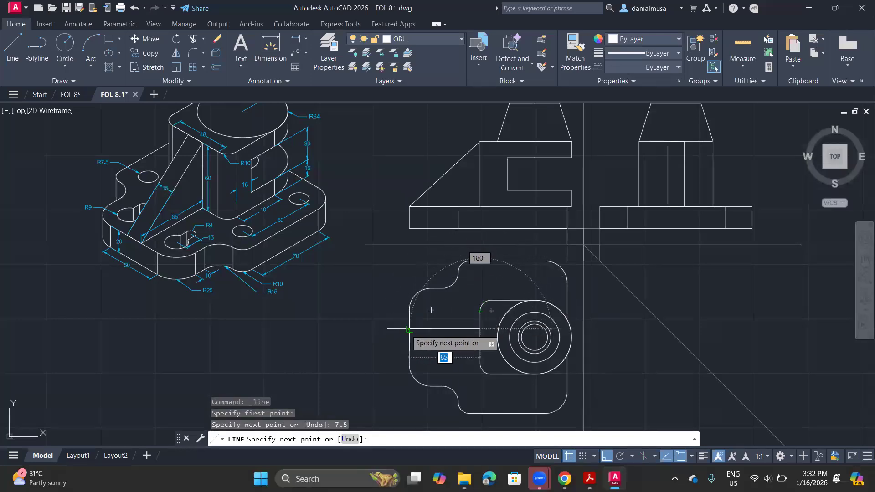
left_click(409, 328)
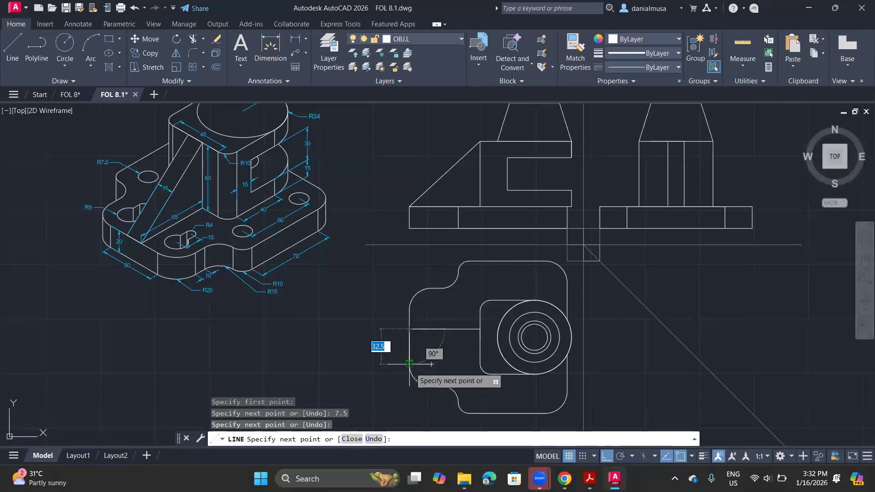
key("Return")
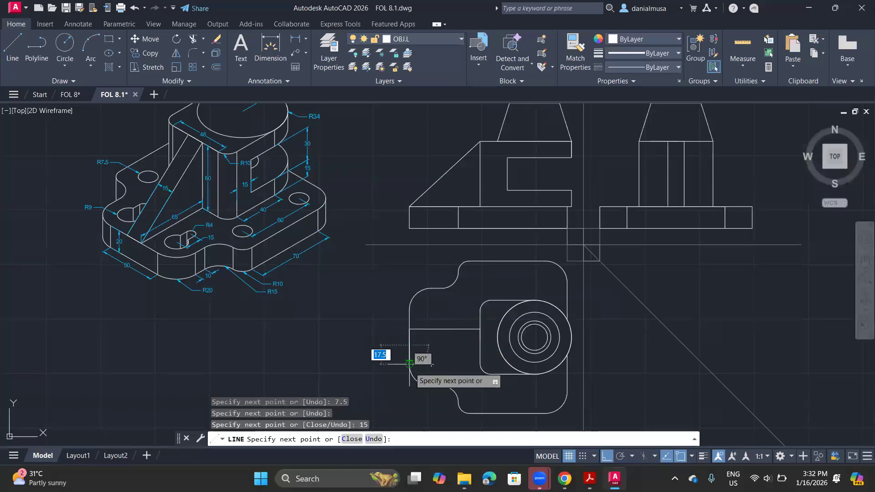
left_click(479, 345)
key("Escape")
Step: Draw a radius 9 circle centred on the centre of the base plate's upper-left corner arc in the top view
middle_click_drag(447, 242, 434, 266)
scroll(431, 294, "down", 3)
scroll(465, 349, "up", 5)
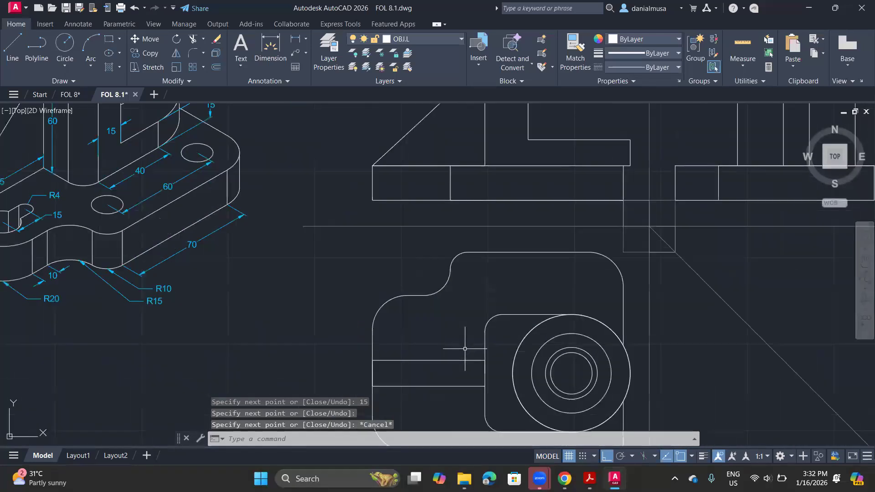
scroll(465, 348, "down", 3)
scroll(234, 273, "up", 2)
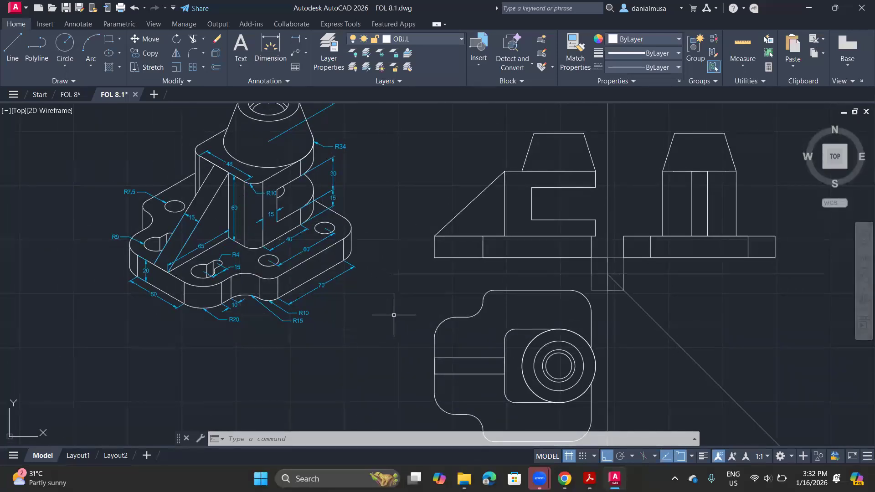
scroll(240, 284, "up", 2)
mouse_move(455, 387)
middle_mouse_down()
mouse_move(287, 336)
mouse_move(342, 354)
middle_mouse_up()
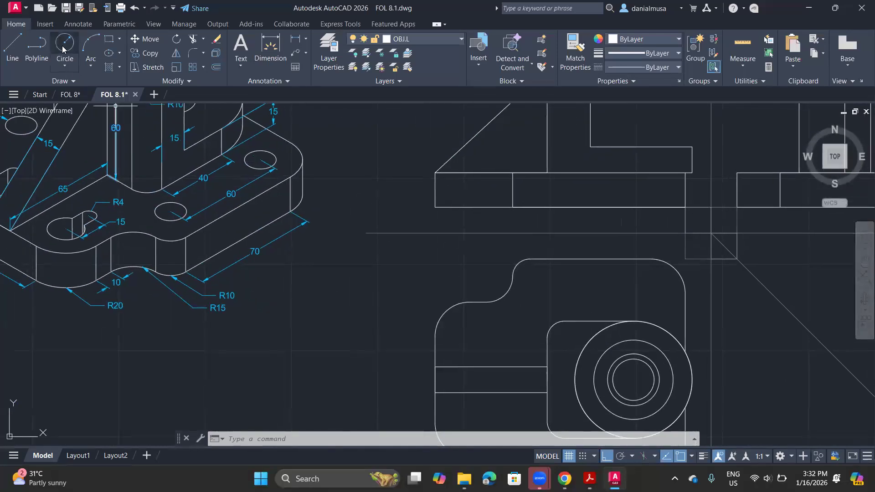
left_click(63, 47)
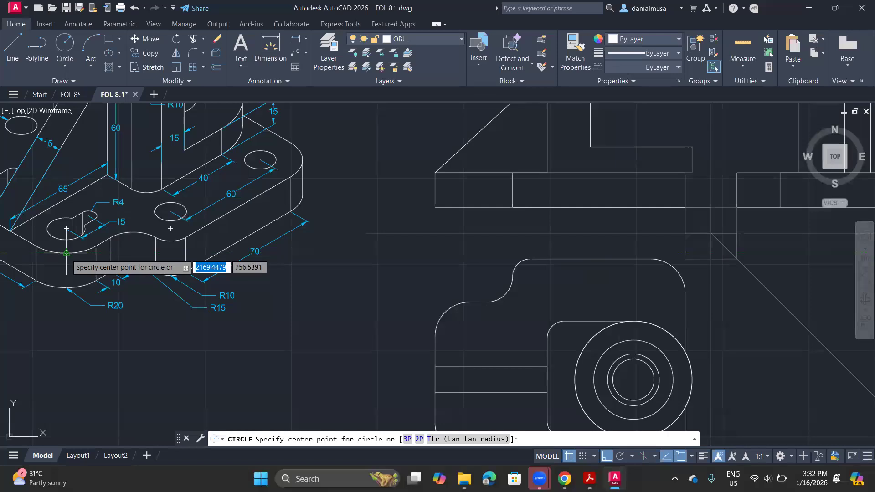
left_click(469, 336)
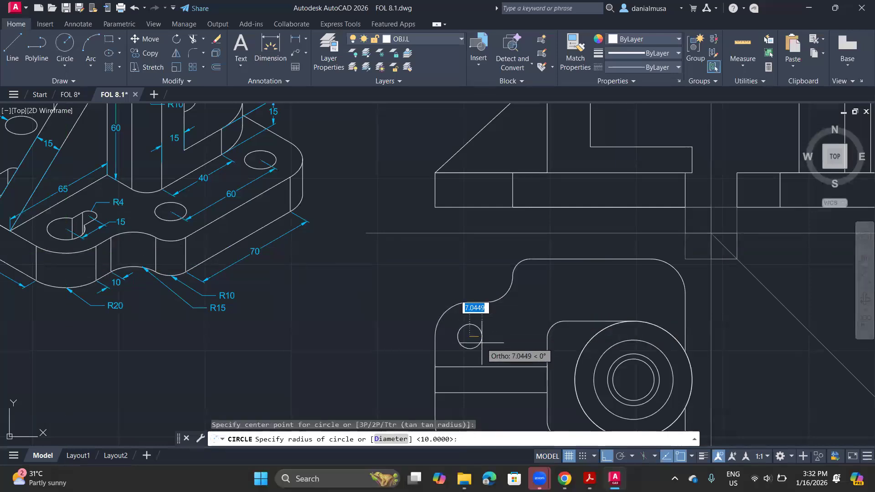
mouse_move(484, 344)
middle_mouse_down()
mouse_move(554, 374)
mouse_move(606, 380)
middle_mouse_up()
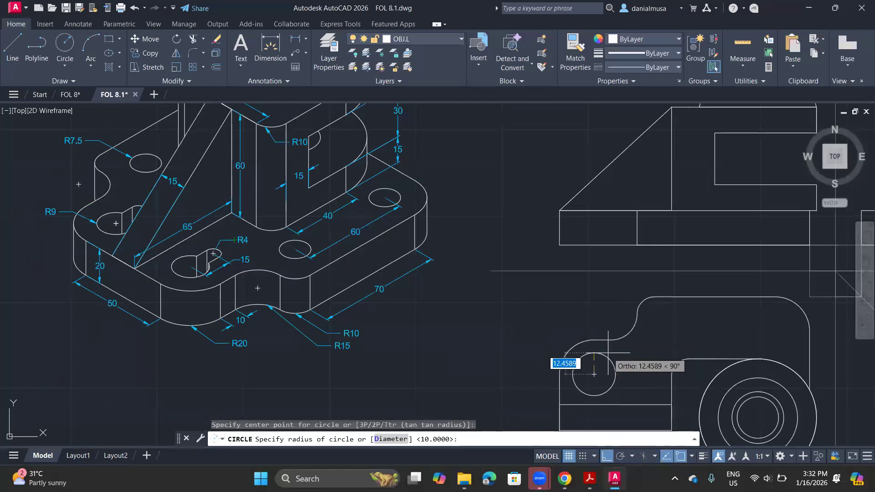
key("Return")
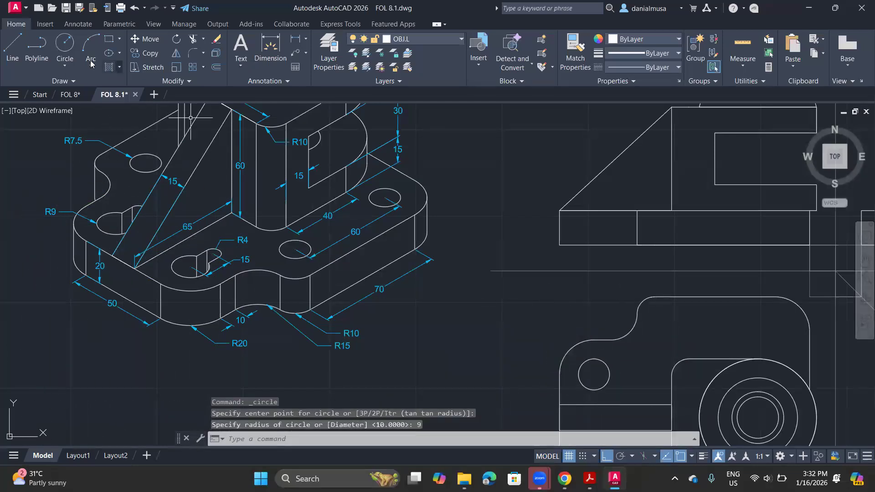
Step: Draw a radius 4 circle in the top view, centred 15 to the right of the radius 9 circle's centre
key("Return")
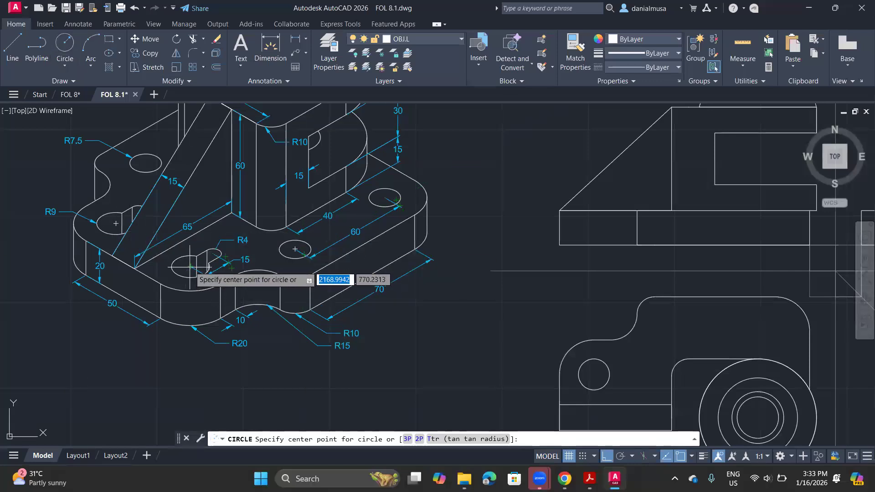
scroll(201, 253, "up", 3)
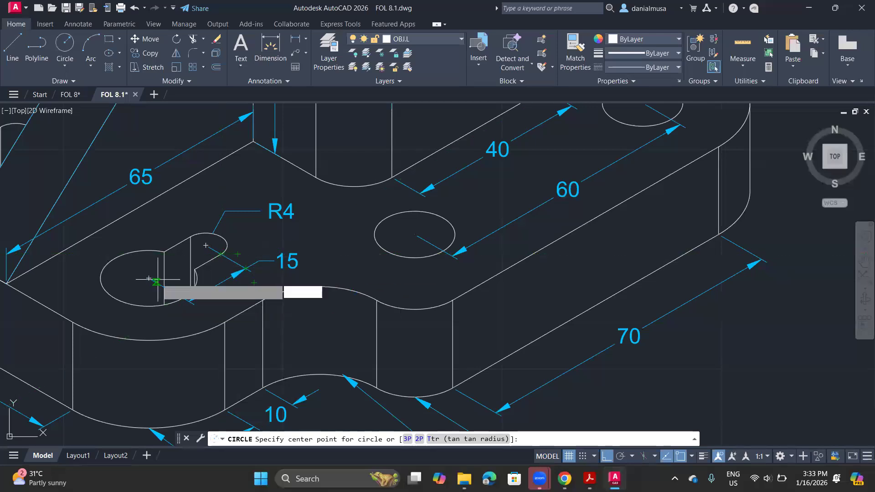
scroll(298, 278, "down", 4)
middle_click_drag(370, 331, 115, 219)
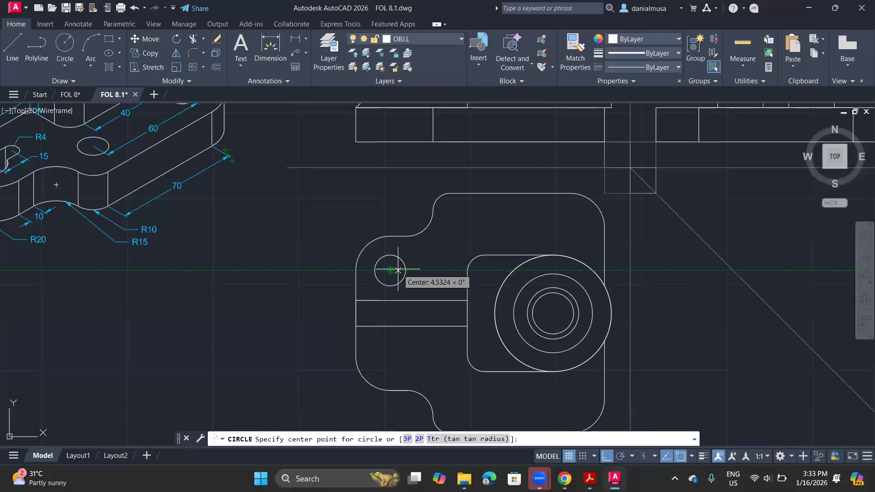
type("15")
key("Return")
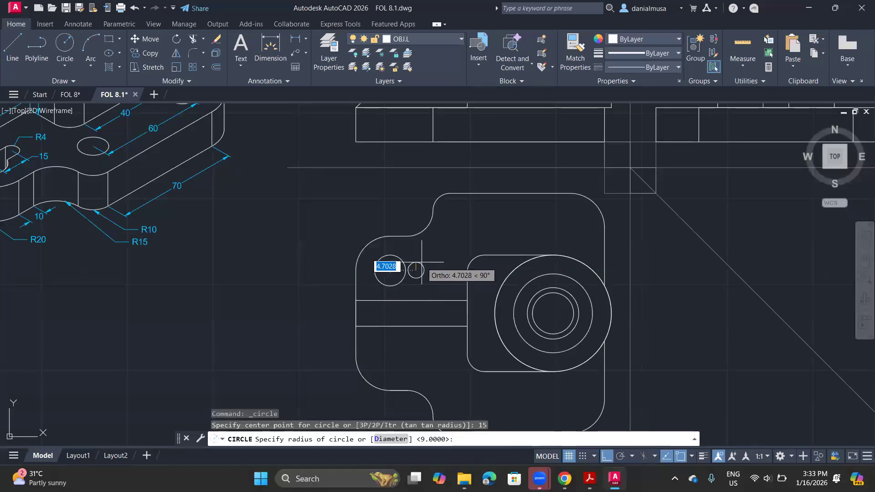
scroll(423, 266, "up", 2)
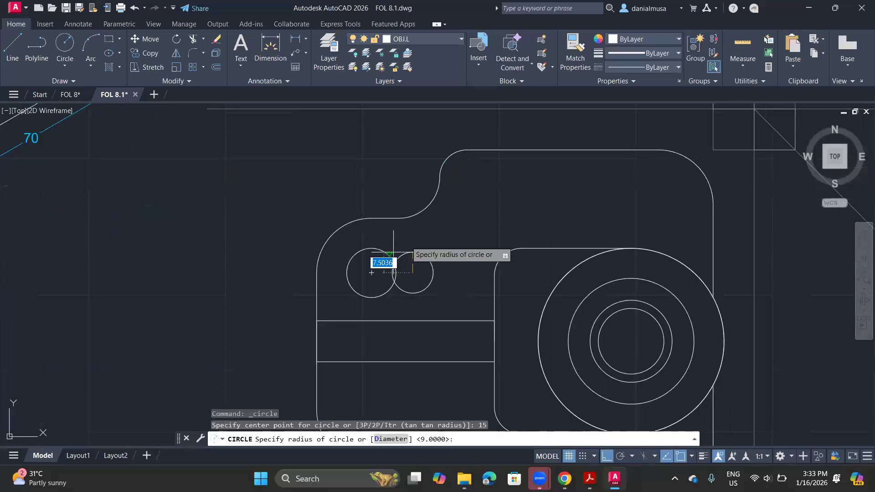
scroll(440, 279, "down", 2)
middle_click_drag(440, 278, 484, 300)
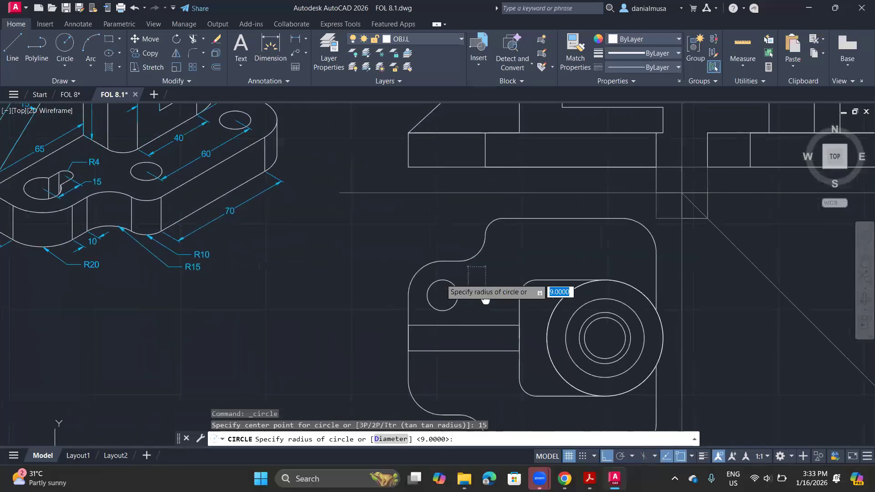
type("4")
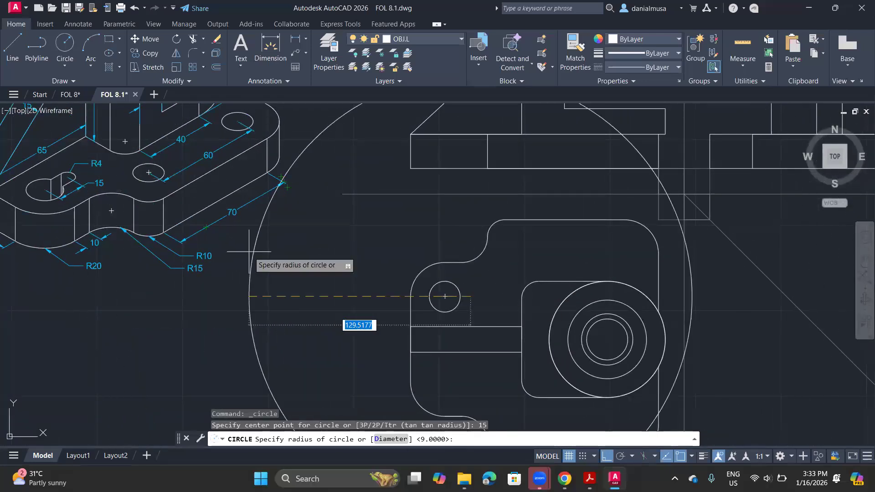
key("Return")
Step: Draw two horizontal lines from the small circle's upper and lower quadrants into the radius 9 circle, turning object snap off for the lower one
left_click(13, 51)
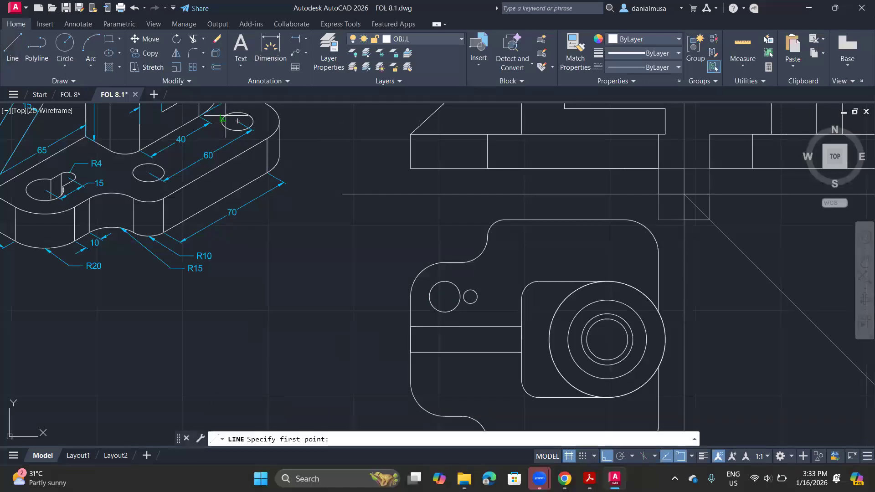
scroll(469, 296, "up", 2)
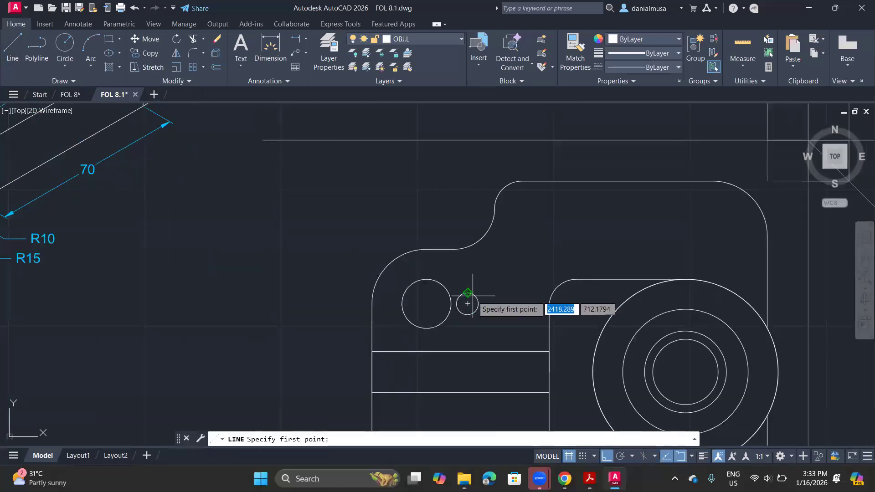
left_click(467, 302)
left_click(431, 295)
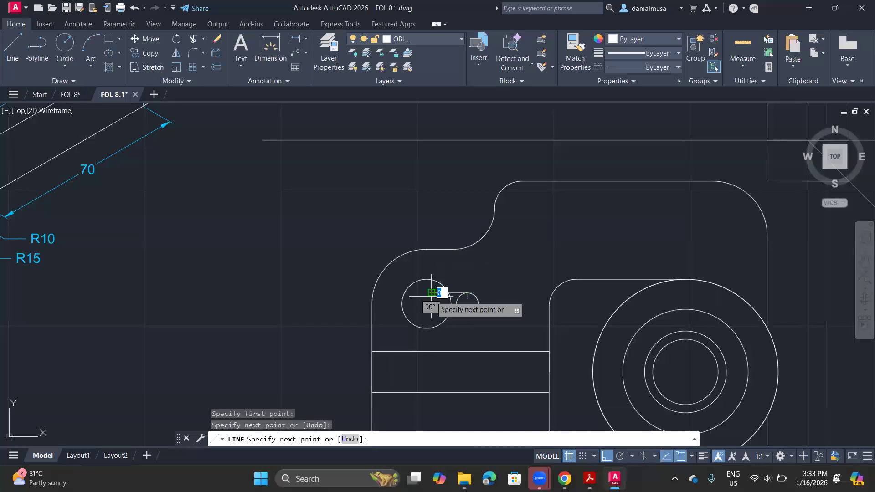
key("Return")
key("Return")
left_click(468, 303)
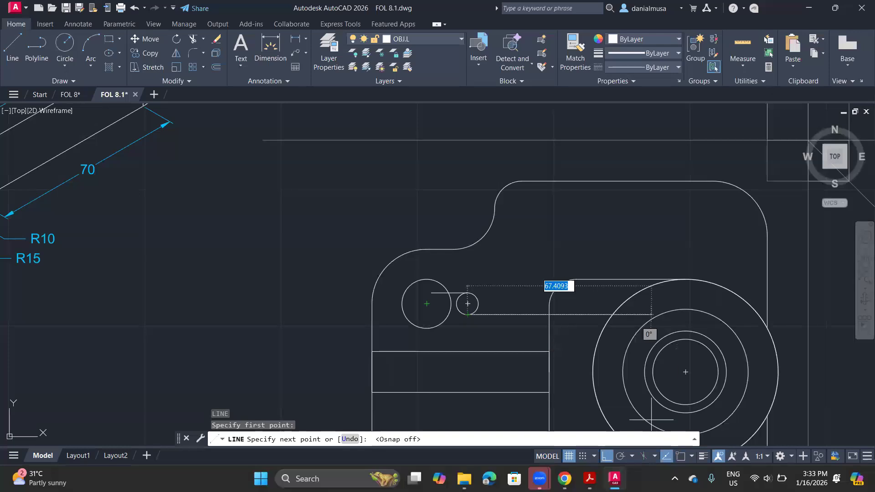
left_click(428, 315)
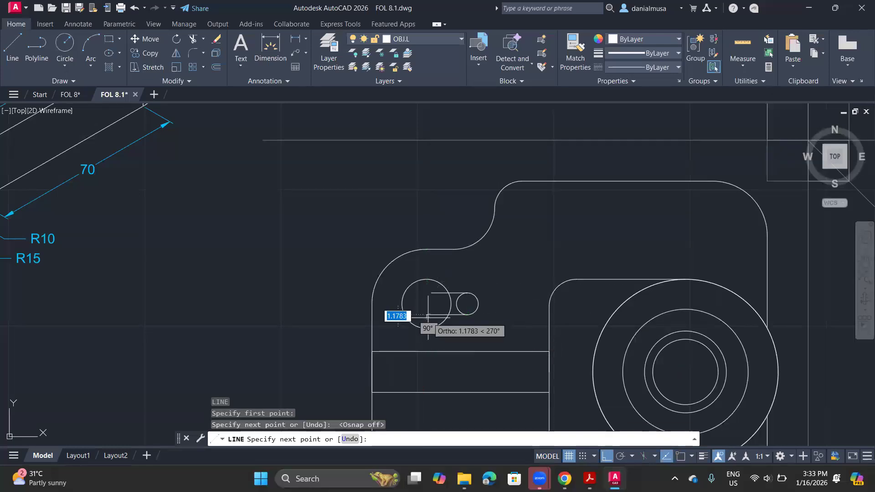
key("Return")
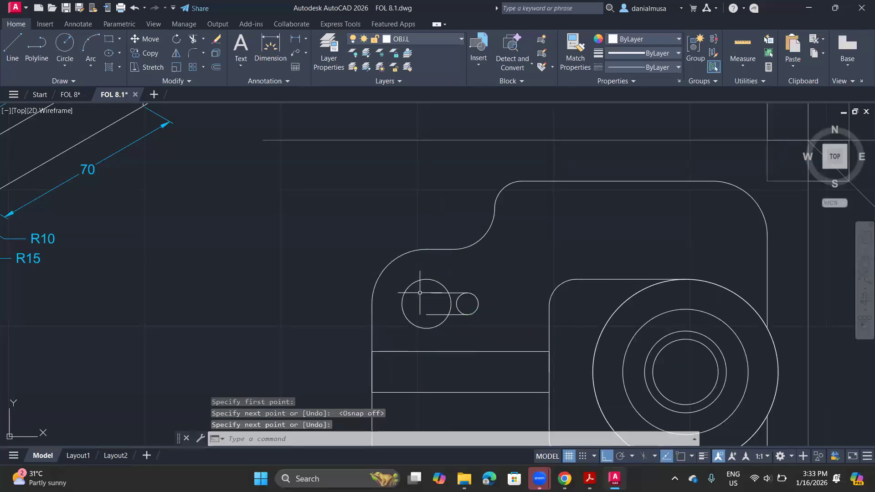
Step: Trim the overlapping line ends and inner arcs between the two circles to leave a single keyhole outline
left_click(193, 39)
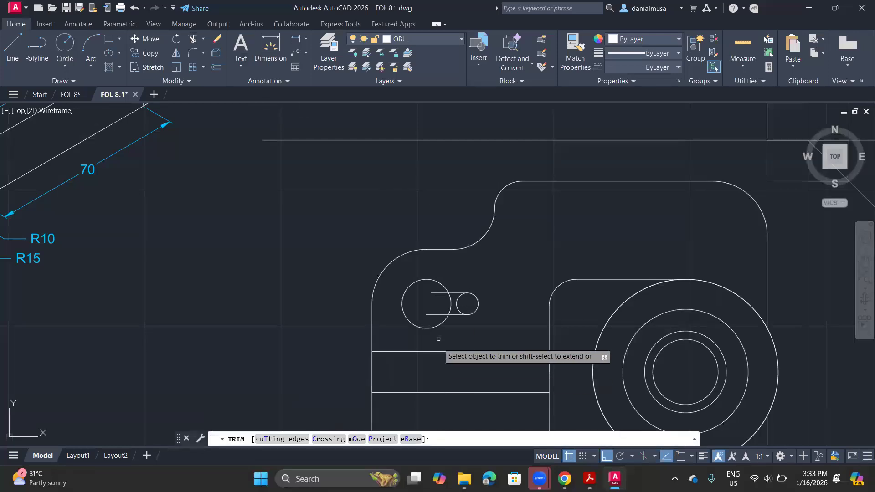
left_click(436, 289)
left_click(428, 318)
key("Return")
left_click(438, 307)
left_click(460, 310)
key("Return")
scroll(460, 310, "down", 3)
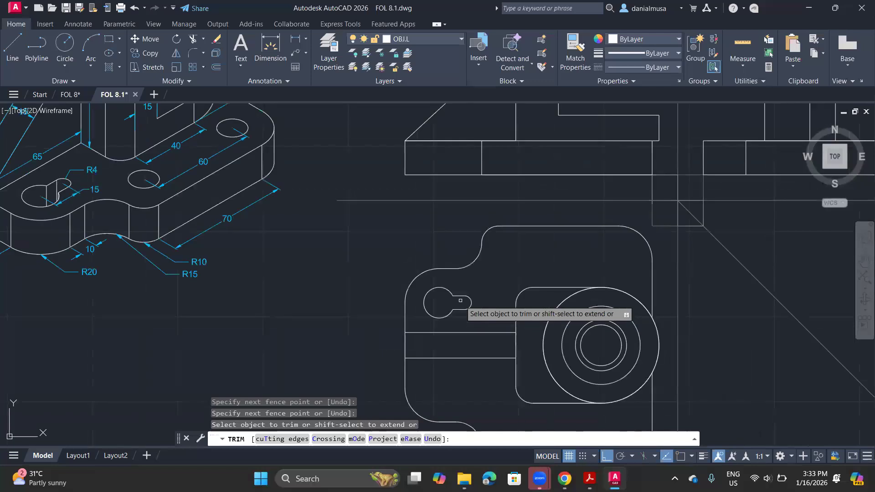
key("Escape")
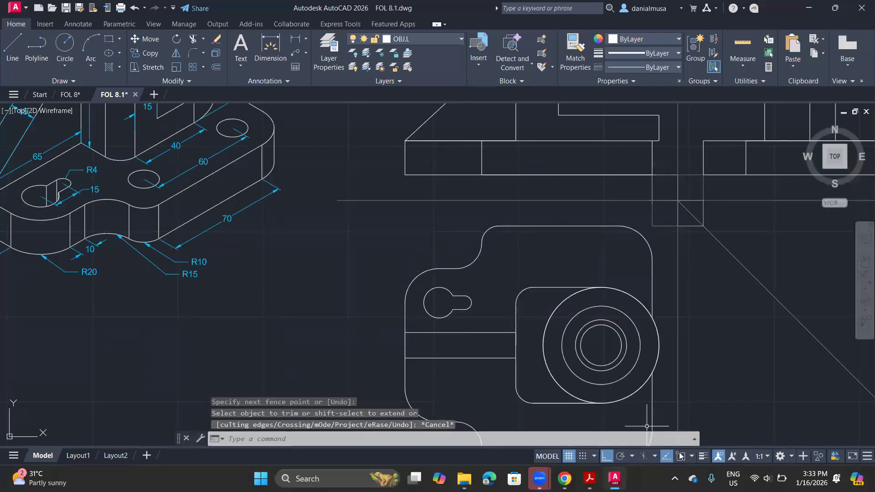
Step: Turn object snap back on and draw a radius 7.5 circle centred on the base plate's upper-right corner arc in the top view
key("F3")
mouse_move(237, 235)
middle_mouse_down()
mouse_move(289, 283)
mouse_move(301, 309)
middle_mouse_up()
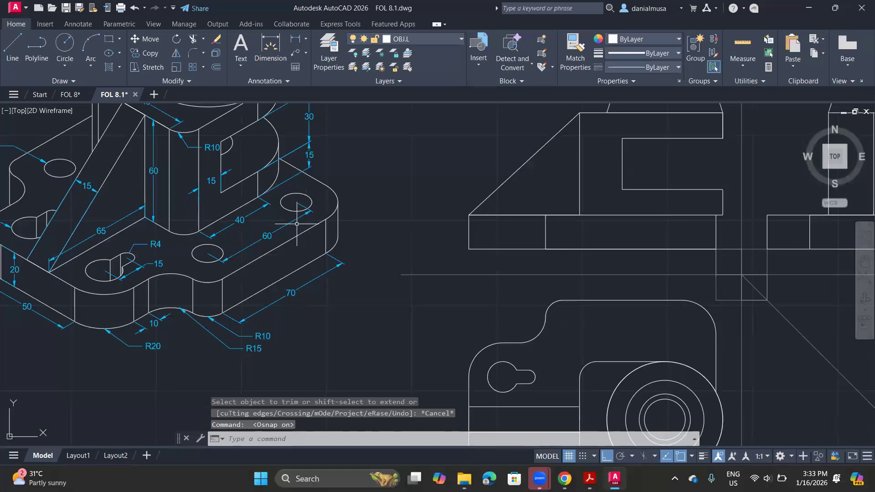
scroll(299, 208, "up", 2)
left_click(307, 200)
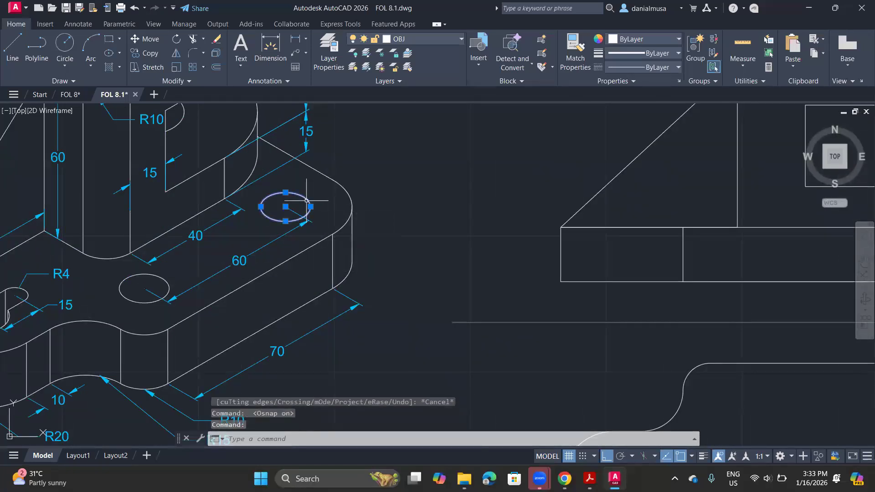
left_click(351, 201)
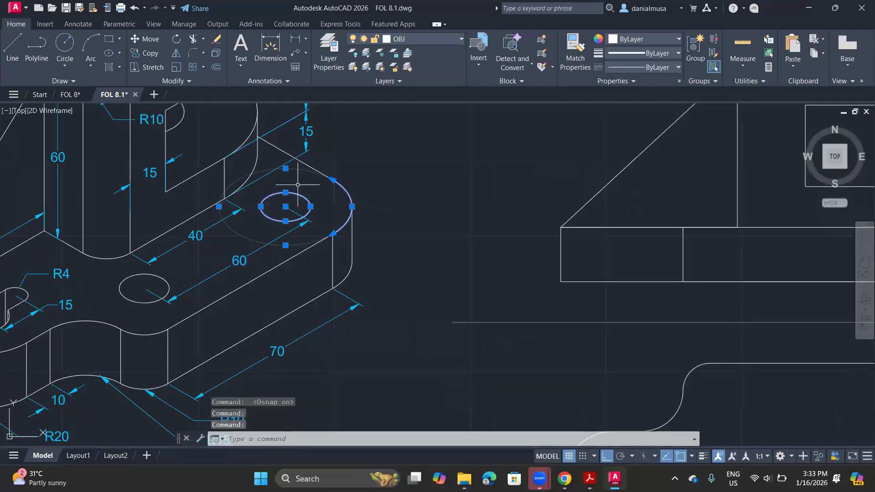
key("Escape")
scroll(358, 276, "down", 5)
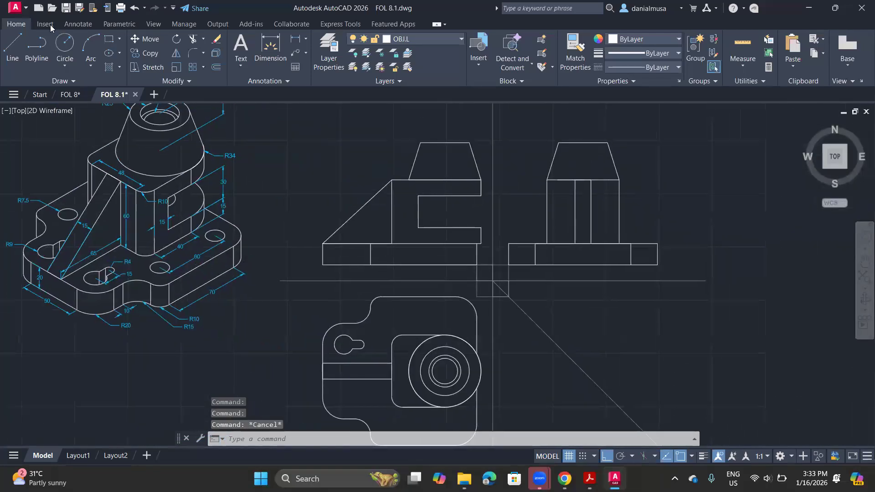
left_click(64, 46)
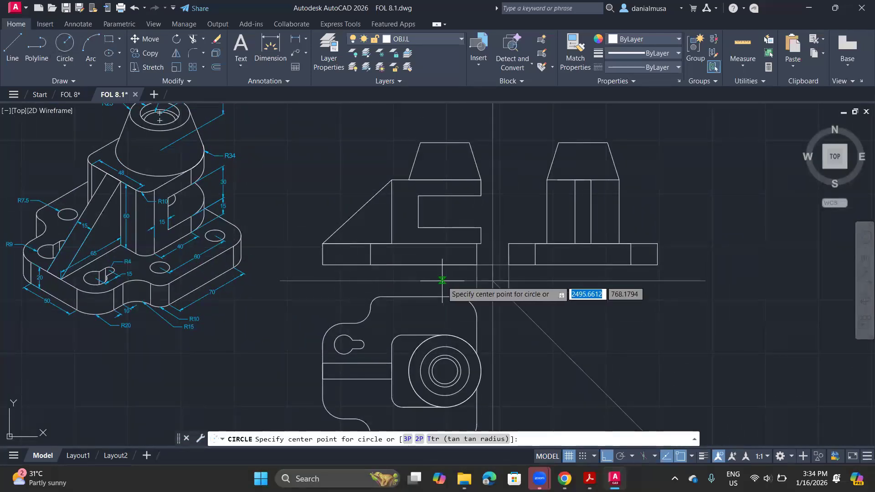
left_click(455, 318)
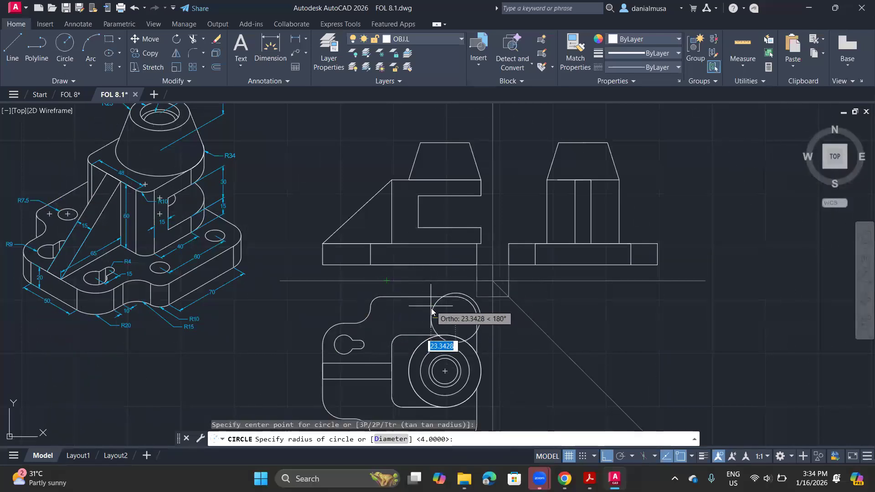
type("7.5")
key("Return")
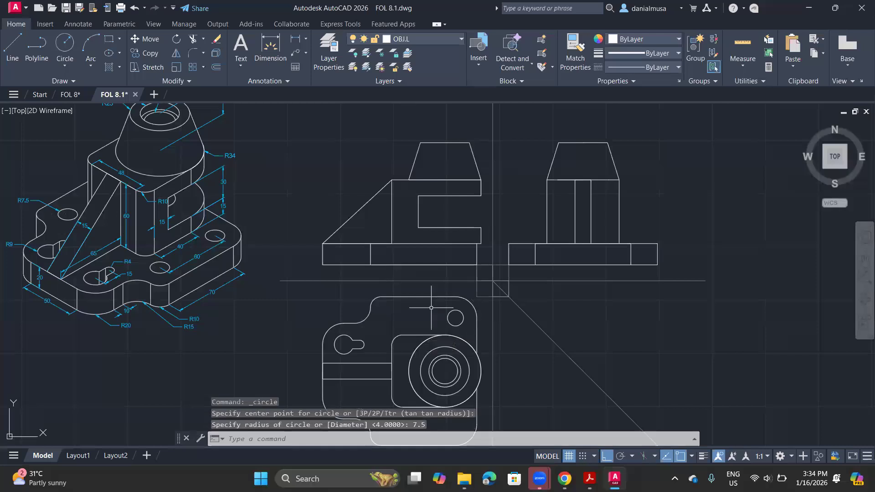
Step: Draw a second radius 7.5 circle centred 60 to the left of the upper-right hole's centre in the top view
key("Return")
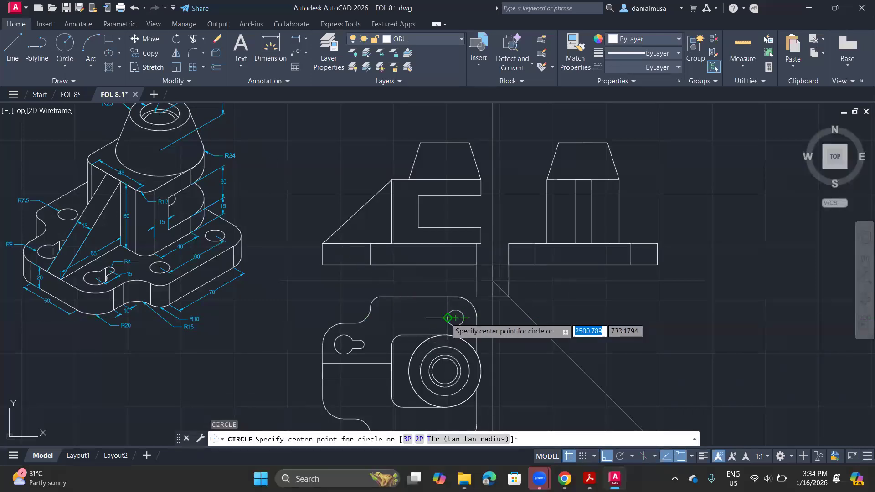
scroll(415, 310, "up", 2)
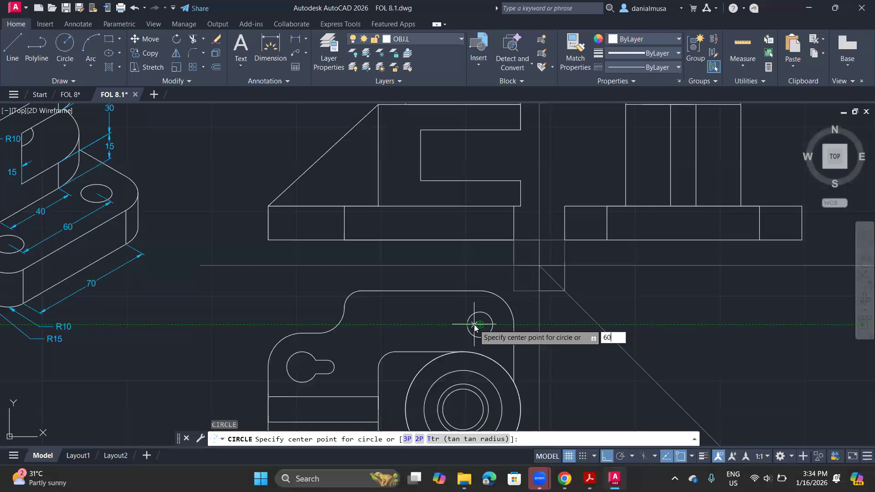
key("Return")
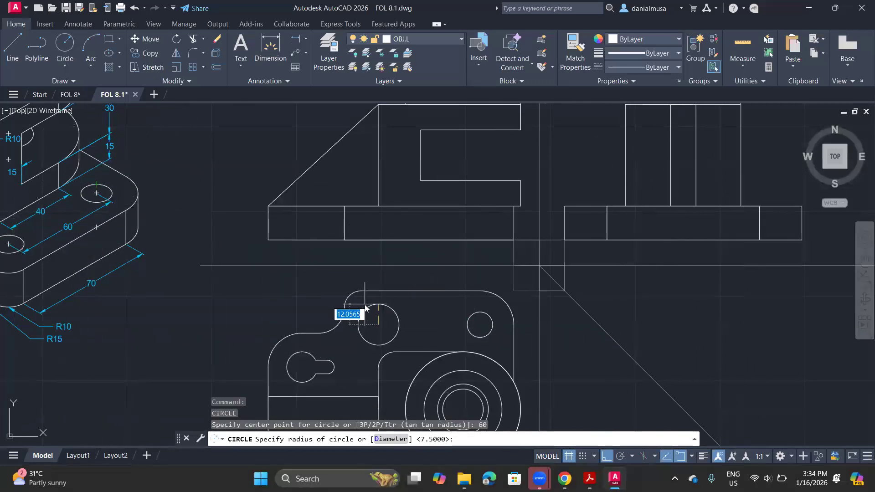
type("7.5")
key("Return")
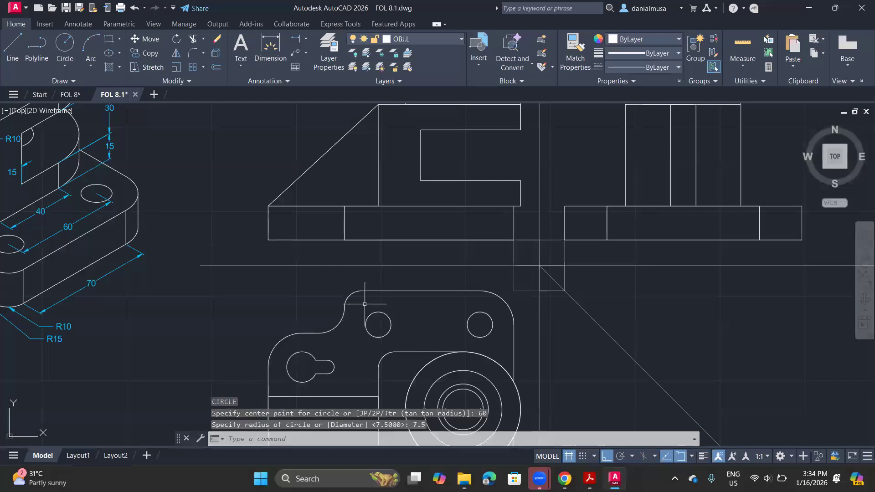
scroll(365, 304, "down", 2)
middle_click_drag(365, 304, 435, 273)
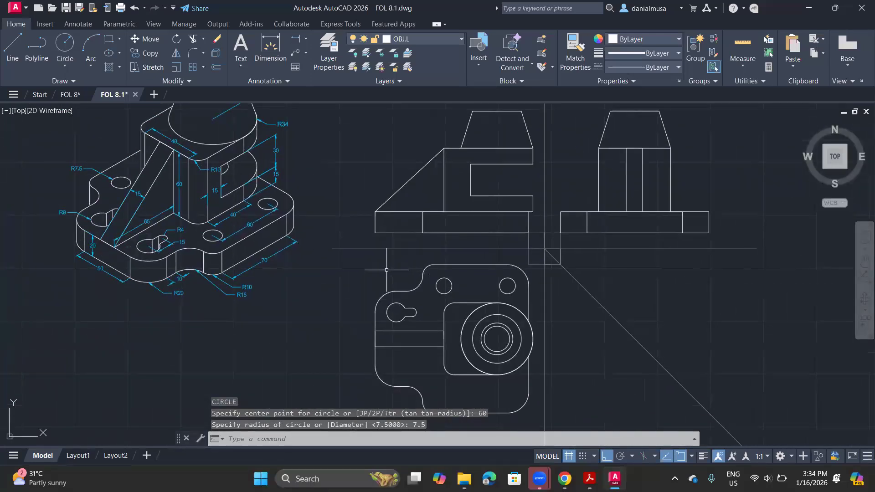
Step: Mirror the keyhole slot and both radius 7.5 holes about the horizontal centreline of the concentric circles, keeping the source objects
scroll(417, 318, "up", 2)
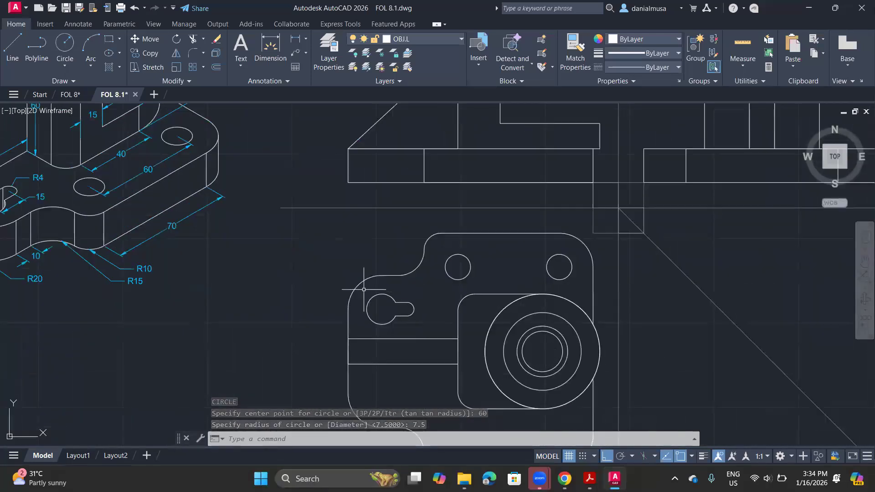
left_click(363, 289)
left_click(429, 326)
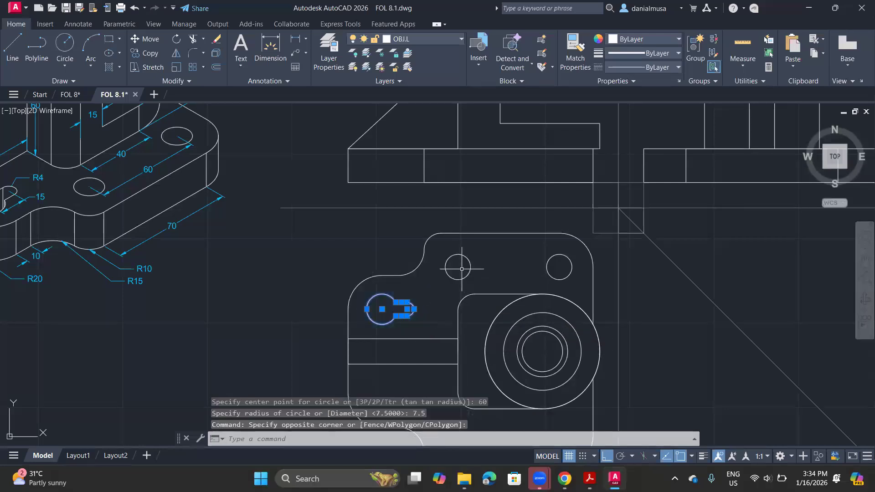
left_click(441, 246)
left_click(579, 286)
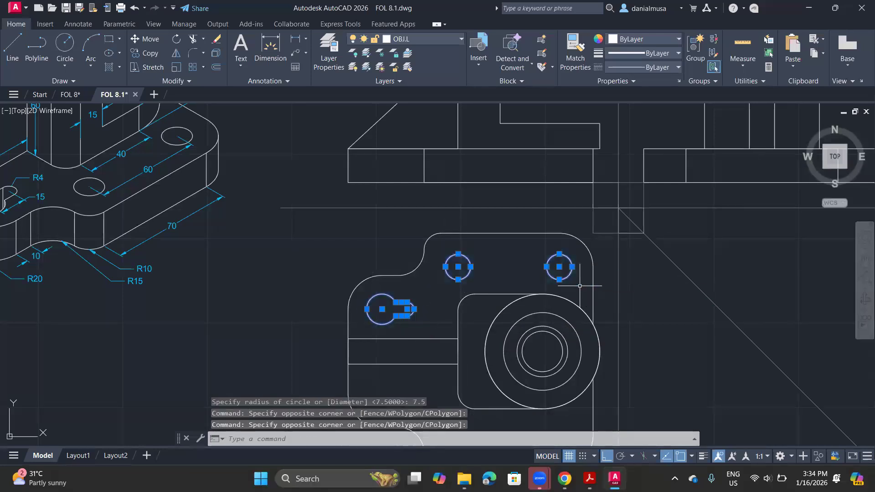
type("mi")
key("space")
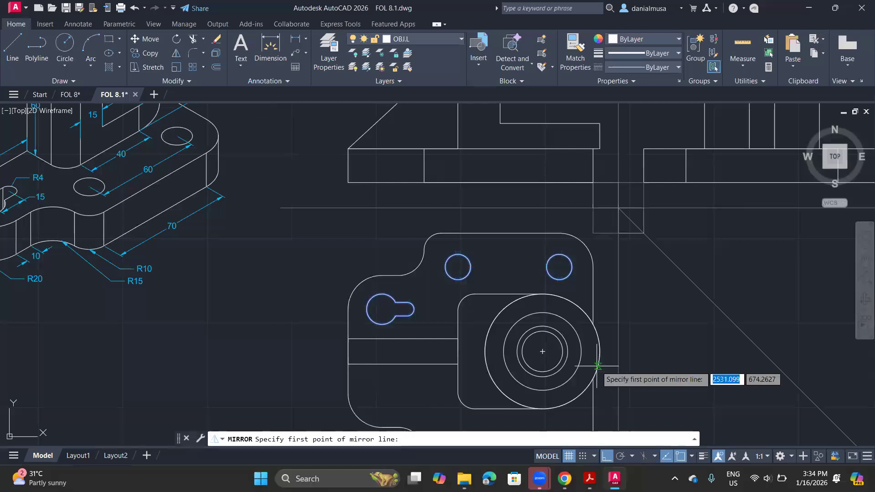
left_click(458, 351)
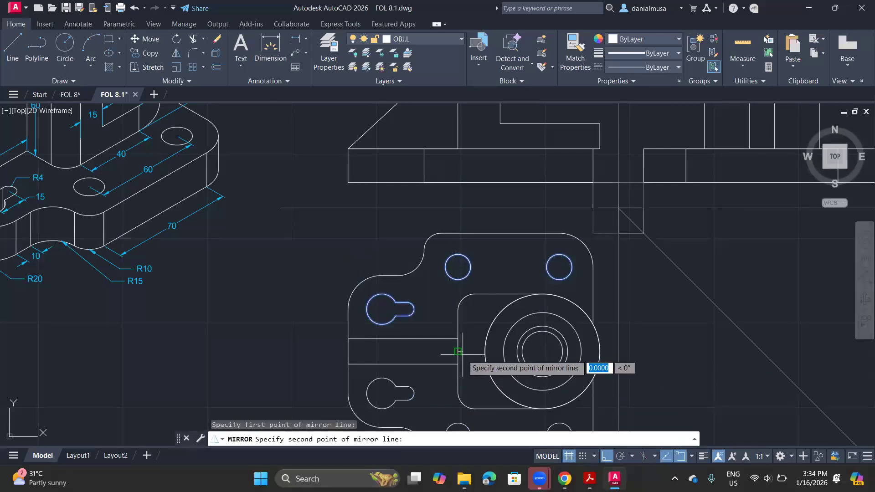
left_click(543, 353)
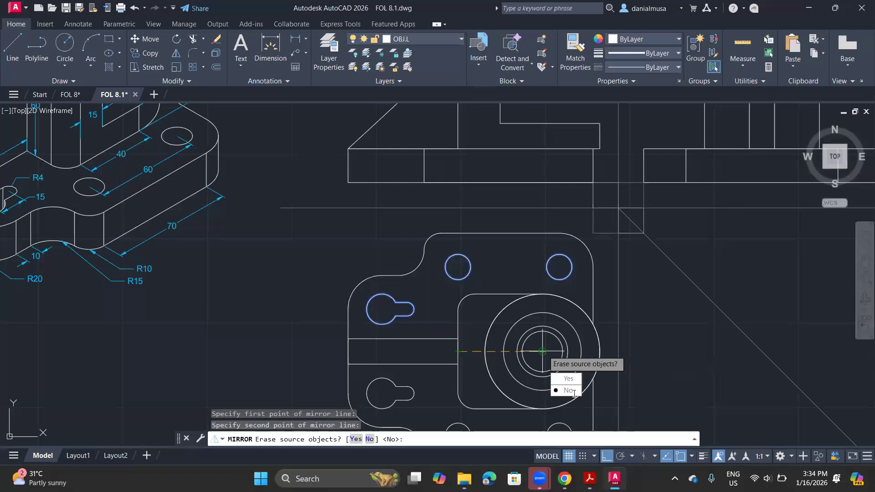
type("N")
key("Return")
scroll(542, 351, "down", 3)
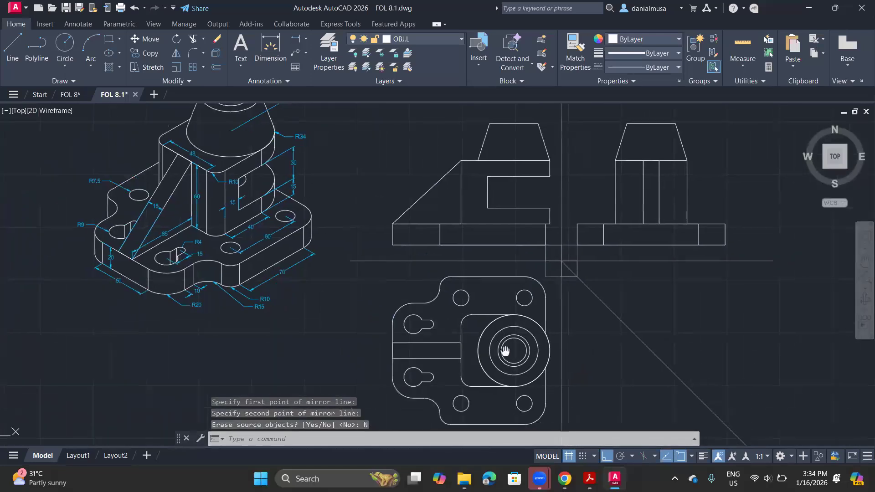
Step: Examine the completed top view and the front and side views against the dimensioned isometric drawing
scroll(485, 325, "down", 2)
middle_click_drag(515, 338, 479, 342)
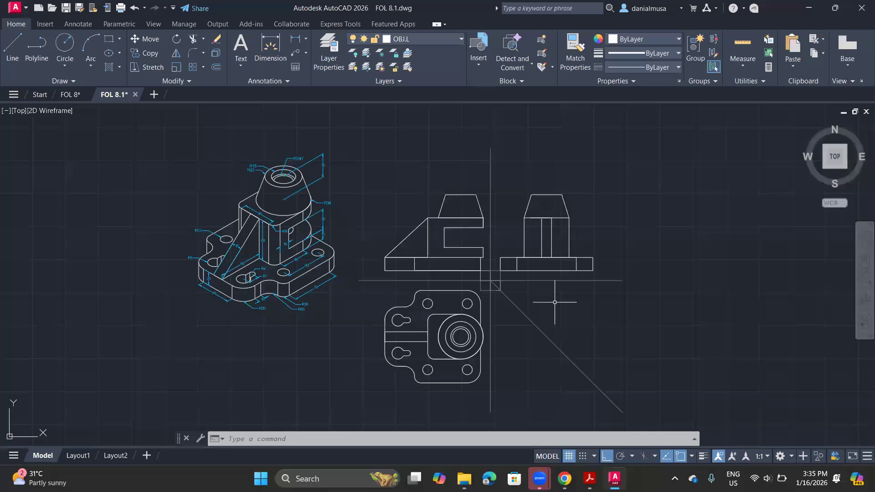
middle_click_drag(577, 367, 499, 406)
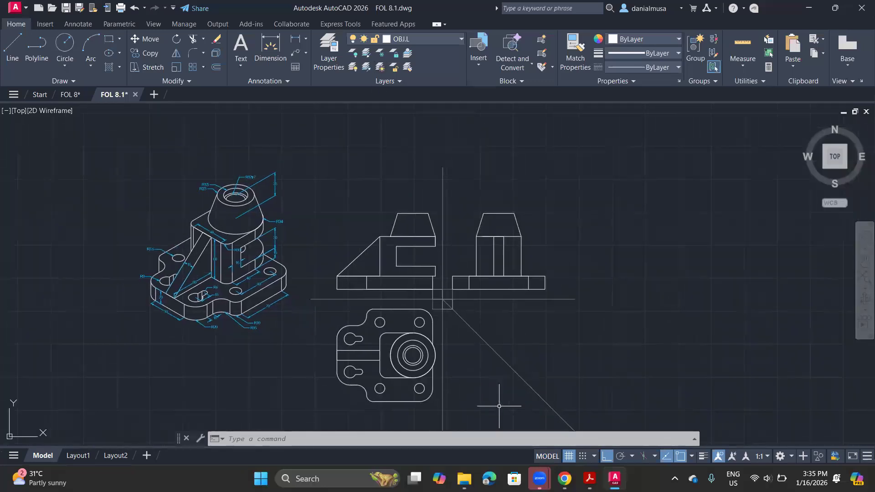
scroll(451, 370, "down", 2)
scroll(452, 372, "up", 2)
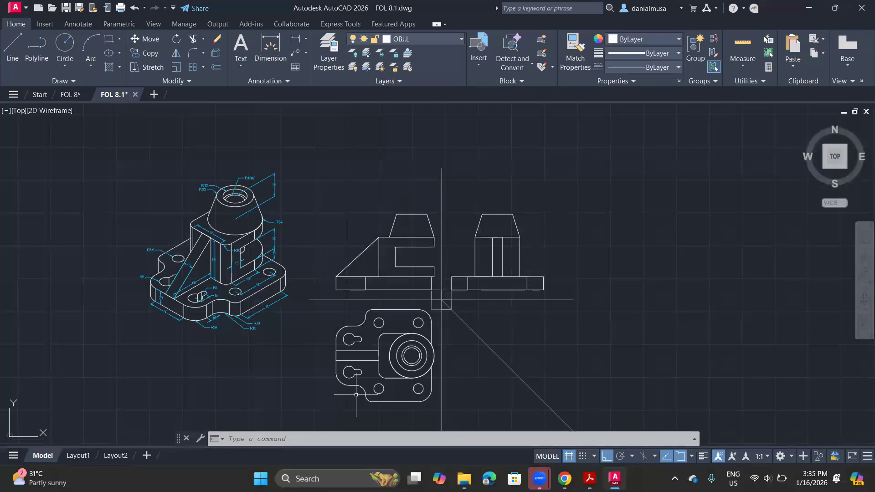
scroll(344, 397, "up", 2)
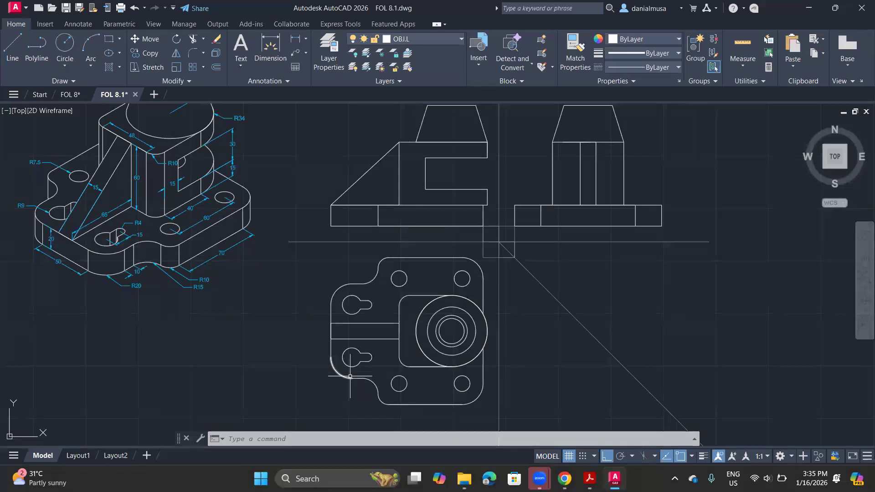
scroll(440, 383, "down", 2)
mouse_move(443, 383)
middle_mouse_down()
mouse_move(421, 395)
mouse_move(377, 396)
middle_mouse_up()
scroll(364, 337, "down", 2)
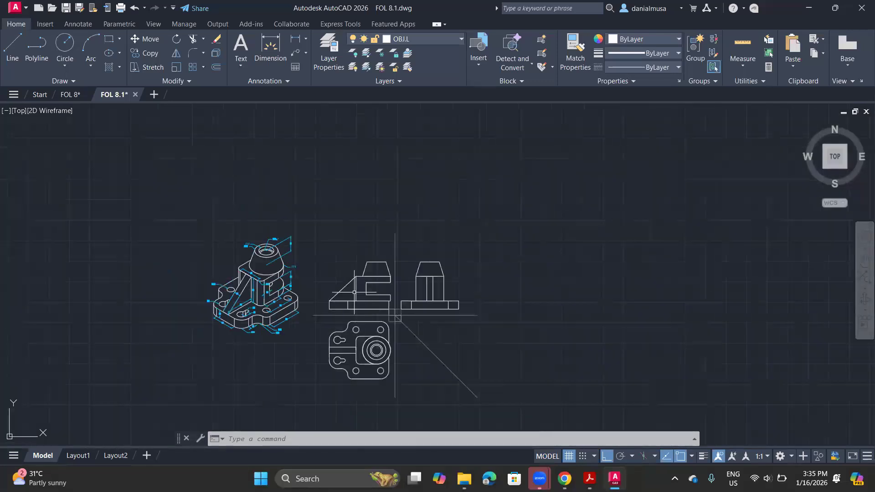
Step: Run OVERKILL on all three orthographic views and their construction lines to remove duplicate and overlapping objects
left_click(299, 220)
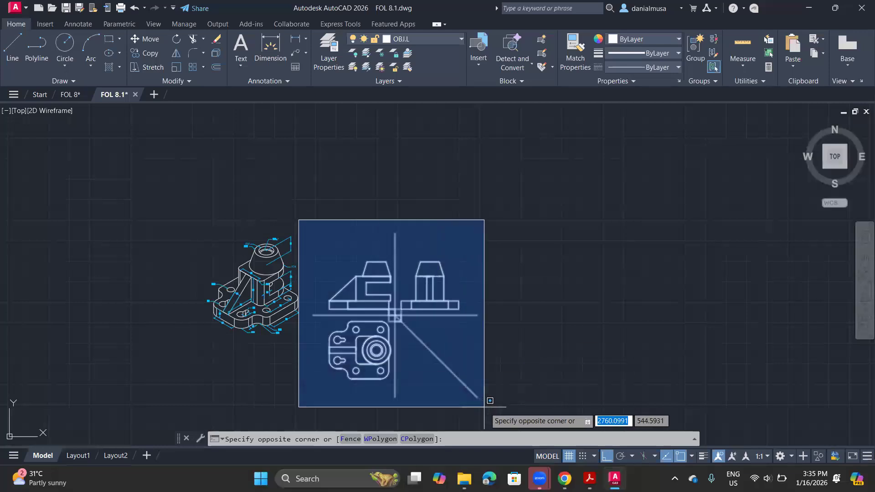
left_click(512, 417)
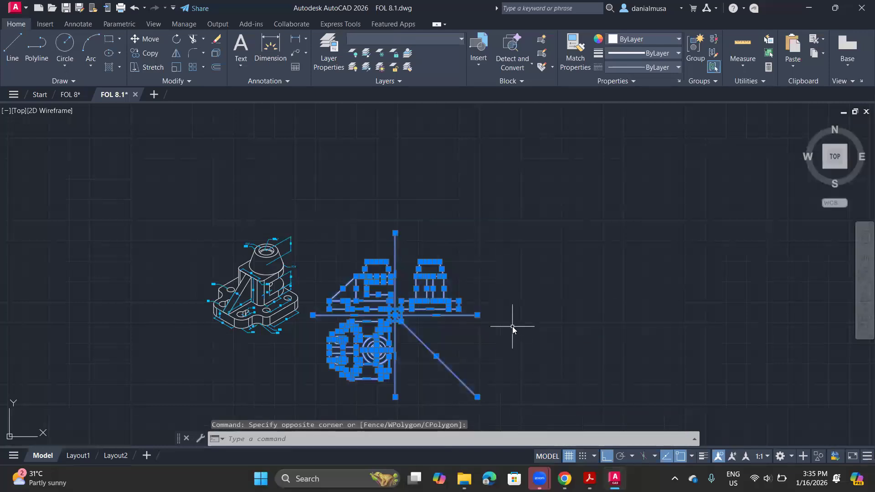
type("OVERKILL")
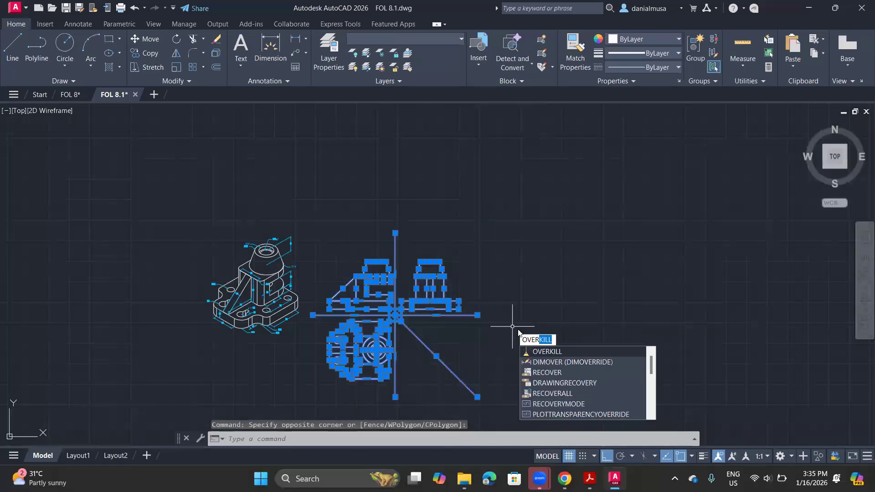
left_click(553, 352)
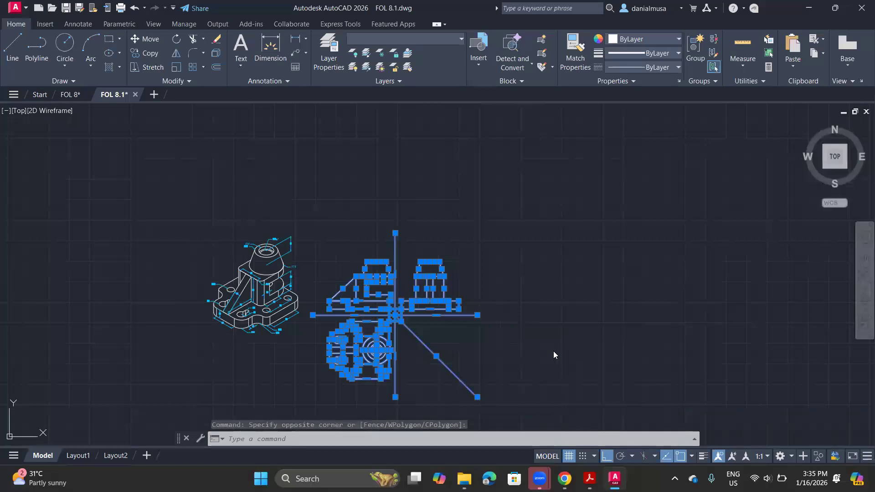
left_click(431, 348)
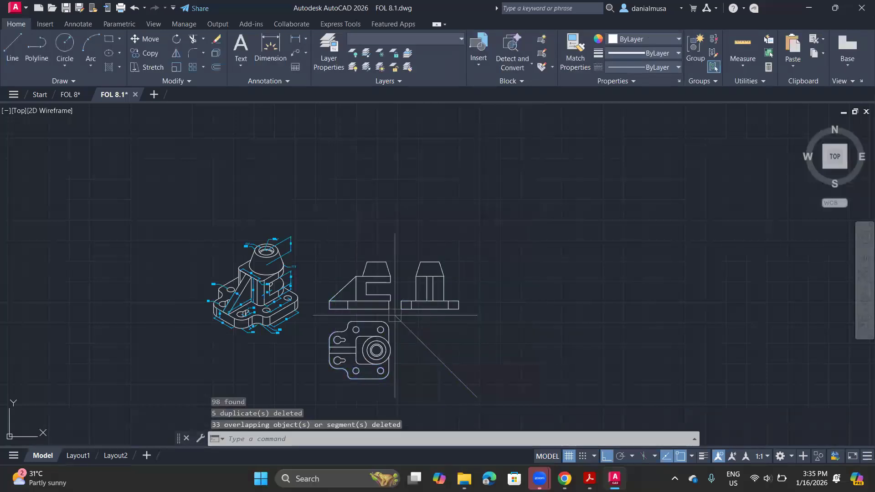
Step: Create a new layer named Hidden.L and set its colour to index 200
scroll(348, 373, "up", 2)
scroll(348, 374, "up", 2)
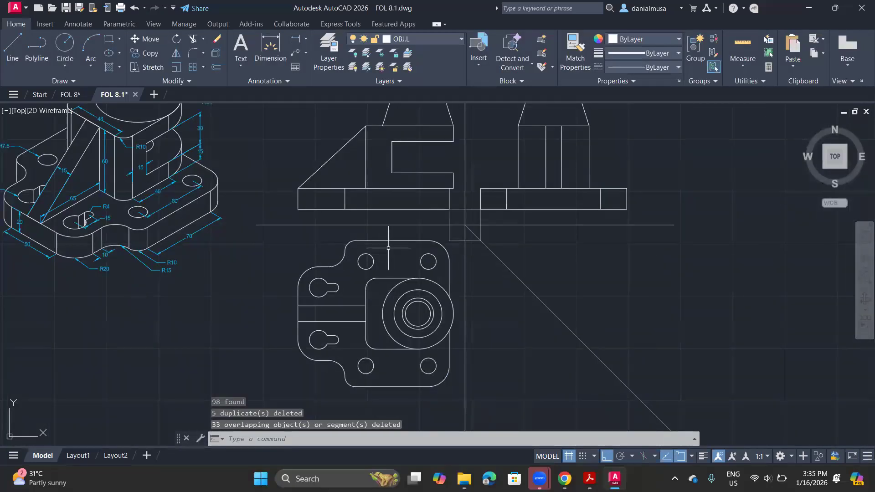
middle_click_drag(308, 279, 340, 358)
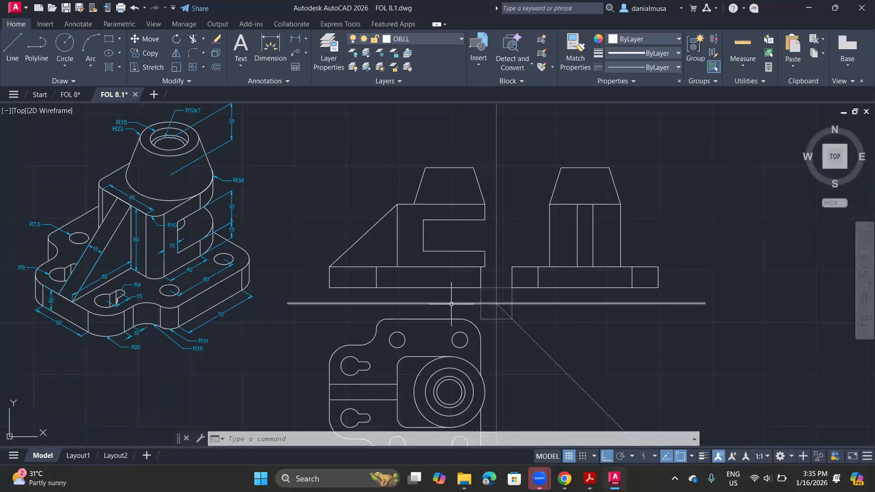
left_click(324, 67)
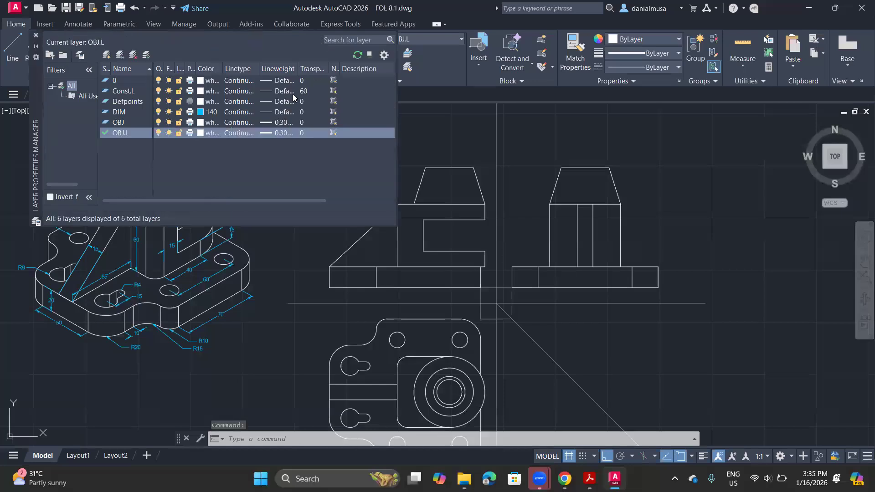
right_click(187, 163)
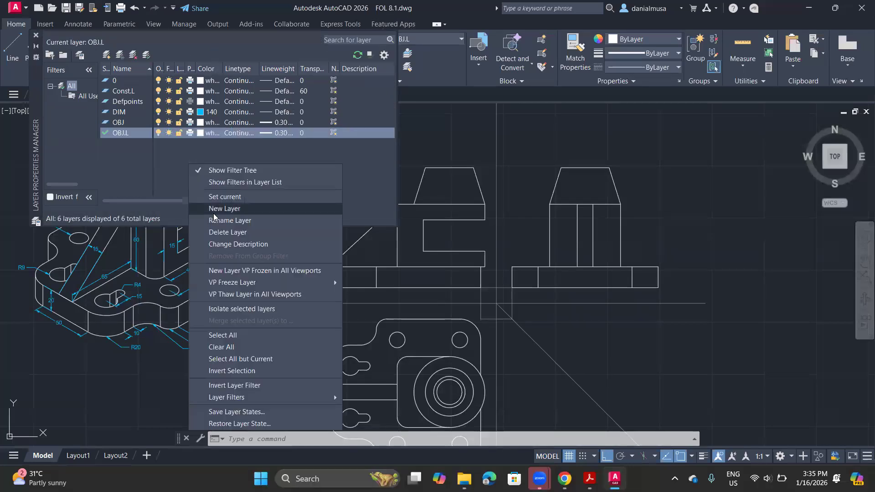
left_click(214, 214)
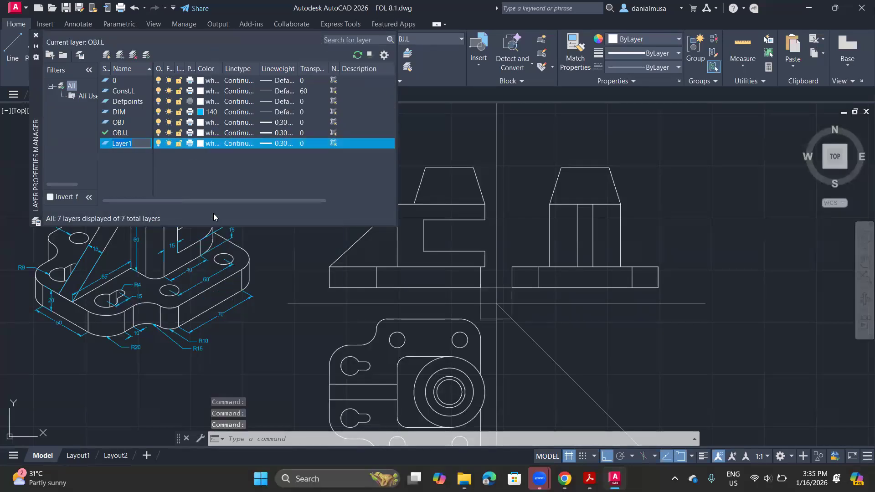
type("Hidden ")
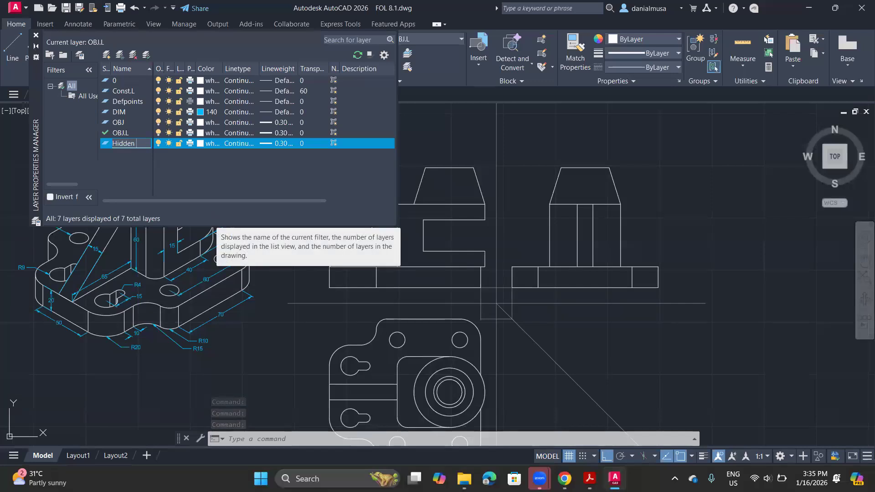
type(".L")
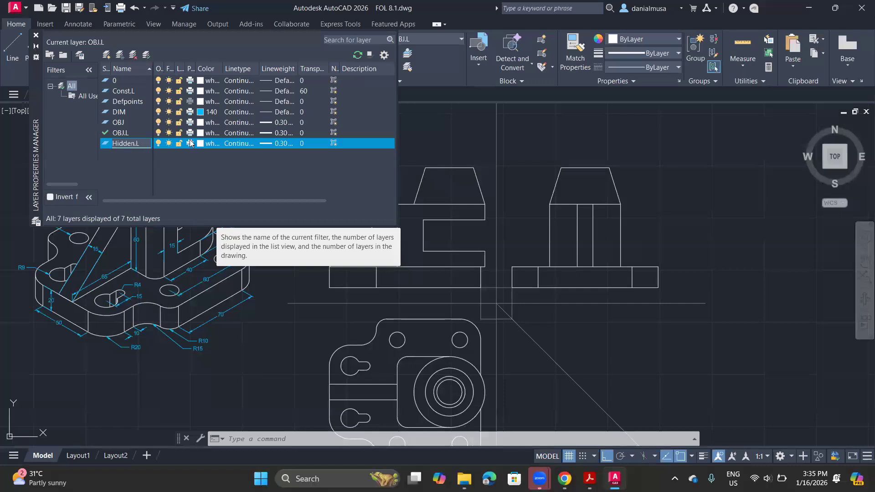
left_click(200, 143)
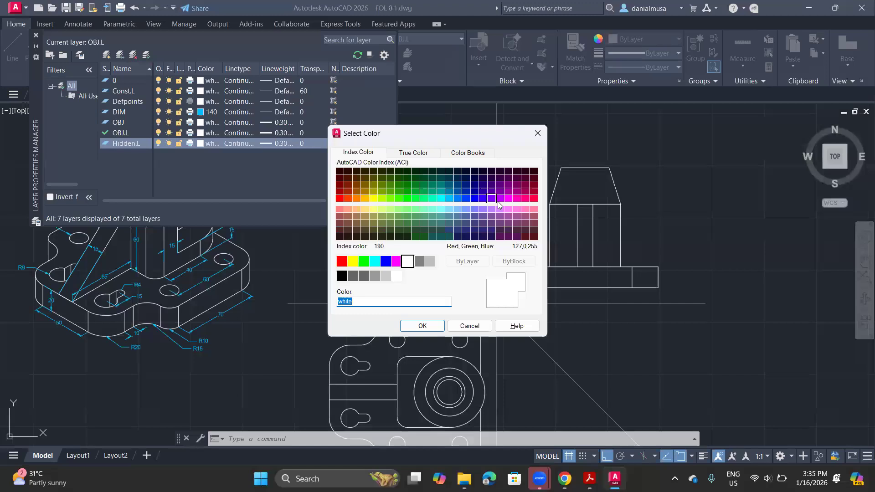
left_click(422, 326)
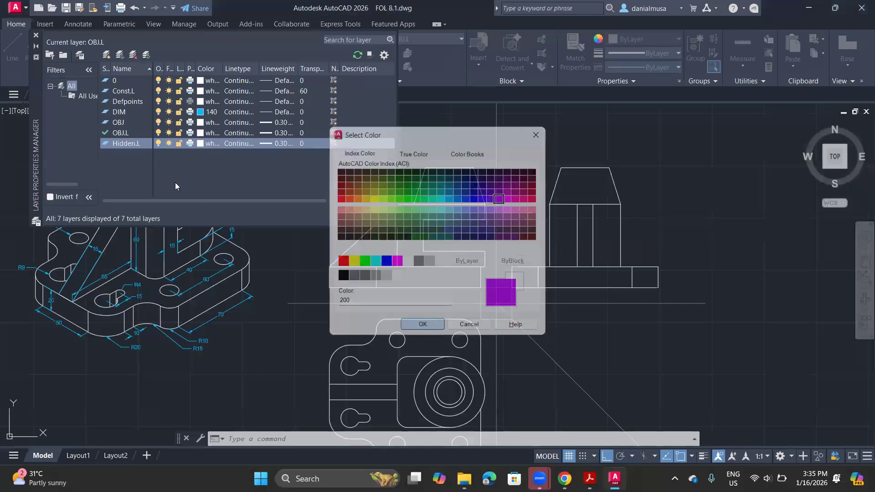
left_click(264, 143)
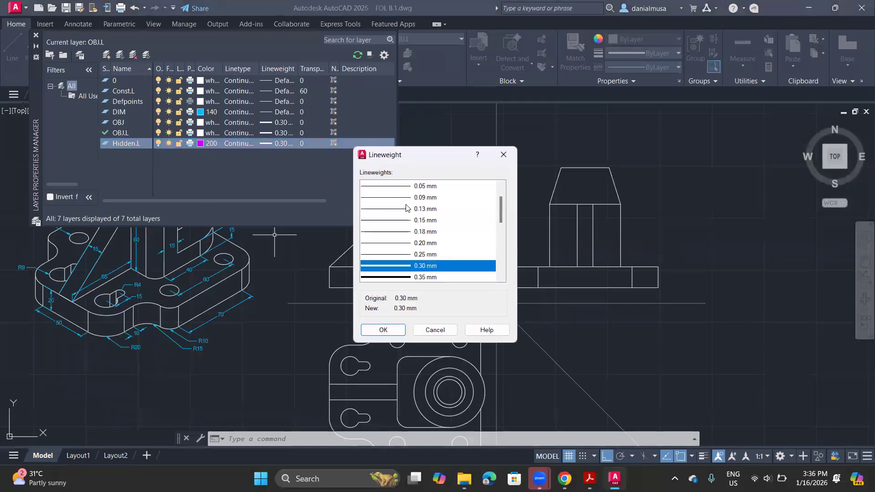
scroll(401, 191, "up", 1)
left_click(401, 198)
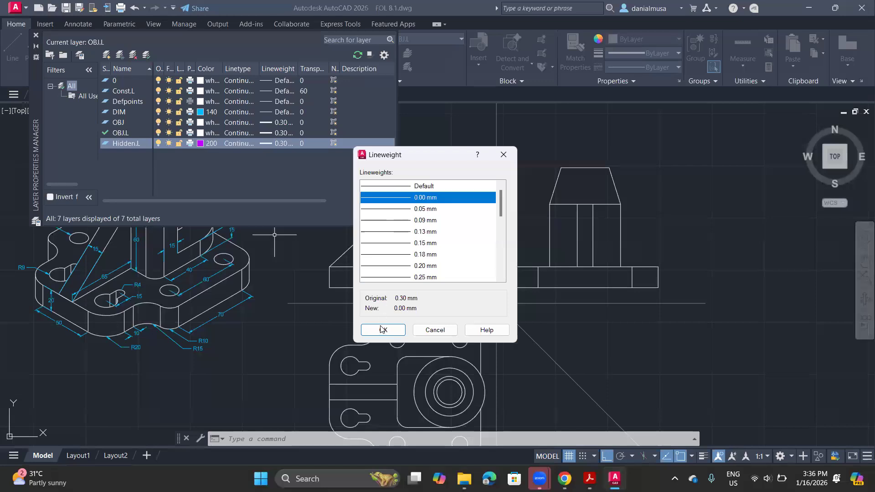
left_click(422, 332)
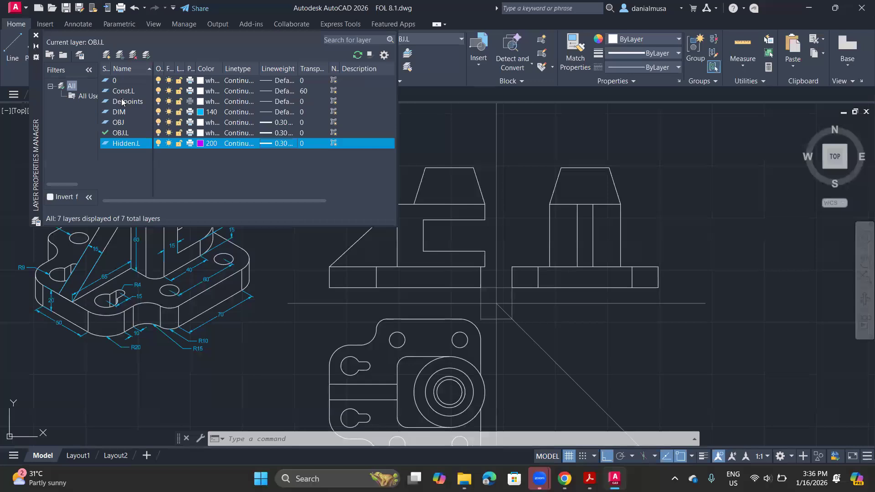
Step: Load the HIDDEN linetype from acadiso.lin, assign it to the Hidden.L layer and close the layer properties
left_click(234, 144)
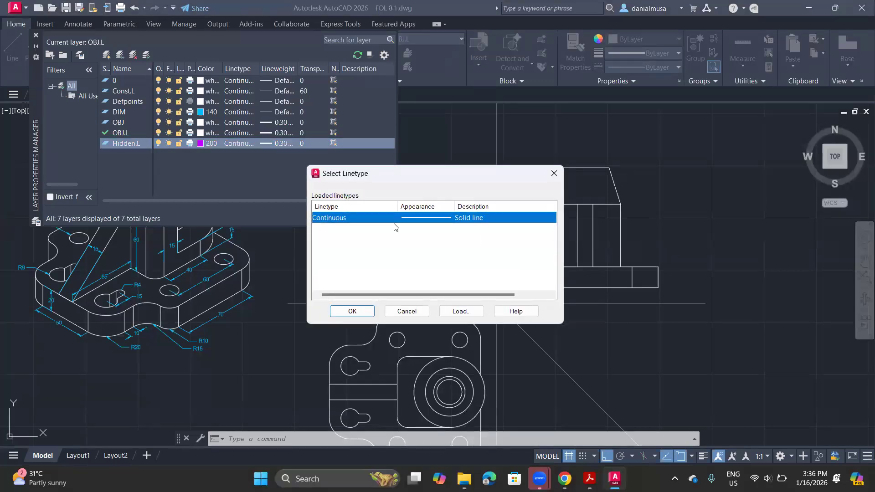
left_click(460, 311)
scroll(325, 248, "down", 11)
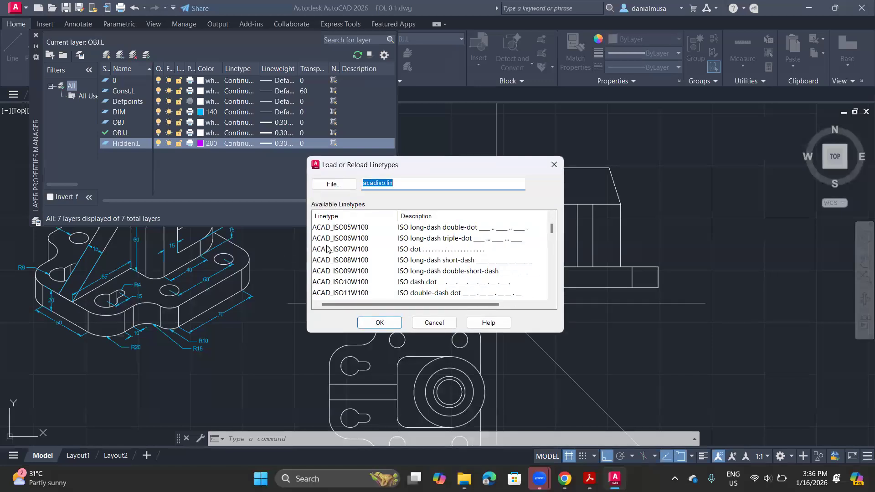
scroll(326, 248, "down", 6)
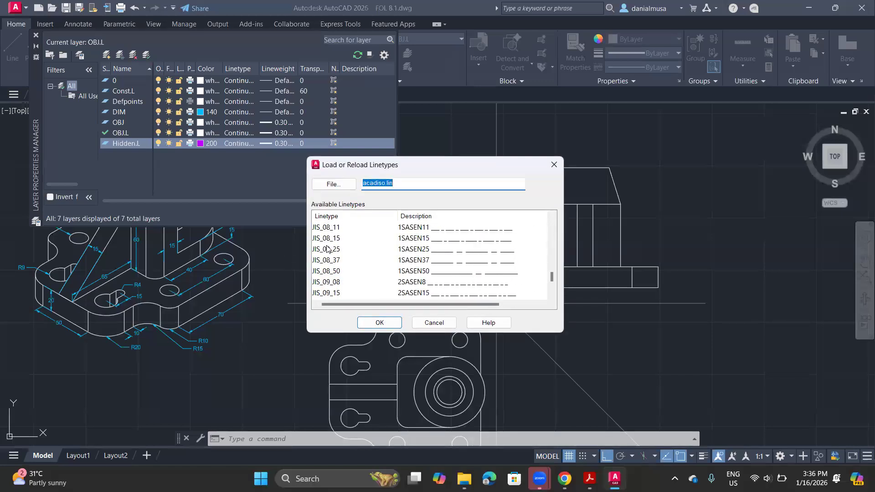
scroll(327, 248, "up", 8)
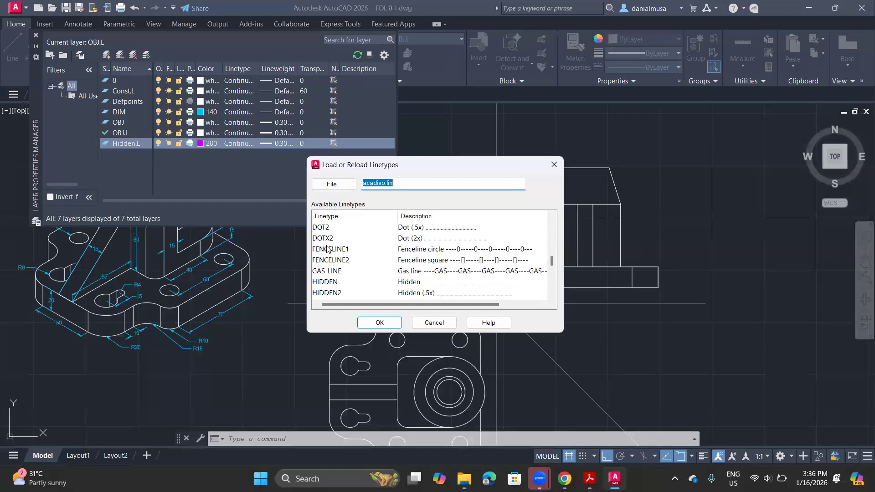
scroll(326, 249, "down", 1)
scroll(317, 263, "down", 1)
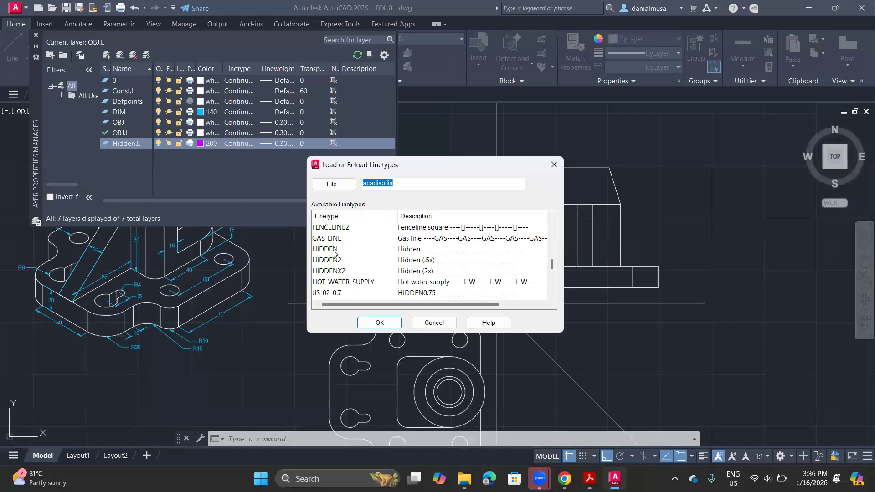
left_click(418, 251)
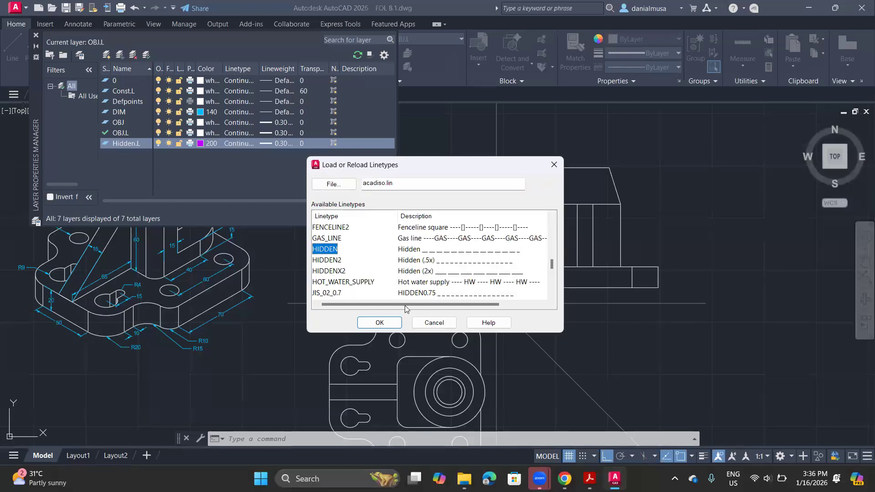
left_click(379, 322)
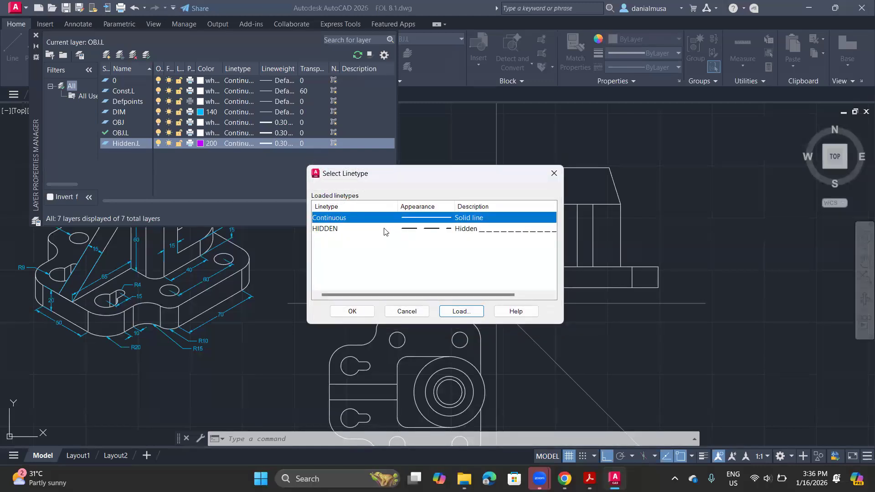
left_click(384, 229)
left_click(352, 311)
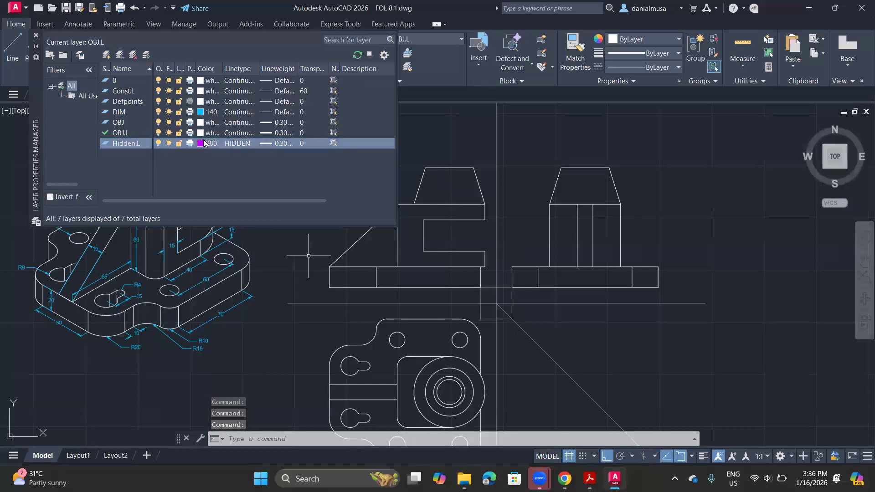
left_click(36, 35)
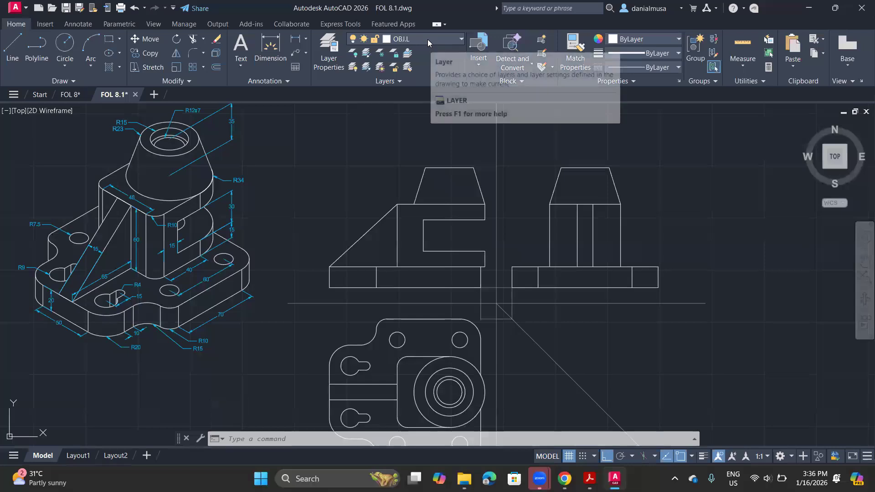
Step: Make Const.L the current layer
left_click(427, 39)
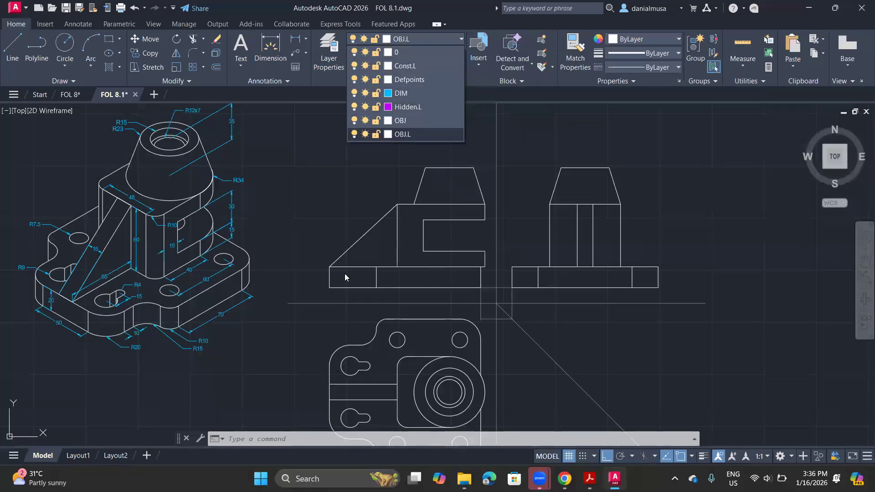
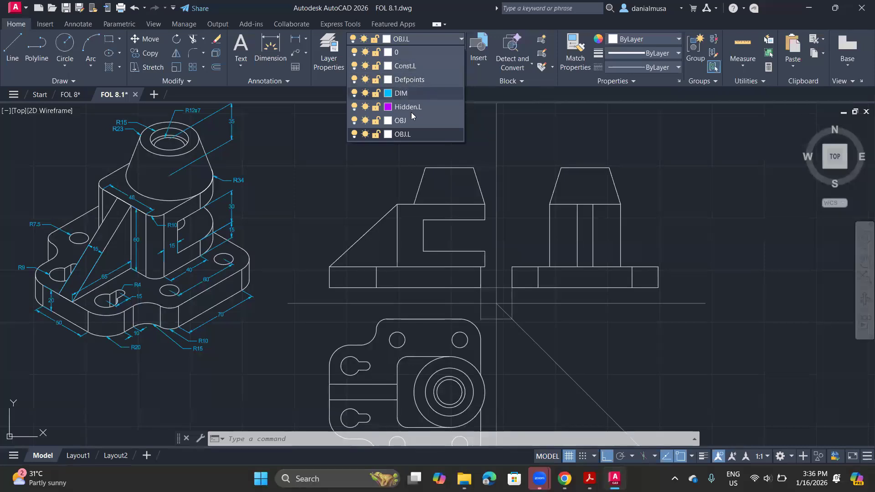
left_click(407, 66)
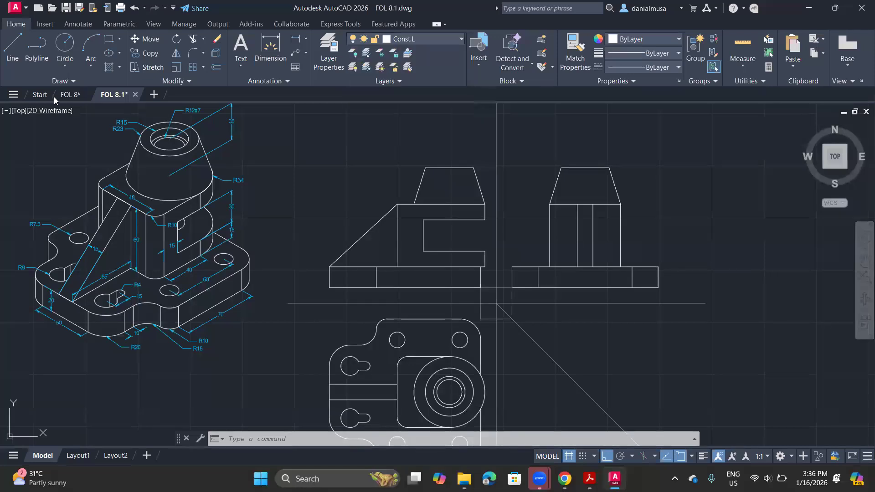
mouse_move(330, 269)
middle_mouse_down()
mouse_move(332, 309)
mouse_move(347, 338)
middle_mouse_up()
scroll(185, 211, "up", 5)
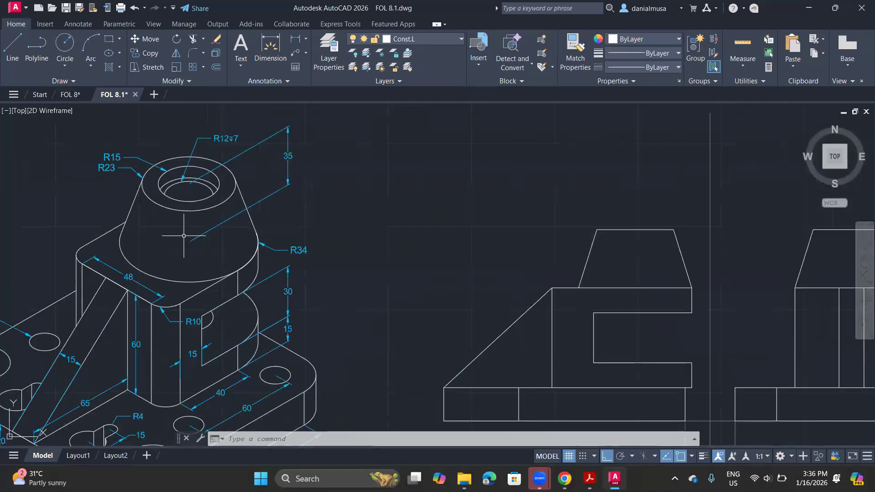
Step: Draw a vertical construction line through the left quadrant of the upper keyhole's circle in the top view
middle_click_drag(184, 211, 201, 247)
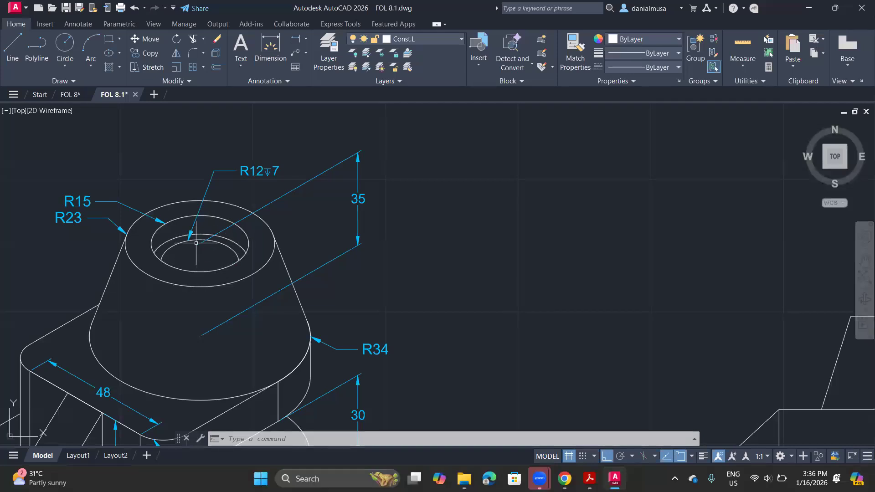
scroll(384, 346, "down", 5)
middle_click_drag(384, 346, 225, 252)
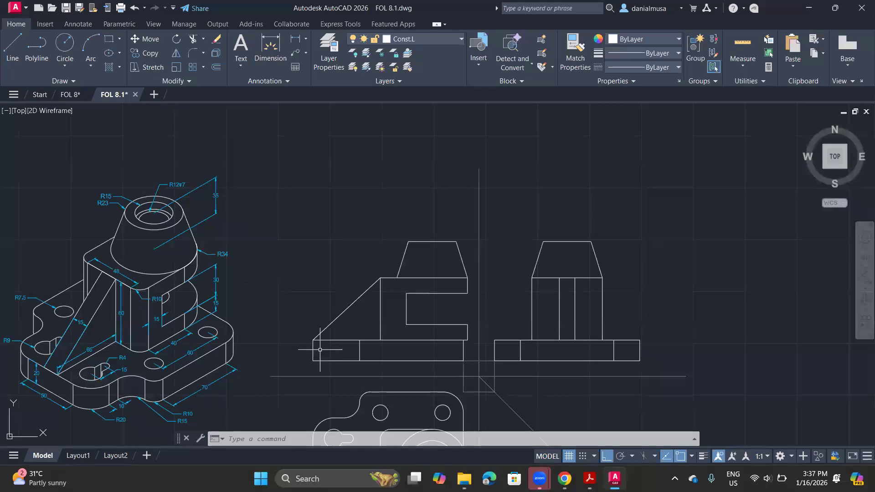
mouse_move(320, 349)
middle_mouse_down()
mouse_move(303, 354)
mouse_move(195, 252)
mouse_move(247, 302)
middle_mouse_up()
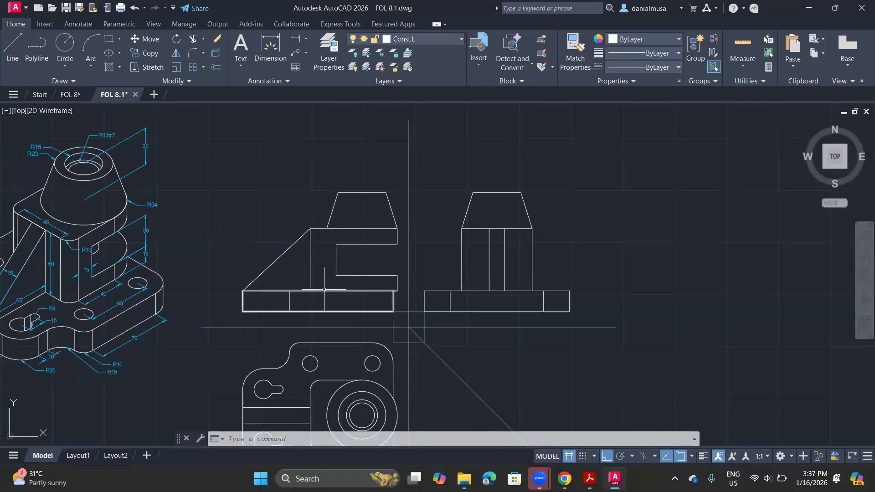
middle_click_drag(223, 337, 295, 294)
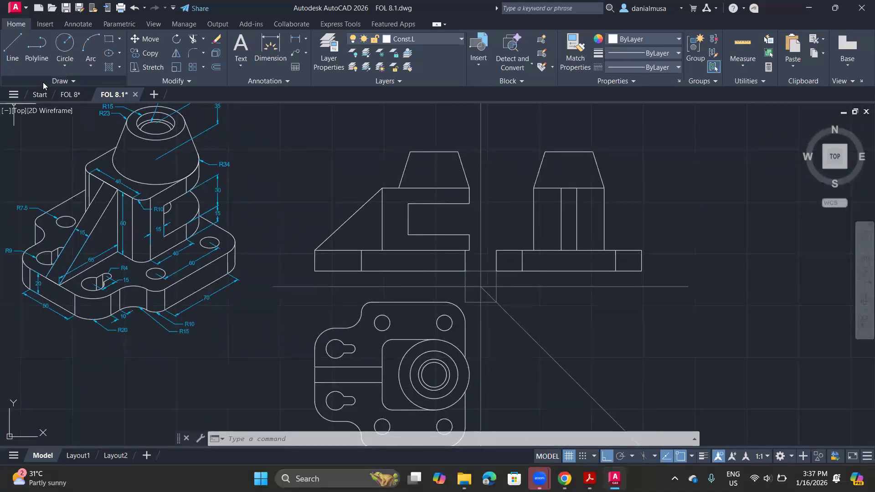
left_click(43, 82)
left_click(34, 98)
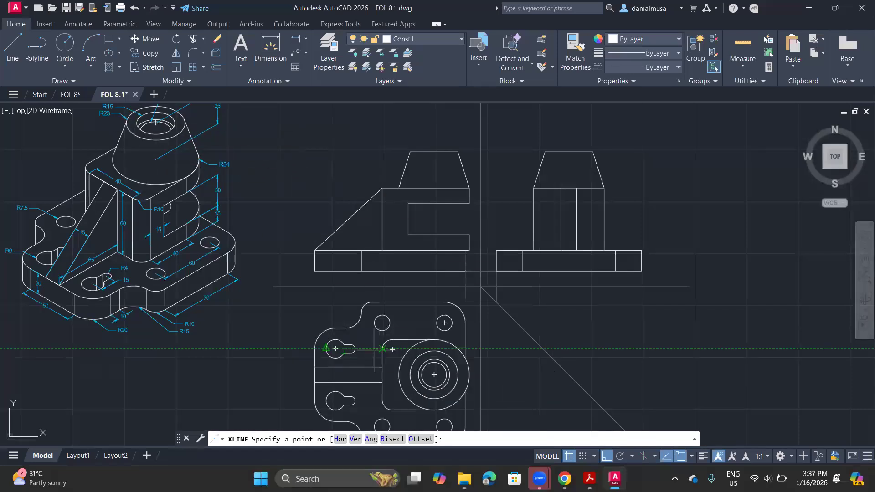
left_click(326, 349)
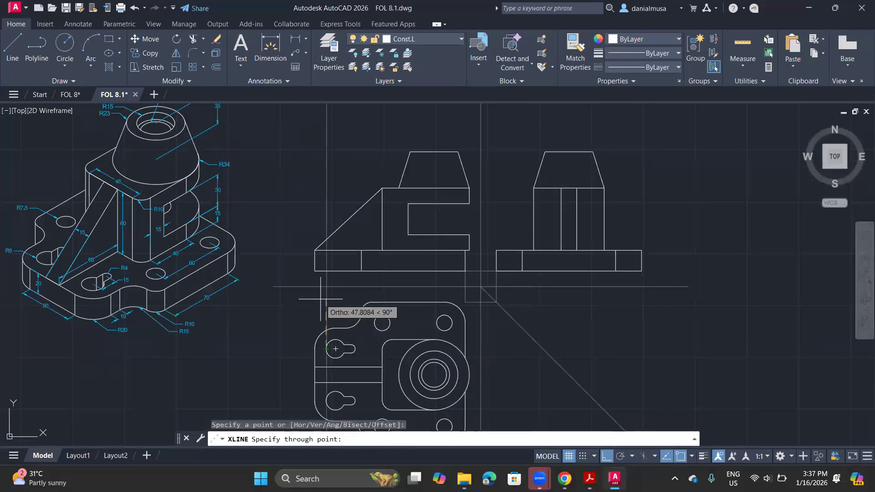
left_click(325, 300)
key("Return")
Step: Draw vertical construction lines through the upper keyhole's circle-to-slot junction and its rounded slot end in the top view
key("Return")
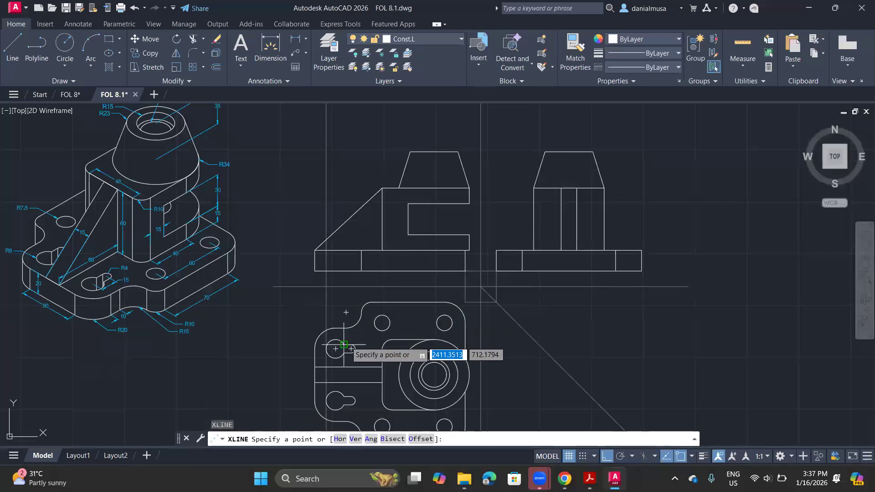
left_click(344, 344)
left_click(344, 307)
key("Return")
key("Return")
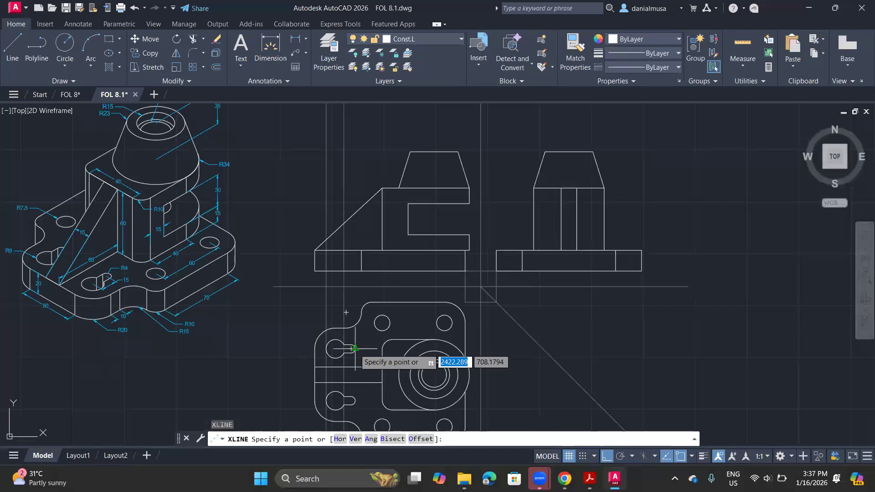
left_click(353, 348)
left_click(353, 287)
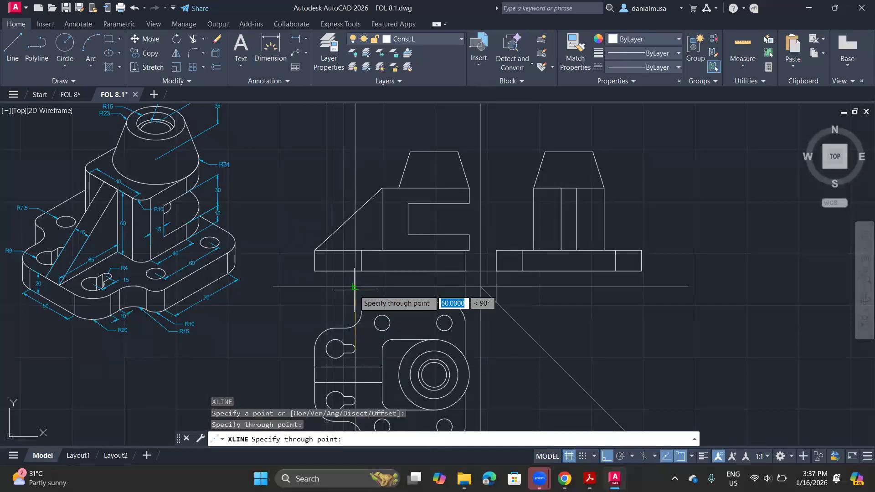
key("Return")
Step: Draw vertical construction lines through the left and right quadrants of the top view's upper-left round hole
key("Return")
left_click(373, 306)
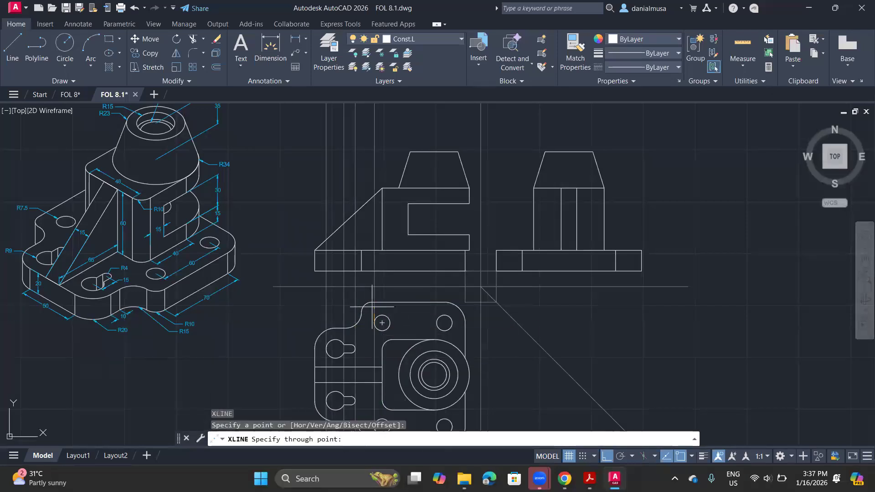
left_click(372, 287)
key("Return")
key("Return")
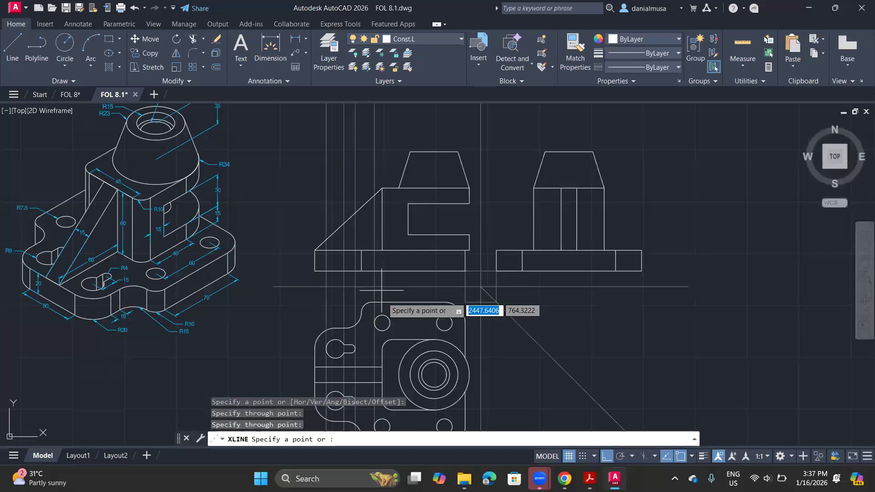
left_click(383, 323)
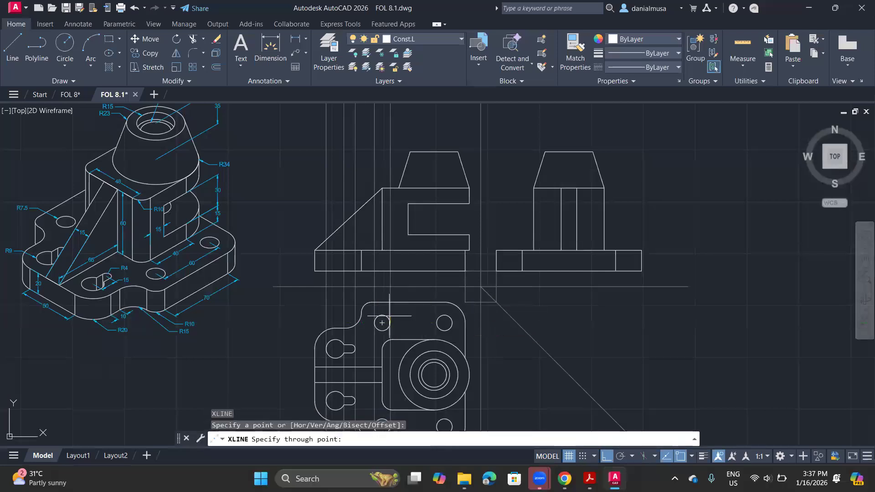
left_click(389, 287)
key("Return")
Step: Draw vertical construction lines through the left and right quadrants of the top view's upper-right round hole
key("Return")
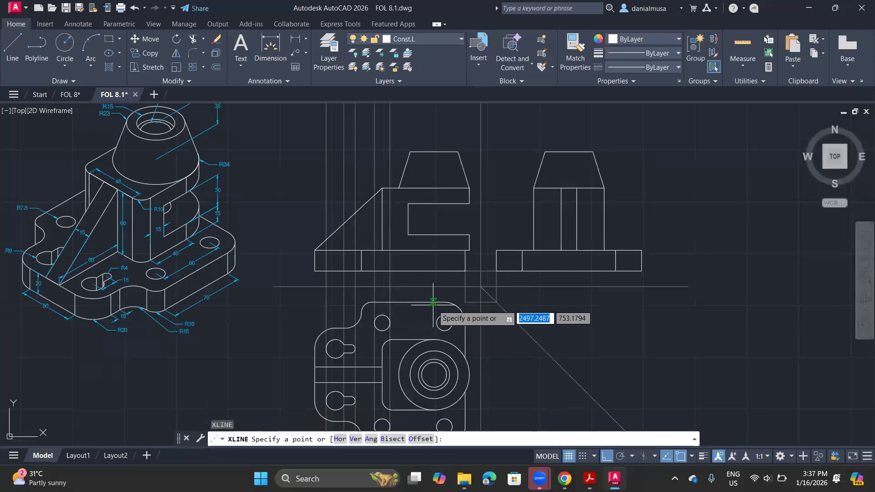
left_click(437, 322)
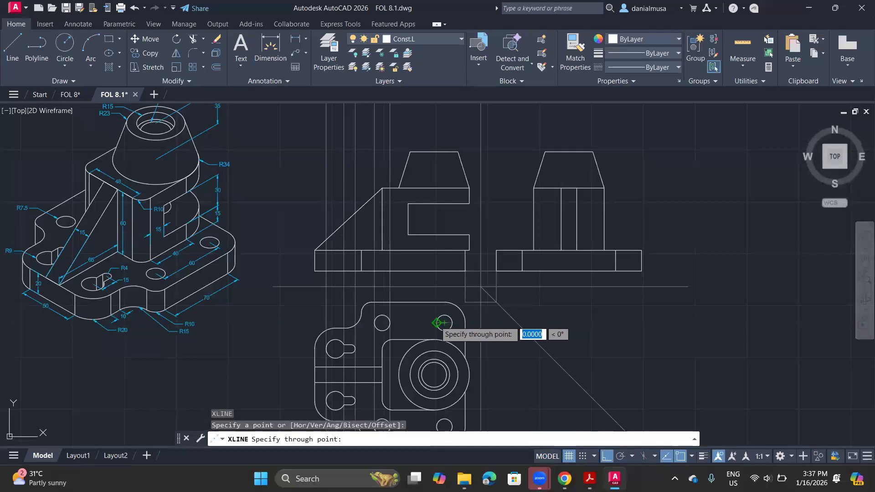
left_click(436, 287)
key("Return")
key("Return")
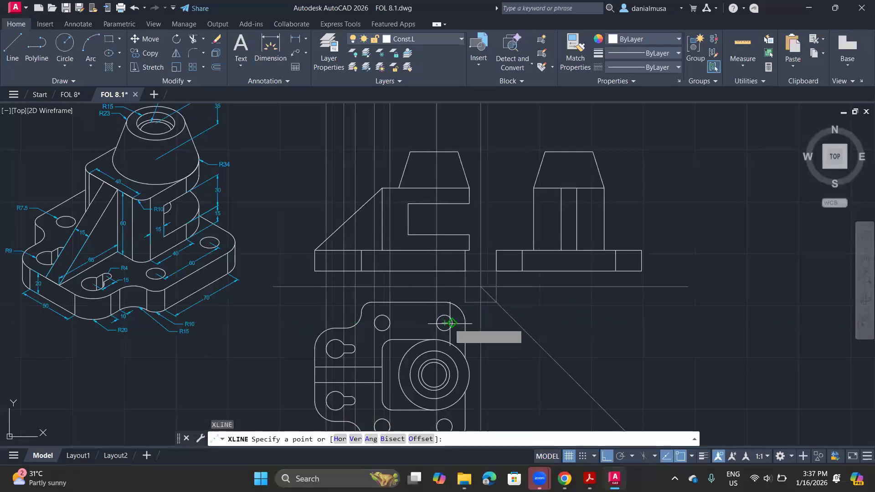
left_click(451, 322)
left_click(449, 294)
key("Return")
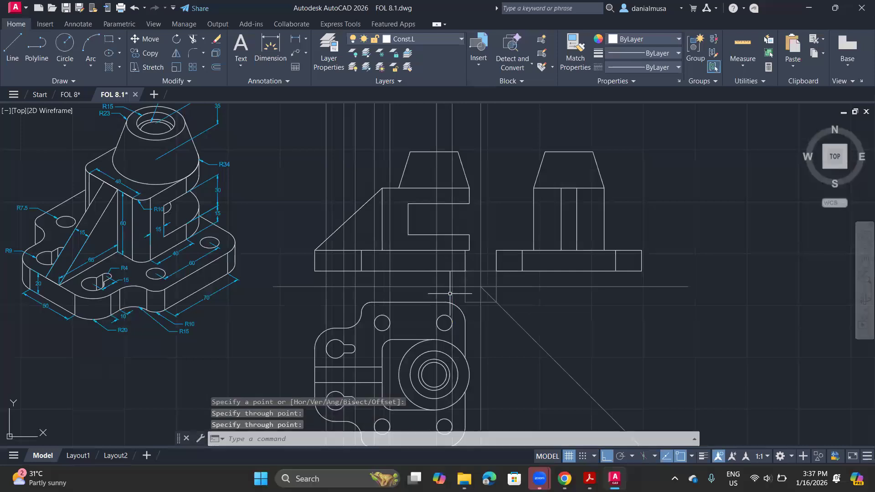
Step: Draw horizontal construction lines through the top and bottom quadrants of the upper keyhole's circle in the top view
middle_click_drag(487, 371, 466, 357)
key("Return")
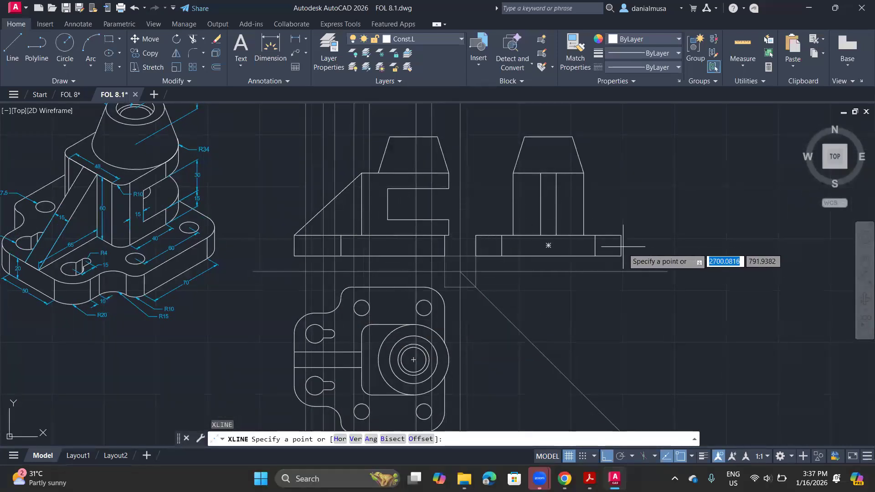
left_click(314, 324)
left_click(246, 325)
key("Return")
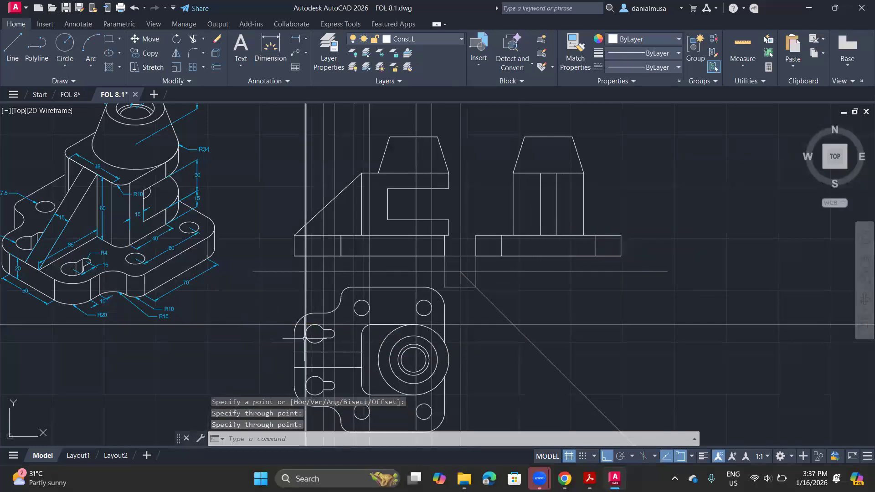
key("Return")
left_click(315, 343)
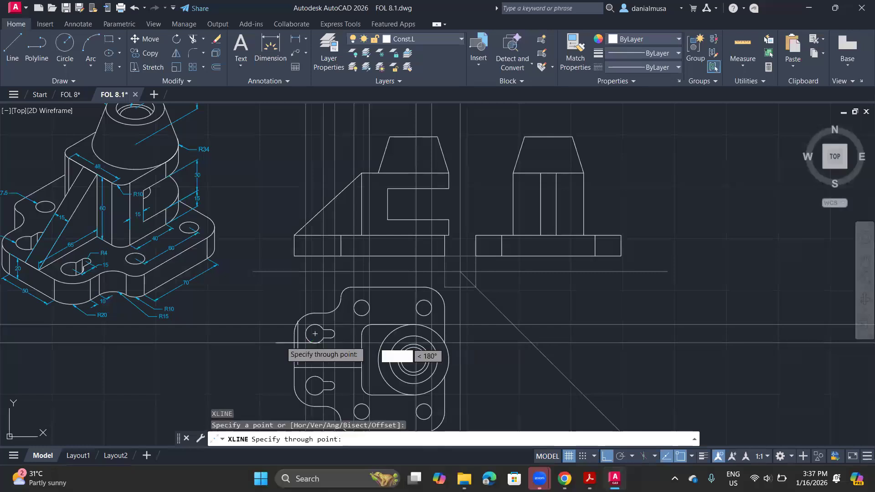
left_click(280, 355)
key("Return")
Step: Draw horizontal construction lines through the top and bottom quadrants of the lower keyhole's circle in the top view
key("Return")
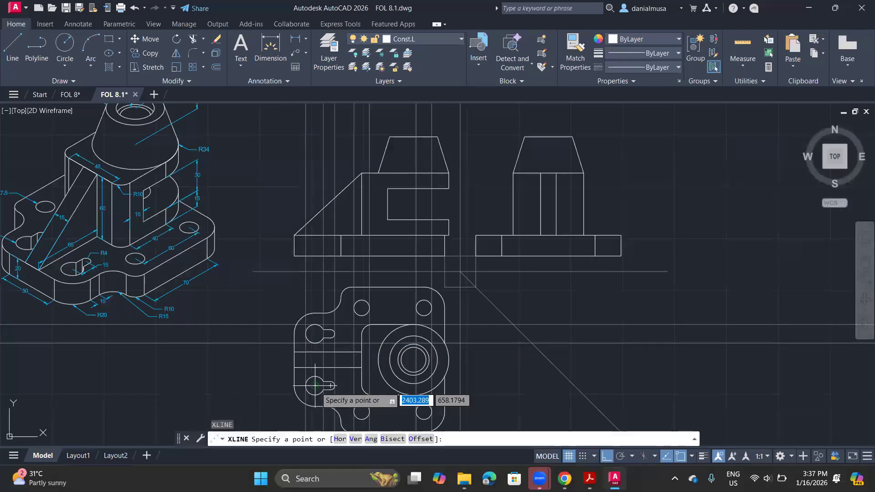
left_click(315, 385)
left_click(315, 355)
key("Return")
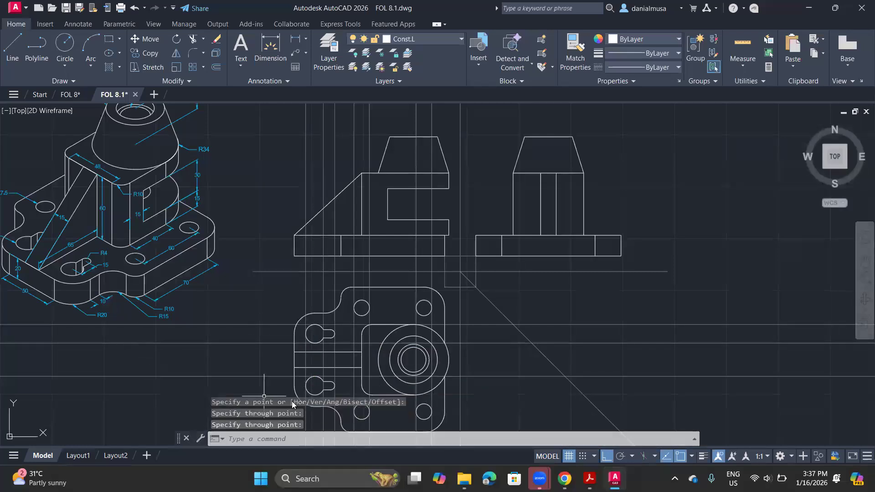
middle_click_drag(290, 395, 292, 358)
key("Return")
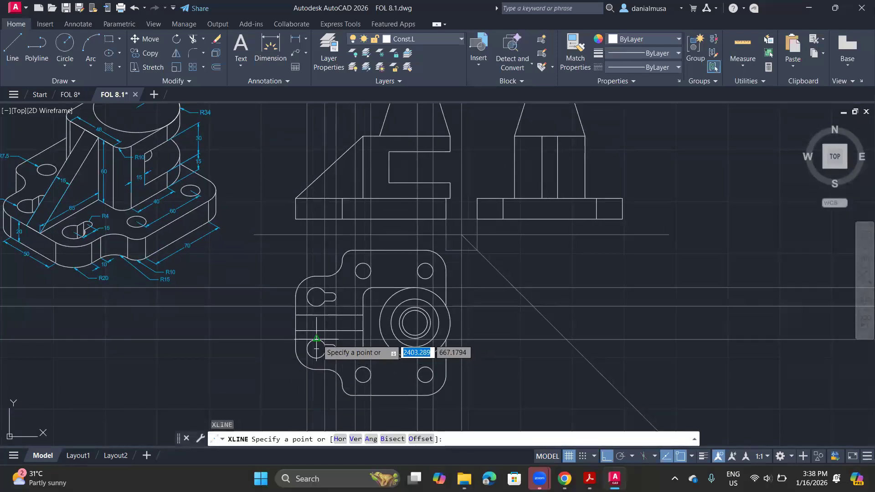
left_click(315, 349)
left_click(246, 358)
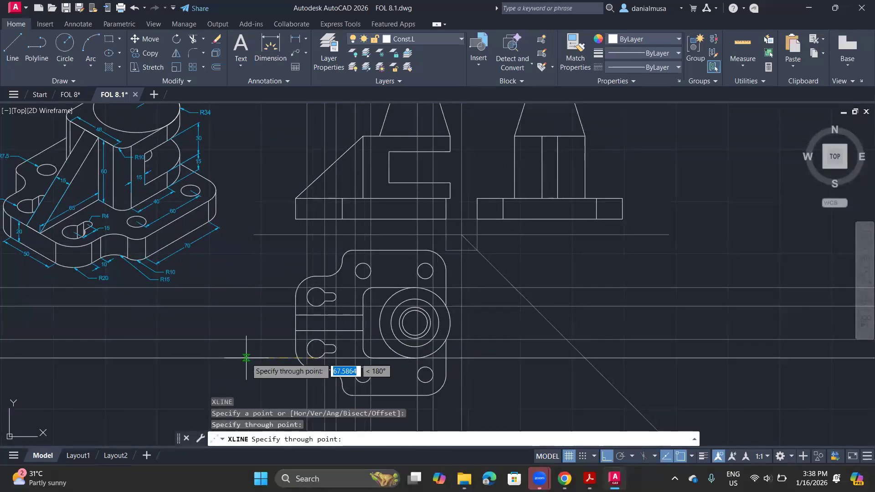
key("Return")
key("Return")
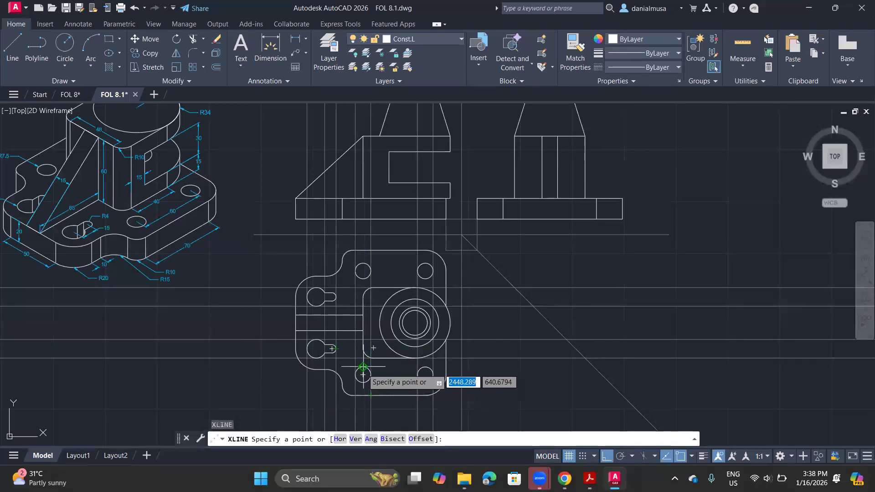
left_click(317, 348)
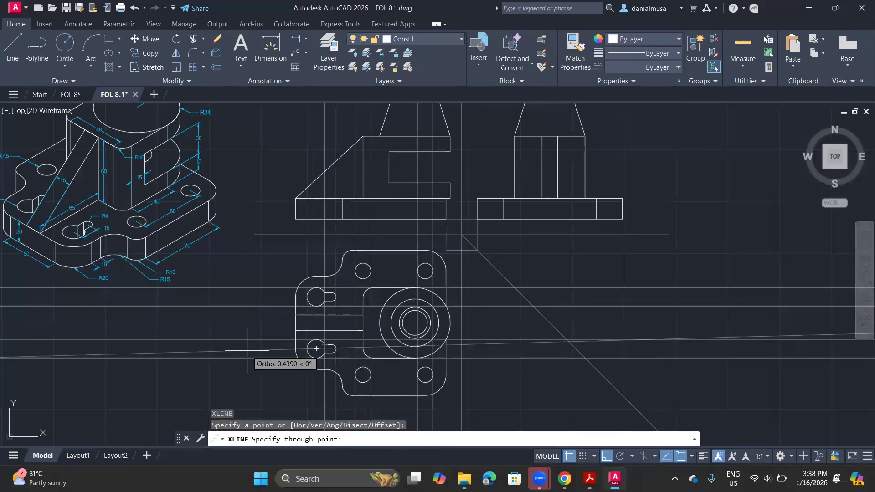
key("Escape")
Step: Draw horizontal construction lines along the upper and lower edges of the lower keyhole's slot in the top view
scroll(386, 342, "up", 2)
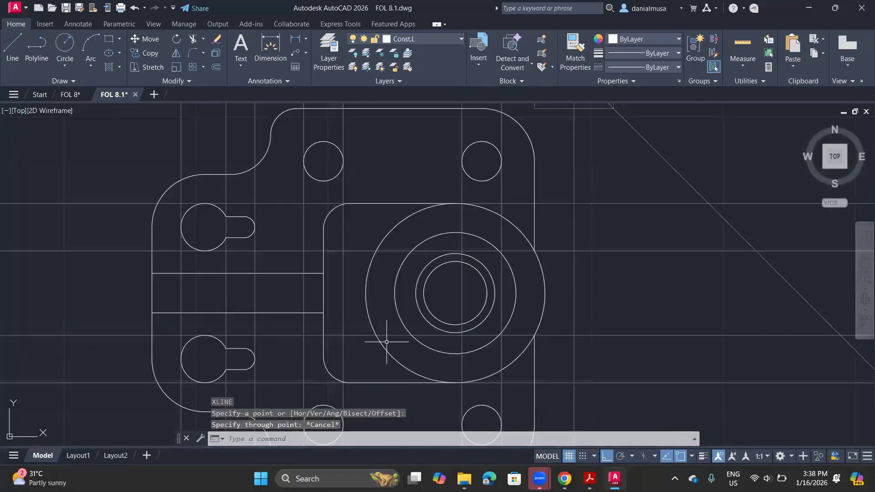
key("Return")
left_click(228, 348)
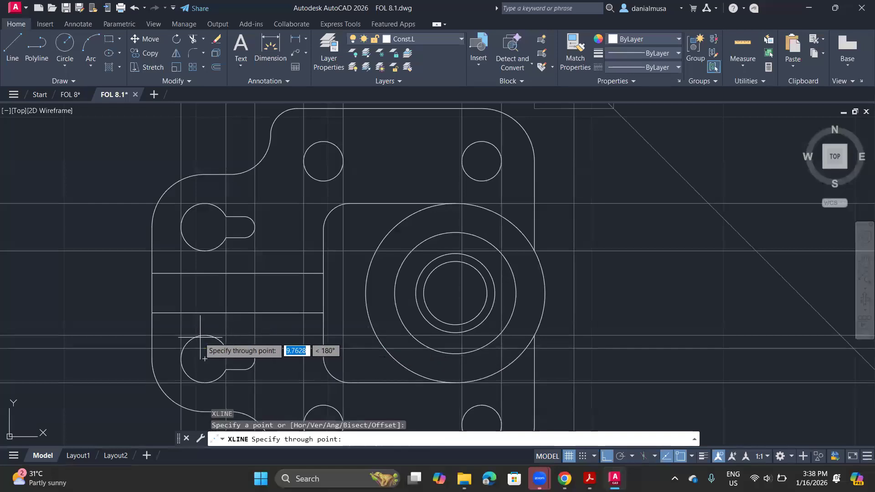
left_click(88, 359)
key("Return")
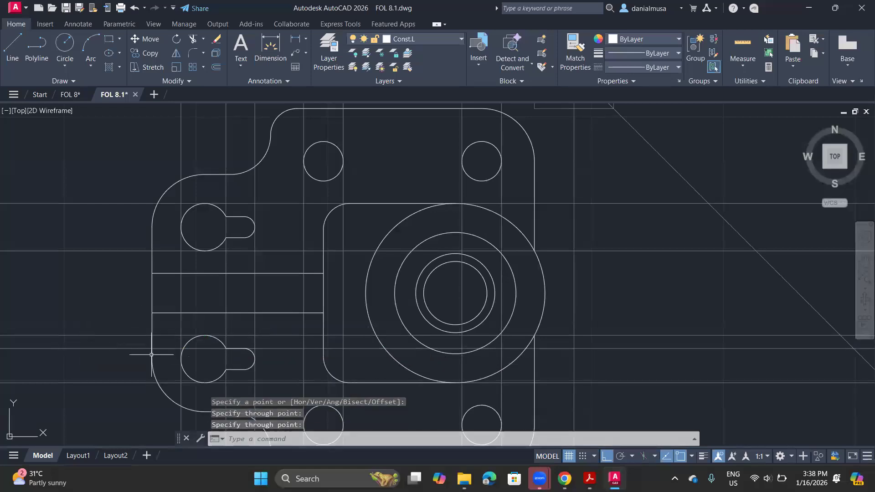
key("Return")
left_click(225, 369)
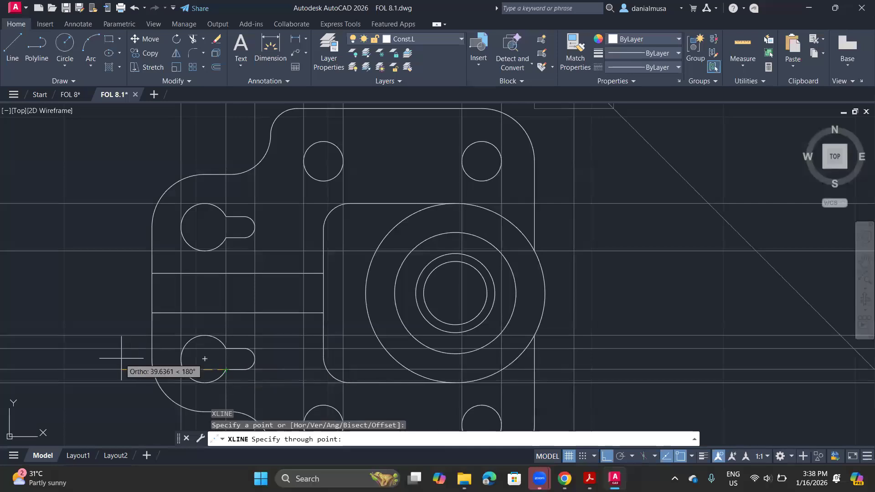
left_click(109, 358)
key("Return")
Step: Draw horizontal construction lines along the lower and upper edges of the upper keyhole's slot in the top view
key("Return")
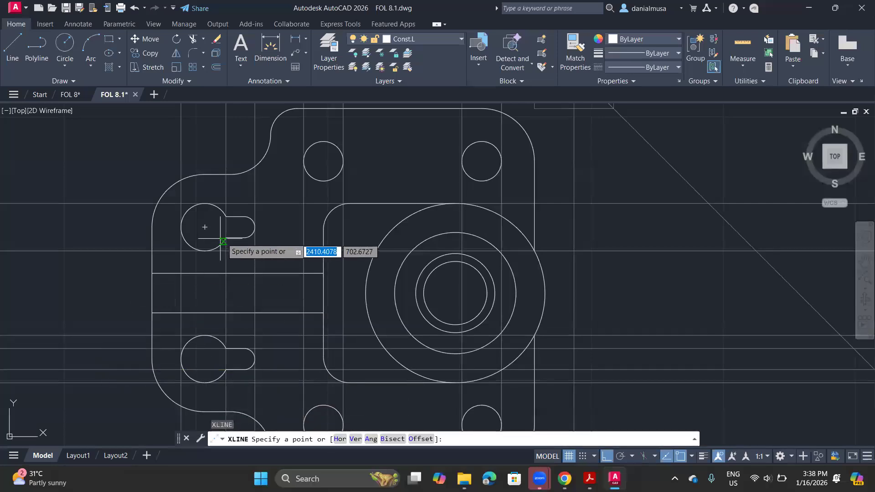
left_click(223, 239)
left_click(146, 239)
key("Return")
key("Return")
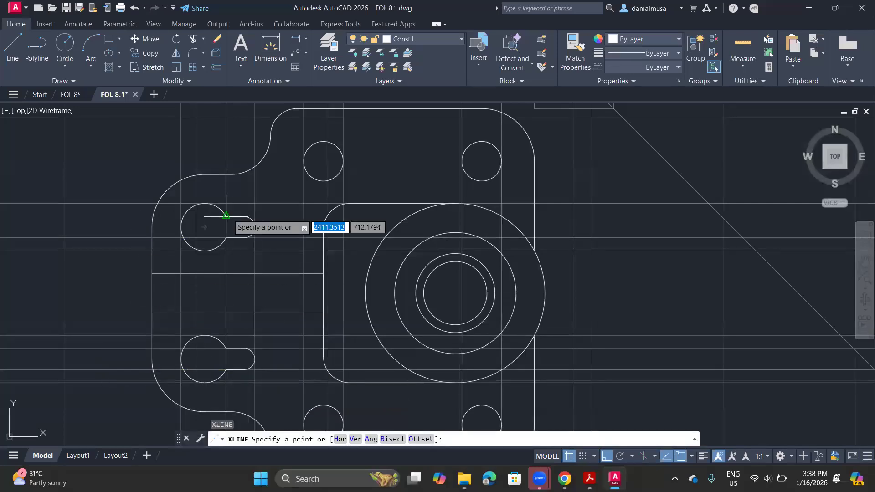
left_click(226, 216)
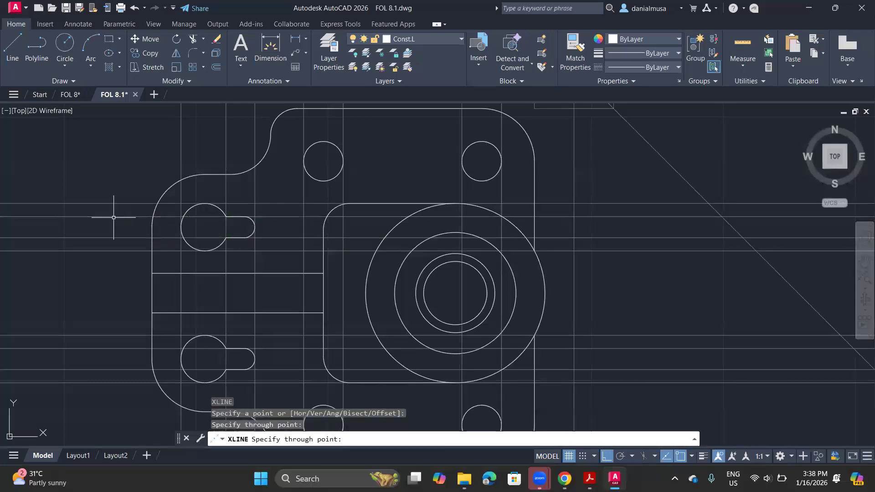
left_click(113, 218)
key("Return")
Step: Draw horizontal construction lines through the top and bottom quadrants of the lower-left round mounting hole in the top view
scroll(414, 264, "down", 3)
middle_click_drag(414, 264, 315, 260)
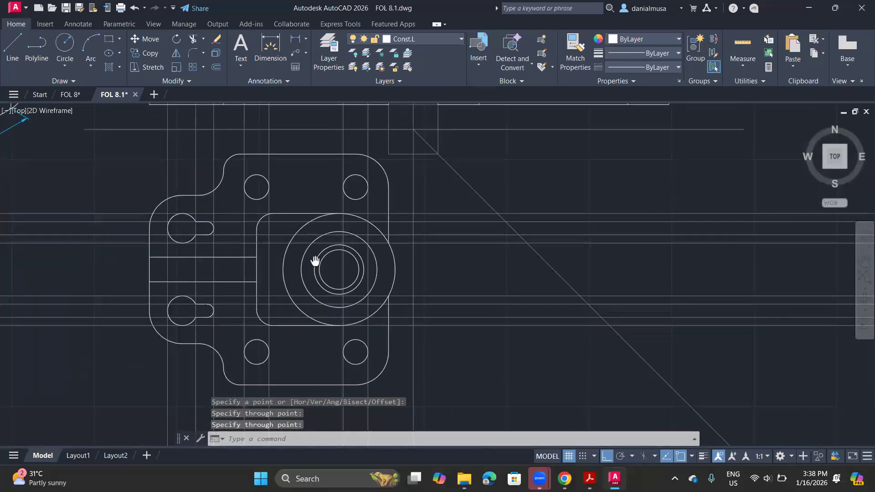
key("Return")
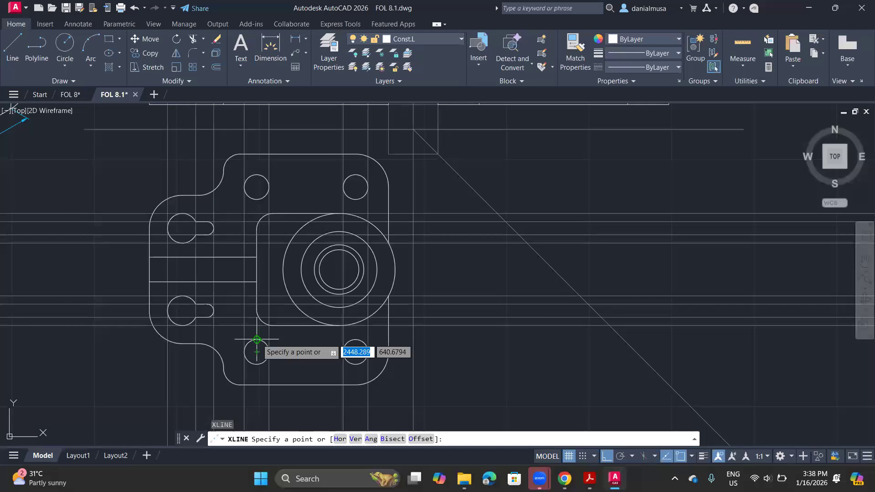
left_click(256, 340)
left_click(89, 335)
key("Return")
key("Return")
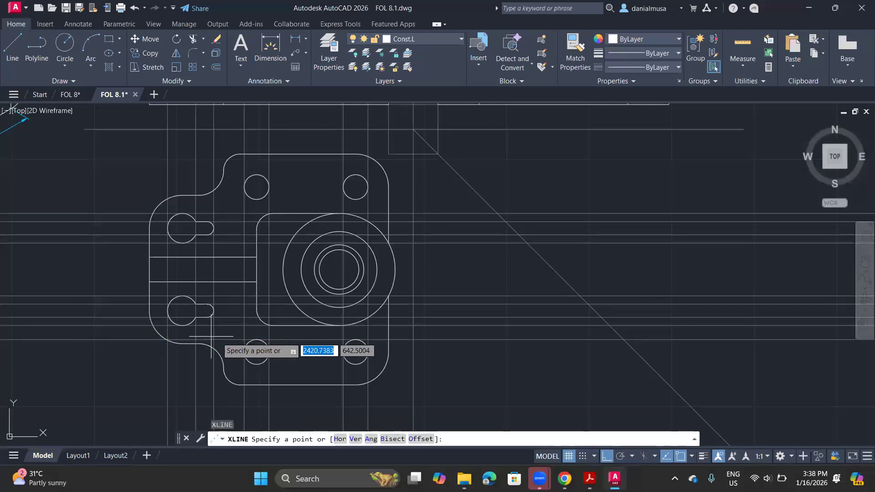
left_click(256, 352)
left_click(136, 359)
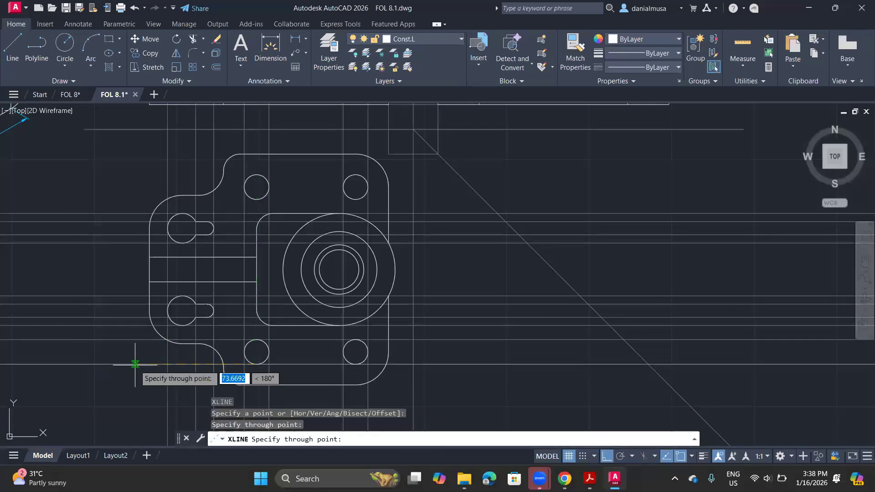
key("Return")
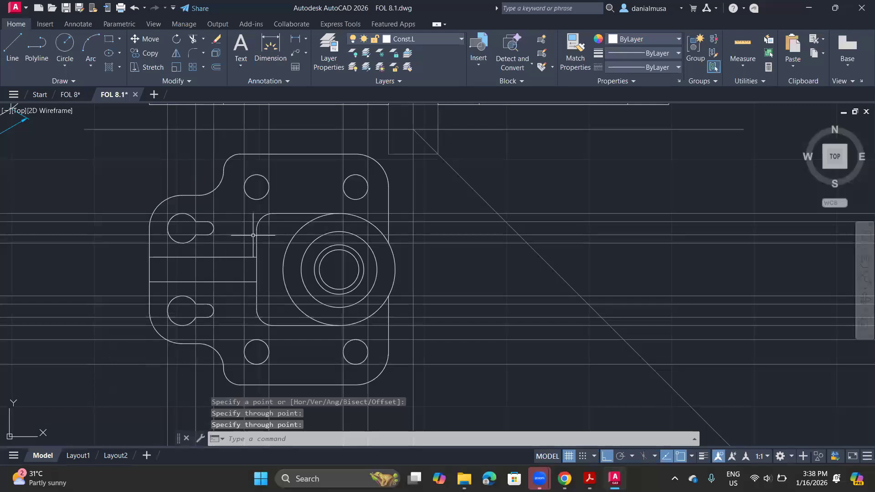
Step: Draw horizontal construction lines through the top and bottom quadrants of the upper-left round mounting hole in the top view
middle_click_drag(253, 235, 226, 294)
key("Return")
left_click(228, 241)
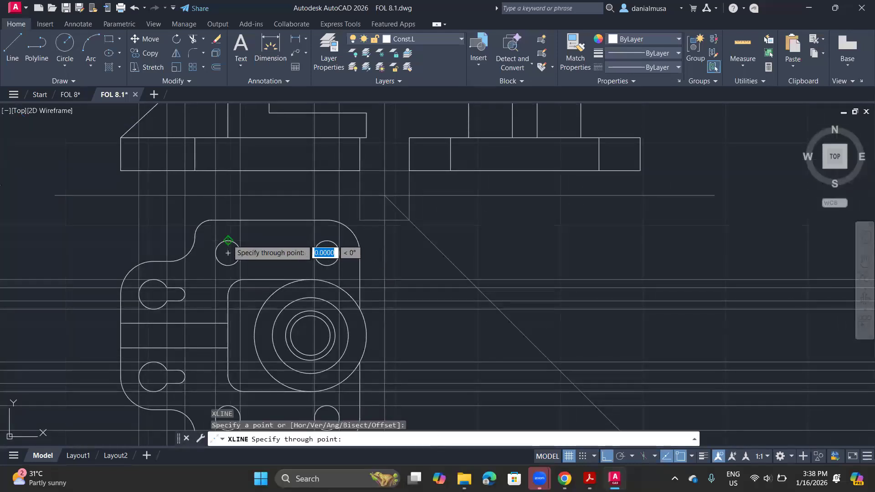
left_click(86, 219)
key("Return")
key("Return")
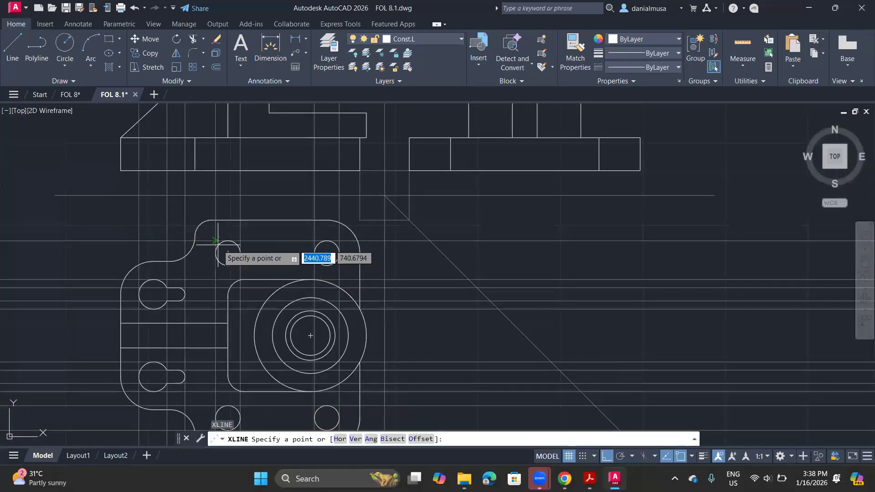
left_click(227, 265)
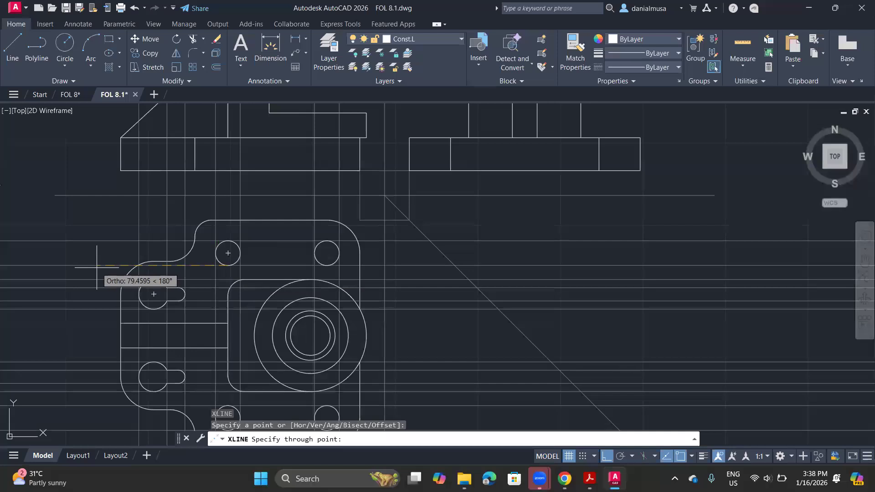
left_click(95, 266)
key("Return")
Step: Draw vertical construction lines where the upper mounting hole's two projection lines cross the 45° miter line
scroll(477, 298, "down", 2)
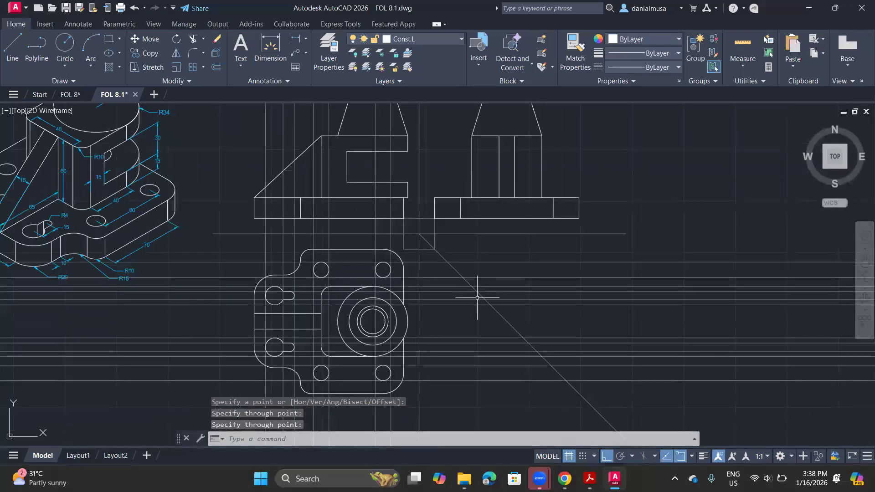
middle_click_drag(477, 297, 386, 316)
key("Return")
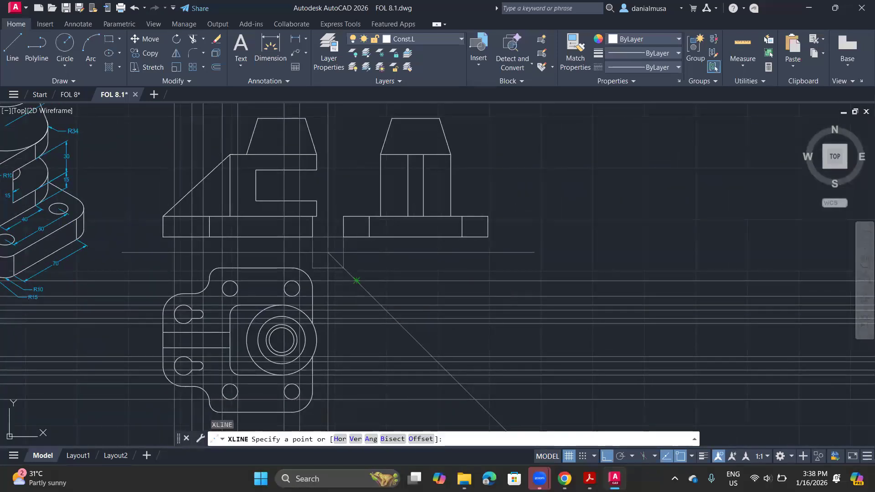
left_click(356, 280)
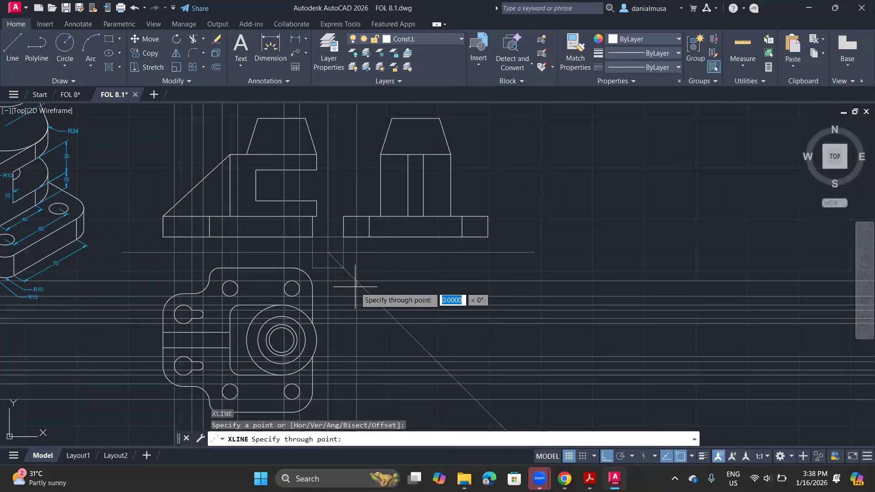
left_click(359, 337)
key("Return")
scroll(377, 300, "up", 2)
key("Return")
left_click(365, 294)
left_click(369, 360)
key("Return")
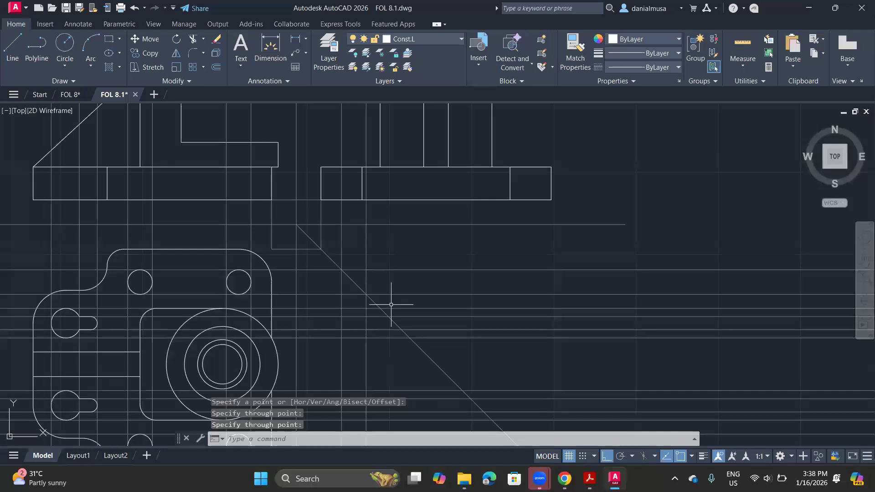
Step: Draw vertical construction lines where the upper keyhole's circle-top and slot-top projection lines cross the miter line
key("Return")
left_click(380, 296)
left_click(382, 375)
key("Return")
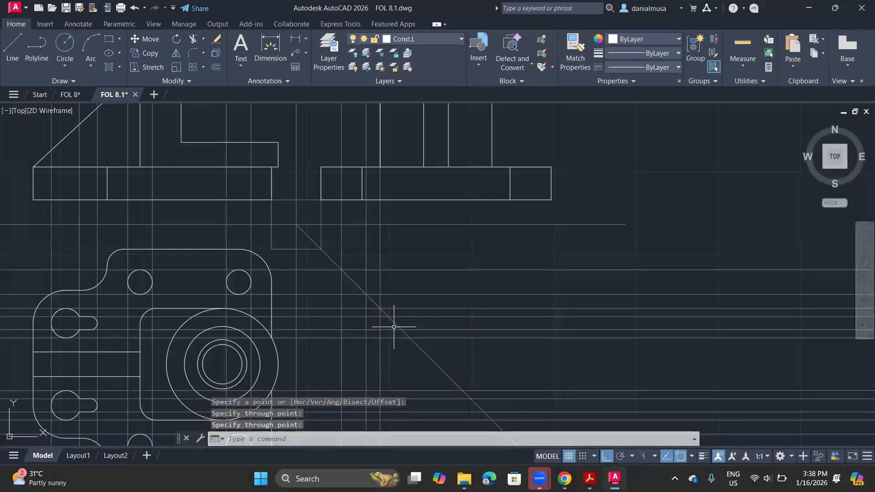
key("Return")
left_click(387, 316)
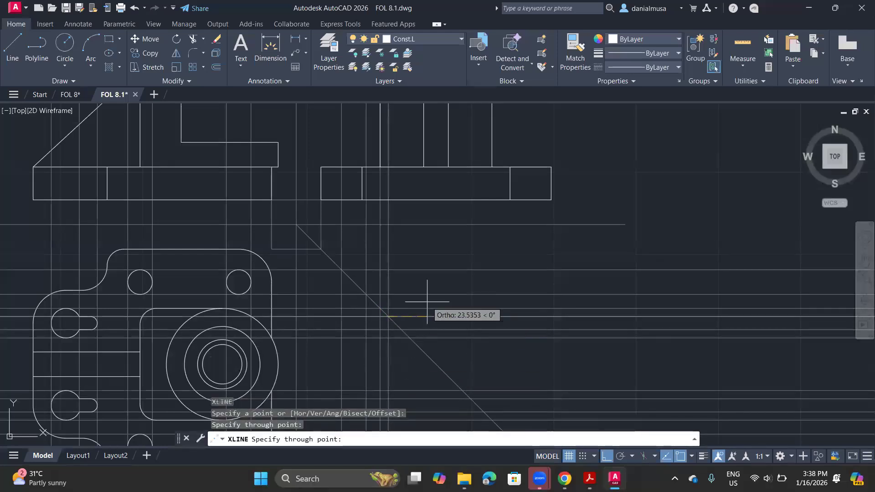
left_click(427, 301)
middle_click_drag(384, 242, 372, 284)
key("Return")
Step: Draw vertical construction lines where the upper keyhole's slot-bottom and circle-bottom projection lines cross the miter line
key("Return")
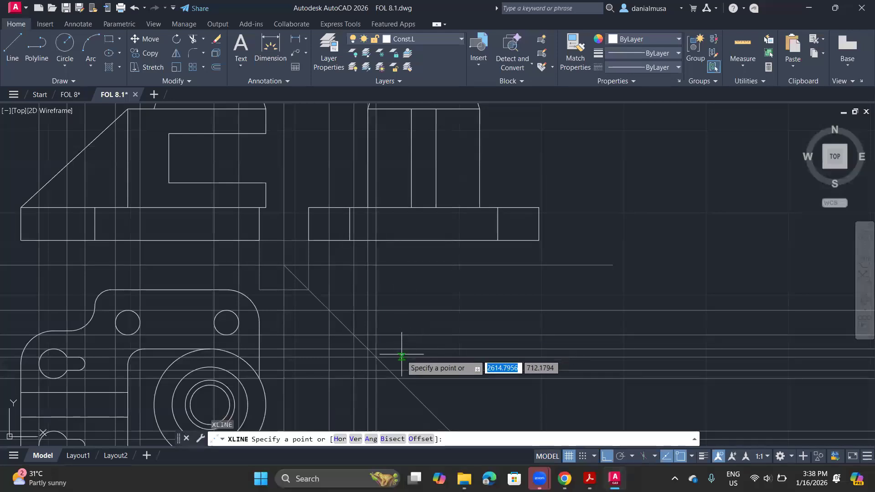
left_click(389, 370)
left_click(388, 378)
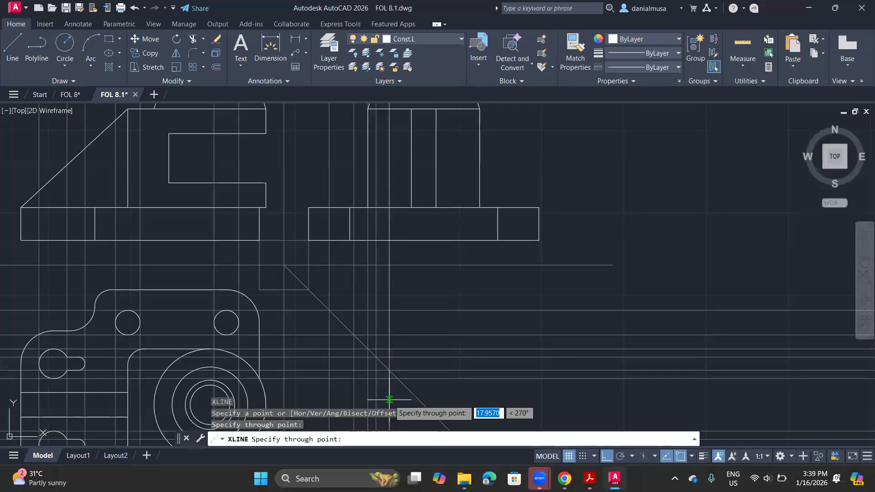
middle_click_drag(430, 373, 436, 325)
key("Return")
key("Return")
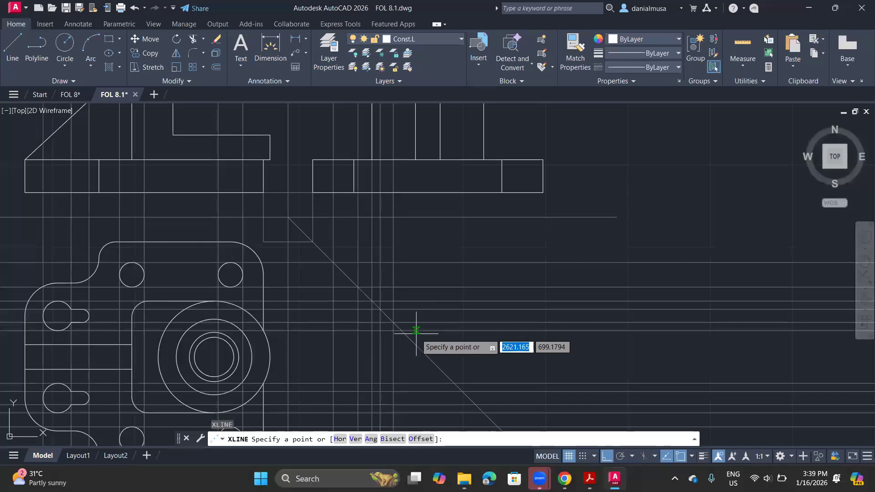
left_click(401, 331)
left_click(401, 361)
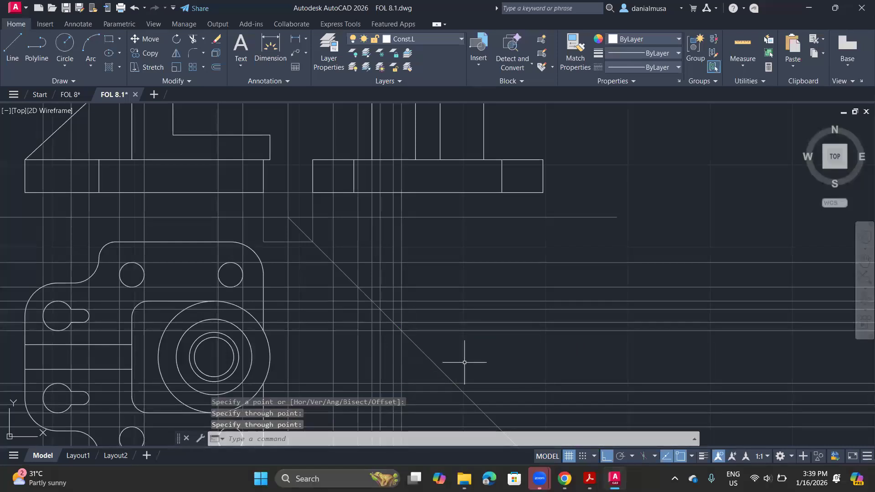
middle_click_drag(460, 361, 435, 312)
key("Return")
Step: Draw vertical construction lines where the lower keyhole's circle-top and slot-top projection lines cross the miter line
key("Return")
left_click(428, 337)
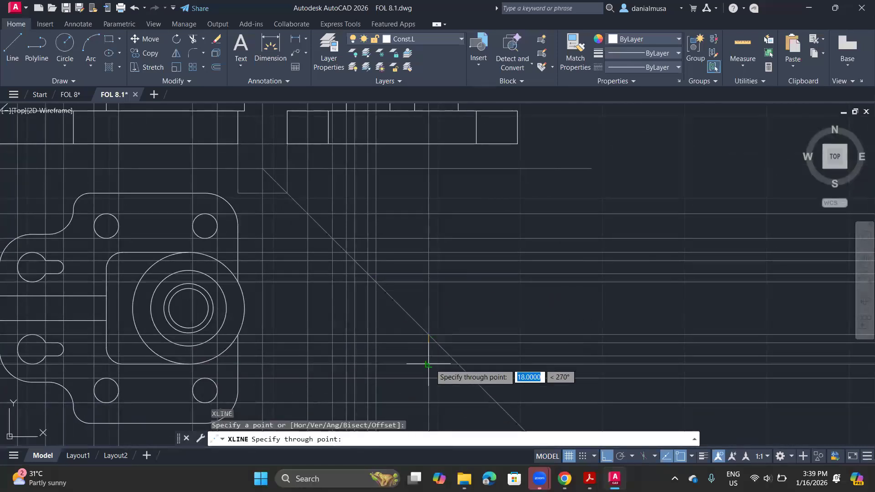
left_click(428, 364)
key("Return")
key("Return")
left_click(437, 343)
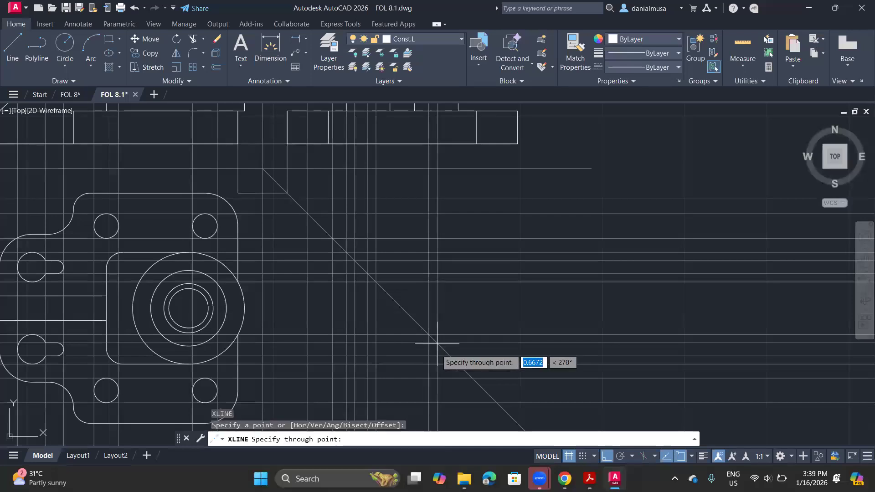
left_click(439, 383)
key("Return")
Step: Draw vertical construction lines where the lower keyhole's slot-bottom and circle-bottom projection lines cross the miter line
key("Return")
left_click(450, 356)
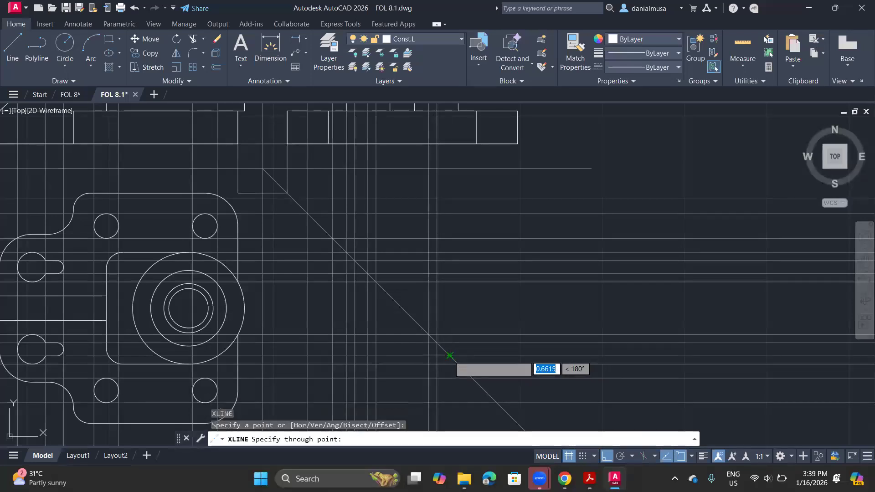
left_click(452, 395)
key("Return")
key("Return")
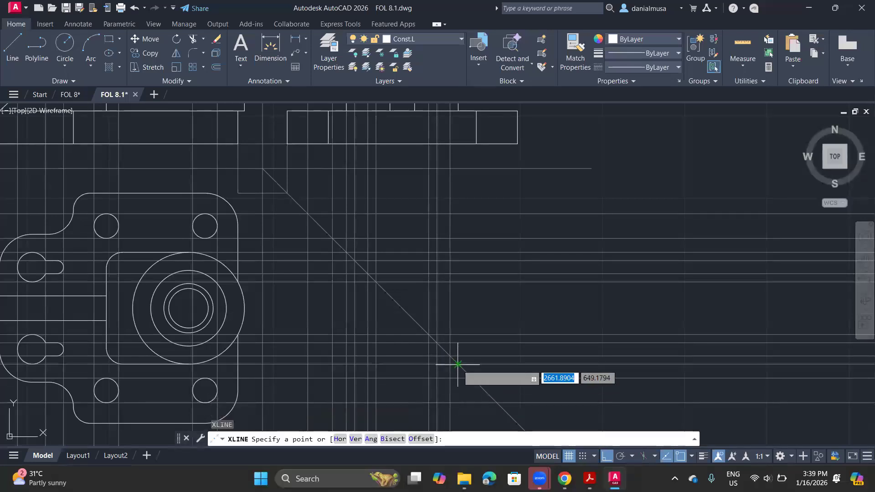
left_click(458, 365)
left_click(458, 413)
key("Return")
Step: Draw vertical construction lines where the lower mounting hole's two projection lines cross the miter line
key("Return")
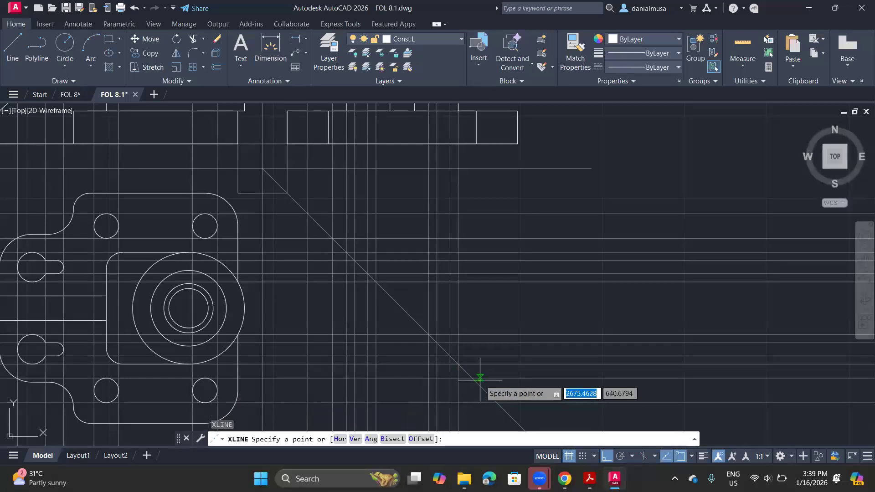
left_click(472, 377)
left_click(471, 404)
key("Return")
middle_click_drag(504, 400, 469, 386)
key("Return")
left_click(468, 386)
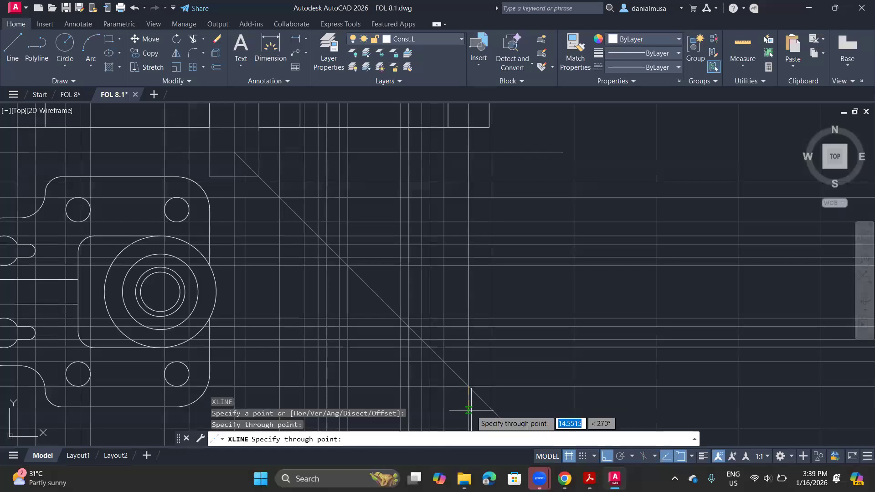
left_click(483, 399)
key("Return")
Step: On the Hidden.L layer, draw a vertical line through the front view's base plate thickness at the keyhole circle's left-edge projection
scroll(420, 328, "down", 3)
middle_click_drag(420, 327, 533, 421)
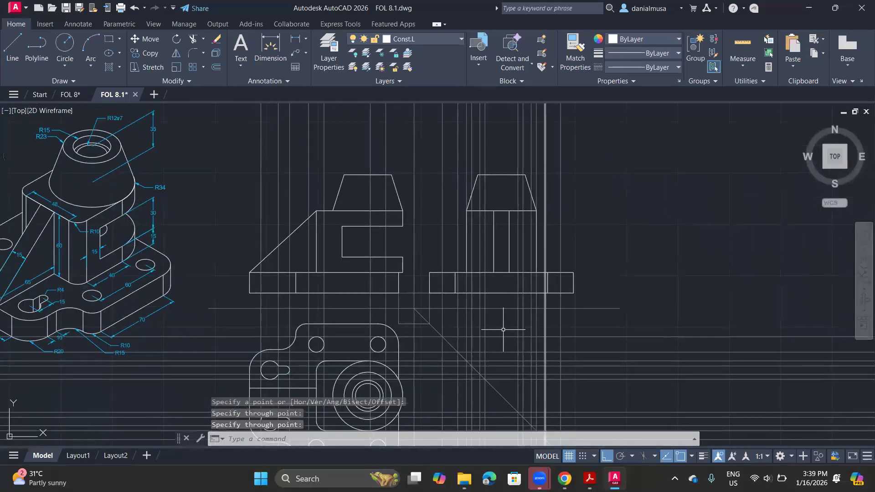
left_click(435, 43)
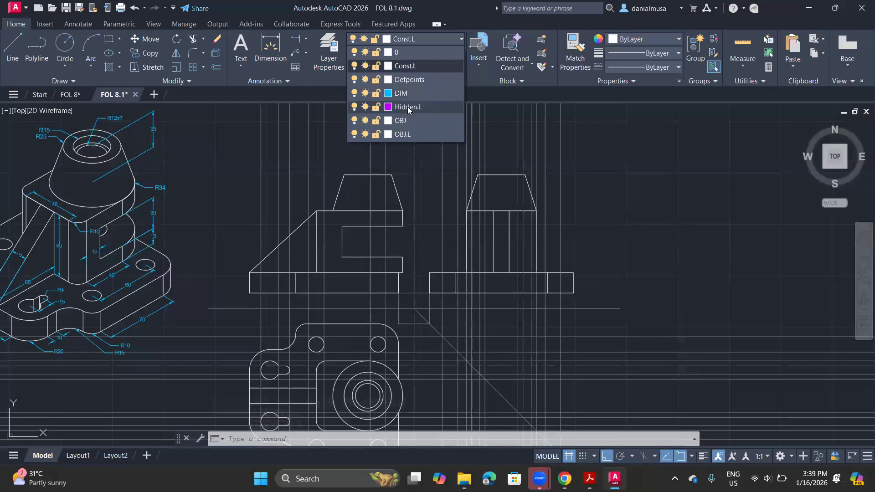
left_click(409, 109)
scroll(268, 299, "up", 2)
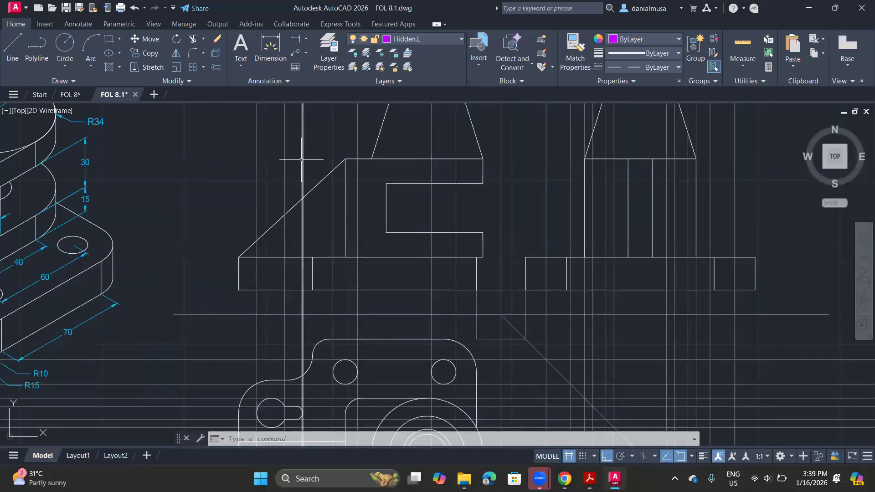
type("l")
key("Return")
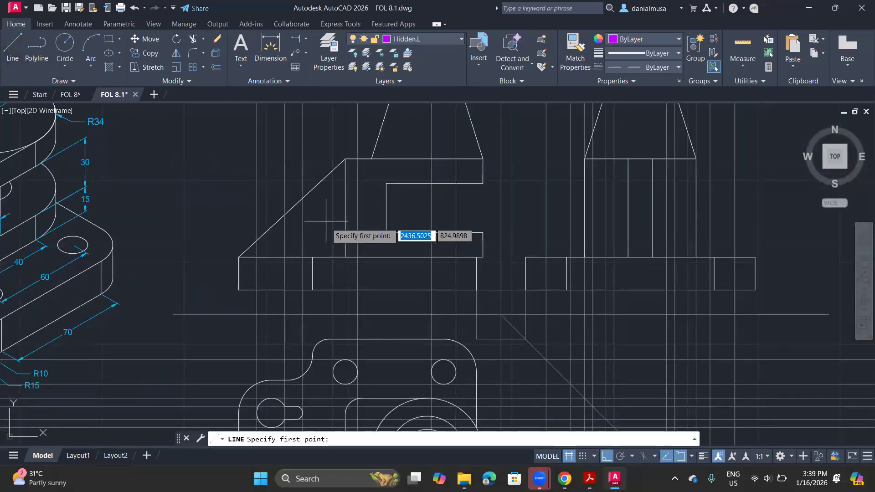
mouse_move(268, 257)
middle_mouse_down()
mouse_move(292, 306)
mouse_move(296, 236)
middle_mouse_up()
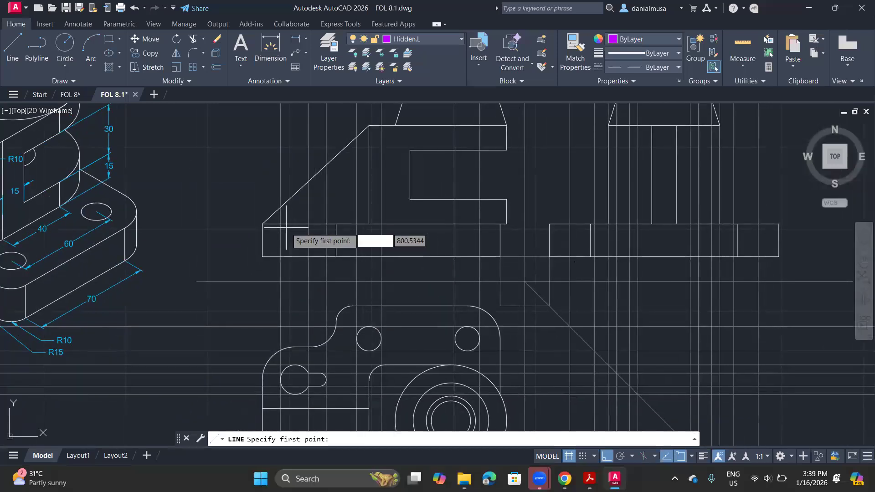
left_click(281, 225)
left_click(281, 257)
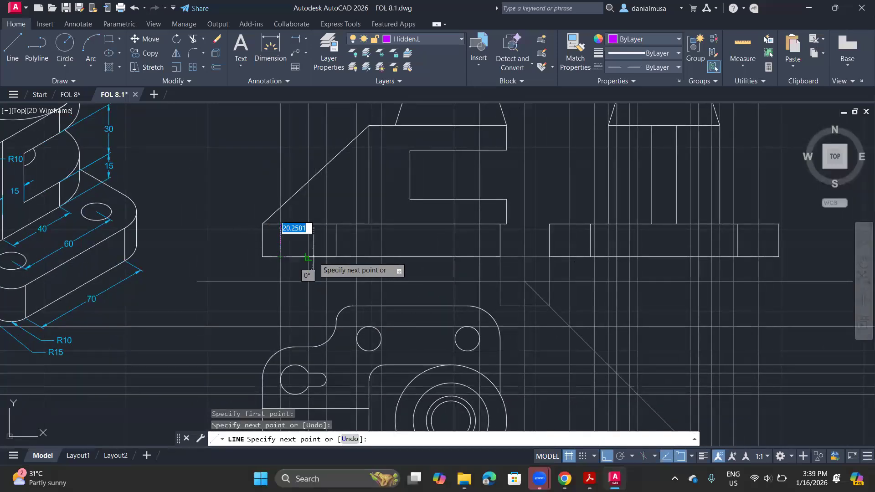
key("Return")
Step: Check which linetype is assigned to the Hidden.L layer in the layer properties, leaving it unmodified
scroll(294, 241, "up", 4)
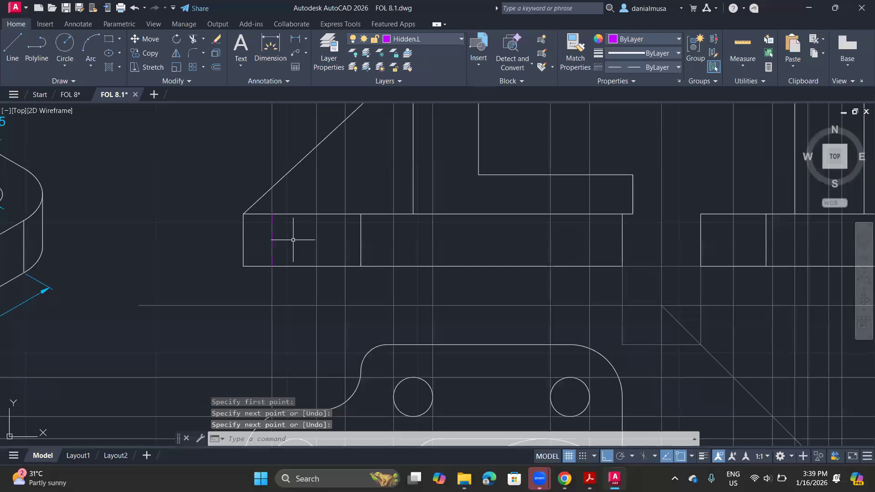
left_click(313, 69)
left_click(236, 123)
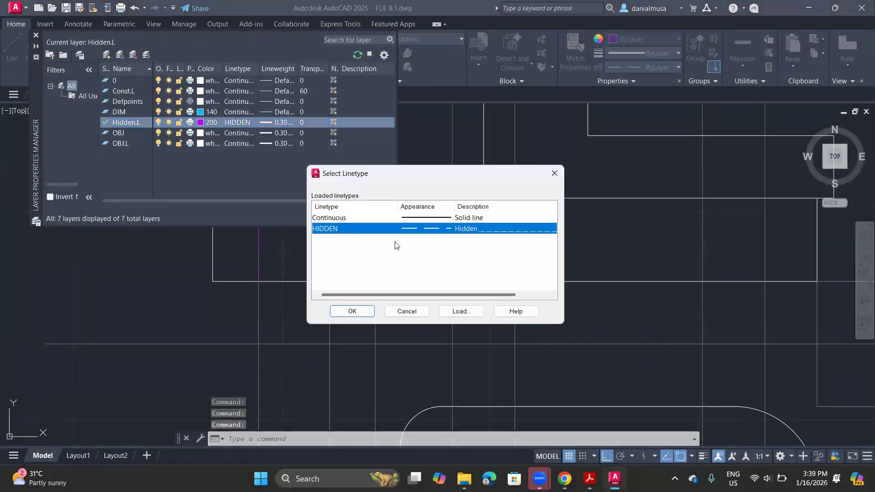
key("Escape")
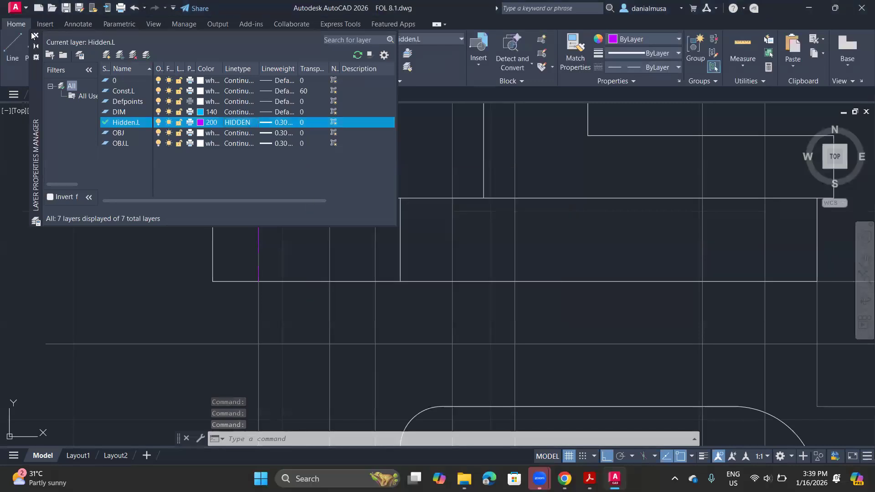
left_click(36, 35)
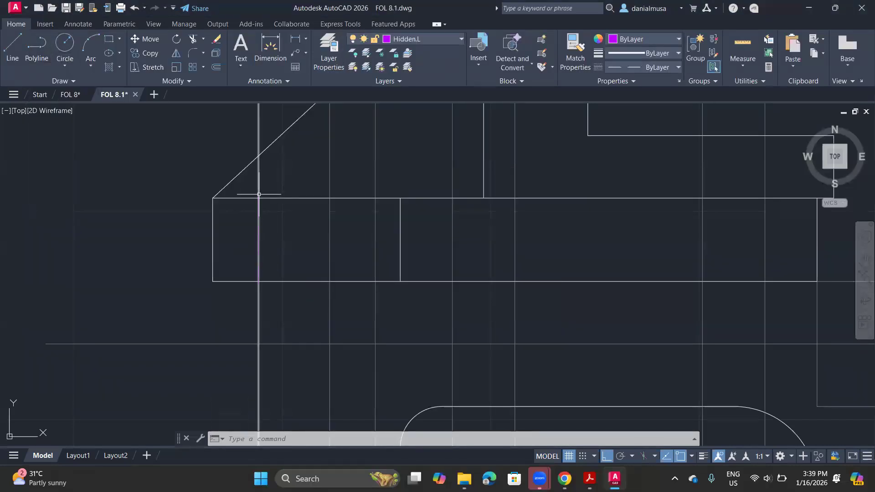
mouse_move(614, 477)
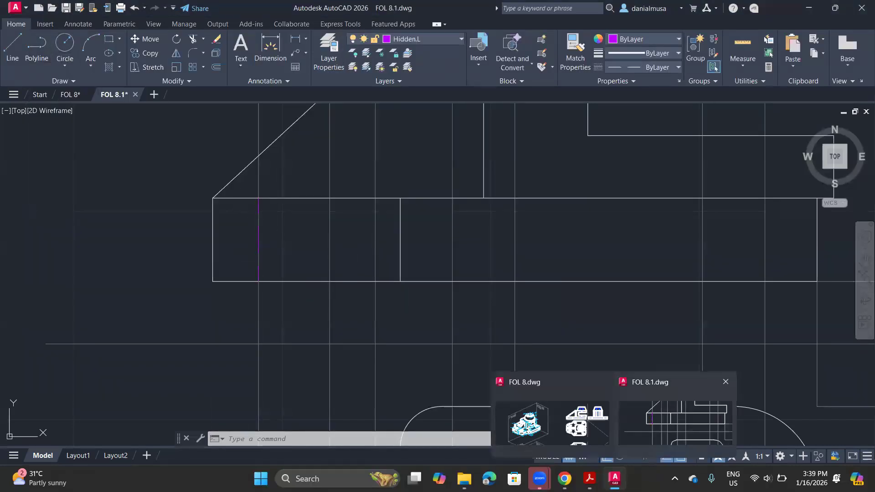
Step: Temporarily turn on lineweight display to check how the hidden line in the front view's base plate looks
left_click(703, 456)
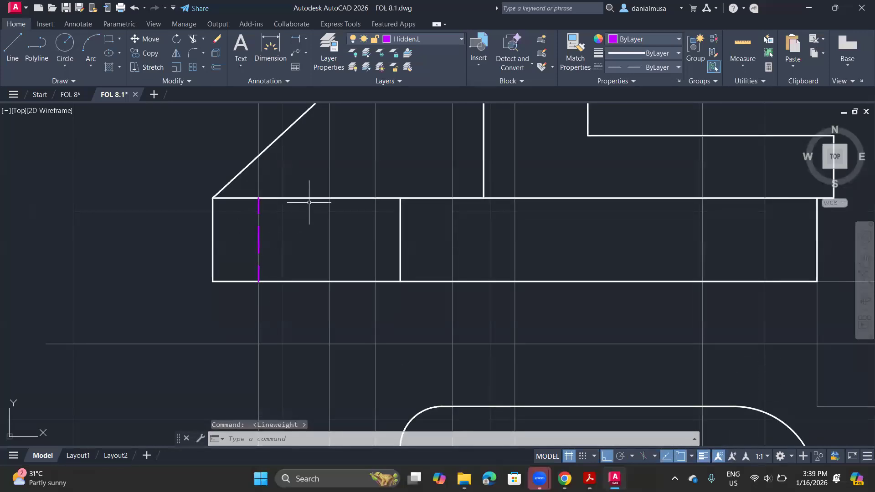
left_click(703, 456)
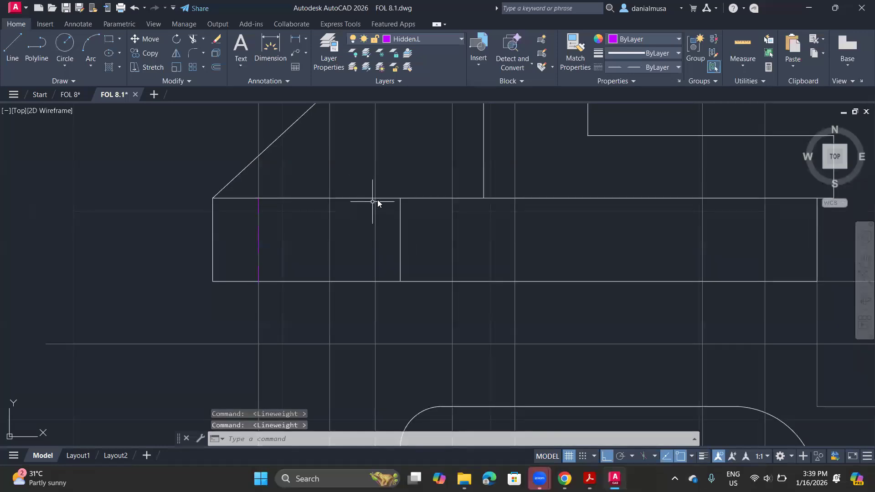
key("space")
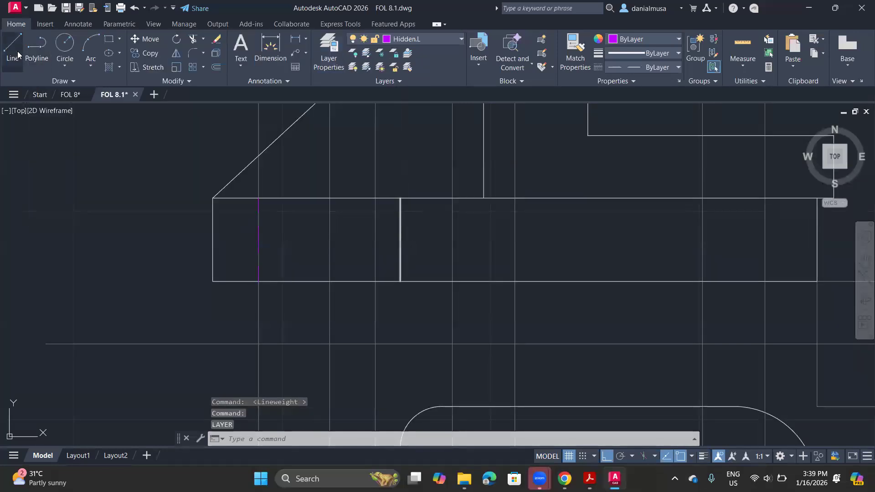
Step: Draw vertical hidden lines through the front view's base plate at the keyhole circle's right-edge and slot-end projections
left_click(13, 45)
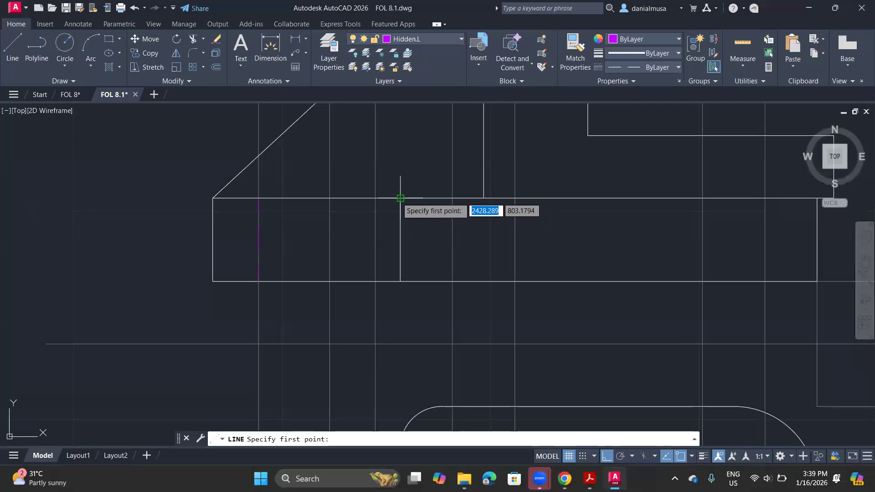
scroll(359, 205, "down", 3)
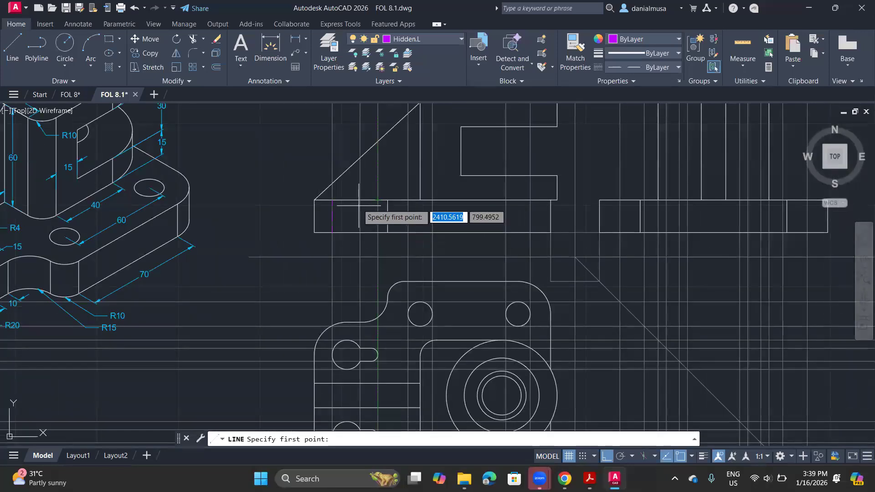
left_click(359, 201)
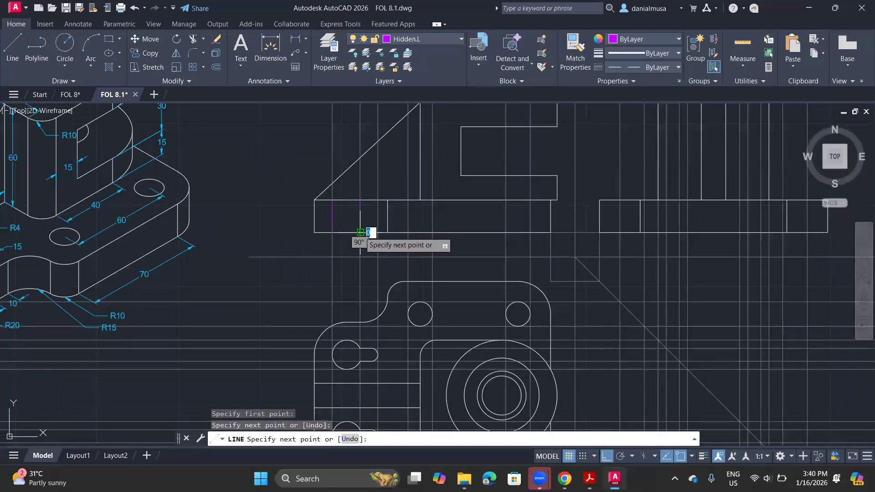
key("Escape")
key("Return")
left_click(378, 200)
left_click(378, 233)
key("Return")
Step: Draw two vertical hidden lines through the front view's base plate at the left mounting hole's edge projections
key("Return")
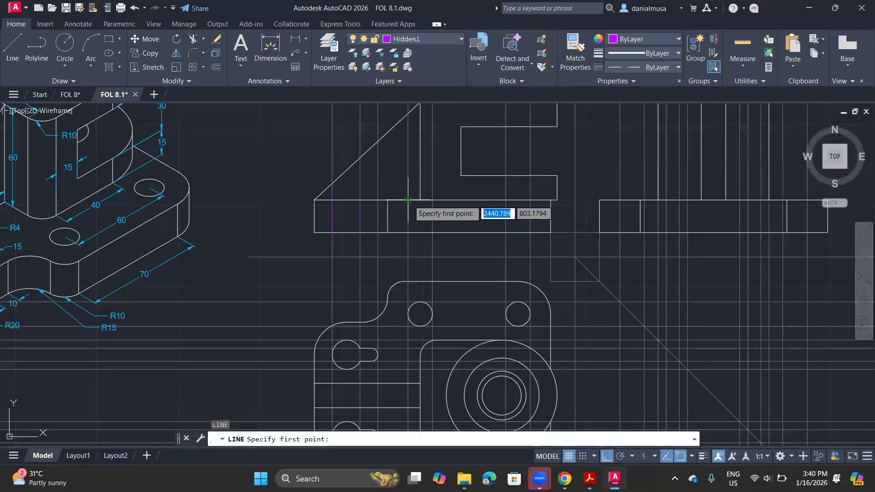
left_click(407, 201)
left_click(408, 233)
key("Return")
key("Return")
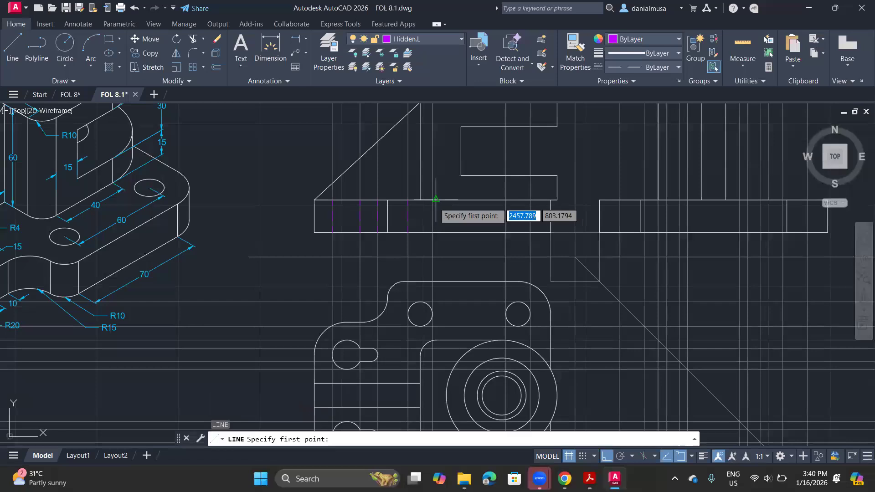
left_click(432, 200)
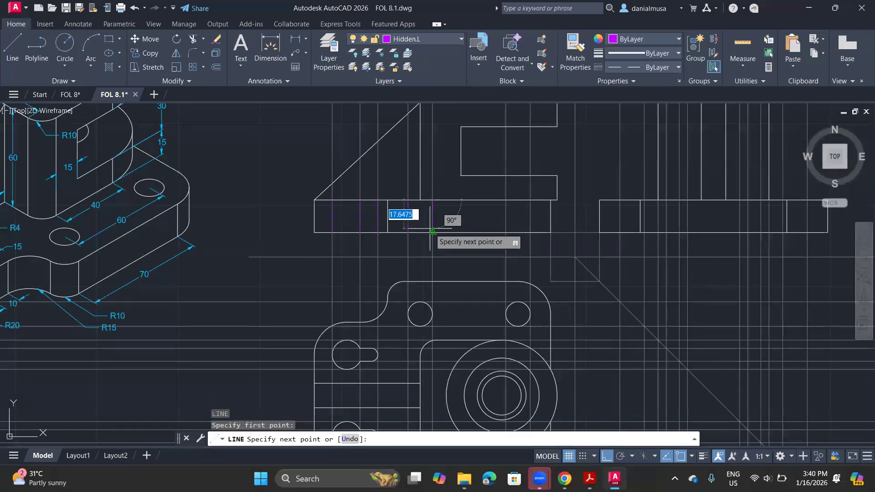
left_click(432, 232)
key("Return")
Step: Draw two vertical hidden lines through the front view's base plate at the right mounting hole's edge projections
key("Return")
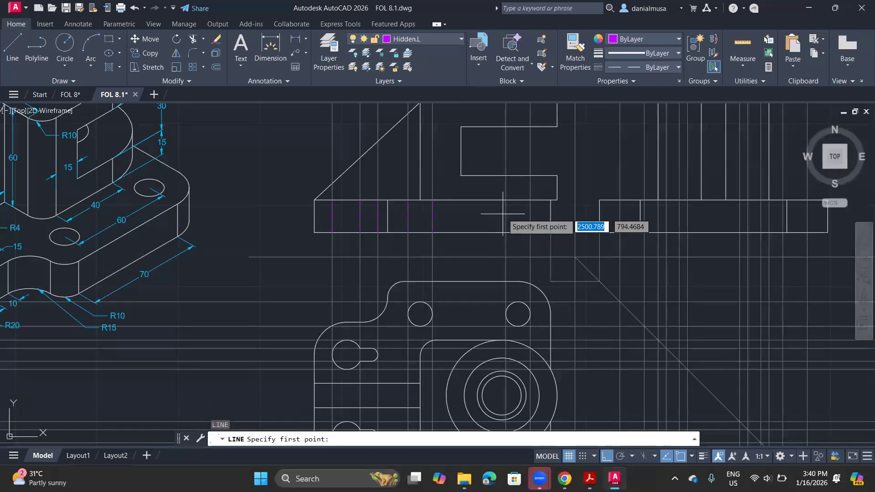
left_click(506, 200)
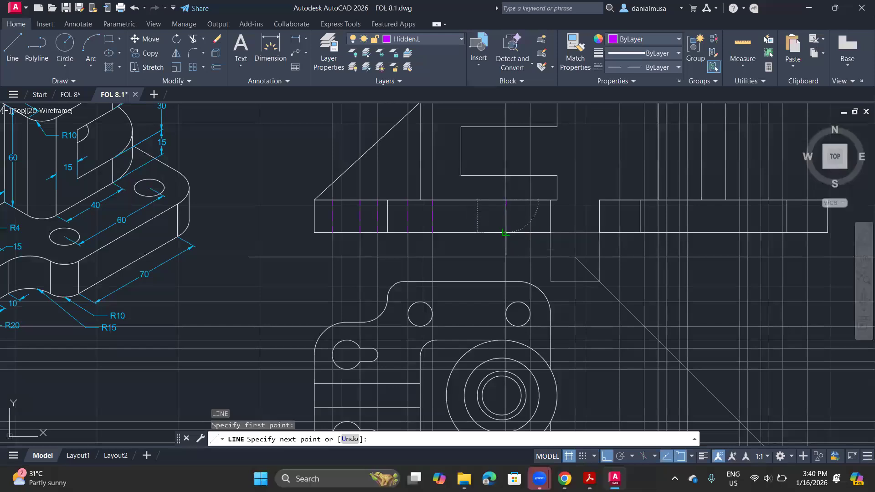
left_click(505, 233)
key("Return")
key("Return")
left_click(529, 200)
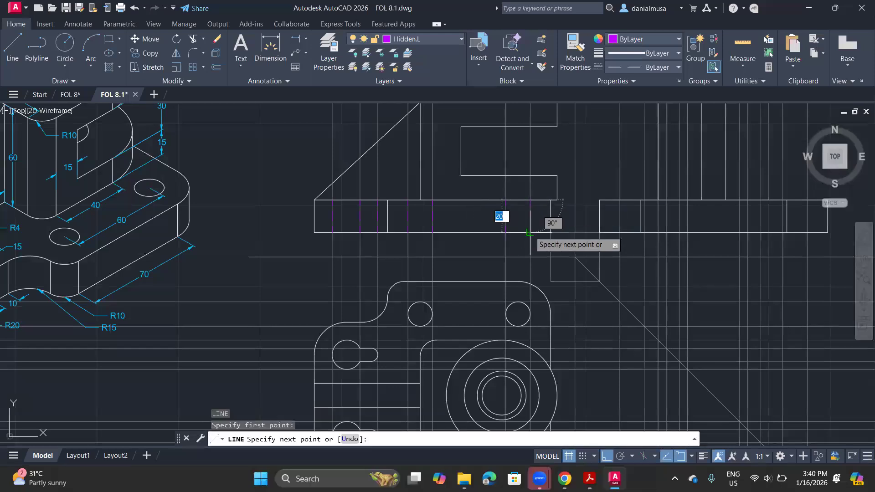
left_click(530, 231)
key("Return")
Step: Draw two vertical hidden lines through the side view's base plate at the upper mounting hole's edge projections
mouse_move(628, 236)
middle_mouse_down()
mouse_move(390, 260)
mouse_move(382, 279)
middle_mouse_up()
key("Return")
mouse_move(458, 306)
middle_mouse_down()
mouse_move(409, 295)
mouse_move(408, 357)
mouse_move(391, 253)
middle_mouse_up()
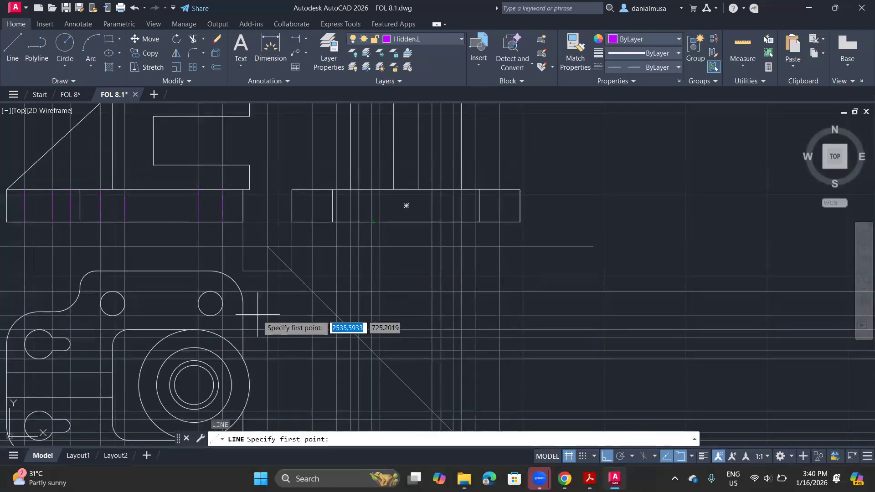
left_click(312, 189)
left_click(312, 221)
key("Return")
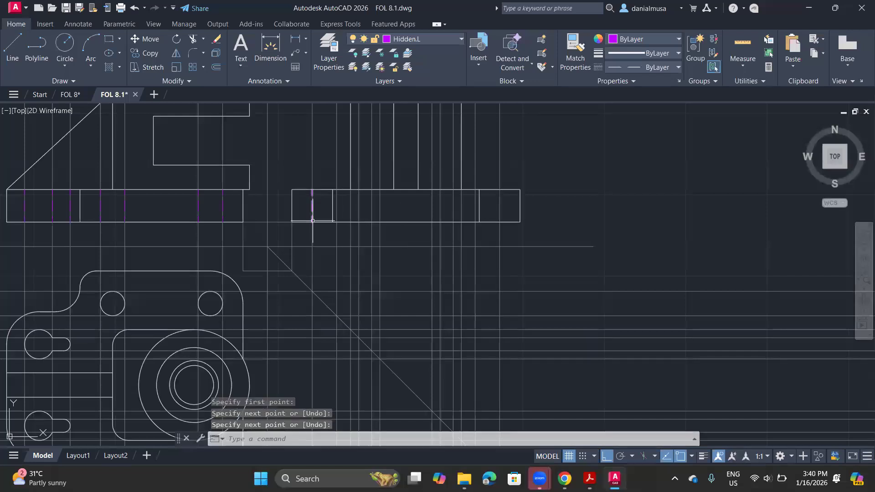
key("Return")
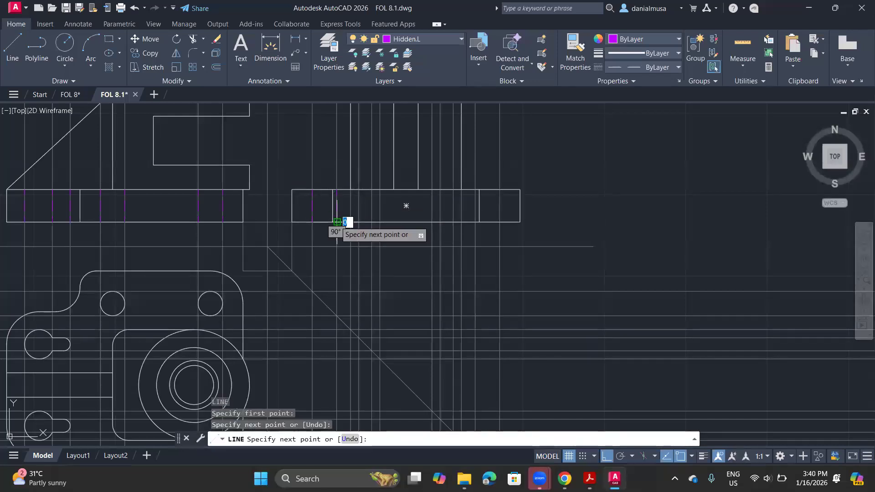
key("Return")
Step: Draw two vertical hidden lines through the side view's base plate at the upper keyhole circle's edge projections
key("Return")
left_click(350, 189)
left_click(351, 222)
key("Return")
key("Return")
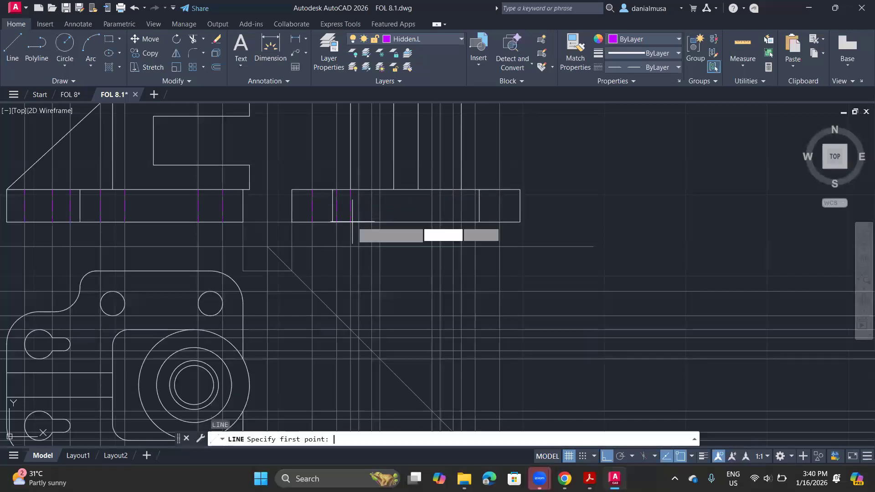
left_click(379, 189)
left_click(380, 222)
key("Return")
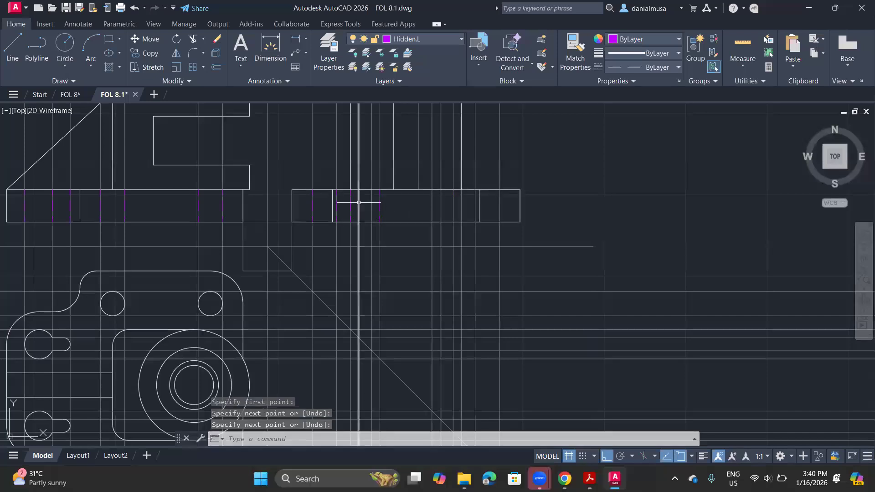
Step: Draw two vertical hidden lines through the side view's base plate at the upper keyhole slot's edge projections
key("Return")
left_click(358, 190)
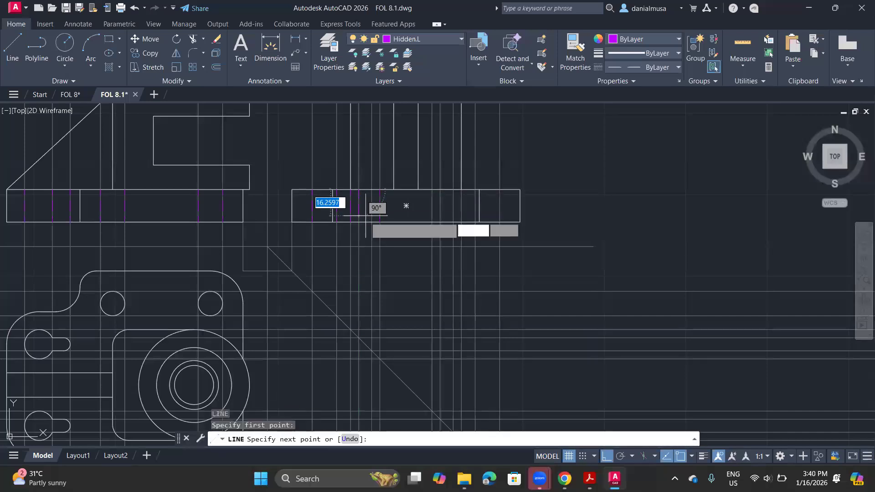
left_click(358, 222)
key("Return")
key("Return")
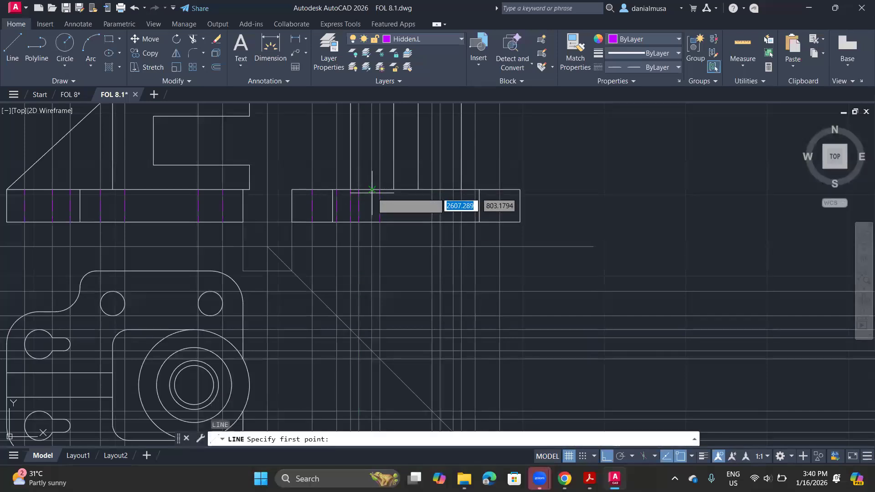
left_click(371, 221)
key("Return")
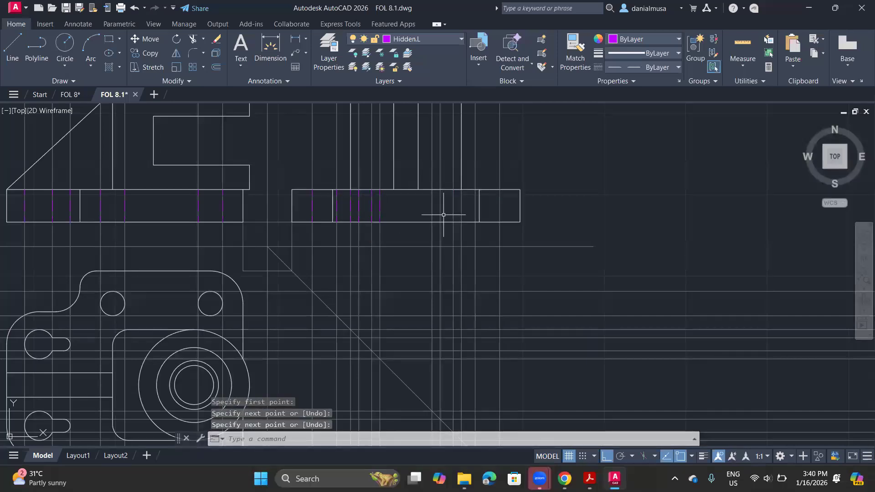
Step: Draw two vertical hidden lines through the side view's base plate at the lower keyhole circle's edge projections
key("Return")
left_click(431, 189)
left_click(432, 222)
key("Return")
key("Return")
left_click(459, 189)
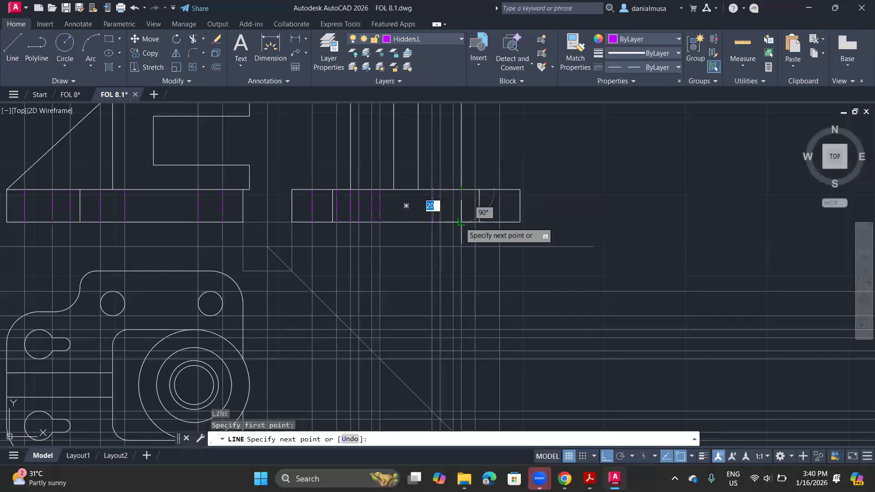
left_click(459, 222)
key("Return")
Step: Draw two vertical hidden lines through the side view's base plate at the lower keyhole slot's edge projections
key("Return")
left_click(440, 221)
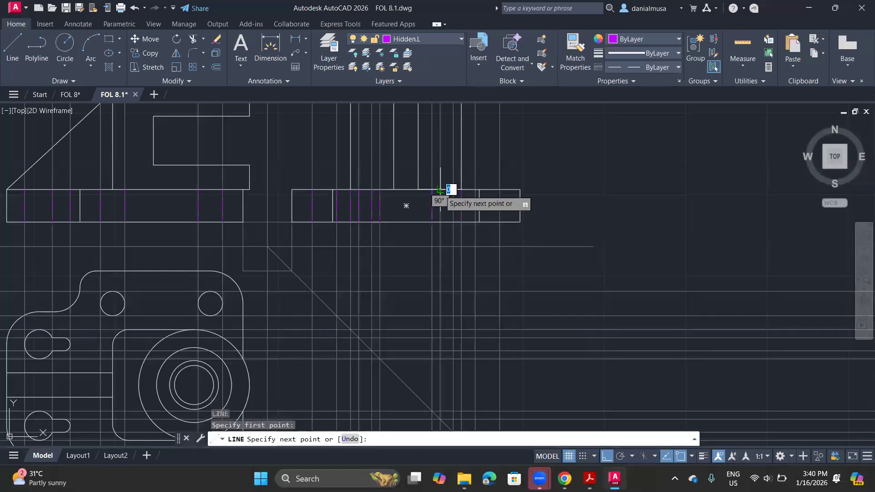
key("Return")
key("Return")
left_click(453, 189)
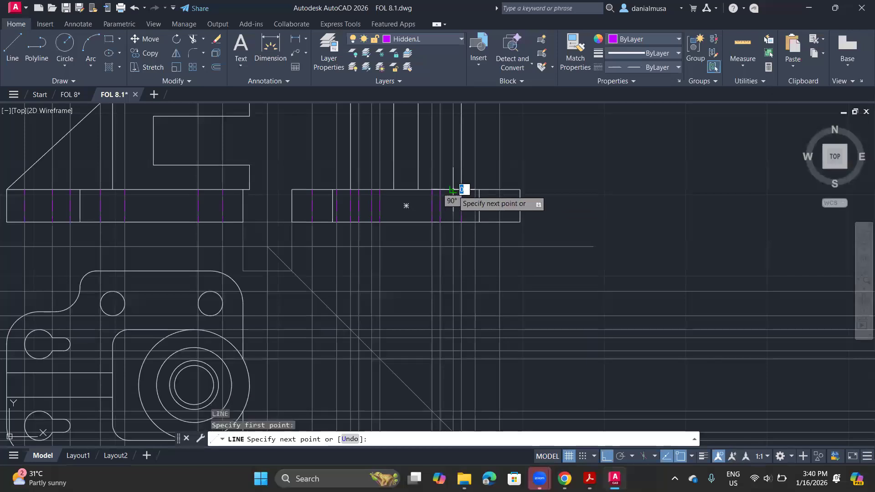
left_click(453, 222)
key("Return")
Step: Draw two vertical hidden lines through the side view's base plate at the lower mounting hole's edge projections
key("Return")
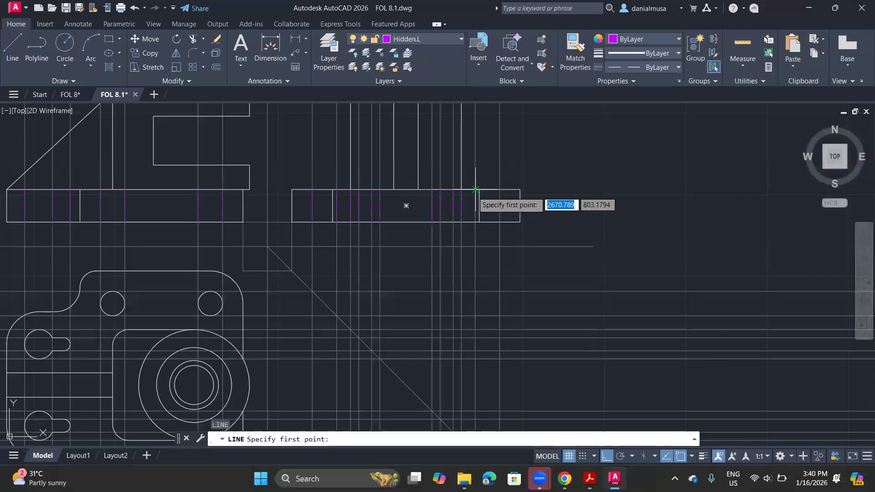
left_click(475, 190)
key("Return")
key("Return")
left_click(499, 190)
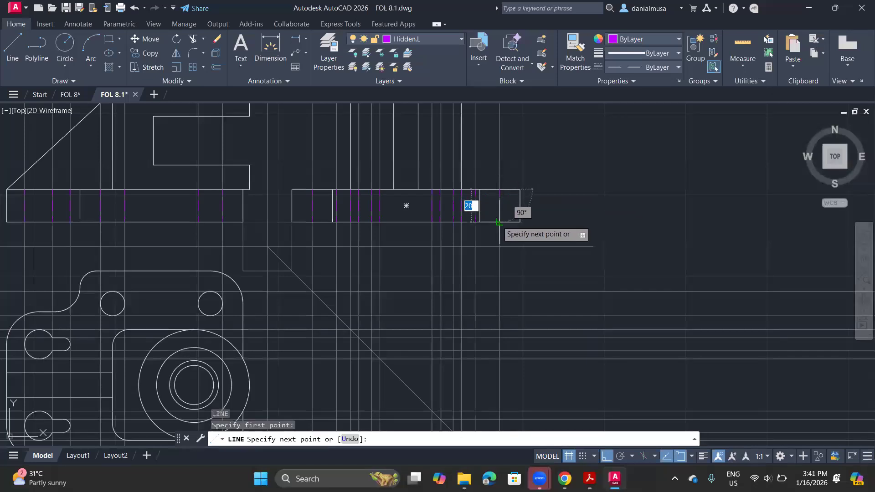
left_click(498, 222)
key("Return")
Step: Erase all the vertical and horizontal projection construction lines, keeping the three views and the miter line
scroll(566, 253, "down", 5)
middle_click_drag(566, 254, 530, 310)
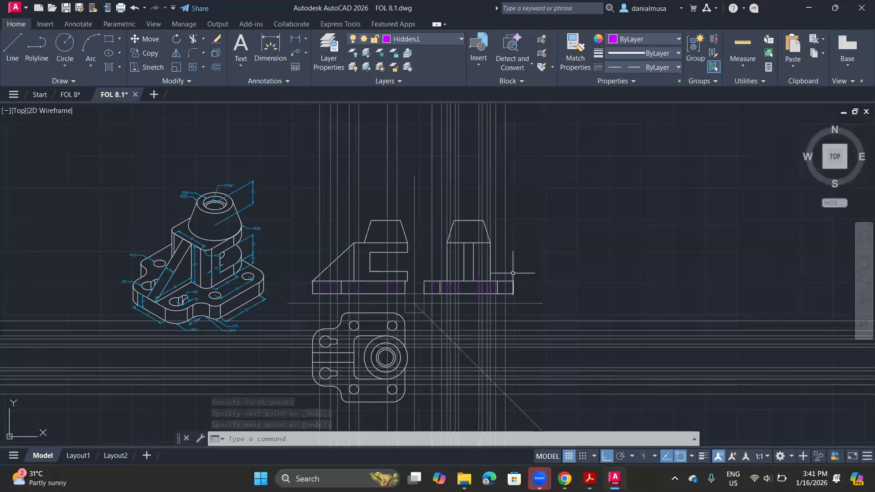
mouse_move(482, 264)
middle_mouse_down()
mouse_move(457, 323)
mouse_move(458, 365)
middle_mouse_up()
left_click(501, 238)
left_click(259, 241)
scroll(564, 361, "down", 2)
middle_click_drag(564, 361, 575, 279)
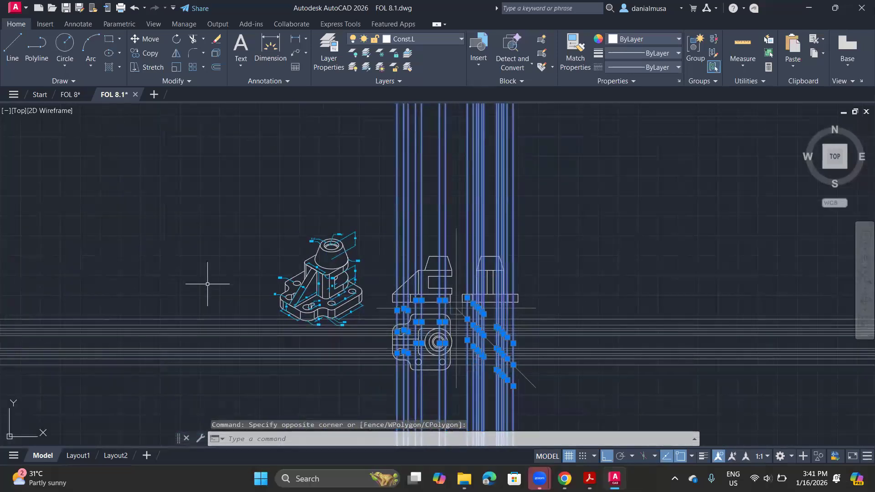
left_click(209, 283)
left_click(204, 385)
key("Delete")
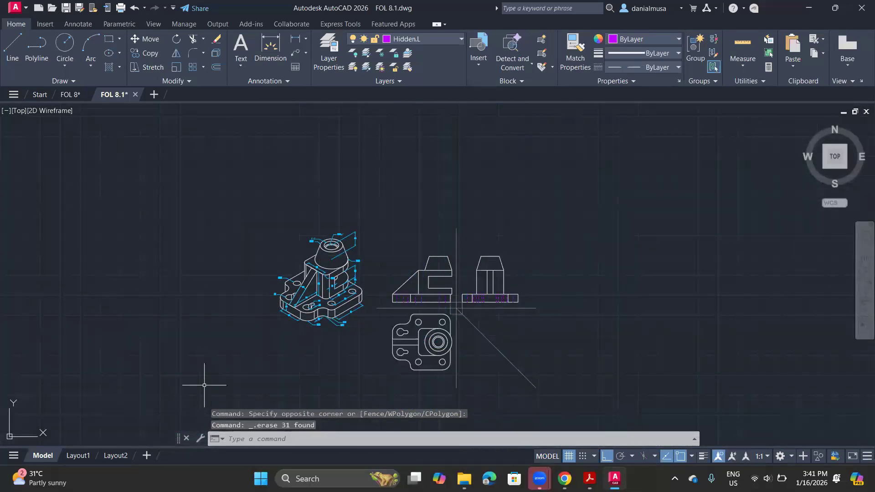
Step: Examine the stepped hole's radius and depth callouts at the top of the isometric's conical boss
scroll(392, 341, "up", 2)
middle_click_drag(462, 309, 392, 340)
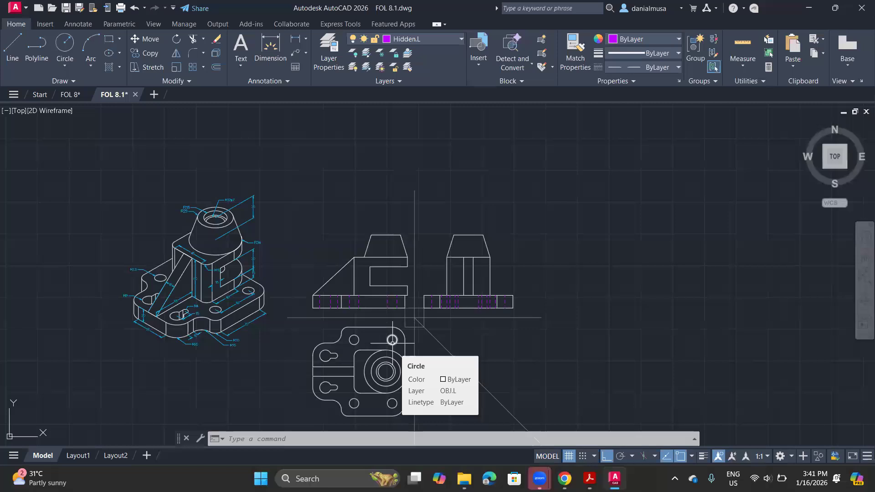
middle_click_drag(435, 369, 468, 372)
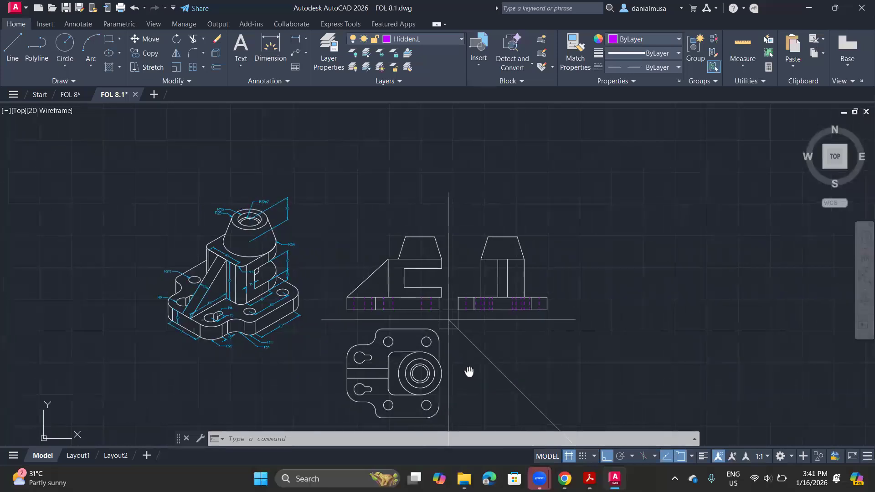
scroll(412, 391, "up", 2)
scroll(364, 412, "up", 2)
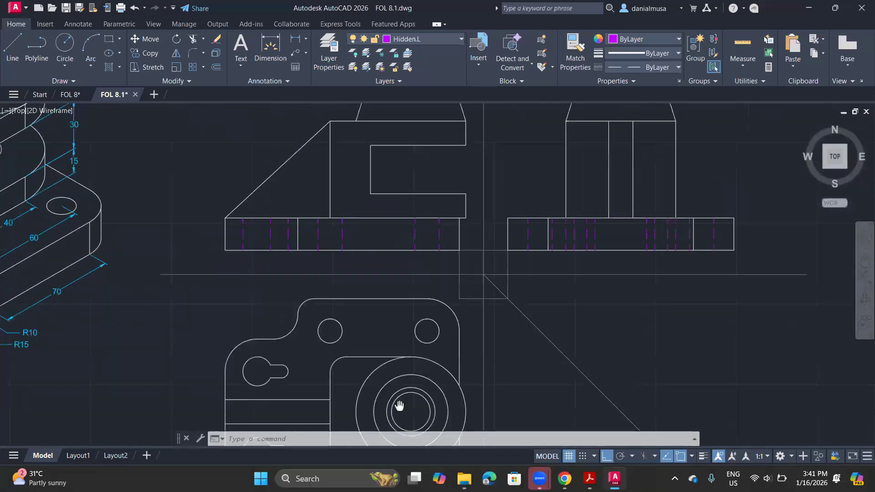
scroll(463, 349, "down", 4)
scroll(266, 219, "up", 6)
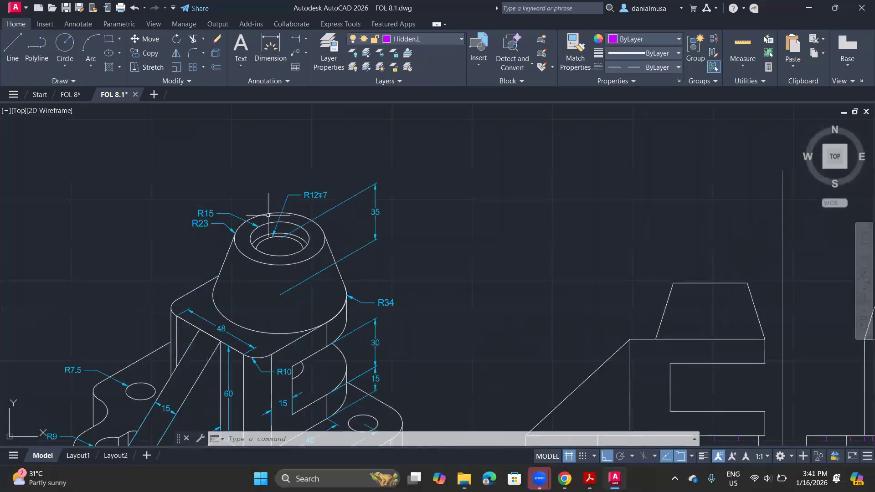
middle_click_drag(270, 229, 277, 268)
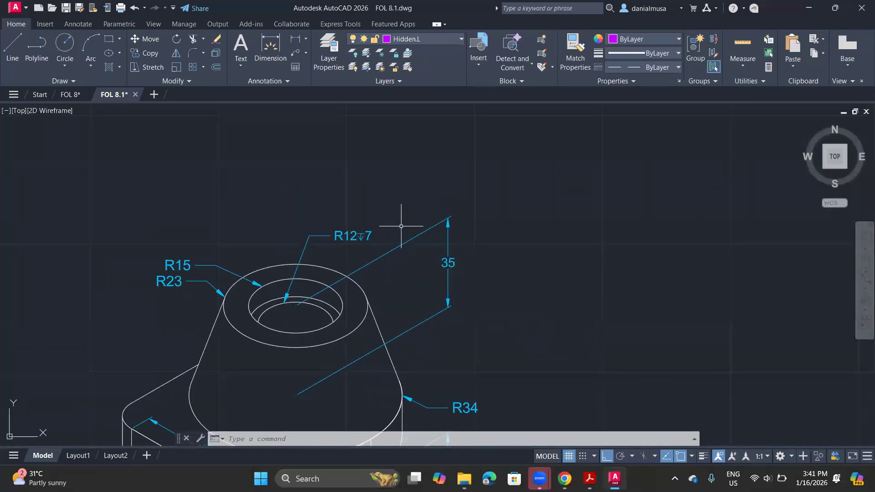
scroll(338, 225, "up", 2)
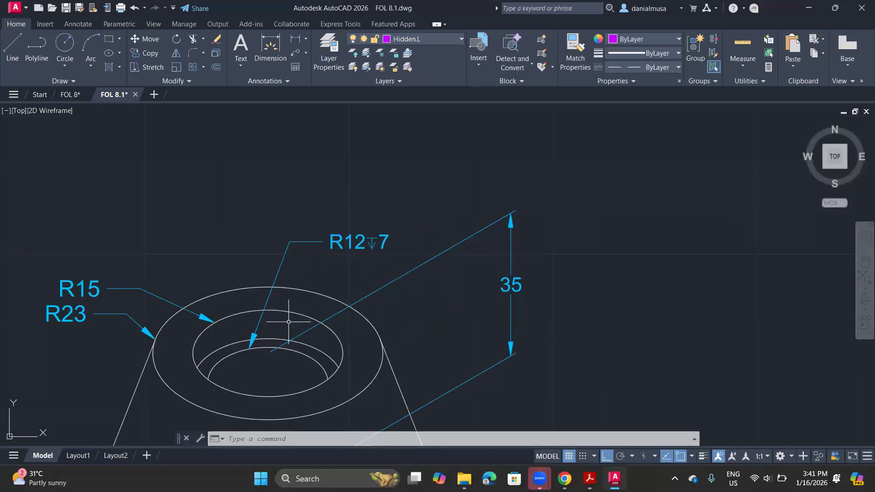
left_click(260, 347)
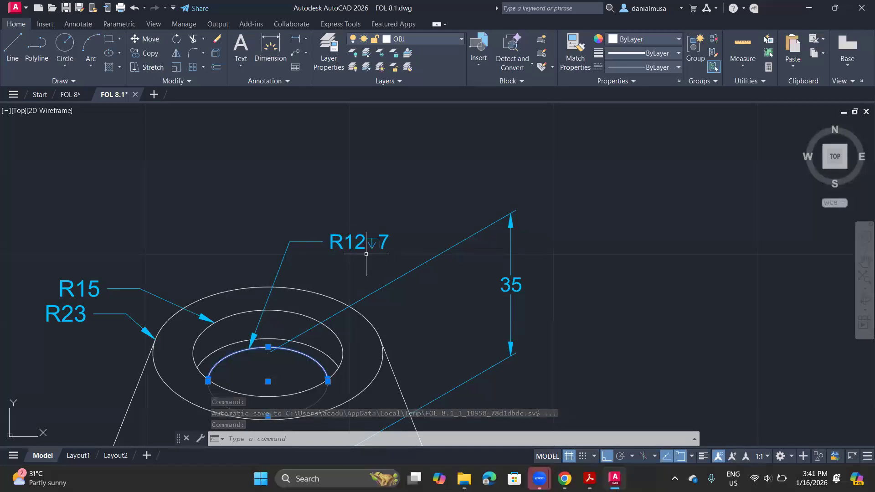
Step: Deselect the stepped hole's arc in the isometric view and make Const.L the current layer
mouse_move(373, 240)
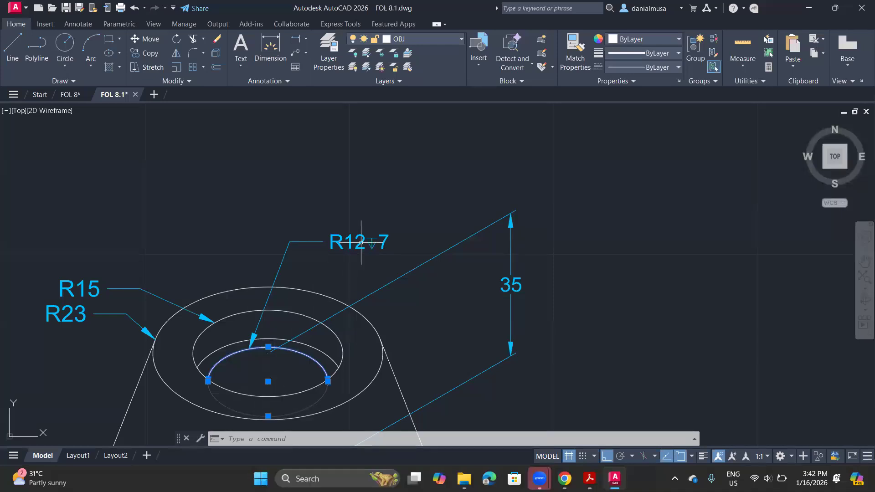
scroll(416, 292, "down", 4)
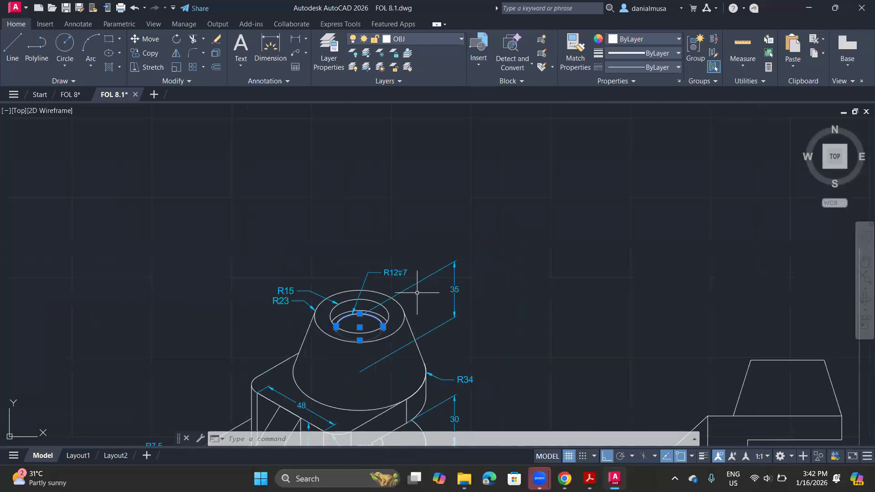
key("Escape")
scroll(474, 330, "down", 3)
middle_click_drag(443, 318, 274, 235)
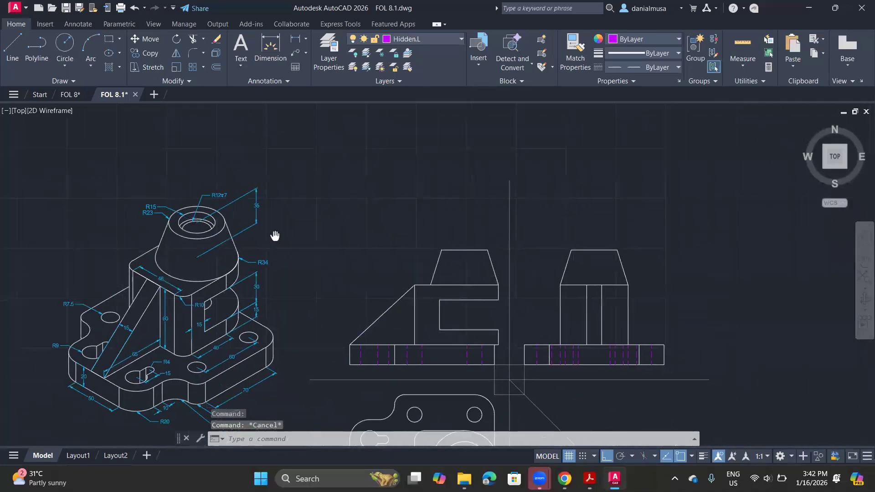
left_click(424, 39)
left_click(403, 68)
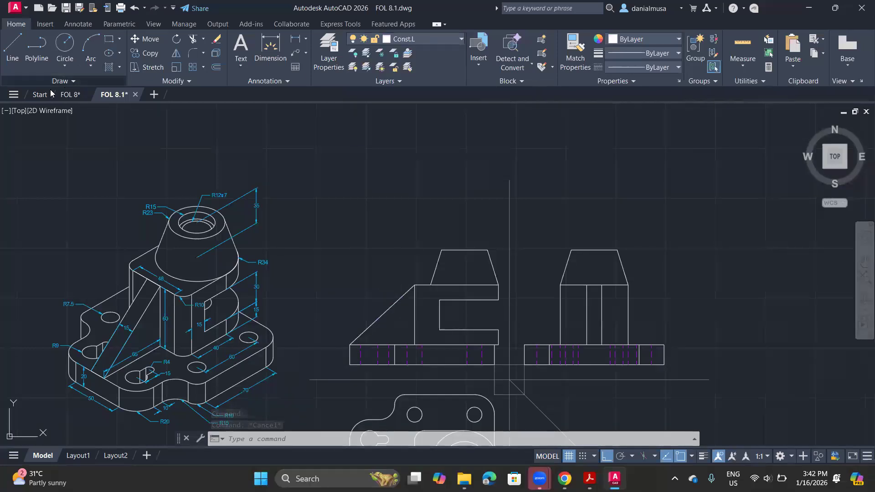
Step: Draw a vertical construction line through the left quadrant of the boss's R15 hole circle in the top view
left_click(63, 81)
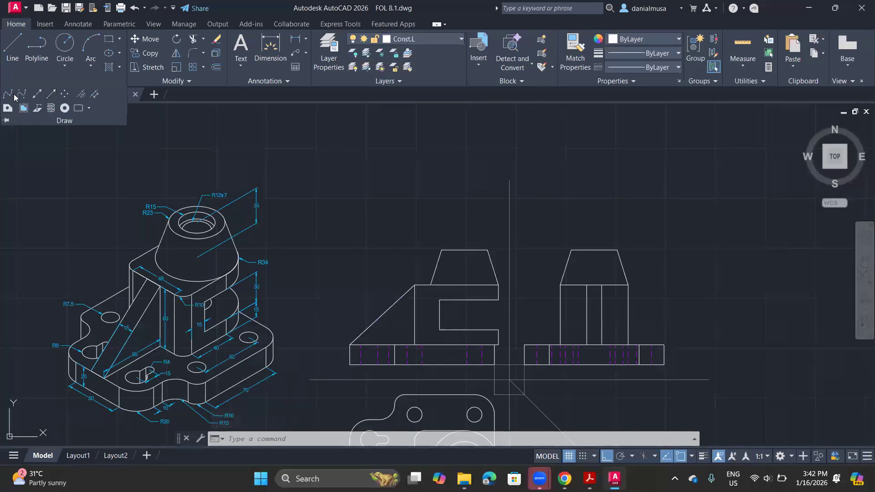
left_click(37, 94)
middle_click_drag(474, 329, 406, 245)
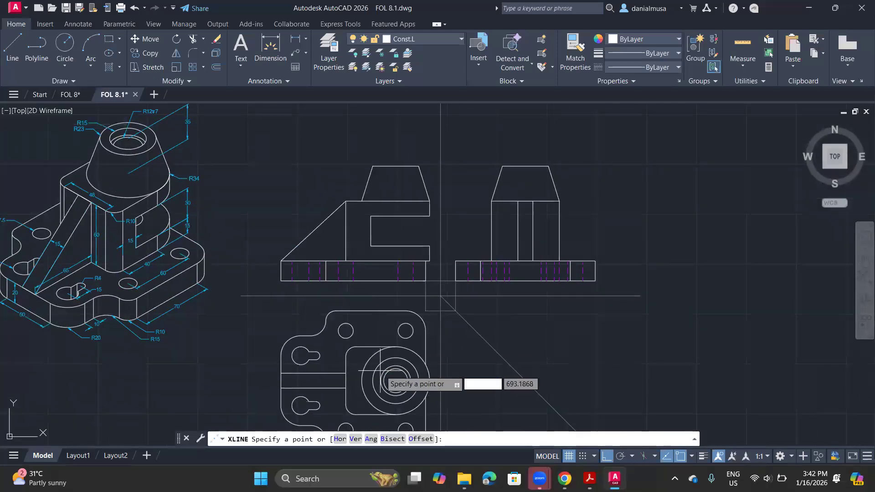
middle_click_drag(380, 249, 368, 309)
middle_click_drag(420, 399, 408, 347)
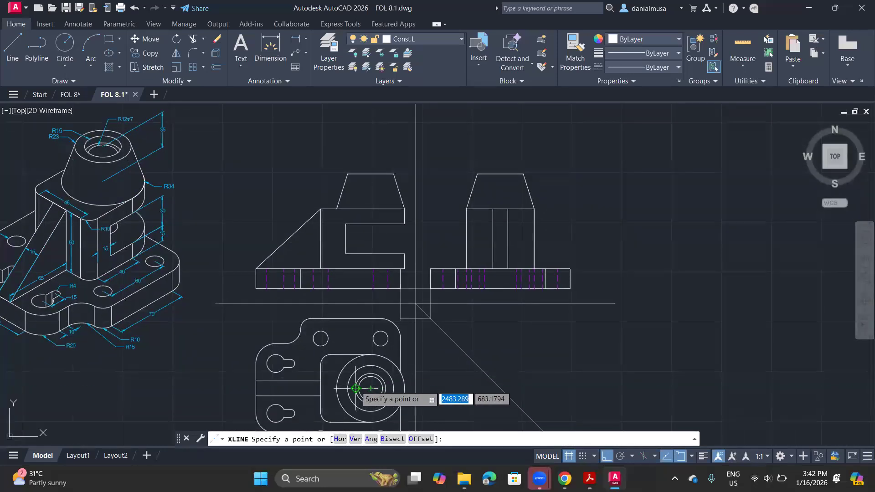
left_click(355, 388)
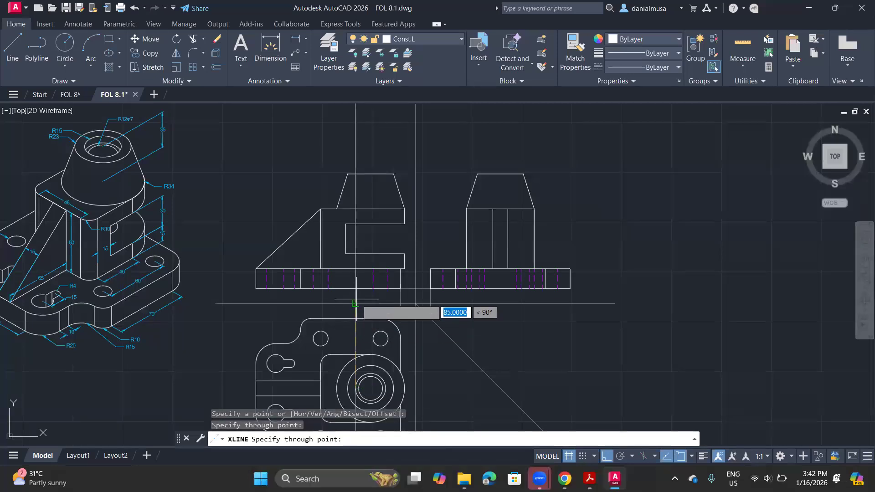
left_click(355, 304)
key("Return")
key("Return")
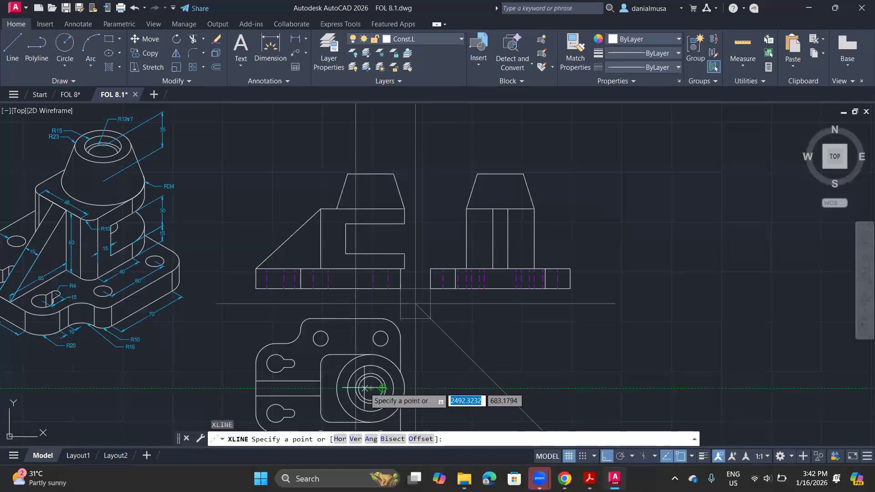
left_click(370, 388)
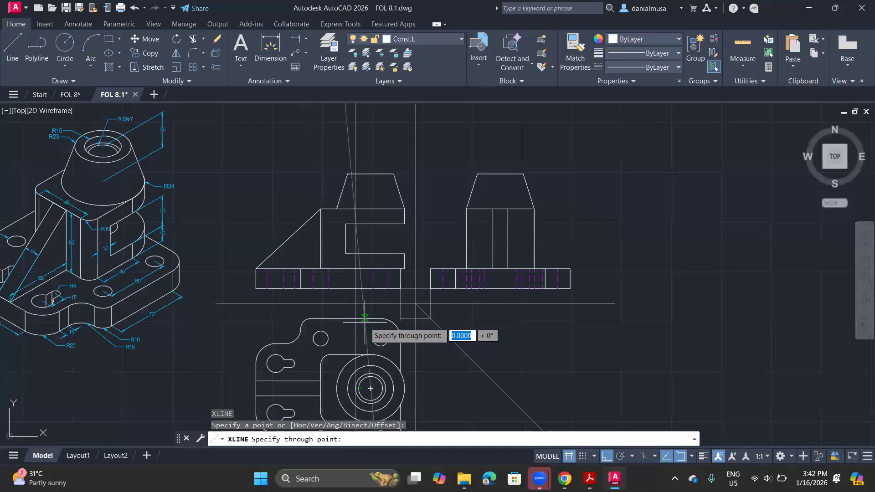
key("Escape")
Step: Draw vertical construction lines through the left and right quadrants of the boss's inner R12 hole circle in the top view
scroll(385, 383, "up", 4)
middle_click_drag(381, 378, 414, 342)
key("Return")
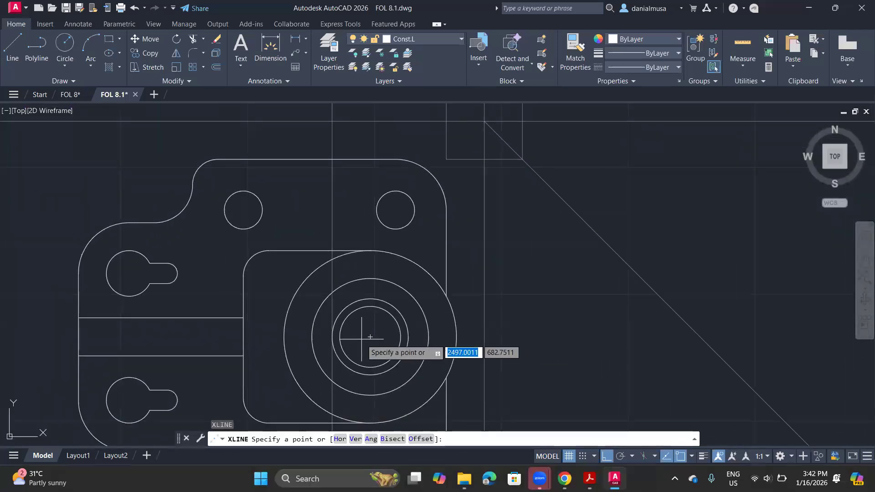
left_click(340, 337)
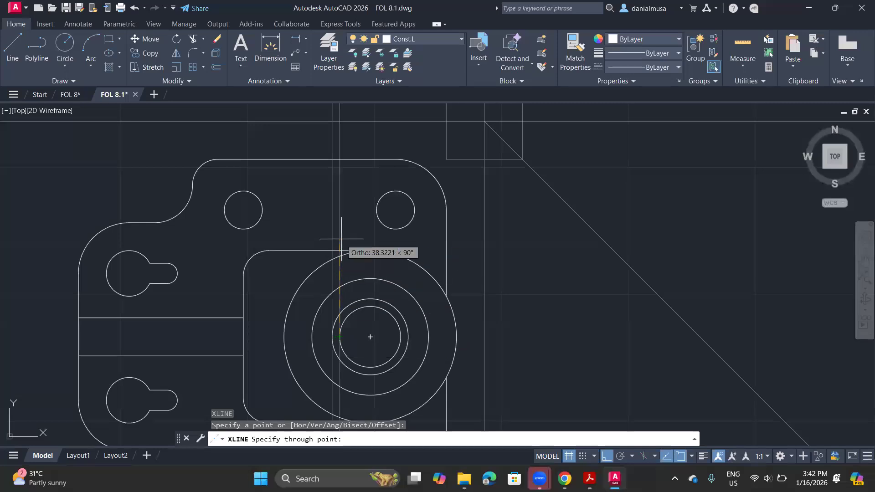
left_click(340, 238)
key("Return")
key("Return")
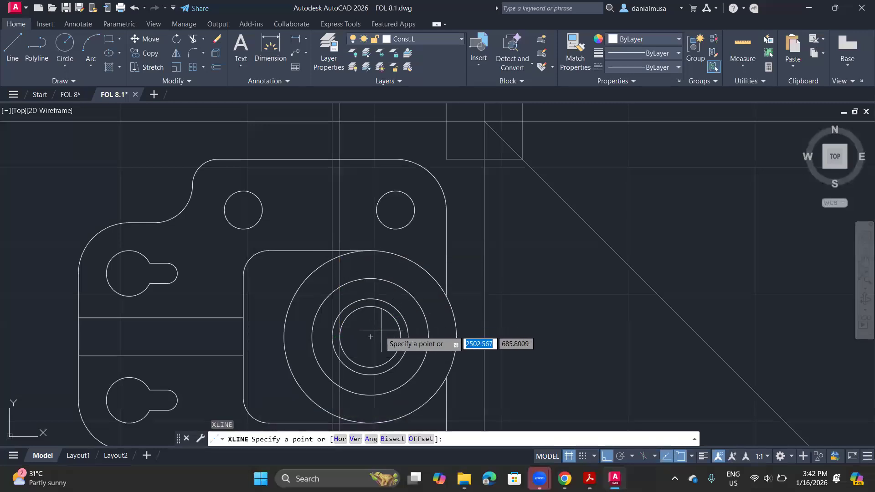
left_click(400, 337)
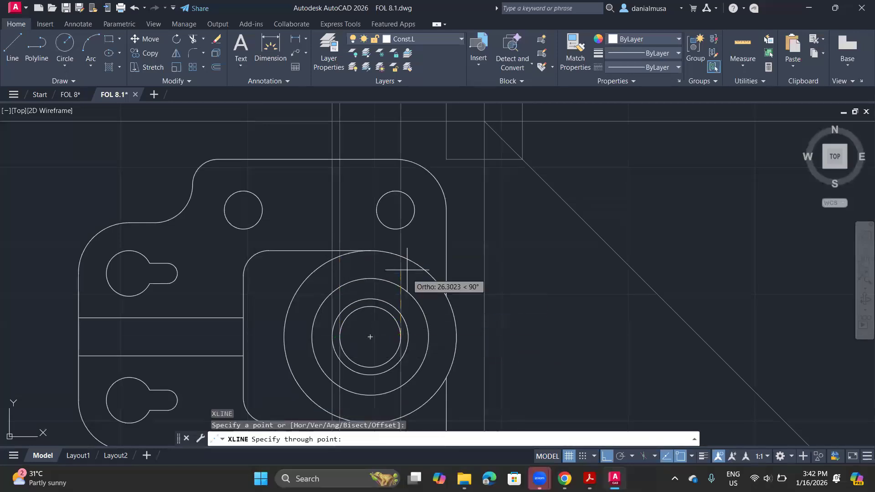
left_click(406, 255)
key("Return")
Step: Draw a vertical construction line through the right quadrant of the boss's R15 hole circle in the top view
key("Return")
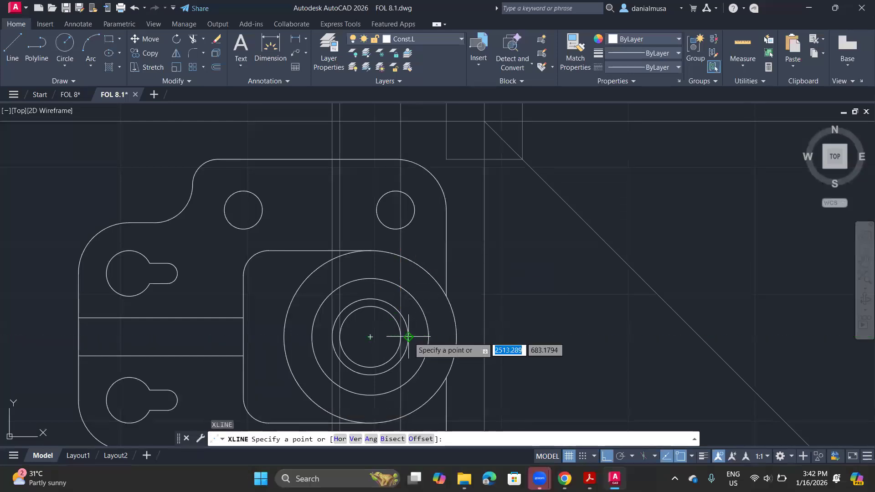
left_click(408, 336)
left_click(411, 249)
key("Return")
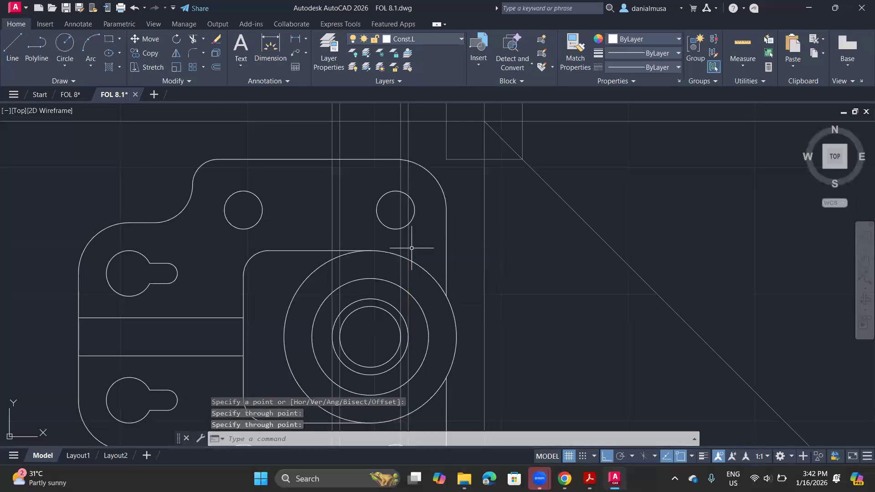
Step: Draw horizontal construction lines through the upper and lower quadrants of the innermost bore circle in the top view
key("Return")
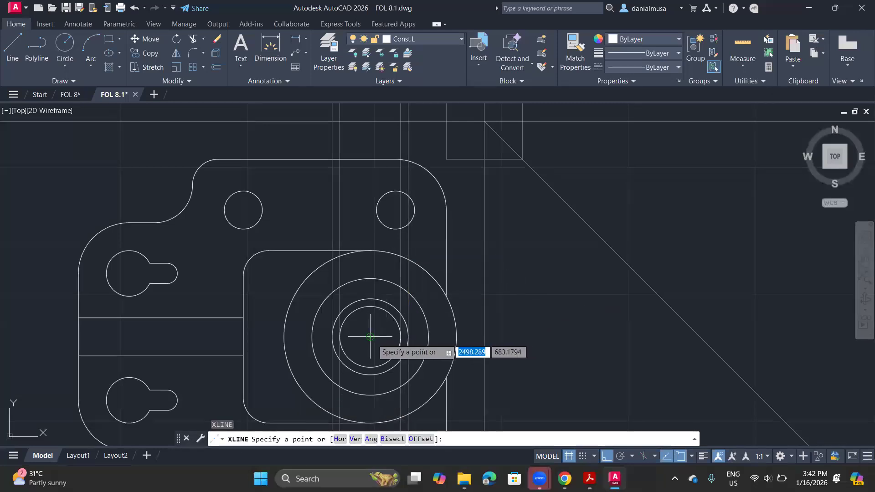
left_click(370, 306)
left_click(519, 306)
key("Return")
key("Return")
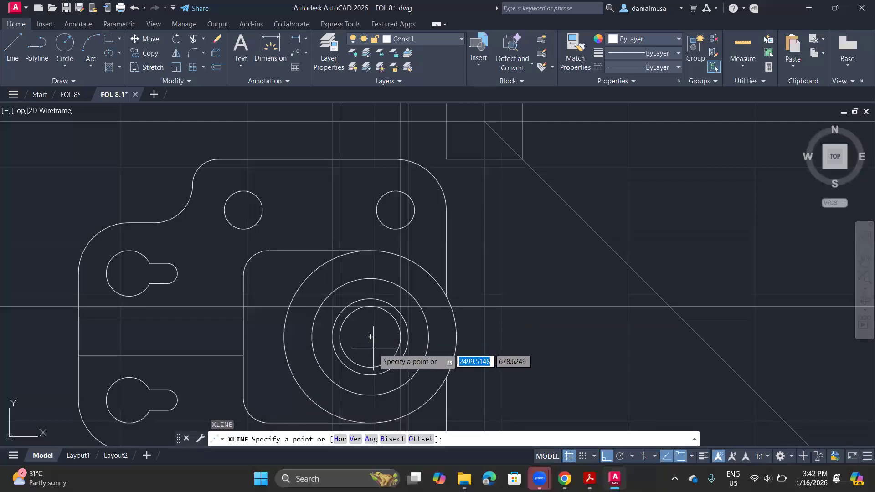
left_click(370, 367)
left_click(519, 367)
key("Return")
Step: Draw horizontal construction lines through the upper and lower quadrants of the second-smallest concentric circle in the top view
key("Return")
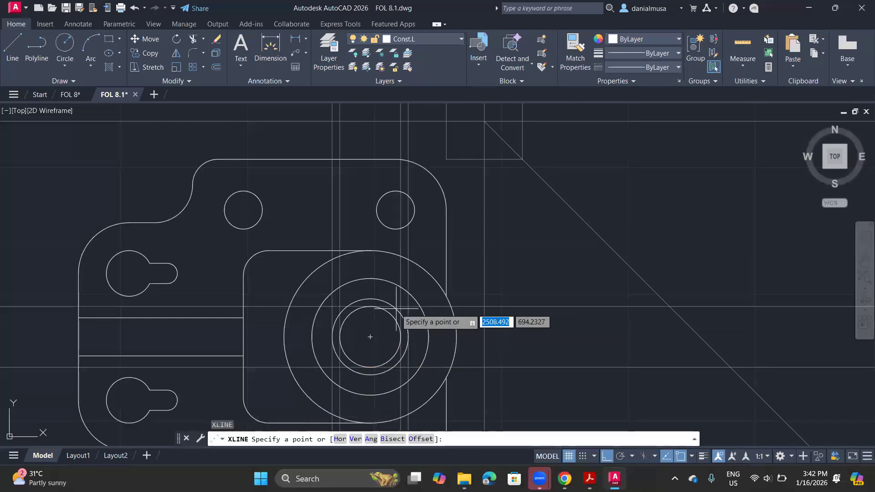
left_click(370, 298)
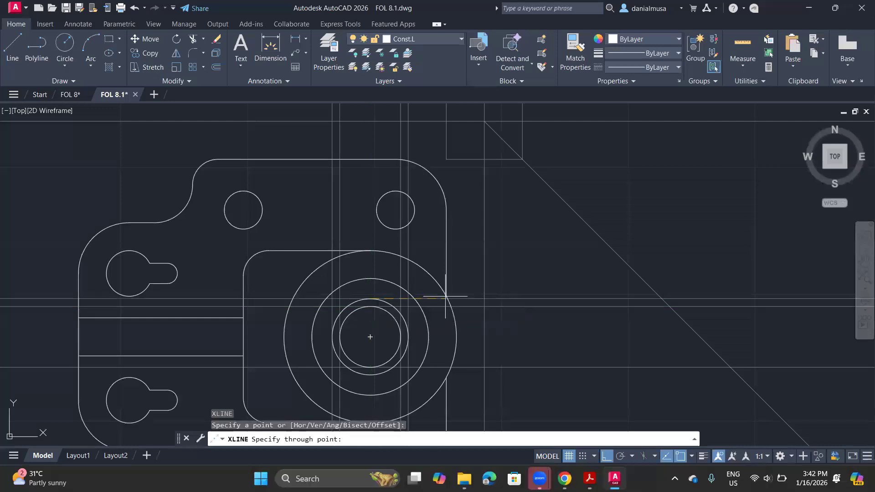
left_click(500, 299)
key("Return")
key("Return")
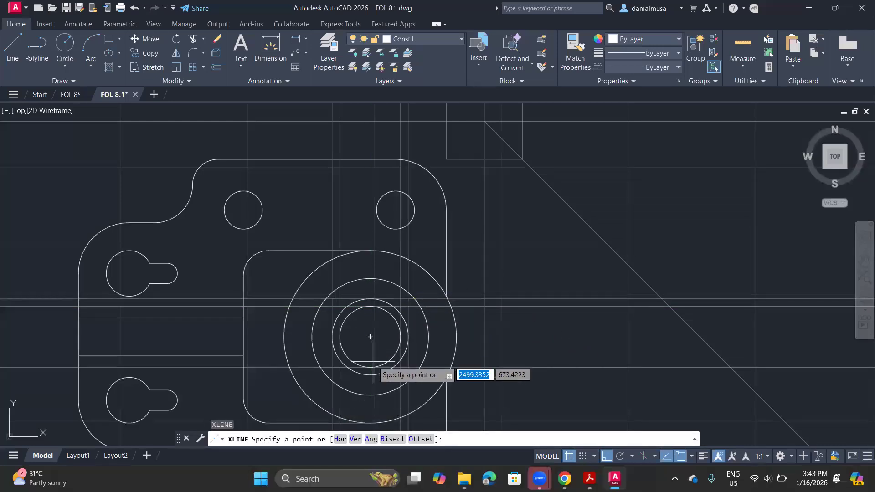
left_click(369, 374)
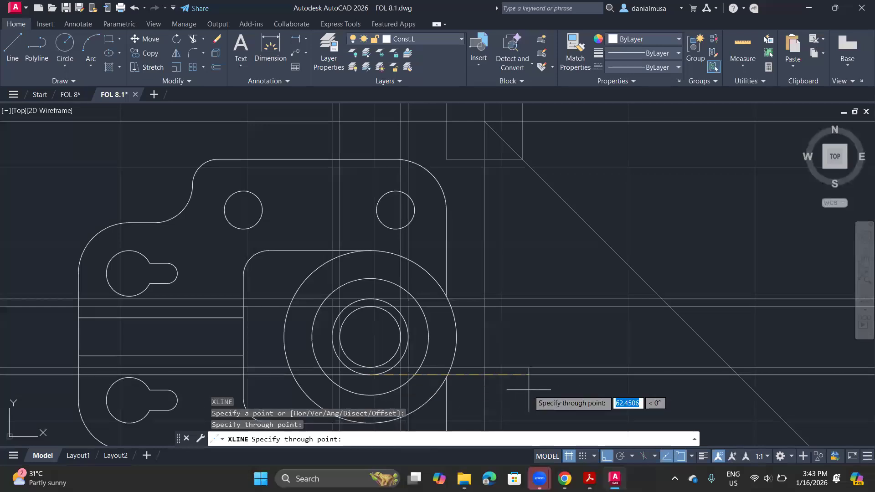
left_click(593, 340)
key("Return")
Step: Draw vertical construction lines through the points where the two upper horizontal projection lines cross the diagonal miter line
scroll(592, 340, "down", 1)
middle_click_drag(592, 340, 444, 366)
key("Return")
scroll(501, 335, "up", 2)
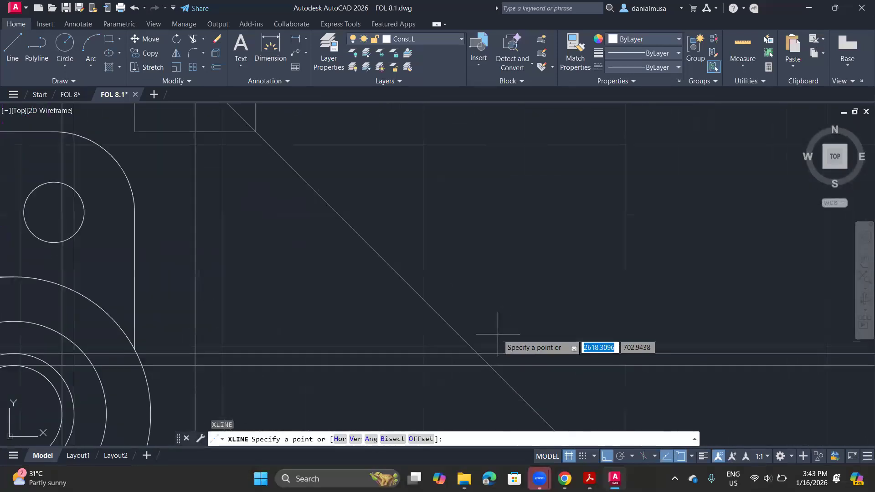
left_click(478, 353)
left_click(478, 392)
key("Return")
key("Return")
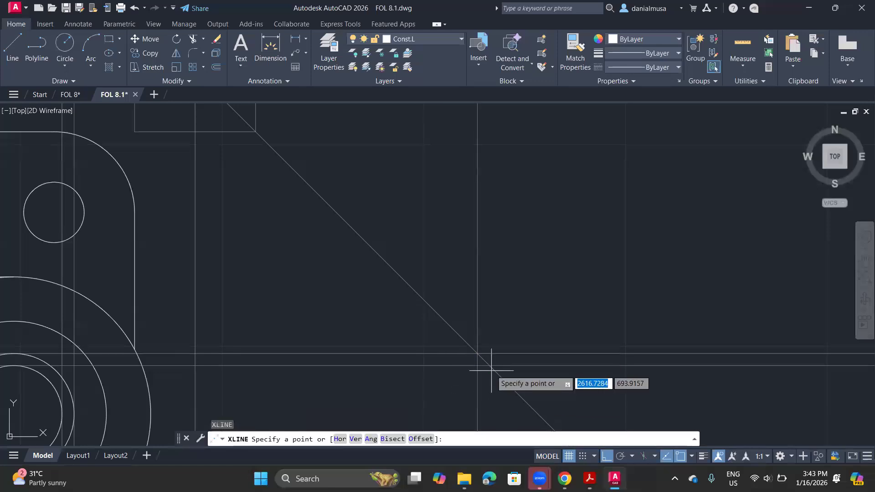
left_click(489, 365)
left_click(489, 394)
key("Return")
Step: Draw vertical construction lines through the points where the two lower horizontal projection lines cross the diagonal miter line
scroll(513, 336, "down", 2)
scroll(463, 289, "up", 3)
key("Return")
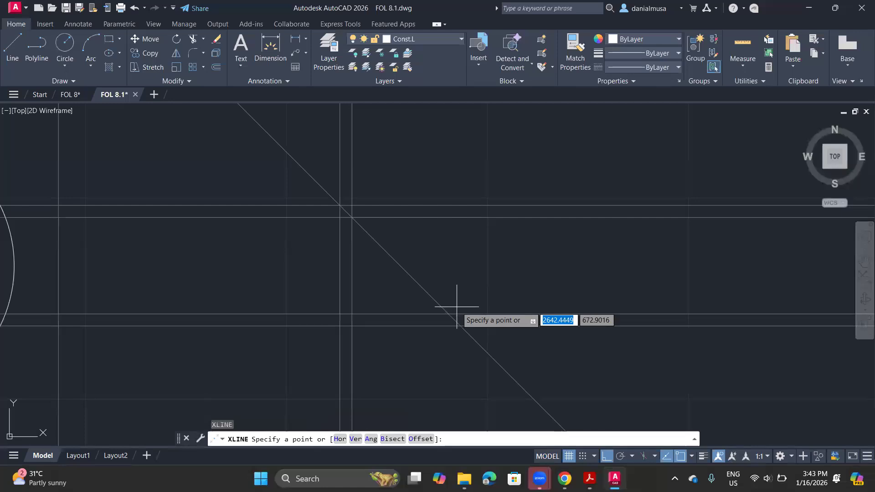
left_click(449, 314)
left_click(451, 353)
key("Return")
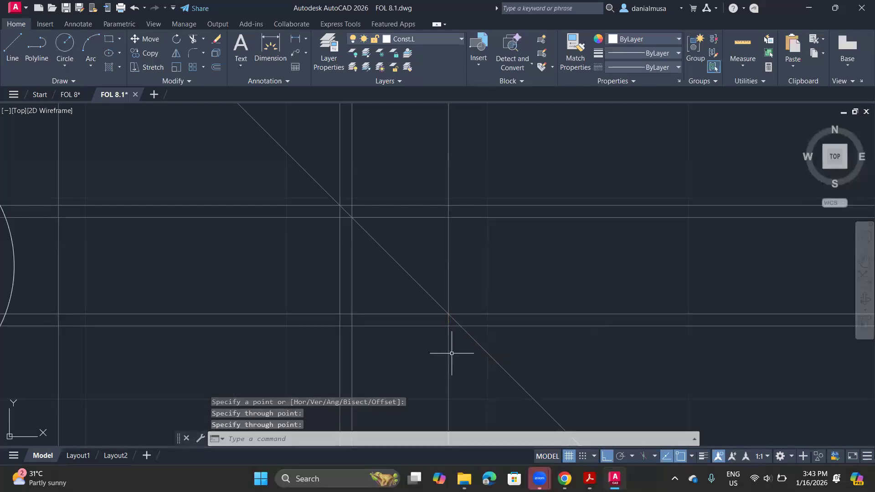
key("Return")
left_click(461, 325)
left_click(461, 364)
key("Return")
Step: Make Hidden.L the current layer
scroll(474, 314, "down", 4)
mouse_move(476, 300)
middle_mouse_down()
mouse_move(494, 371)
mouse_move(533, 406)
middle_mouse_up()
scroll(517, 397, "down", 2)
scroll(439, 325, "up", 2)
scroll(439, 324, "up", 2)
scroll(439, 325, "down", 2)
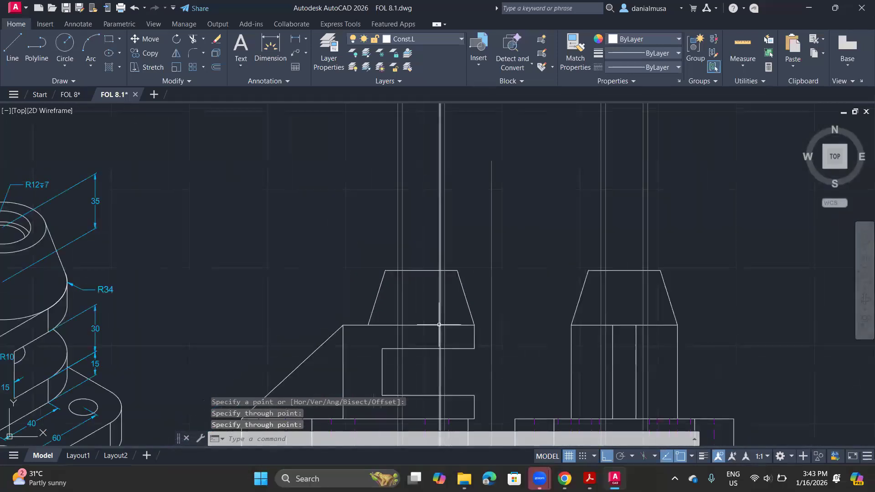
middle_click_drag(290, 336, 435, 353)
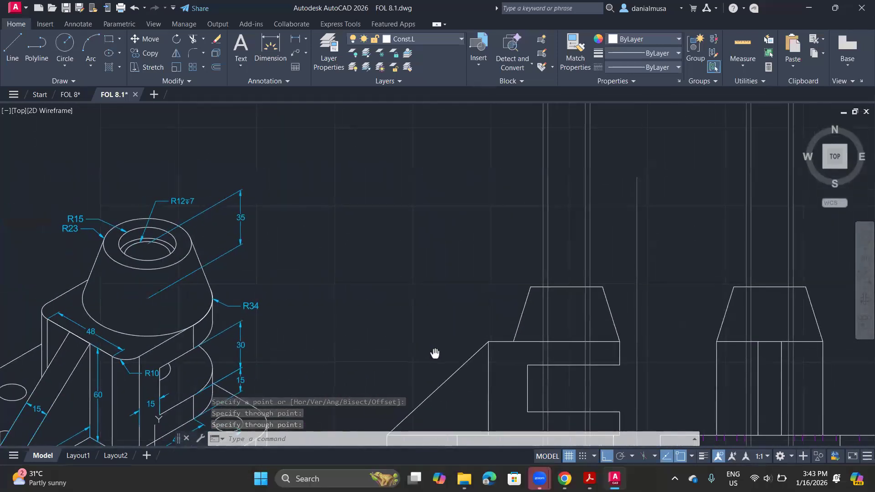
left_click(542, 293)
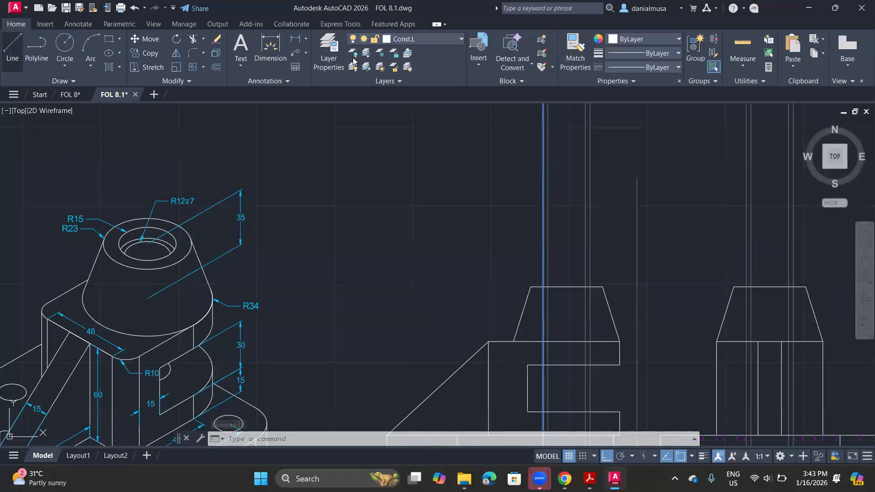
key("Escape")
left_click(420, 40)
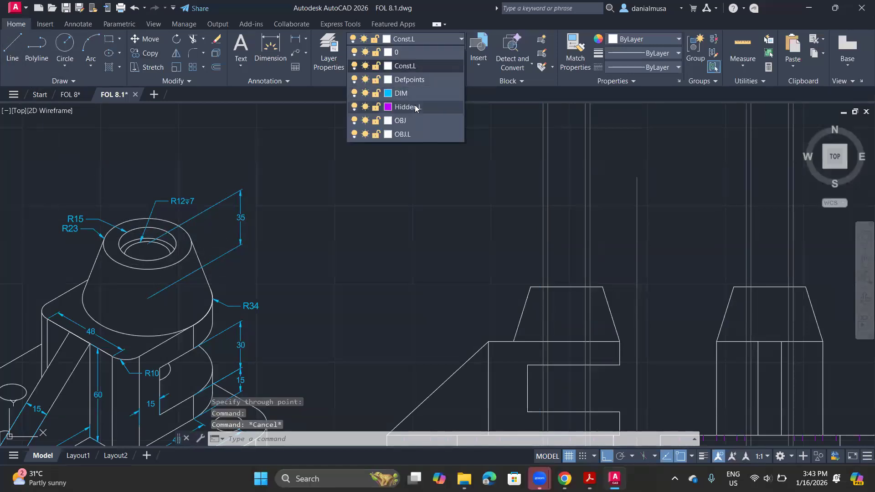
Step: Draw a 30 by 7 hidden rectangle down from the front view boss's upper edge, starting at the outer construction line, for the counterbore
left_click(110, 43)
scroll(513, 301, "up", 3)
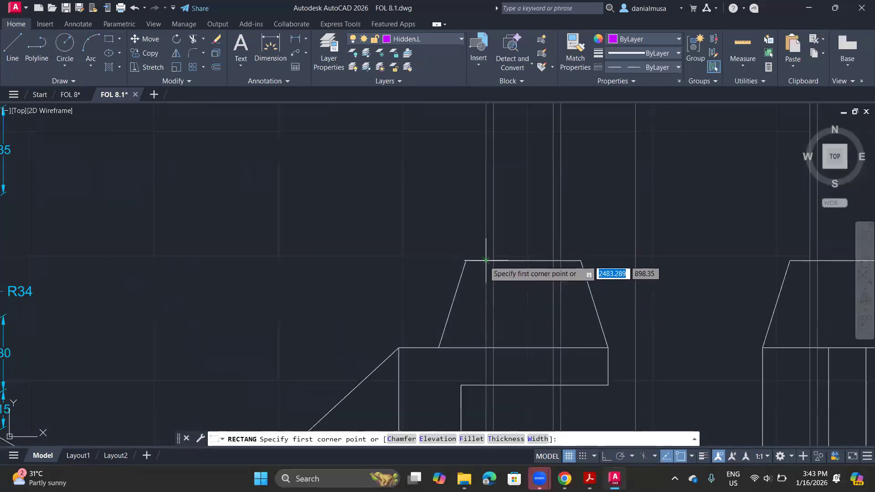
left_click(485, 261)
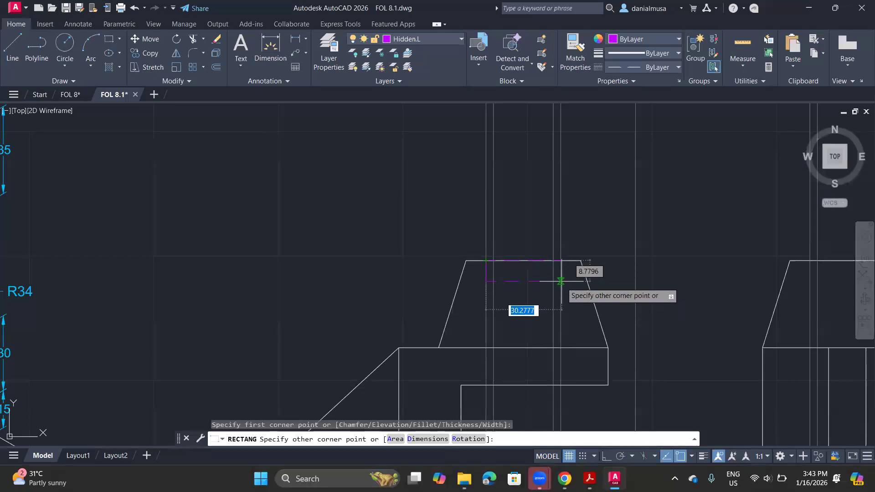
scroll(561, 282, "down", 2)
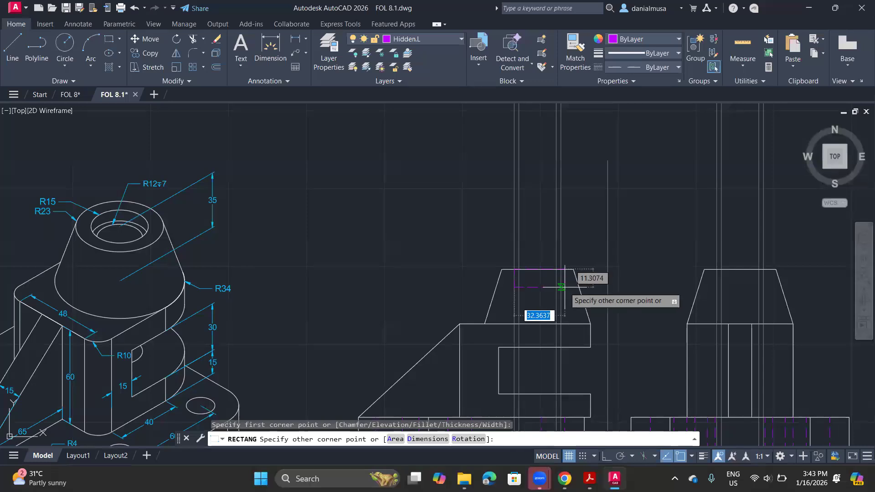
type("30")
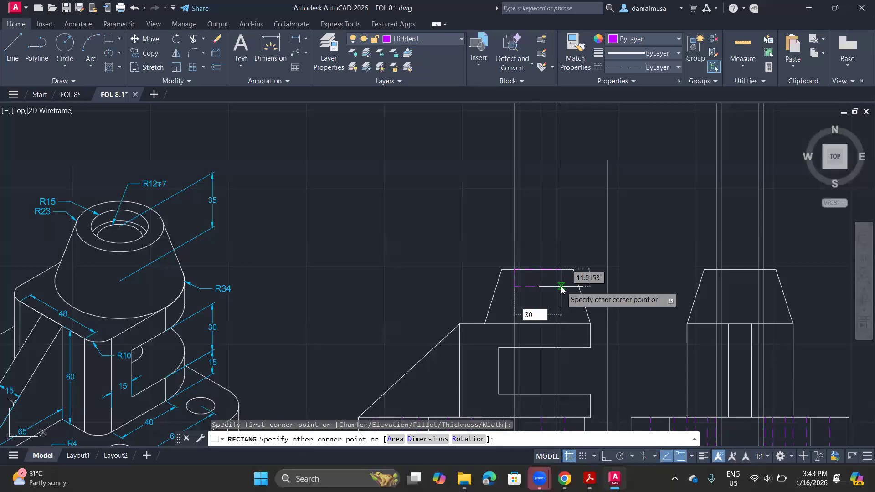
key("Tab")
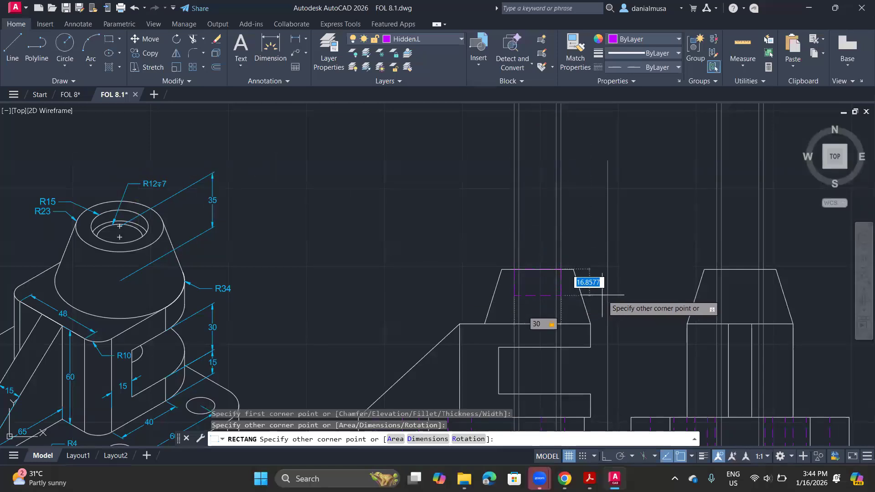
key("Return")
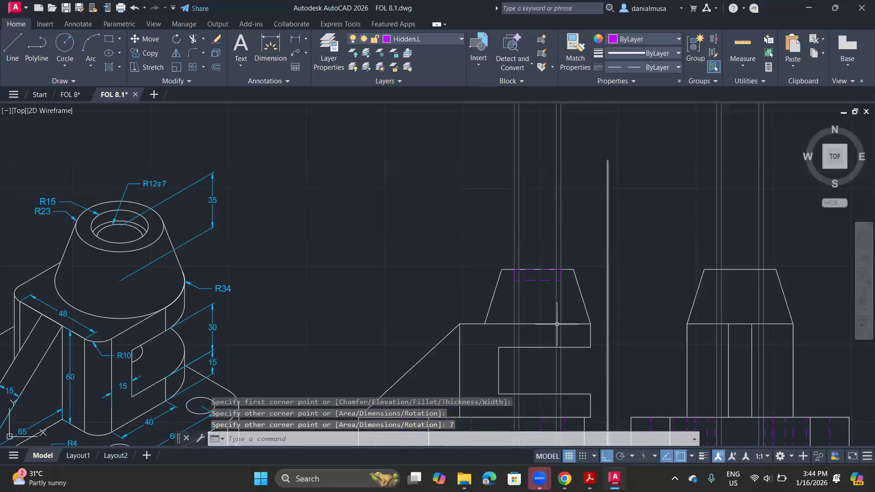
Step: Draw two vertical hidden lines along the inner construction lines from the front view's counterbore bottom to the slot's upper edge
left_click(7, 45)
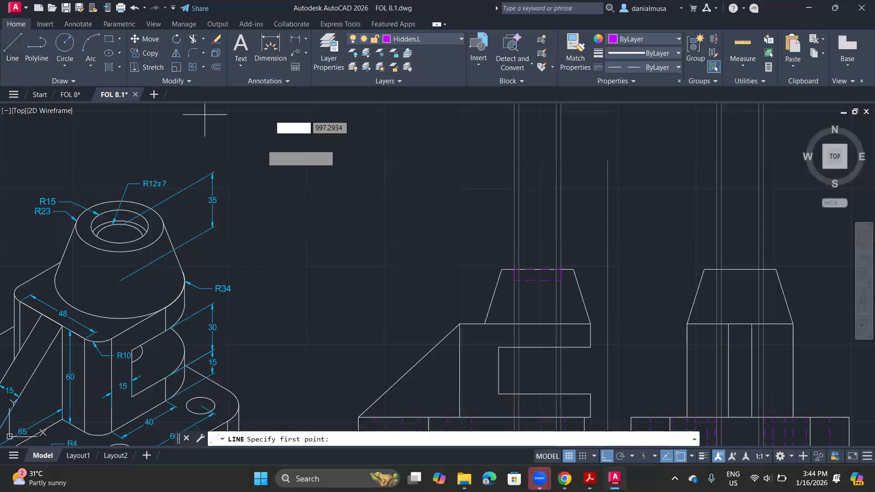
left_click(520, 279)
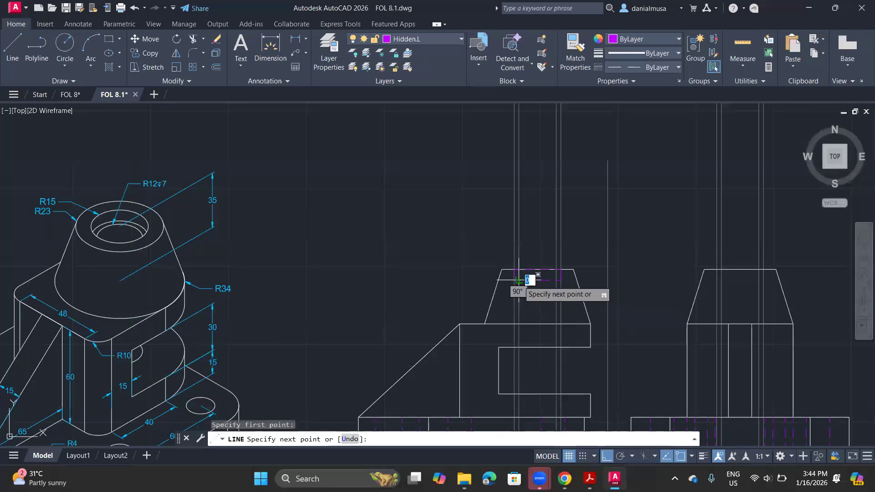
left_click(519, 347)
key("Return")
key("Return")
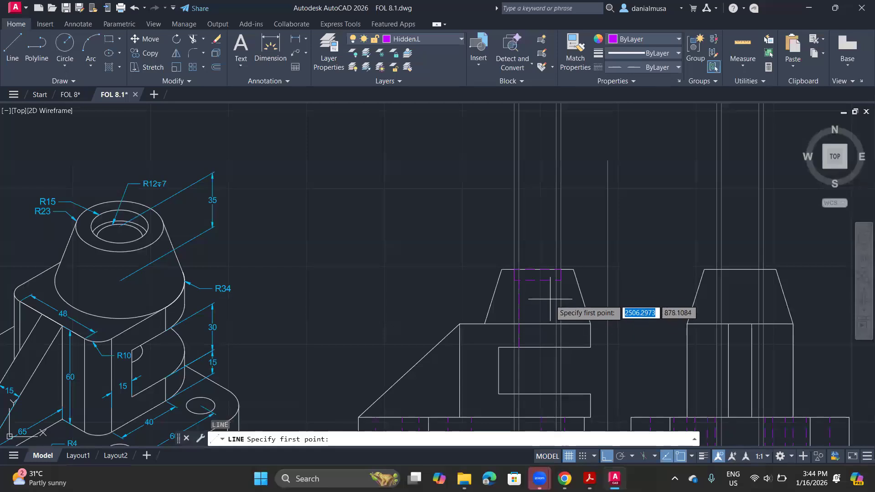
left_click(538, 274)
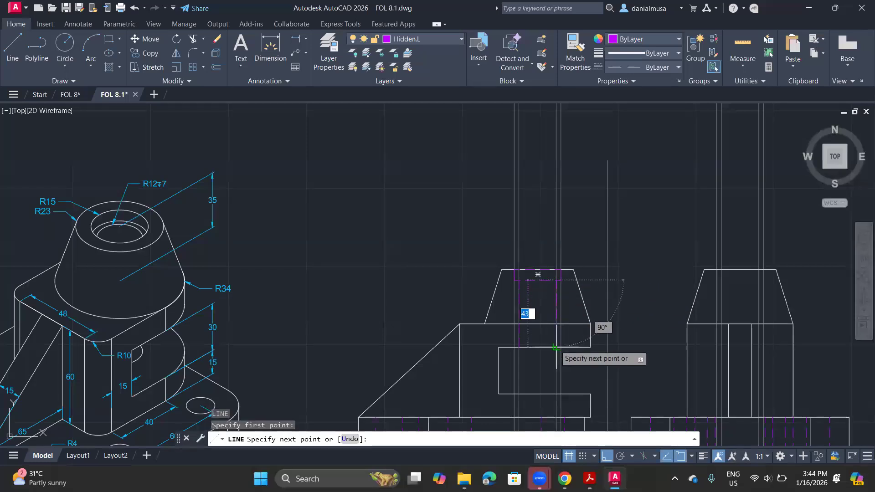
left_click(555, 347)
key("Return")
Step: Draw two vertical hidden lines along the inner construction lines from the front view slot's lower edge to the bottom of the base
middle_click_drag(567, 360, 561, 296)
key("Return")
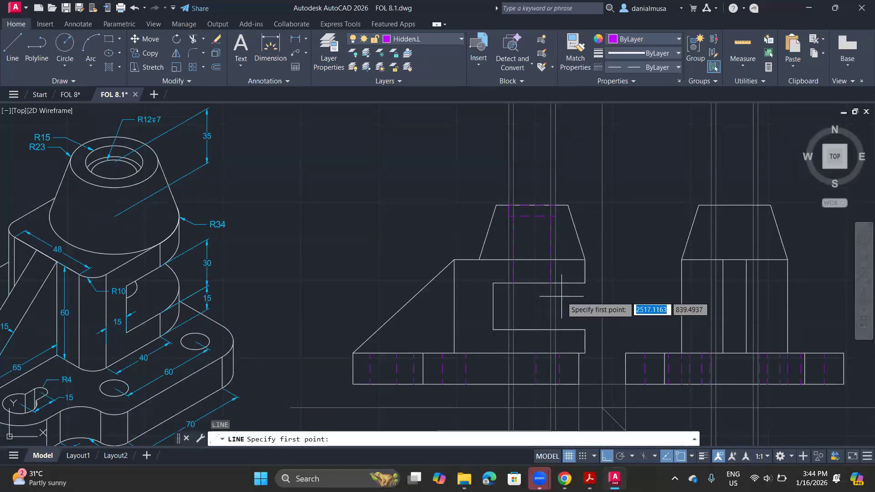
scroll(526, 328, "up", 2)
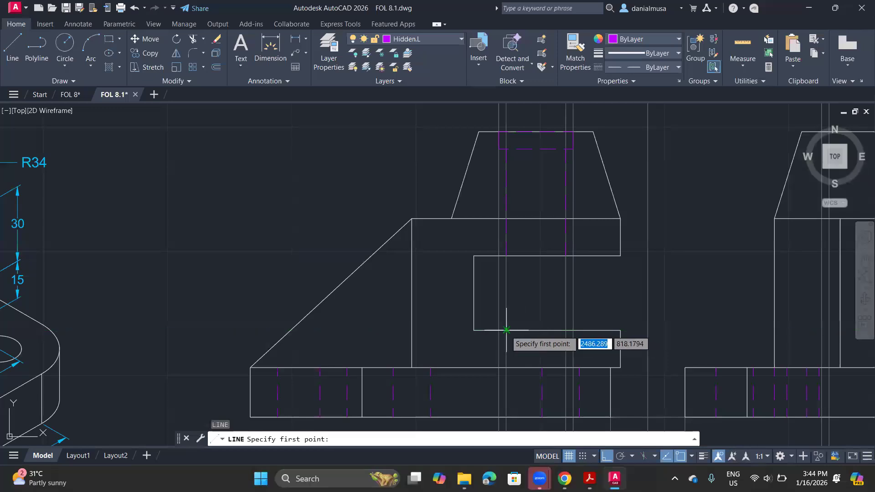
left_click(506, 330)
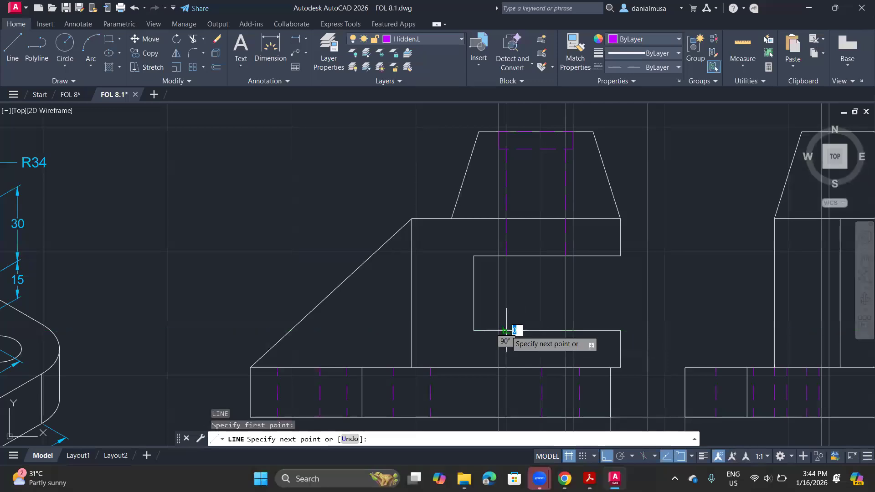
left_click(505, 417)
key("Return")
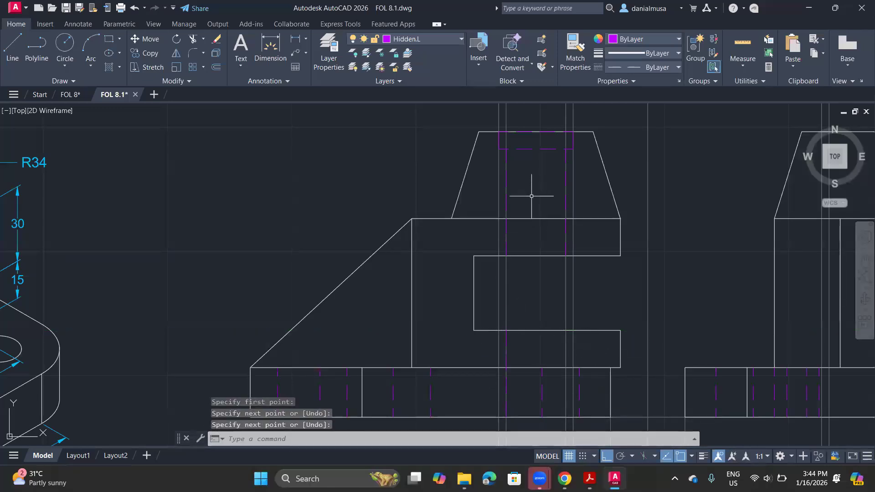
key("Return")
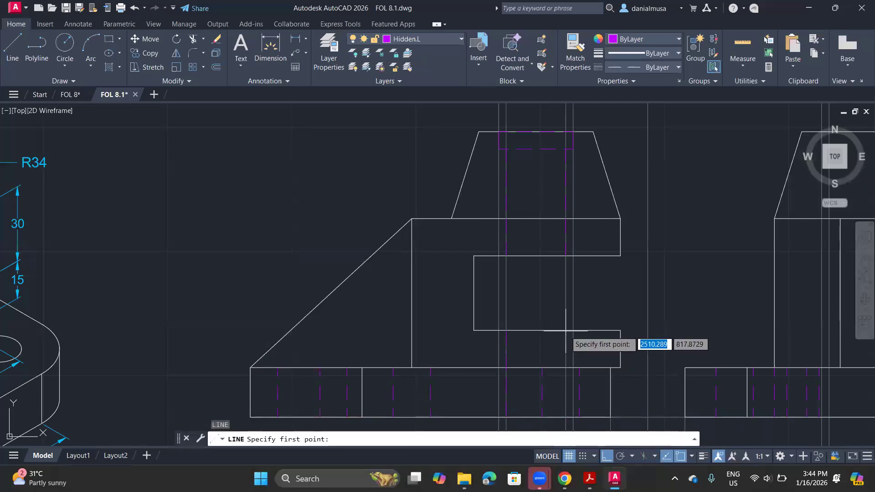
left_click(538, 329)
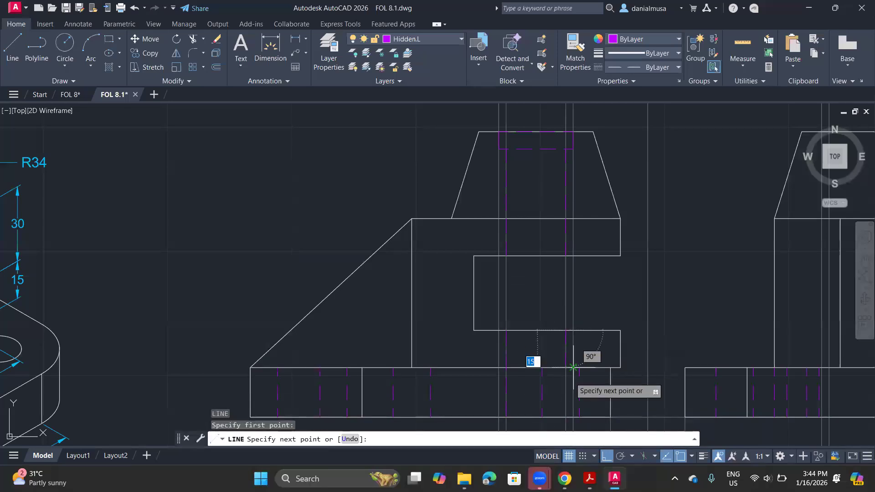
left_click(565, 418)
key("Return")
Step: Draw a 30 by 7 rectangle on the Hidden.L layer down from the side view boss's upper edge for the counterbore
scroll(608, 340, "down", 2)
middle_click_drag(620, 316, 464, 385)
scroll(395, 293, "up", 2)
middle_click_drag(583, 238, 465, 254)
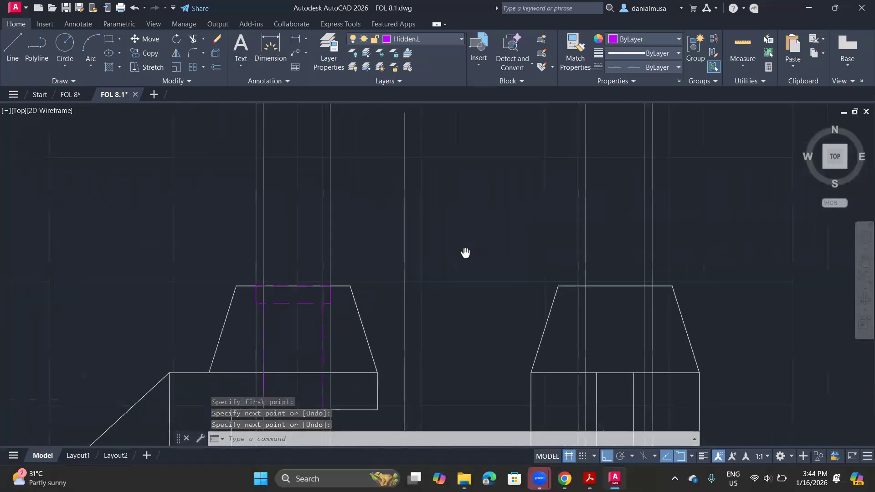
left_click(108, 41)
key("F8")
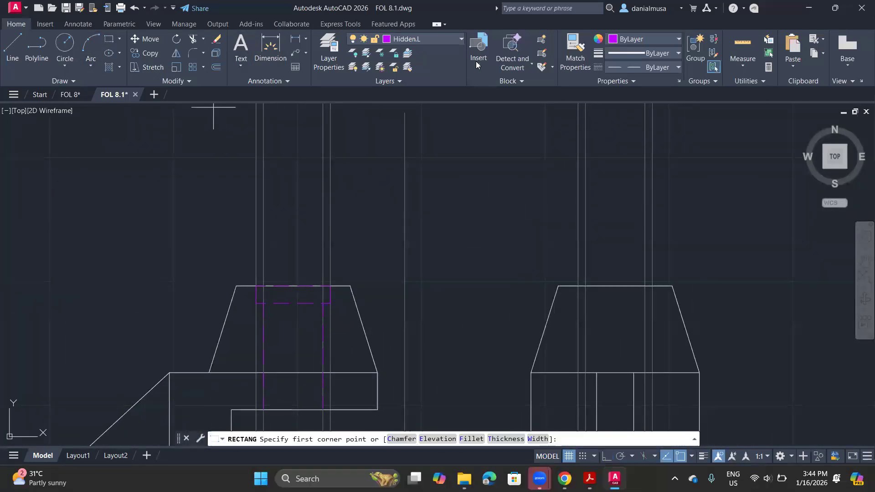
left_click(425, 39)
left_click(408, 107)
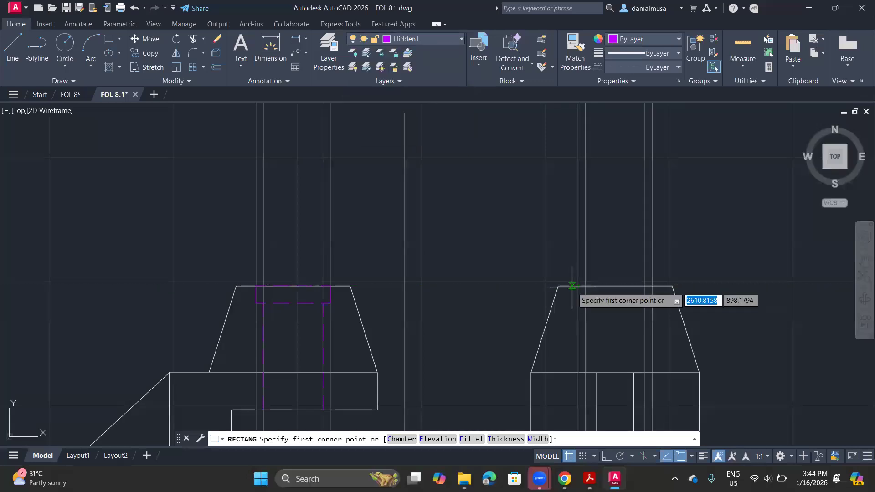
left_click(577, 286)
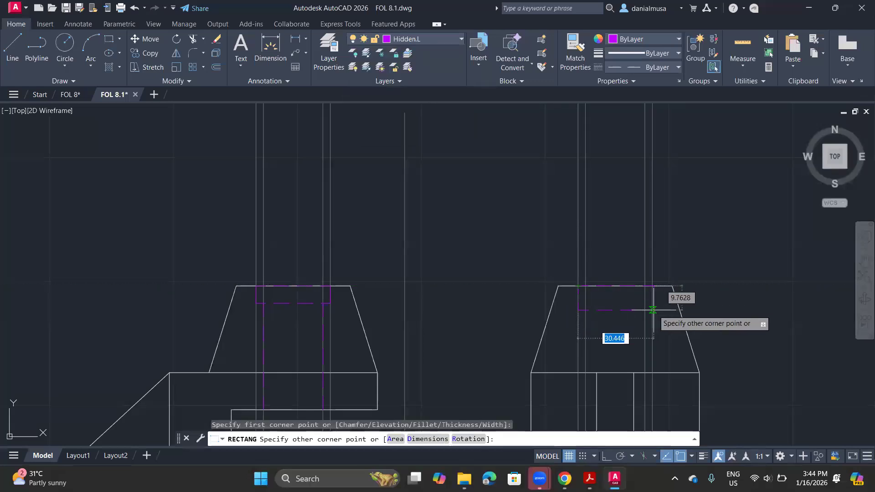
type("30")
key("Tab")
key("Return")
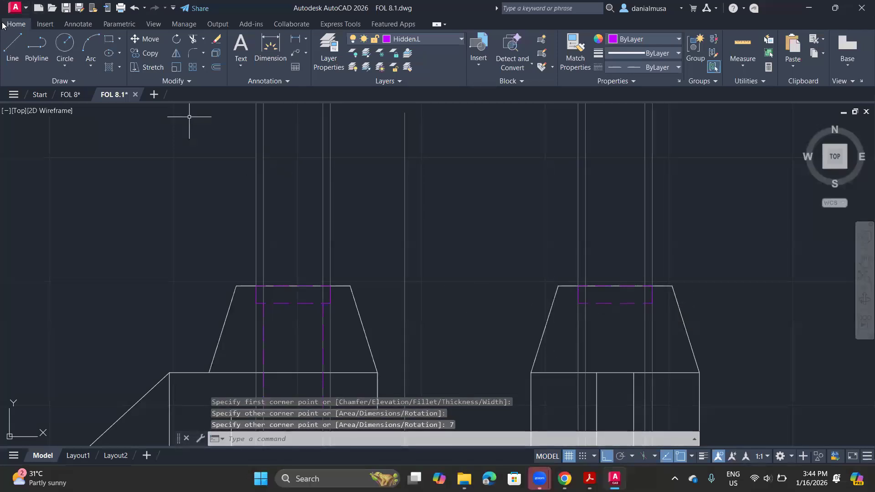
left_click(28, 47)
mouse_move(462, 190)
middle_mouse_down()
mouse_move(553, 231)
mouse_move(558, 241)
middle_mouse_up()
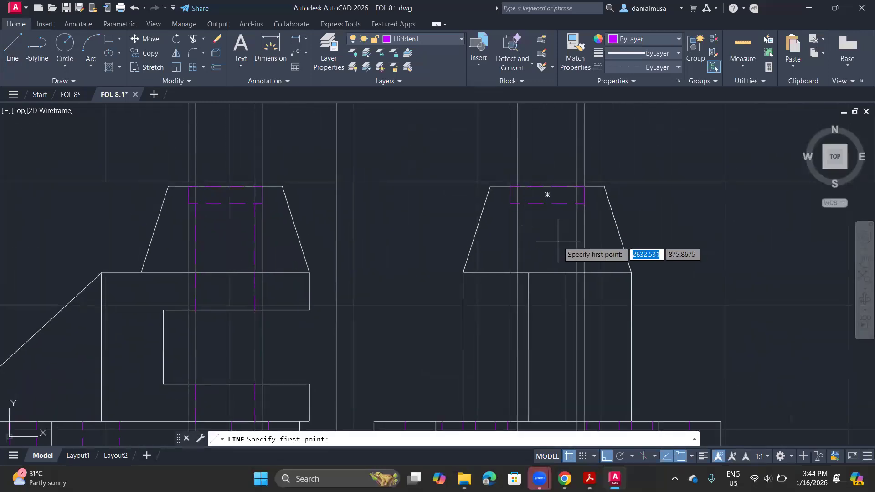
left_click(517, 203)
middle_click_drag(549, 319, 521, 264)
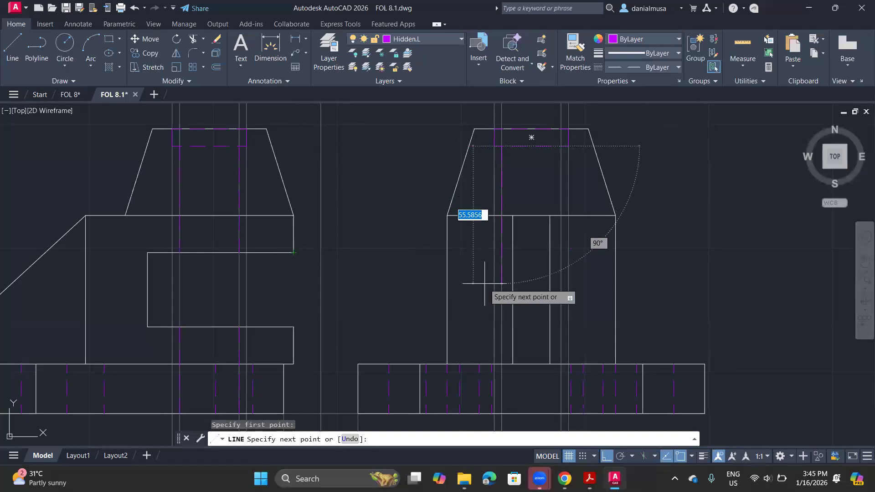
key("Escape")
scroll(281, 279, "down", 2)
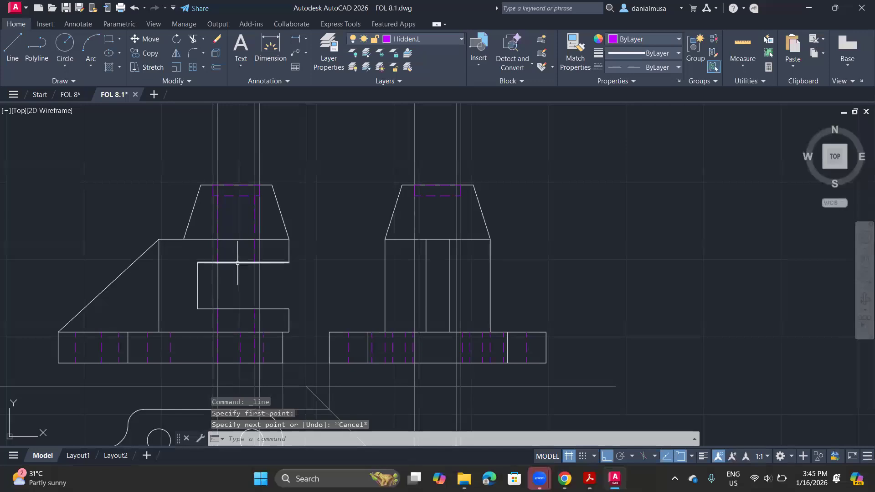
left_click(237, 262)
left_click(238, 308)
key("Escape")
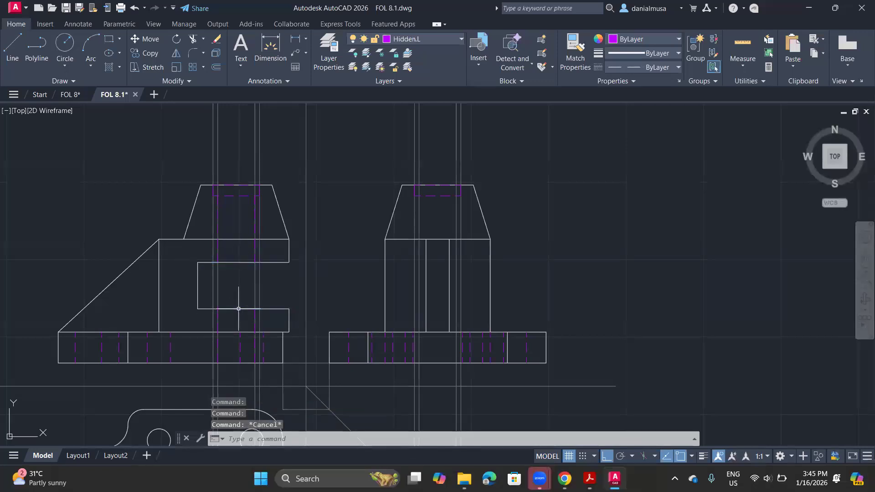
Step: Make Const.L the current layer and draw horizontal construction lines through the front view slot's upper and lower edges
left_click(448, 40)
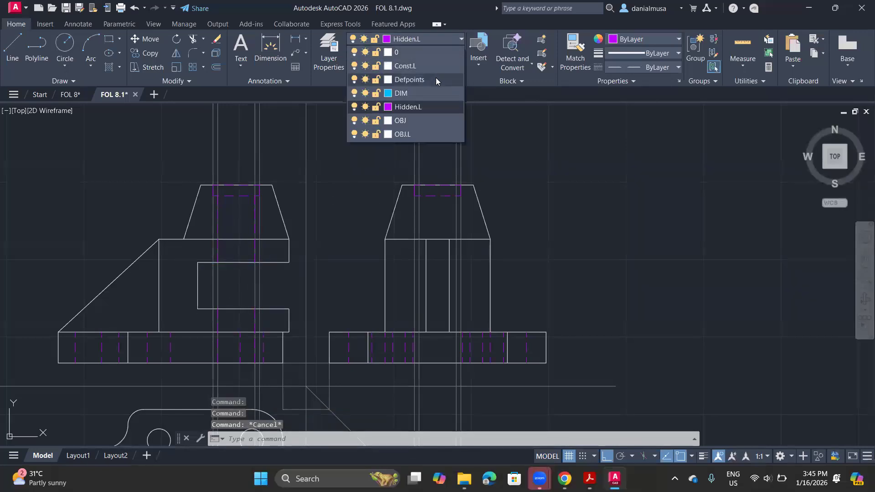
left_click(434, 66)
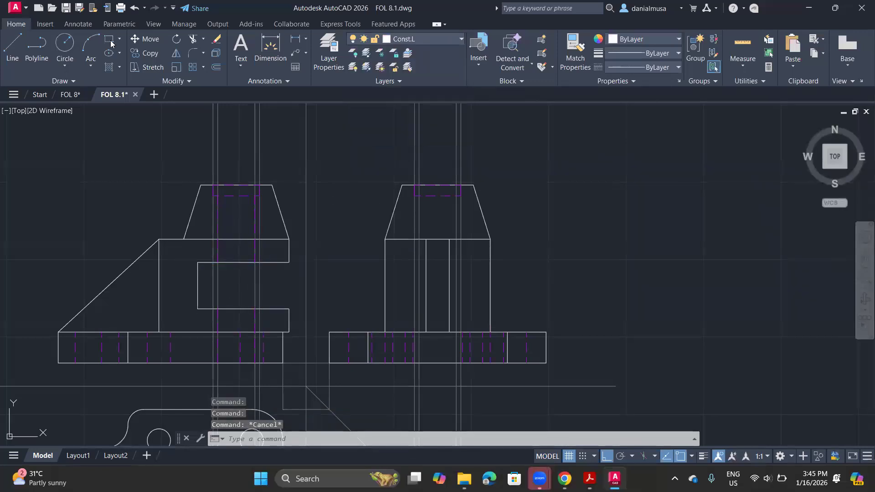
left_click(60, 81)
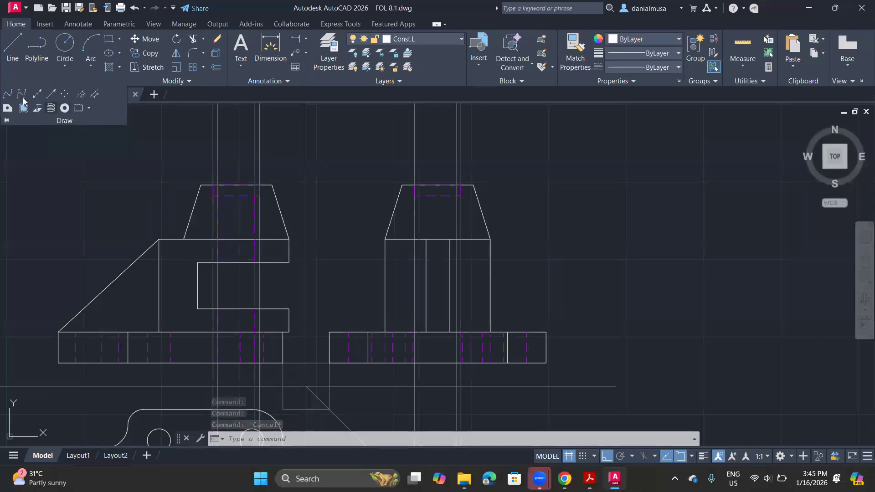
left_click(262, 262)
left_click(70, 254)
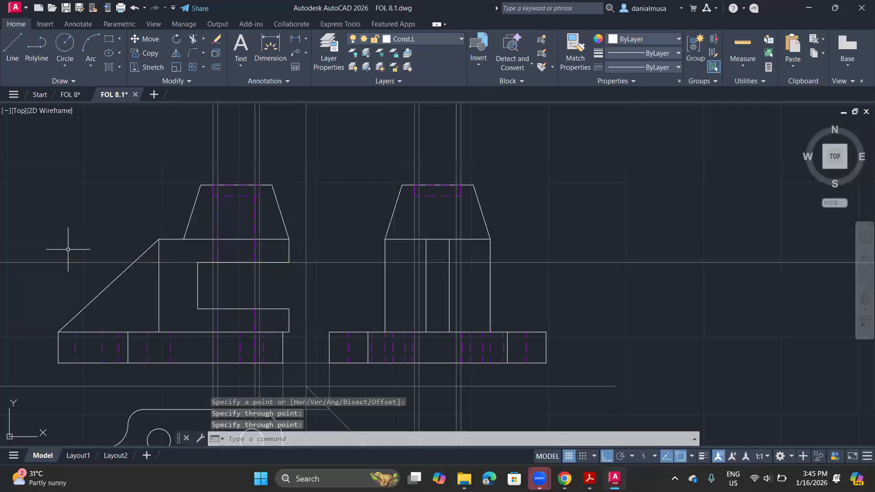
key("Return")
key("Return")
left_click(289, 308)
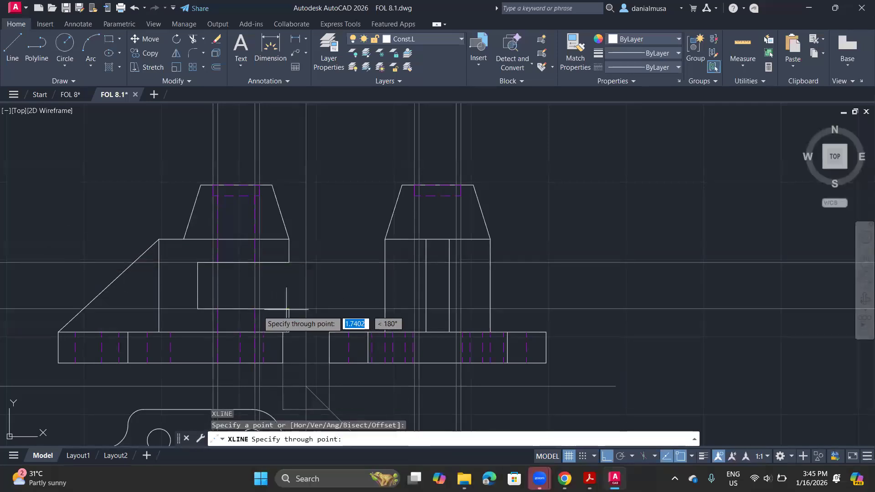
left_click(42, 292)
key("Return")
Step: Draw a vertical construction line through the inner edge of the front view's slot, down across the top view
scroll(243, 295, "down", 2)
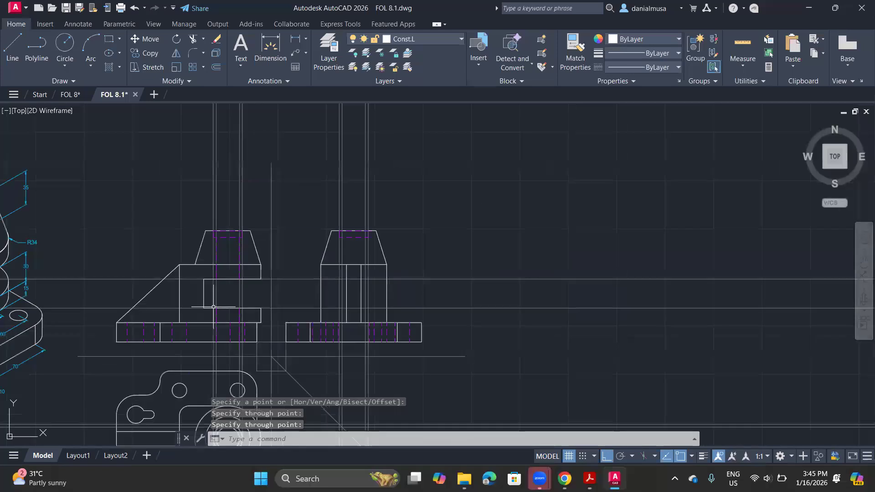
middle_click_drag(251, 321, 373, 250)
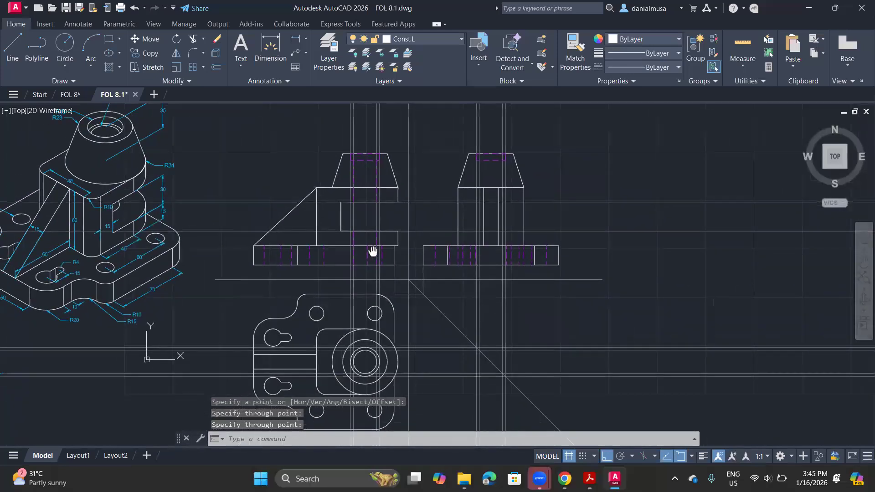
key("Return")
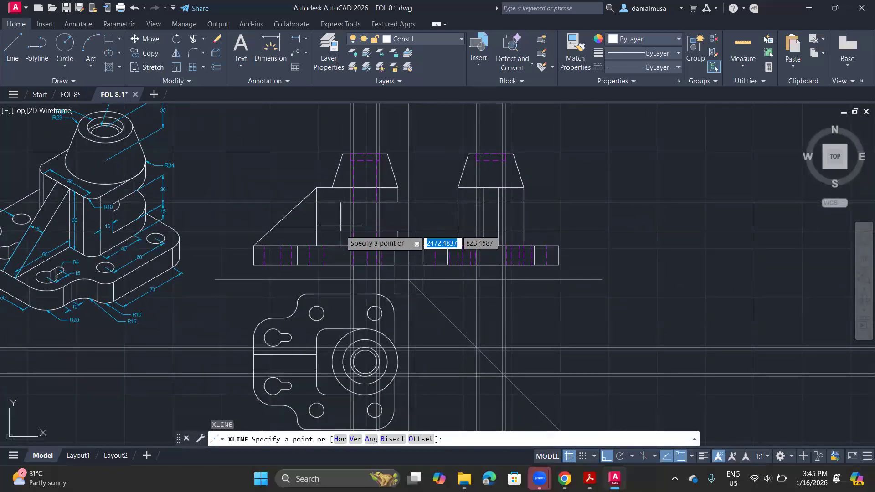
left_click(341, 207)
left_click(379, 127)
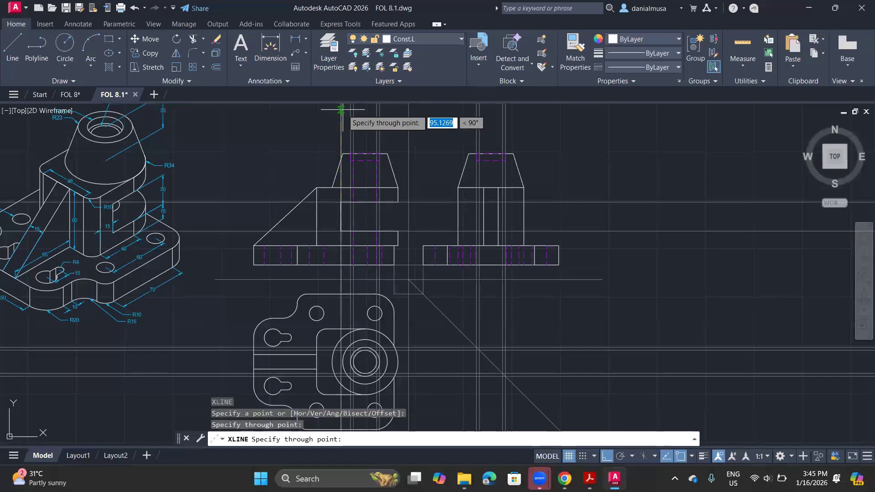
key("Return")
Step: Make Hidden.L the current layer and draw the slot's inner edge in the top view between the column's upper and lower edges
left_click(437, 39)
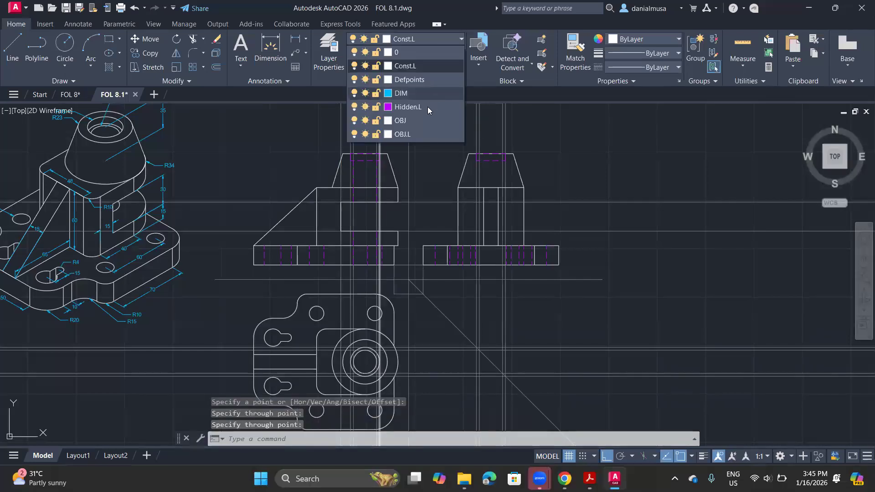
left_click(427, 107)
type("l")
key("Return")
scroll(369, 355, "up", 4)
scroll(372, 310, "up", 3)
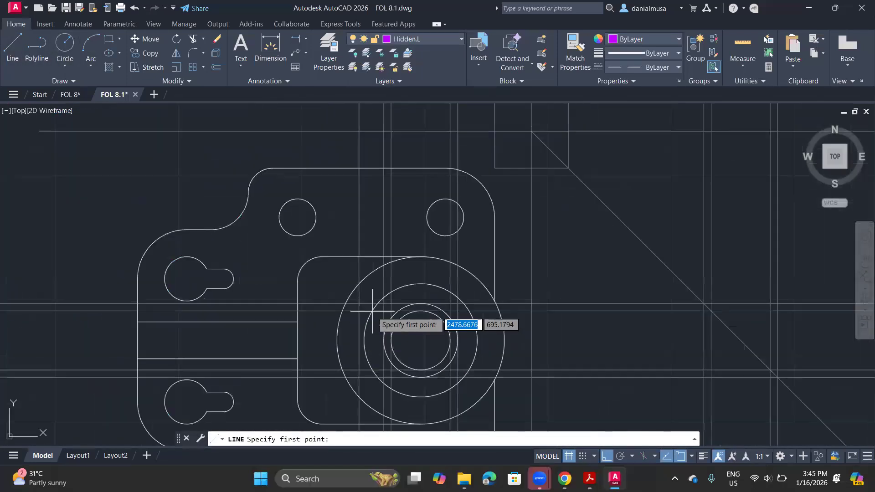
left_click(359, 257)
middle_click_drag(379, 356, 407, 288)
key("Return")
Step: Draw two horizontal hidden lines across the side view's column along the construction lines of the slot's upper and lower edges
scroll(394, 336, "down", 5)
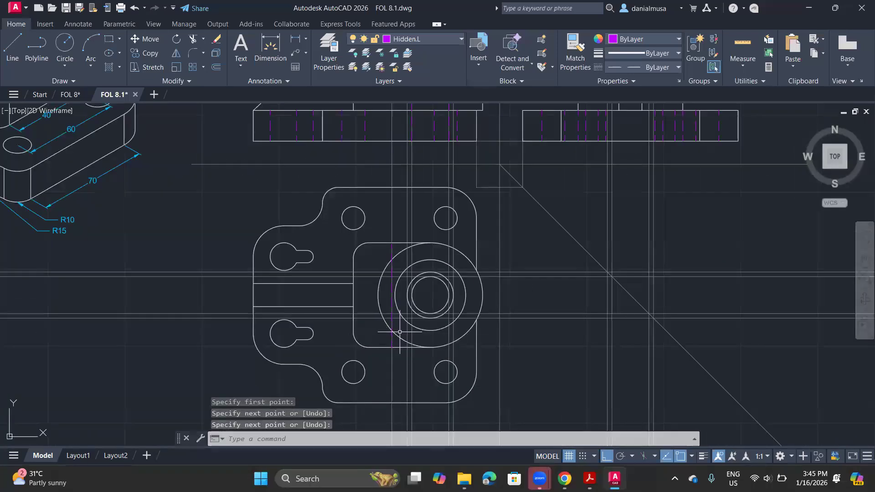
scroll(264, 213, "up", 2)
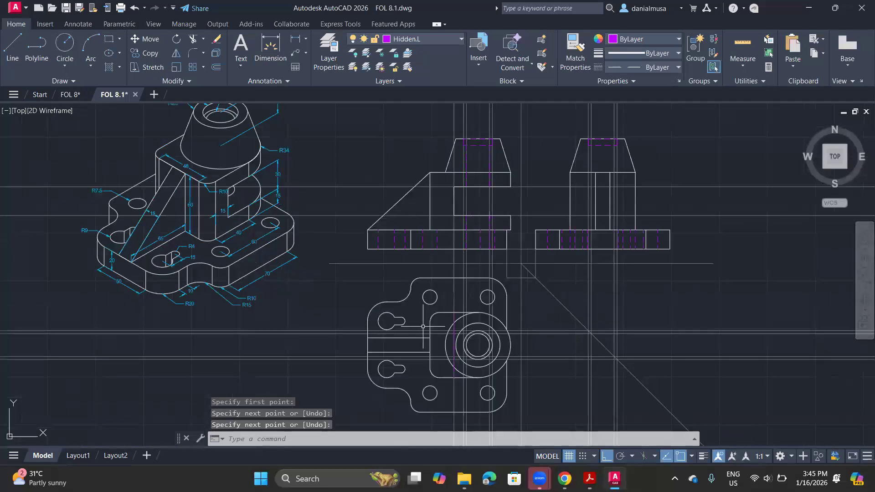
scroll(263, 204, "up", 4)
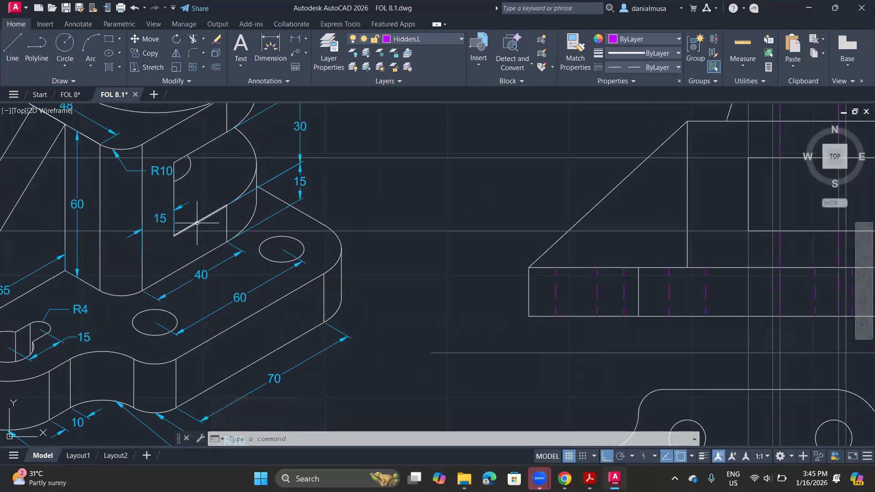
scroll(267, 251, "down", 4)
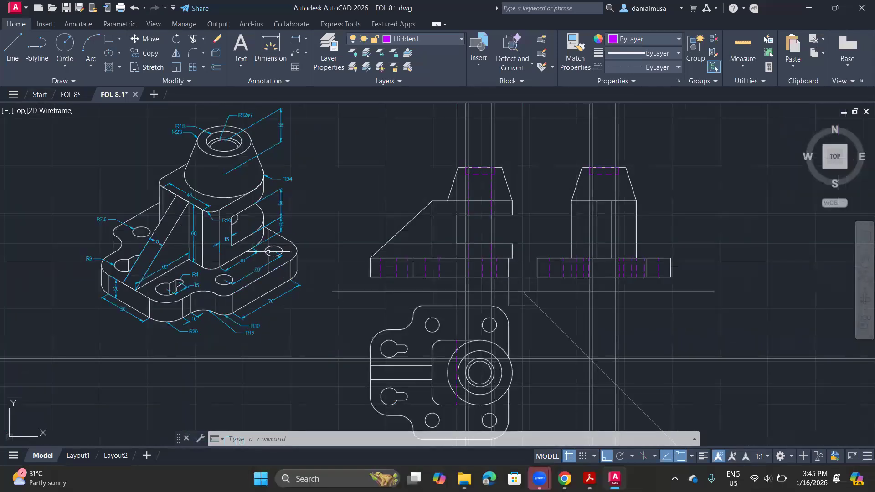
mouse_move(509, 357)
middle_mouse_down()
mouse_move(377, 380)
mouse_move(363, 393)
middle_mouse_up()
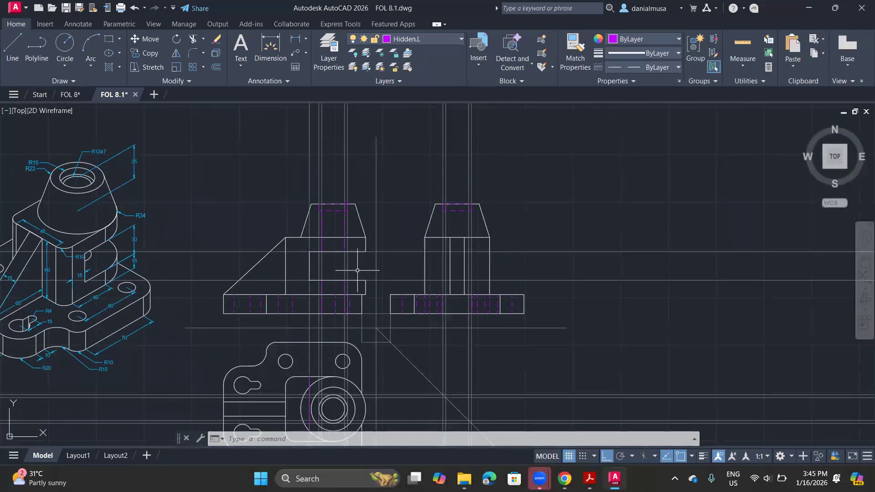
type("l")
key("Return")
scroll(410, 283, "up", 5)
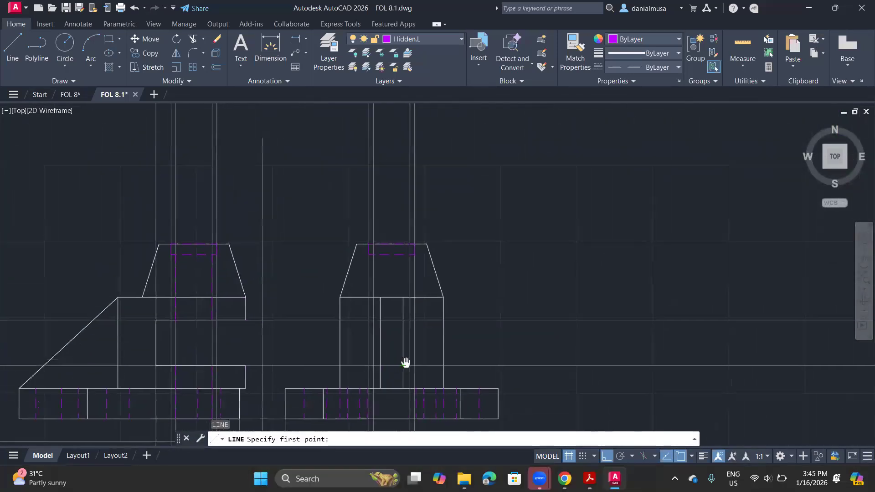
left_click(305, 318)
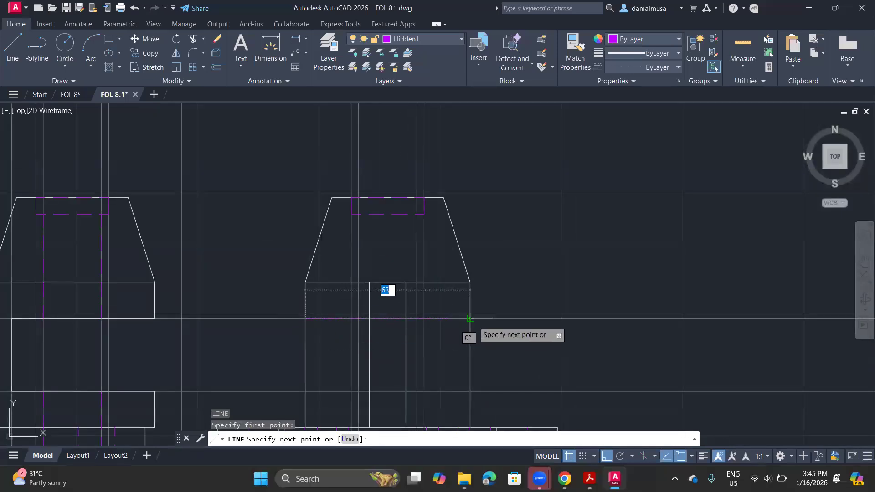
left_click(470, 318)
key("Return")
key("Return")
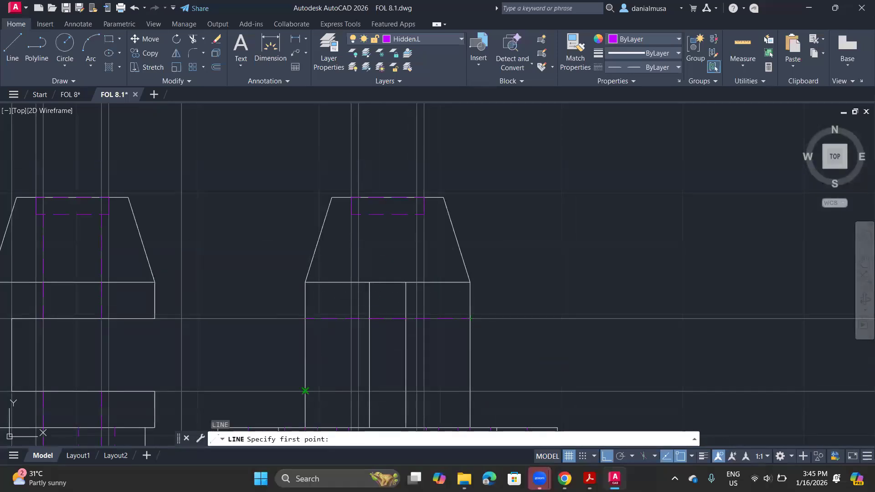
left_click(305, 390)
left_click(470, 391)
key("Return")
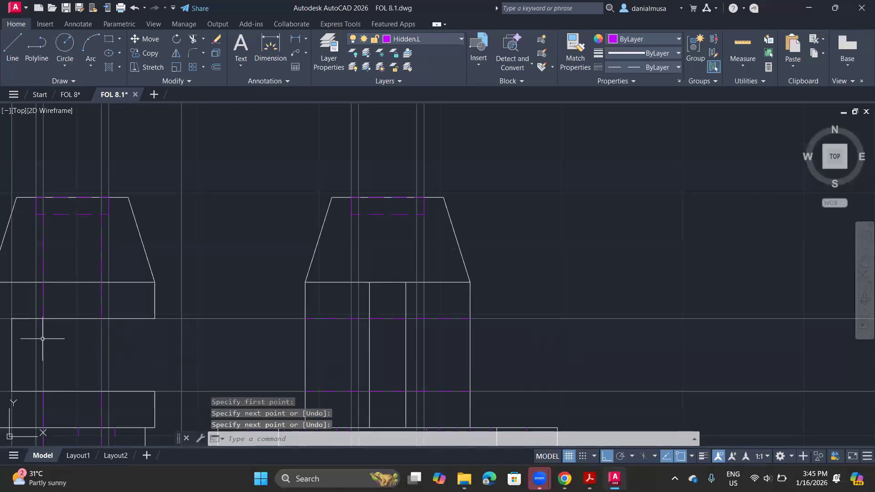
Step: Draw two vertical hidden lines along the inner construction lines from the side view's counterbore bottom to the slot's upper hidden line
middle_click_drag(70, 367, 234, 313)
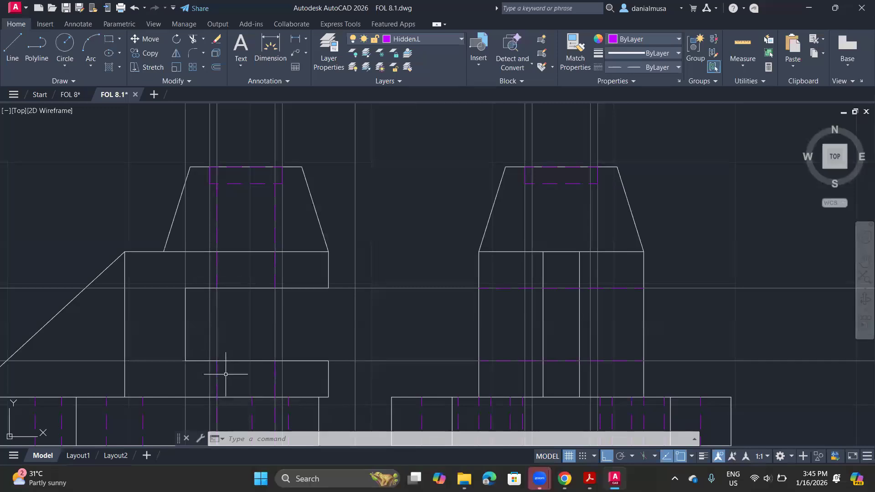
type("l")
key("Return")
middle_click_drag(535, 283, 460, 330)
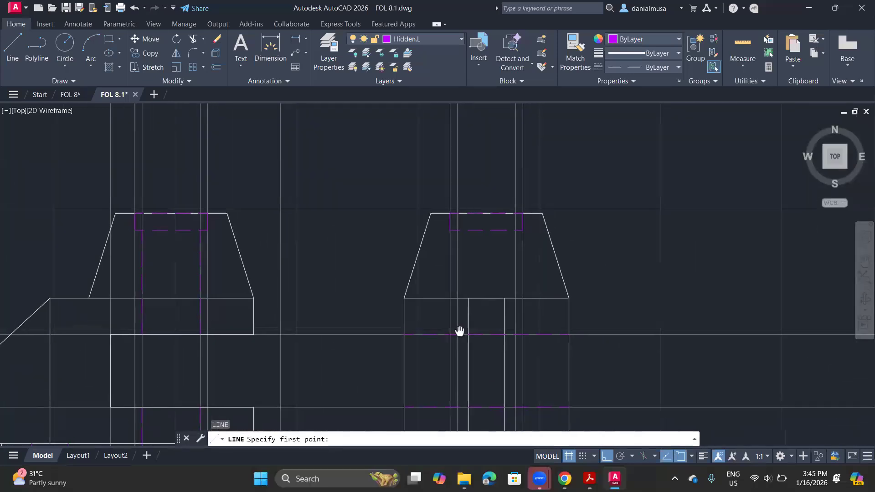
left_click(457, 229)
left_click(457, 334)
key("Return")
key("Return")
left_click(486, 221)
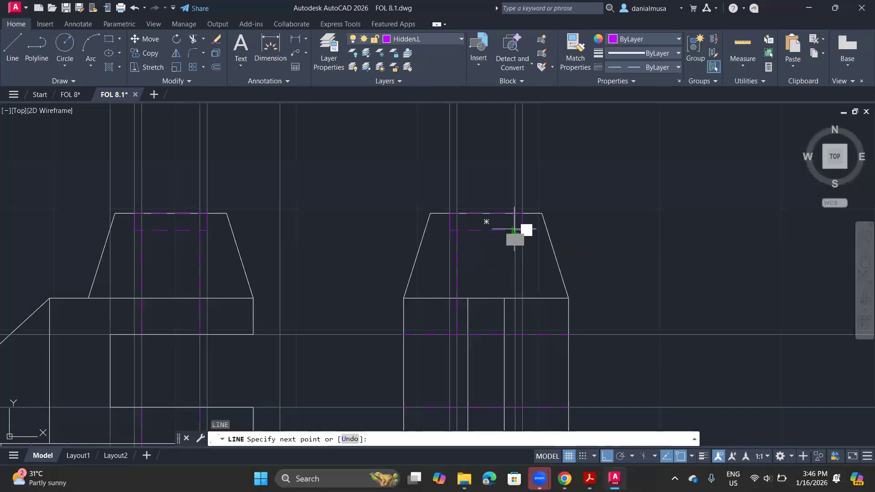
left_click(515, 335)
scroll(526, 336, "down", 2)
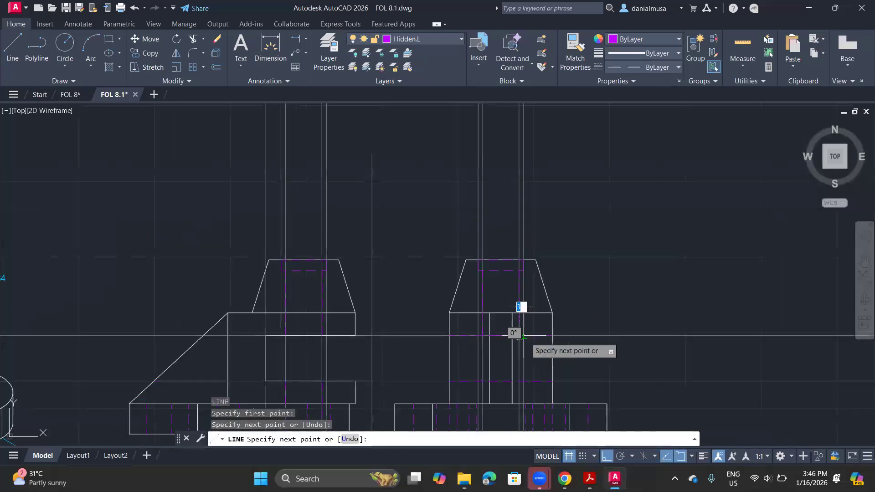
key("Return")
Step: Draw two vertical hidden lines along the inner construction lines from the side view slot's lower hidden line to the bottom of the base
middle_click_drag(521, 329, 516, 286)
scroll(516, 285, "up", 2)
key("Return")
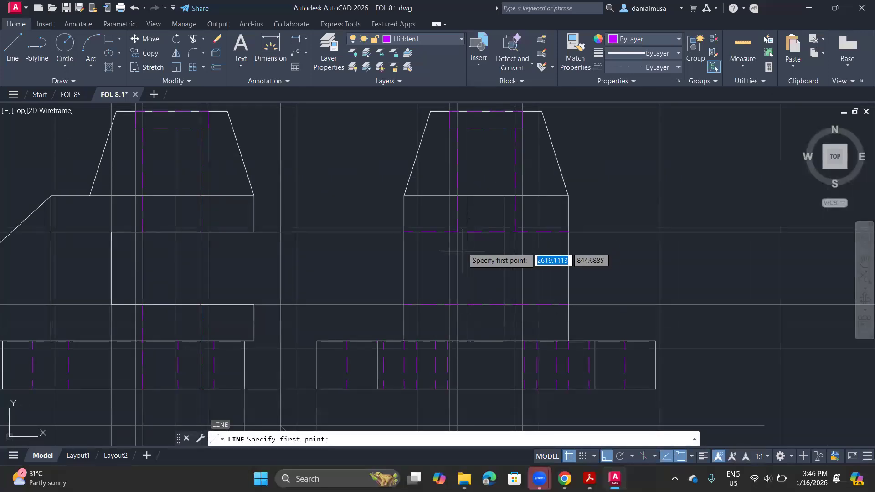
left_click(457, 304)
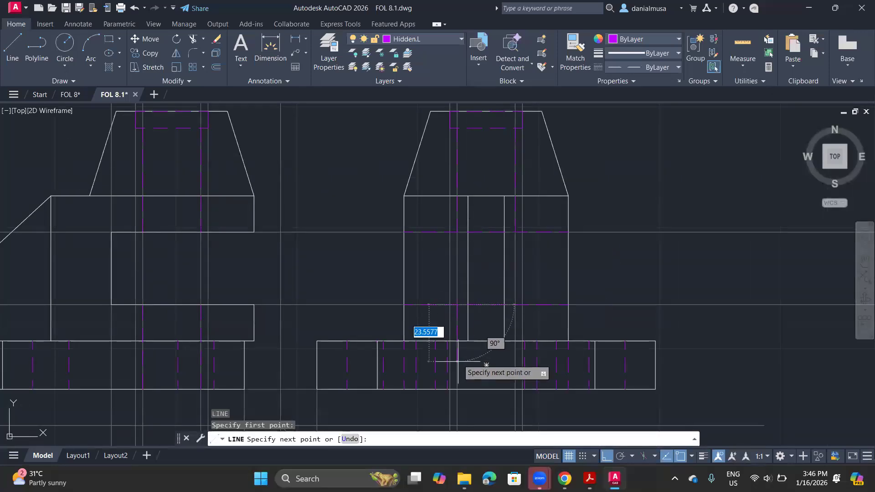
left_click(457, 389)
key("Return")
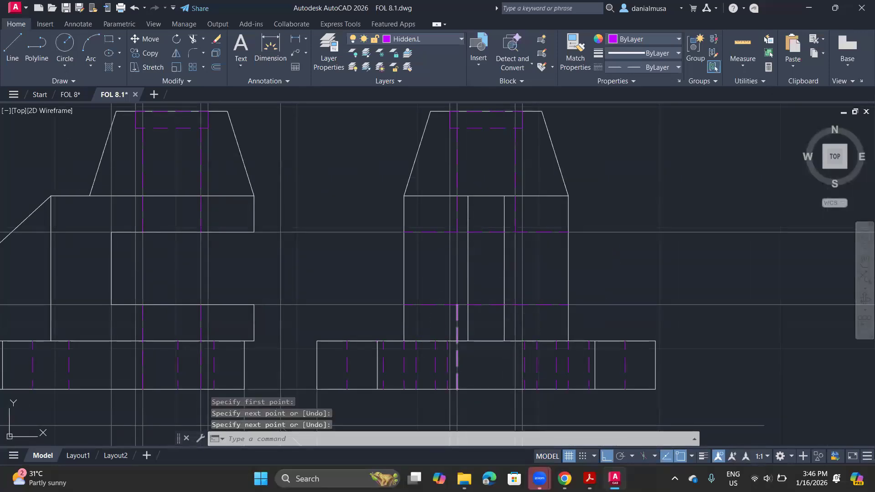
key("Return")
left_click(515, 305)
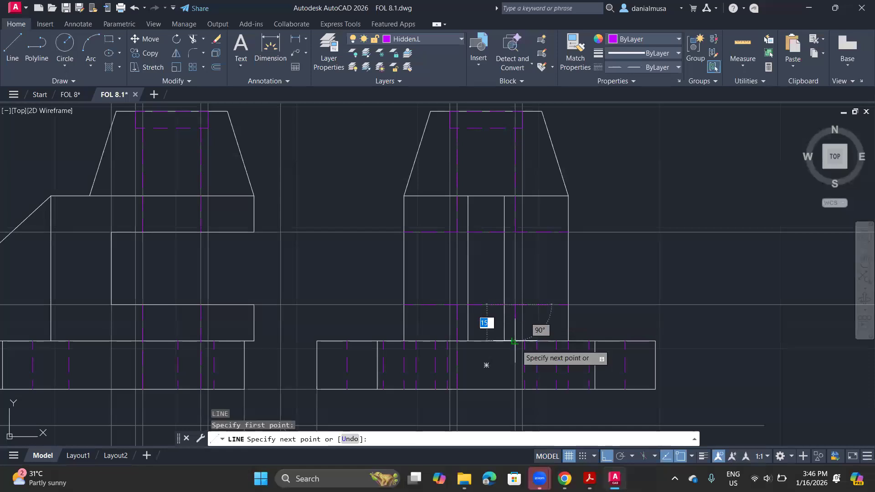
left_click(515, 389)
key("Return")
Step: Erase the vertical construction lines running through the front and side views and the horizontal ones projected from the slot
scroll(517, 378, "down", 4)
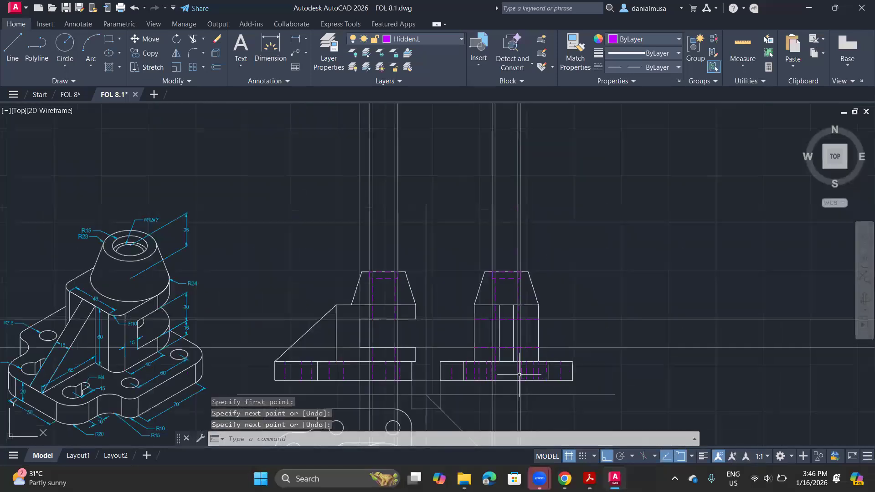
left_click(560, 205)
left_click(453, 196)
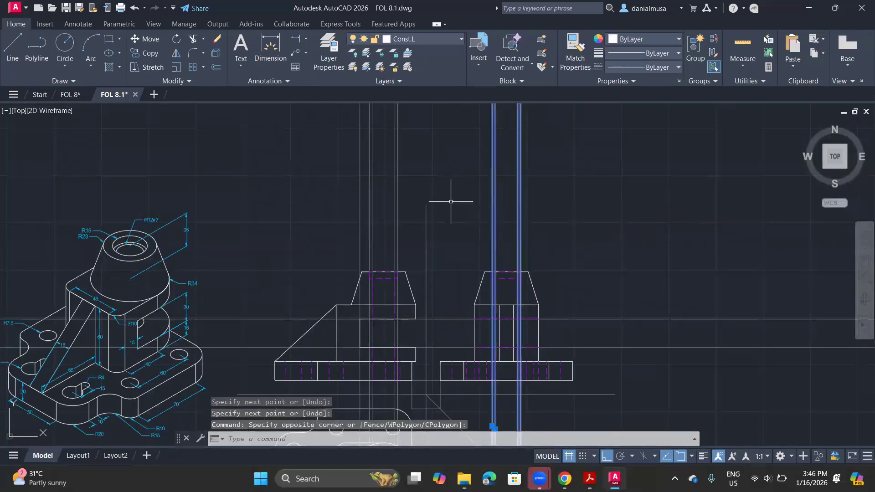
left_click(436, 191)
left_click(323, 179)
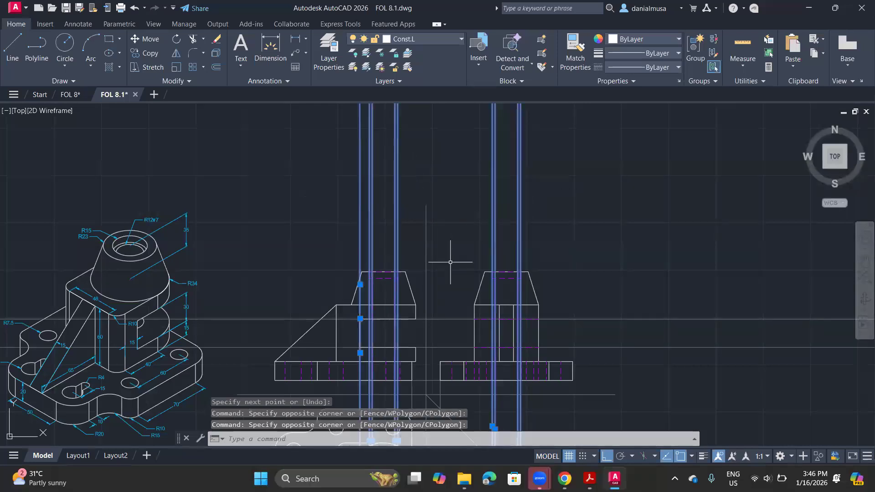
scroll(452, 259, "down", 2)
middle_click_drag(465, 282, 287, 191)
left_click(430, 189)
left_click(431, 313)
key("Delete")
Step: Turn on lineweight display and check the three orthographic views against the isometric drawing
middle_click_drag(231, 296, 406, 295)
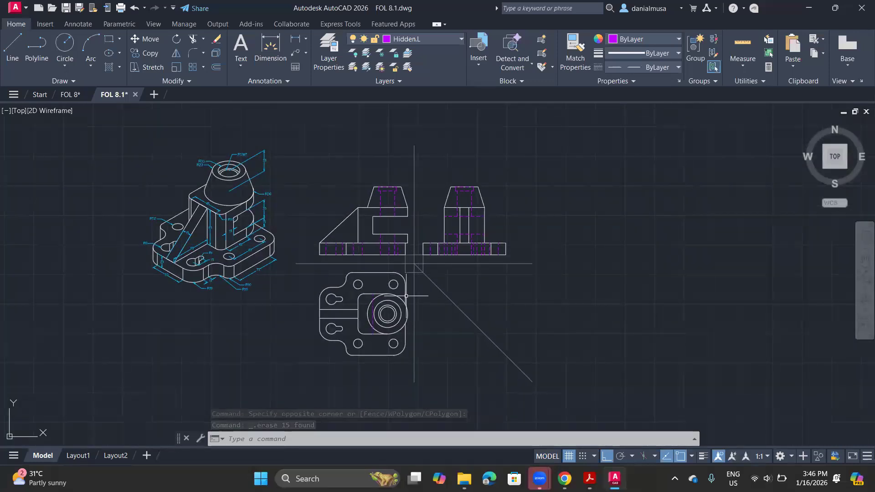
scroll(409, 260, "up", 5)
scroll(410, 259, "down", 2)
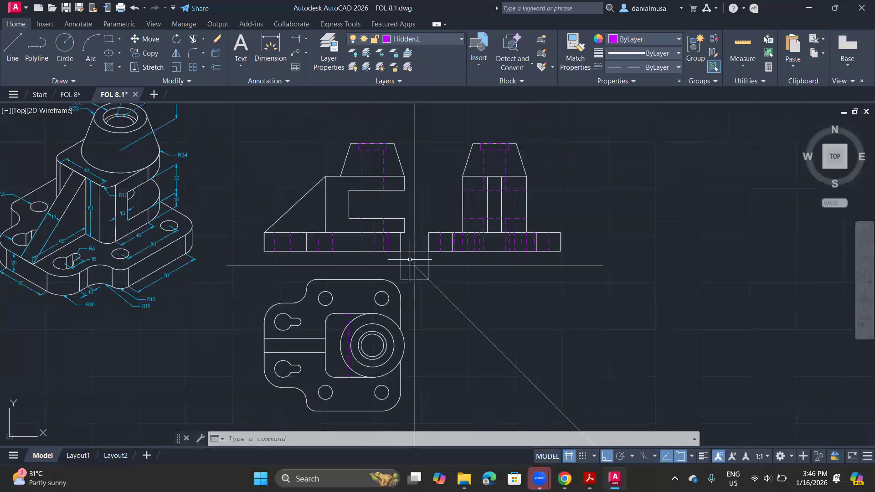
left_click(703, 457)
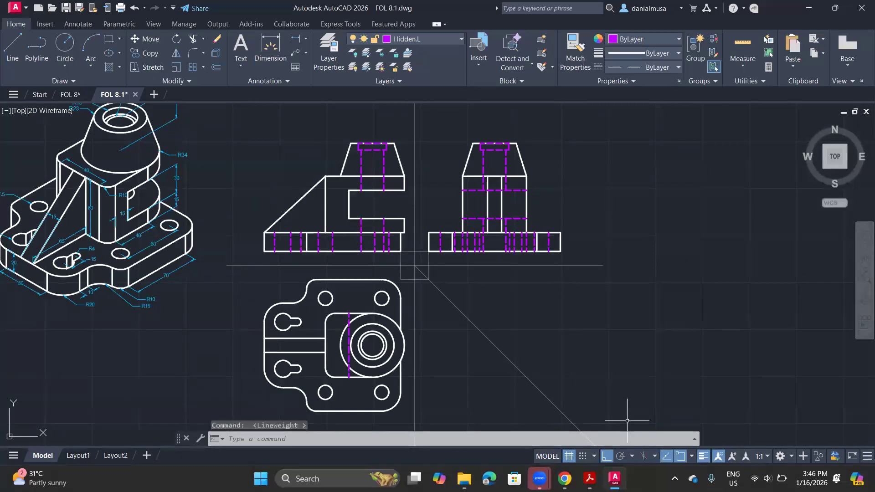
middle_click_drag(425, 312, 495, 376)
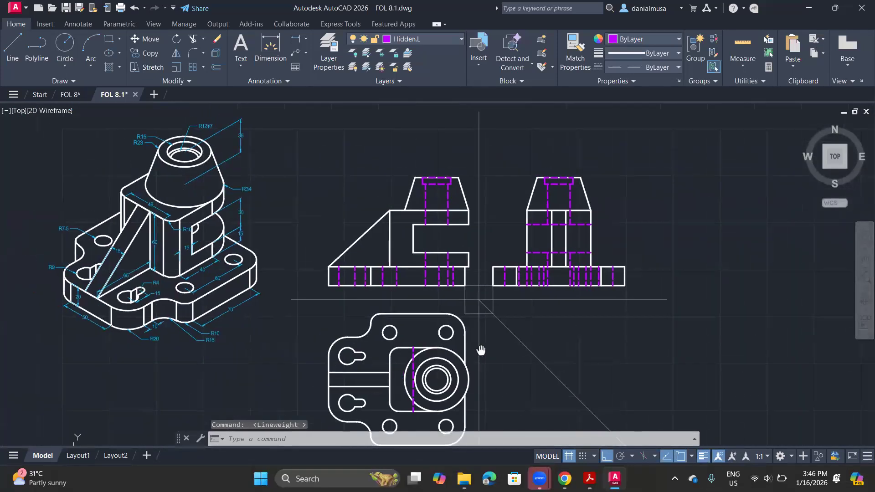
scroll(399, 300, "up", 2)
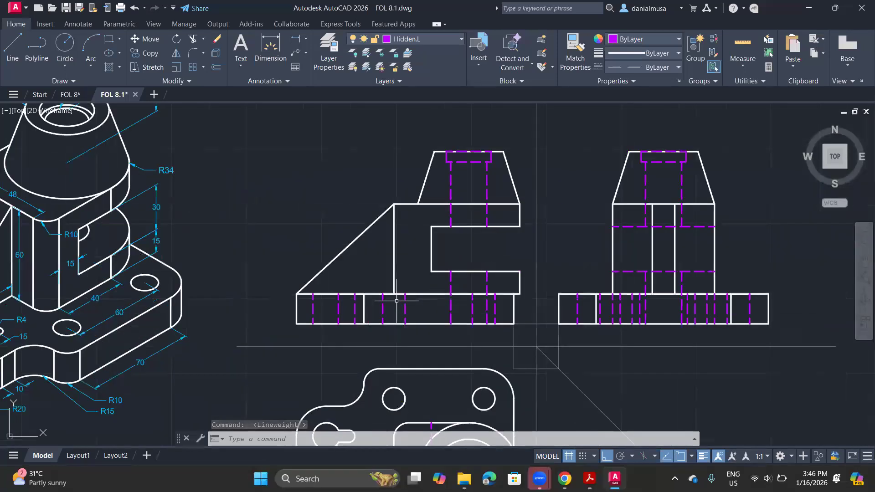
scroll(481, 299, "down", 2)
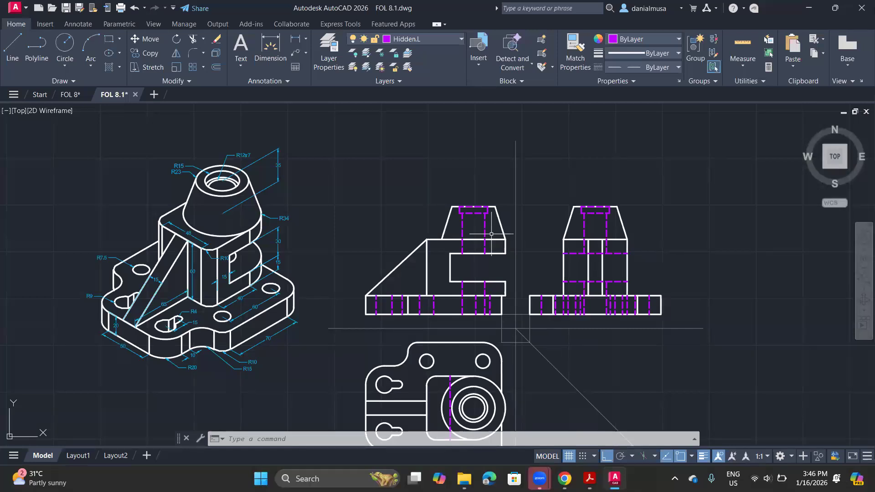
Step: Turn off the OBJ.L layer to isolate the hidden lines of the orthographic views
left_click(454, 41)
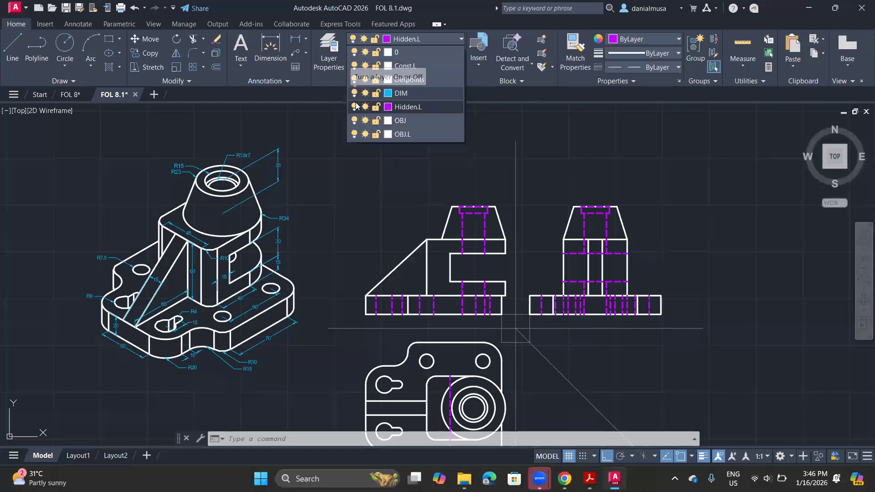
left_click(354, 134)
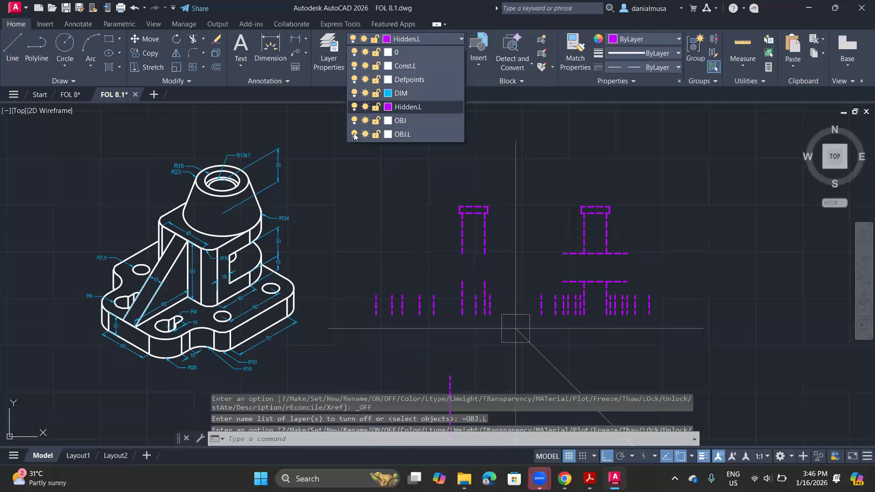
scroll(588, 267, "down", 2)
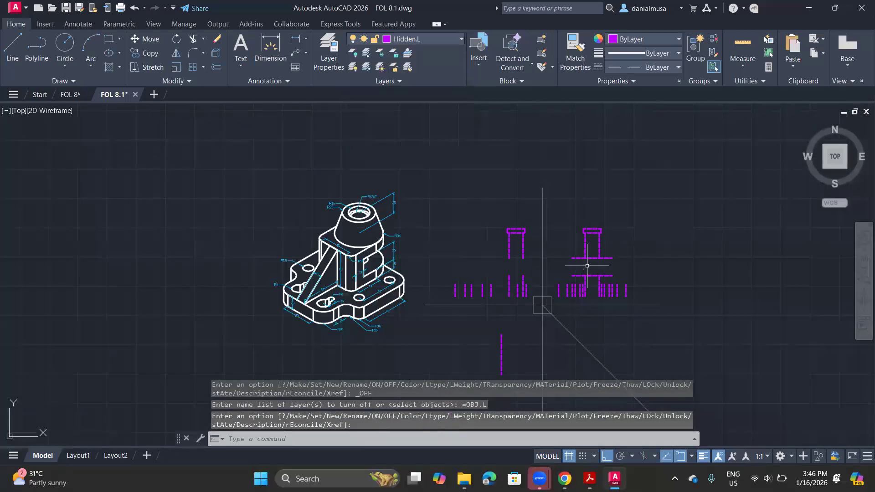
scroll(527, 256, "down", 3)
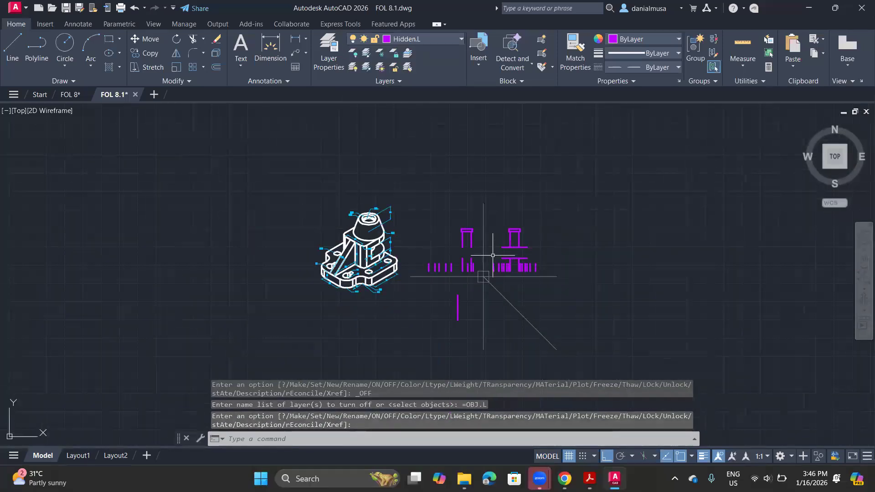
middle_click_drag(492, 256, 441, 259)
Step: Send the hidden lines of all three views, together with the enclosed construction lines, to the back of the draw order
left_click(366, 194)
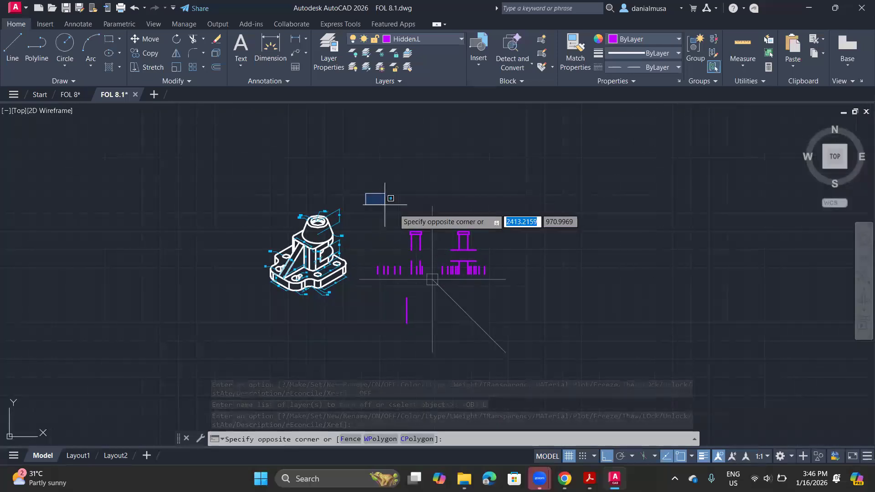
left_click(554, 374)
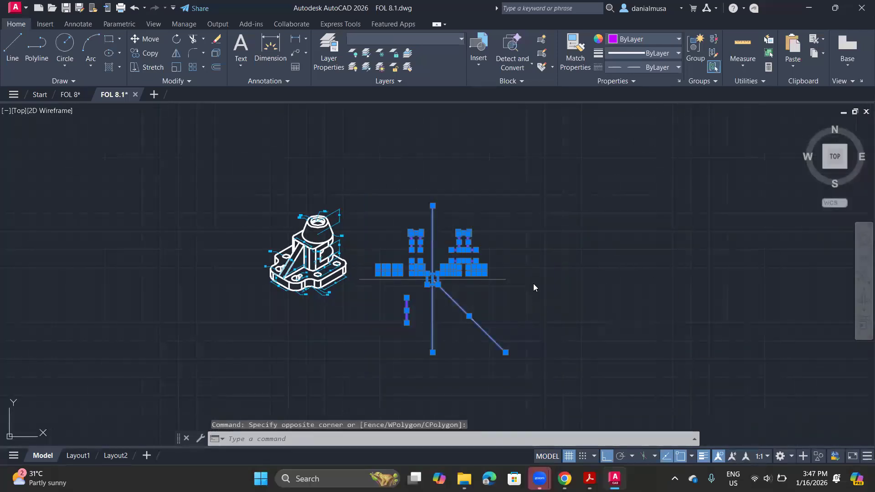
right_click(533, 283)
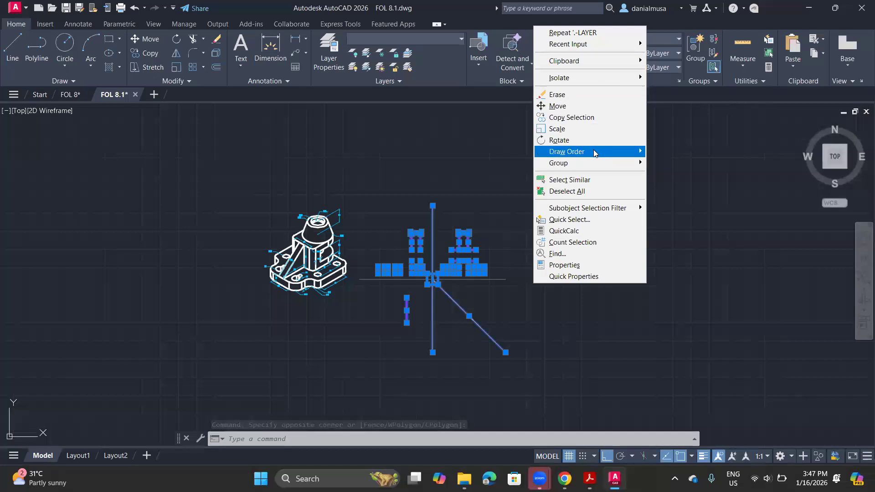
mouse_move(599, 153)
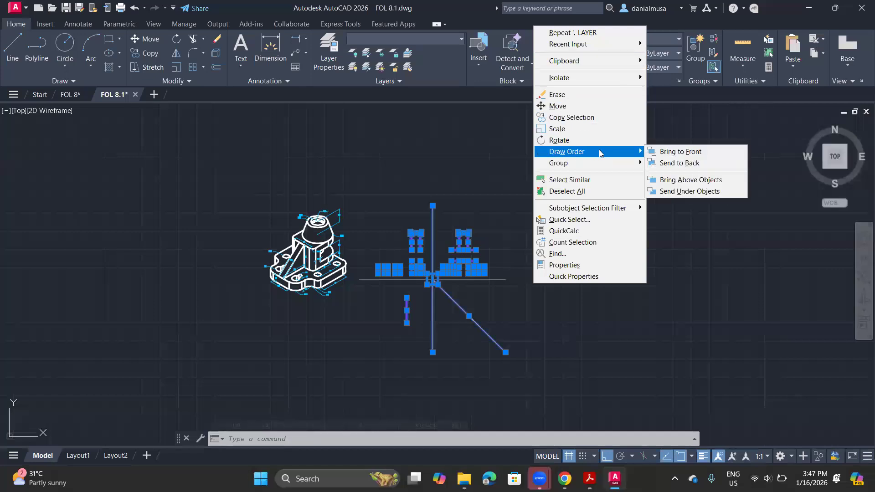
left_click(674, 163)
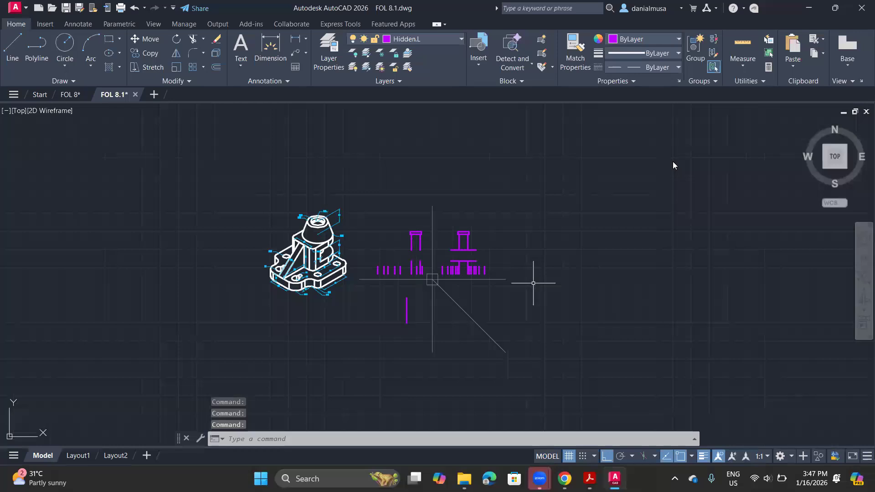
Step: Turn the OBJ.L layer back on so the object lines display over the hidden lines
left_click(451, 40)
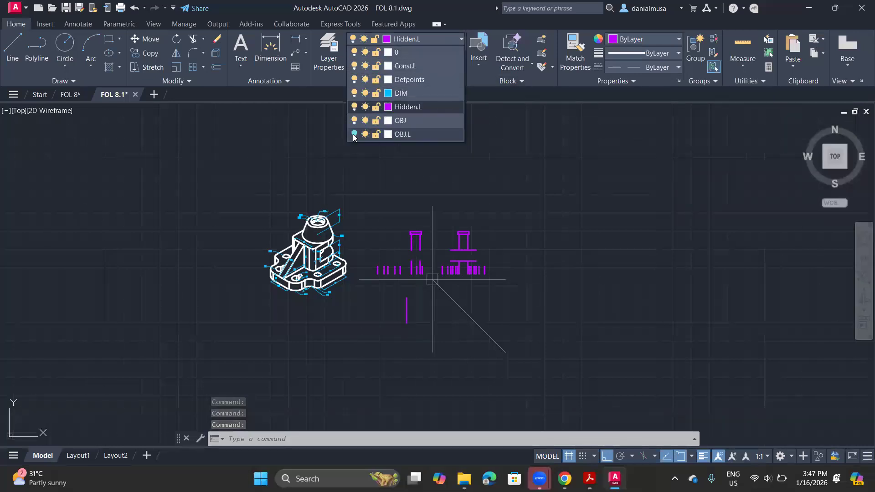
left_click(354, 135)
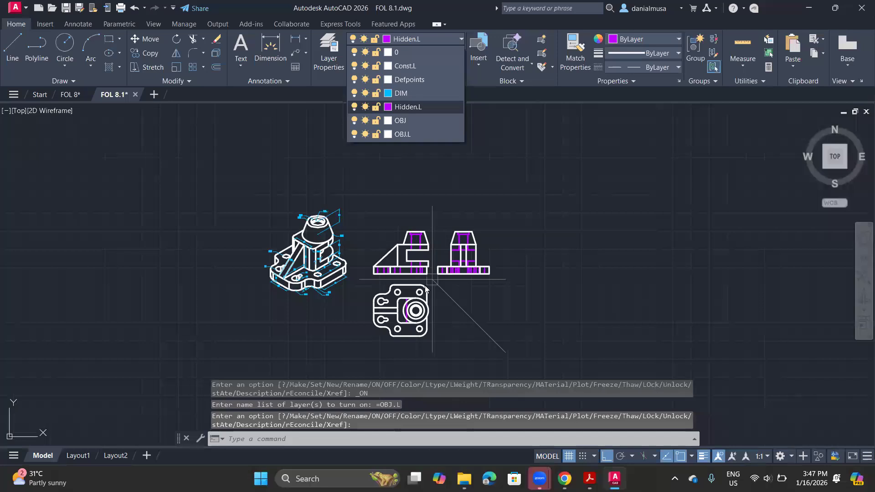
scroll(426, 288, "up", 2)
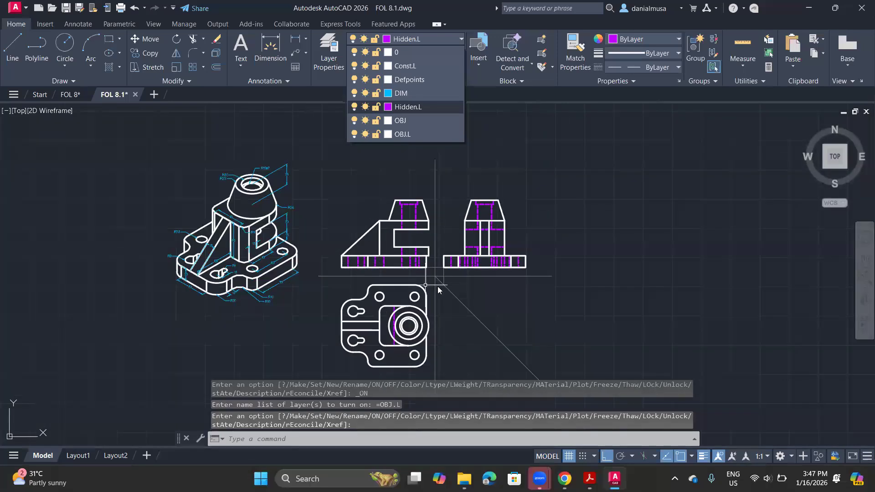
scroll(397, 207, "up", 2)
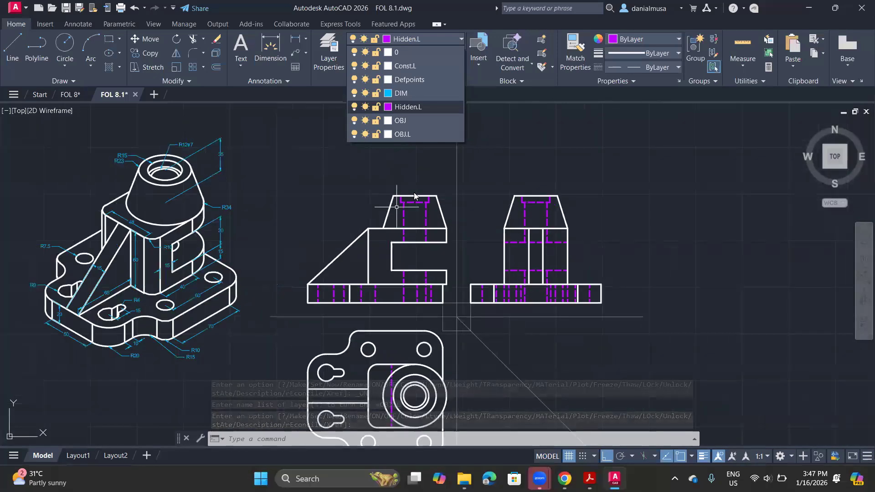
scroll(409, 208, "up", 2)
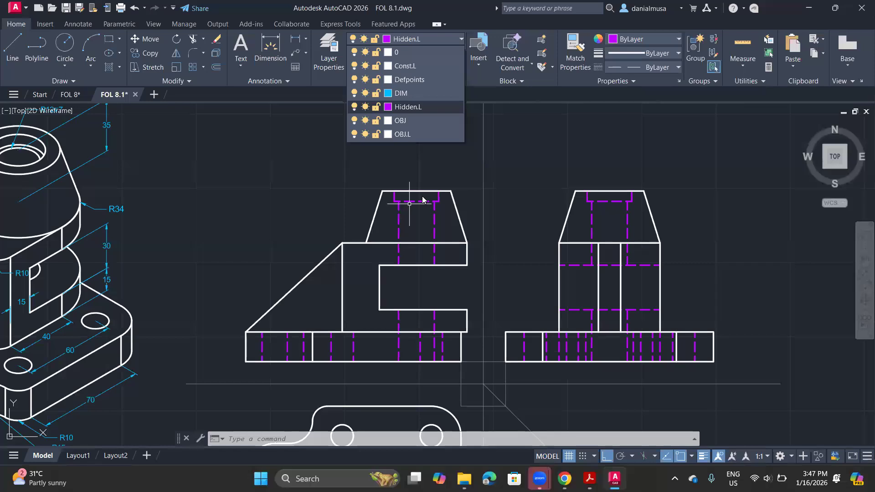
left_click(422, 199)
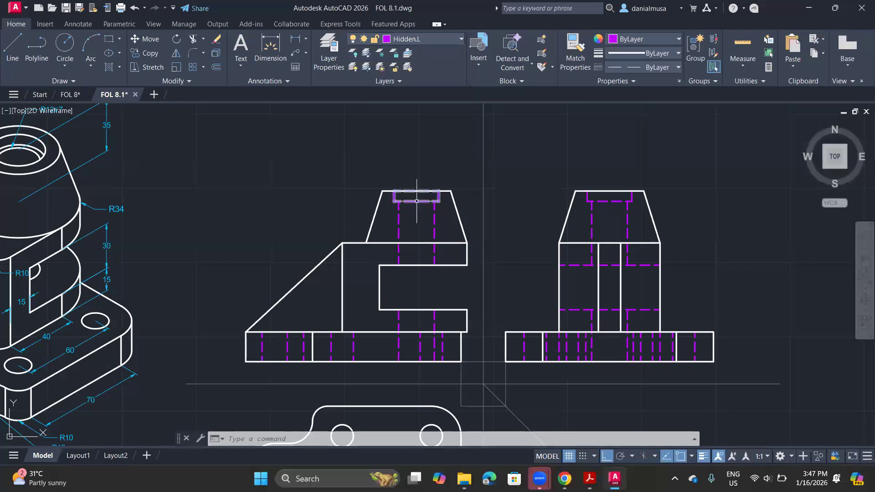
Step: Examine the front view's counterbore outline and compare the isometric column's vertical edge beside the slot with the front view
left_click(417, 201)
left_click(415, 199)
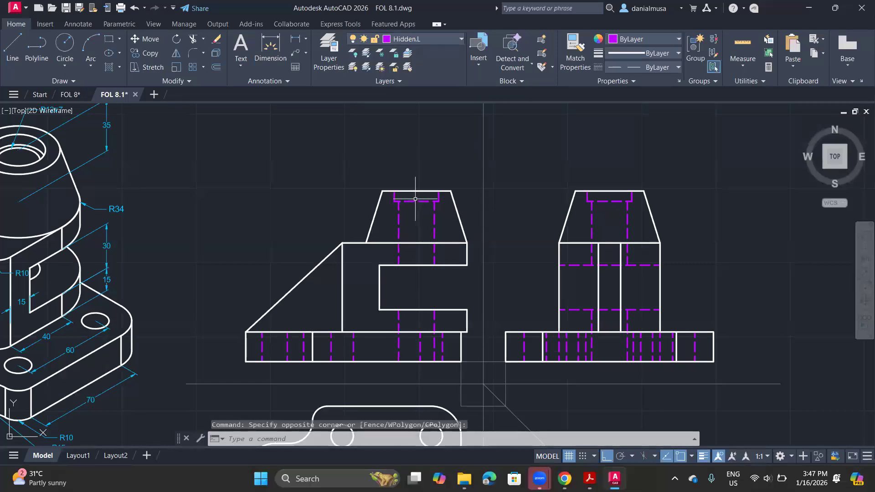
left_click(399, 192)
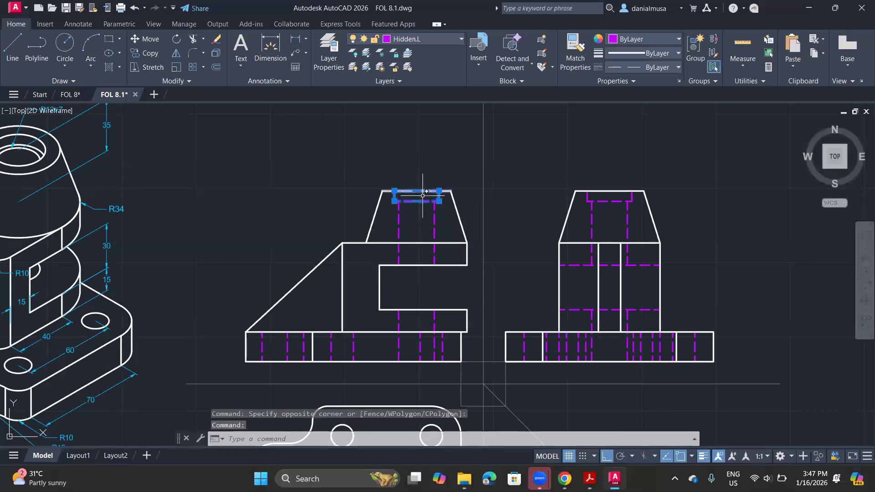
key("Escape")
scroll(500, 271, "down", 2)
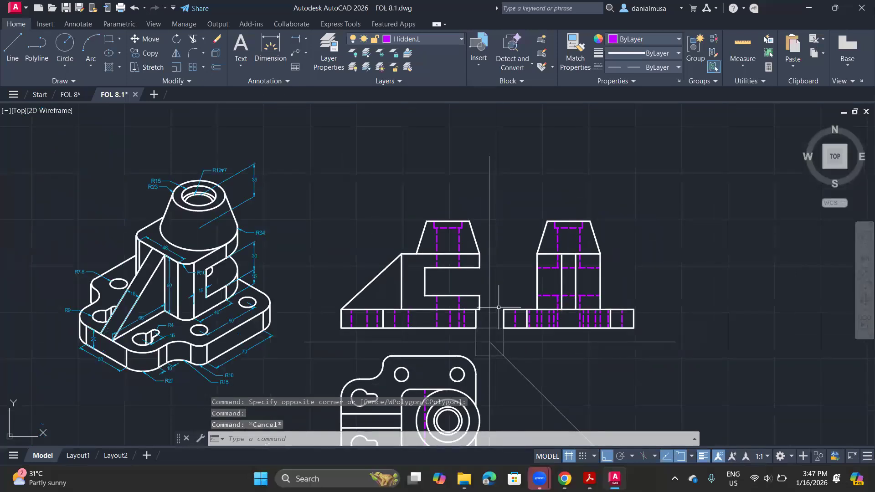
scroll(498, 307, "down", 1)
scroll(501, 306, "up", 1)
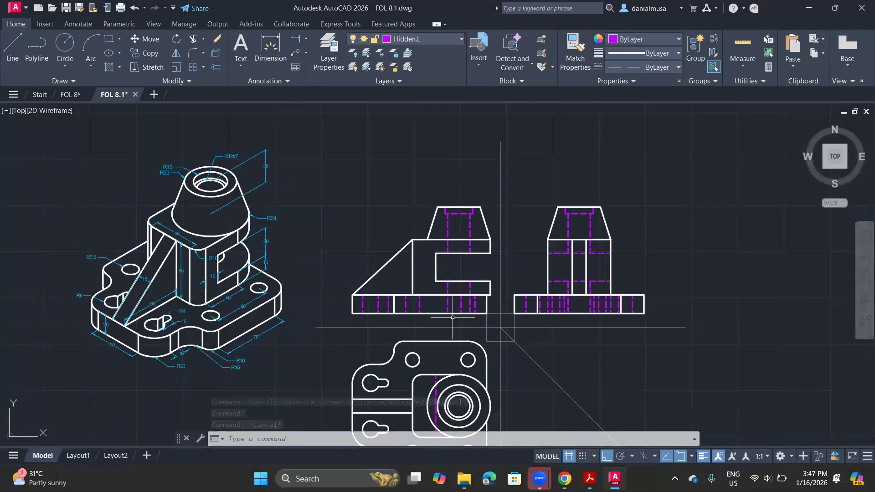
scroll(209, 279, "up", 4)
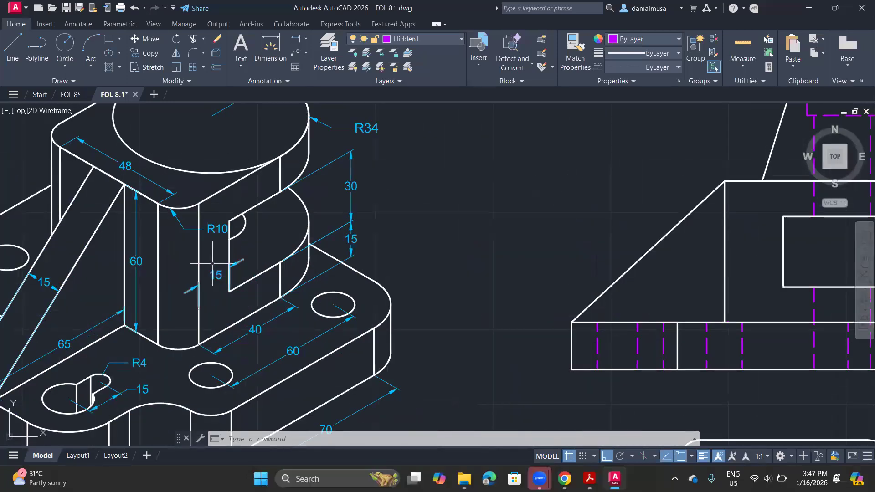
left_click(198, 212)
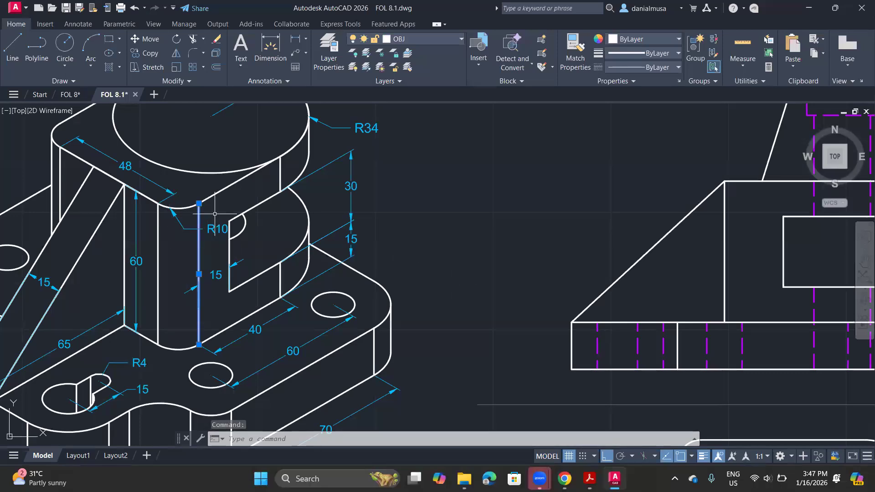
middle_click_drag(352, 280, 205, 322)
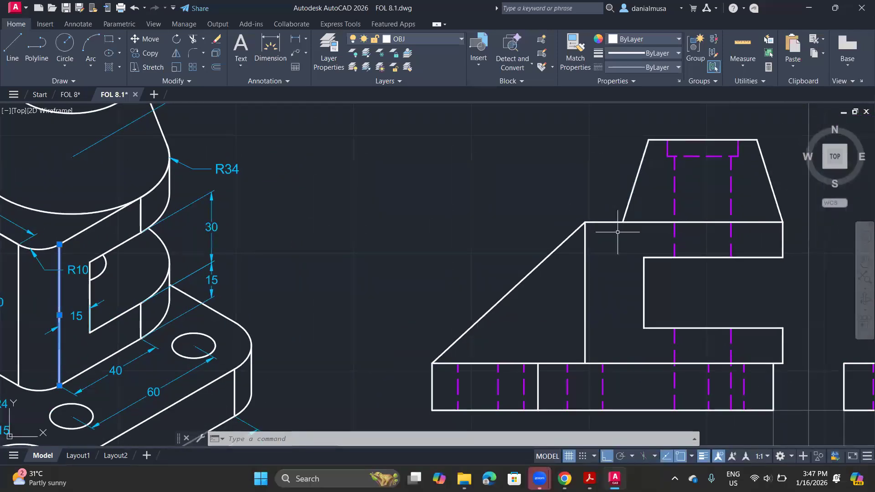
key("Escape")
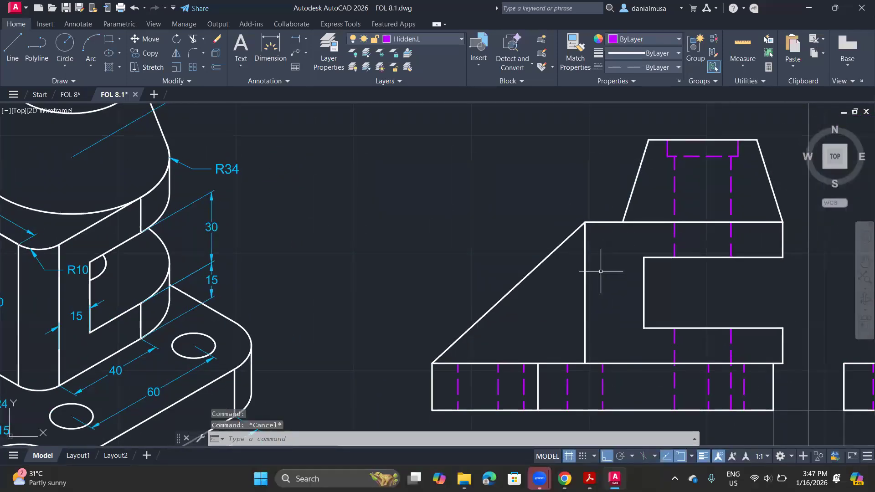
Step: Create a new layer named Cen.L for the center lines
scroll(603, 262, "down", 3)
middle_click_drag(599, 336, 374, 288)
scroll(486, 346, "down", 2)
scroll(474, 351, "up", 2)
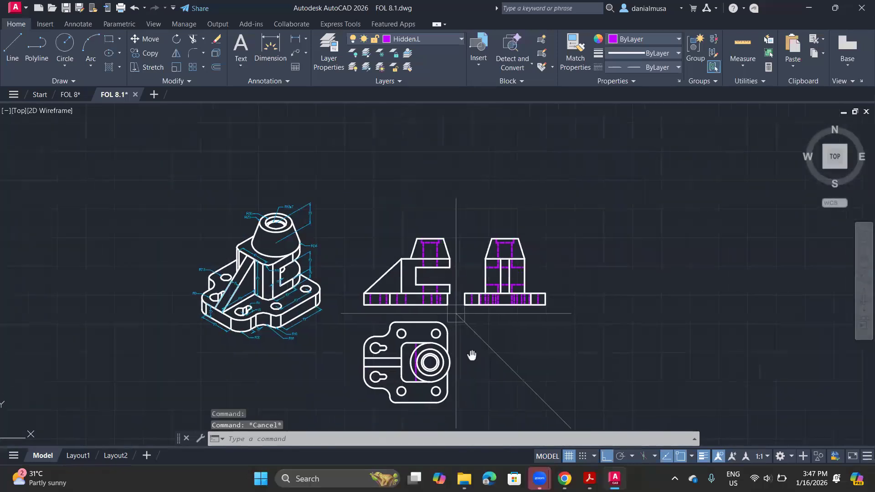
middle_click_drag(414, 254, 430, 284)
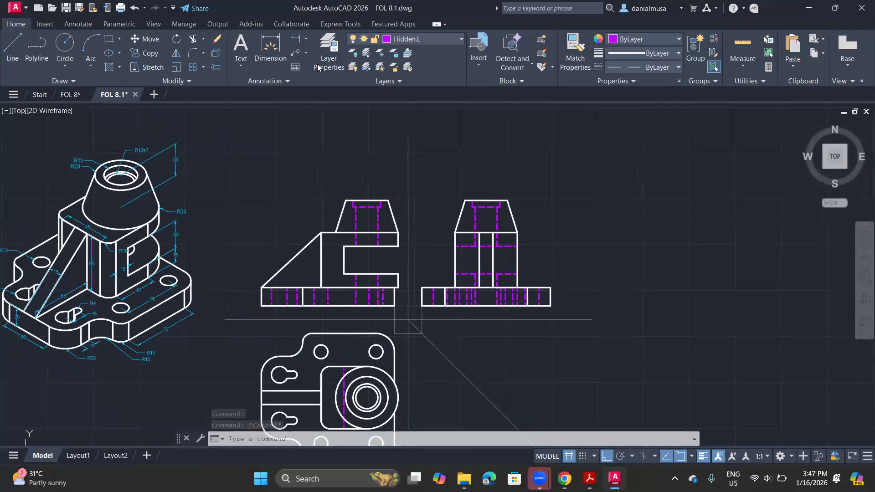
left_click(317, 64)
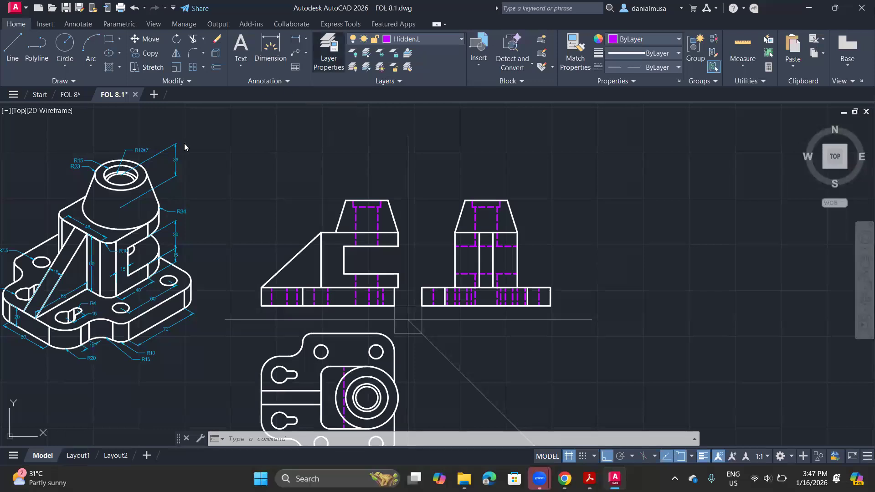
right_click(229, 218)
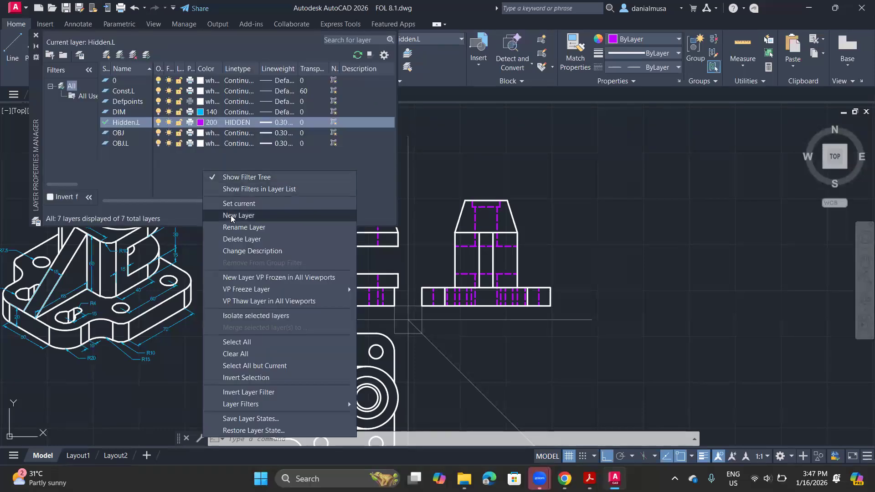
left_click(231, 215)
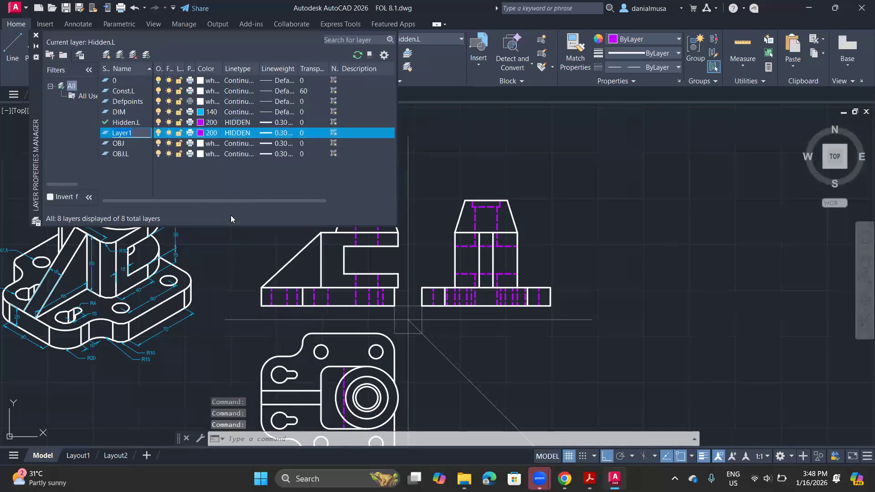
type("Cen")
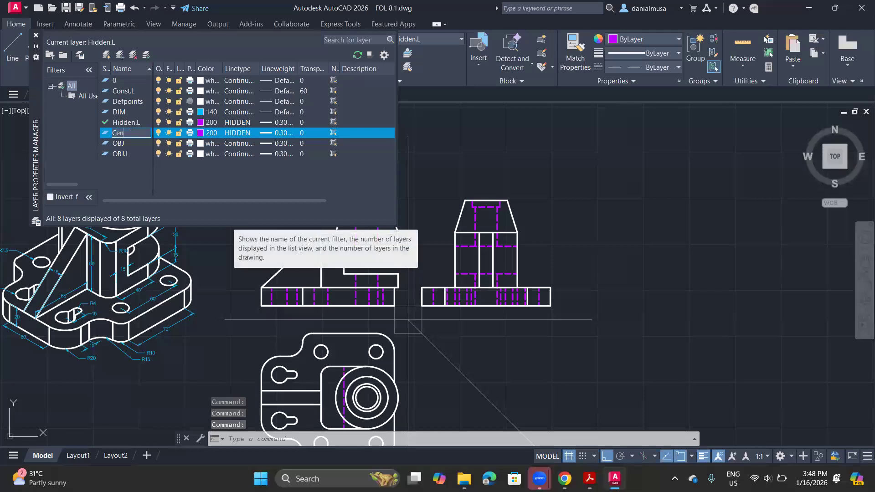
type(".L")
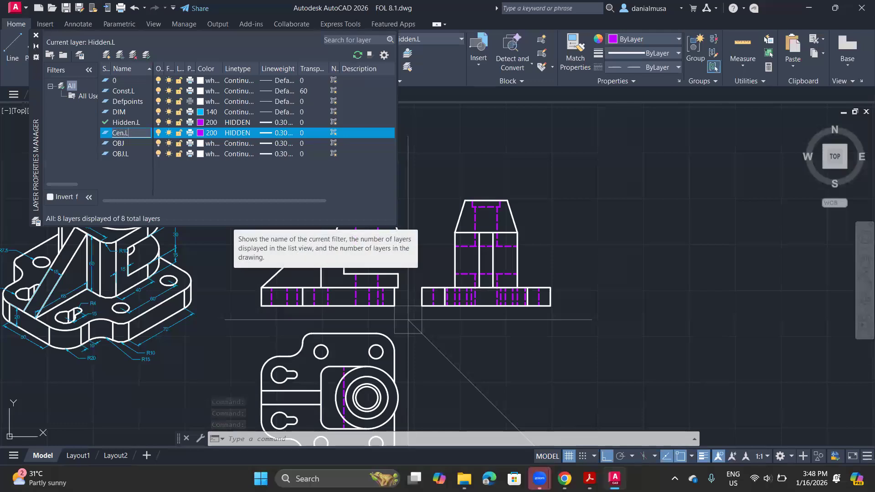
Step: Set the Cen.L layer's color to yellow, index 50, and close the layer manager
left_click(199, 133)
left_click(370, 199)
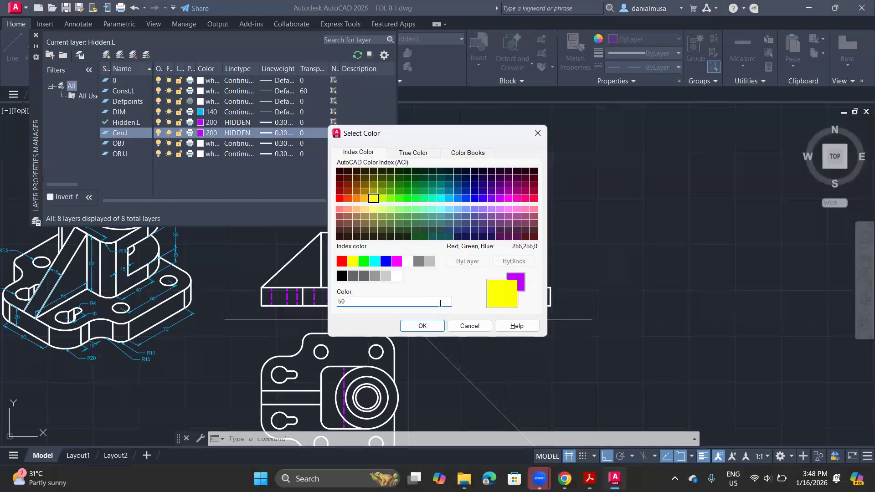
left_click(428, 326)
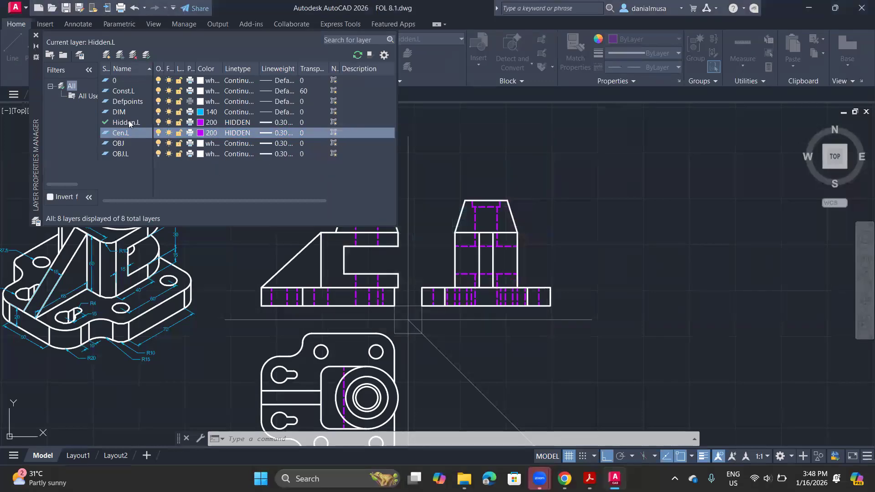
left_click(36, 35)
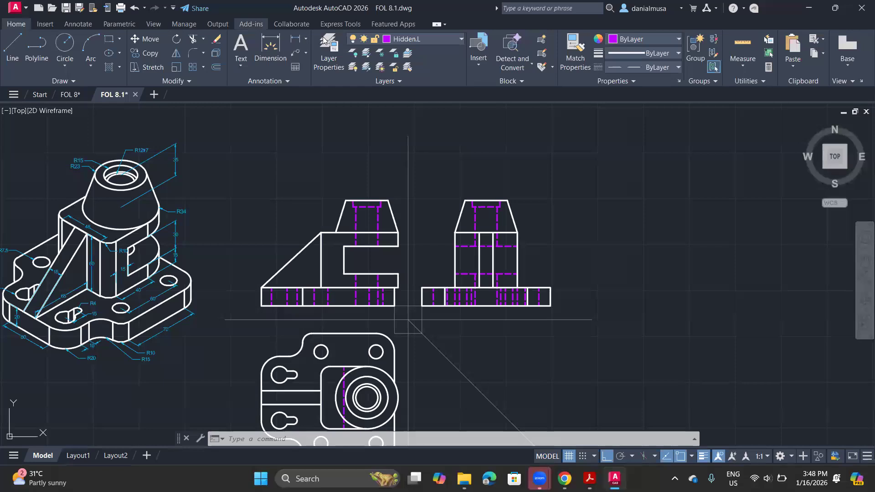
Step: Set the Cen.L layer's linetype to Continuous
left_click(341, 68)
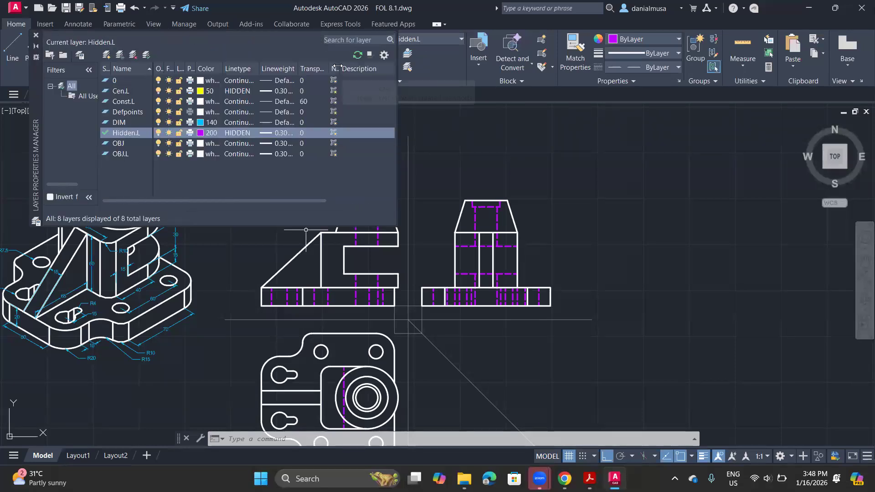
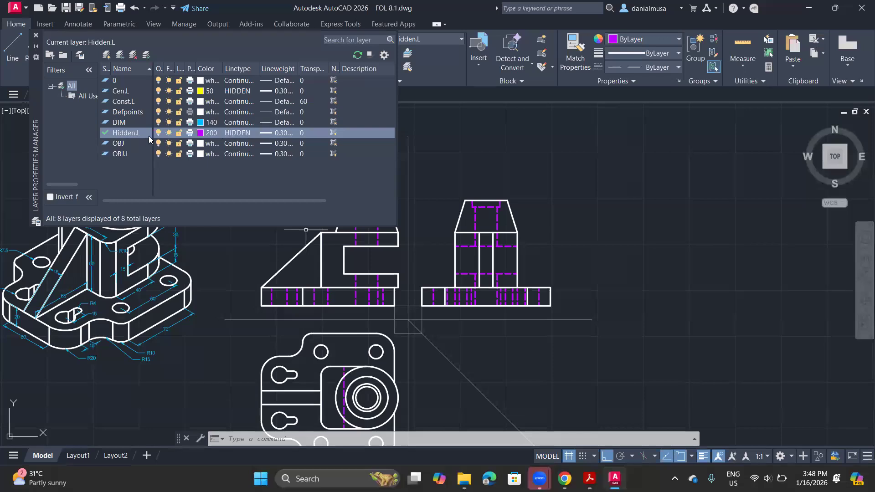
left_click(138, 92)
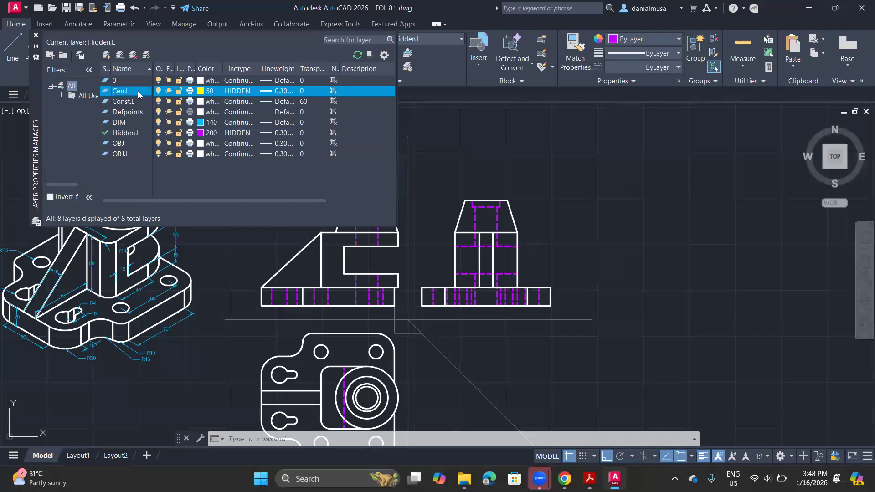
left_click(234, 92)
left_click(419, 218)
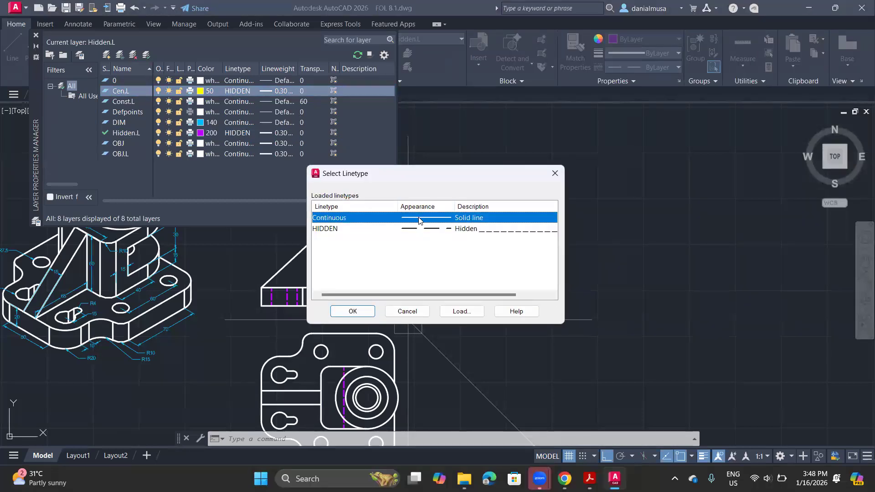
left_click(369, 310)
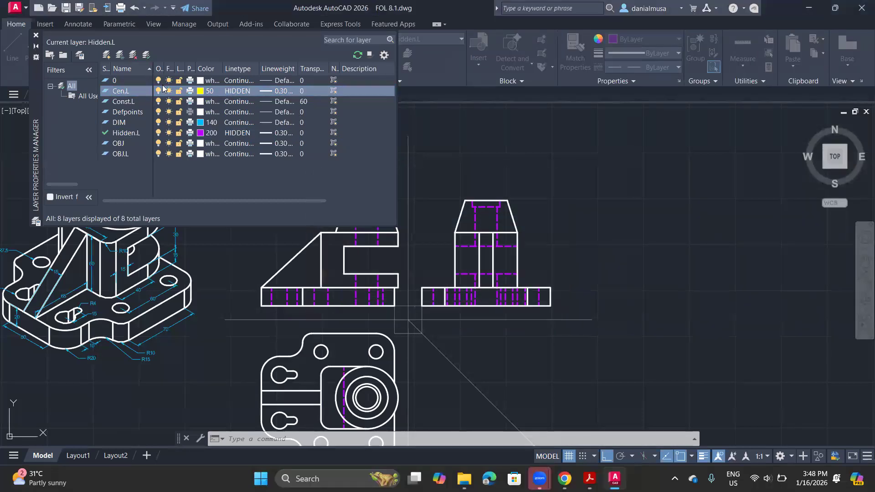
left_click(239, 92)
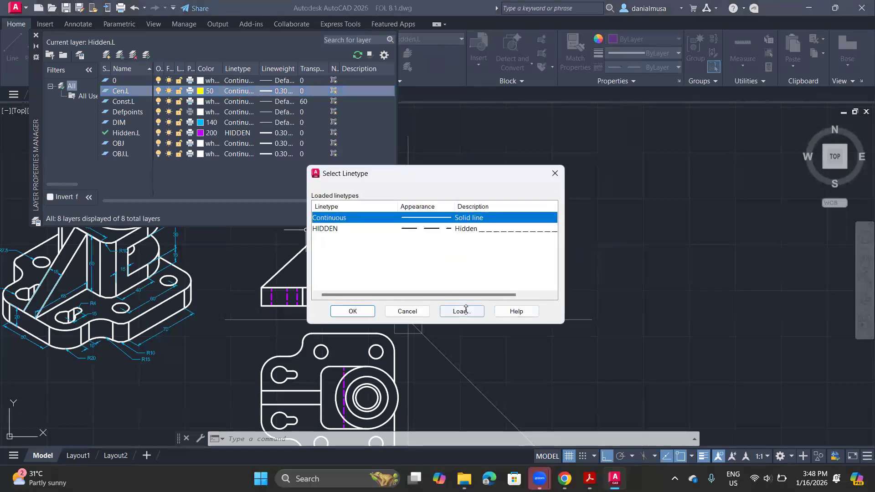
left_click(462, 310)
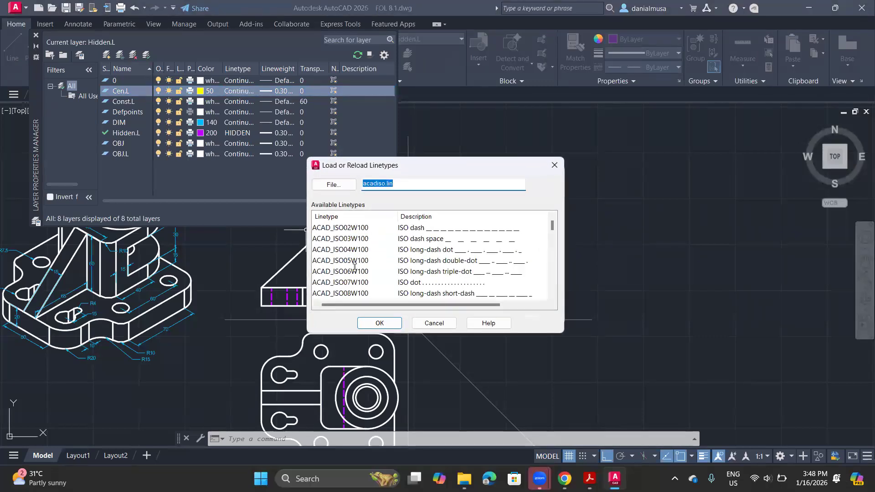
scroll(355, 267, "down", 5)
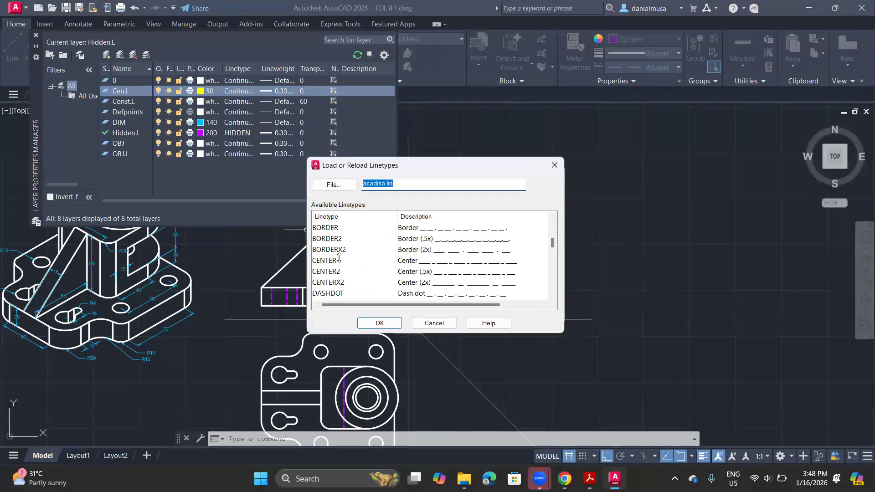
left_click(402, 259)
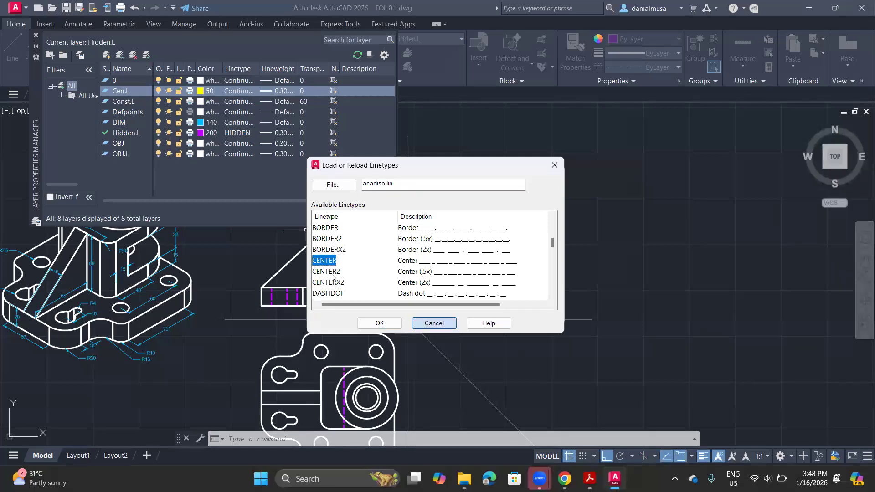
key("Escape")
left_click(395, 312)
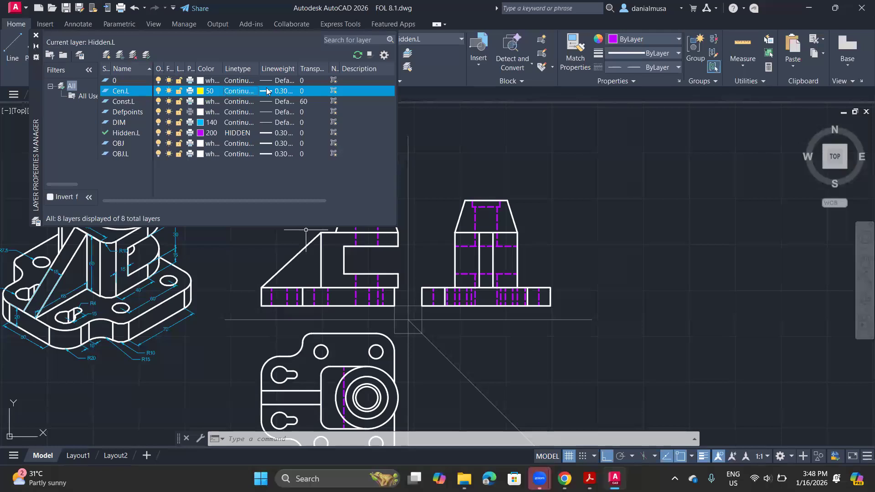
left_click(36, 38)
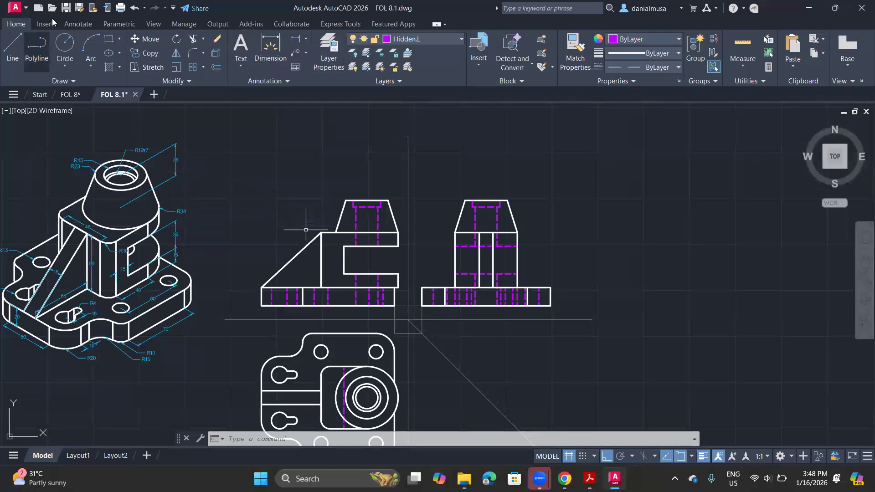
Step: Add a center mark to the concentric boss circles in the top view
left_click(45, 23)
left_click(74, 24)
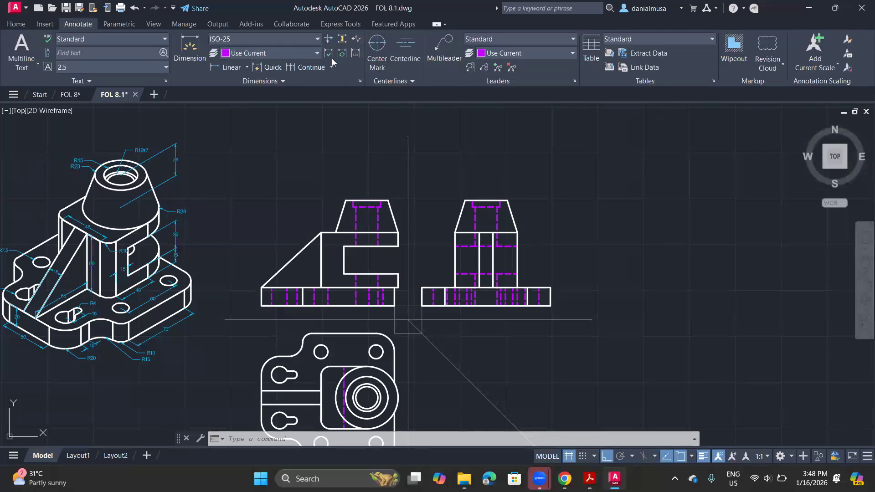
left_click(375, 45)
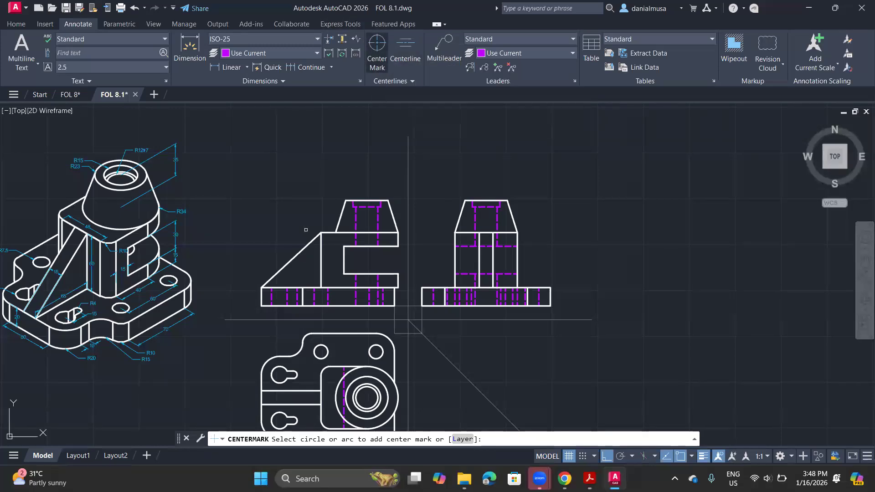
middle_click_drag(368, 301, 369, 223)
scroll(381, 330, "up", 3)
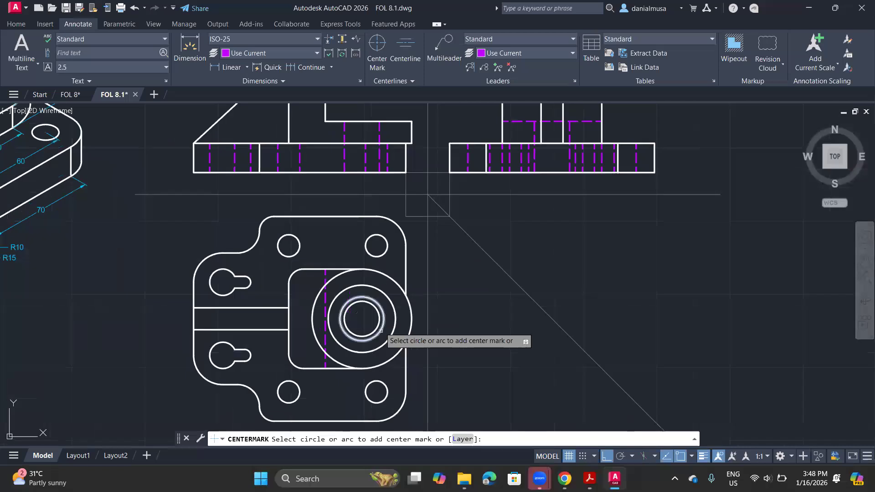
left_click(381, 330)
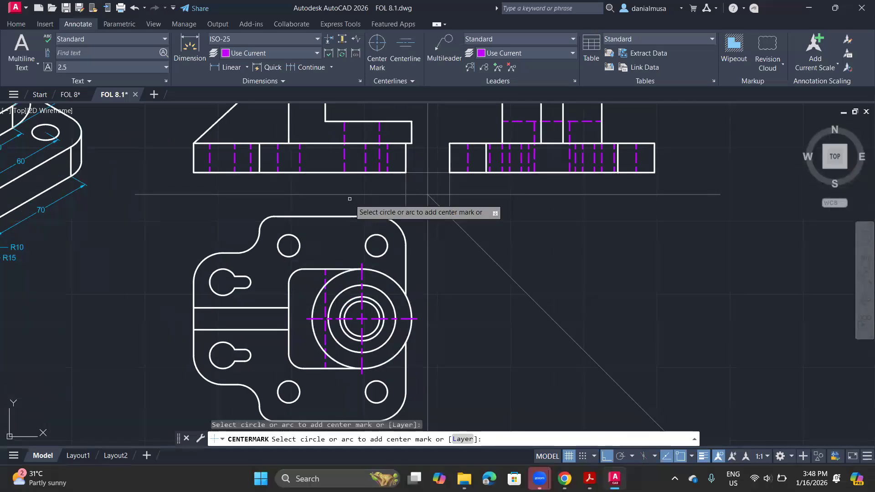
key("Escape")
Step: Move the center mark of the concentric boss circles to the Cen.L layer
left_click(362, 319)
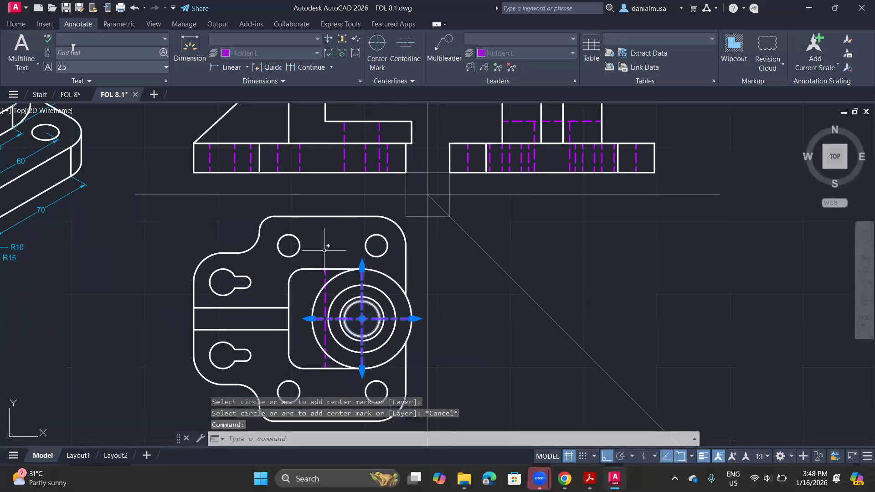
left_click(26, 25)
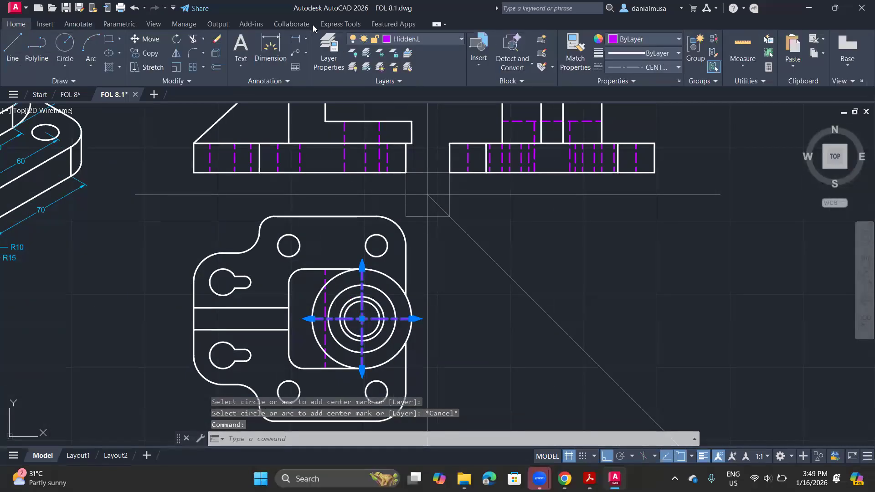
left_click(423, 38)
left_click(410, 69)
key("Escape")
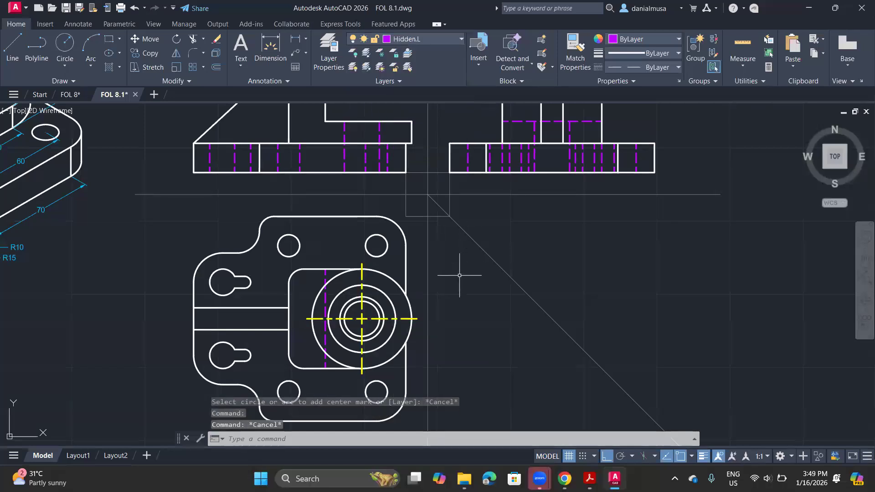
Step: Make Cen.L the current layer and add center marks to the four round base-plate holes in the top view
left_click(434, 37)
left_click(417, 67)
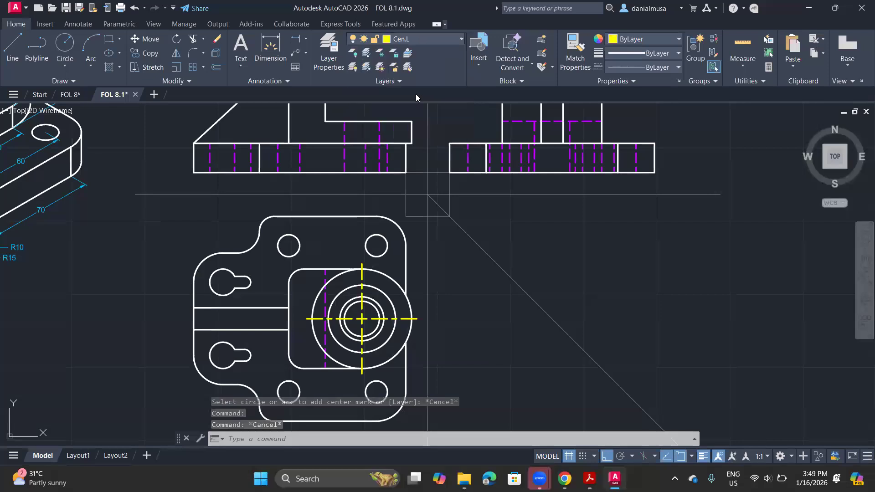
left_click(77, 24)
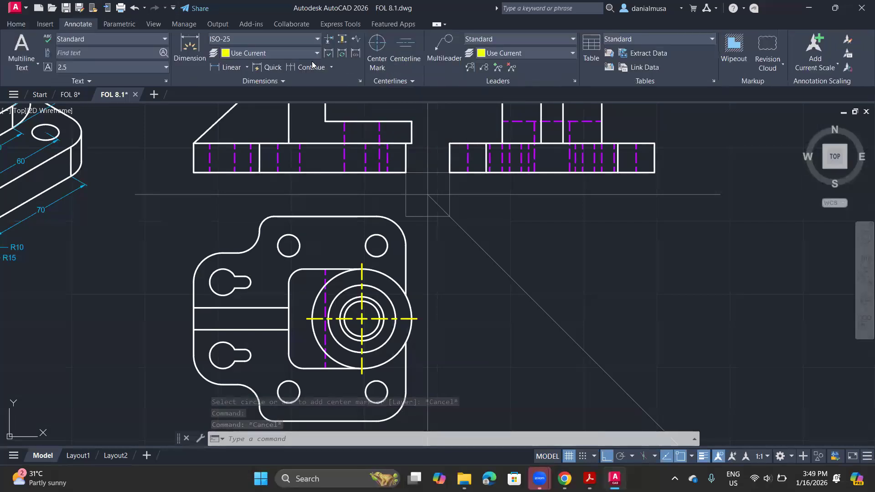
left_click(377, 50)
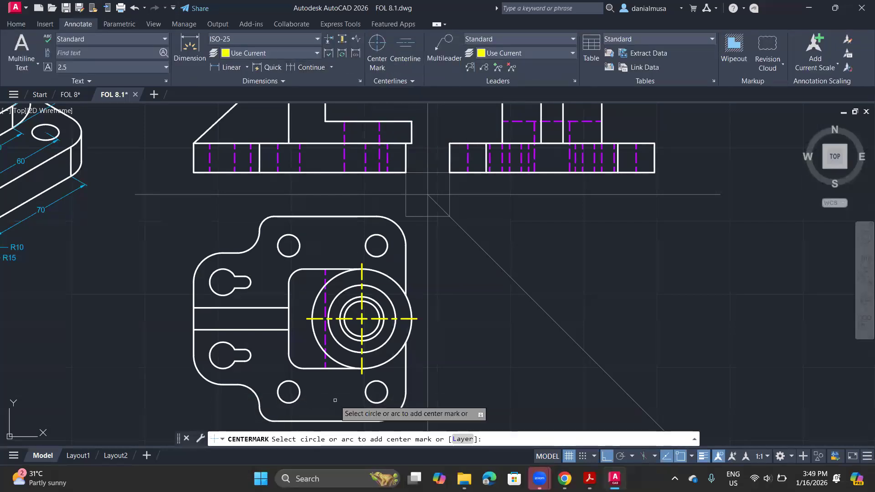
left_click(376, 392)
left_click(282, 241)
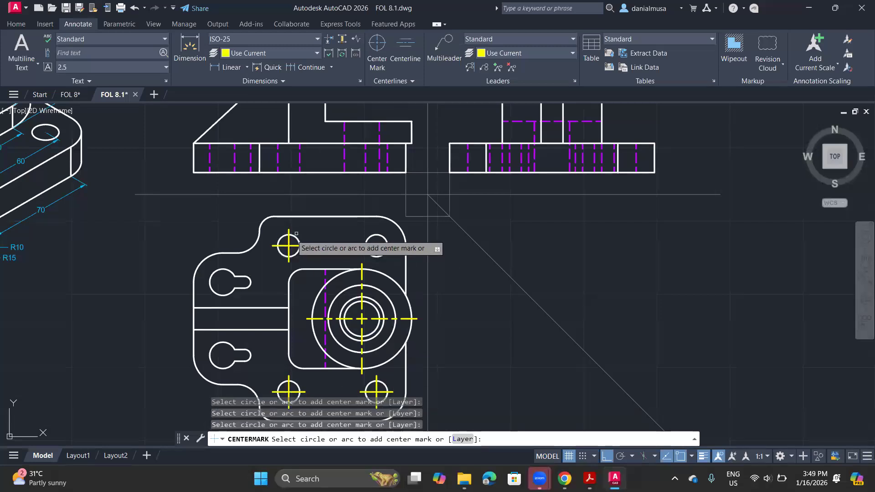
left_click(369, 238)
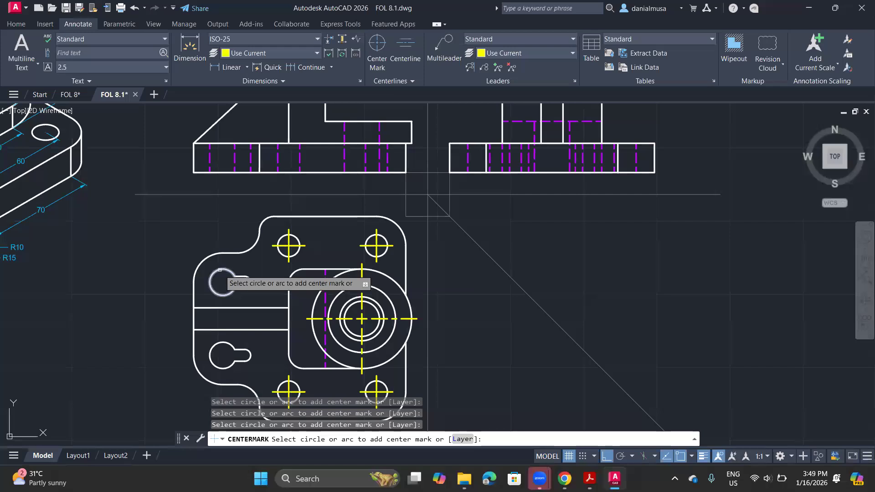
Step: Add center marks to the large circle and small end arc of both keyhole slots in the top view
left_click(249, 283)
left_click(249, 283)
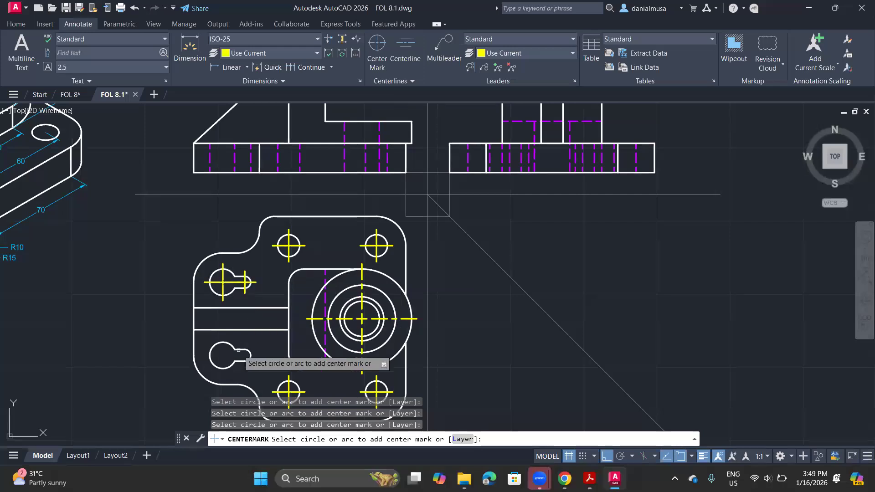
left_click(249, 355)
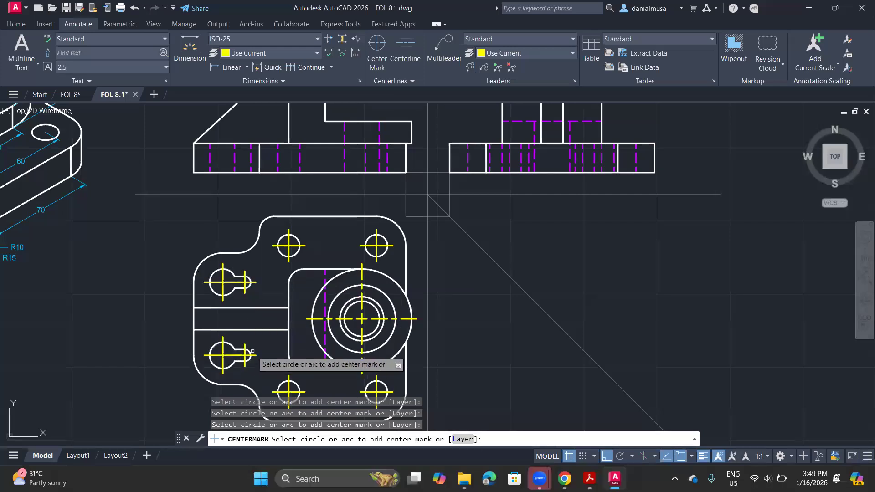
Step: Set the linetype scale of the large-circle center mark in the top view's lower keyhole slot to 0.5
key("Escape")
scroll(259, 339, "up", 2)
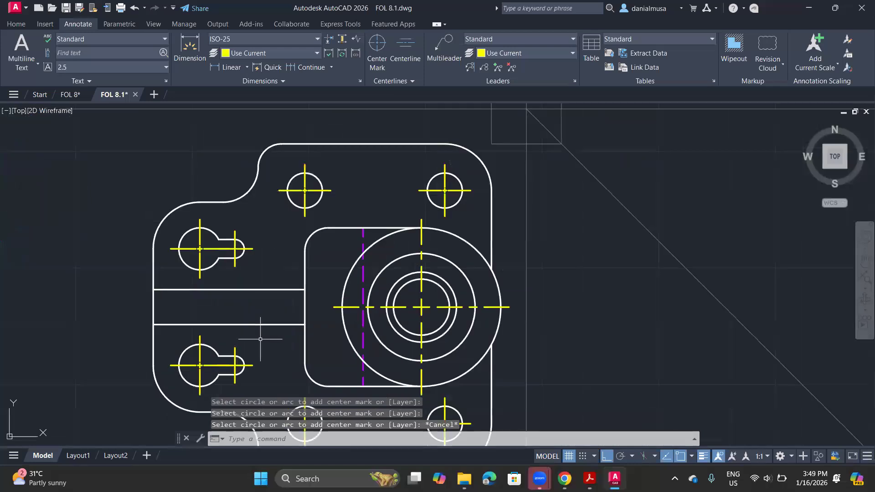
middle_click_drag(260, 339, 227, 310)
left_click(128, 319)
right_click(125, 318)
left_click(141, 299)
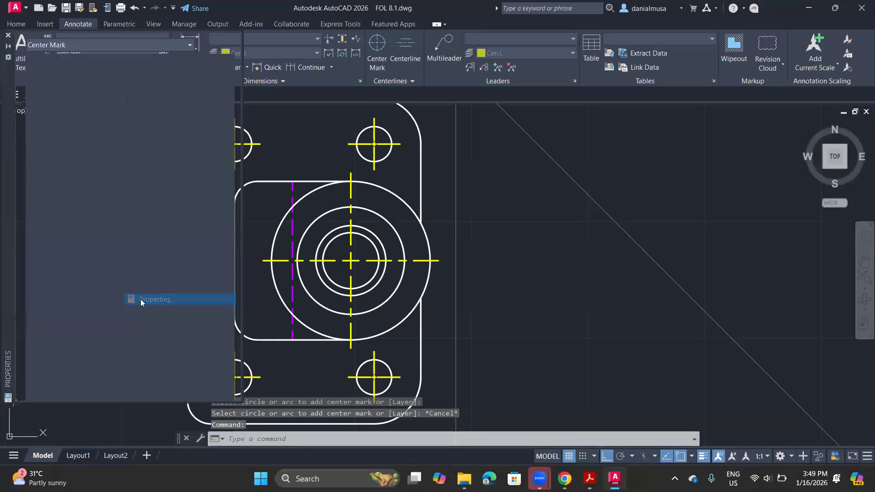
middle_click_drag(262, 329, 440, 326)
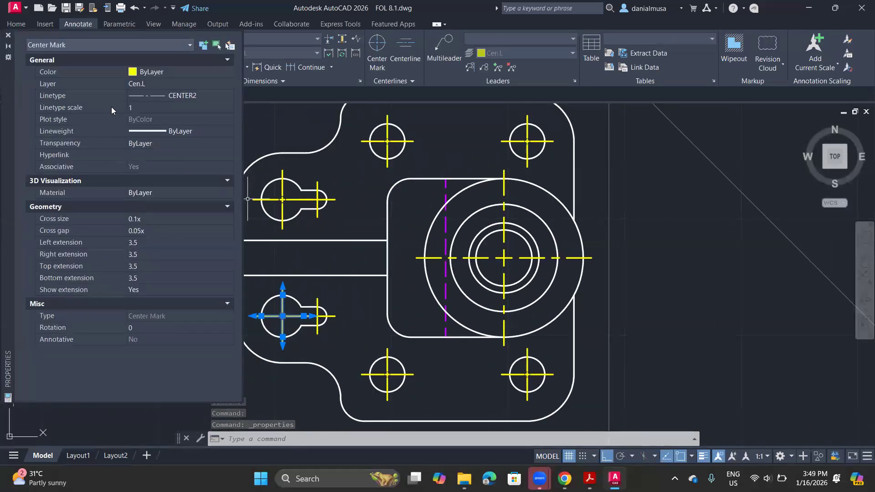
left_click(139, 107)
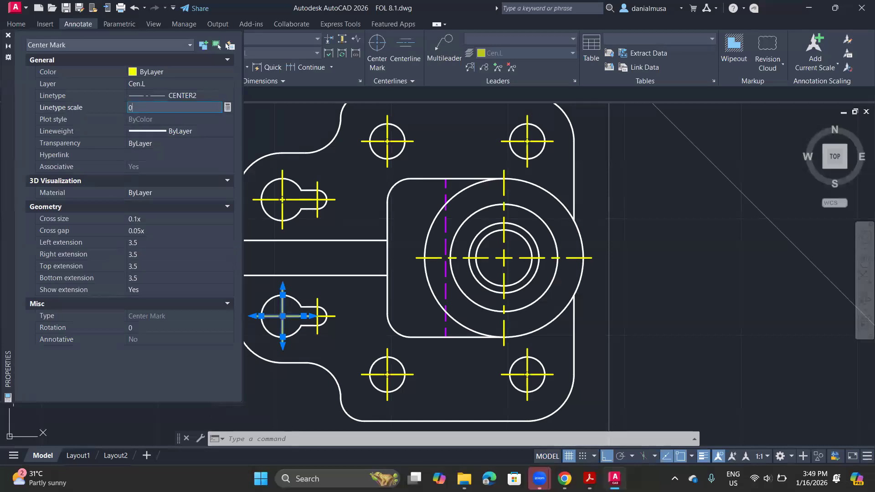
key("Return")
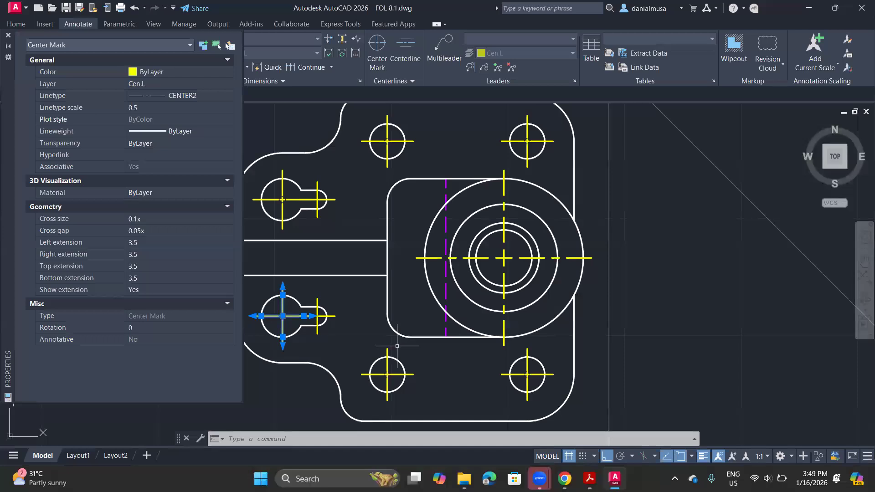
key("Escape")
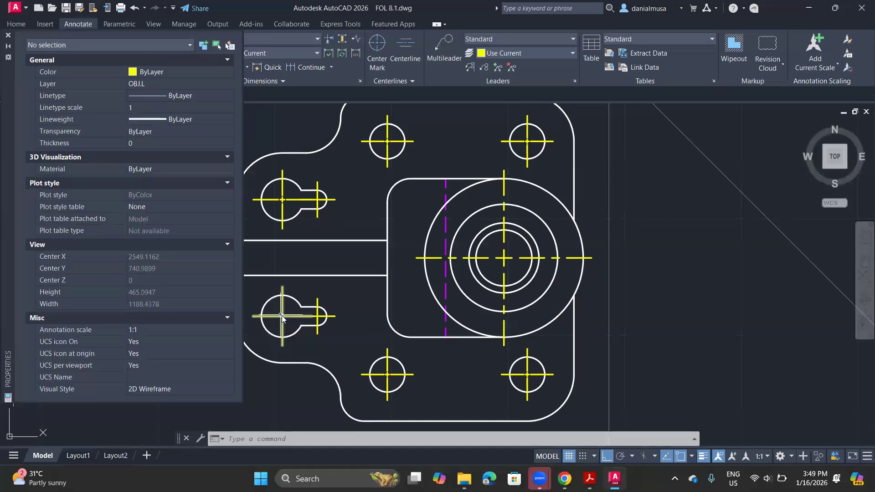
Step: Set the linetype scale of the lower keyhole's large-circle center mark to 0.2
left_click(282, 319)
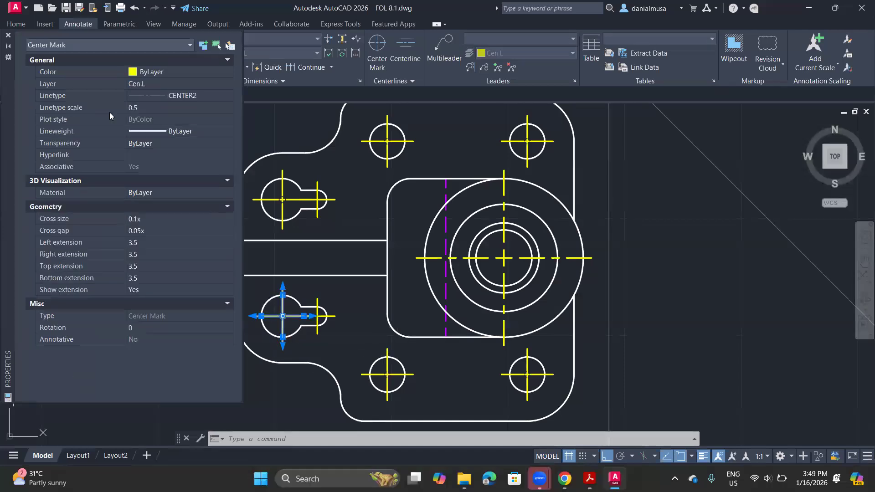
left_click(148, 108)
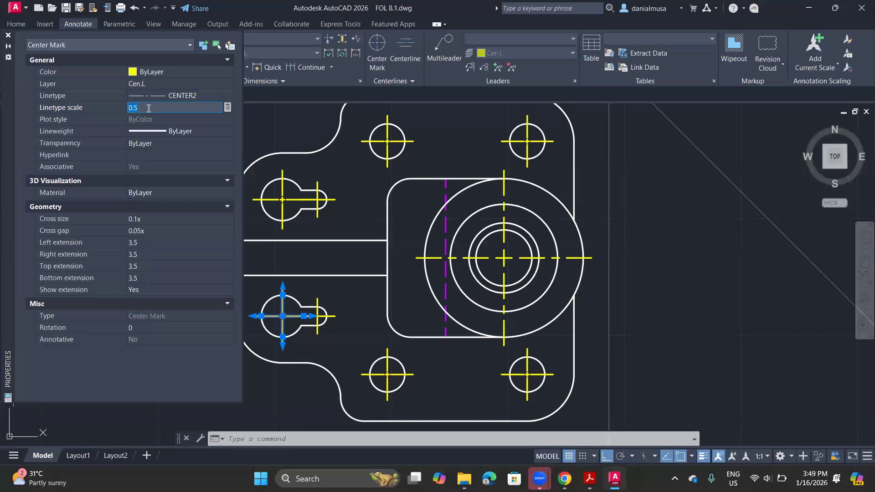
type("0.")
key("Return")
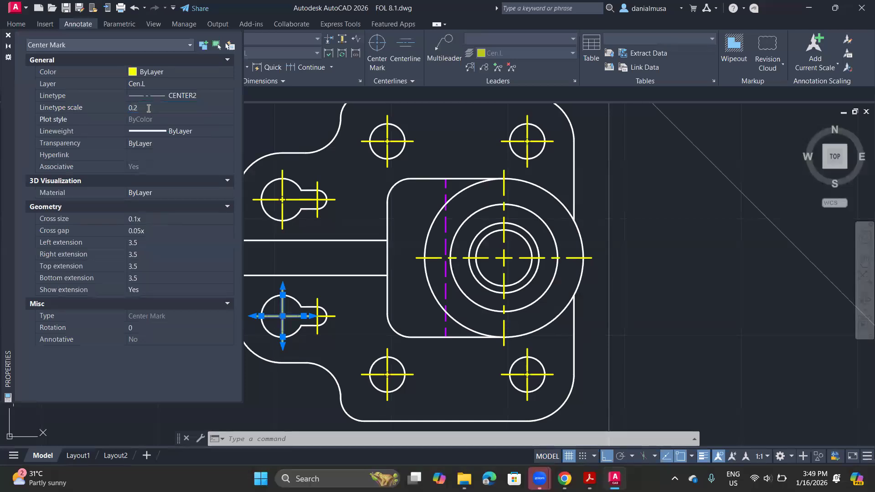
Step: Set the linetype scale of the lower keyhole's large-circle center mark to 0.1
left_click(149, 108)
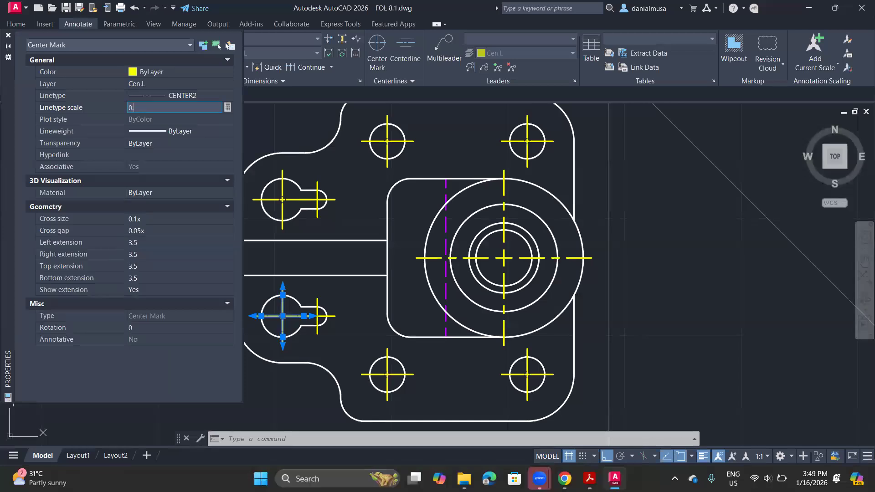
type("0.")
key("Escape")
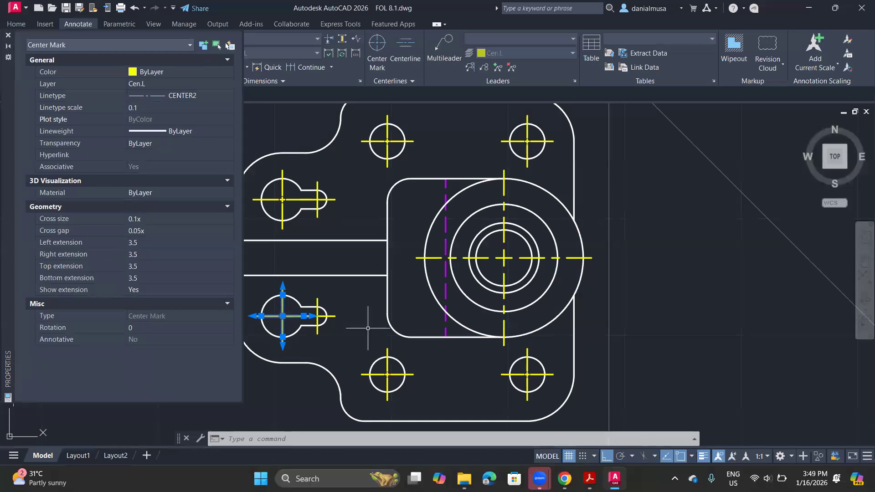
key("Escape")
Step: Examine the dash pattern of the lower keyhole's large-circle center mark up close and at full top-view scale
scroll(269, 331, "up", 4)
scroll(269, 331, "up", 8)
mouse_move(333, 282)
middle_mouse_down()
mouse_move(350, 333)
mouse_move(370, 351)
middle_mouse_up()
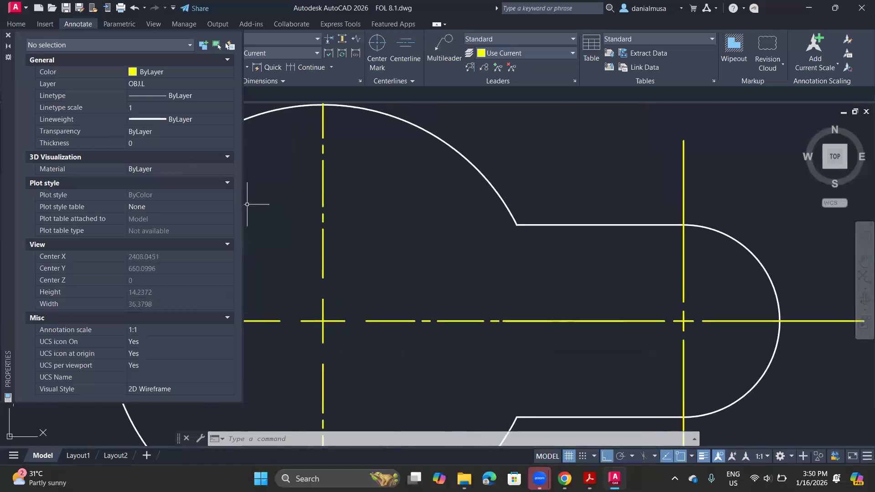
left_click(324, 231)
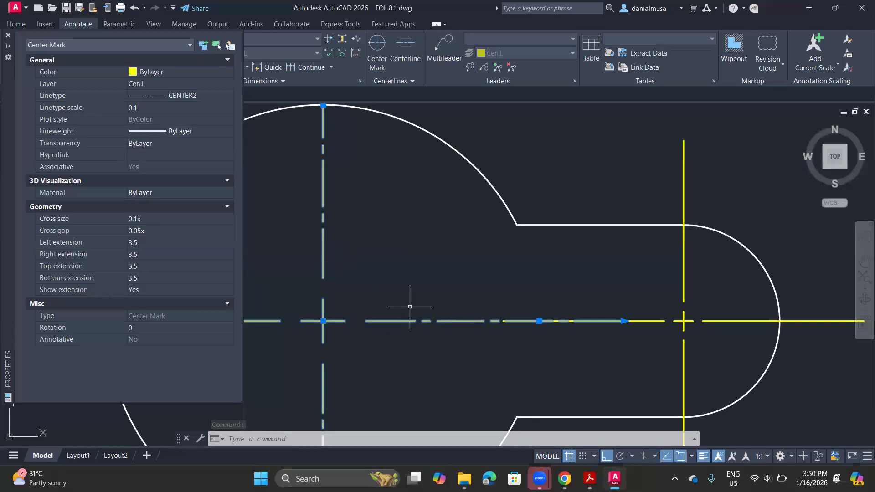
key("Escape")
scroll(516, 298, "down", 6)
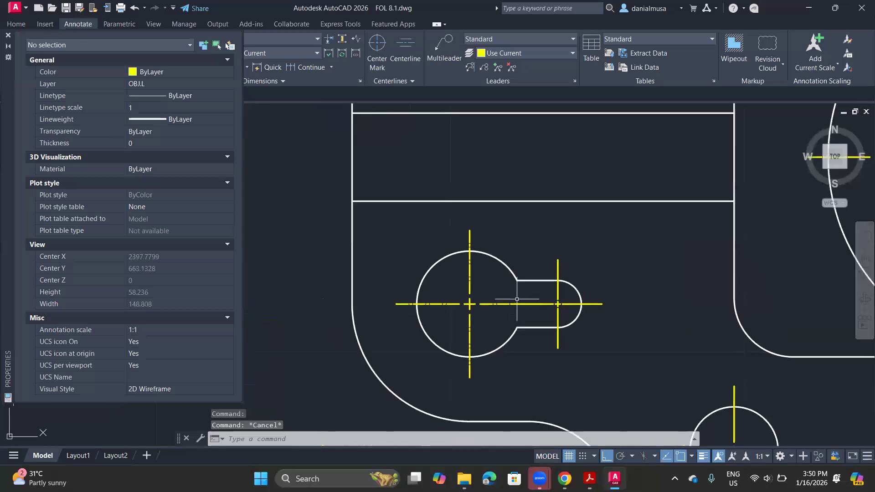
middle_click_drag(607, 268, 461, 348)
scroll(463, 338, "down", 2)
scroll(464, 338, "down", 2)
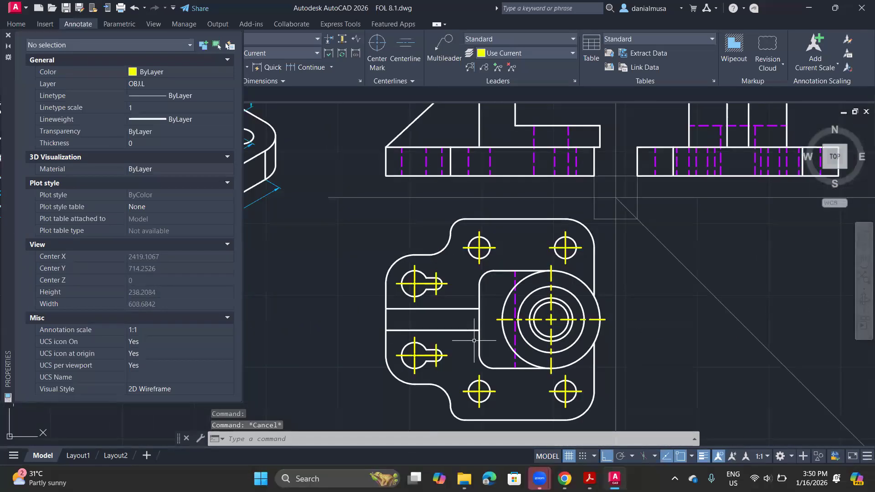
Step: Set the linetype scale of the vertical hidden line crossing the boss circles in the top view to 1.5
scroll(522, 294, "up", 2)
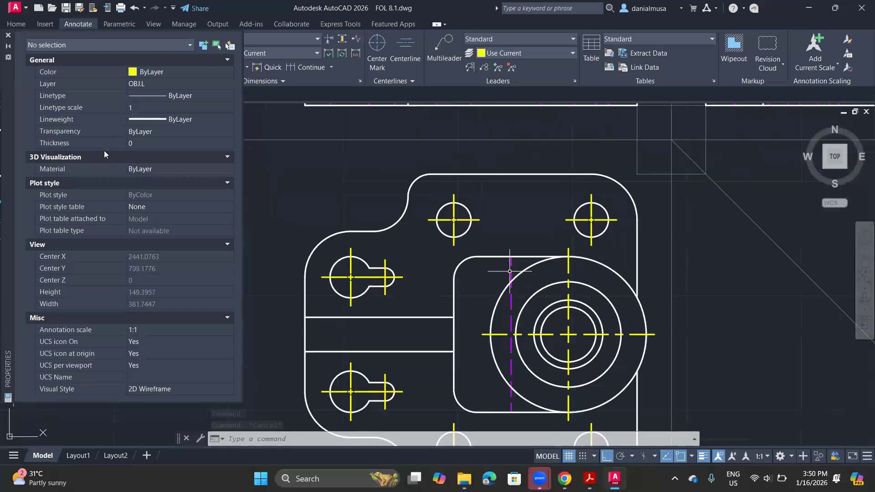
left_click(510, 272)
left_click(138, 107)
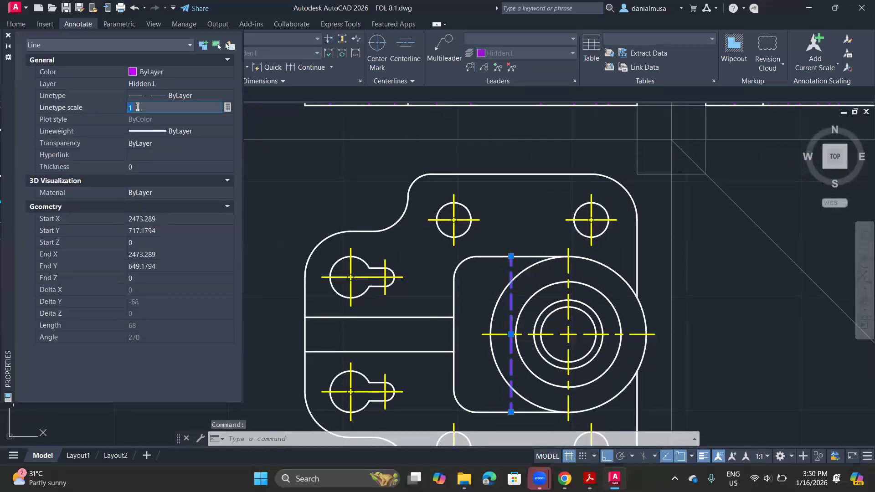
type(".5")
key("Return")
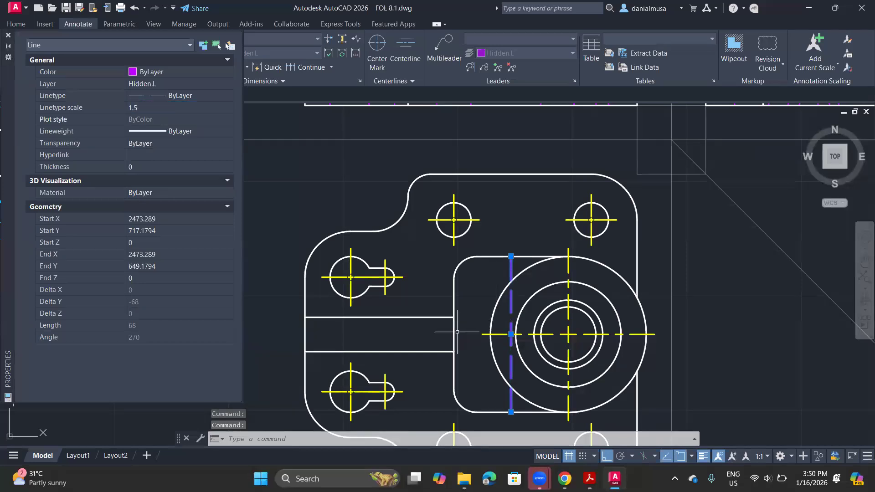
key("Escape")
Step: Add center marks to the convex, concave and outer corner arcs at the upper-left of the top view's base-plate outline
scroll(505, 314, "down", 4)
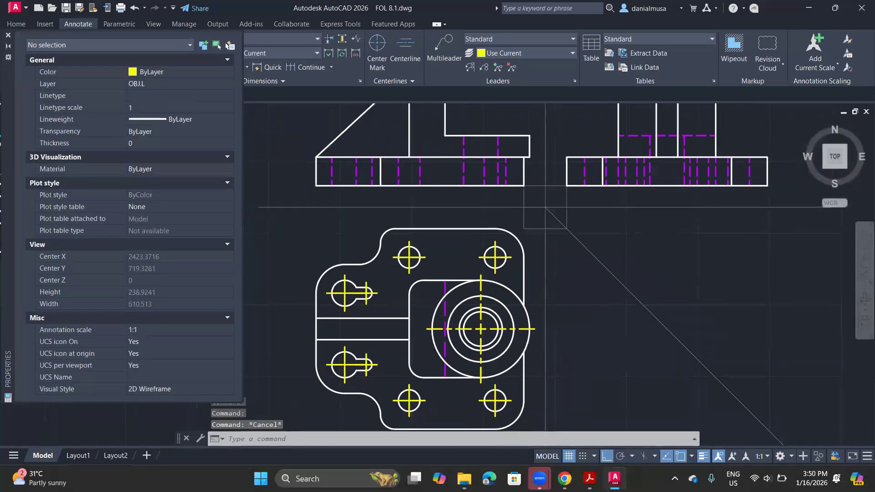
mouse_move(445, 296)
middle_mouse_down()
mouse_move(407, 357)
mouse_move(409, 370)
middle_mouse_up()
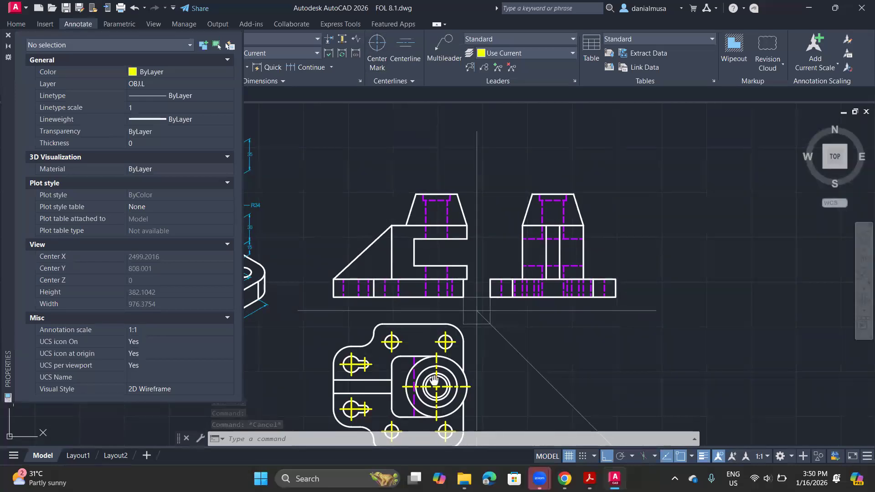
scroll(465, 331, "up", 3)
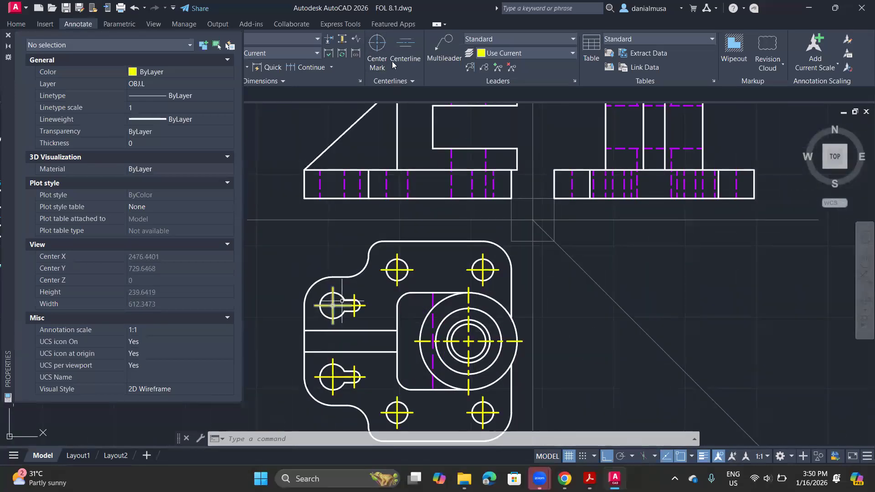
left_click(377, 45)
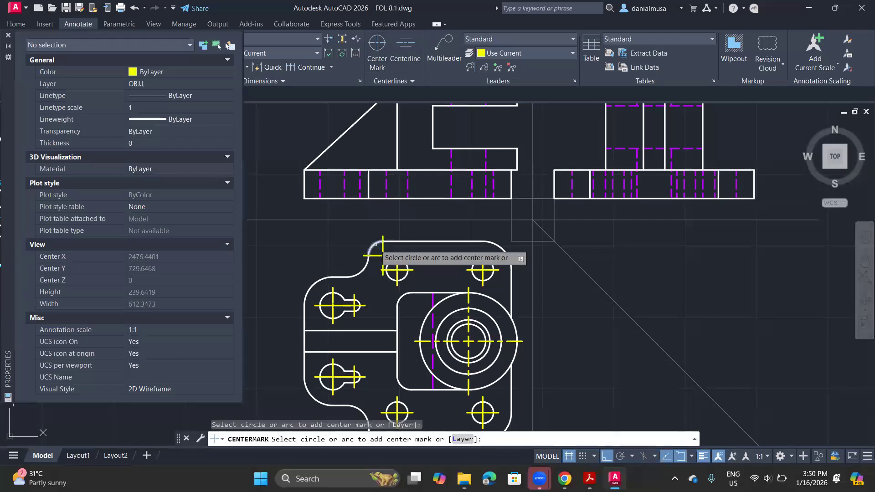
left_click(355, 275)
left_click(314, 287)
middle_click_drag(314, 286, 325, 252)
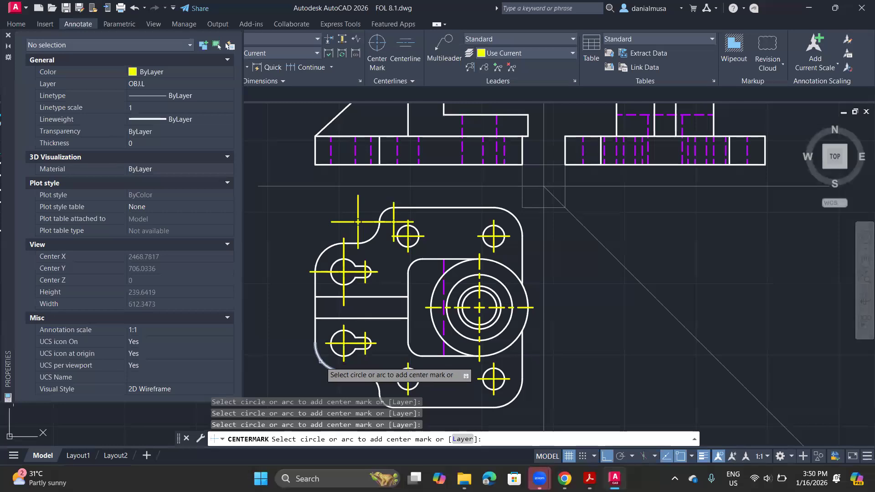
Step: Add center marks to the three lower-left outline arcs and the right-hand rounded corners of the base plate in the top view
left_click(320, 361)
middle_click_drag(381, 387, 375, 360)
left_click(374, 372)
left_click(374, 372)
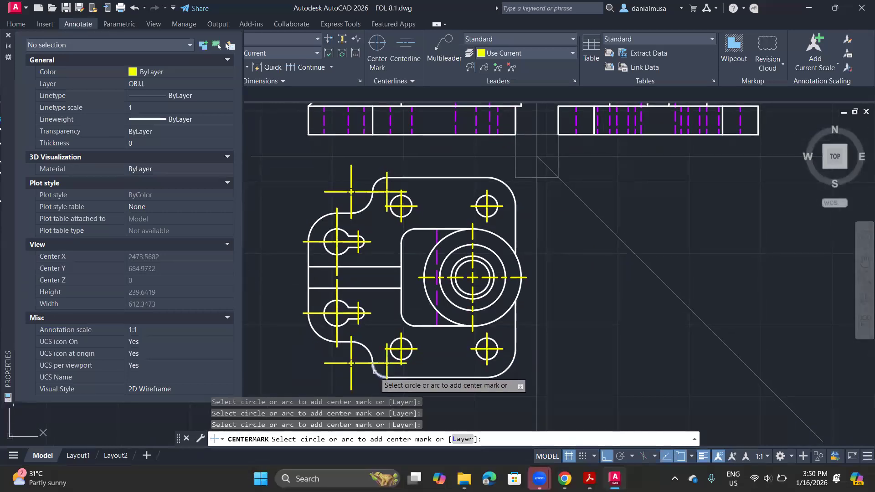
left_click(502, 369)
Step: Create a centerline between the two vertical hidden lines of the boss hole in the front view
middle_click_drag(523, 319, 485, 401)
scroll(473, 274, "down", 2)
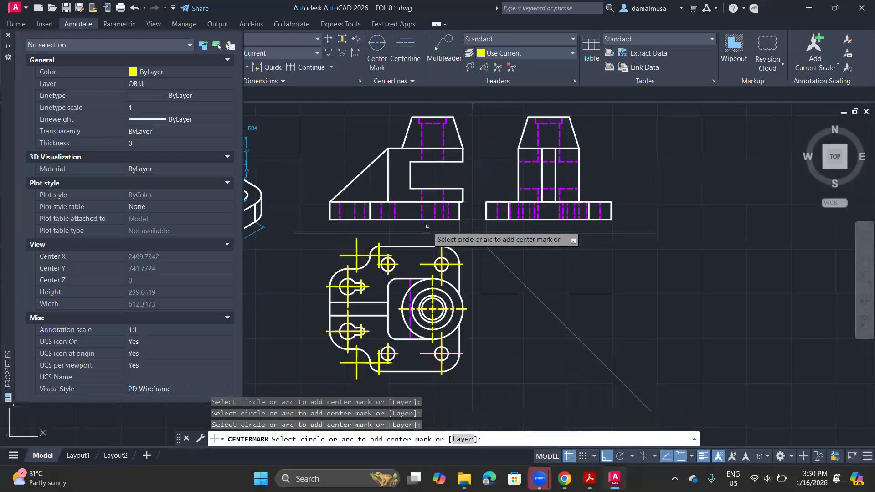
middle_click_drag(426, 229, 451, 338)
mouse_move(460, 392)
middle_mouse_down()
mouse_move(506, 342)
mouse_move(559, 400)
mouse_move(573, 440)
middle_mouse_up()
scroll(546, 354, "up", 2)
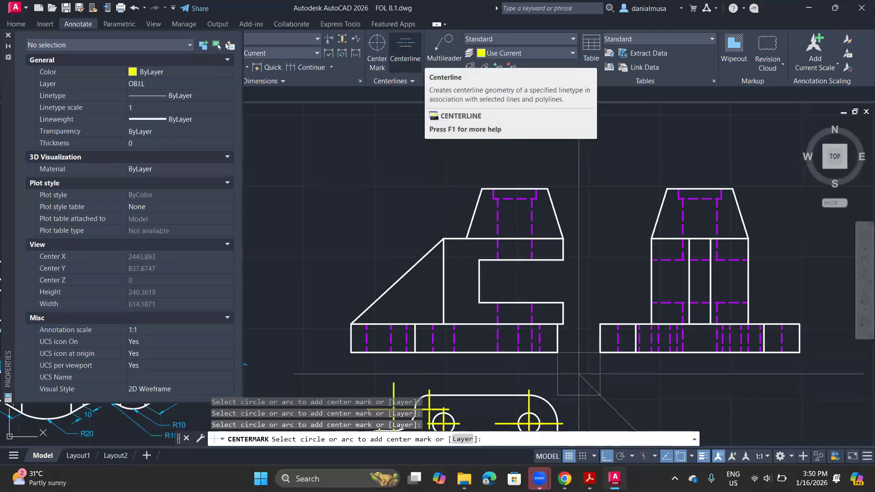
left_click(405, 48)
middle_click_drag(506, 216, 474, 251)
left_click(466, 253)
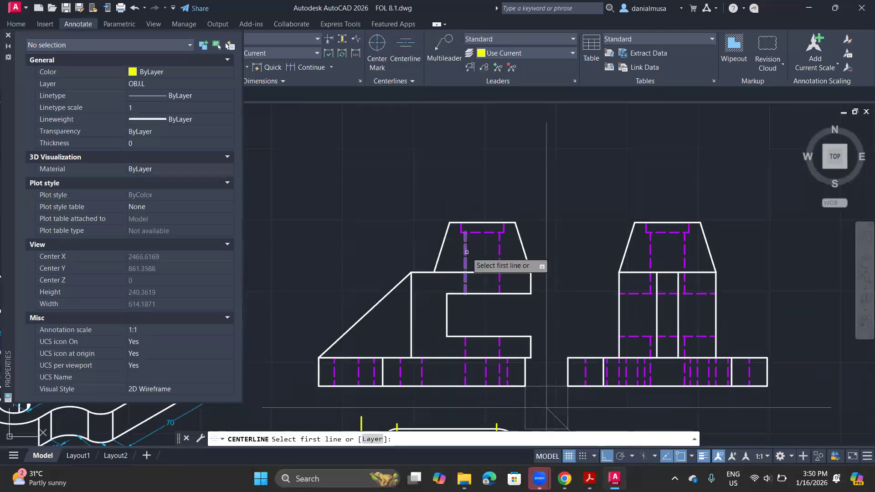
left_click(499, 255)
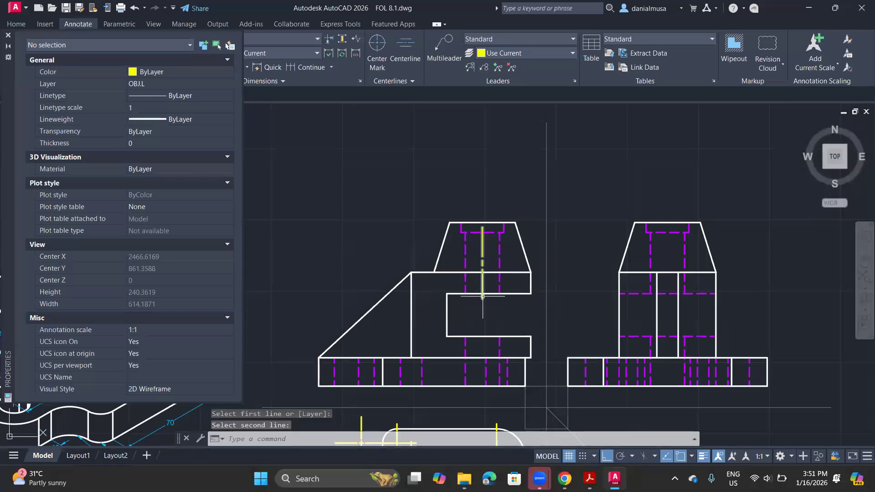
Step: Move the front view's boss centerline down so its midpoint lies on the upper edge of the open slot
left_click(482, 263)
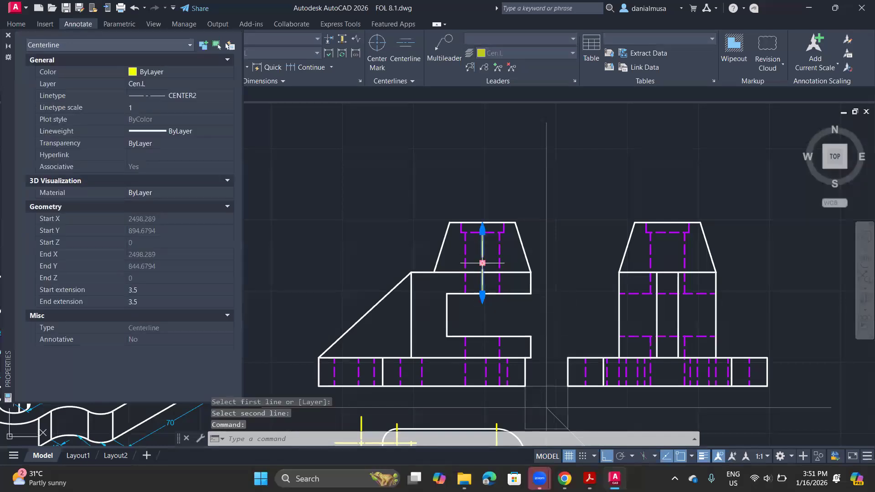
left_click(482, 263)
left_click(482, 293)
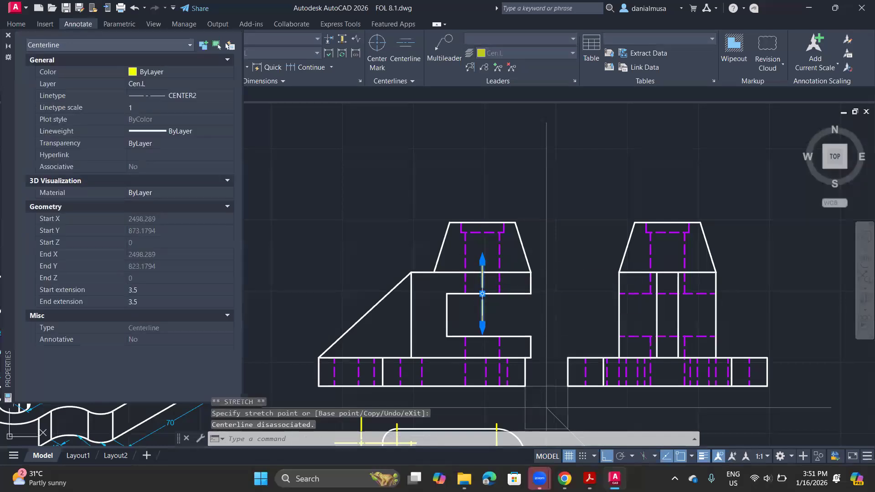
Step: Stretch the upper and lower ends of the front view's boss centerline to 65 from its midpoint
left_click(482, 263)
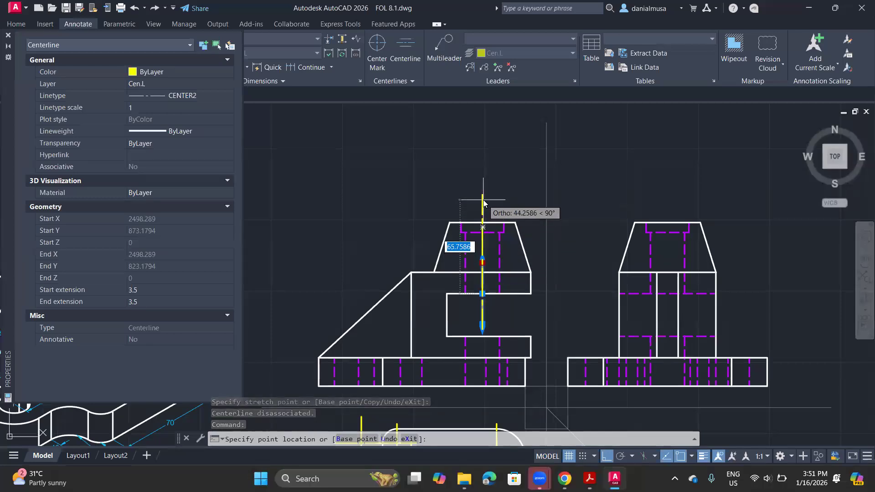
type("65")
key("Return")
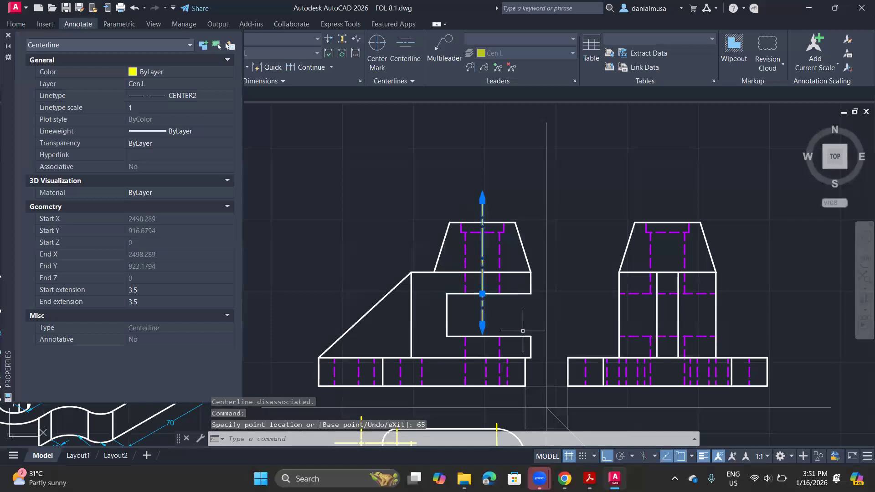
middle_click_drag(482, 325, 474, 287)
left_click(473, 287)
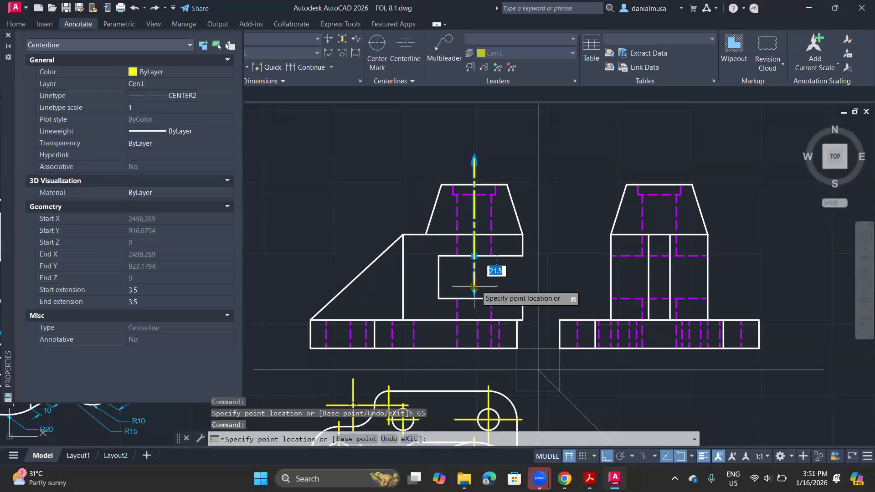
type("65")
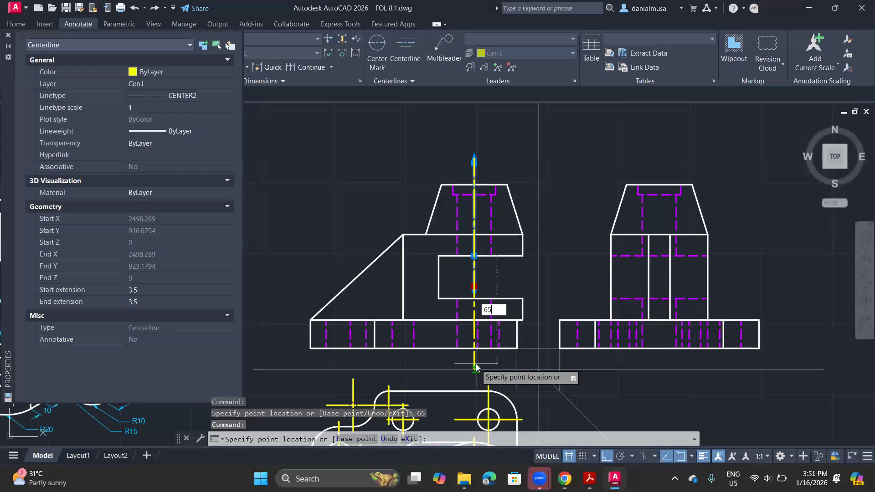
key("Escape")
key("Escape")
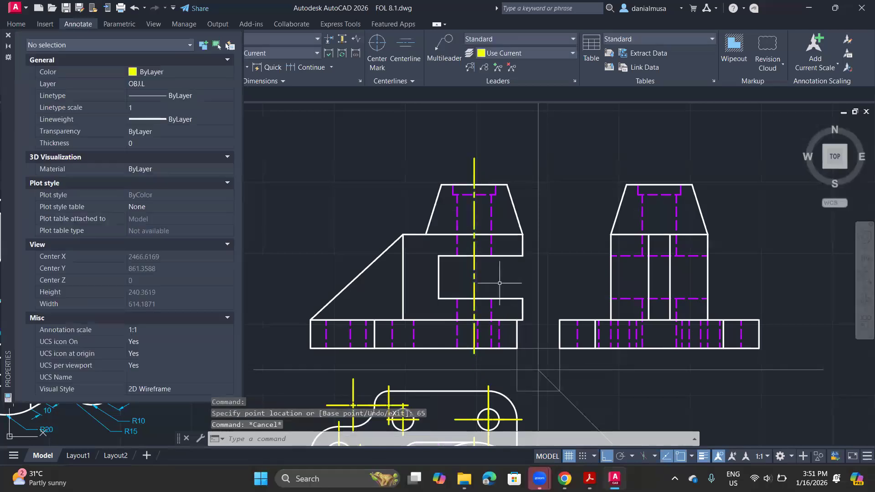
Step: Create a centerline between the two vertical hidden lines of the boss hole in the side view
scroll(456, 291, "down", 3)
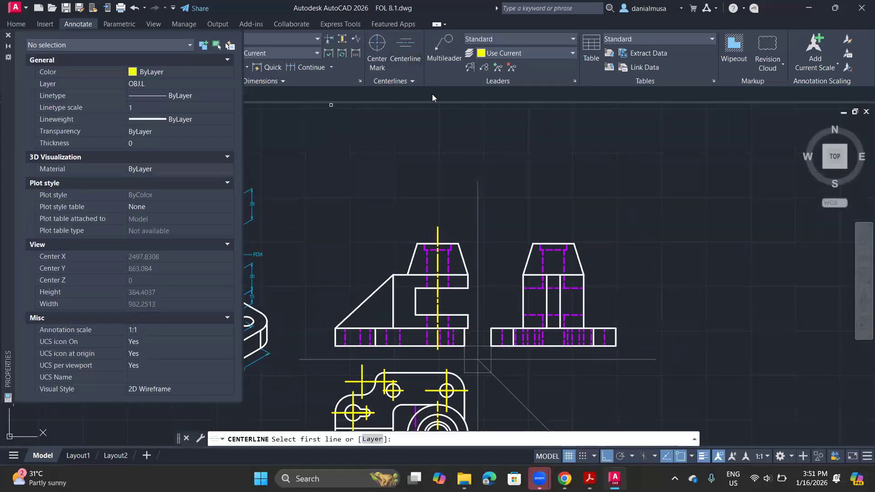
left_click(542, 269)
left_click(563, 265)
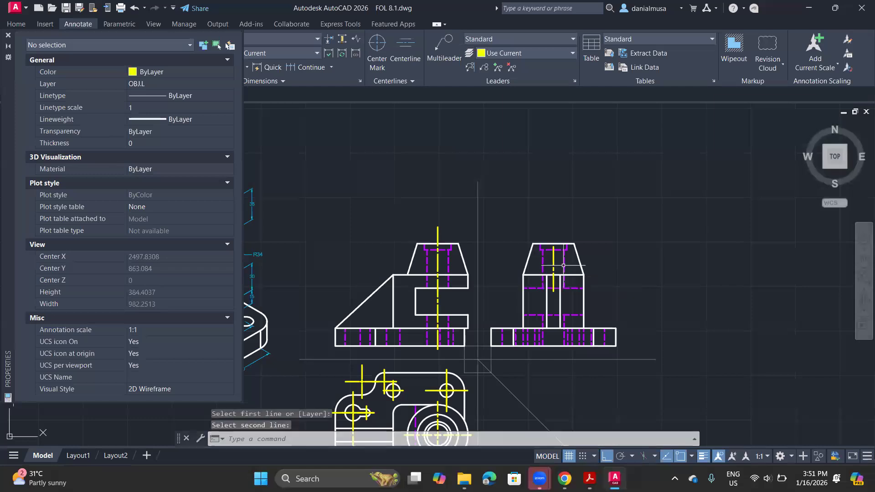
Step: Move the side view's boss centerline down to the upper horizontal hidden line and stretch its ends past the boss top and the base bottom
left_click(553, 270)
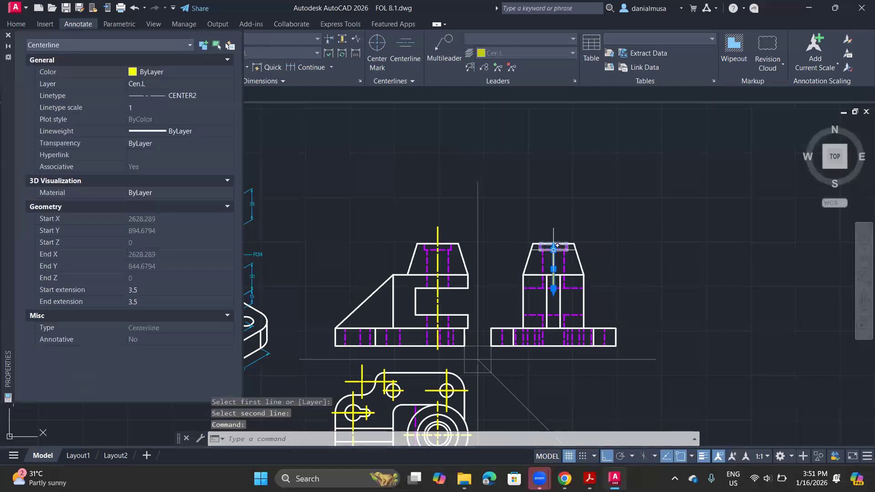
left_click(554, 270)
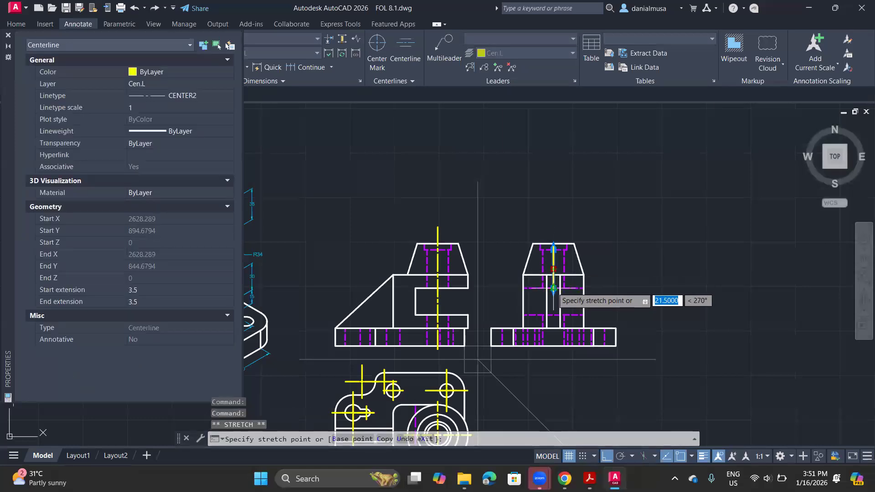
left_click(553, 288)
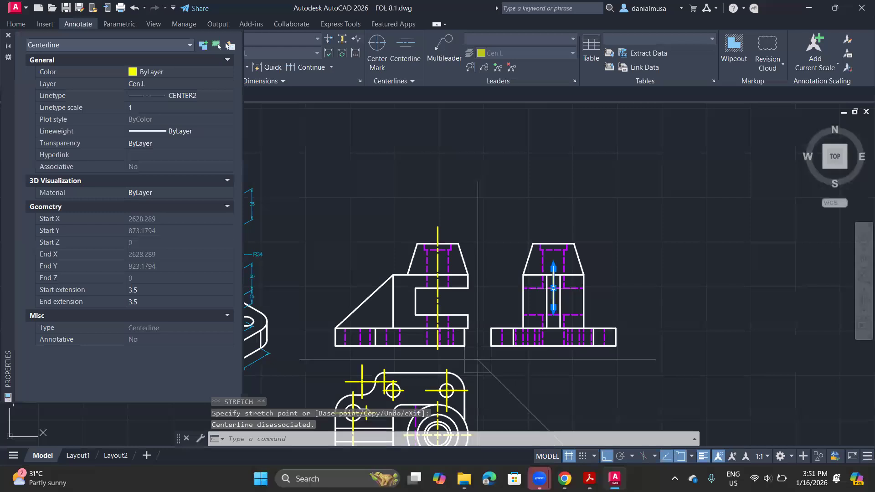
left_click(553, 228)
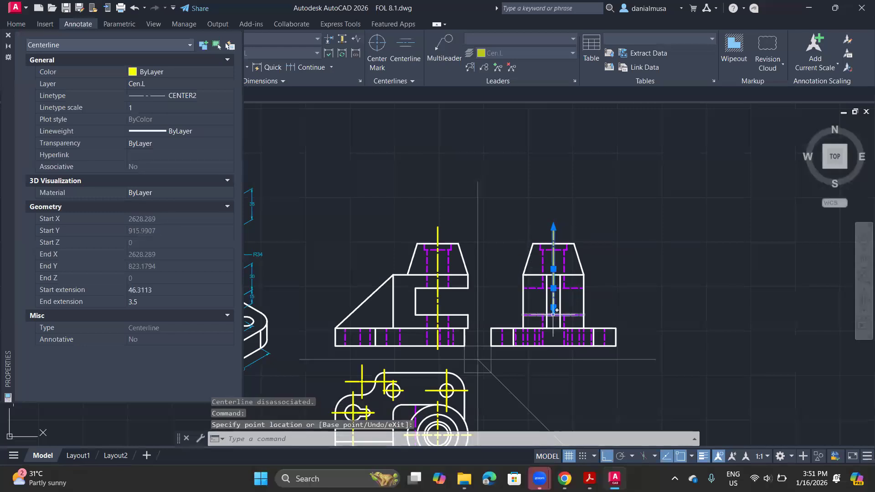
left_click(557, 353)
key("Escape")
middle_click_drag(448, 331, 481, 287)
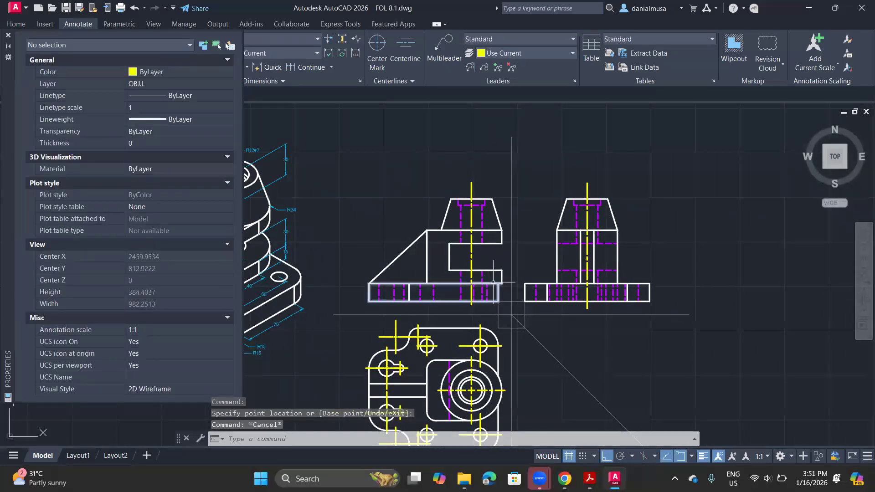
scroll(439, 297, "up", 2)
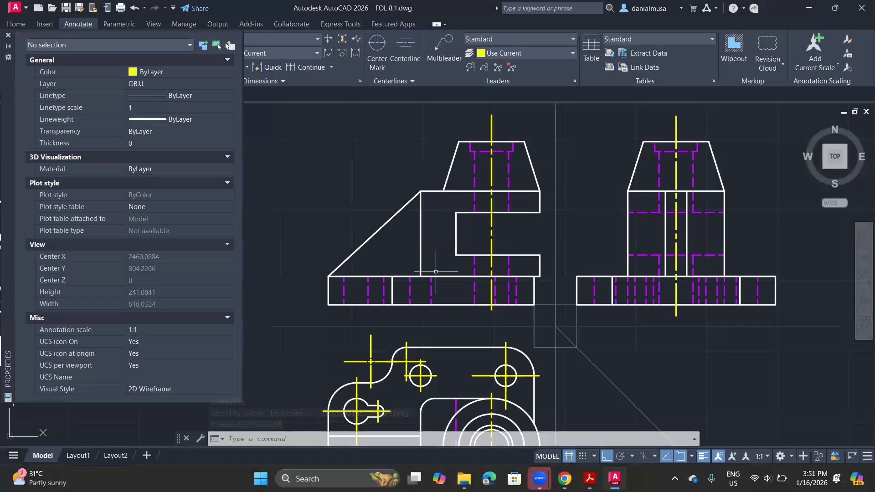
scroll(436, 272, "down", 2)
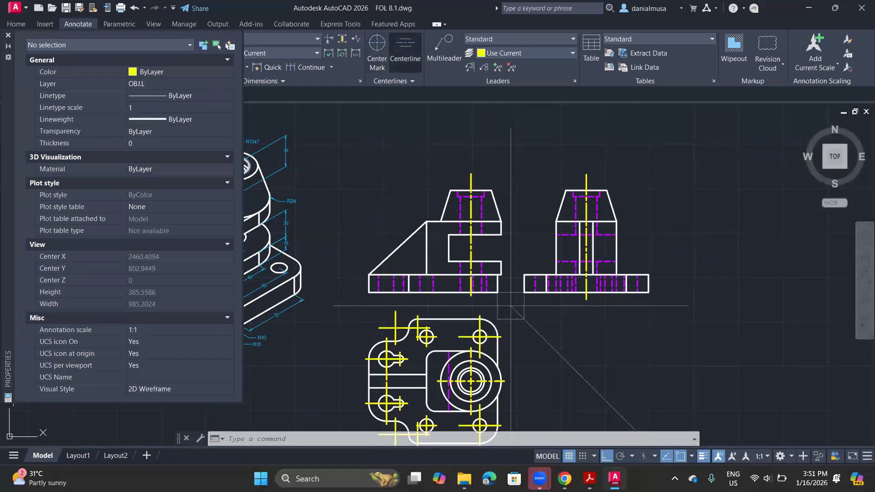
left_click(404, 51)
scroll(391, 305, "up", 2)
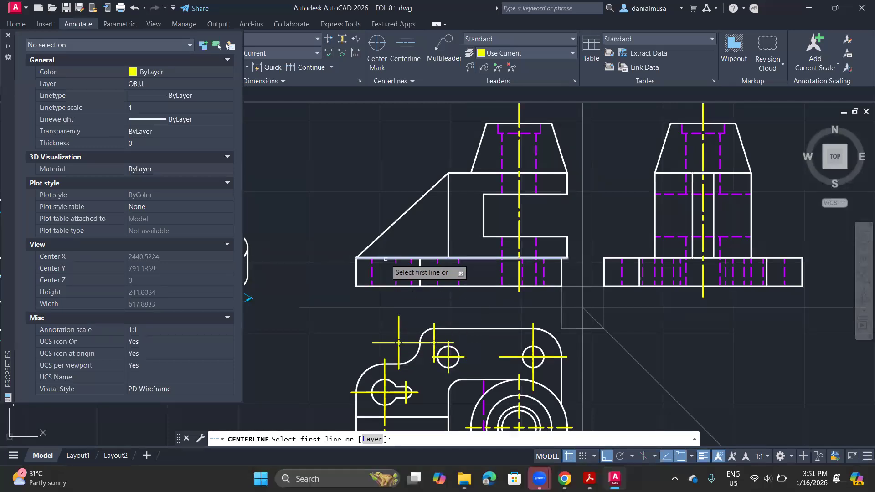
key("Escape")
Step: Add center marks to the two rounded left-hand corners of the boss block in the top view
middle_click_drag(550, 337, 546, 317)
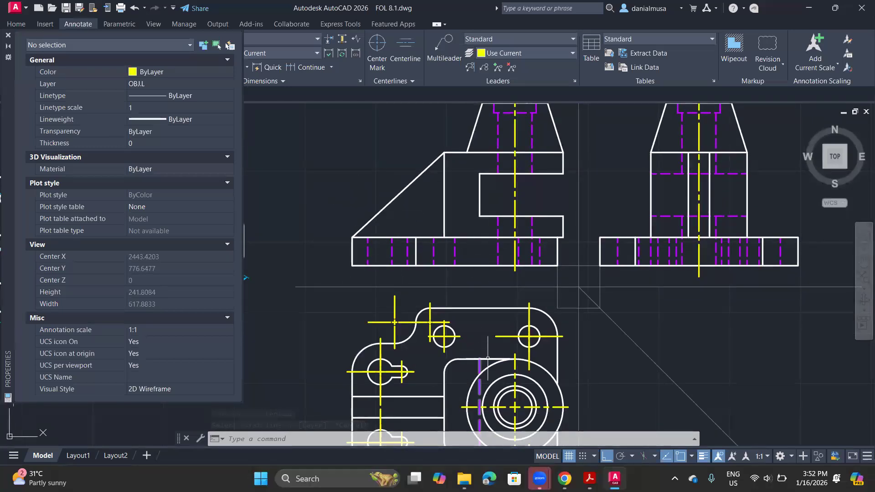
middle_click_drag(544, 326, 533, 373)
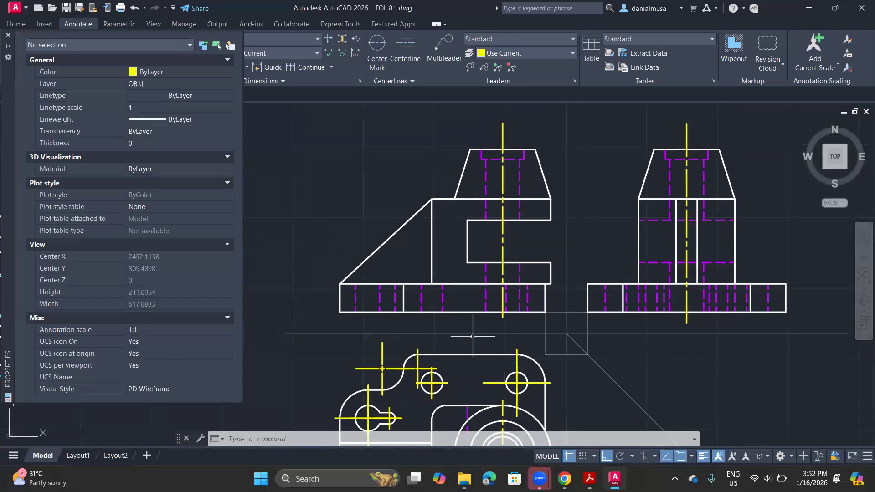
middle_click_drag(431, 345, 410, 279)
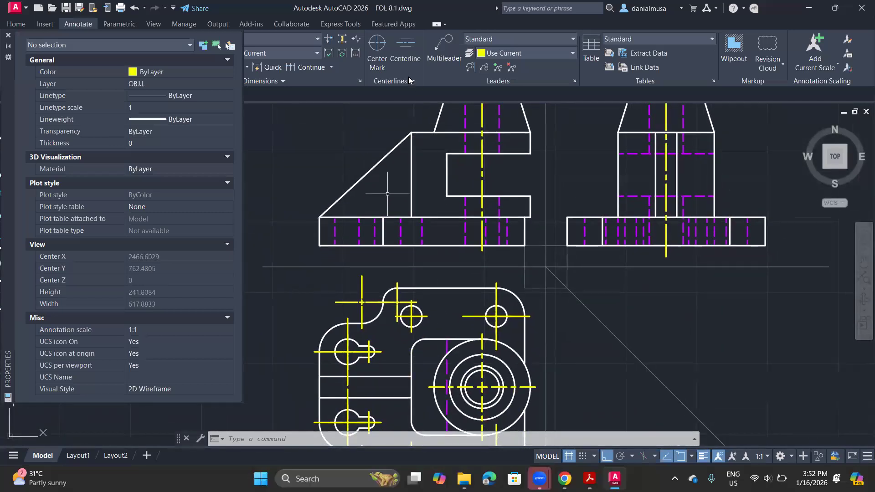
left_click(377, 50)
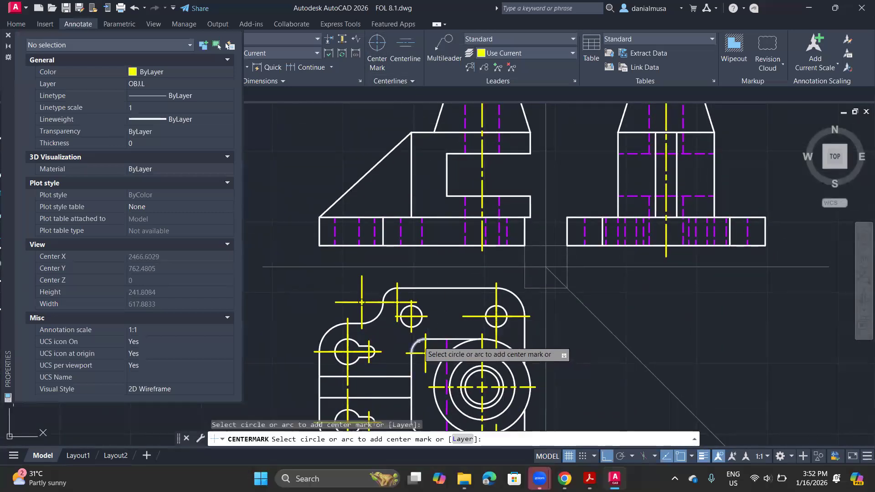
mouse_move(418, 360)
middle_mouse_down()
mouse_move(407, 286)
mouse_move(414, 369)
middle_mouse_up()
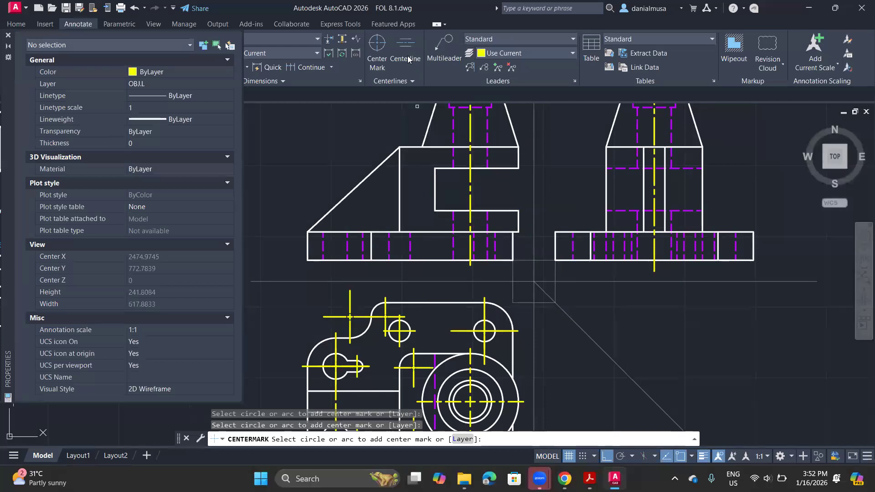
key("Escape")
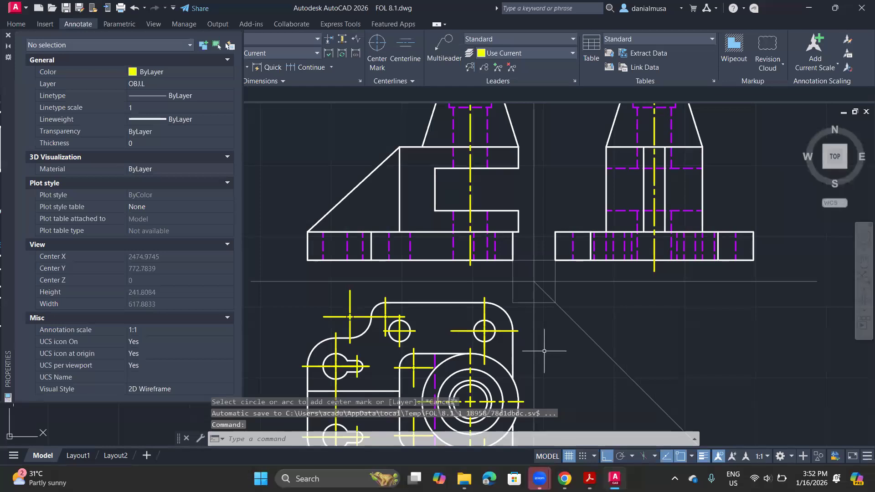
Step: Create a new layer named DIM.L and set its color to index 130
scroll(501, 355, "down", 3)
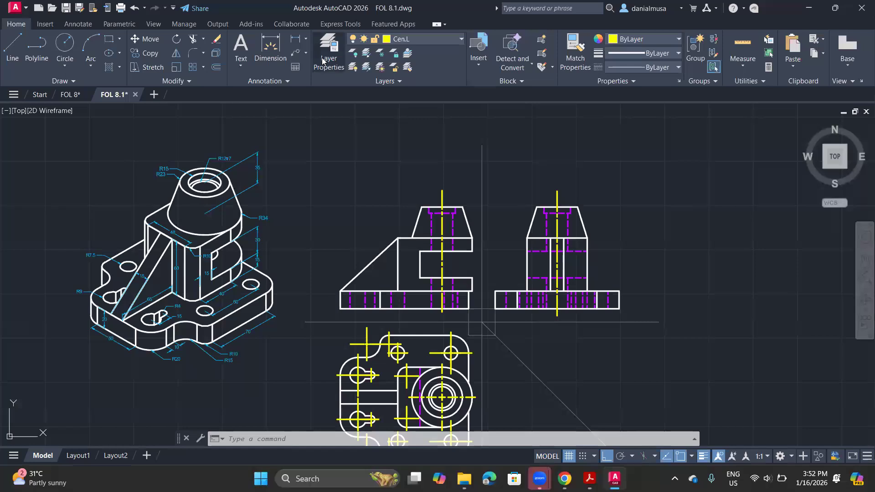
left_click(322, 60)
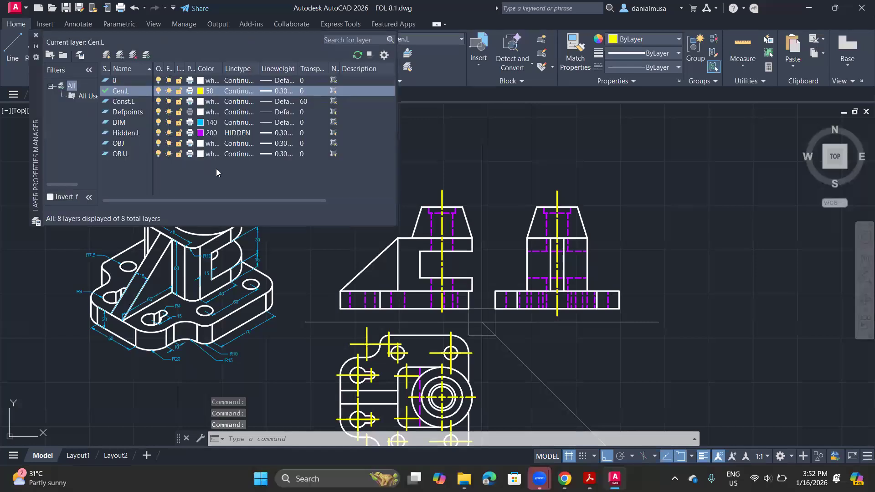
right_click(210, 166)
left_click(237, 210)
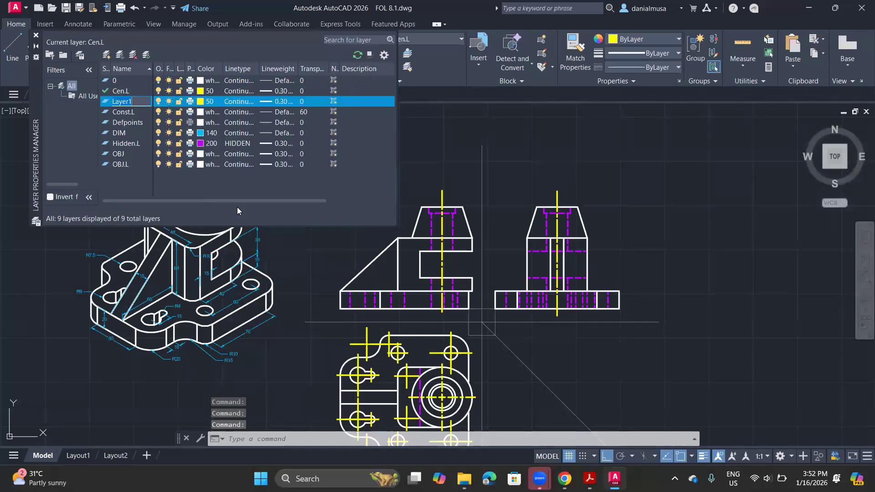
type("DIM.L")
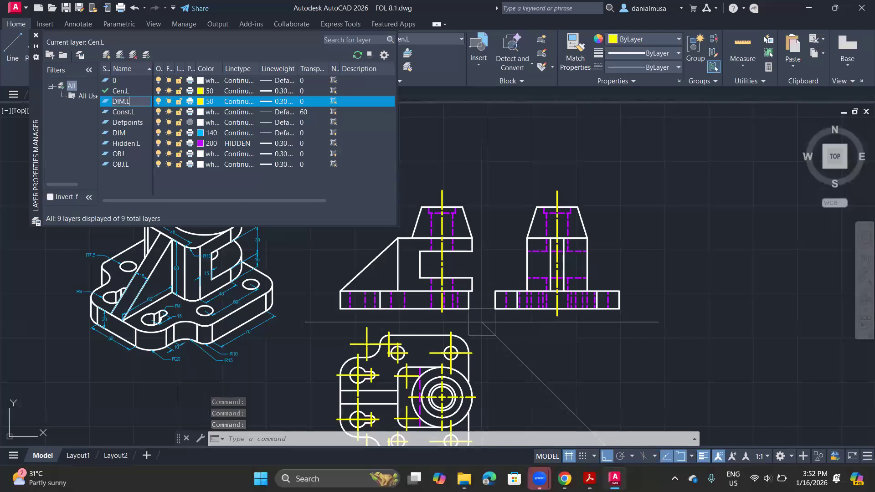
left_click(201, 101)
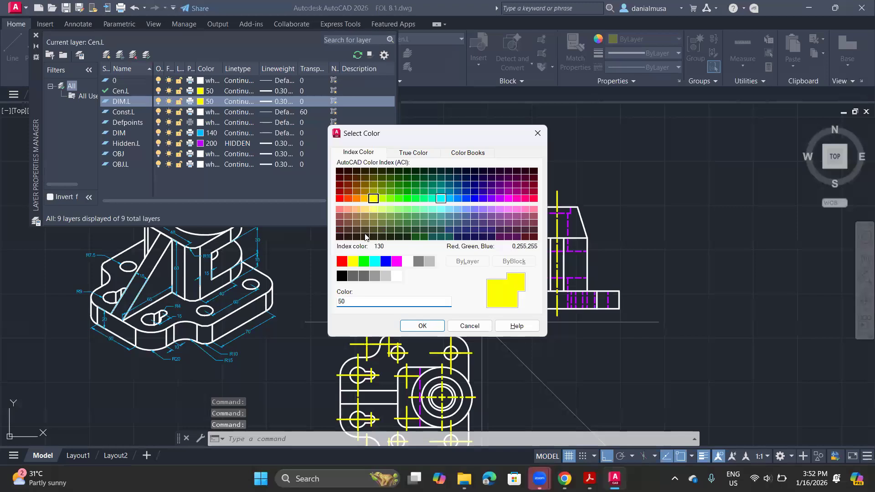
key("Return")
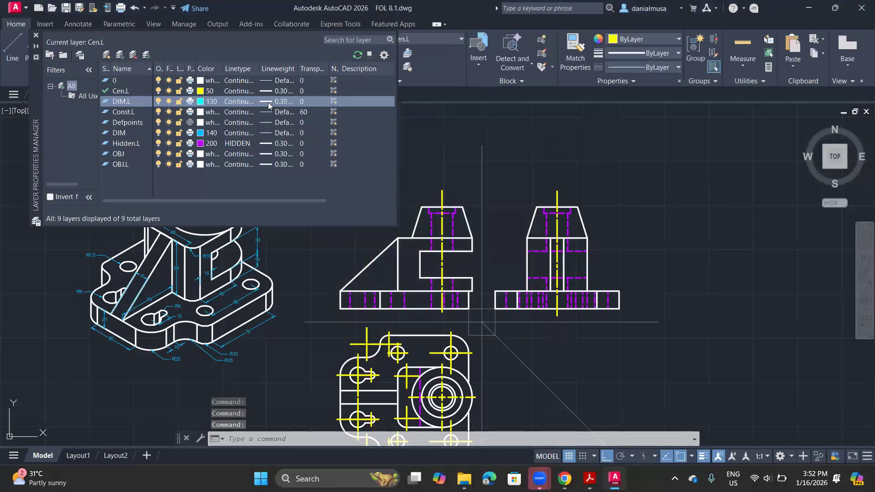
Step: Set the DIM.L layer's lineweight to 0.00 mm and close the layer manager
left_click(283, 101)
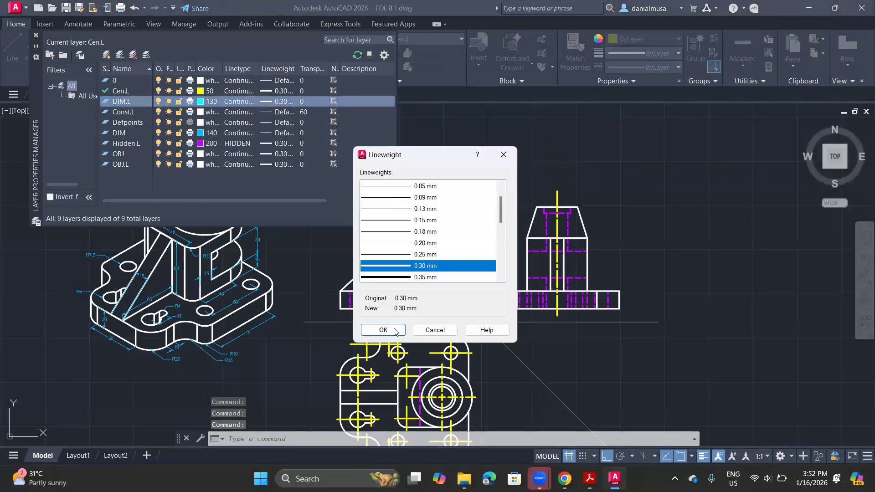
scroll(383, 197, "up", 1)
left_click(383, 197)
key("Return")
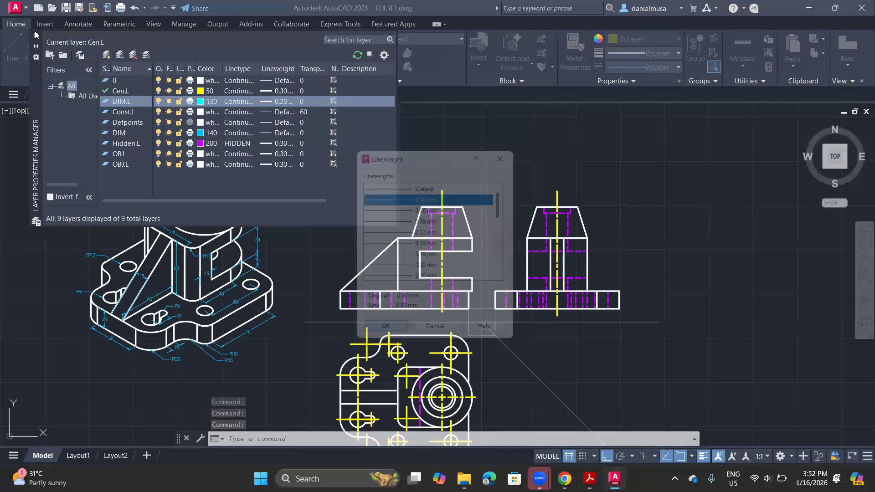
left_click(36, 35)
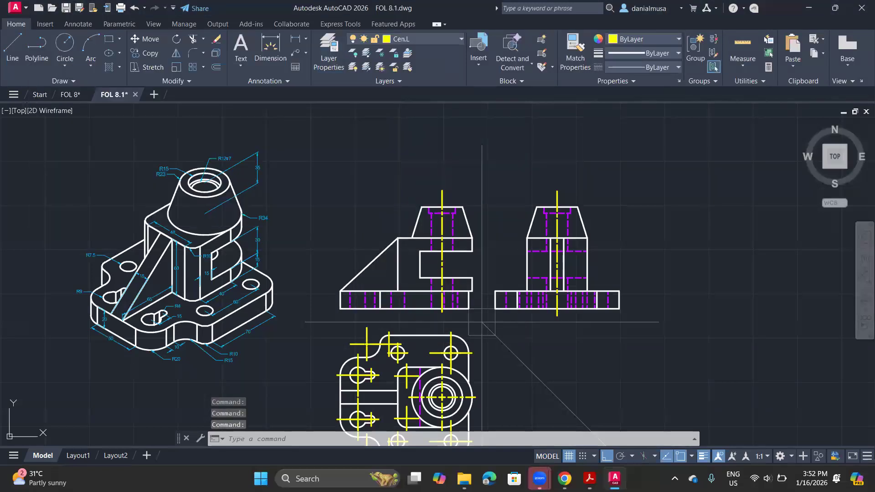
Step: Make DIM.L the current layer for dimensioning the front and side views
scroll(494, 278, "up", 2)
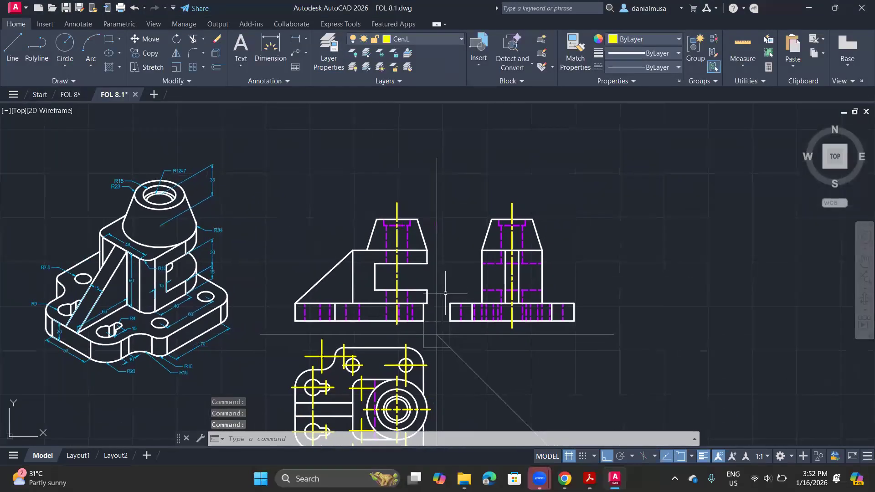
middle_click_drag(439, 211, 416, 253)
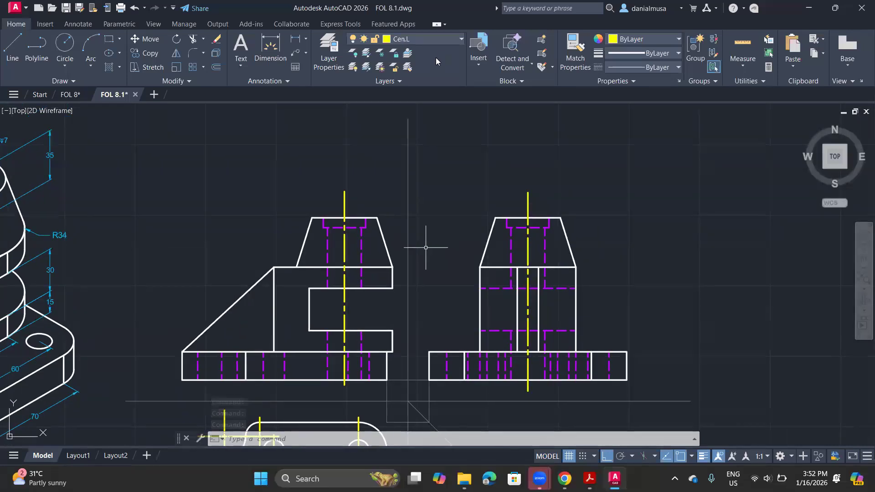
left_click(417, 39)
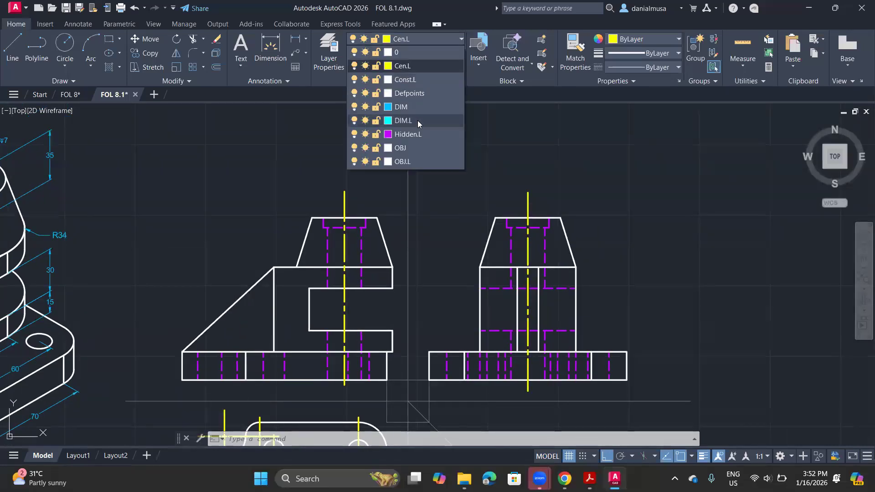
left_click(417, 121)
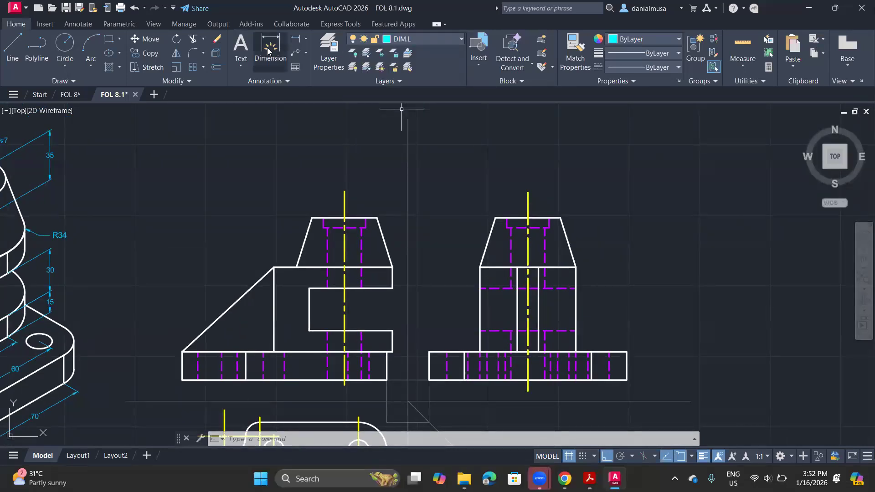
Step: Dimension the overall length of the base plate below the front view's bottom edge
left_click(267, 50)
middle_click_drag(283, 306, 363, 276)
left_click(264, 350)
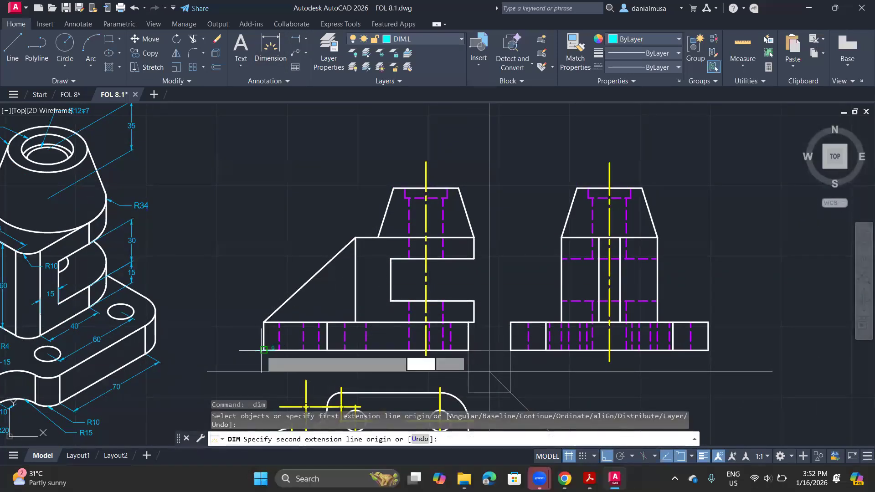
left_click(468, 349)
left_click(489, 370)
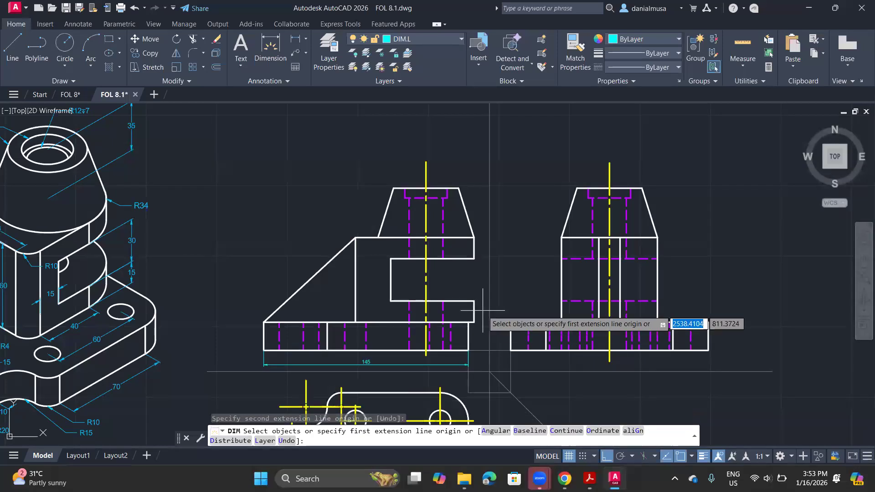
key("Escape")
Step: Create a new dimension style as a copy of ISO-25 and open its settings
scroll(360, 363, "up", 2)
middle_click_drag(360, 363, 367, 322)
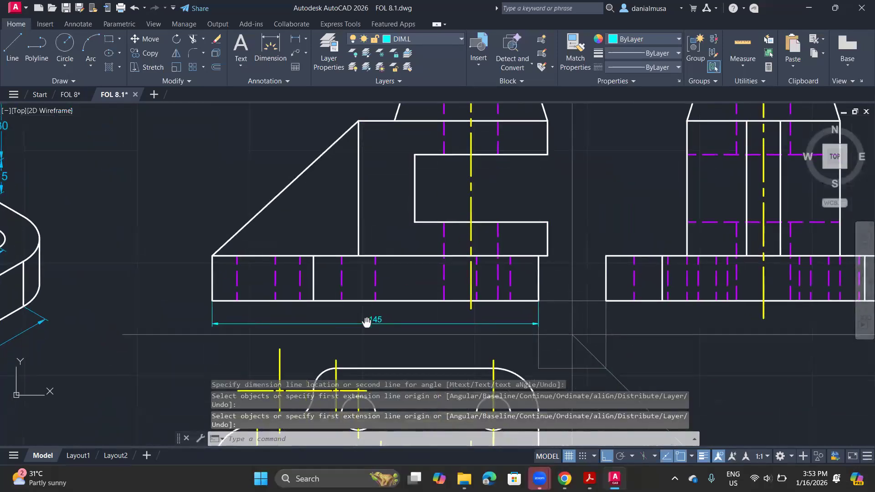
key("Escape")
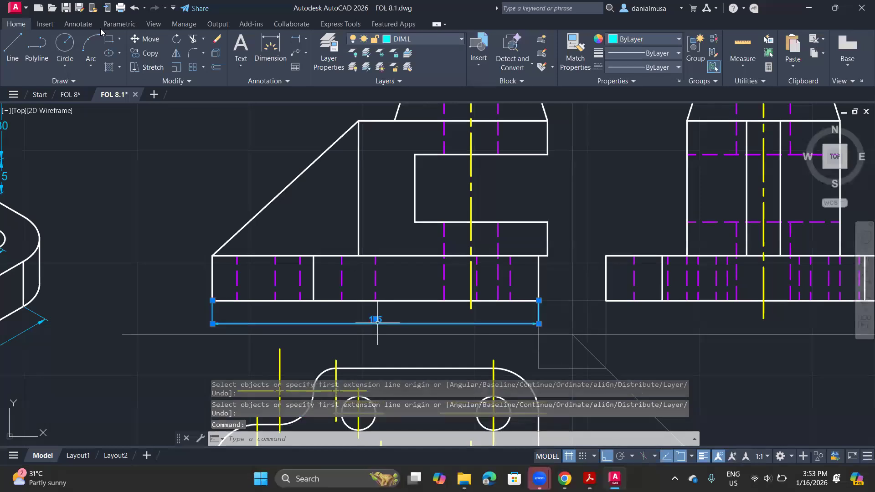
scroll(70, 30, "up", 2)
left_click(70, 25)
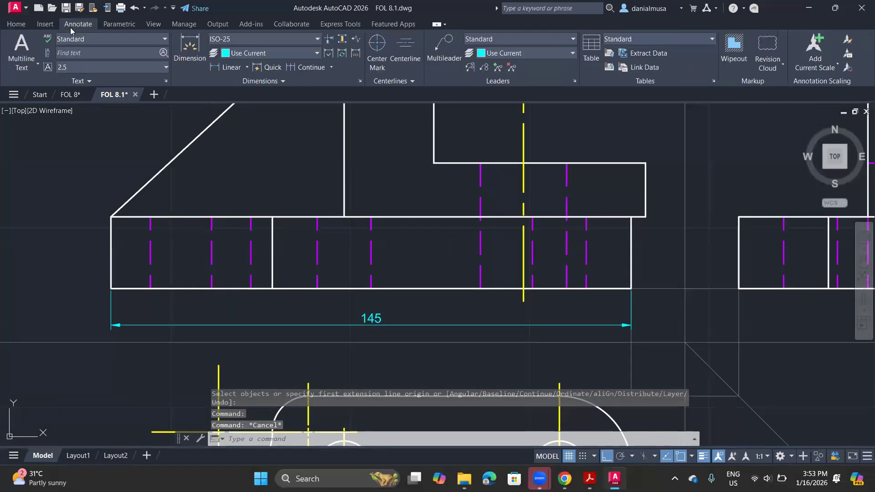
left_click(317, 39)
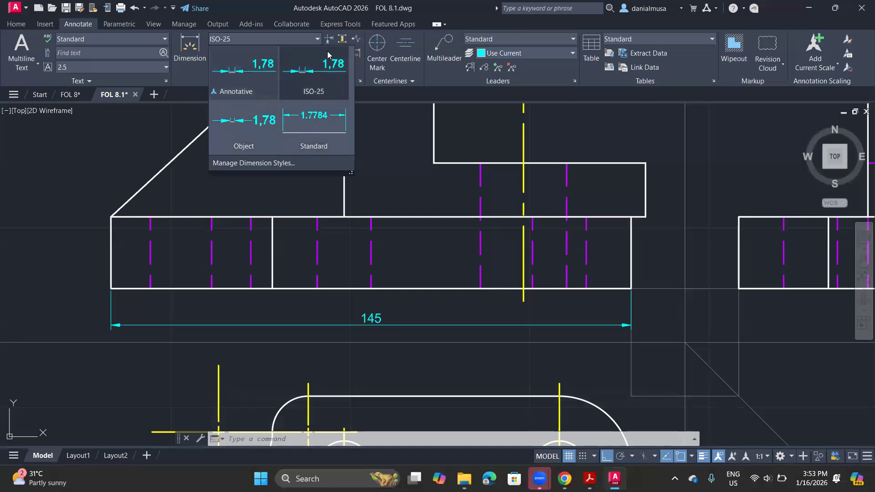
left_click(294, 163)
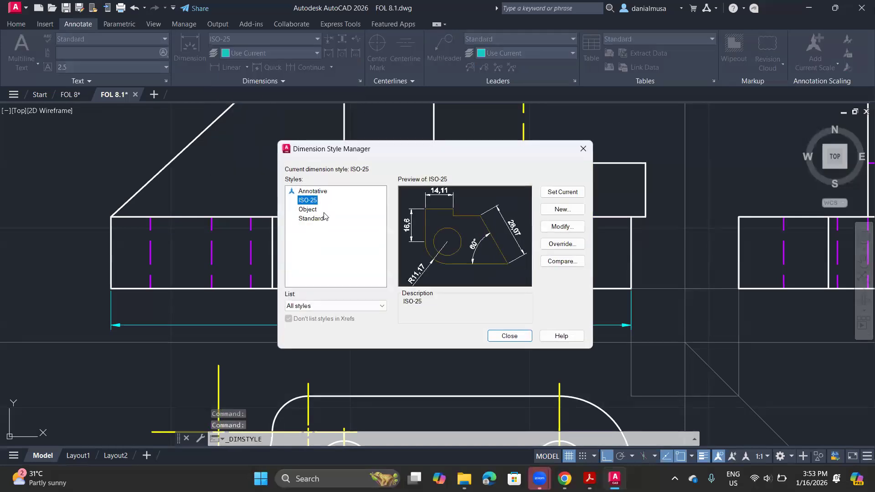
left_click(563, 209)
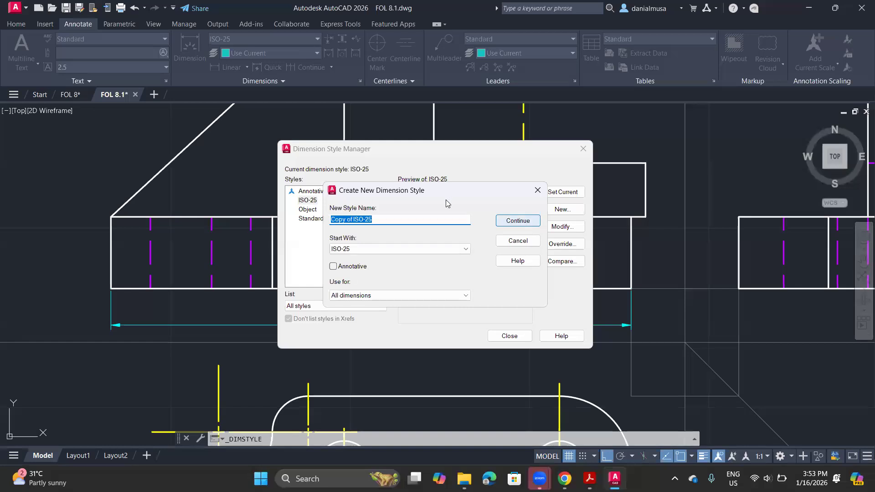
left_click(506, 223)
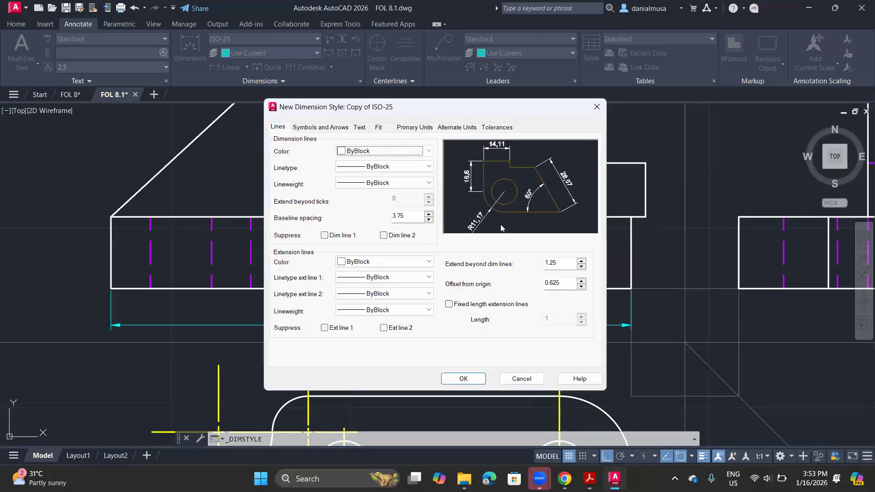
key("alt+Tab")
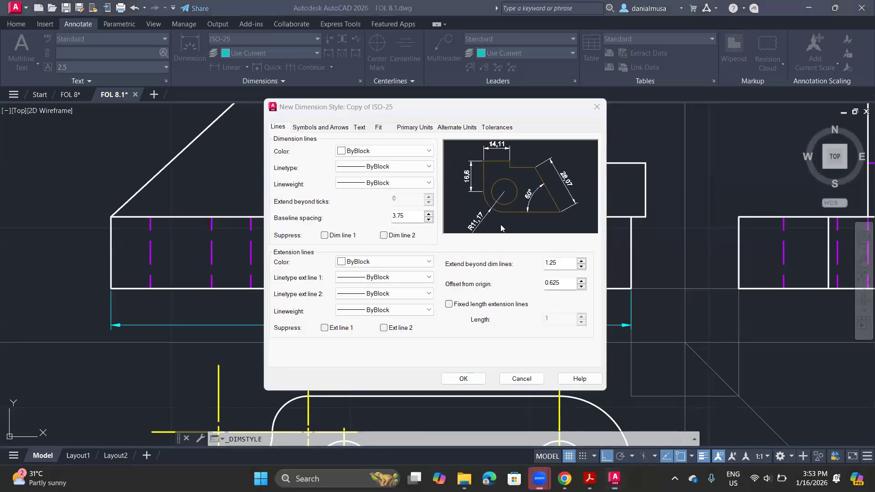
Step: Set the new style's text height to 3, text alignment to Horizontal and vertical text placement to Centered
left_click(358, 128)
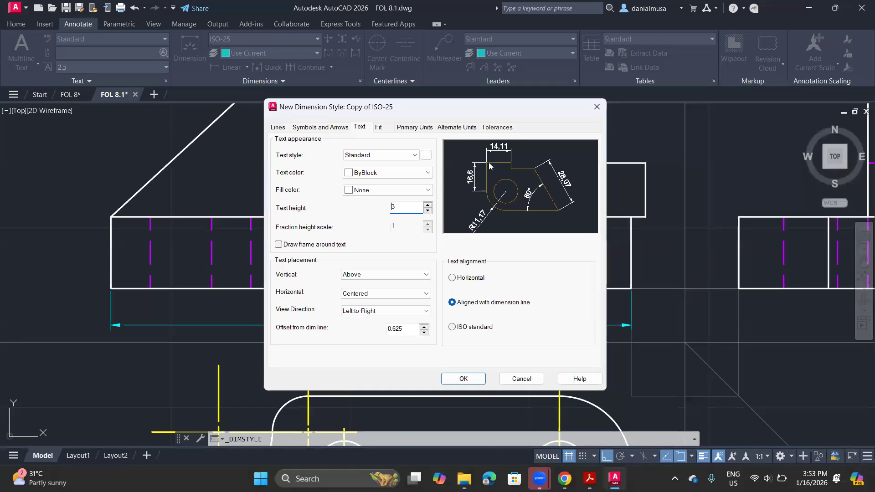
left_click(452, 278)
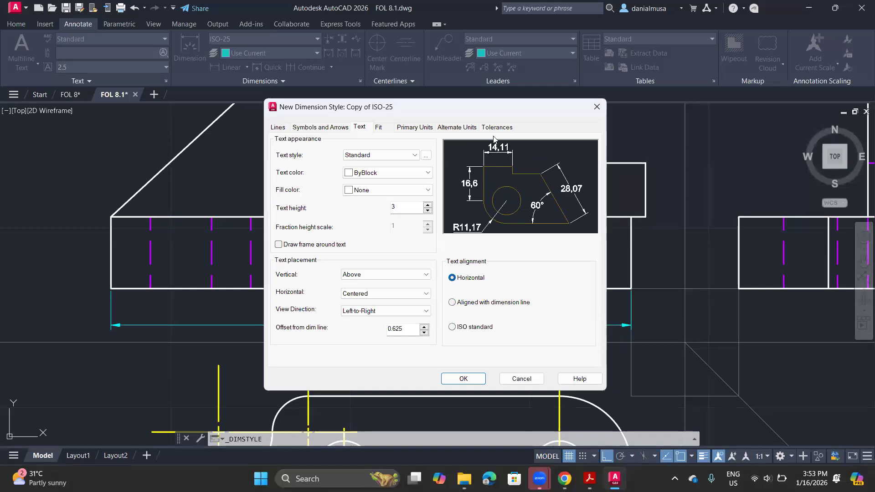
left_click(424, 274)
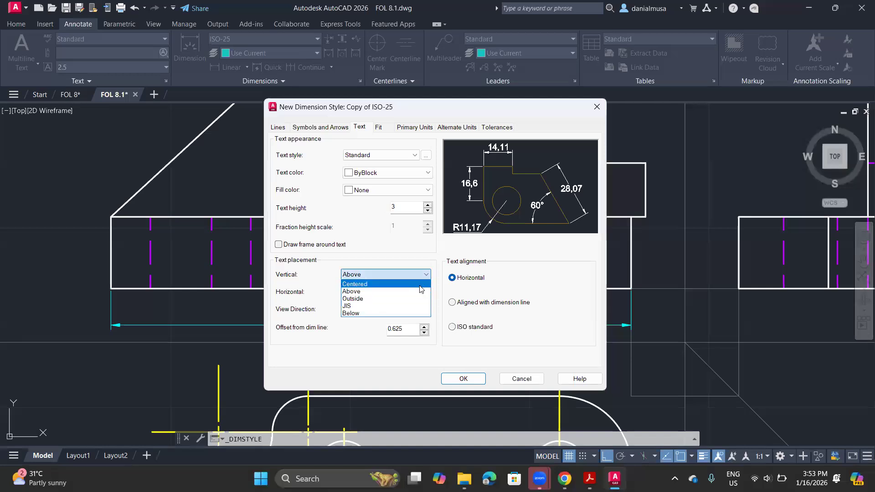
left_click(419, 284)
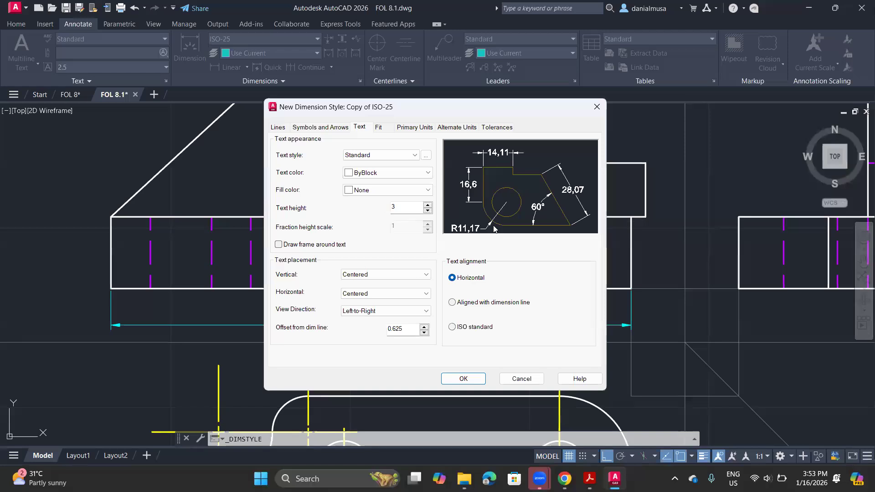
Step: Disable drawing dimension lines between extension lines, set center marks to None, and save the new dimension style
left_click(419, 129)
left_click(441, 128)
left_click(380, 130)
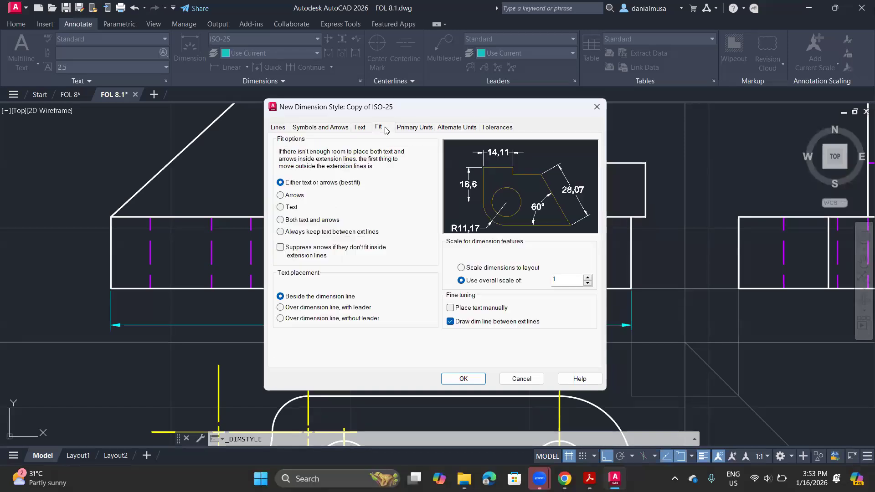
left_click(450, 321)
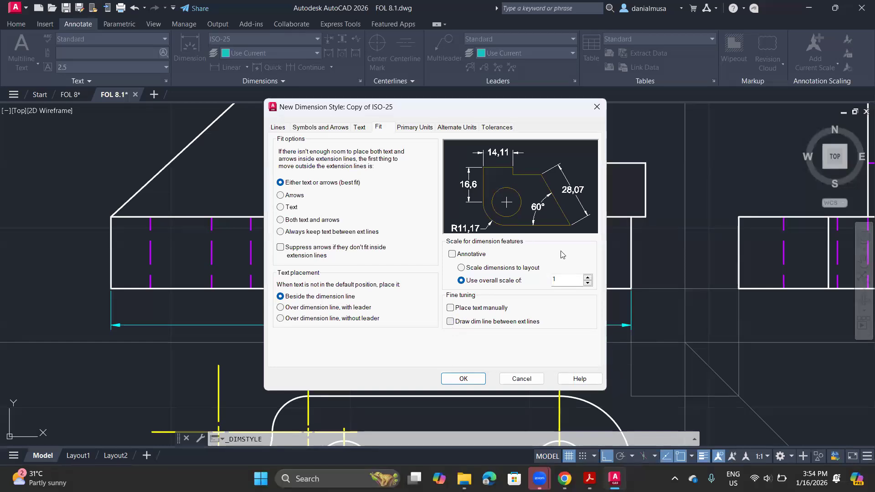
left_click(312, 128)
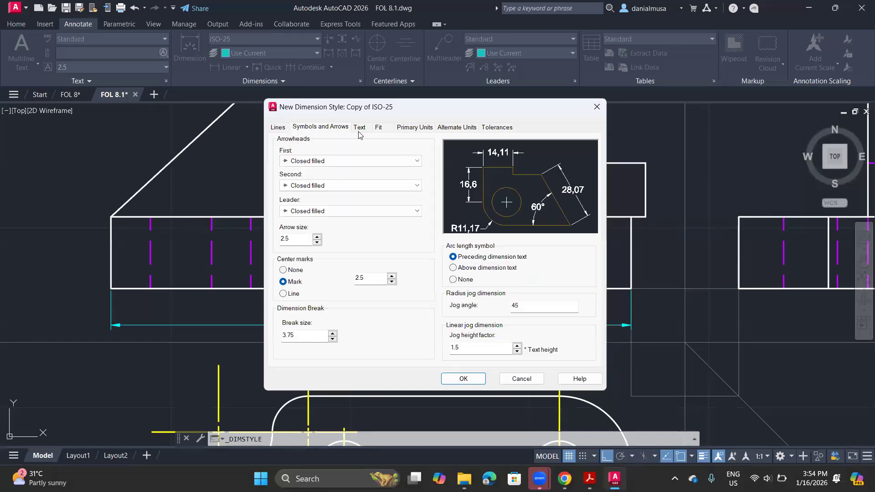
left_click(283, 270)
left_click(463, 379)
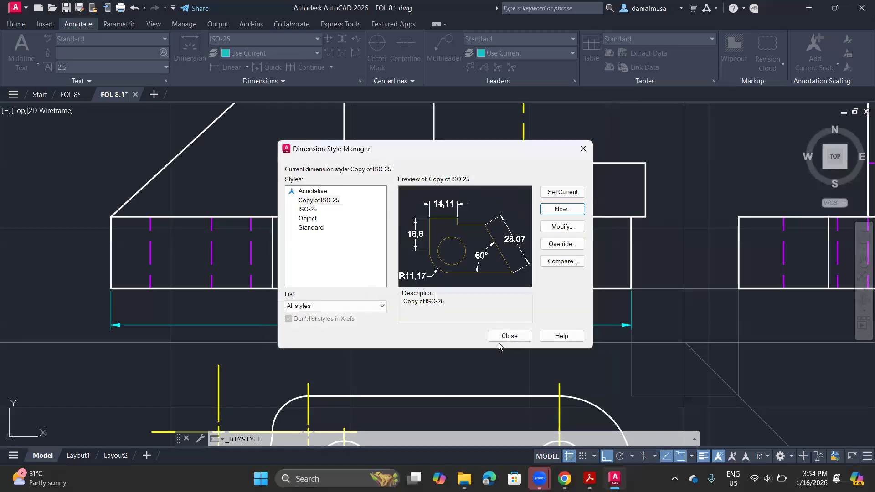
left_click(506, 336)
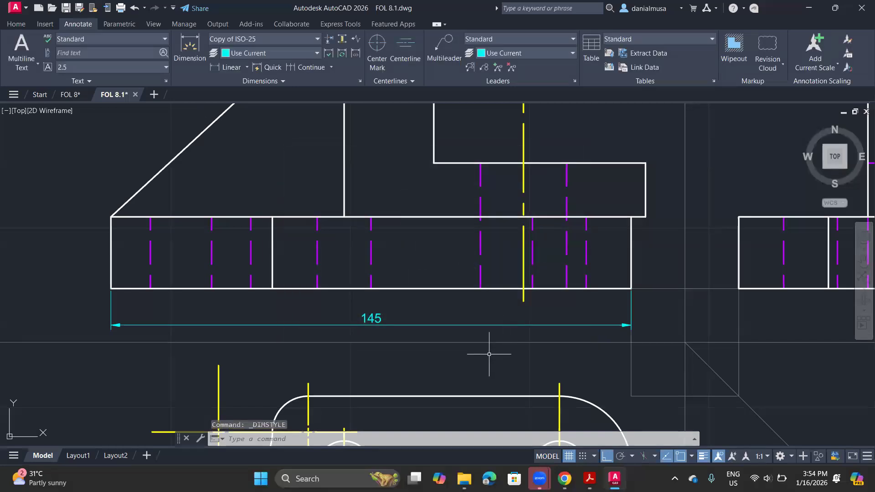
Step: Apply the Copy of ISO-25 style to the overall length dimension below the front view
left_click(375, 325)
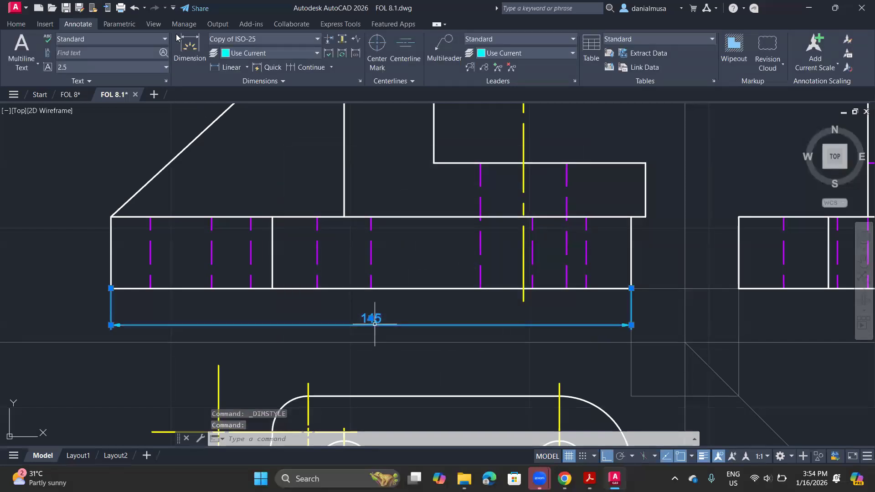
left_click(240, 38)
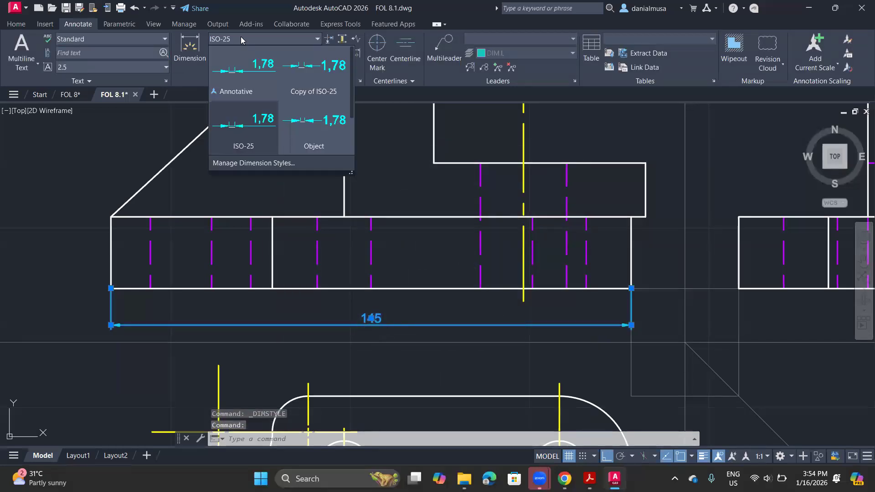
left_click(303, 76)
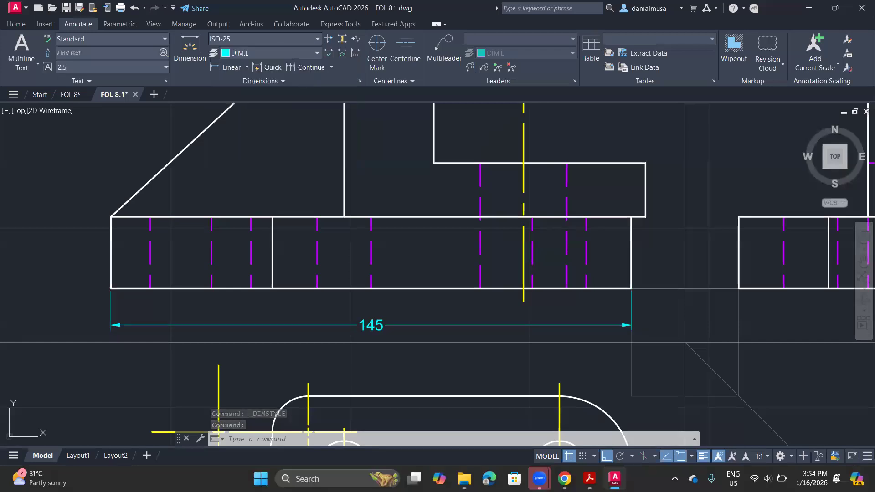
key("Escape")
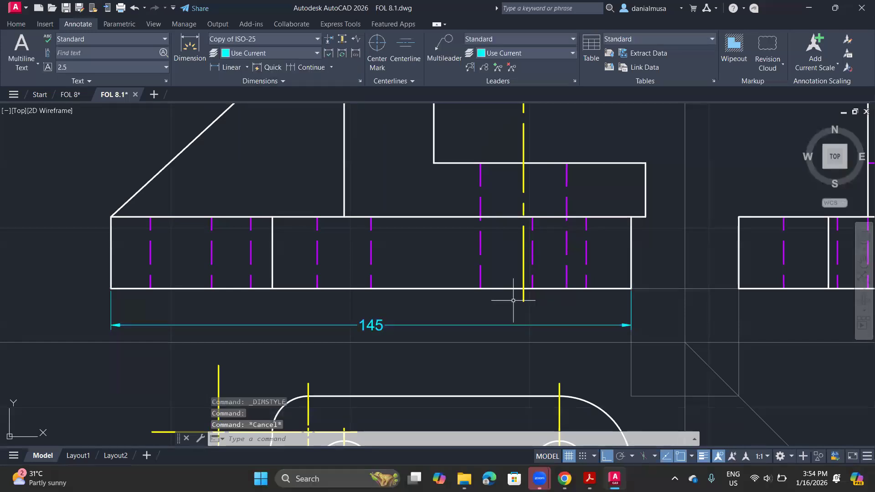
Step: Dimension the base plate's thickness beside its left edge in the front view
scroll(513, 300, "down", 4)
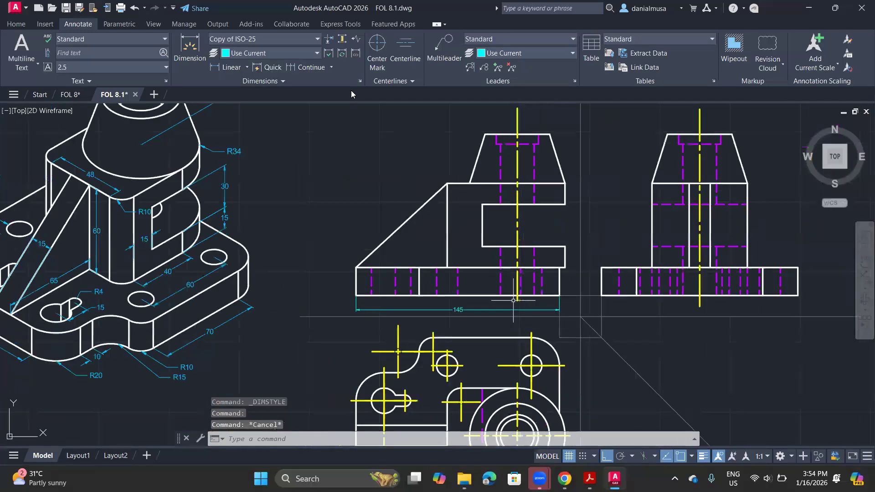
left_click(17, 24)
left_click(270, 48)
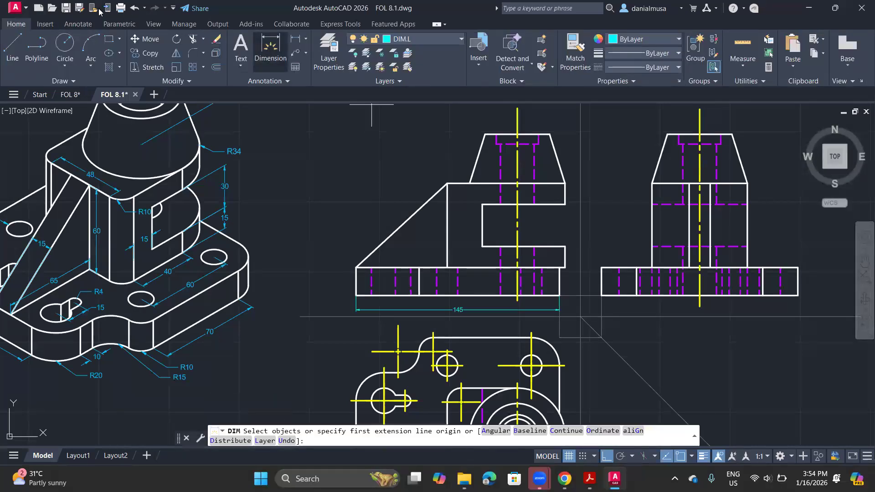
left_click(80, 24)
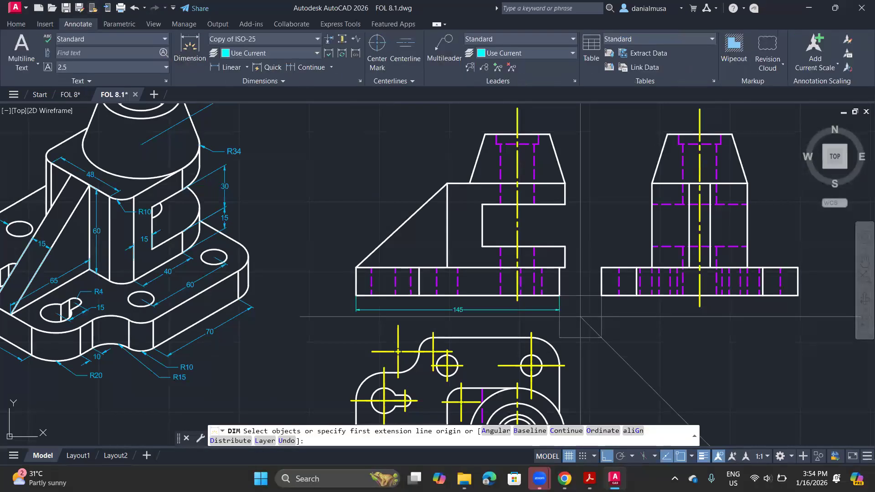
key("Return")
left_click(357, 267)
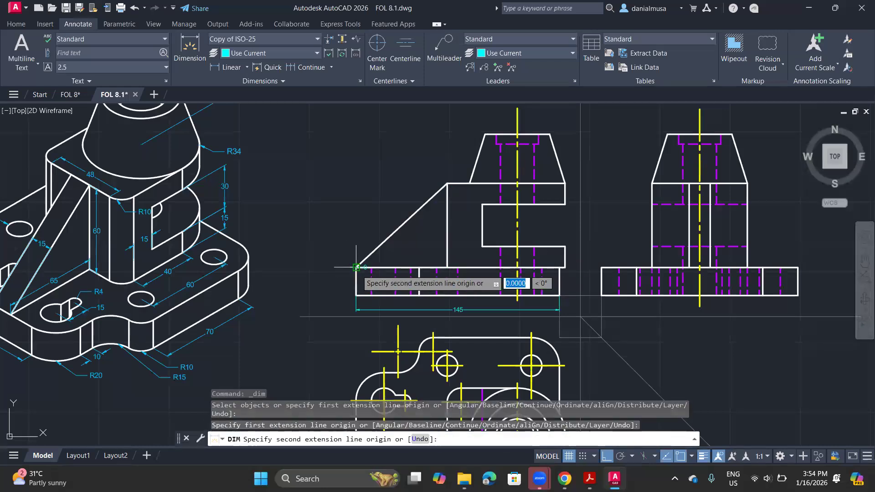
left_click(356, 296)
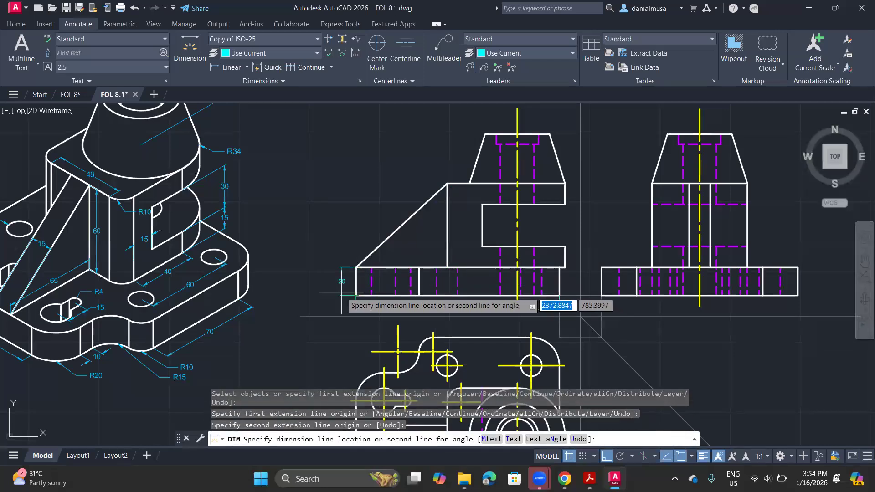
left_click(341, 294)
Step: Dimension the diameter of the outermost boss circle in the top view, placing the text outside the plate's right edge
middle_click_drag(421, 292, 279, 140)
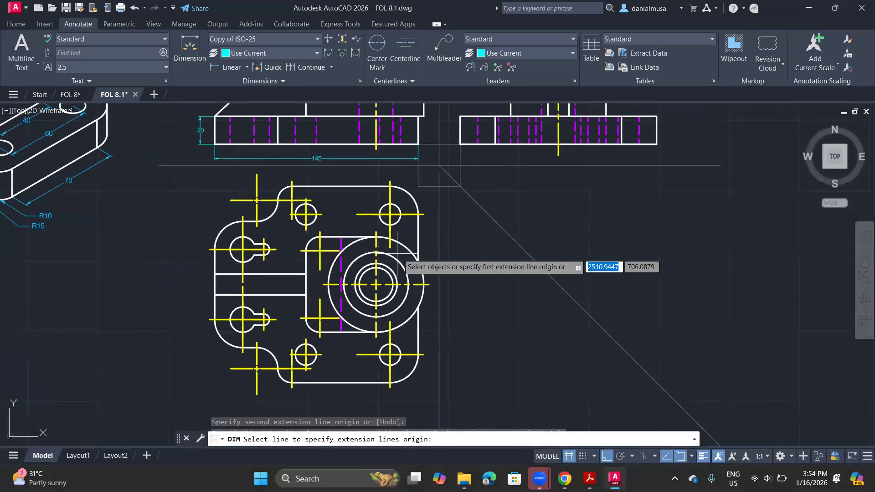
left_click(423, 284)
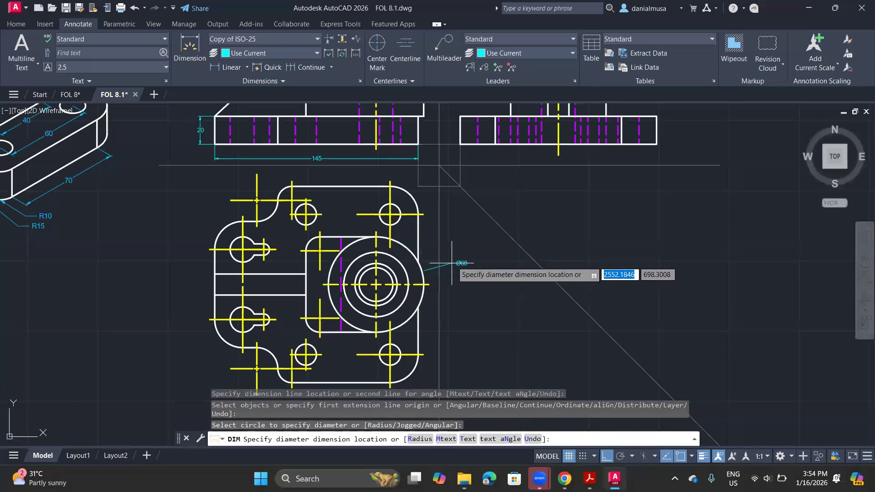
left_click(451, 260)
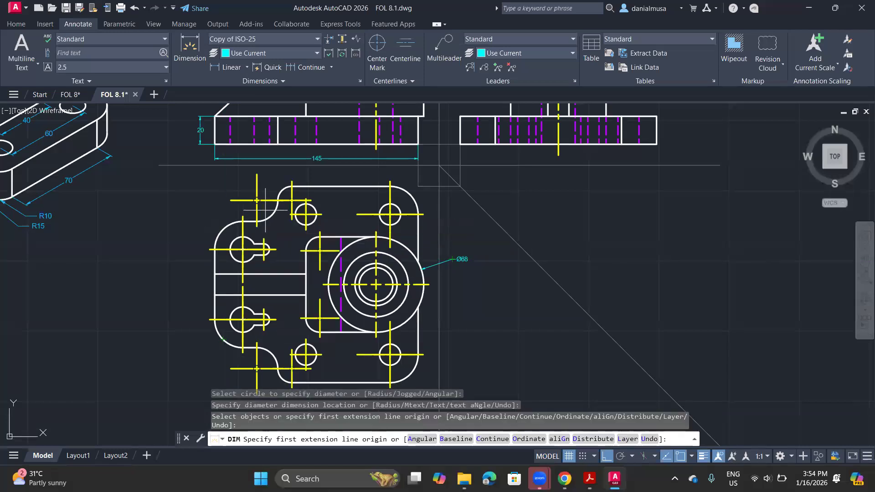
Step: Compare the front view with the top view and examine the diameter dimension on the outermost boss circle
mouse_move(288, 213)
middle_mouse_down()
mouse_move(265, 314)
mouse_move(274, 392)
middle_mouse_up()
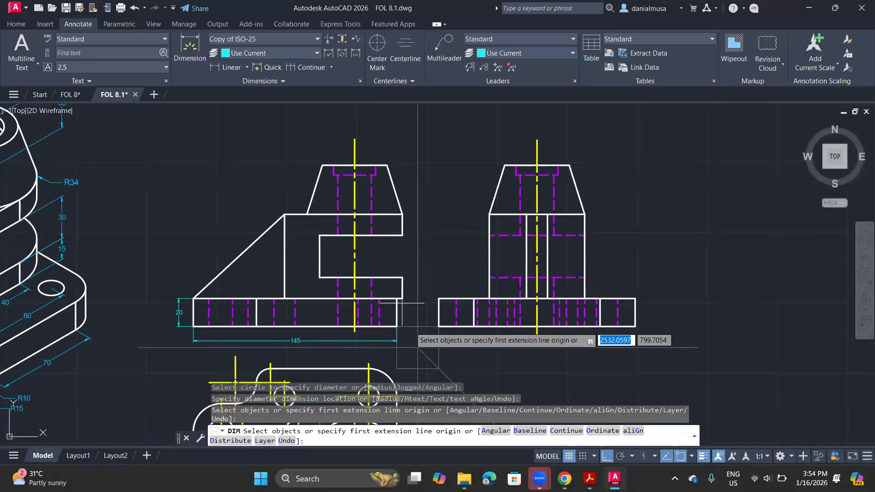
middle_click_drag(385, 349, 387, 272)
scroll(387, 273, "down", 2)
scroll(387, 303, "up", 2)
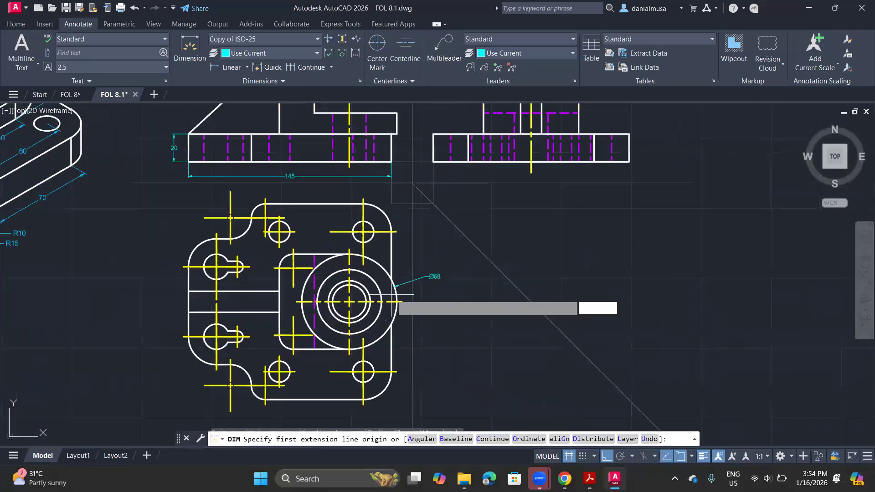
scroll(390, 330, "up", 2)
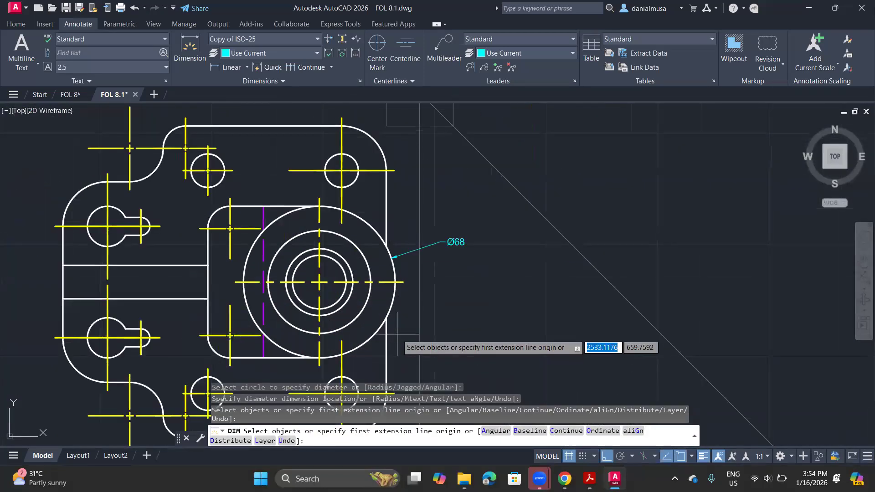
left_click(384, 254)
left_click(384, 254)
scroll(428, 257, "up", 2)
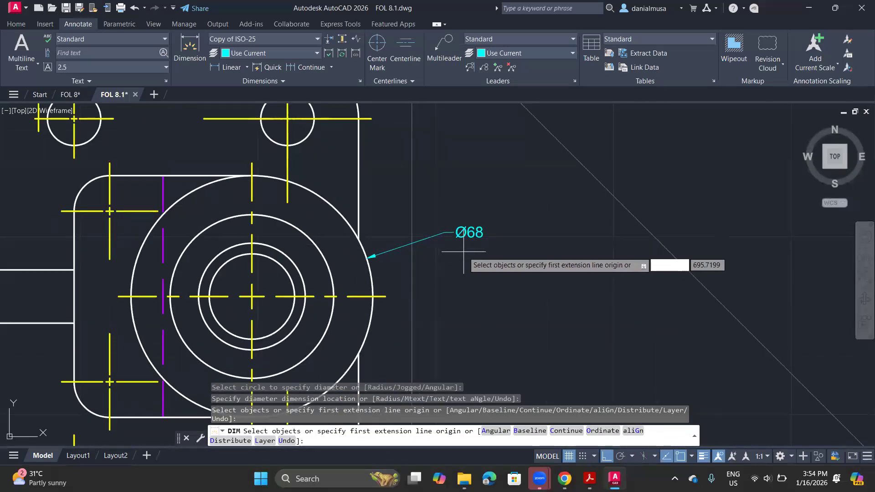
Step: Dimension the width of the boss's flat top edge in the front view, placing the dimension line above the centreline
scroll(447, 234, "down", 4)
middle_click_drag(455, 229, 465, 396)
middle_click_drag(402, 91, 410, 250)
scroll(411, 250, "up", 2)
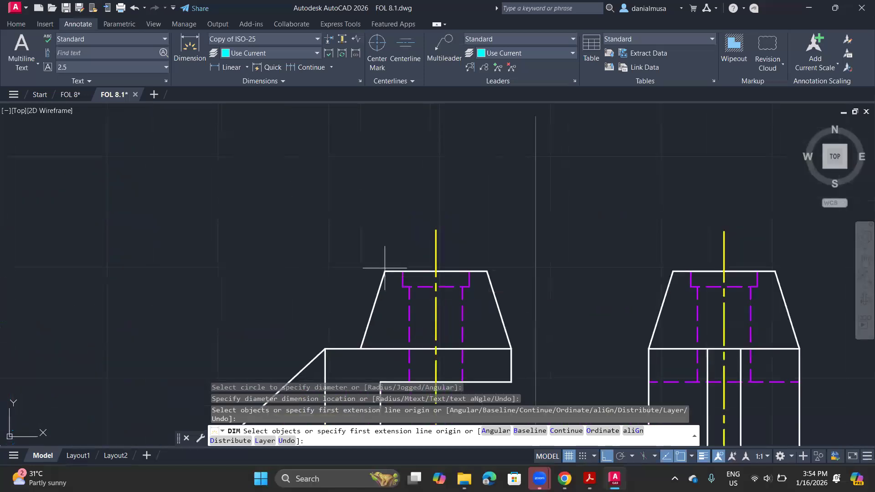
left_click(395, 248)
left_click(458, 248)
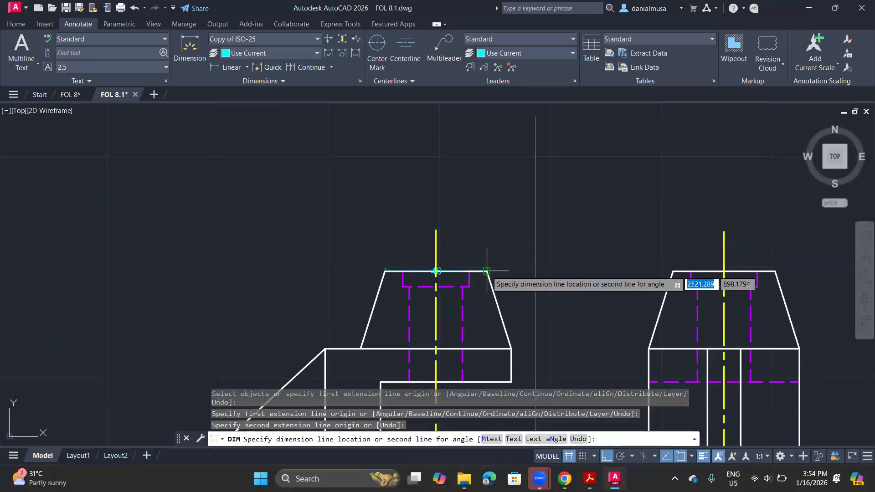
left_click(464, 199)
key("Escape")
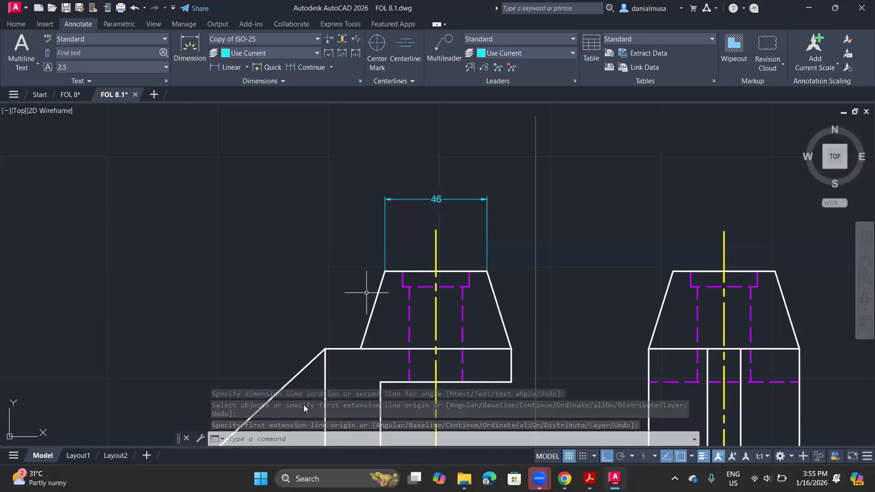
Step: Open the text of the width dimension above the front view's boss for editing
left_click(438, 198)
double_click(438, 200)
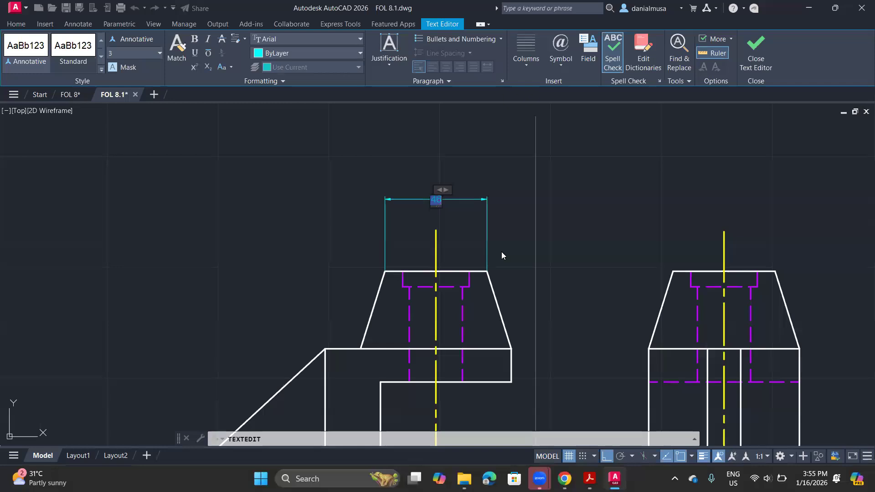
left_click(437, 203)
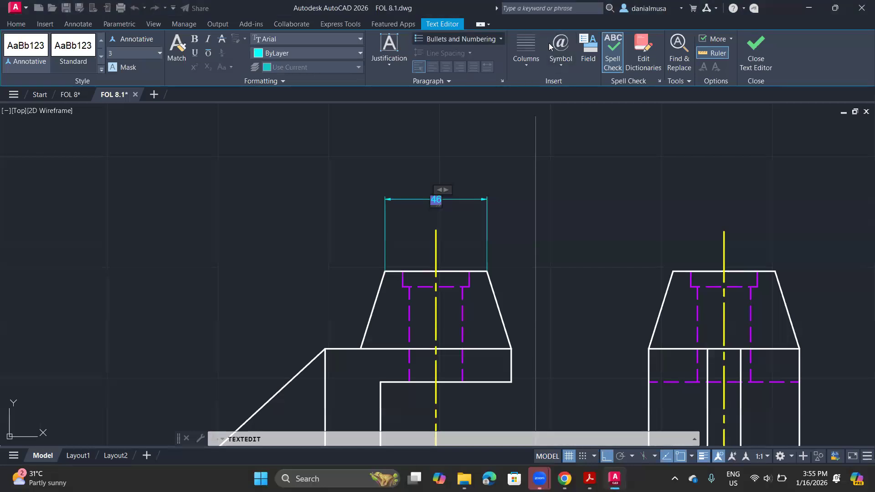
left_click(564, 69)
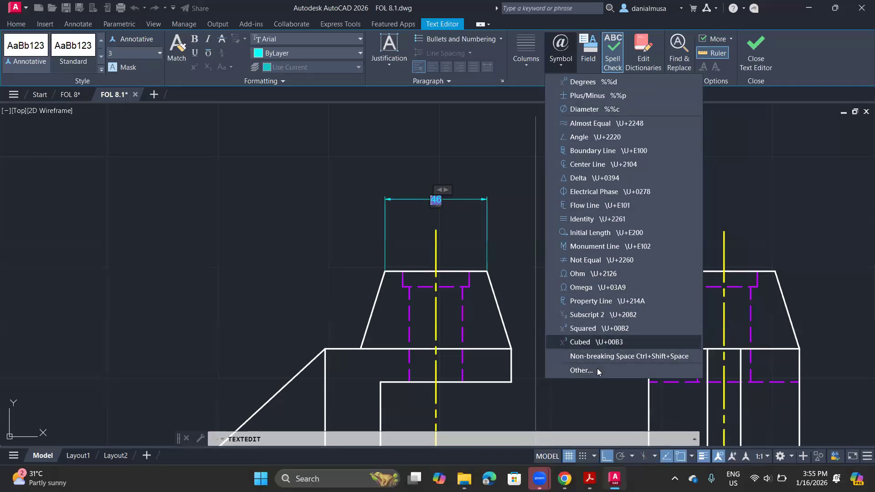
left_click(581, 370)
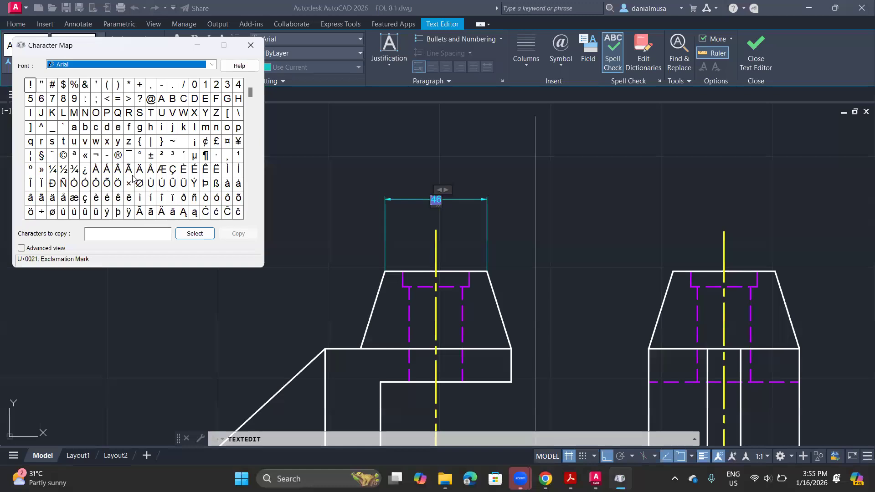
left_click(250, 45)
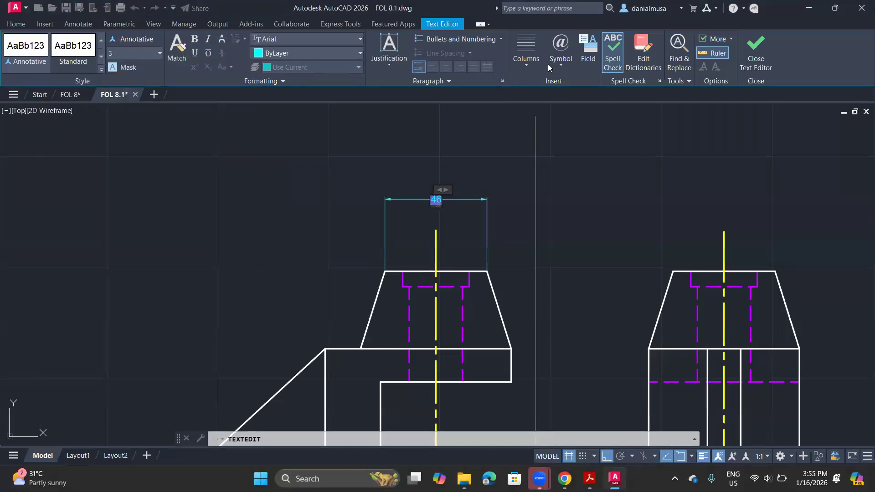
Step: Insert the Diameter symbol before the 46 in the boss-top dimension and finish the text edit
left_click(567, 68)
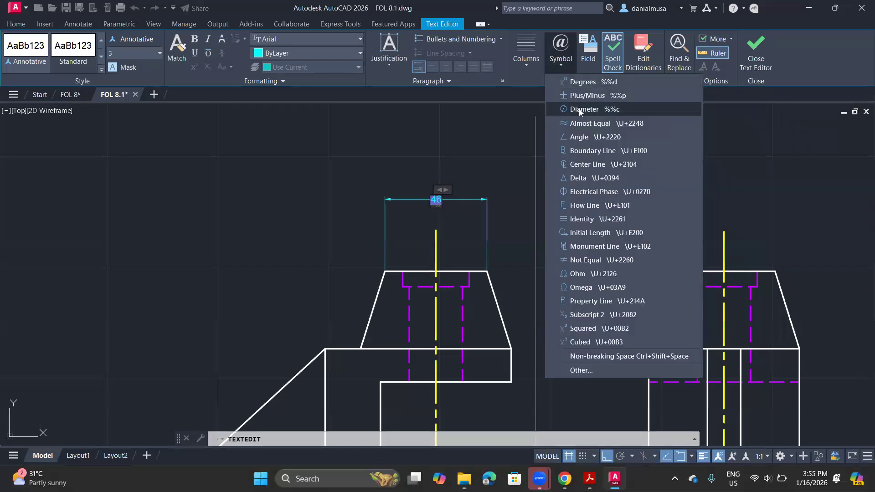
left_click(578, 108)
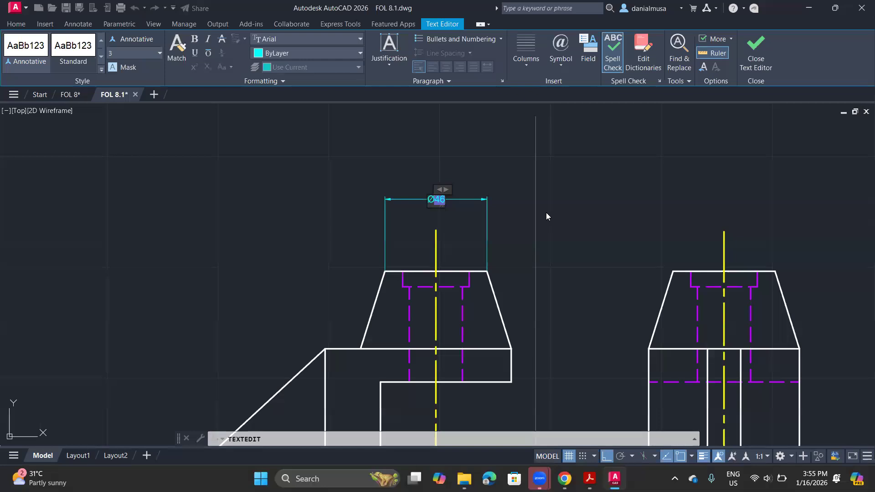
left_click(560, 216)
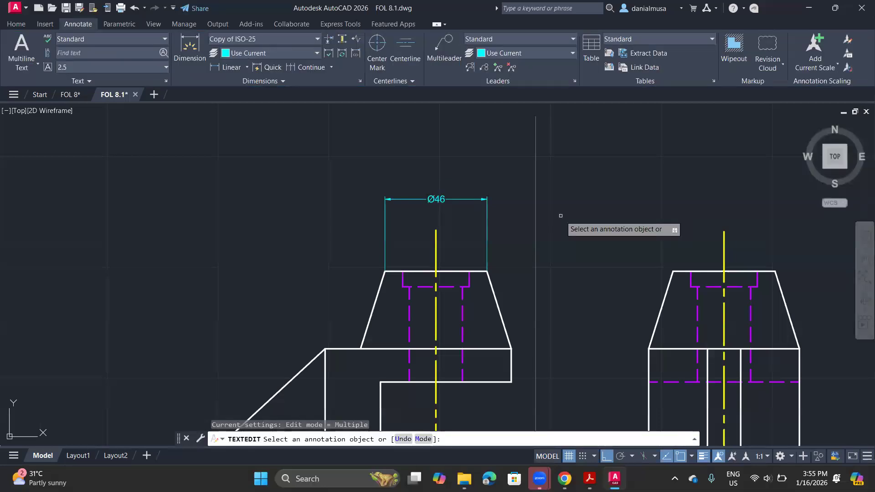
key("Escape")
Step: Compare the dimensions placed on the orthographic views with those on the isometric view
scroll(453, 210, "down", 2)
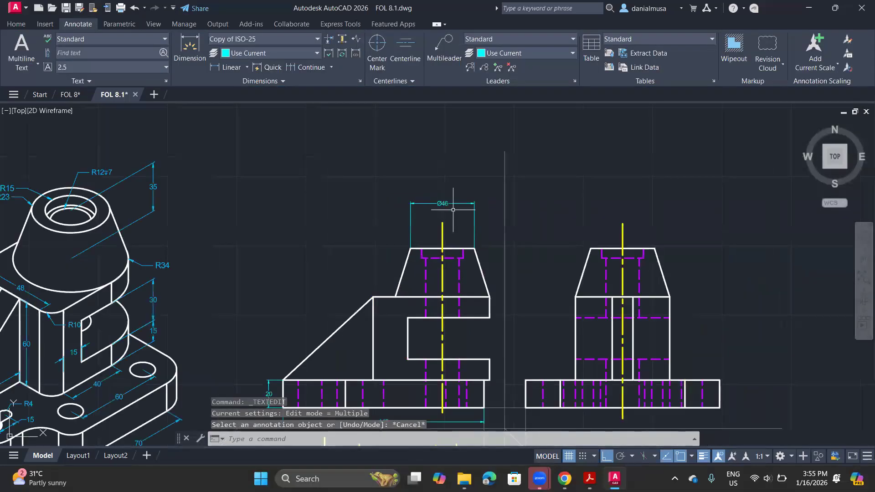
scroll(452, 209, "down", 2)
mouse_move(459, 313)
middle_mouse_down()
mouse_move(530, 260)
mouse_move(544, 294)
middle_mouse_up()
scroll(571, 300, "down", 3)
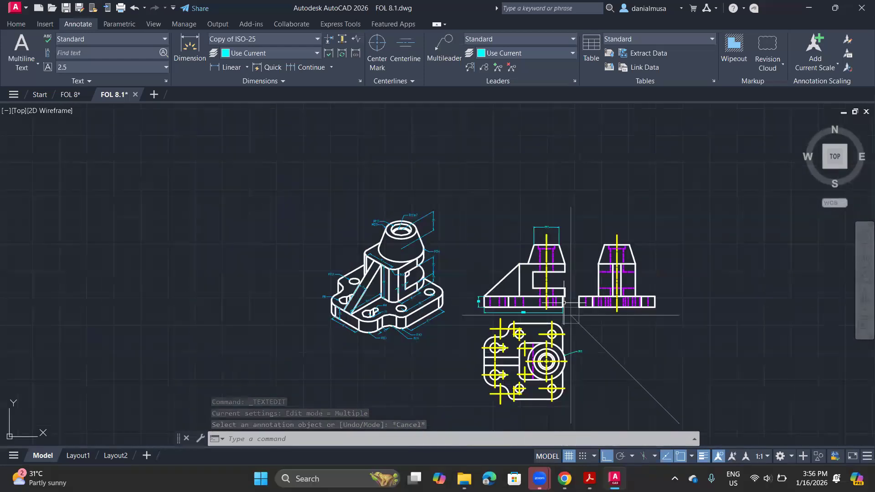
scroll(581, 345, "up", 2)
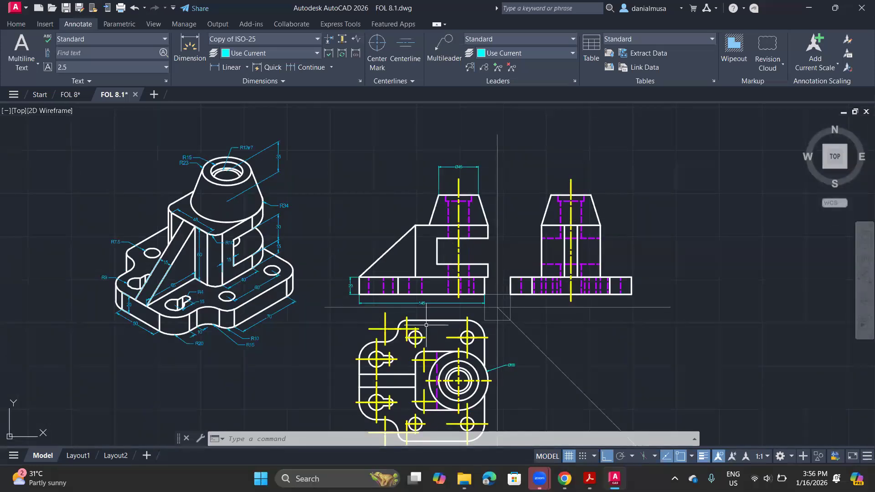
scroll(460, 345, "down", 2)
middle_click_drag(459, 346, 455, 325)
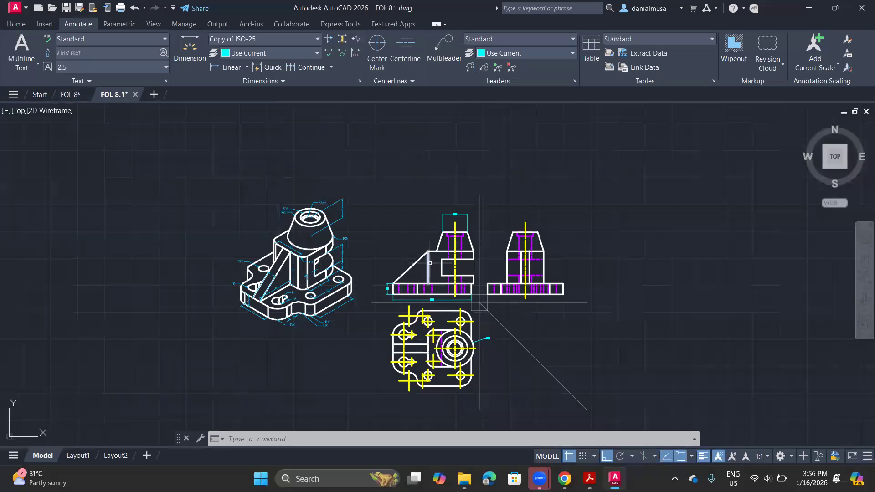
Step: Switch to the FOL 8 drawing and delete the two vertical lines nearest the column's outer edges in the side view
left_click(70, 95)
mouse_move(501, 289)
middle_mouse_down()
mouse_move(380, 348)
mouse_move(376, 318)
middle_mouse_up()
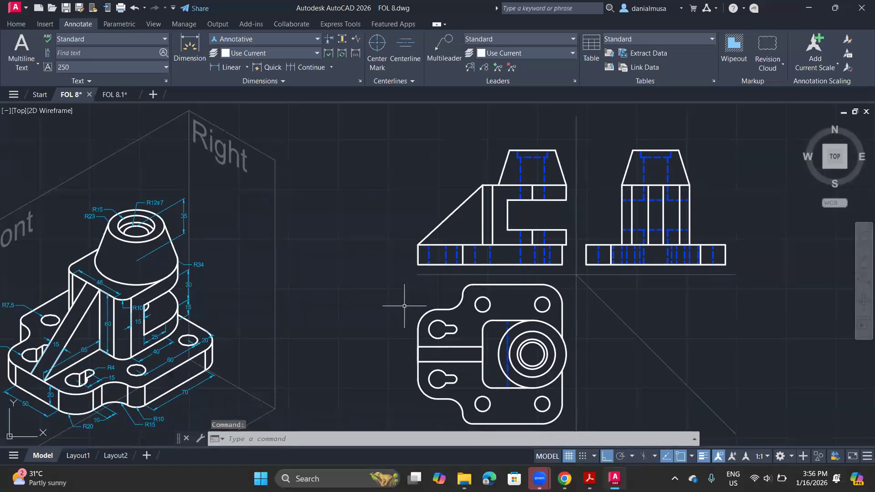
scroll(535, 294, "down", 2)
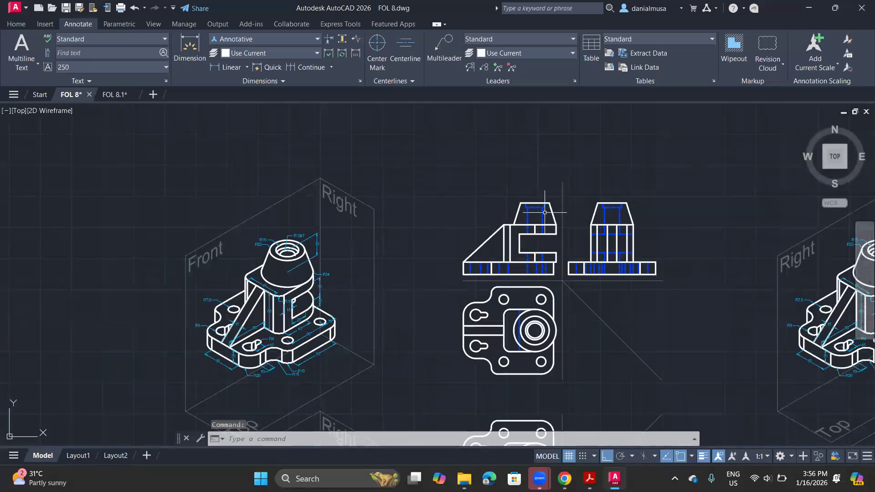
scroll(577, 365, "up", 2)
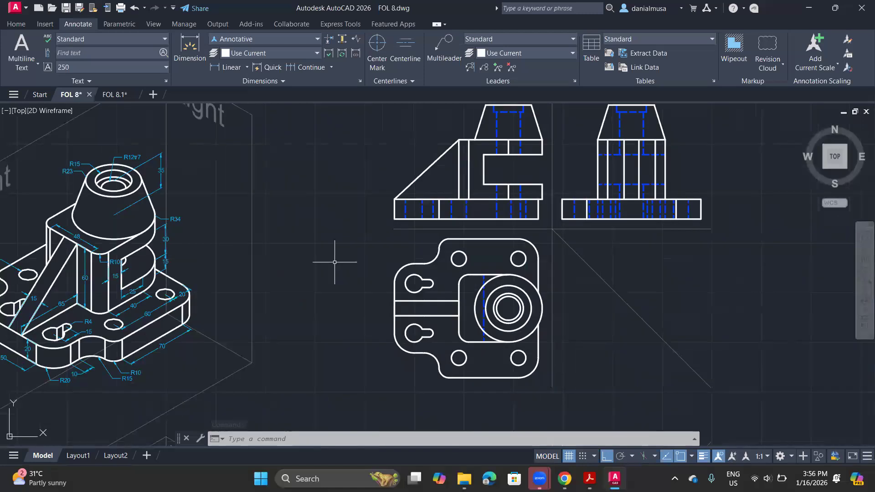
middle_click_drag(335, 261, 319, 301)
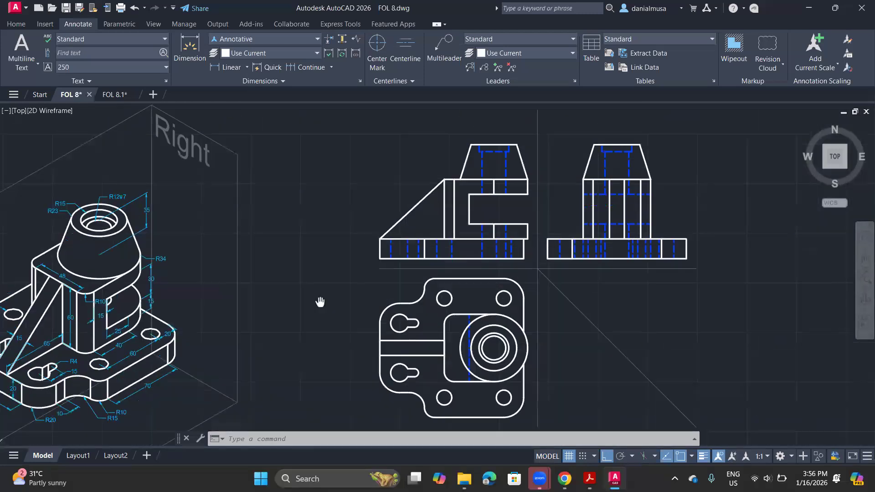
left_click(593, 199)
left_click(640, 201)
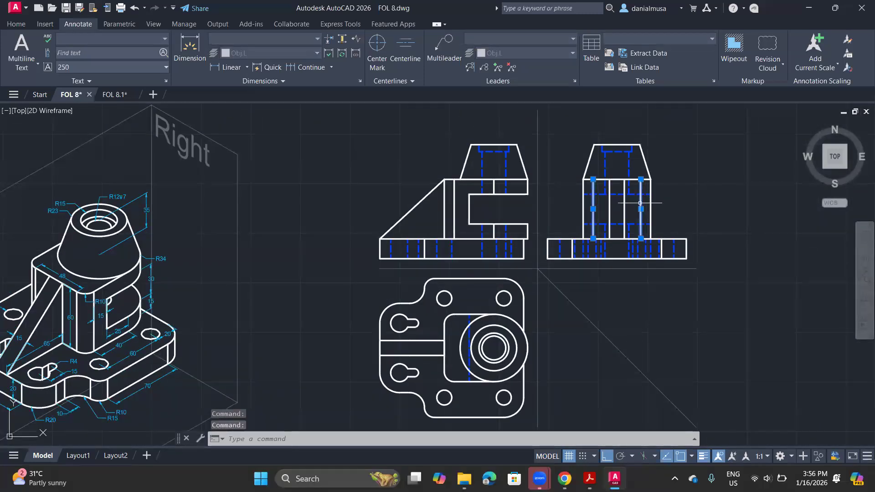
key("Delete")
Step: Compare the layout that has the top view below the front view with the one that has it above
scroll(656, 253, "down", 3)
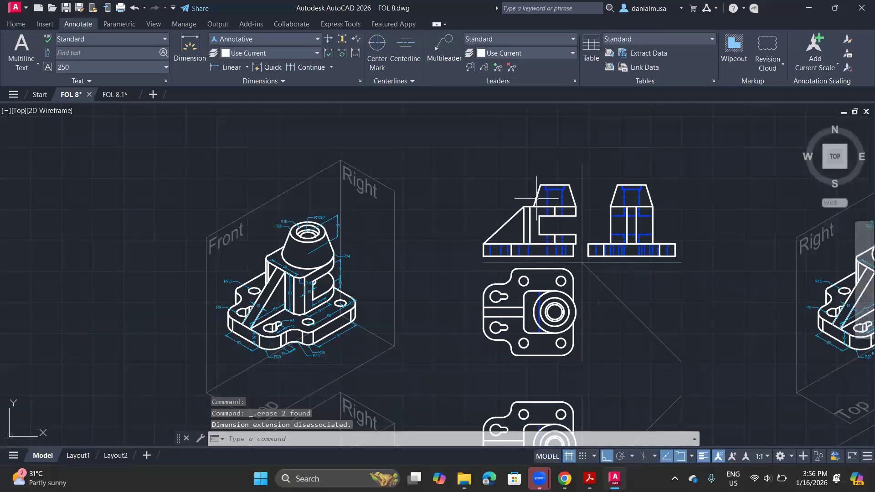
middle_click_drag(439, 331, 473, 187)
mouse_move(488, 309)
middle_mouse_down()
mouse_move(466, 305)
mouse_move(449, 247)
middle_mouse_up()
scroll(302, 319, "up", 3)
mouse_move(414, 285)
middle_mouse_down()
mouse_move(397, 289)
mouse_move(351, 352)
middle_mouse_up()
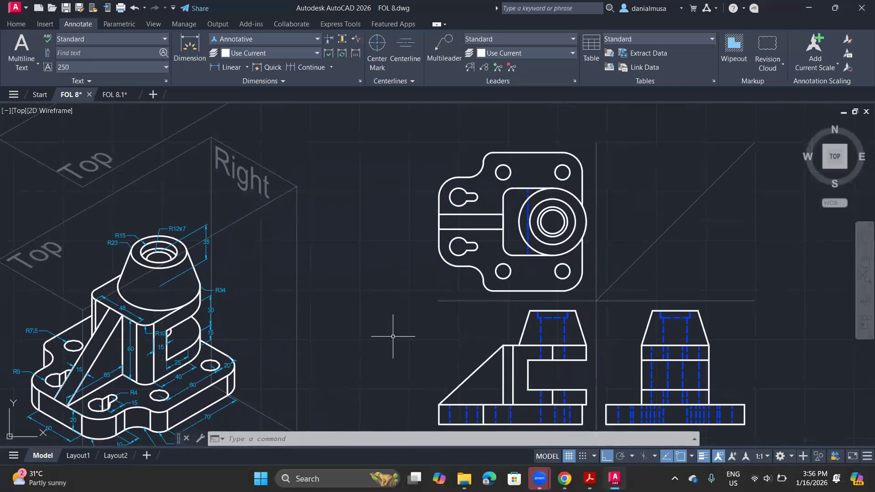
scroll(392, 336, "down", 3)
middle_click_drag(422, 313, 461, 359)
mouse_move(580, 372)
middle_mouse_down()
mouse_move(571, 299)
mouse_move(582, 288)
mouse_move(572, 381)
mouse_move(562, 293)
mouse_move(565, 330)
middle_mouse_up()
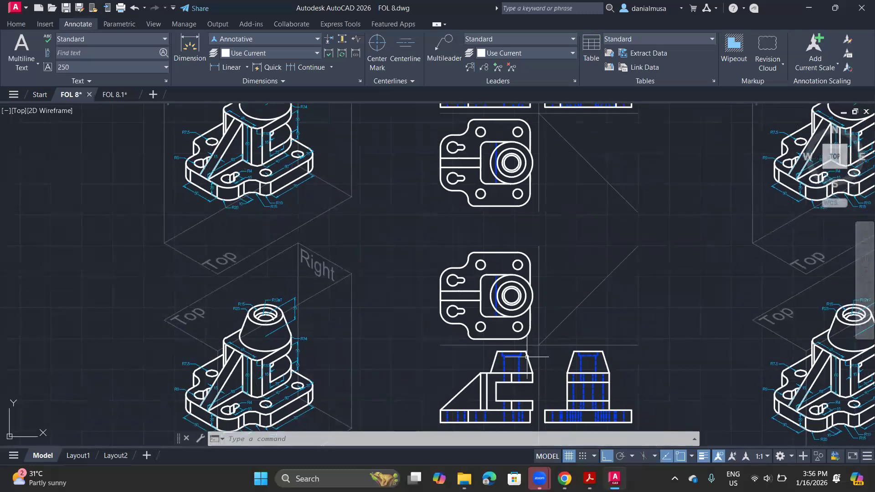
mouse_move(538, 207)
middle_mouse_down()
mouse_move(526, 364)
mouse_move(533, 360)
mouse_move(522, 370)
middle_mouse_up()
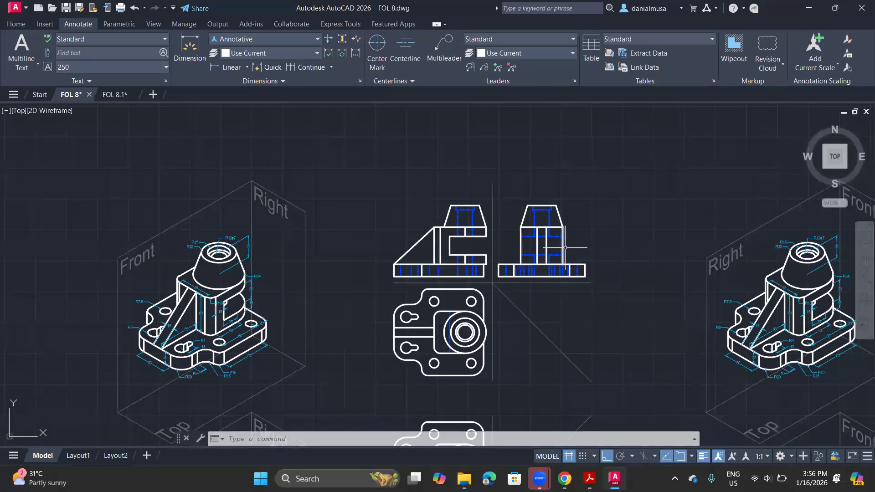
mouse_move(361, 361)
middle_mouse_down()
mouse_move(390, 355)
mouse_move(397, 334)
middle_mouse_up()
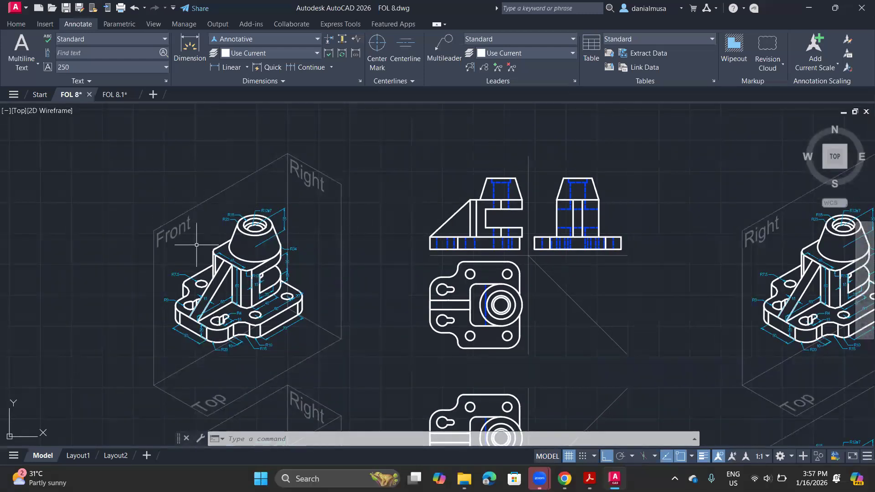
Step: Examine the layout with the top view above the front view, and the isometric views with their Front, Right and Top planes
middle_click_drag(346, 361, 362, 176)
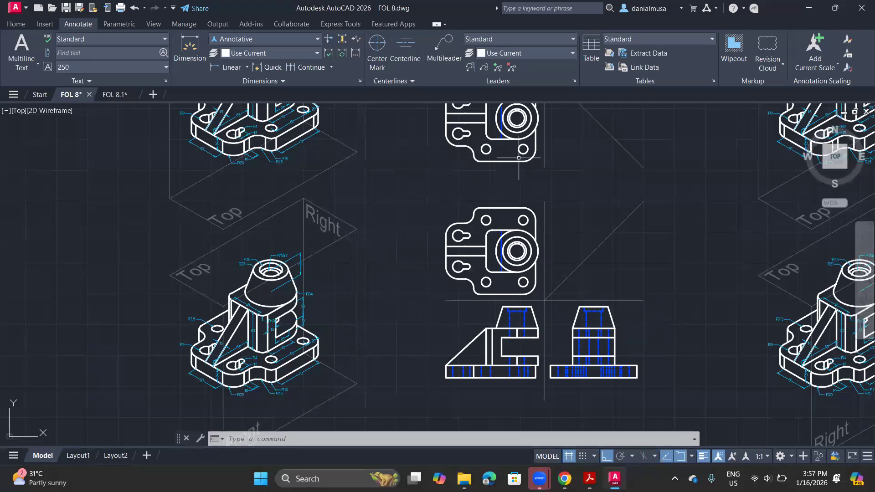
scroll(633, 348, "up", 3)
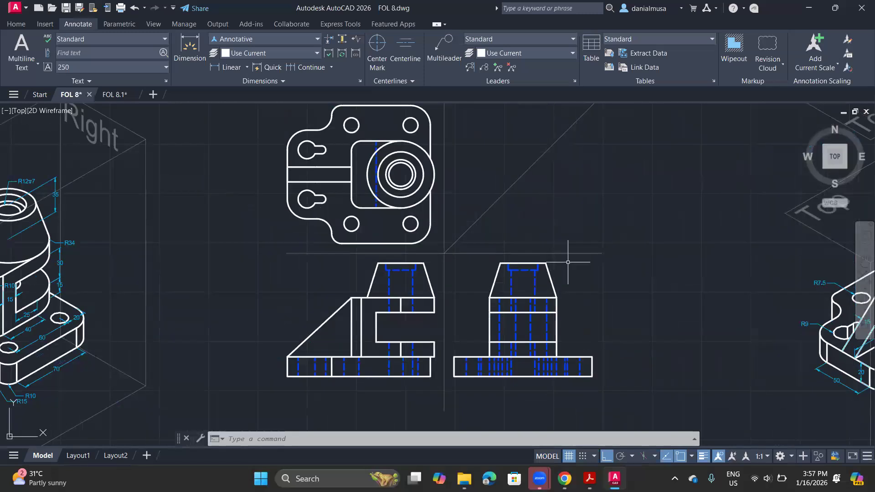
scroll(641, 325, "down", 2)
scroll(641, 325, "down", 2)
scroll(643, 310, "up", 2)
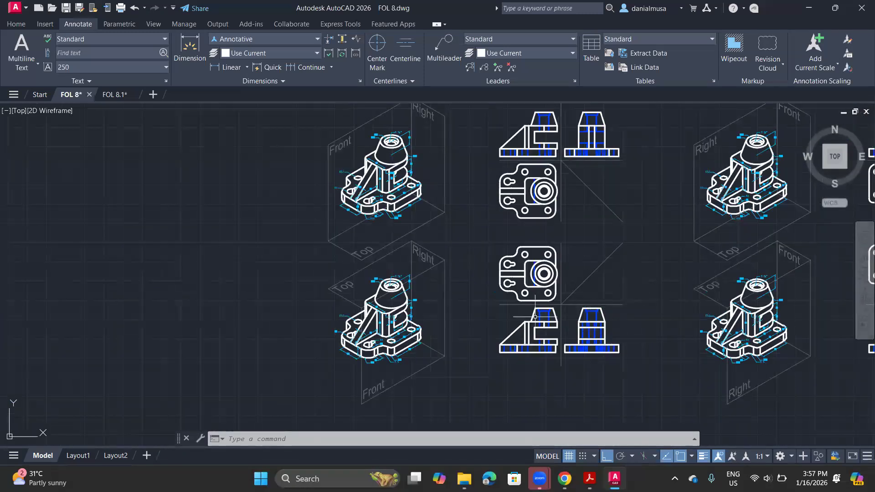
scroll(414, 357, "up", 2)
middle_click_drag(431, 345, 535, 451)
middle_click_drag(551, 270, 552, 338)
middle_click_drag(489, 226, 489, 248)
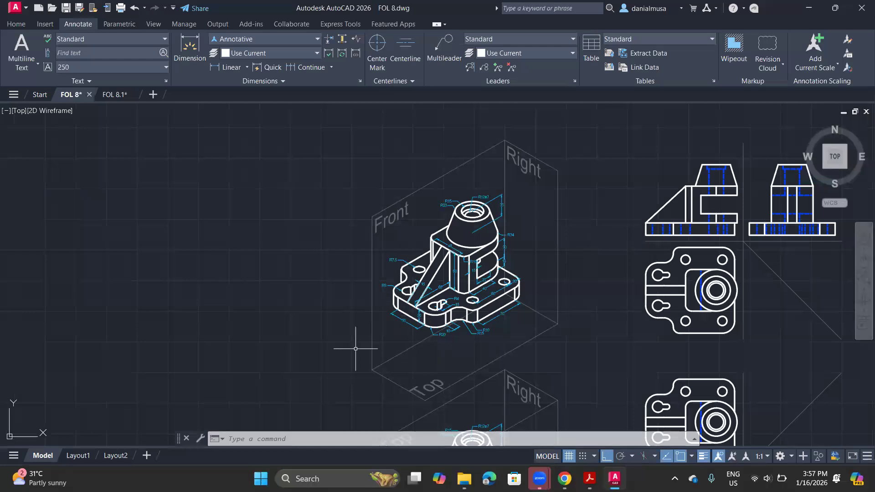
Step: Examine the layouts whose front view faces the other plane, including the isometric view's swapped Right and Front plane labels and projection box
mouse_move(583, 266)
middle_mouse_down()
mouse_move(259, 302)
mouse_move(43, 302)
middle_mouse_up()
middle_click_drag(446, 341, 274, 305)
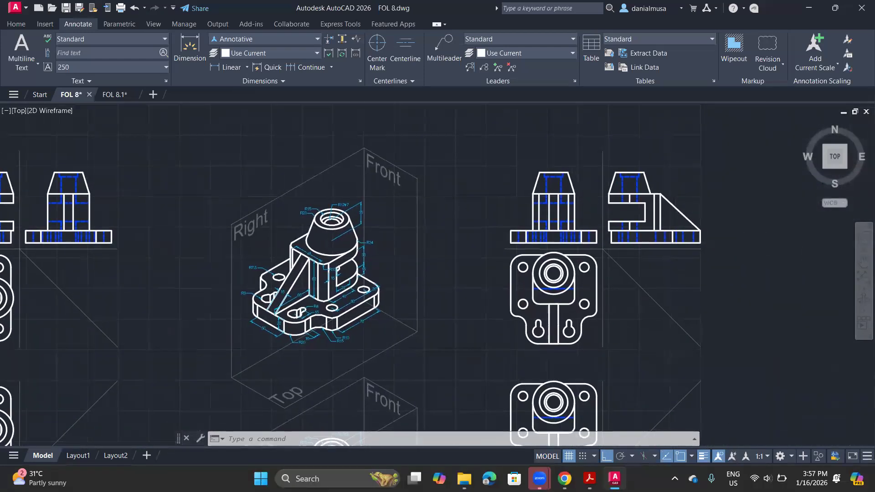
scroll(332, 315, "up", 2)
scroll(333, 314, "down", 3)
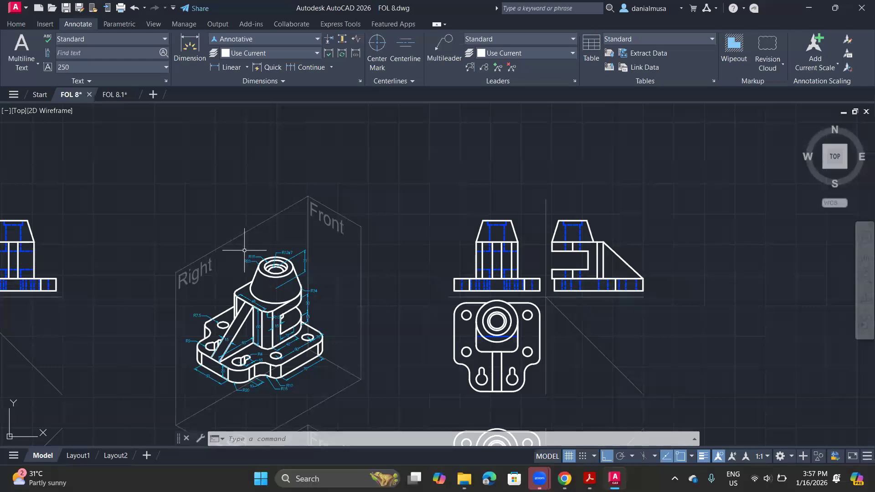
middle_click_drag(262, 247, 287, 224)
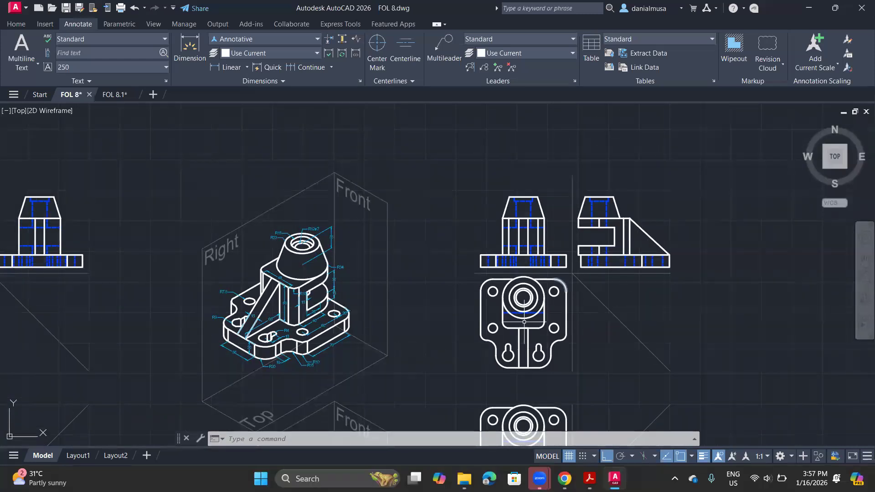
scroll(355, 301, "down", 3)
middle_click_drag(323, 325, 498, 263)
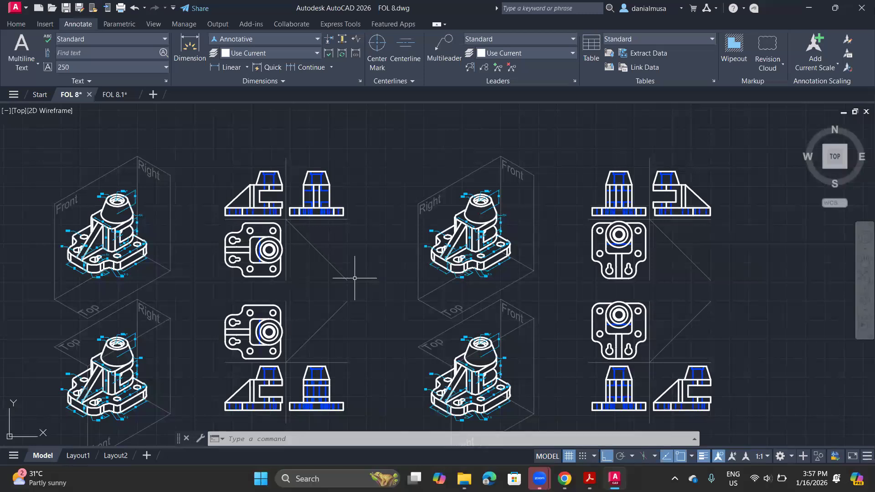
scroll(562, 231, "up", 2)
mouse_move(563, 231)
middle_mouse_down()
mouse_move(521, 244)
mouse_move(484, 274)
middle_mouse_up()
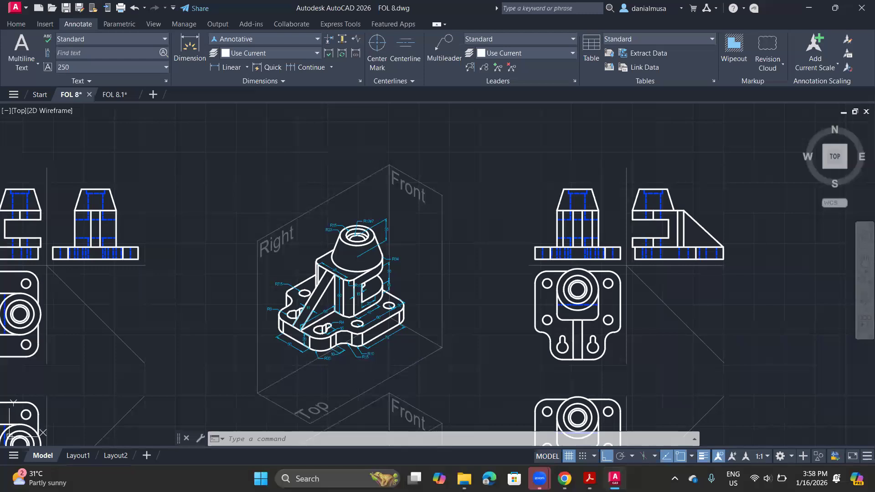
left_click(393, 374)
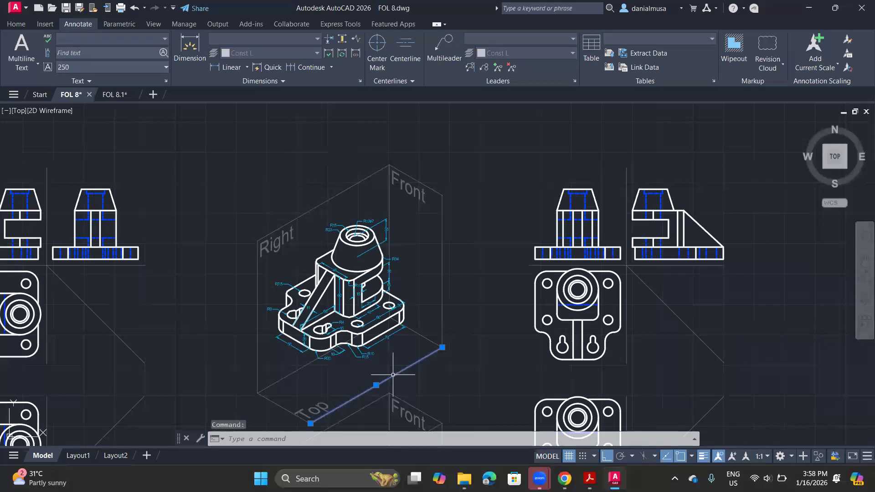
left_click(254, 203)
left_click(252, 179)
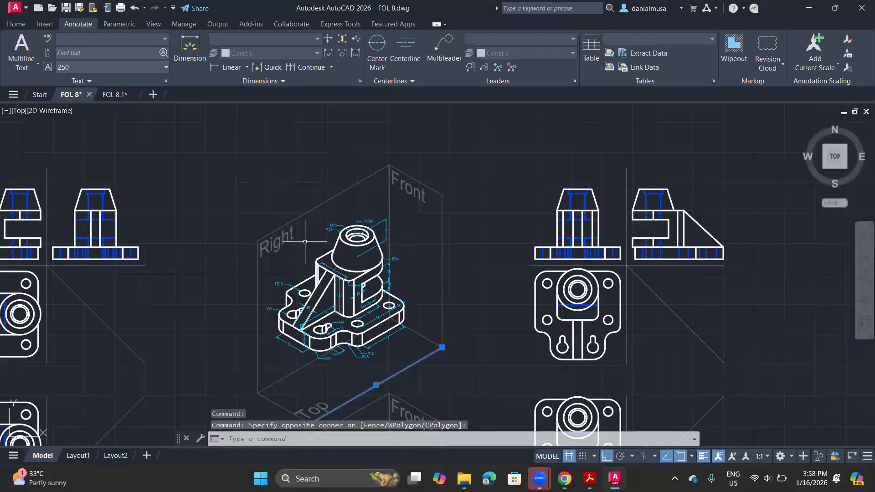
left_click(321, 237)
left_click(246, 190)
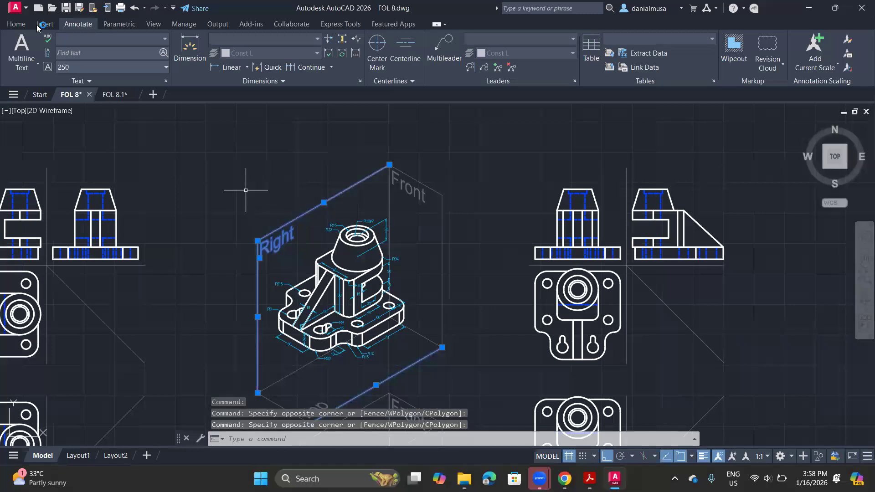
scroll(119, 36, "up", 1)
left_click(152, 54)
middle_click_drag(274, 376, 274, 311)
type("m")
key("Return")
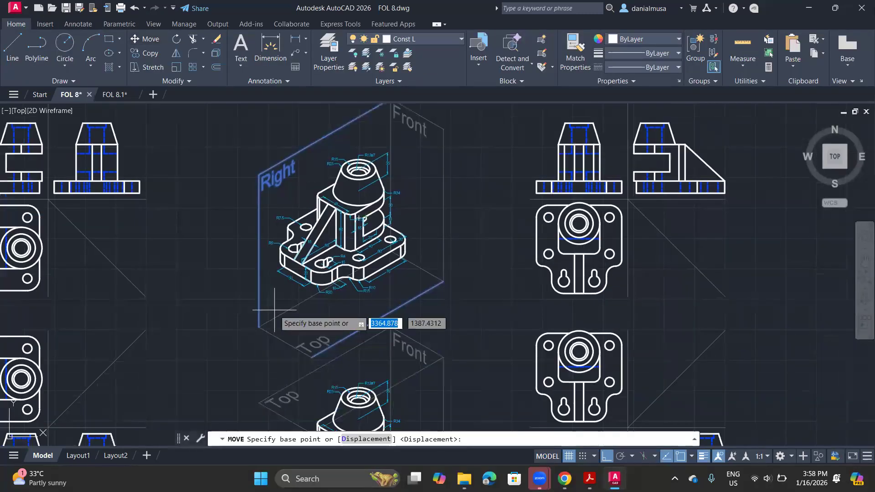
key("Escape")
Step: Move the upper isometric view's Right label with its sloped and vertical plane edges to the front corner of the projection box
middle_click_drag(295, 231, 323, 283)
left_click(258, 203)
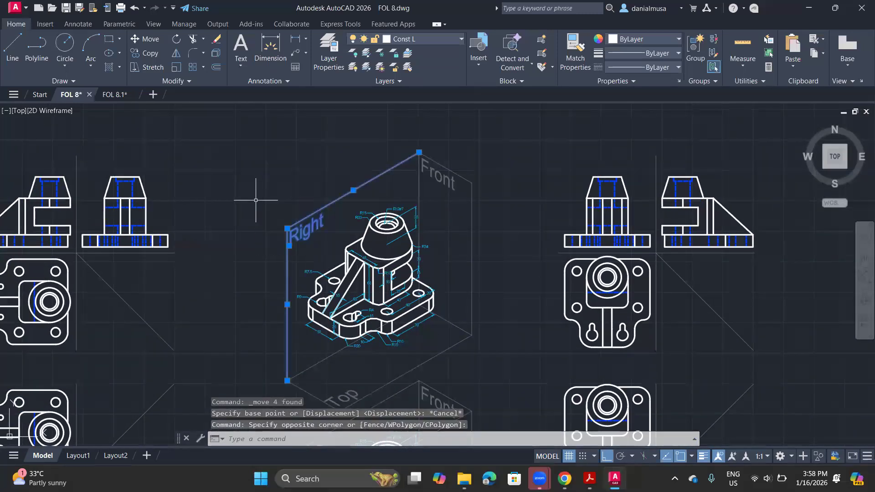
left_click(146, 39)
middle_click_drag(288, 379, 270, 345)
left_click(270, 346)
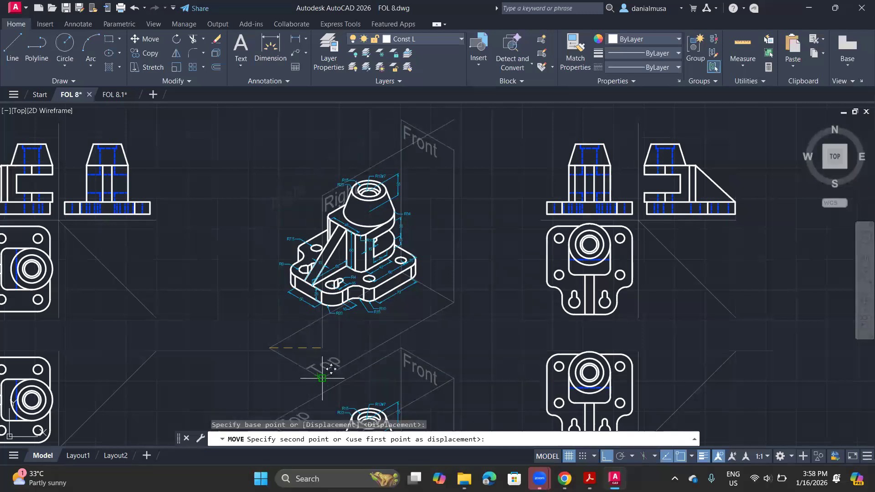
key("Escape")
mouse_move(367, 337)
middle_mouse_down()
mouse_move(393, 351)
mouse_move(395, 362)
middle_mouse_up()
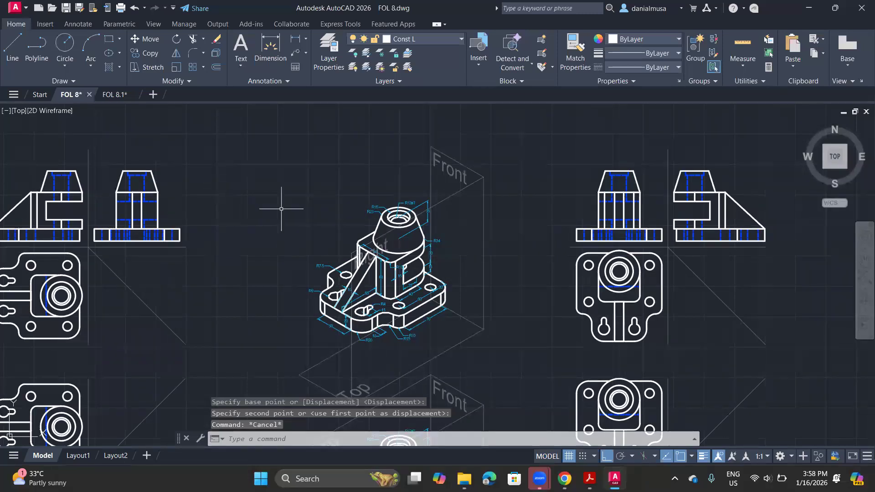
Step: Move the lower isometric view's Front label and vertical edge, with the selected upper Top-plane edge, to the lower Top plane's outer corner
left_click(449, 348)
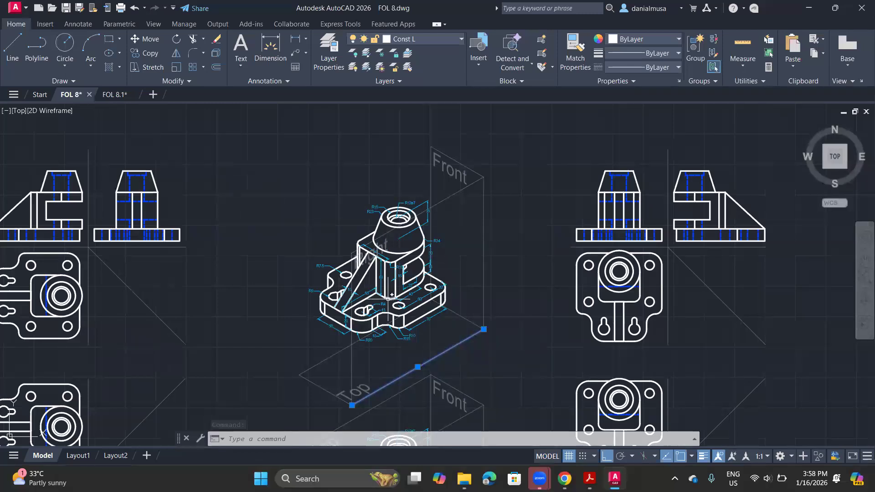
middle_click_drag(488, 345, 347, 350)
mouse_move(608, 405)
middle_mouse_down()
mouse_move(617, 292)
mouse_move(641, 247)
mouse_move(617, 223)
middle_mouse_up()
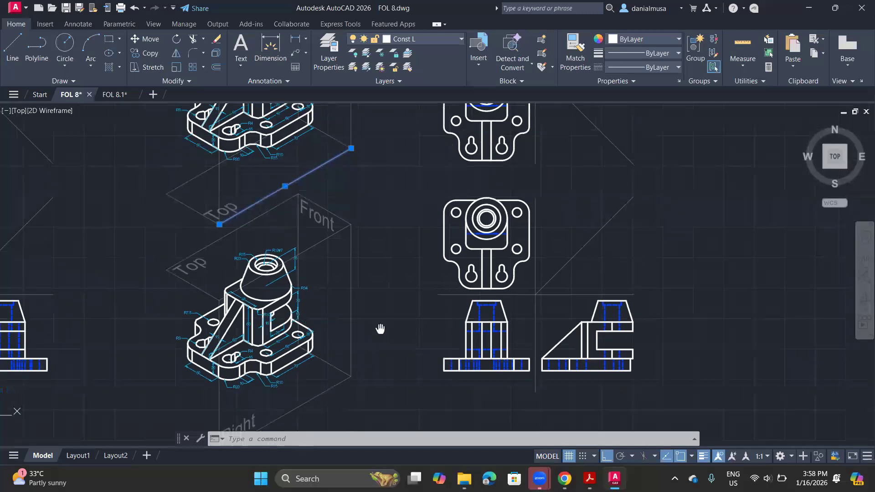
middle_click_drag(380, 328, 375, 325)
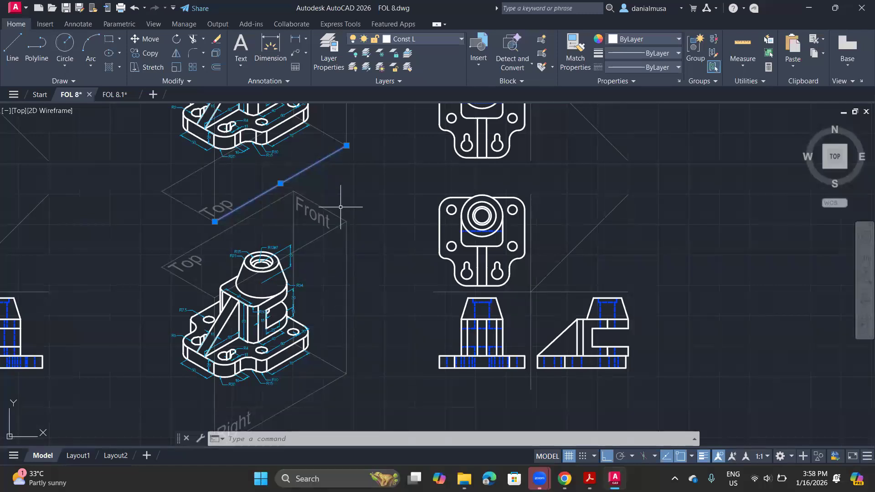
left_click(319, 225)
left_click(290, 210)
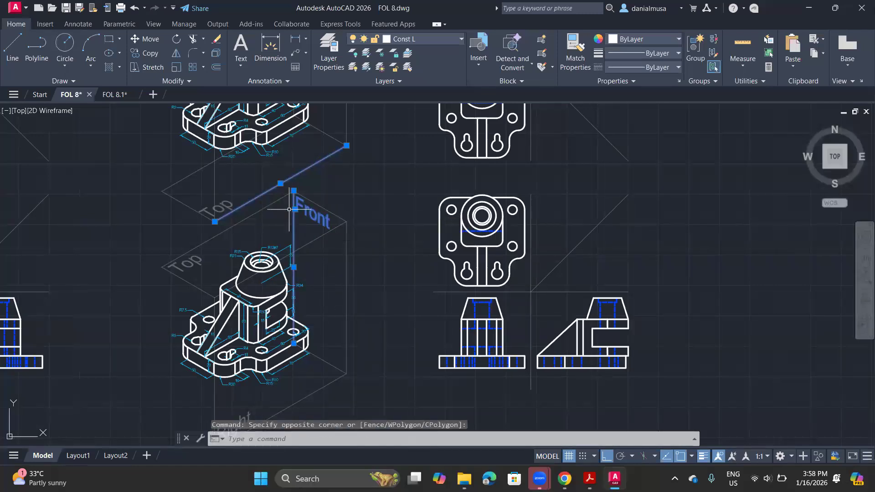
left_click(149, 39)
middle_click_drag(286, 216, 322, 214)
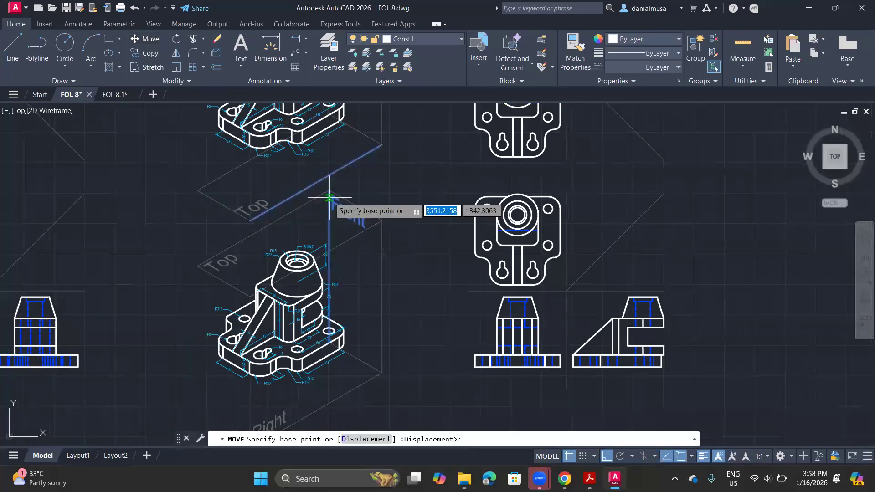
left_click(329, 190)
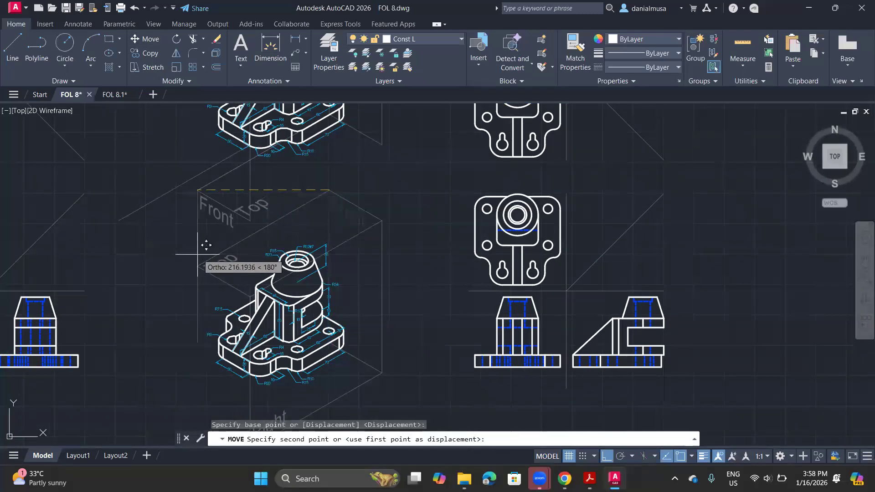
key("Escape")
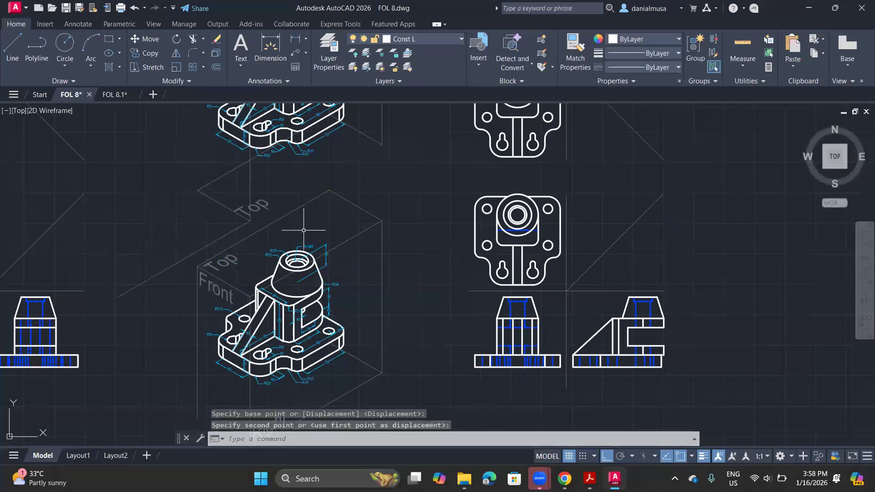
Step: Move the stray sloped line onto the open front edge of the Top plane in the lower isometric view
scroll(304, 248, "down", 3)
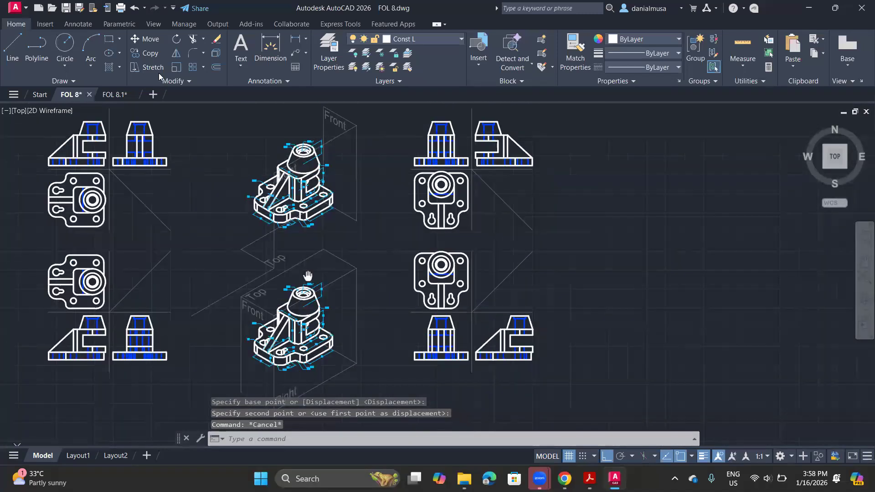
left_click(255, 292)
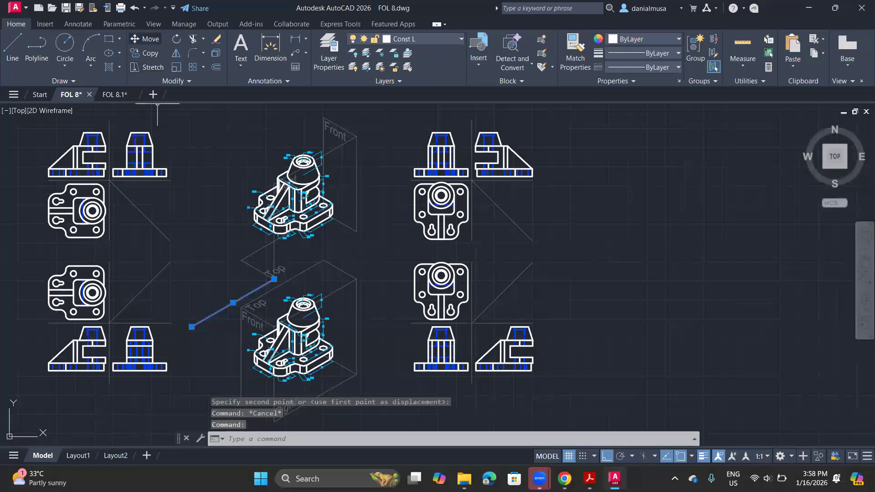
left_click(145, 38)
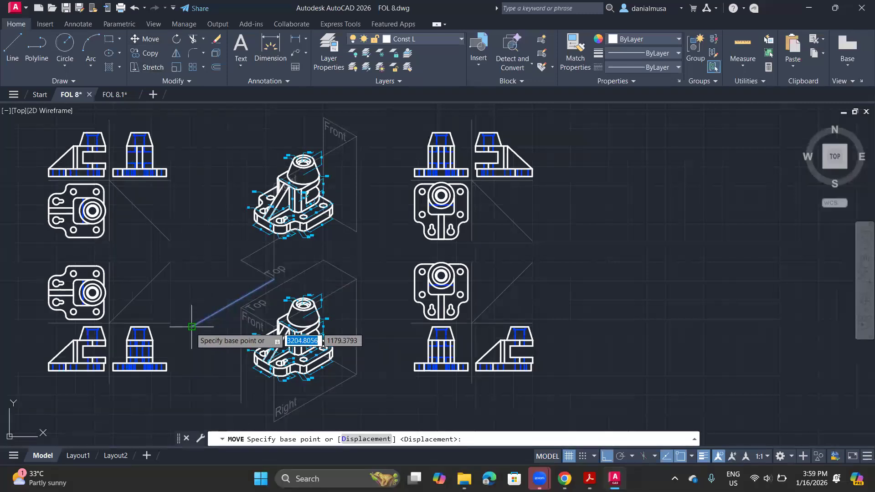
left_click(191, 326)
key("Escape")
mouse_move(396, 371)
middle_mouse_down()
mouse_move(417, 348)
mouse_move(421, 318)
middle_mouse_up()
scroll(420, 318, "up", 2)
middle_click_drag(519, 255, 523, 314)
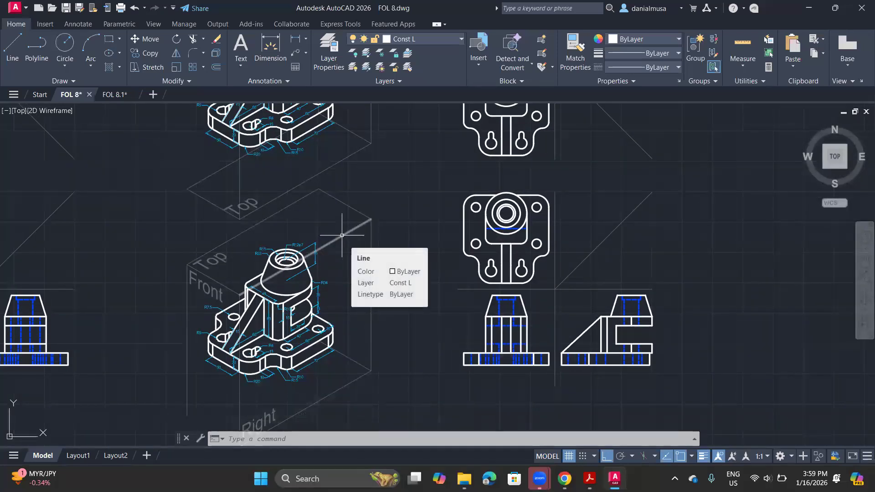
Step: Examine the lower isometric view's projection planes, all four layouts together, and the first layout's front and side views
left_click(340, 237)
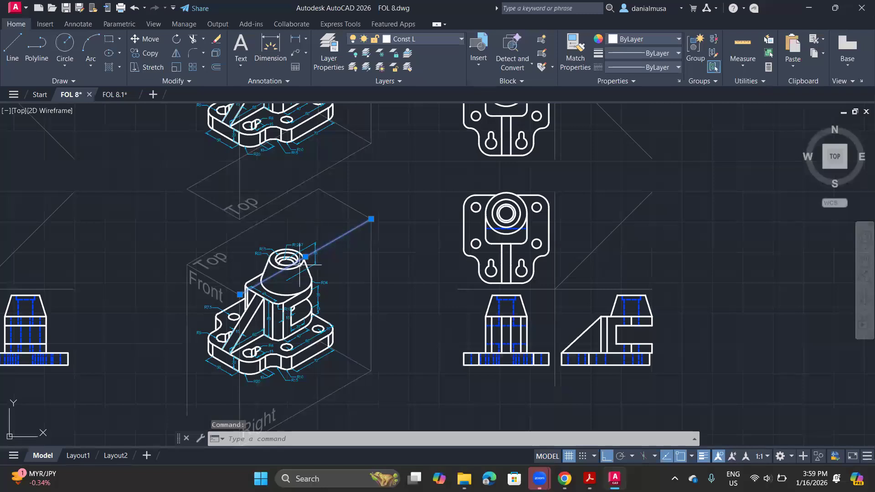
middle_click_drag(388, 301, 457, 247)
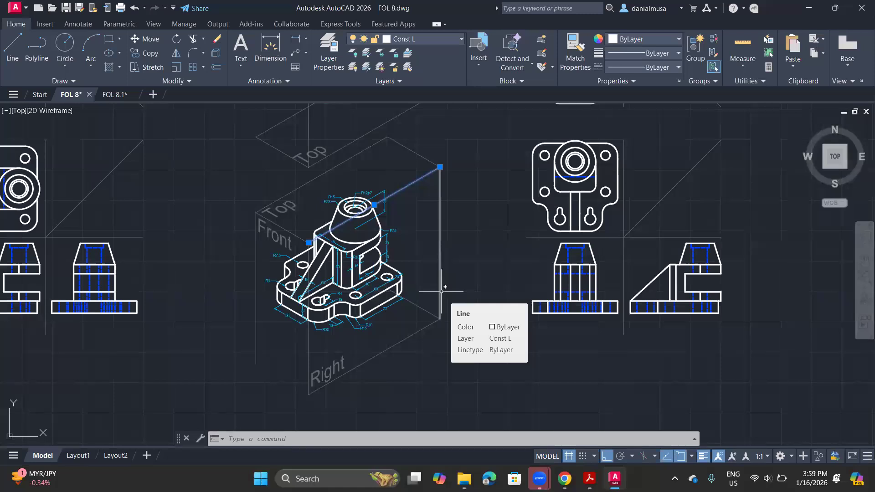
mouse_move(209, 240)
middle_mouse_down()
mouse_move(355, 293)
mouse_move(364, 336)
middle_mouse_up()
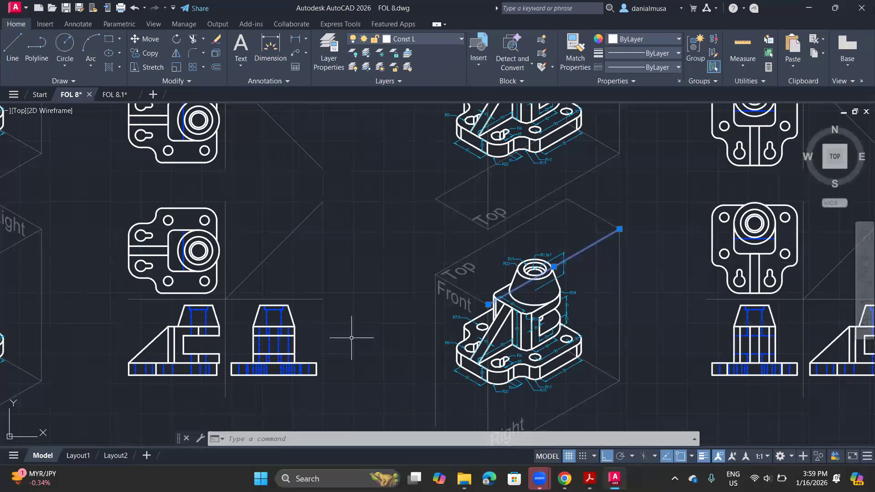
scroll(351, 337, "down", 2)
key("Escape")
key("Escape")
scroll(353, 348, "down", 3)
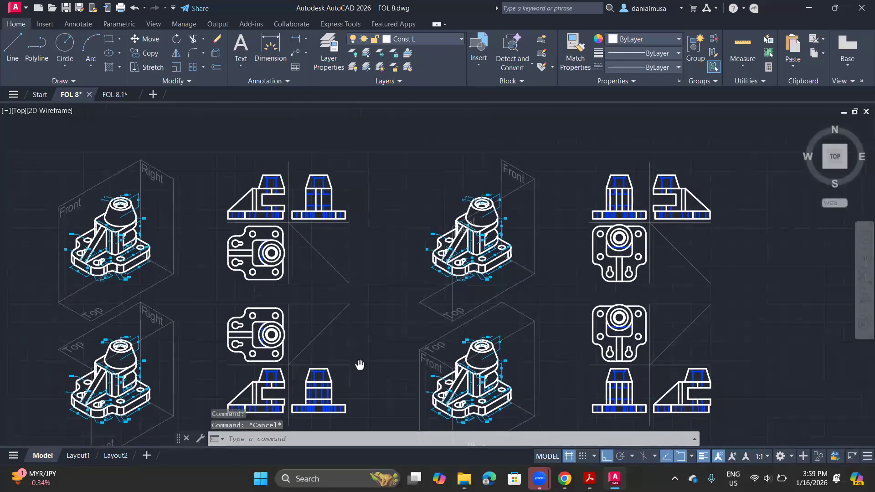
mouse_move(355, 364)
middle_mouse_down()
mouse_move(385, 316)
mouse_move(344, 357)
middle_mouse_up()
scroll(384, 314, "up", 2)
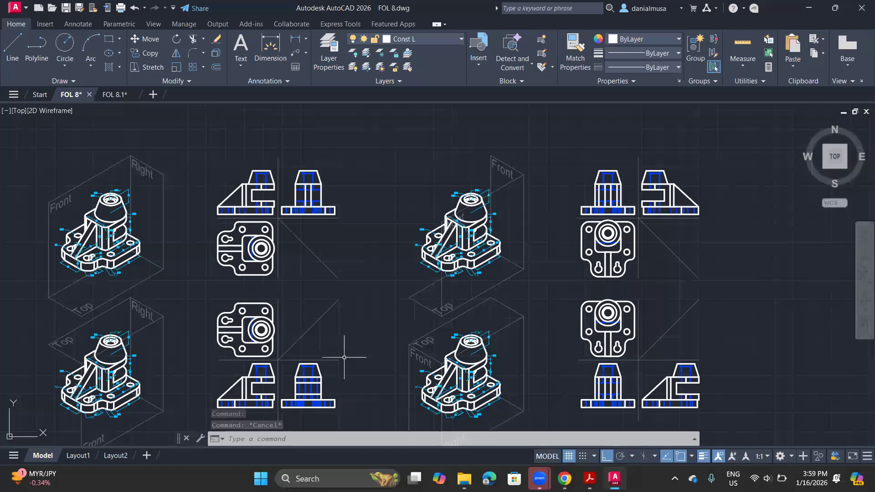
scroll(263, 205, "up", 5)
middle_click_drag(264, 206, 515, 241)
mouse_move(325, 372)
middle_mouse_down()
mouse_move(424, 297)
mouse_move(447, 291)
mouse_move(328, 353)
middle_mouse_up()
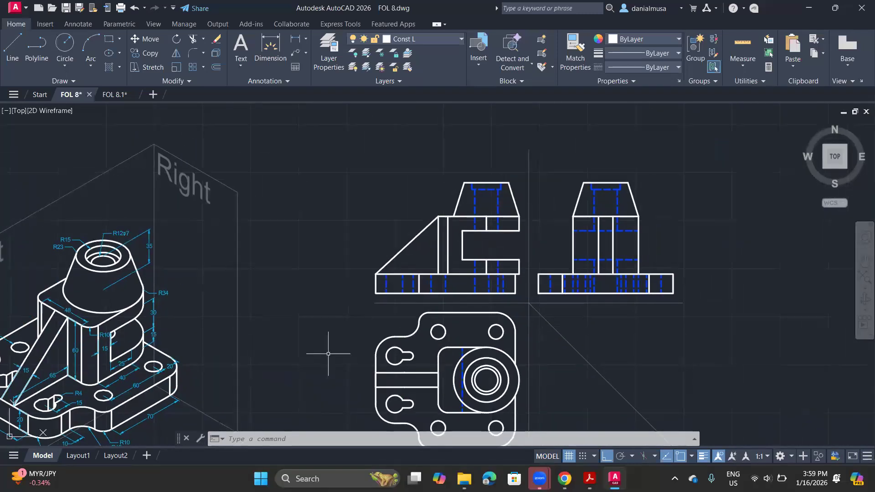
scroll(328, 353, "down", 3)
middle_click_drag(494, 363, 450, 377)
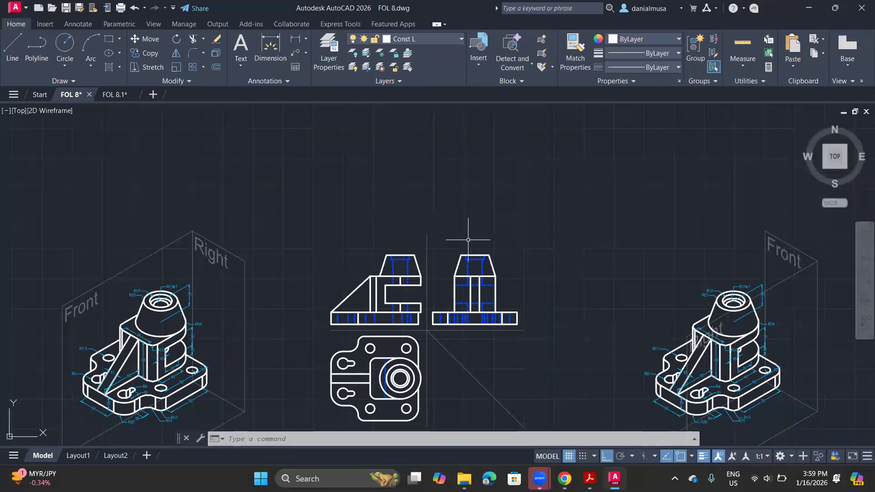
Step: Try deleting the vertical line between the rib and the slot in the first layout's front view, and undo the deletion
scroll(371, 289, "up", 2)
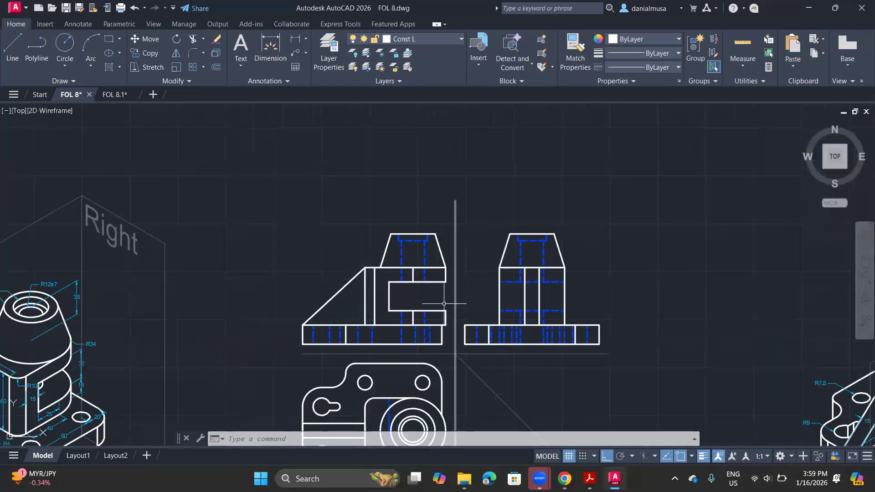
left_click(375, 292)
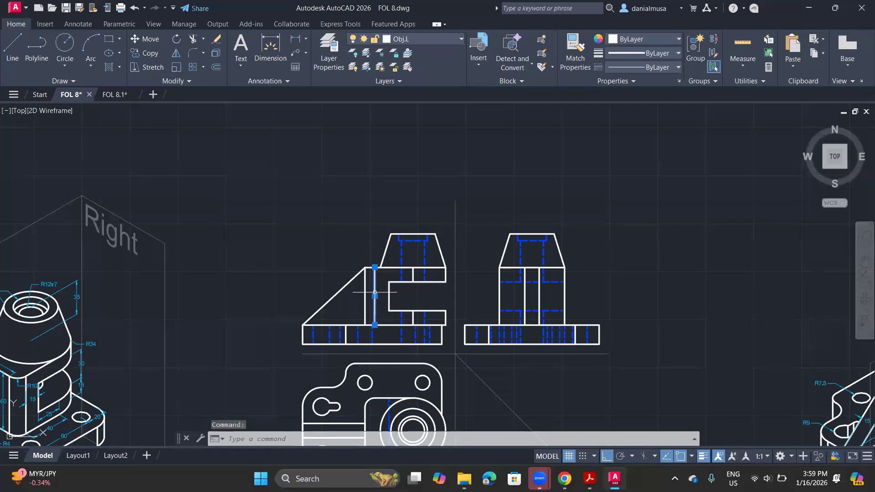
key("Delete")
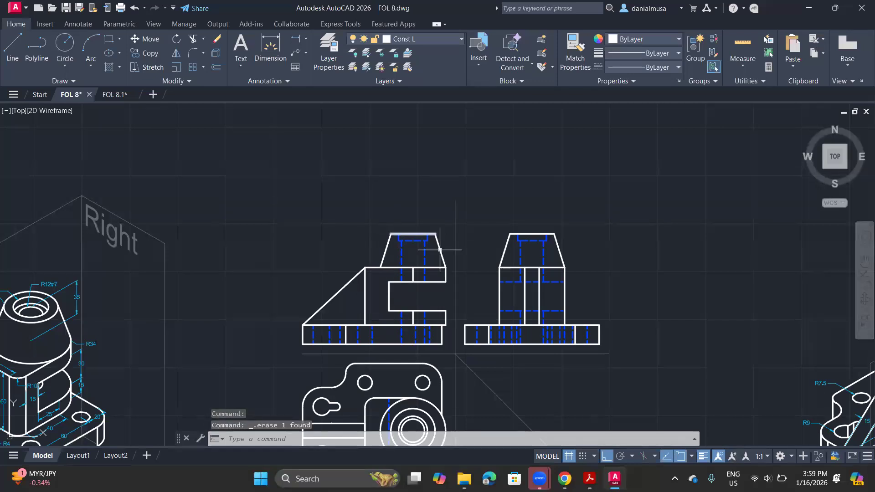
key("Escape")
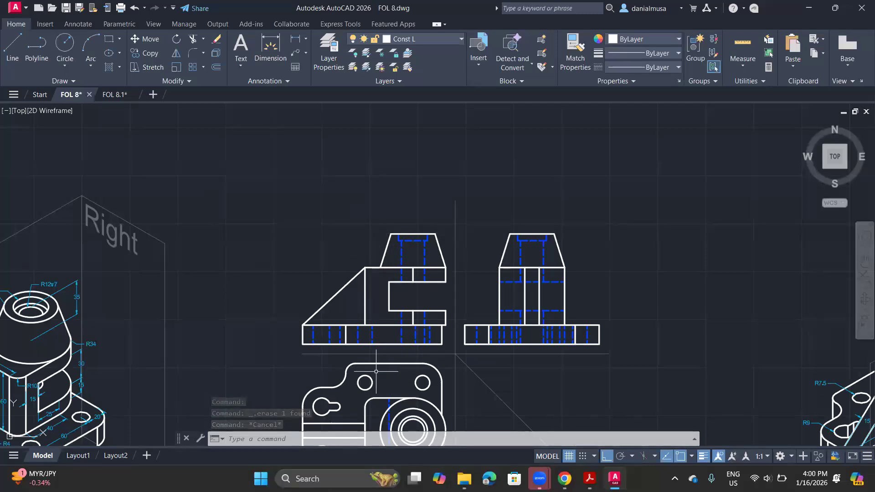
key("ctrl+z")
scroll(390, 272, "up", 2)
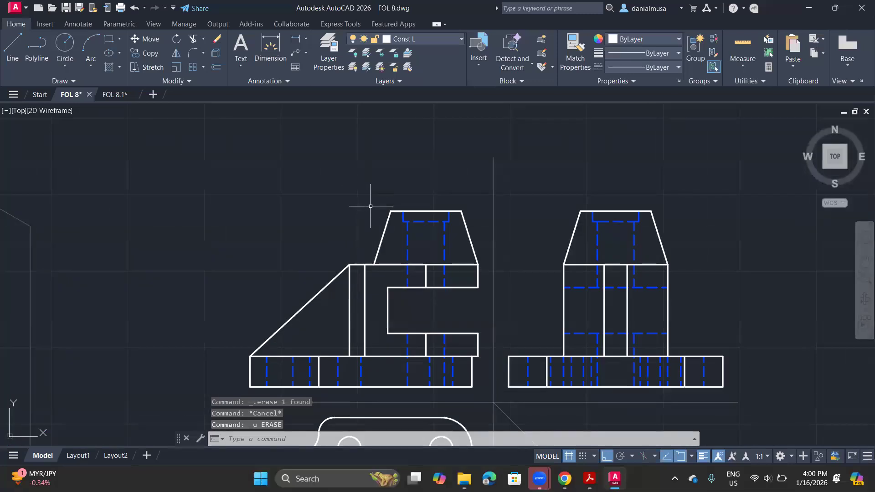
left_click(364, 292)
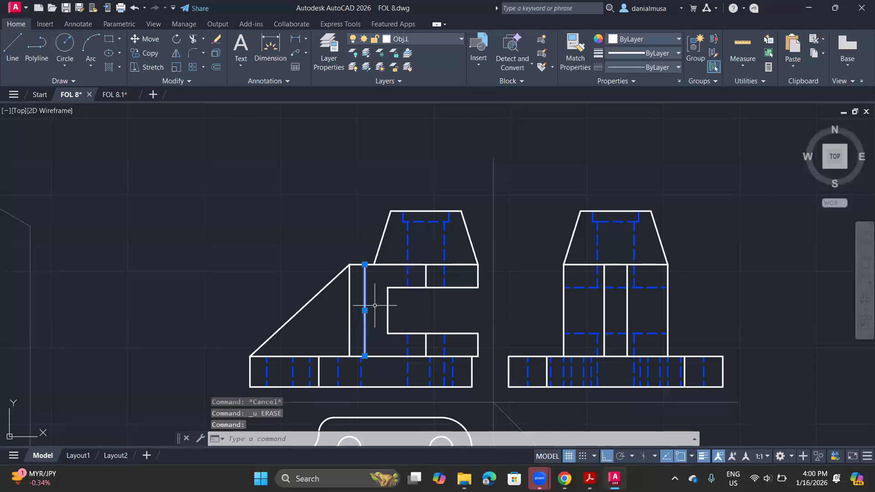
key("Escape")
scroll(374, 305, "down", 6)
mouse_move(375, 306)
middle_mouse_down()
mouse_move(313, 239)
mouse_move(286, 261)
middle_mouse_up()
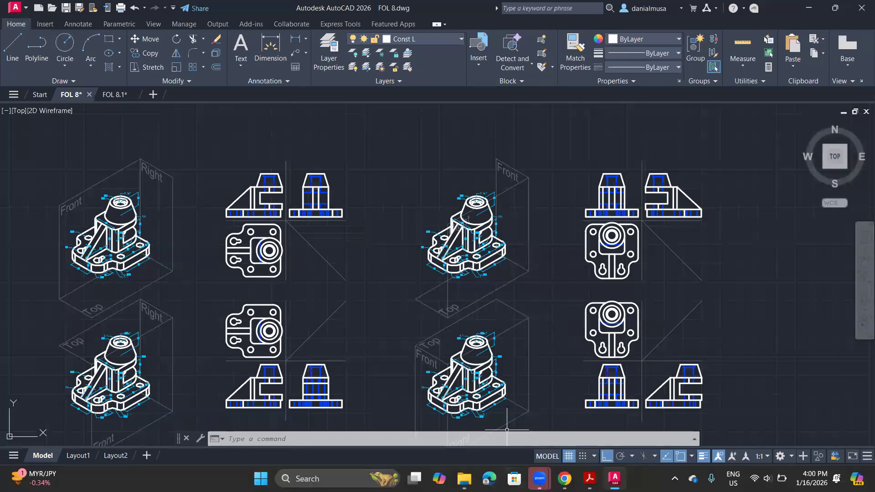
Step: Switch to Google Chrome and open the acadsystems.com website
mouse_move(564, 478)
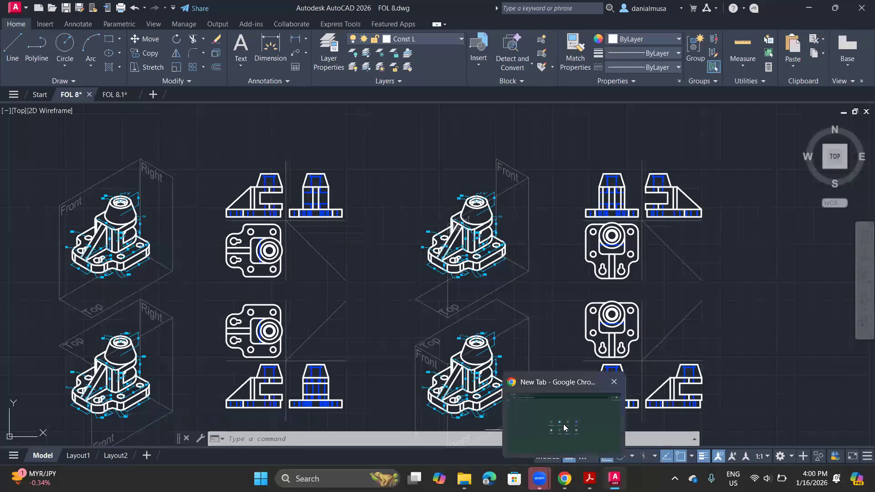
left_click(551, 411)
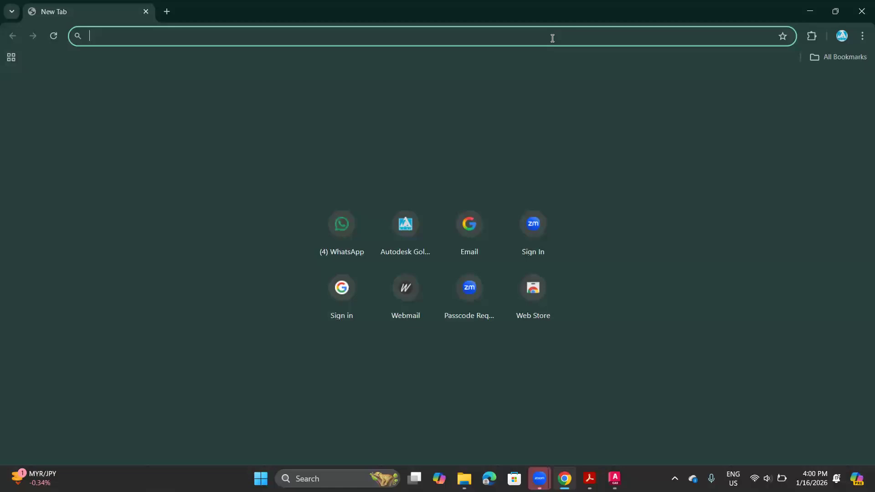
type("Acad")
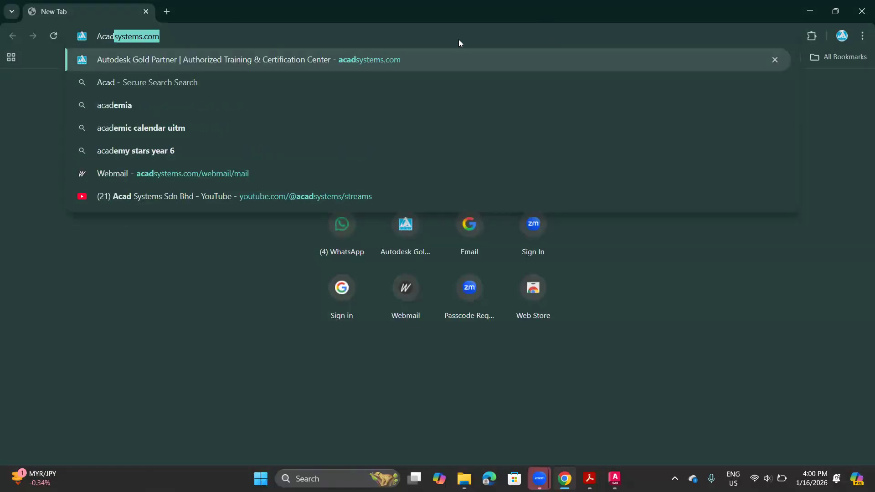
left_click(366, 61)
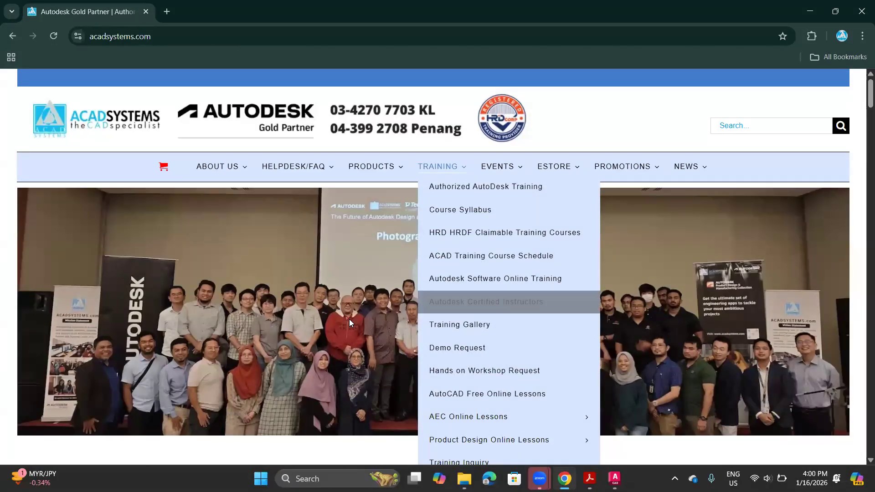
Step: Examine the home page's Autodesk 2026 news articles and its latest free online courses and lessons
scroll(350, 319, "down", 3)
scroll(351, 320, "down", 3)
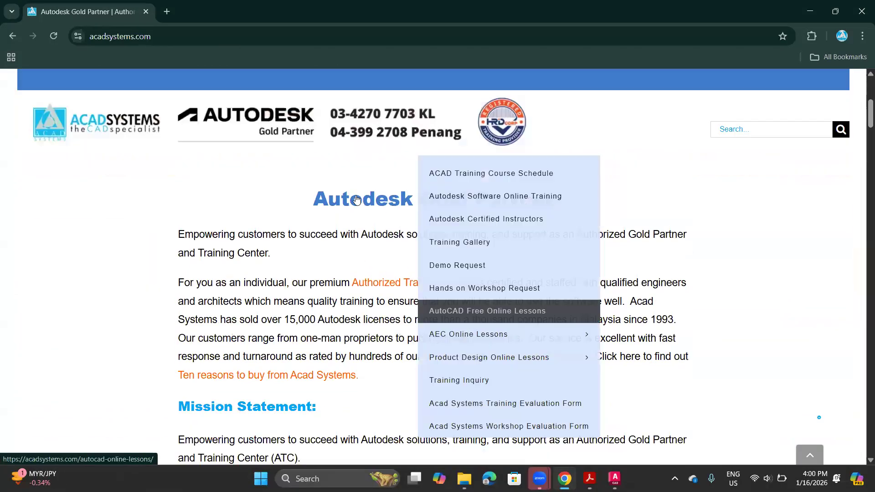
scroll(356, 199, "down", 15)
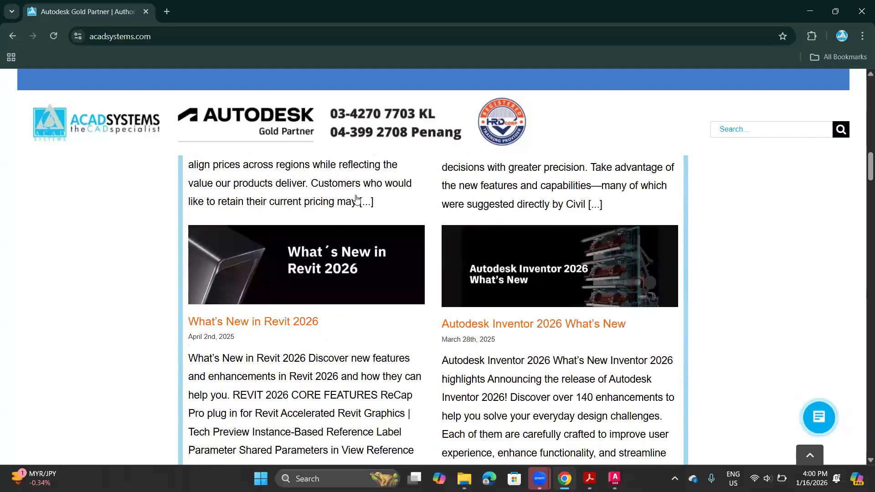
scroll(357, 199, "up", 10)
scroll(356, 199, "down", 5)
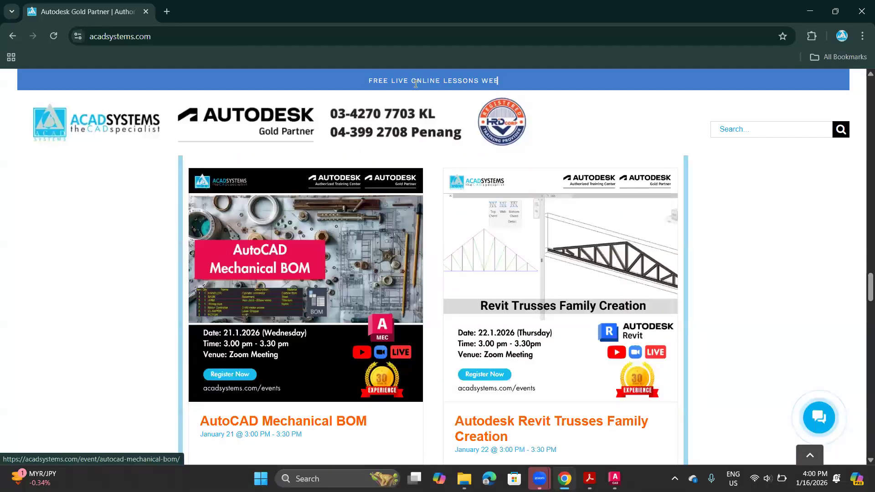
scroll(346, 116, "down", 1)
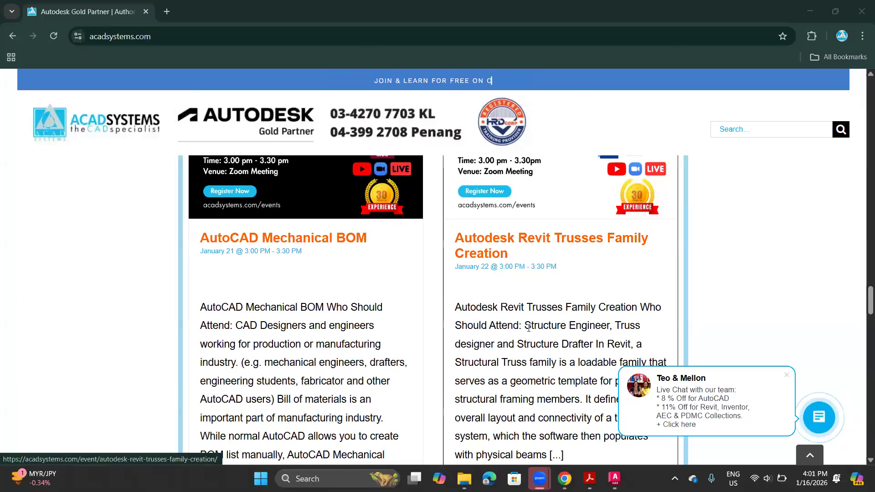
scroll(529, 328, "down", 5)
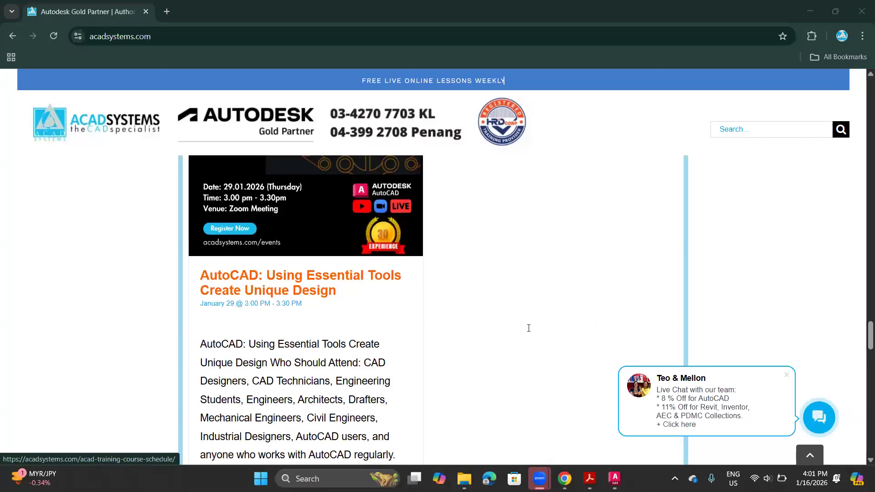
scroll(528, 328, "up", 3)
scroll(422, 287, "up", 3)
scroll(422, 287, "up", 10)
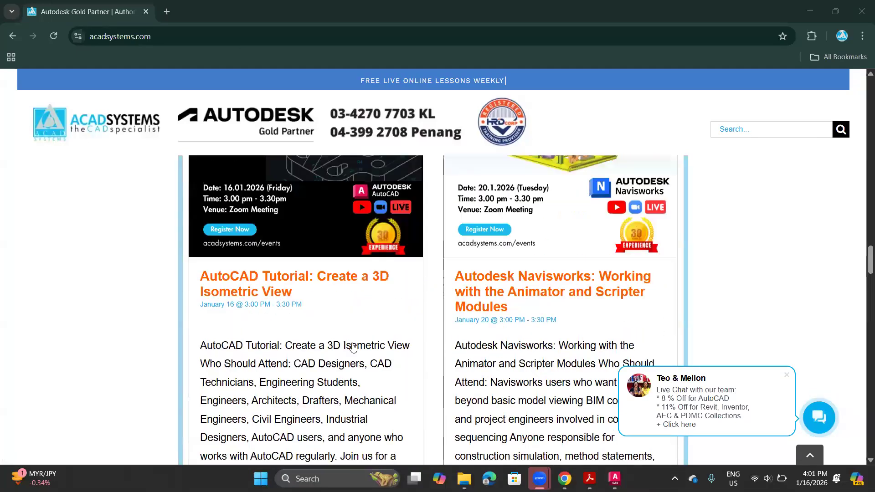
scroll(509, 352, "up", 1)
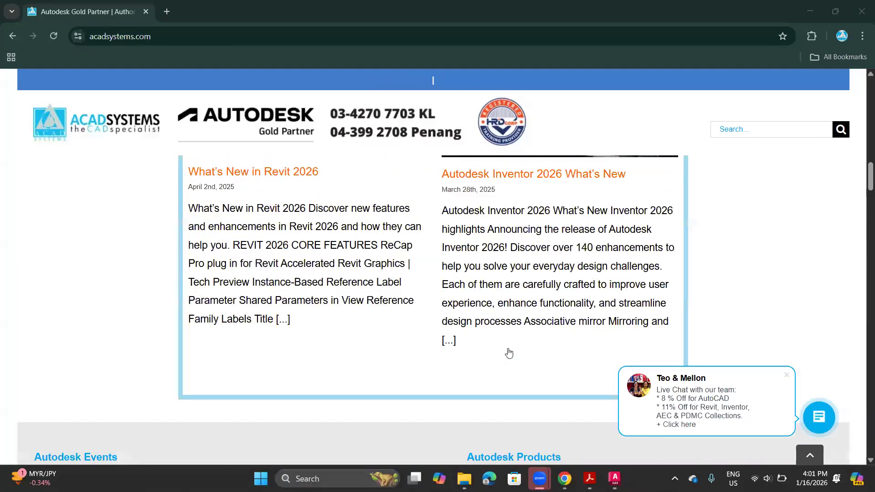
scroll(562, 353, "up", 5)
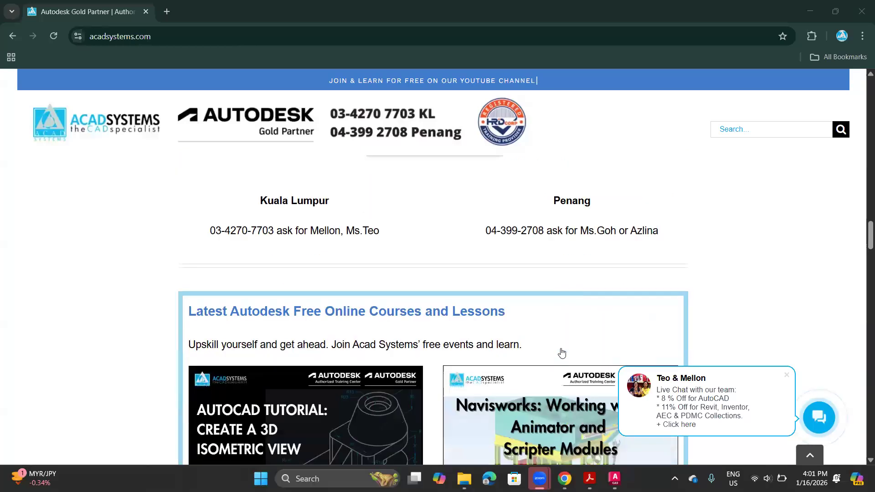
scroll(562, 353, "down", 1)
scroll(562, 353, "down", 5)
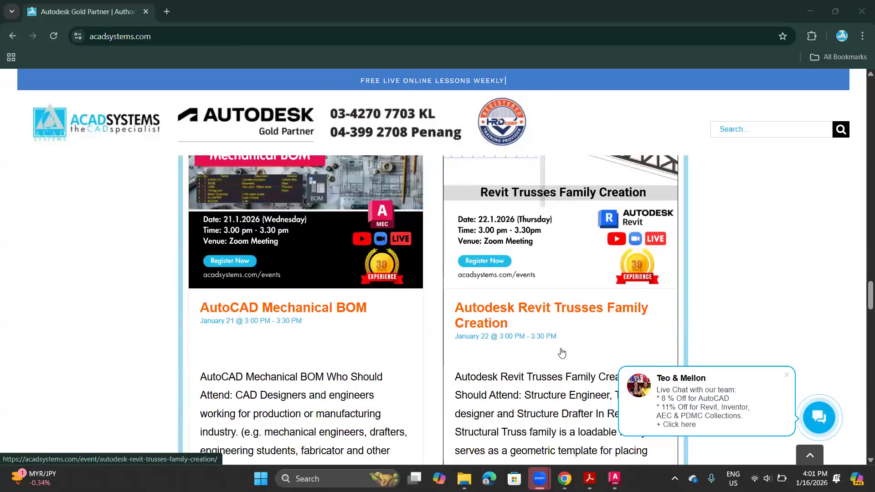
Step: Review the 2026 training schedules on the home page, including the Penang one, down to the page's social media links
scroll(562, 353, "down", 10)
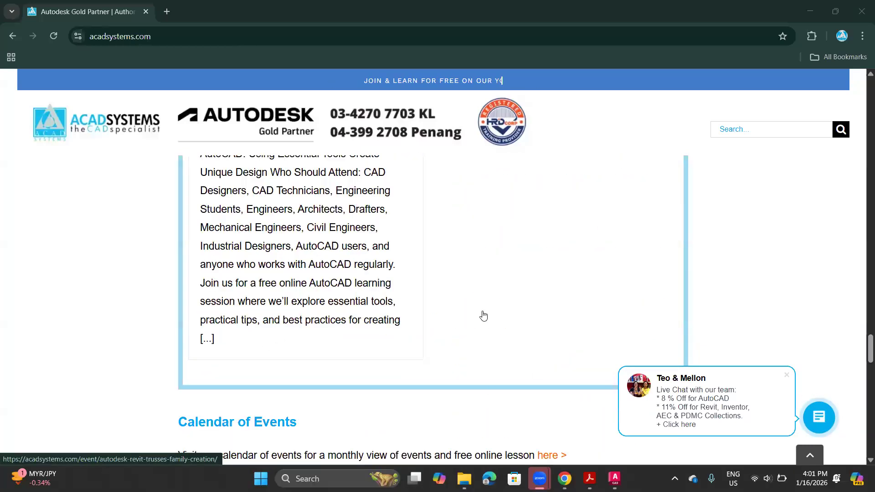
scroll(483, 316, "down", 6)
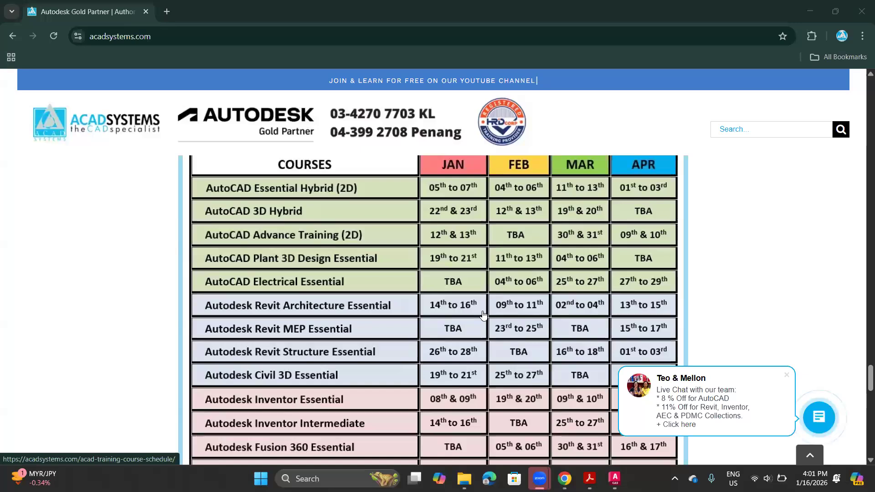
scroll(483, 315, "down", 5)
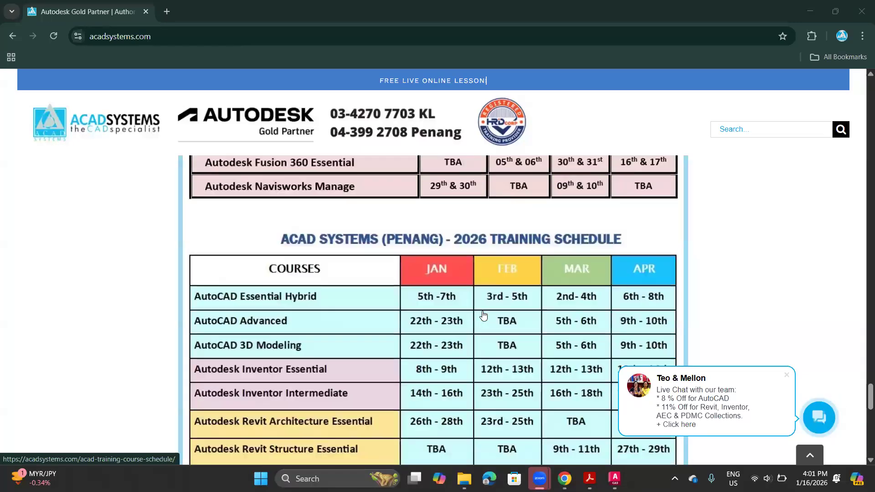
scroll(604, 252, "down", 10)
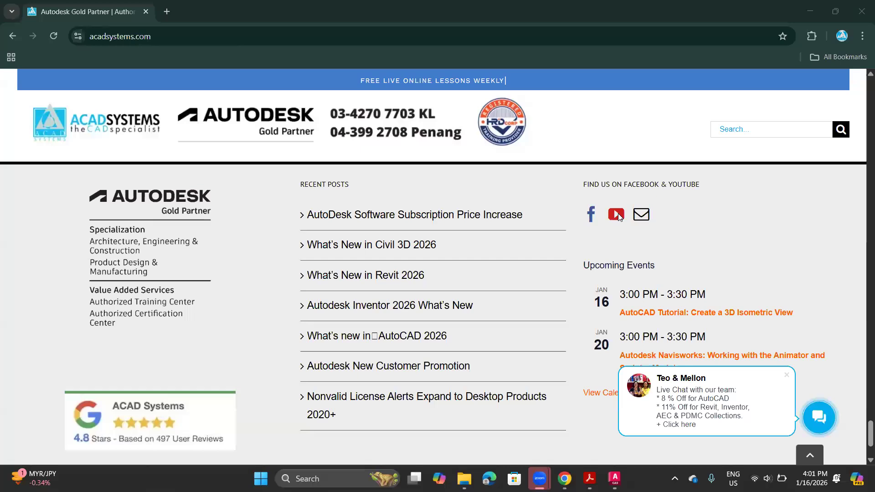
Step: Open the Acad Systems YouTube channel from the website and view its live streams and courses
left_click(618, 217)
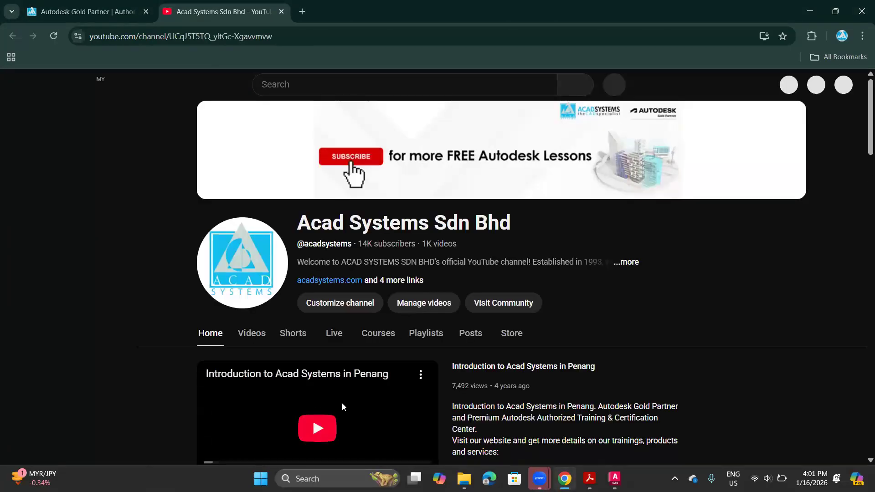
scroll(341, 402, "down", 2)
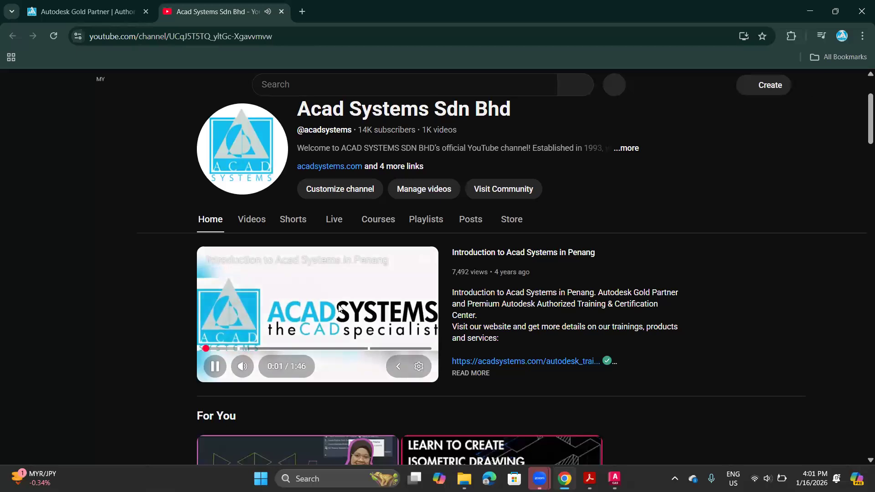
left_click(334, 220)
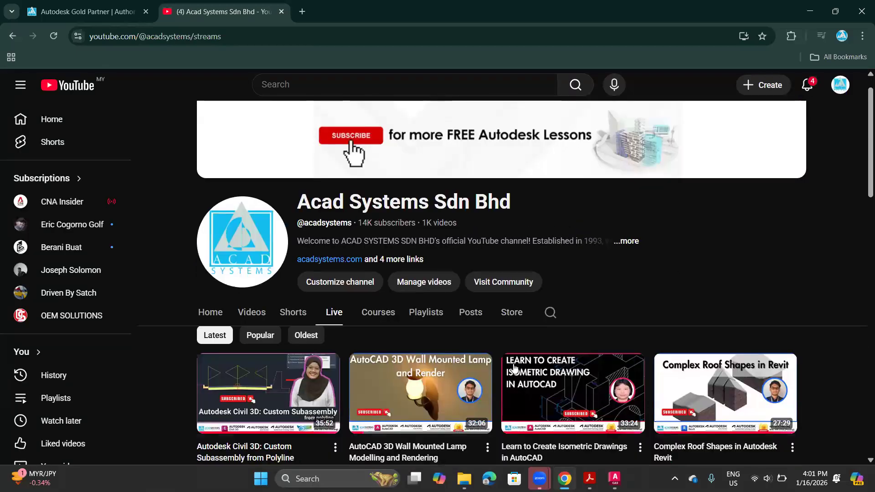
scroll(514, 368, "down", 5)
left_click(378, 115)
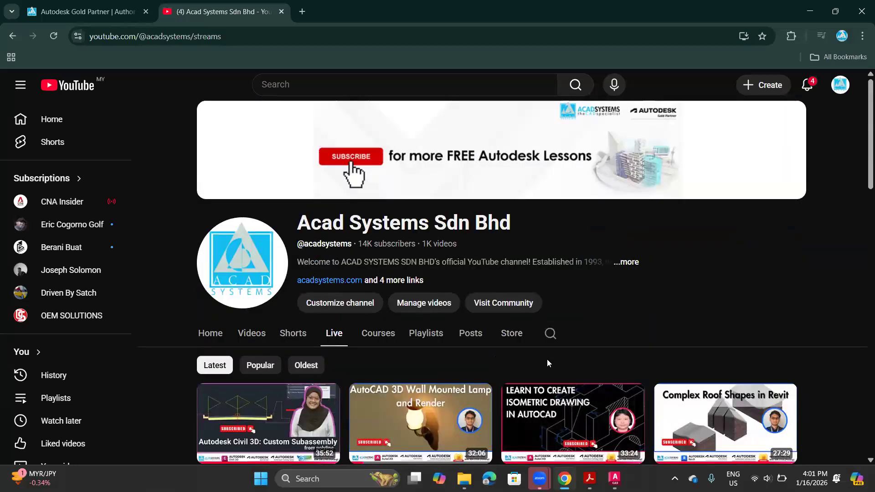
scroll(547, 363, "down", 2)
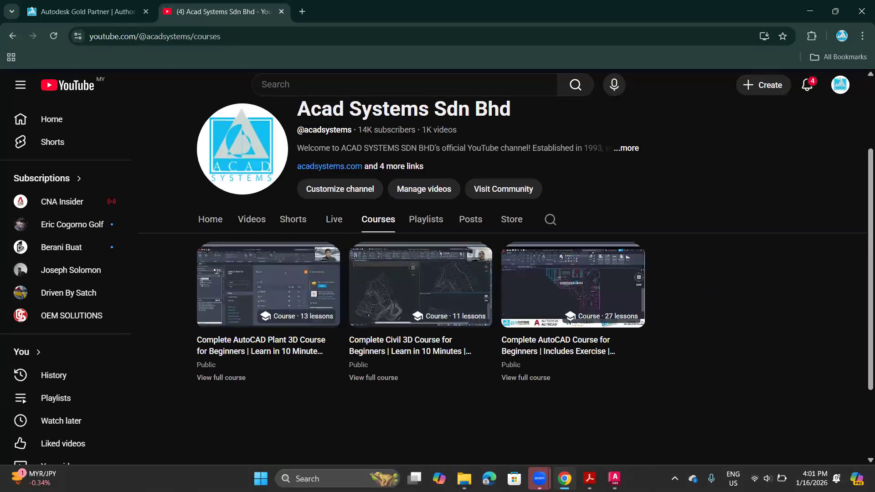
Step: Switch back to AutoCAD with the FOL 8 drawing
mouse_move(614, 478)
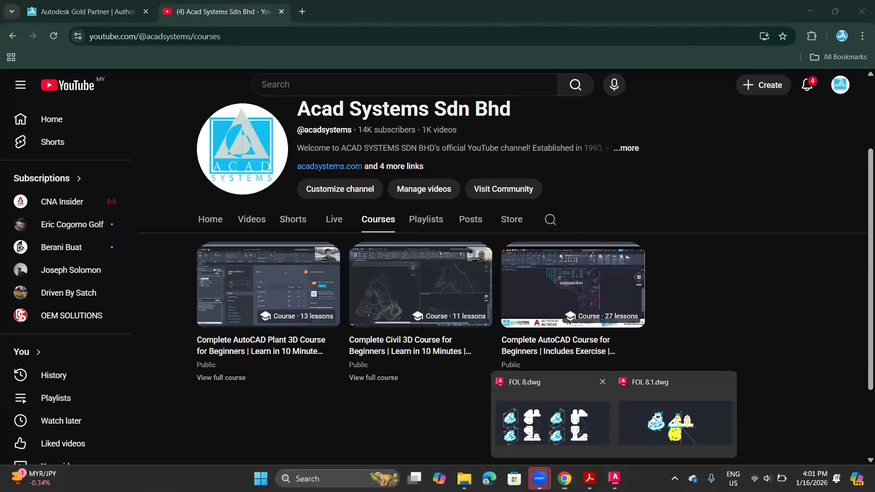
left_click(552, 423)
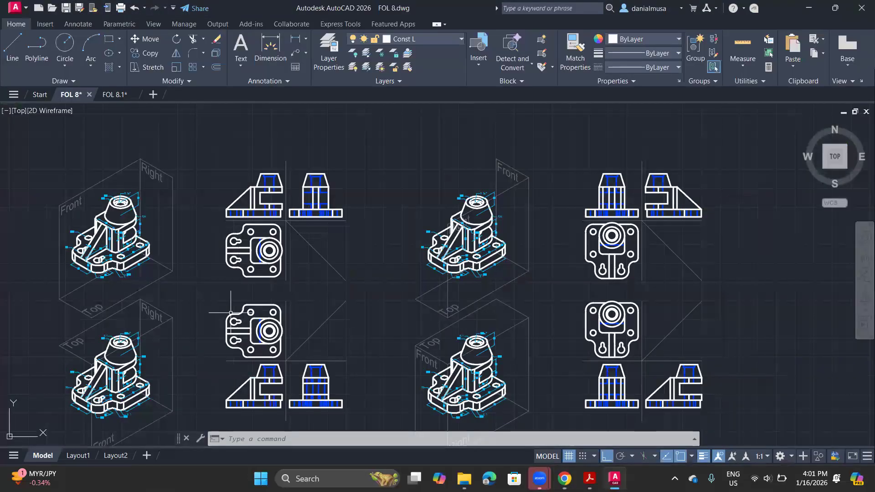